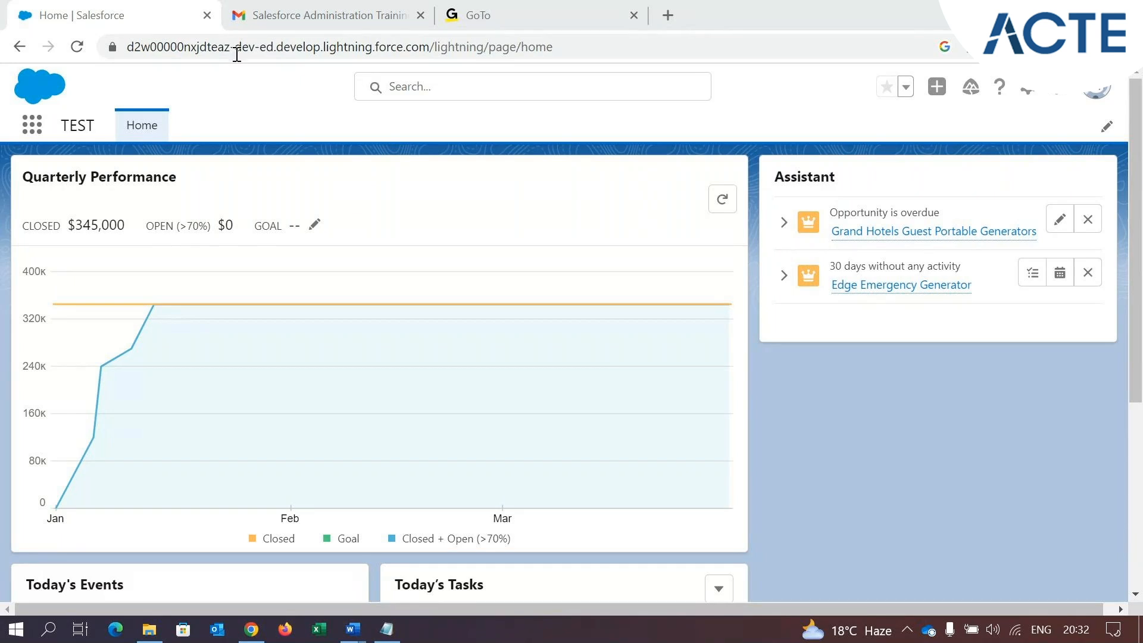
click(349, 55)
double_click(351, 55)
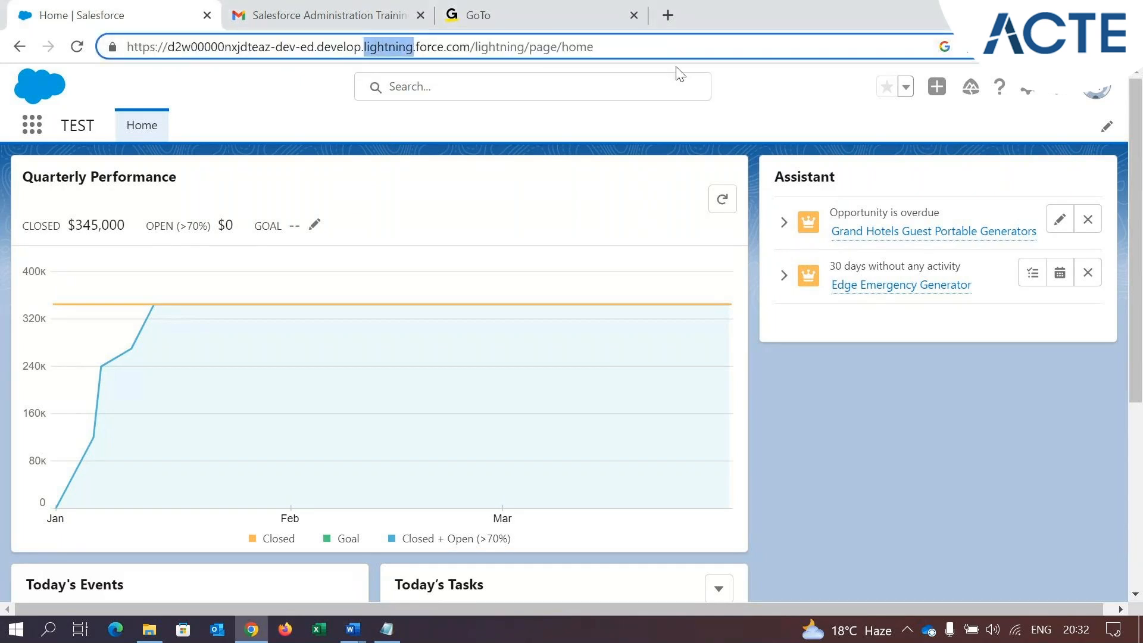
click(660, 43)
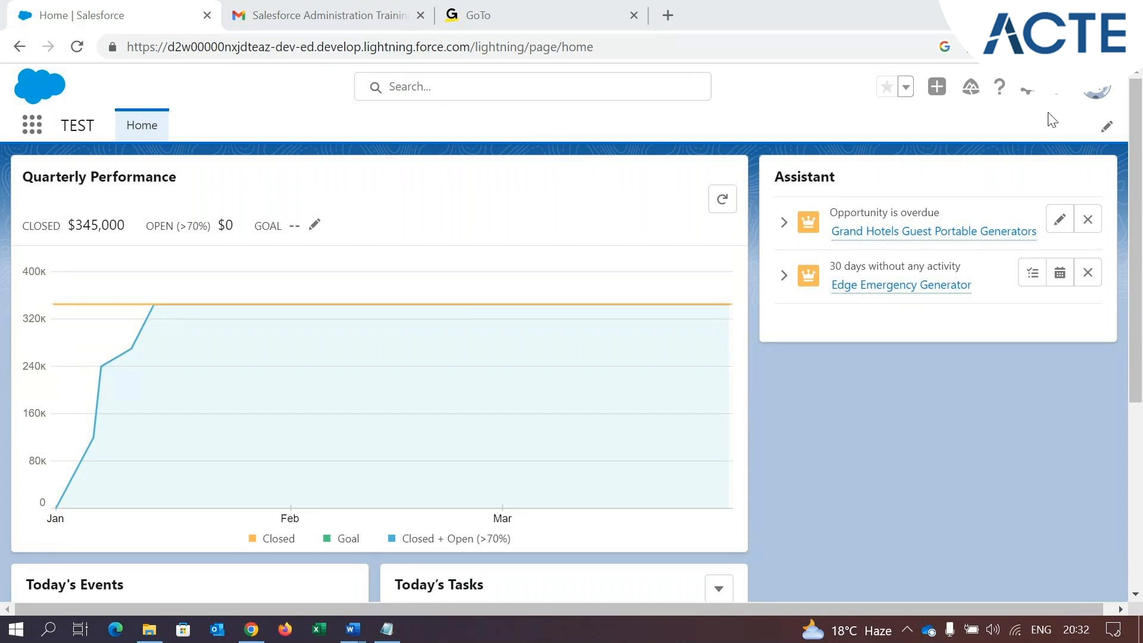
click(1096, 94)
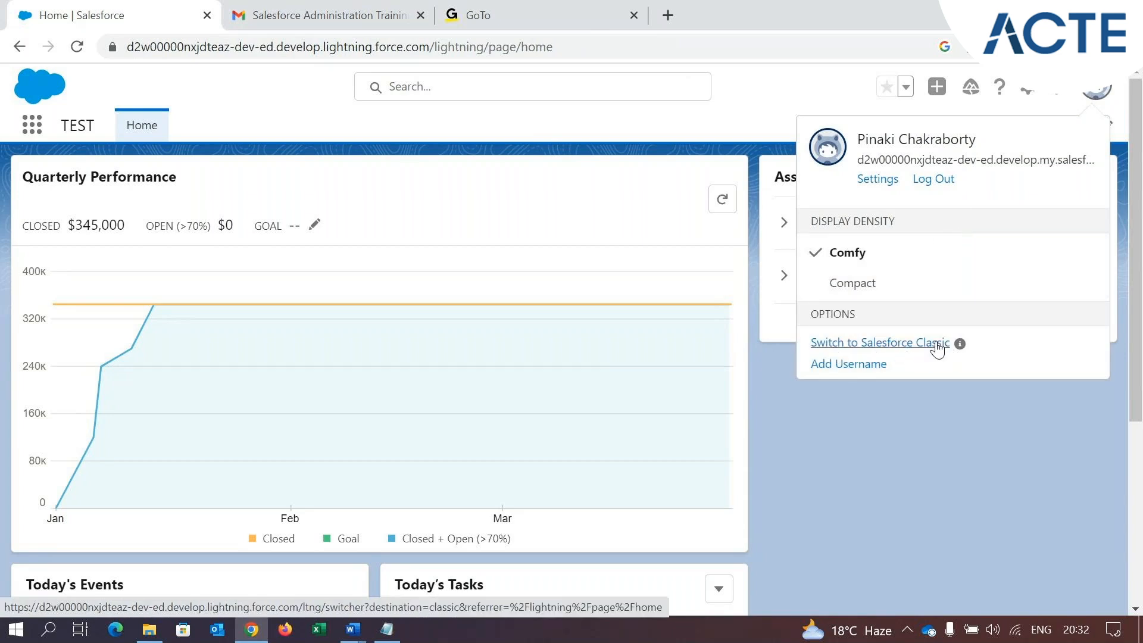
click(936, 347)
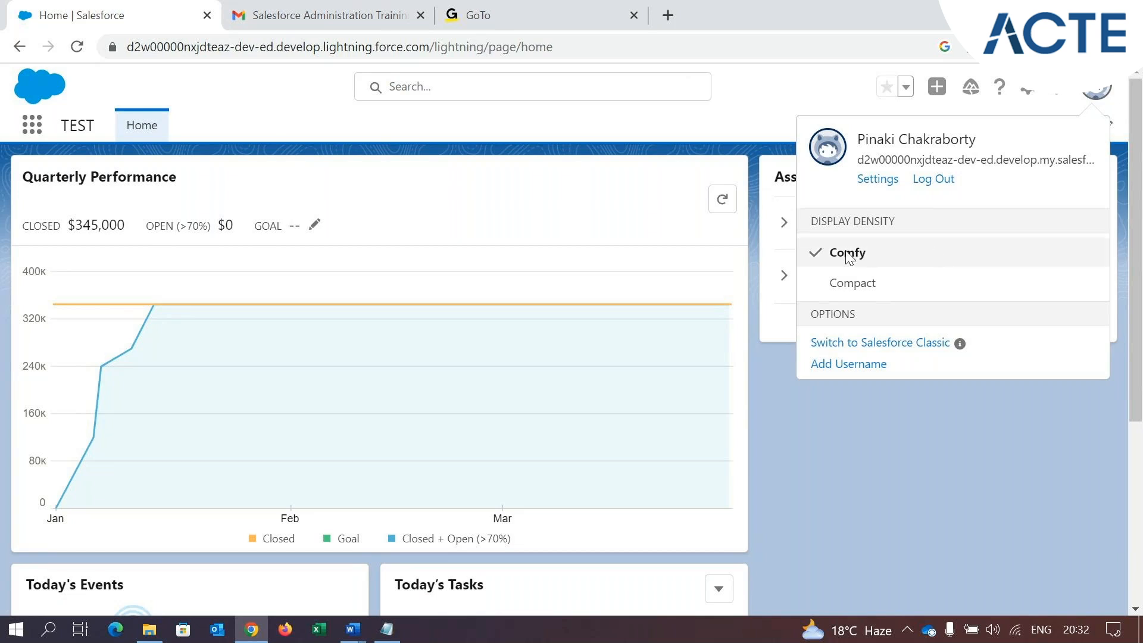
click(269, 114)
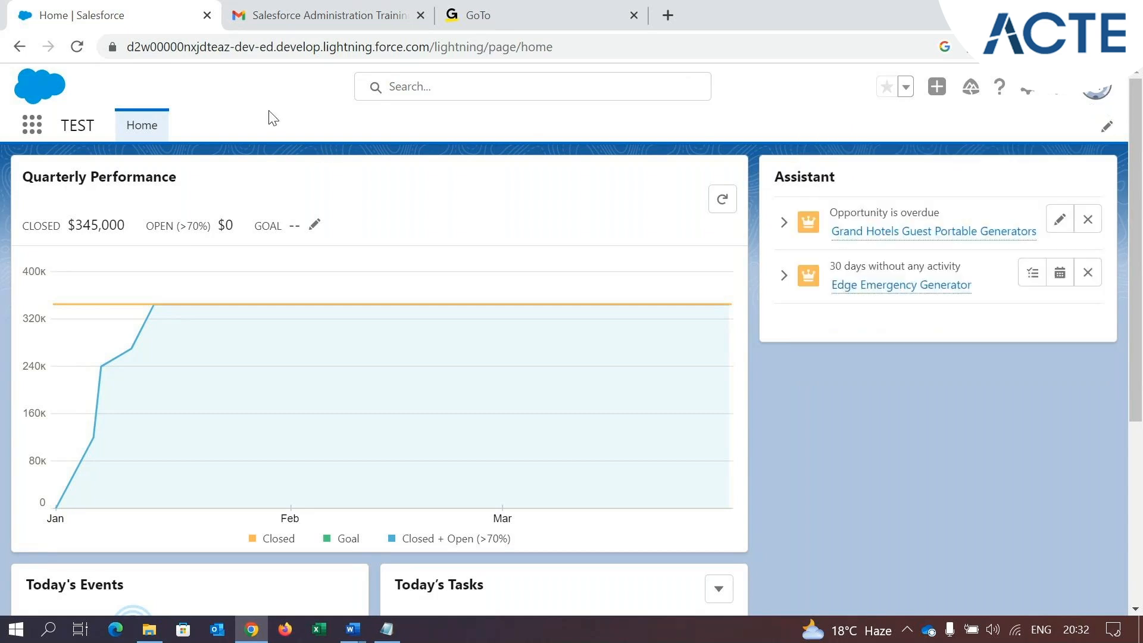
Change the display density to Compact, refresh the page, and look over the home page layout
click(1098, 90)
click(850, 285)
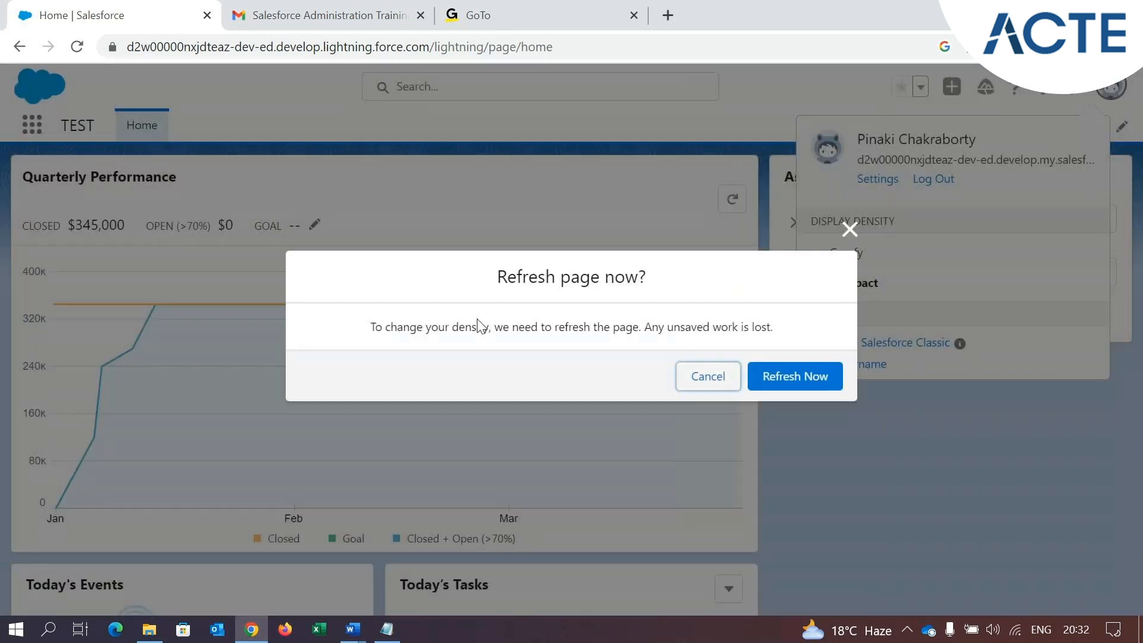
click(803, 386)
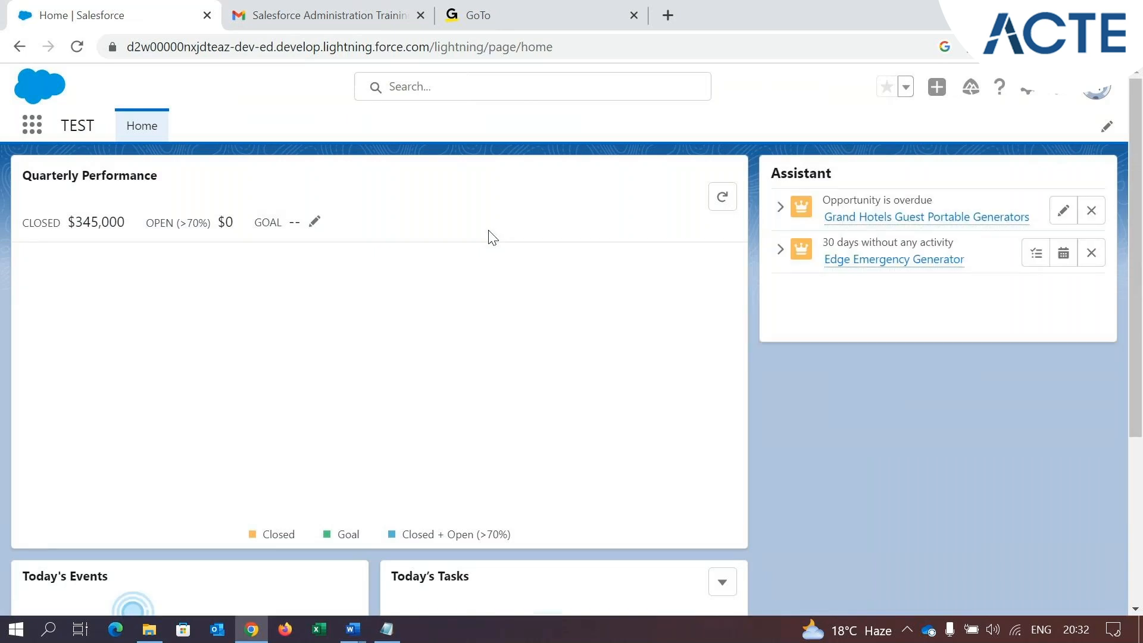
scroll(506, 307, down, 4)
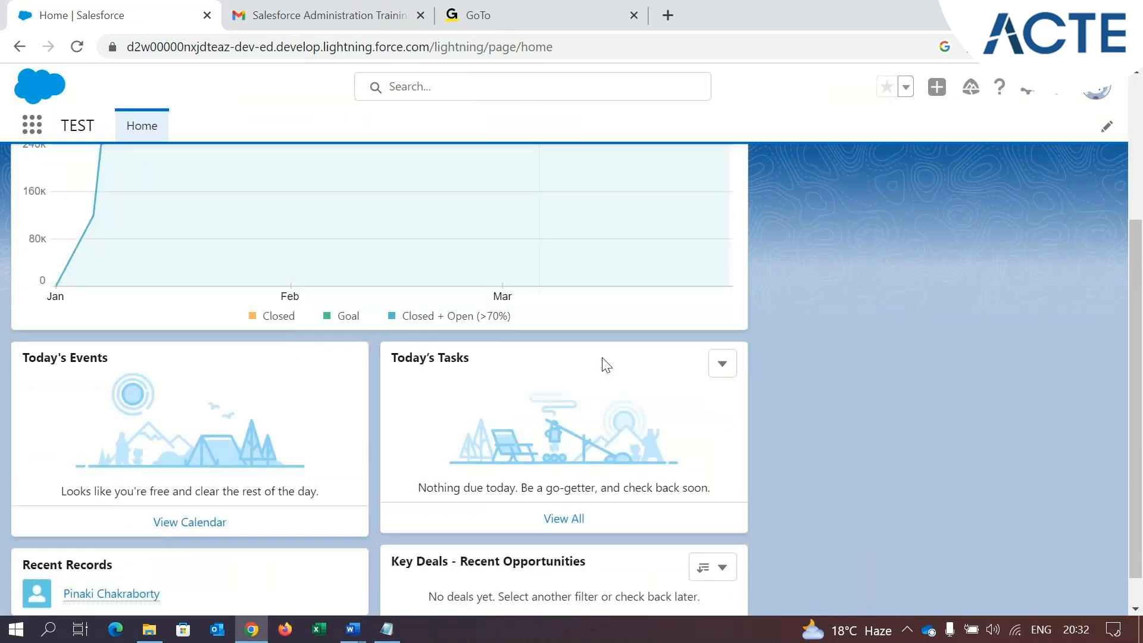
scroll(604, 362, up, 4)
Set the display density back to Comfy and refresh the page
click(1087, 103)
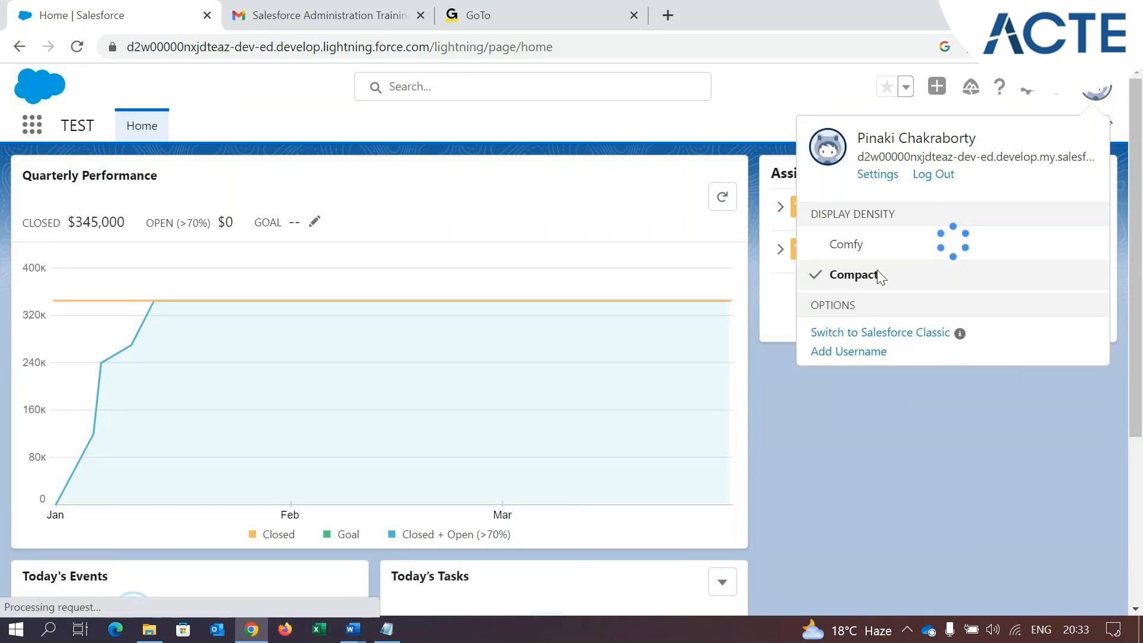
click(852, 249)
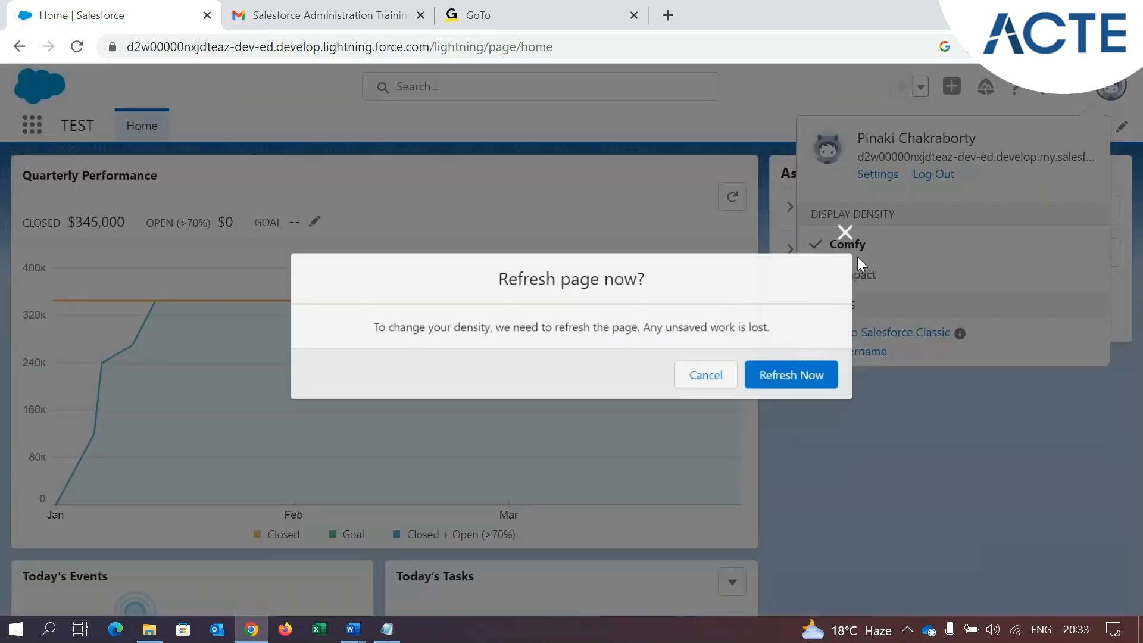
click(811, 377)
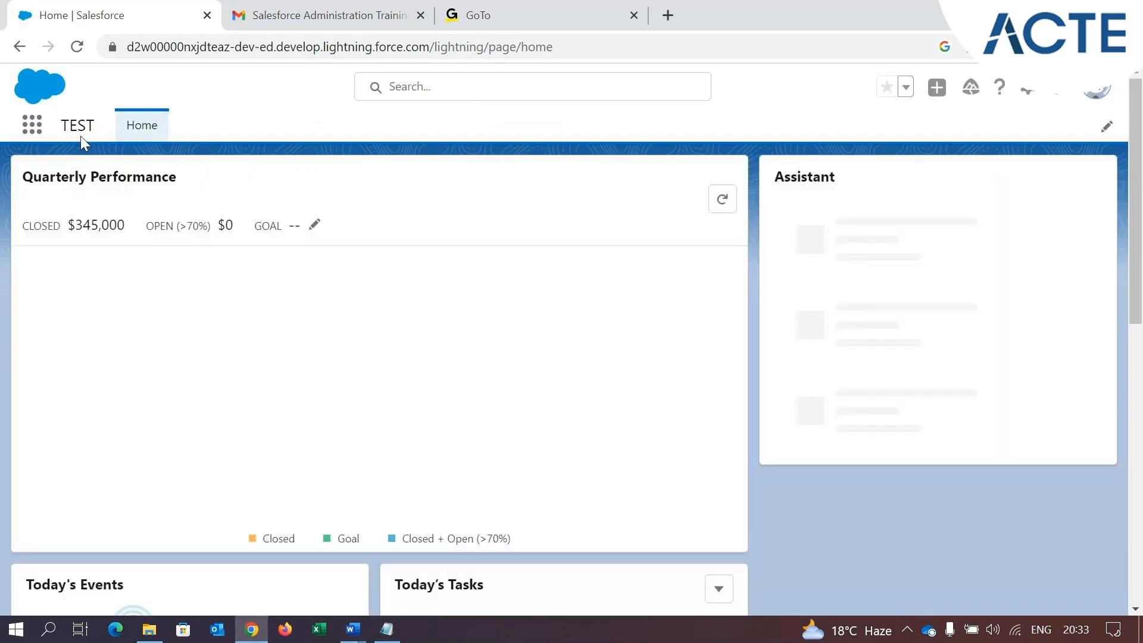
Open Setup, find the App Manager page by searching for "app man", and look through its list of apps
click(1028, 90)
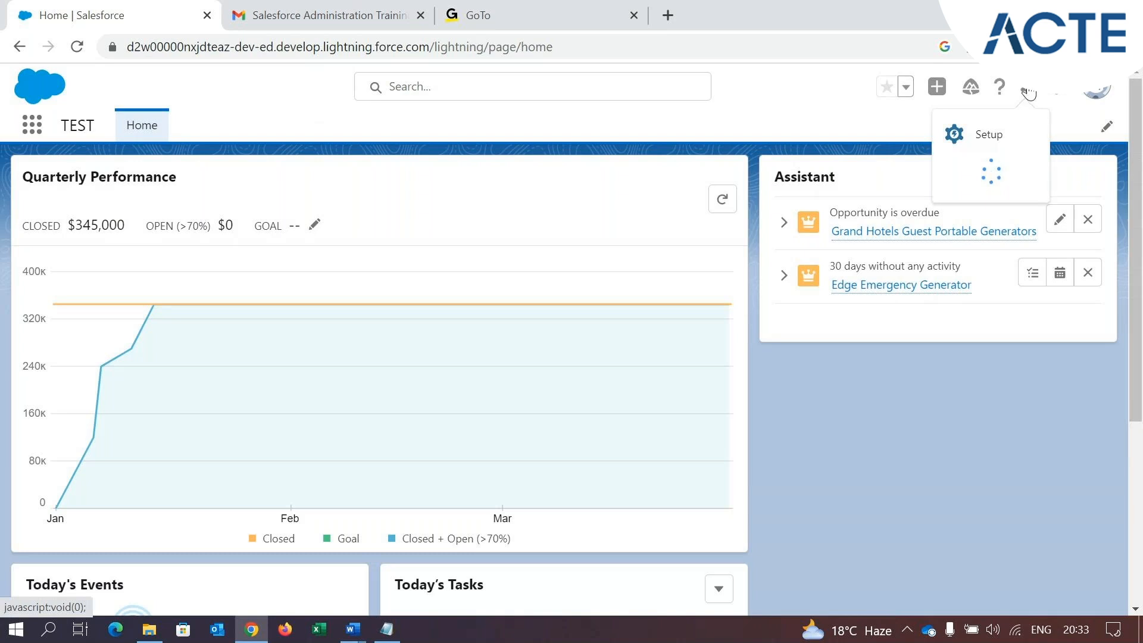
click(960, 144)
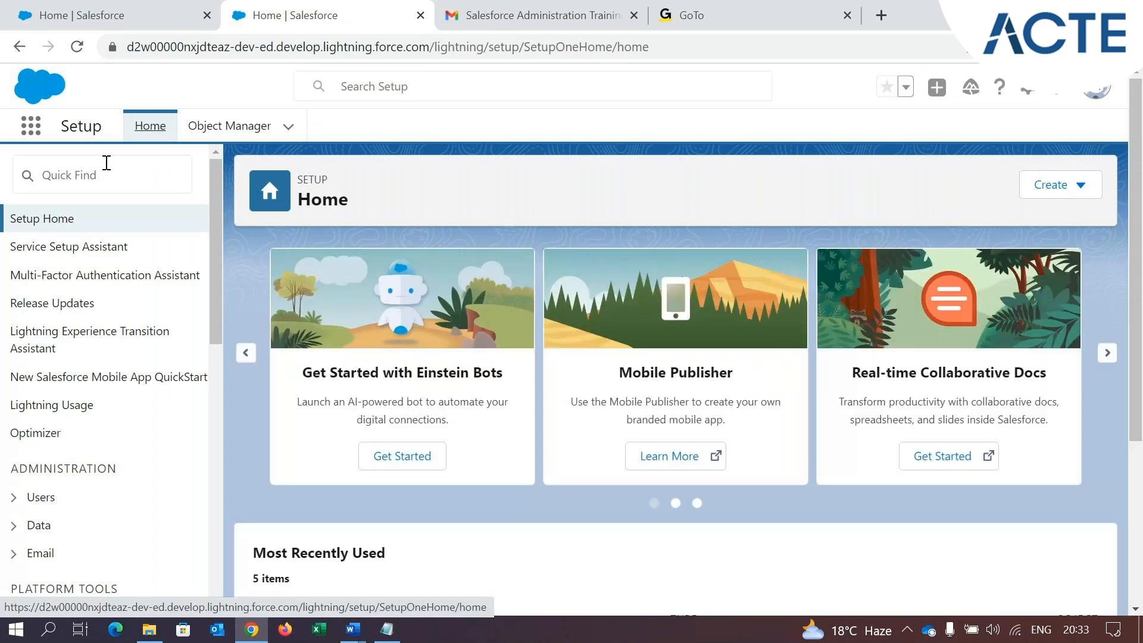
click(90, 175)
text(a)
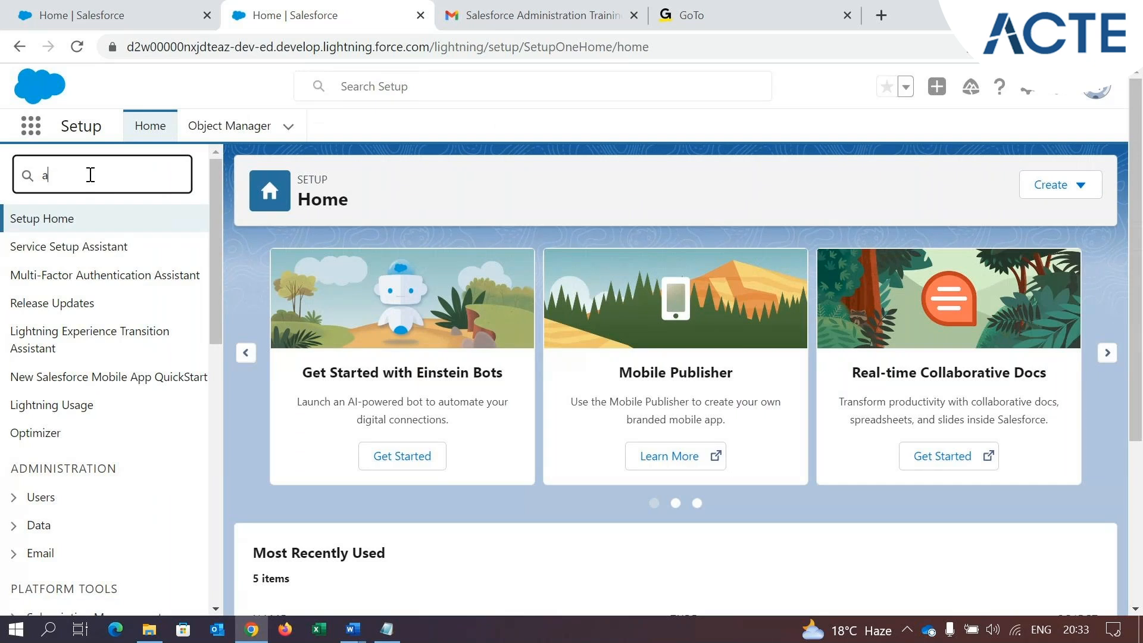
text(pp man)
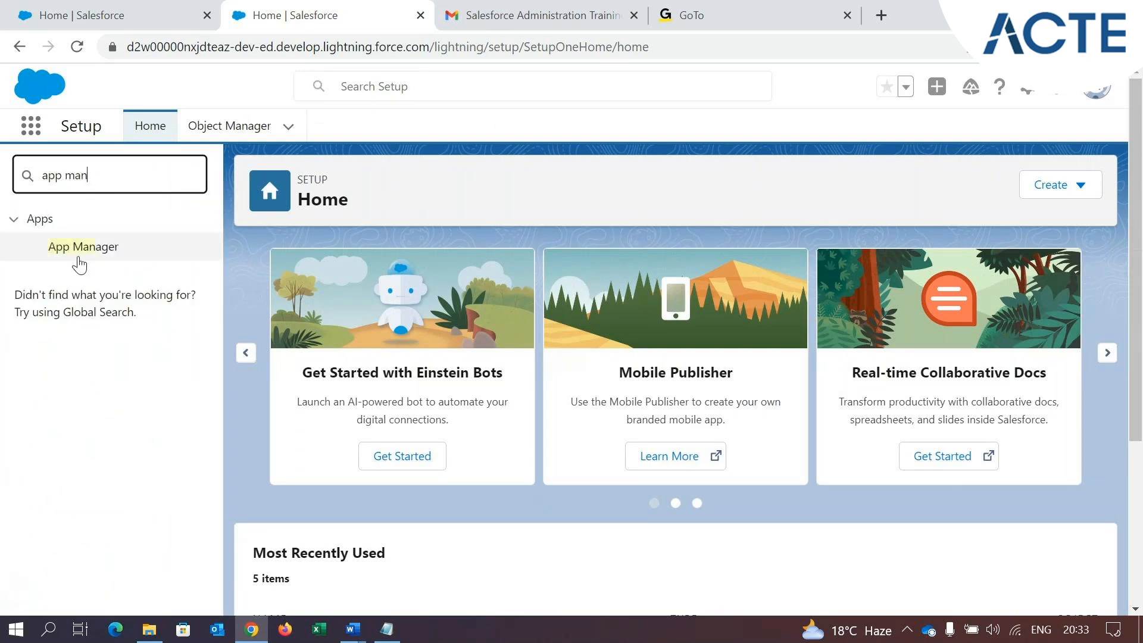
click(81, 249)
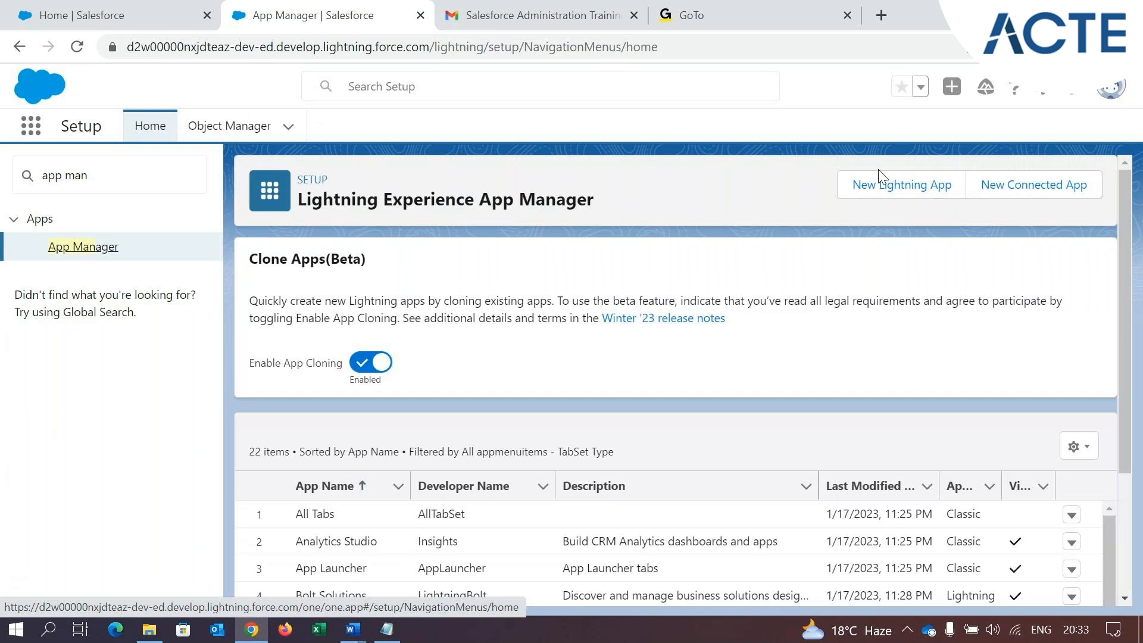
scroll(689, 454, down, 1)
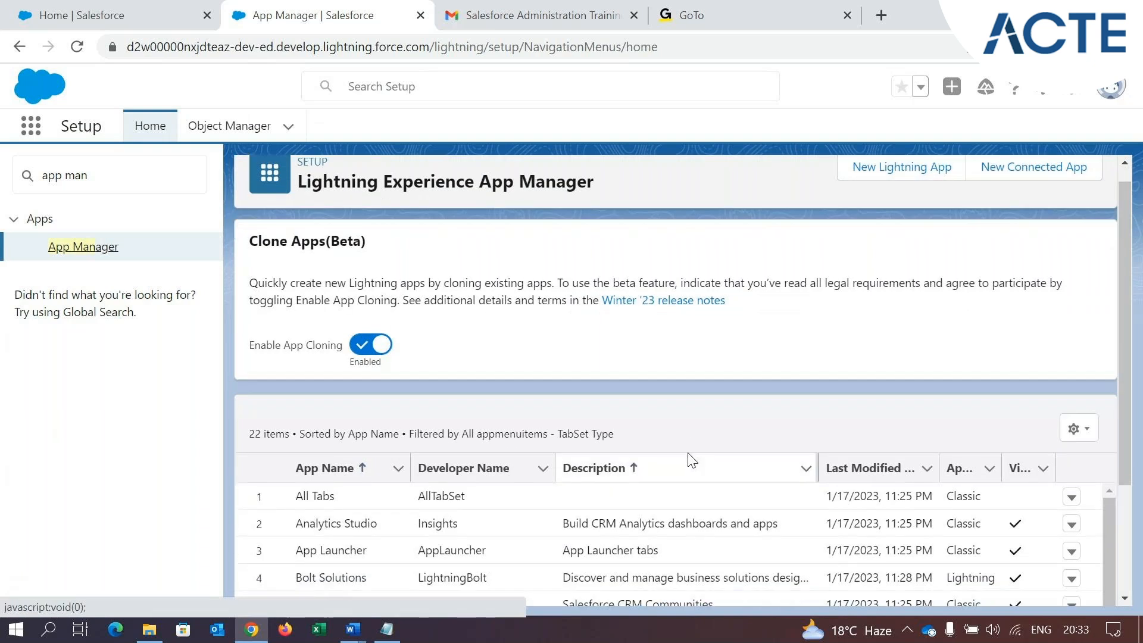
scroll(689, 458, down, 8)
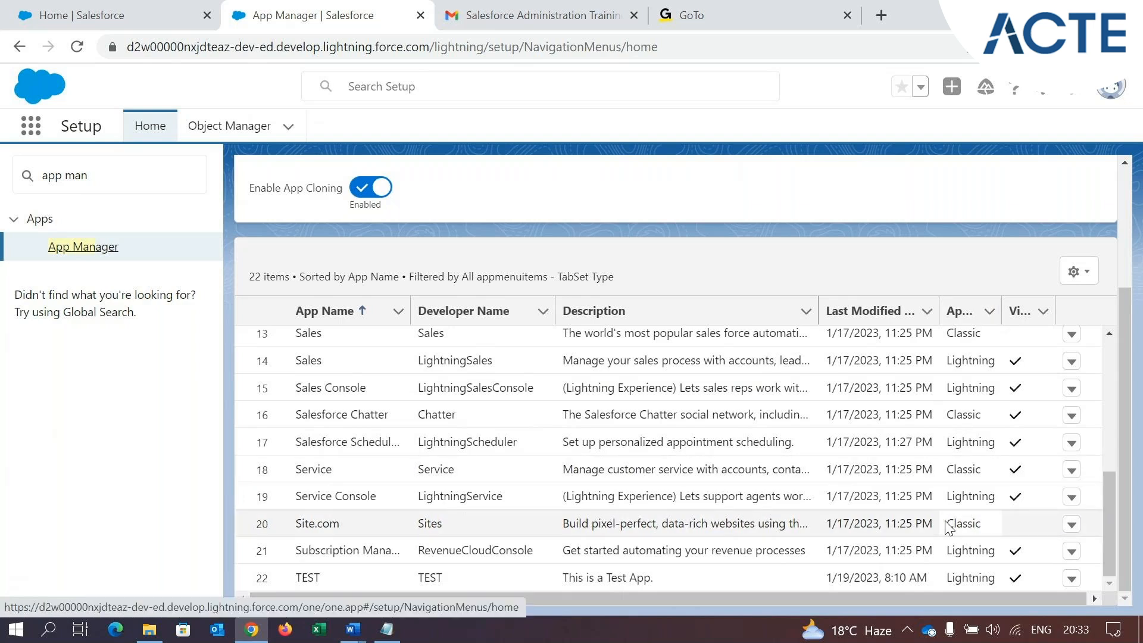
Return to the TEST app's home page and switch the org to Salesforce Classic
click(113, 18)
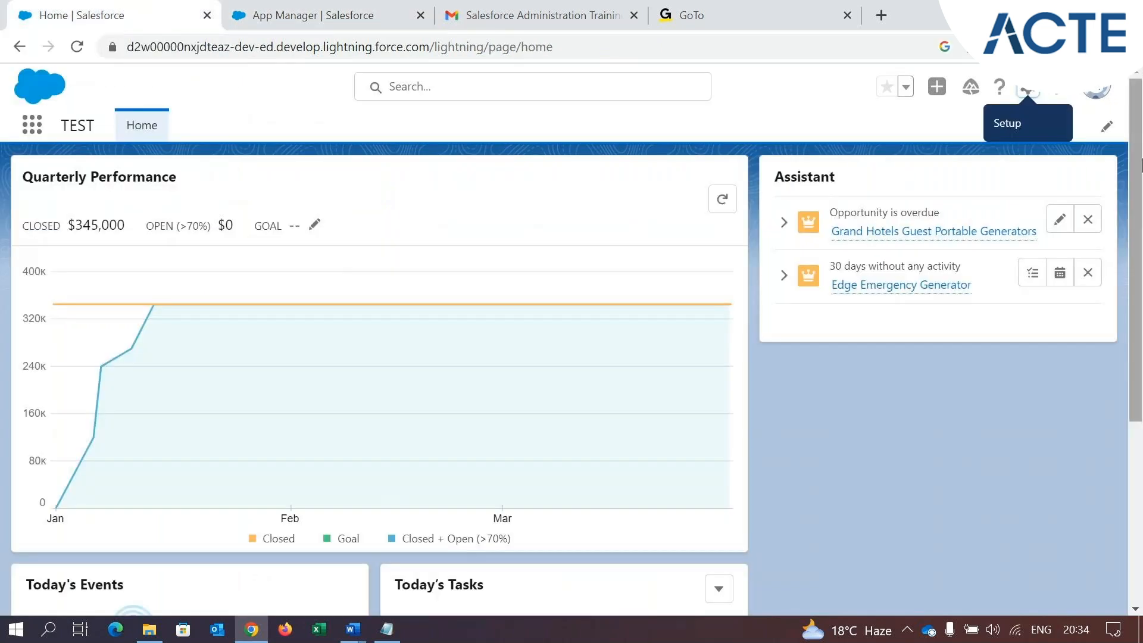
click(1097, 93)
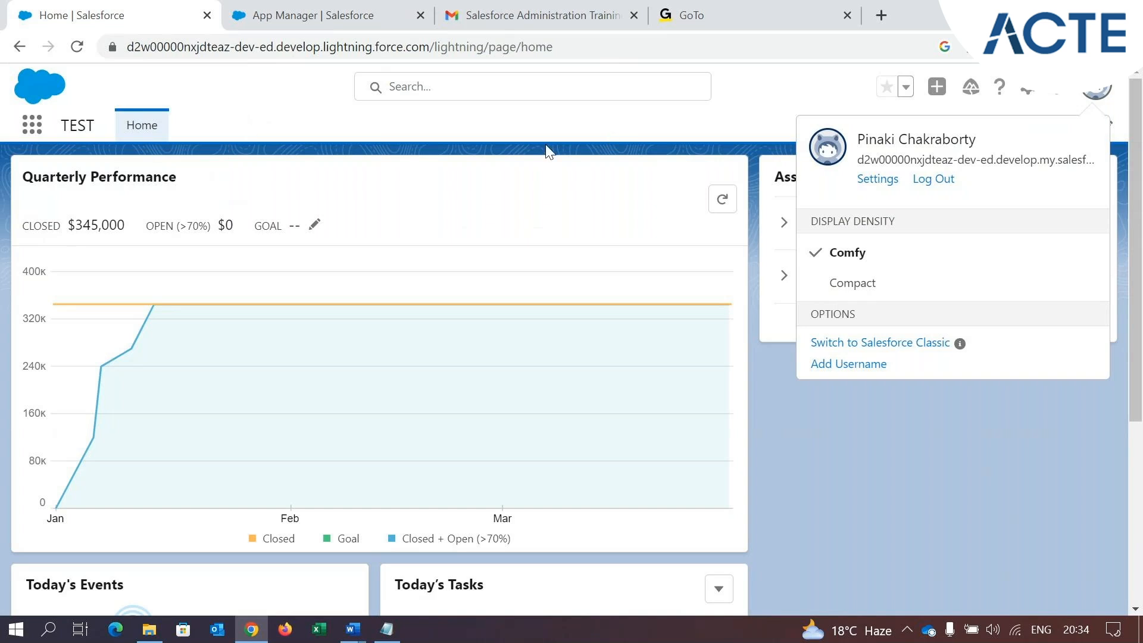
click(252, 113)
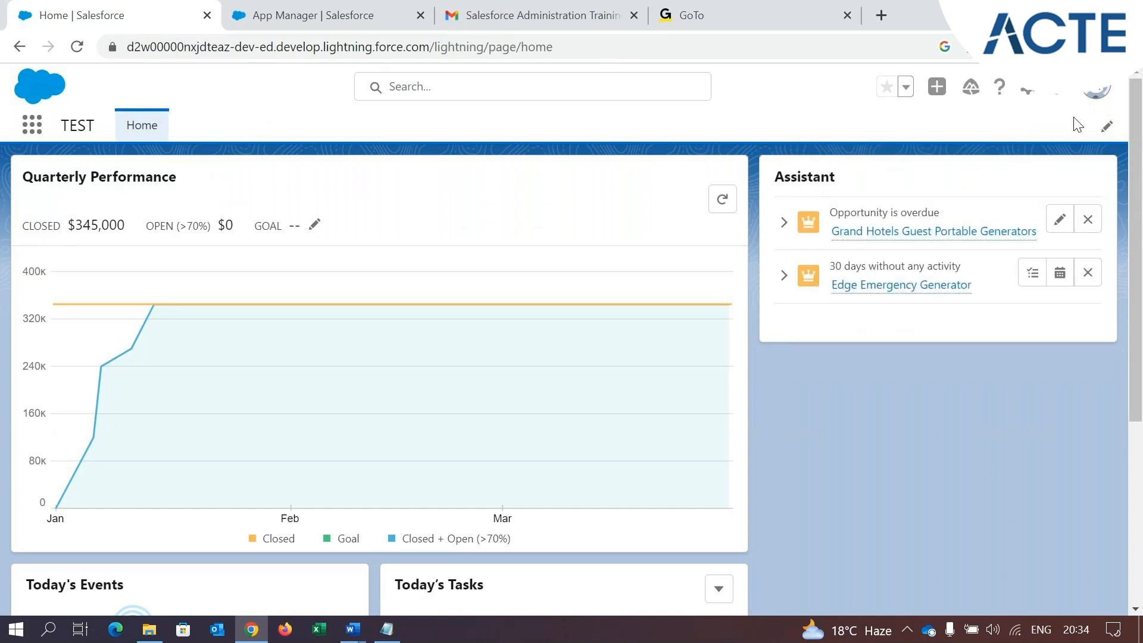
click(1096, 91)
click(899, 344)
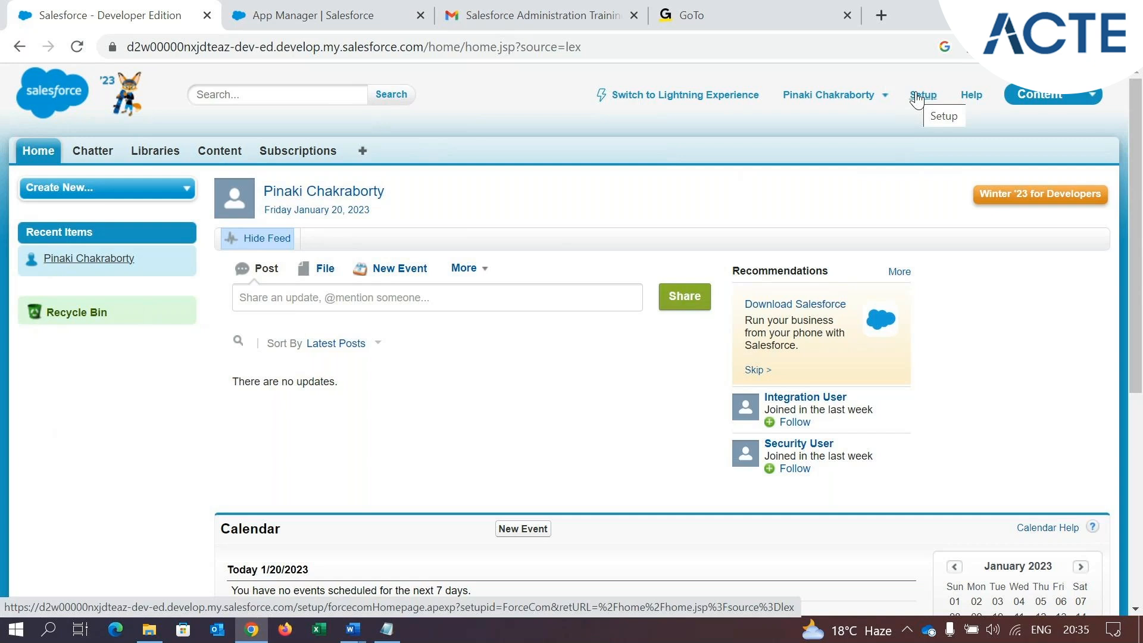
Open Setup in Salesforce Classic and postpone the Improved Setup tour
click(917, 97)
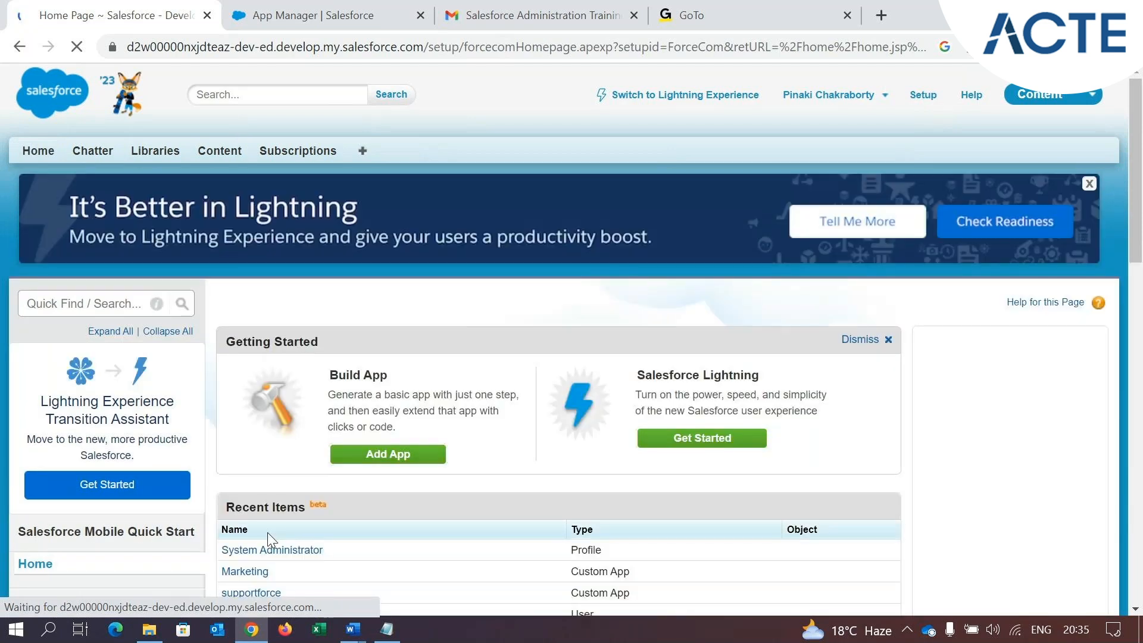
scroll(266, 532, down, 3)
scroll(131, 482, down, 3)
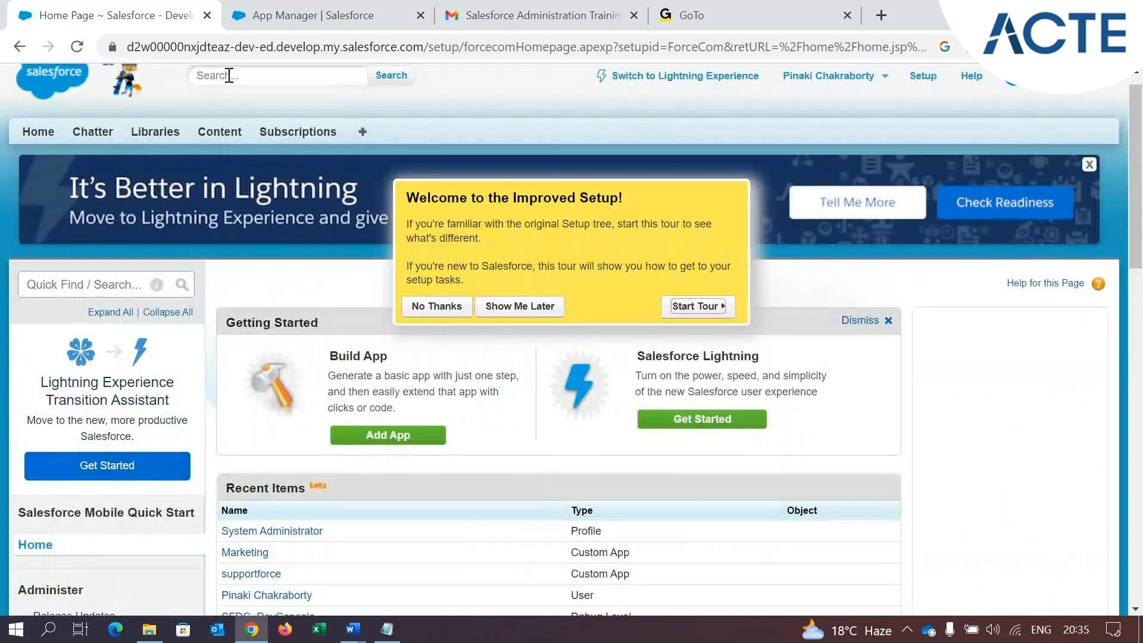
click(520, 306)
Expand the Create section under Build and open the Apps page to view the list of apps
scroll(125, 312, down, 10)
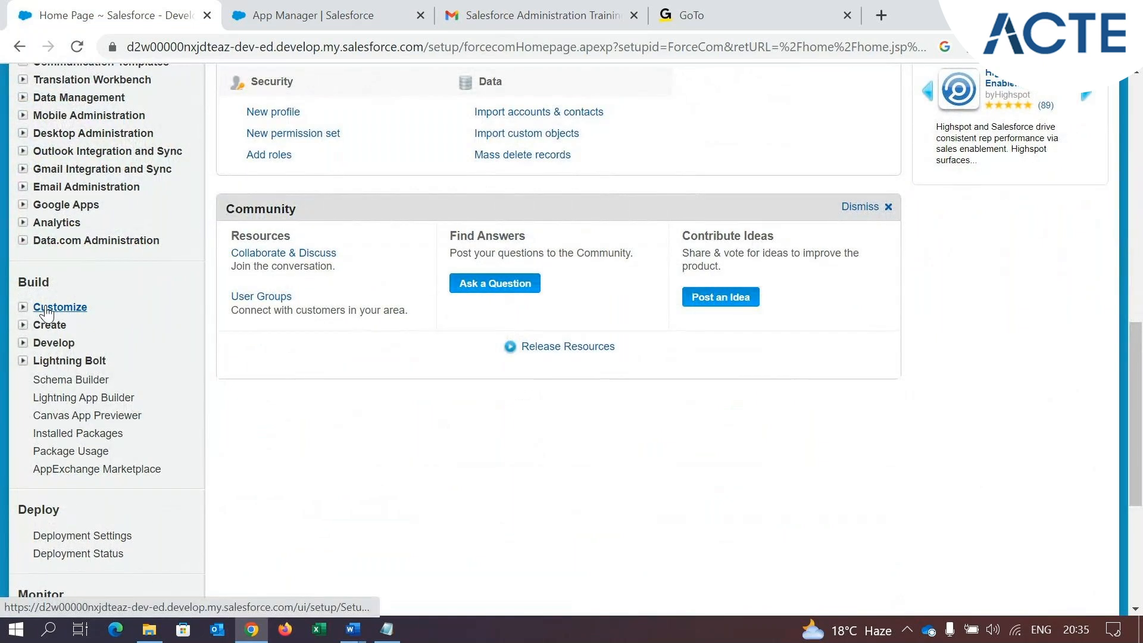
scroll(43, 312, down, 2)
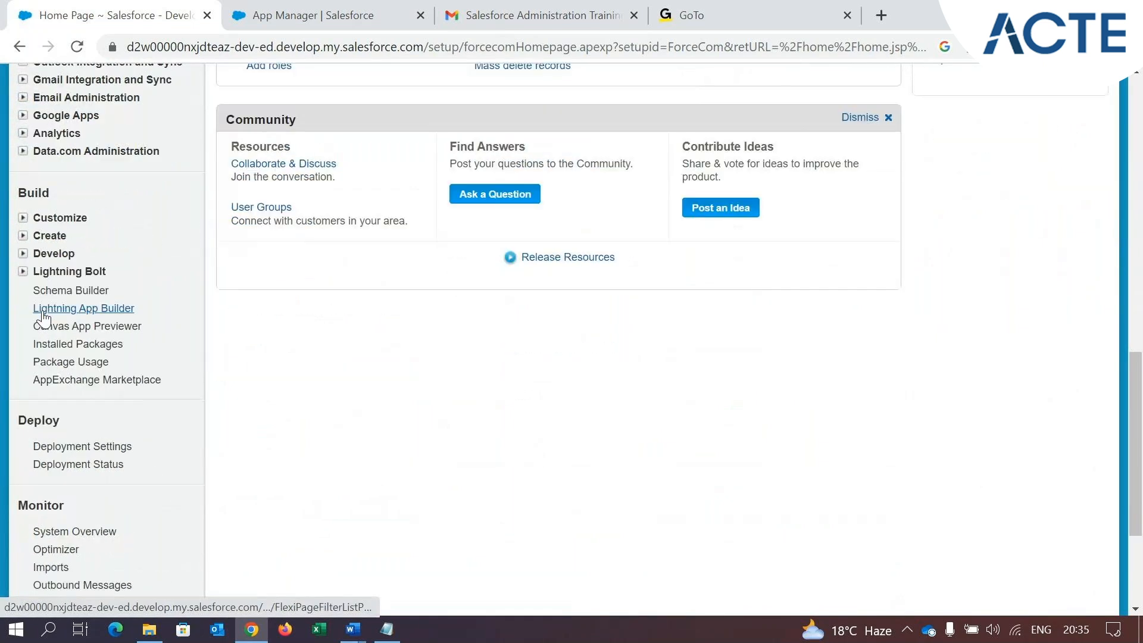
click(24, 235)
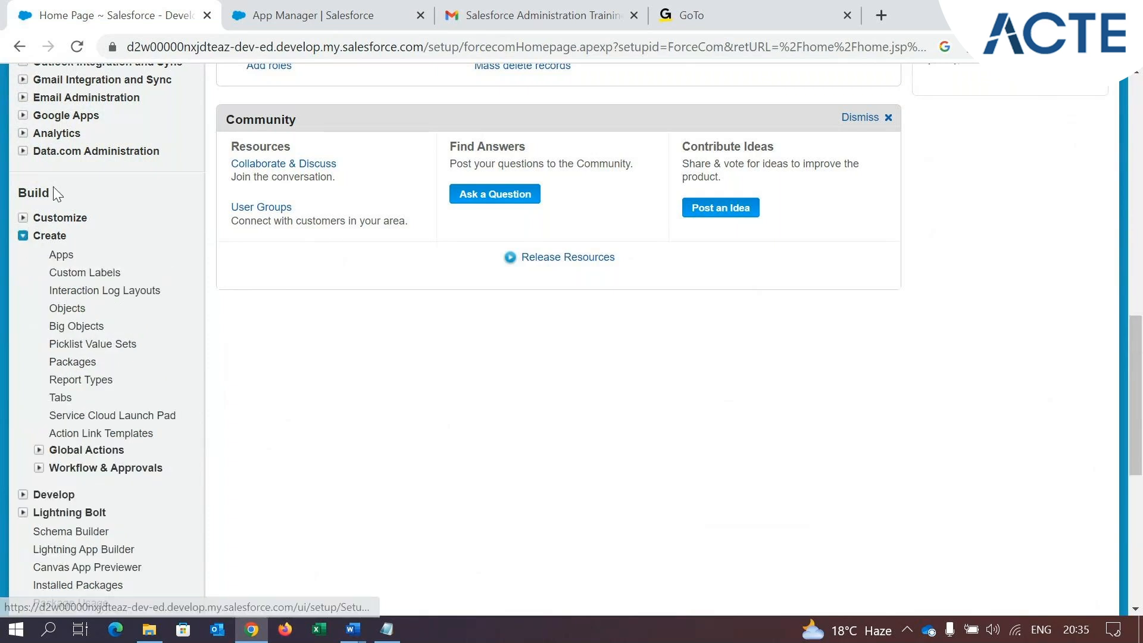
click(23, 236)
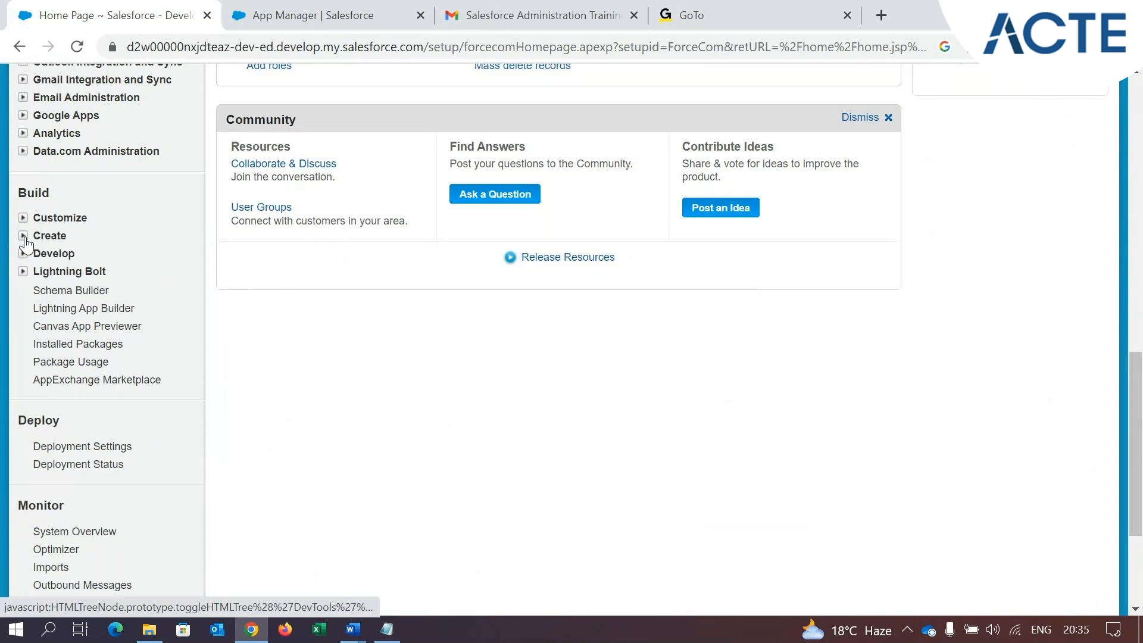
click(24, 237)
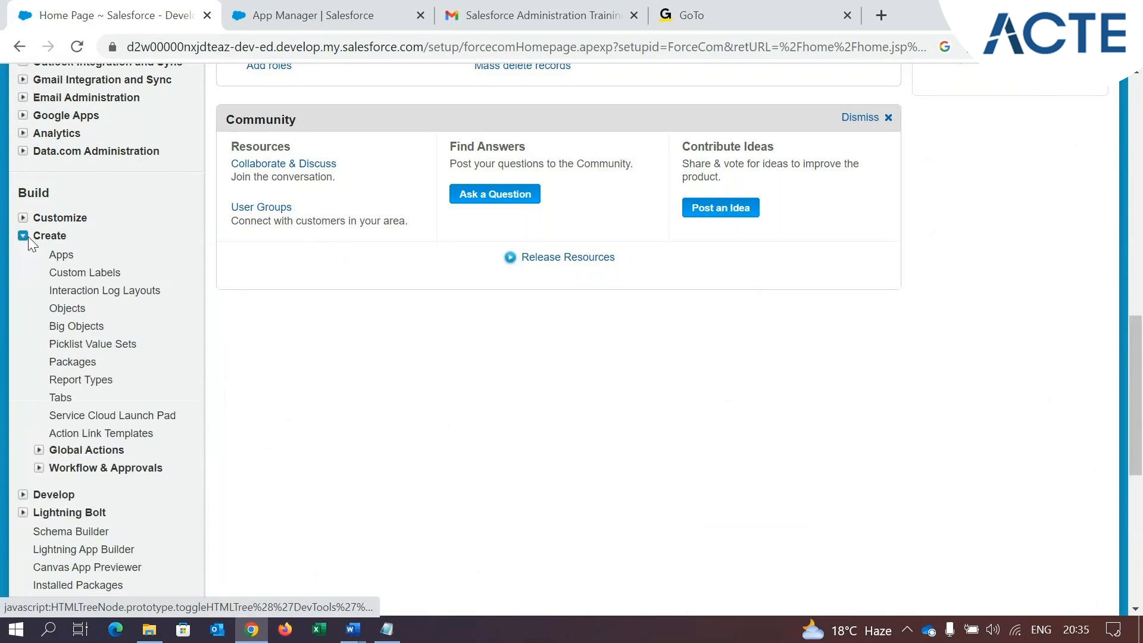
click(62, 255)
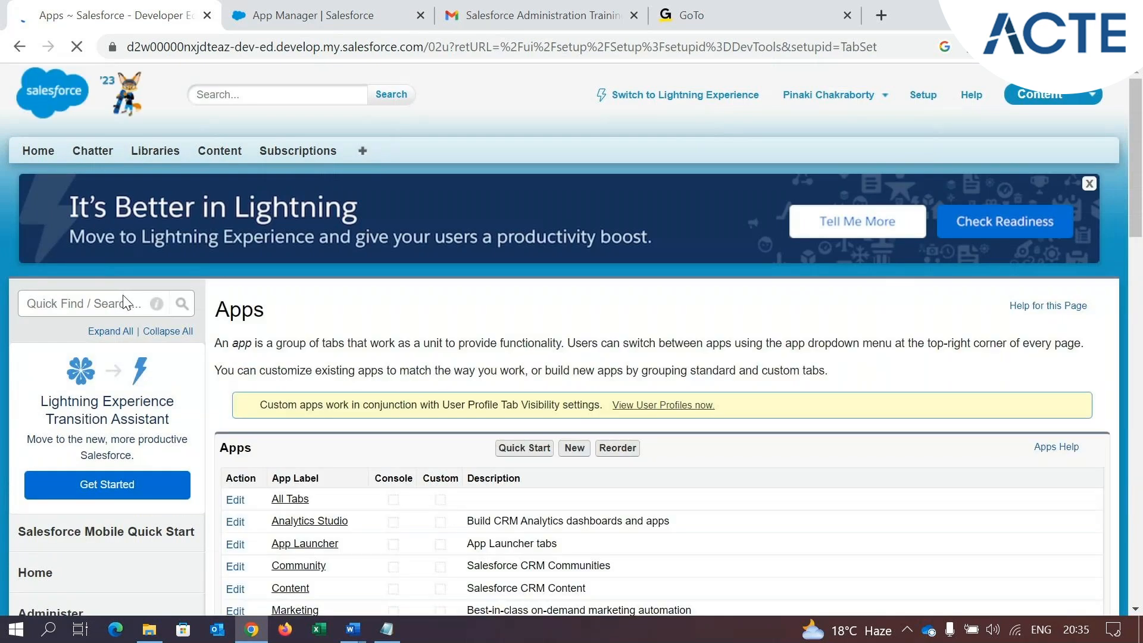
scroll(357, 366, down, 3)
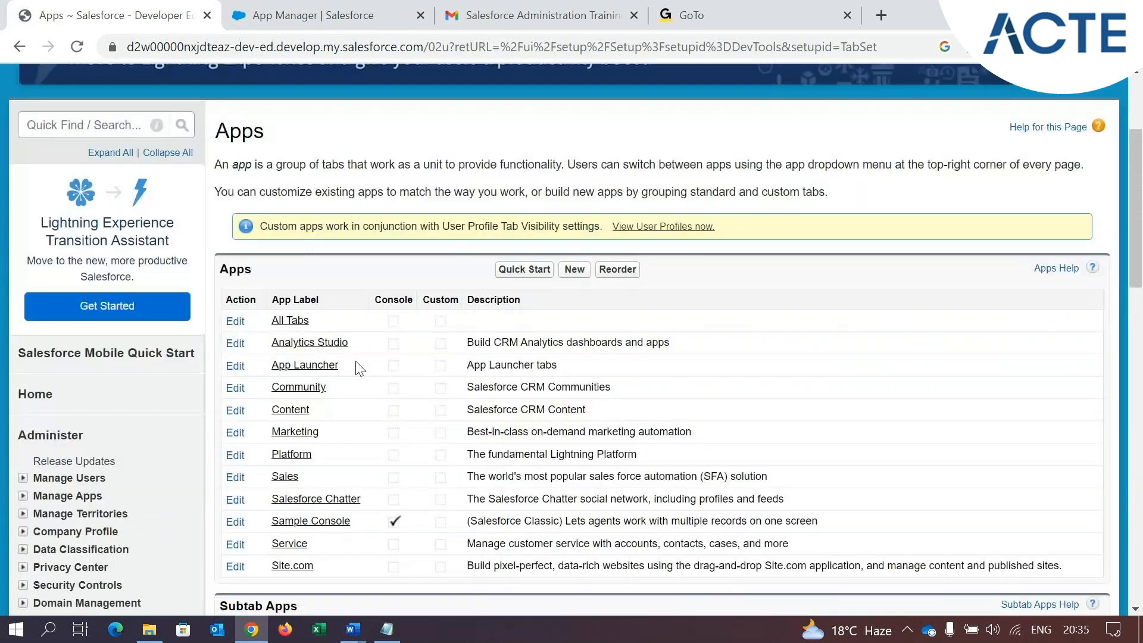
Start creating a new app and examine the Custom app and Console types, keeping Custom app selected
click(573, 271)
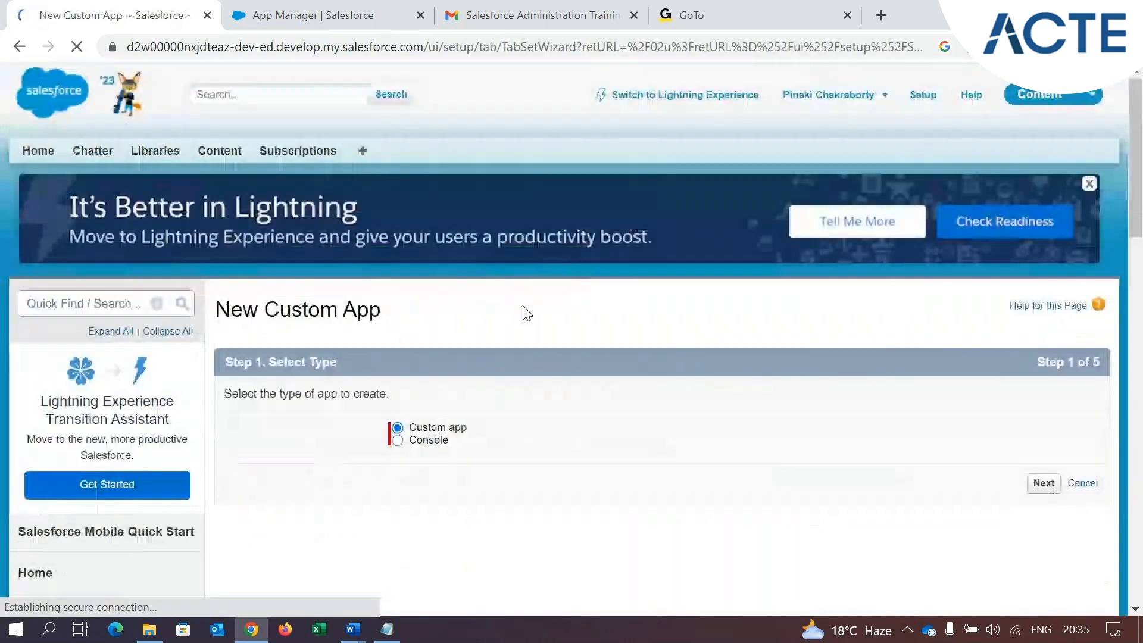
scroll(470, 420, down, 2)
drag(410, 340, 449, 348)
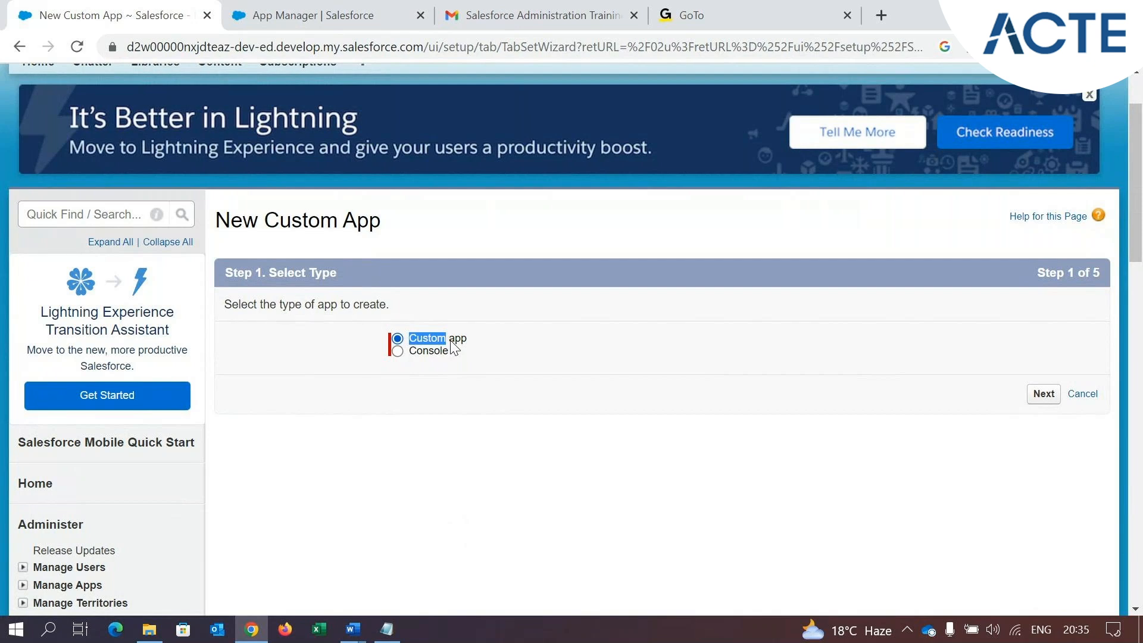
click(417, 352)
click(440, 343)
Leave the new custom app wizard and switch back to Lightning Experience
scroll(456, 339, up, 2)
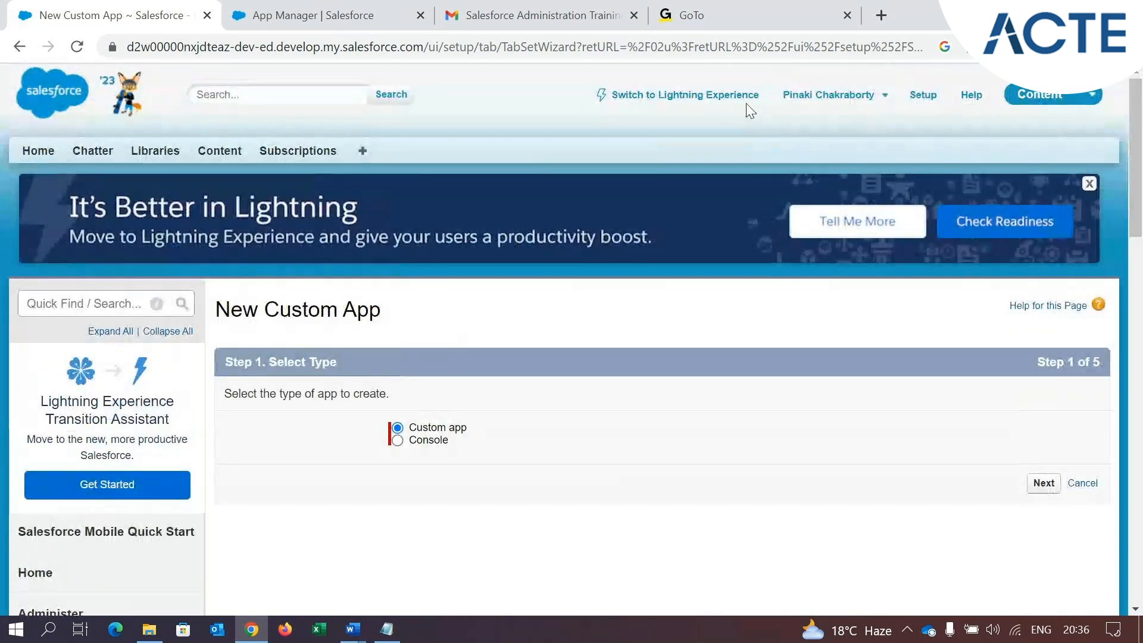
click(710, 105)
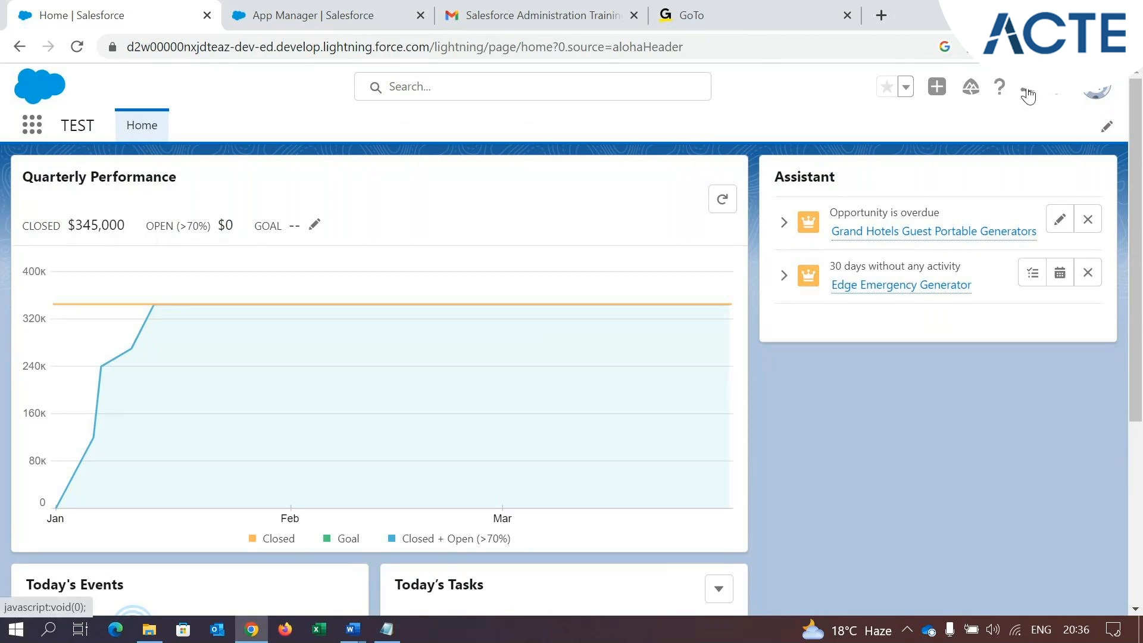
Switch from Lightning Experience to Salesforce Classic and open Setup
click(1096, 90)
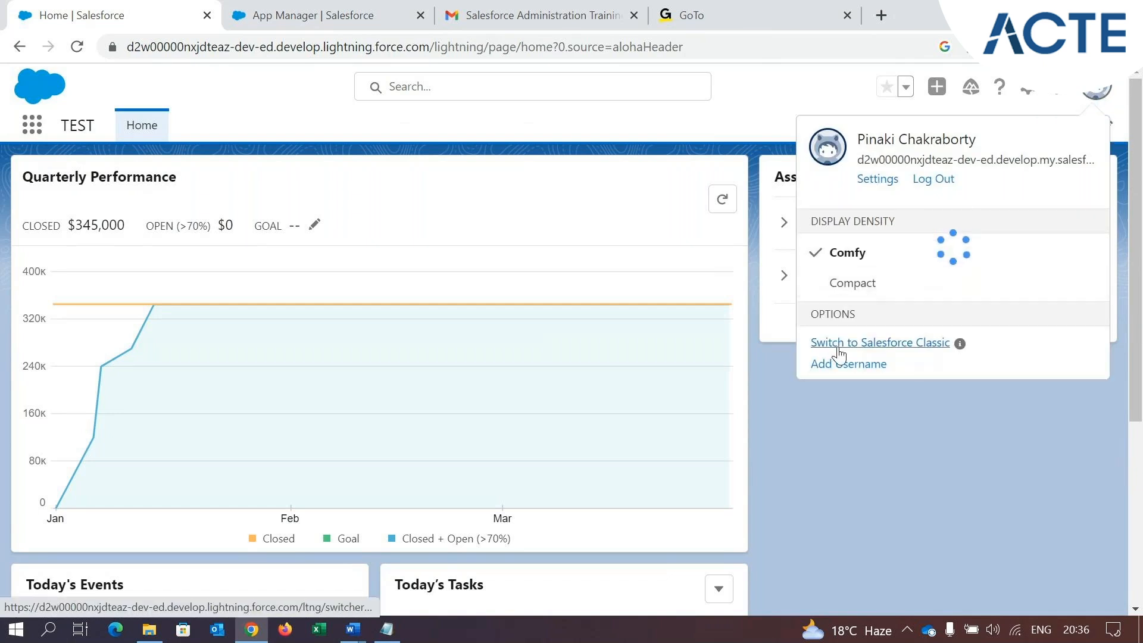
click(840, 351)
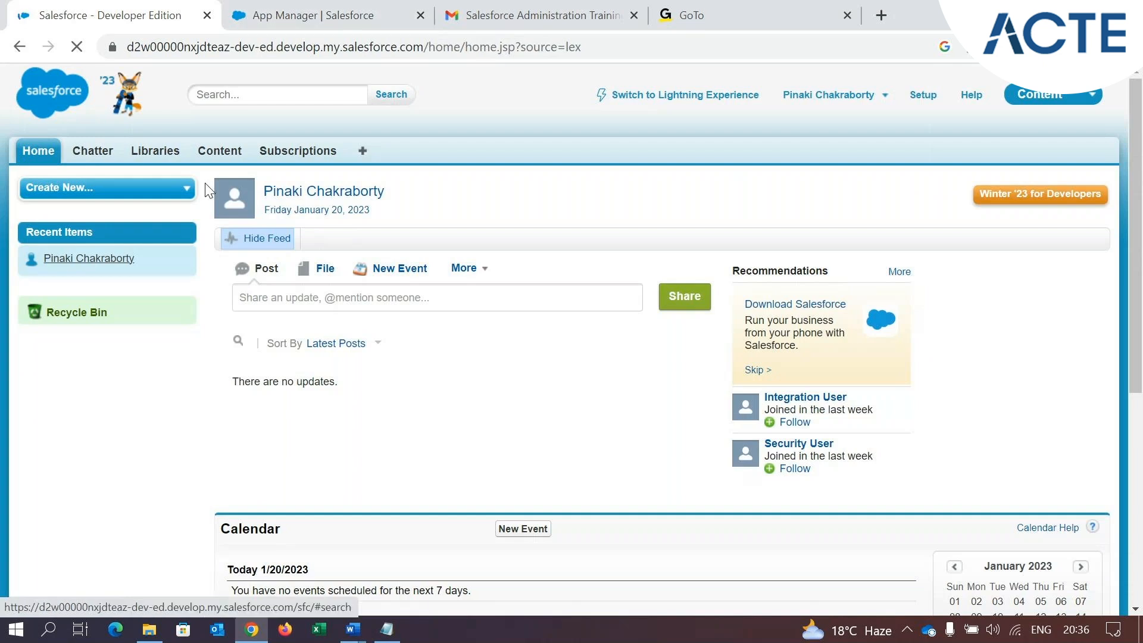
click(924, 98)
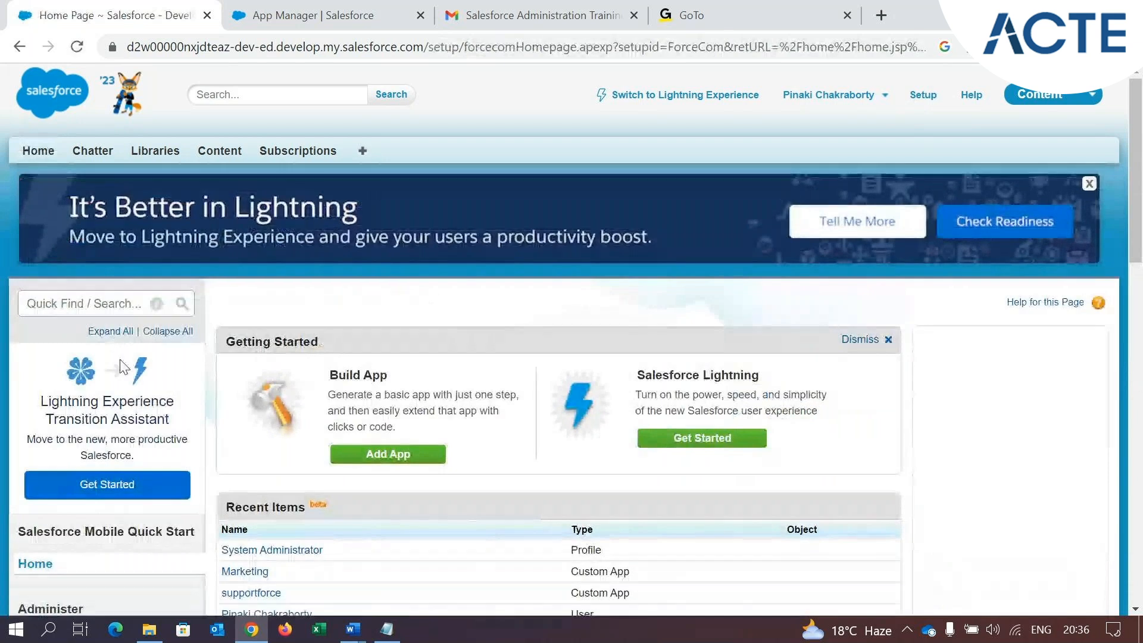
Expand the Create section under Build in Setup and open the Apps page
scroll(127, 355, down, 6)
scroll(66, 424, down, 3)
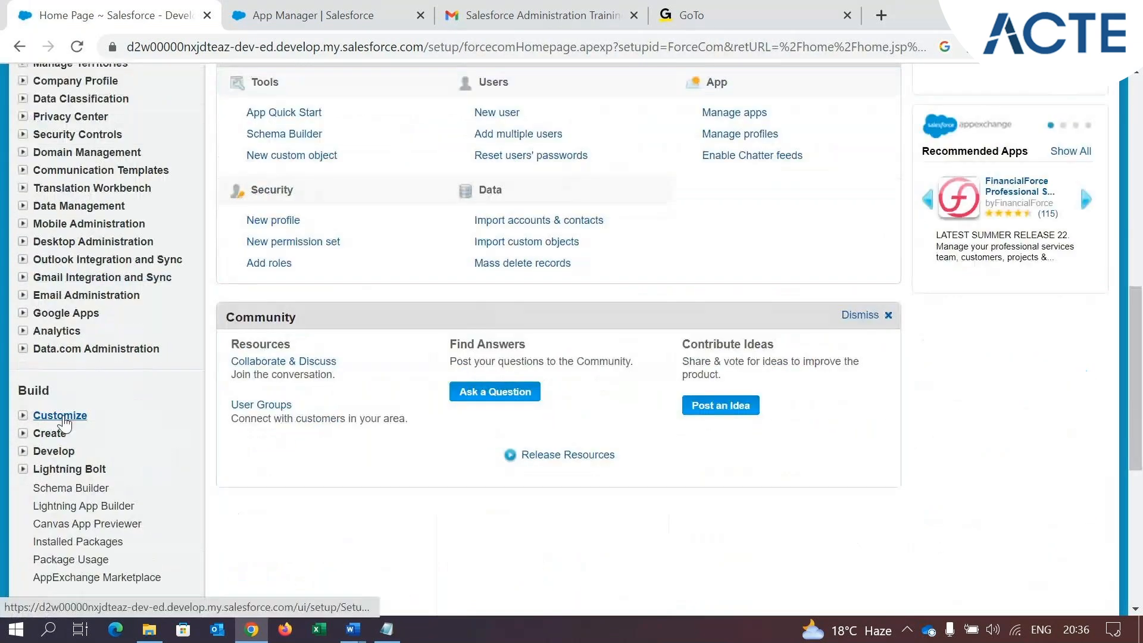
scroll(117, 355, down, 1)
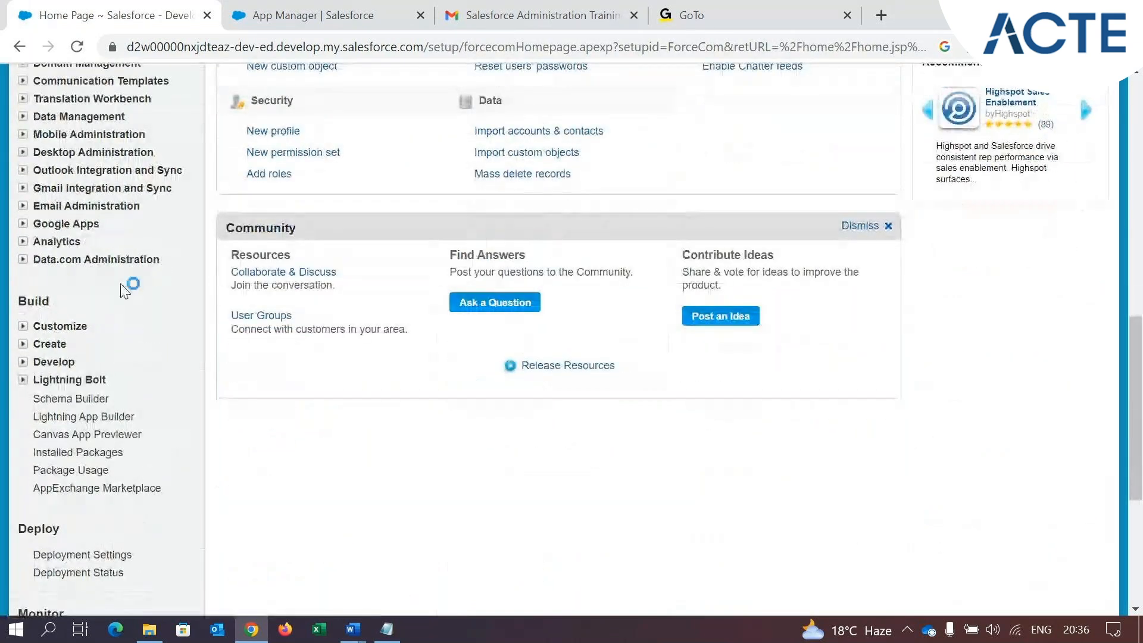
click(22, 344)
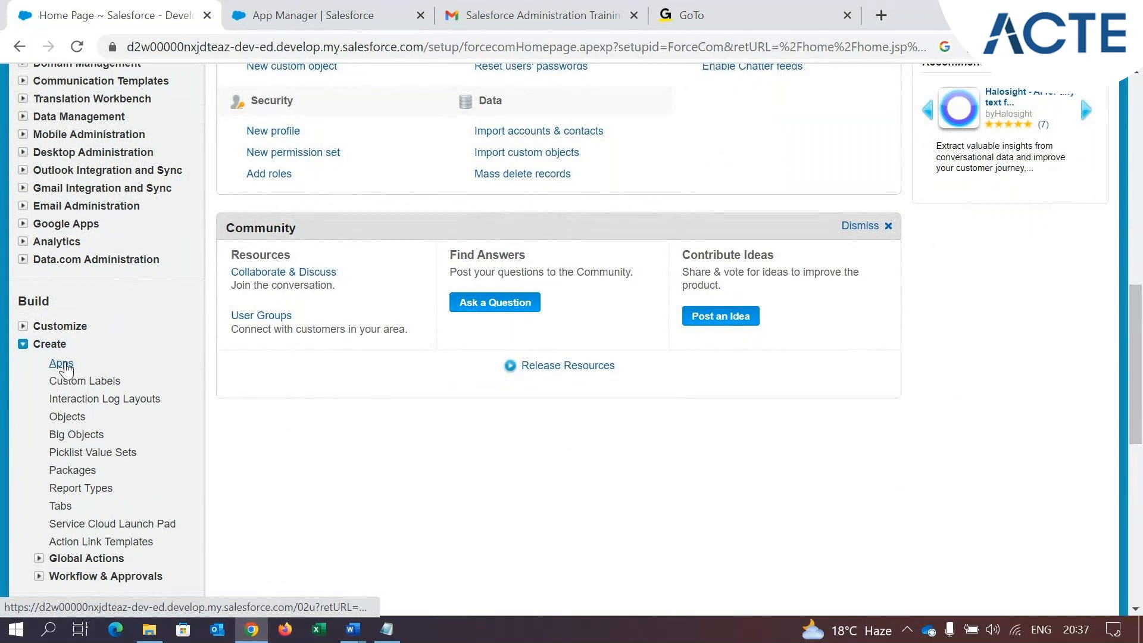
click(66, 366)
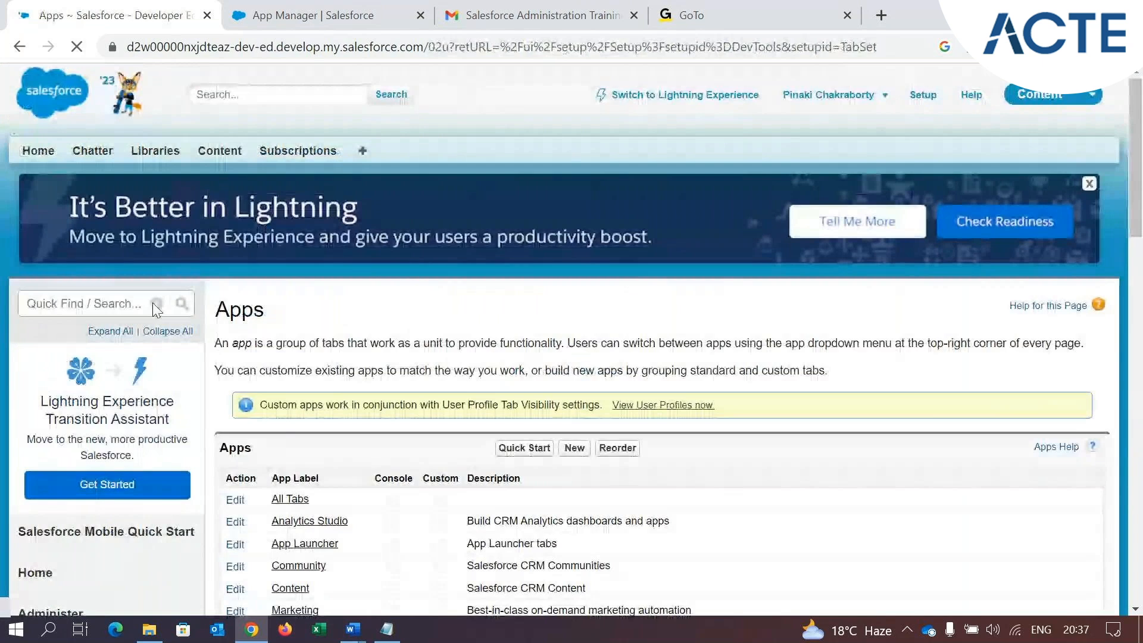
Start creating a new app, keep Custom app as its type, and proceed to the app details
scroll(366, 433, down, 3)
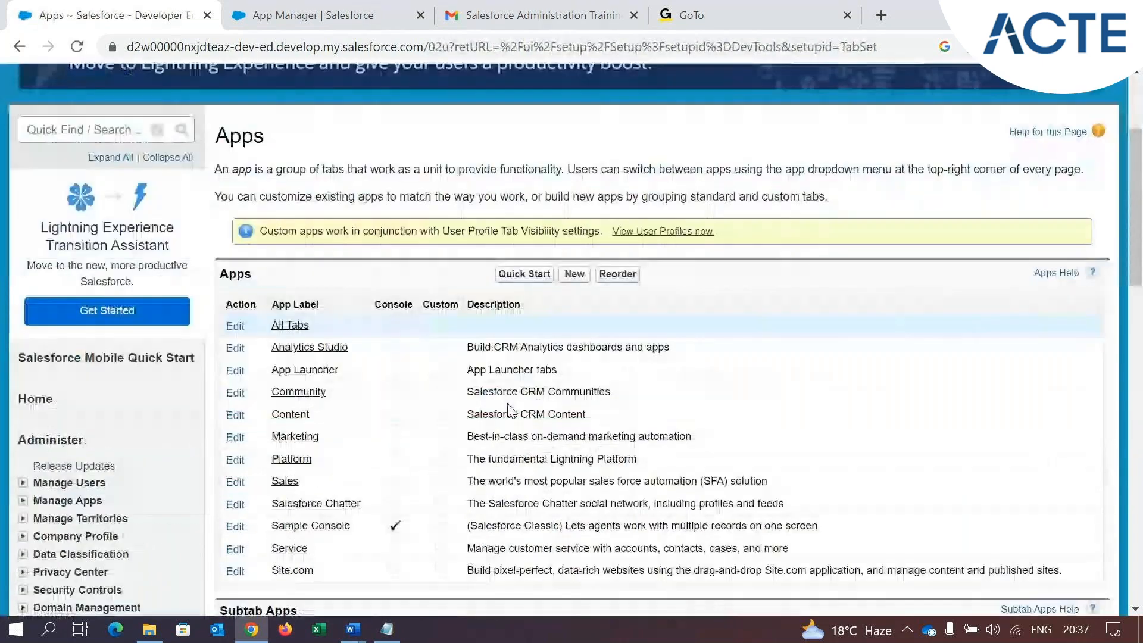
scroll(509, 411, down, 2)
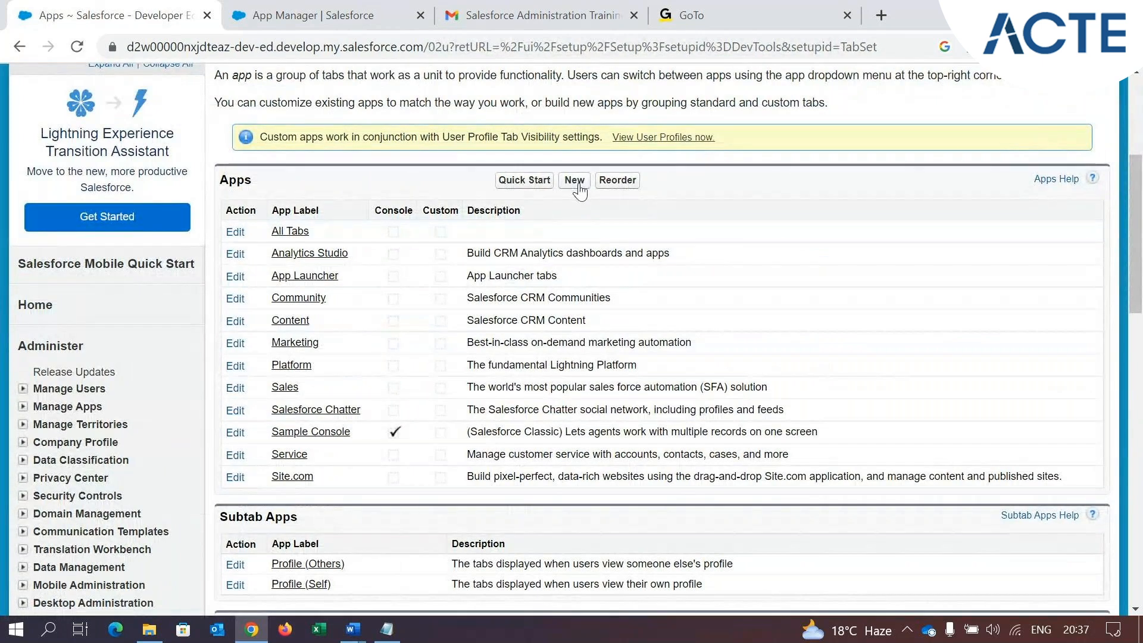
click(579, 186)
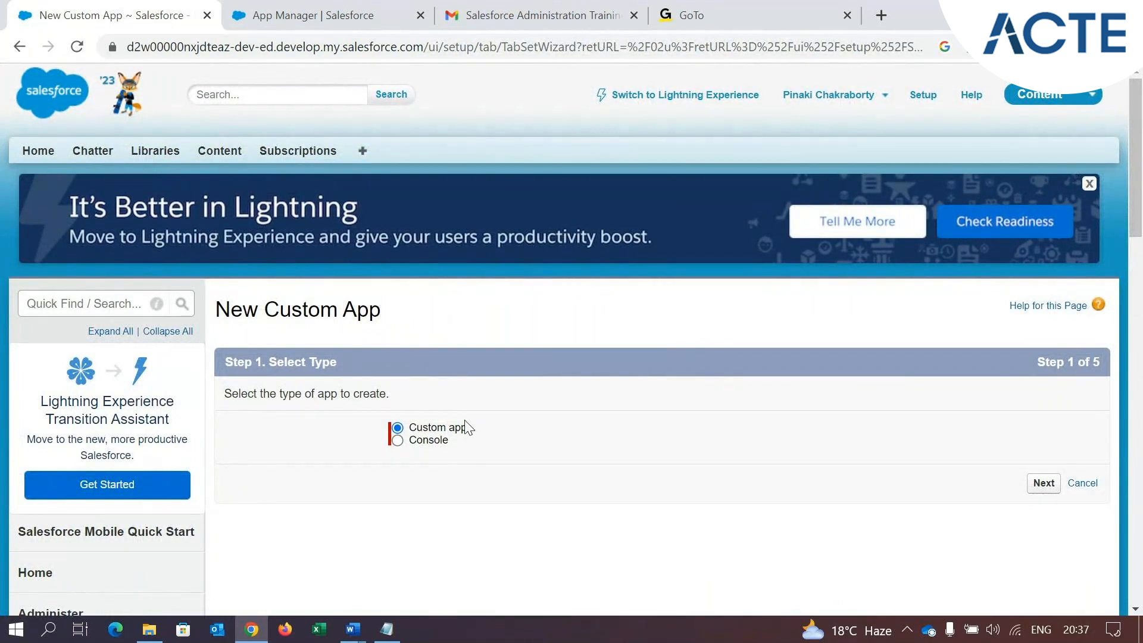
click(1044, 483)
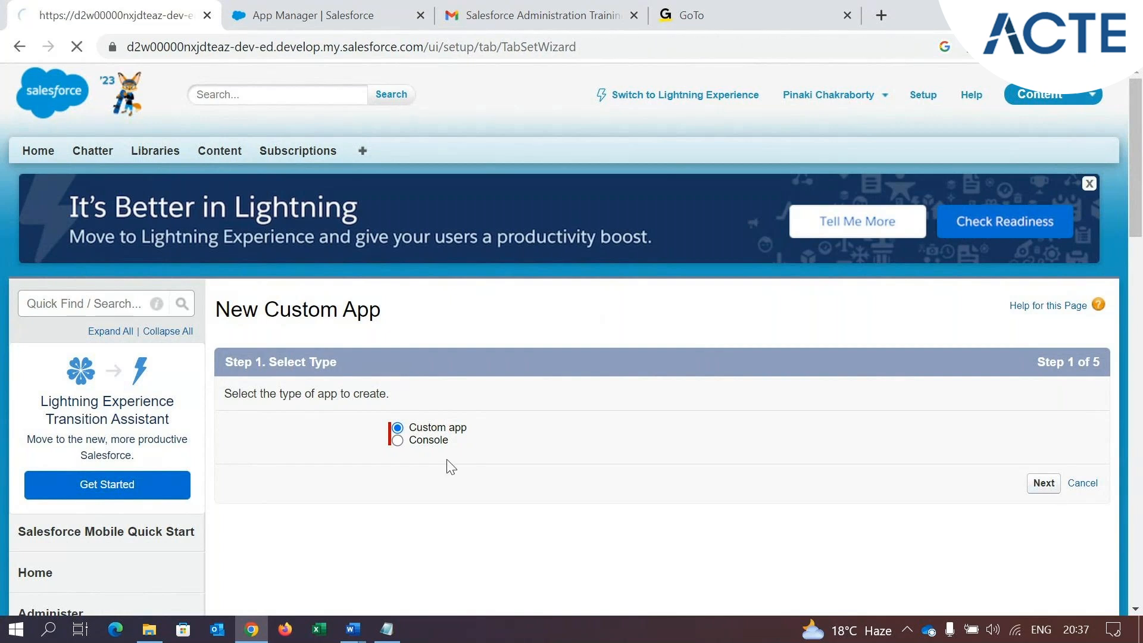
Set the App Label to TEST Classic and let the App Name fill in as TEST_Classic
scroll(465, 447, down, 1)
click(526, 388)
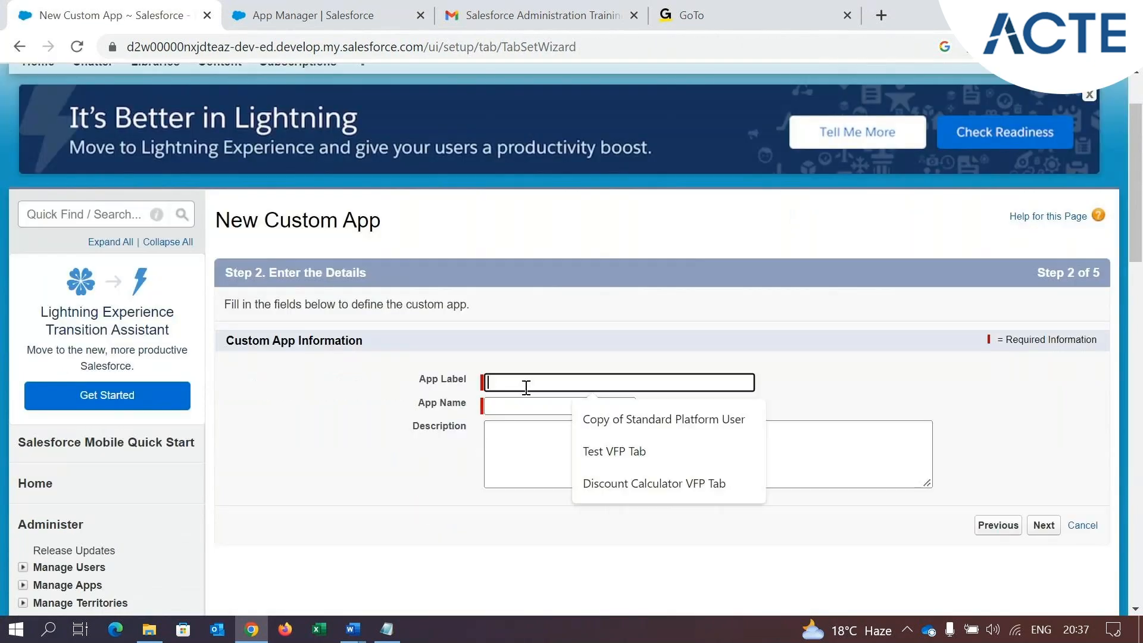
text(Tes)
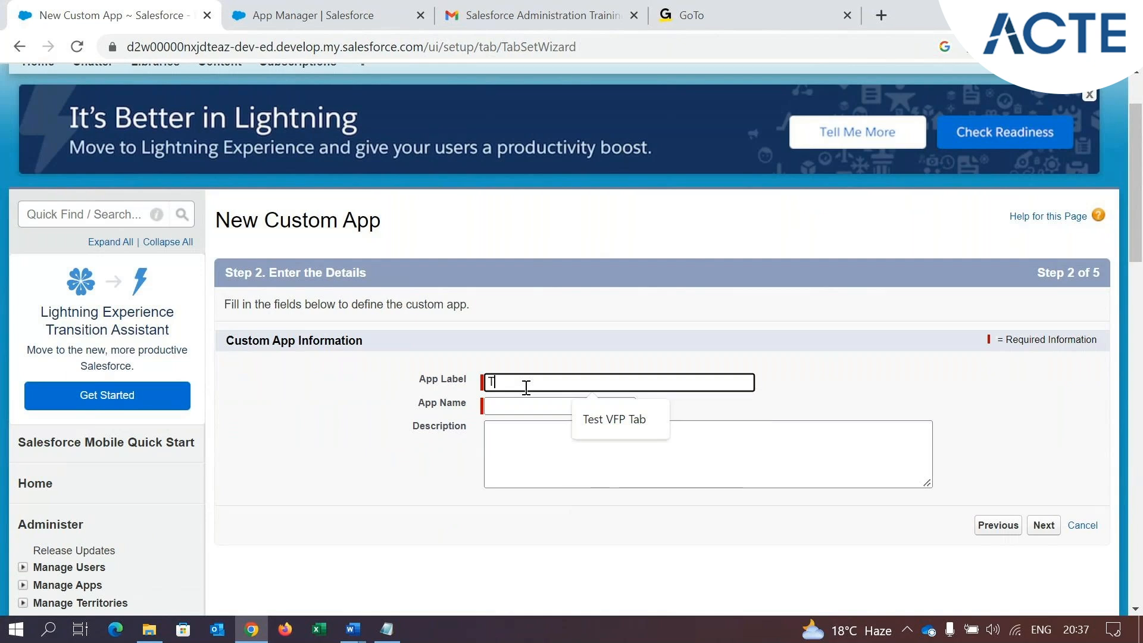
key(BackSpace)
key(BackSpace)
text(EST Classic)
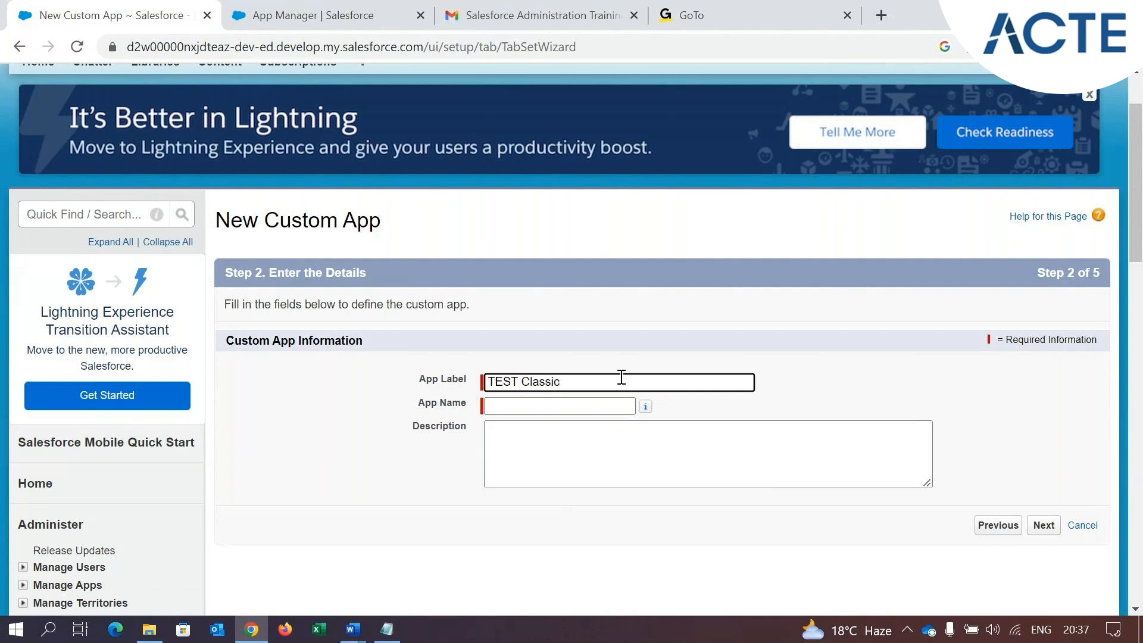
click(630, 408)
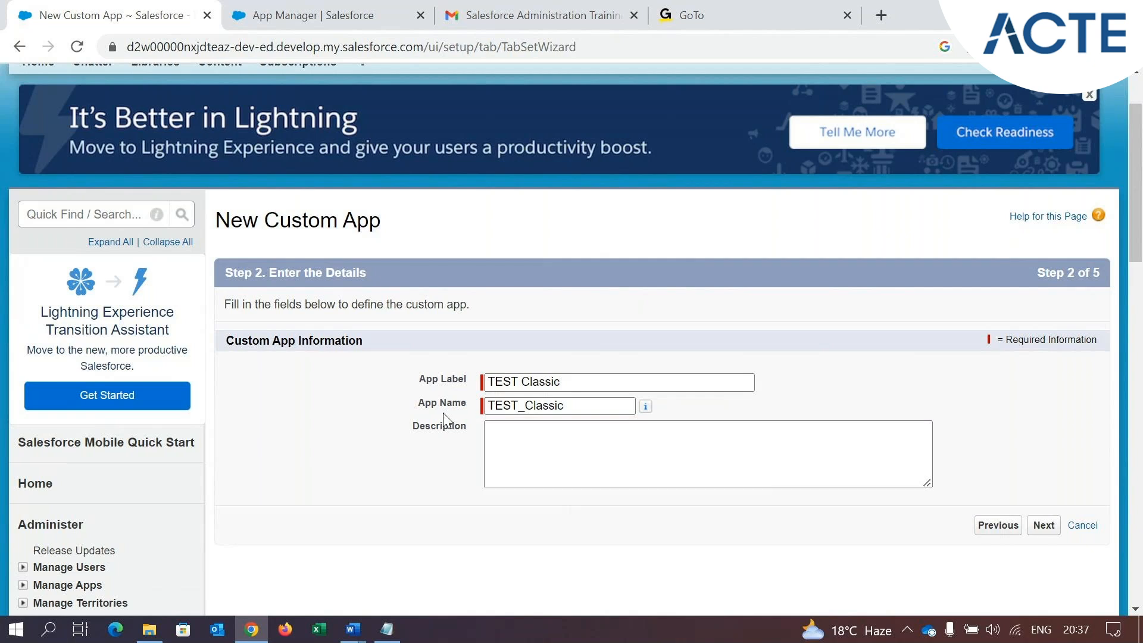
Compare the App Label and App Name fields, removing and re-entering the underscore in the App Name
drag(419, 403, 467, 386)
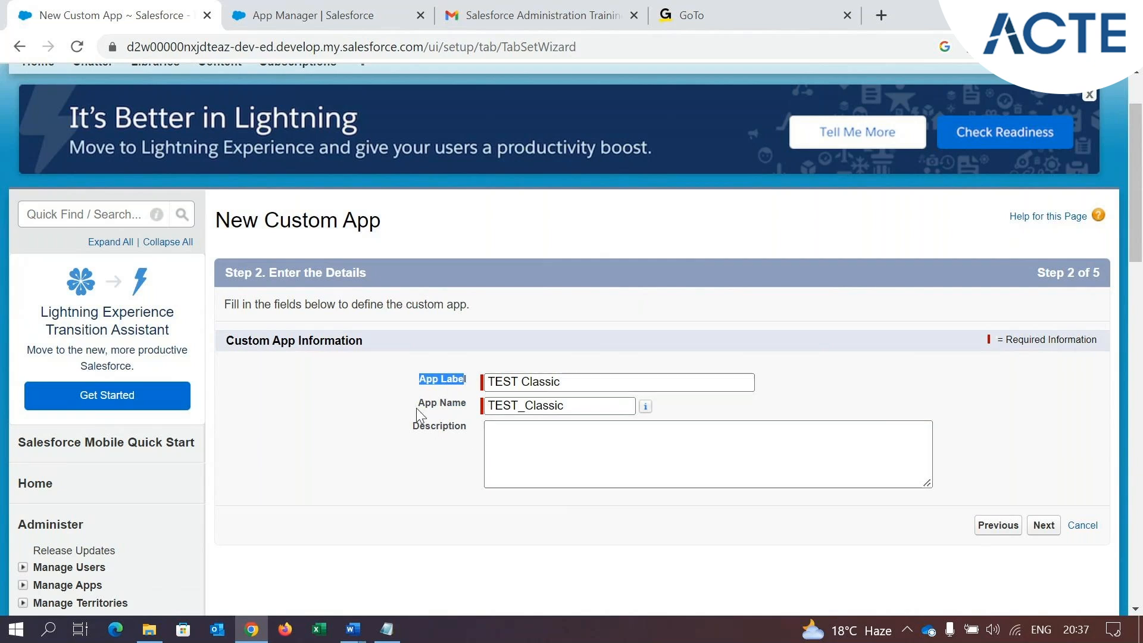
drag(416, 409, 469, 409)
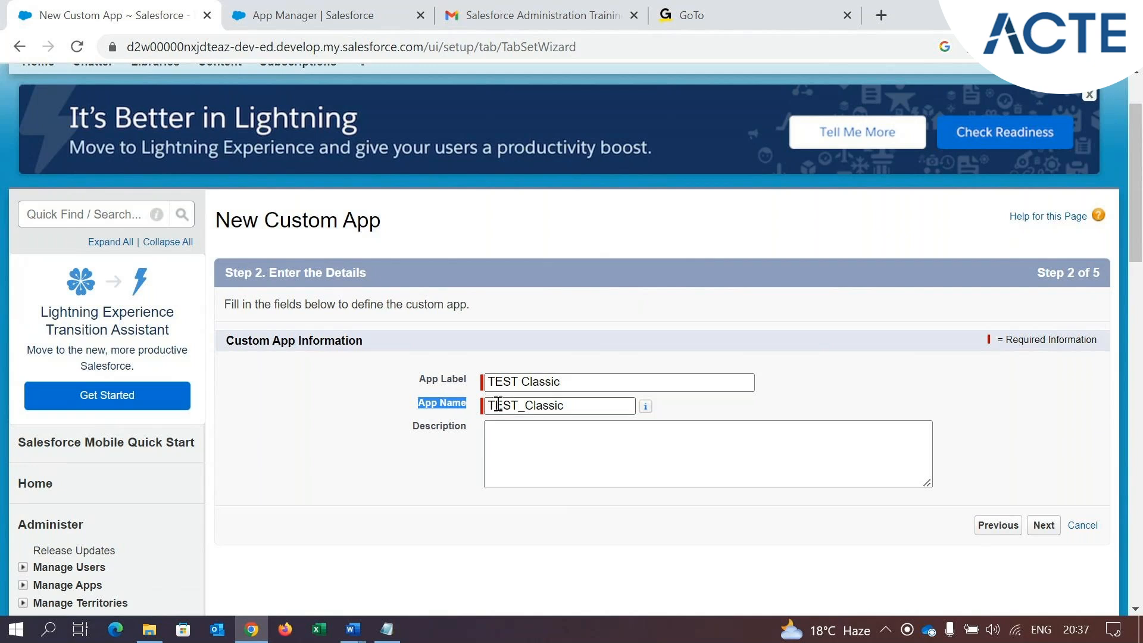
click(521, 408)
key(BackSpace)
text(_)
click(818, 397)
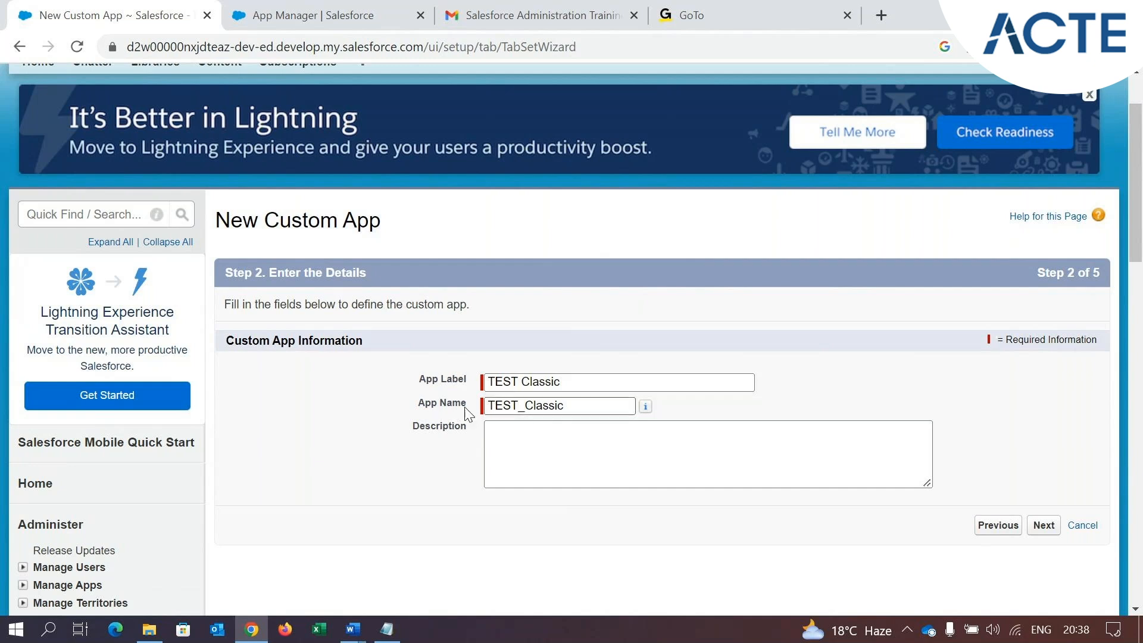
Examine how the word separator in the App Name differs from the one in the App Label
drag(410, 380, 468, 382)
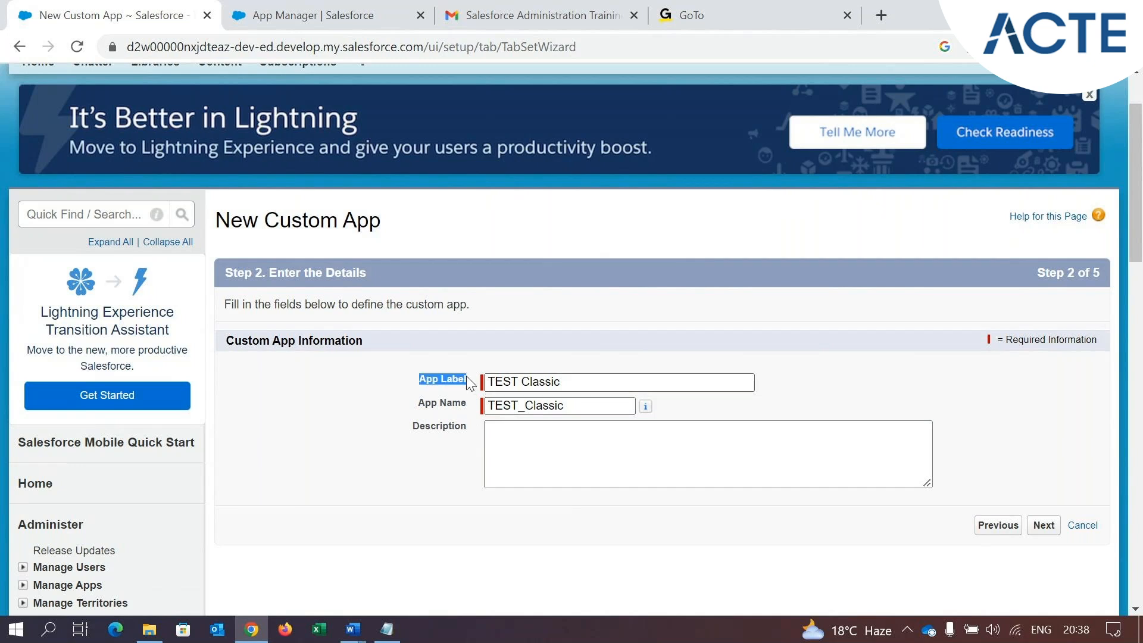
click(524, 387)
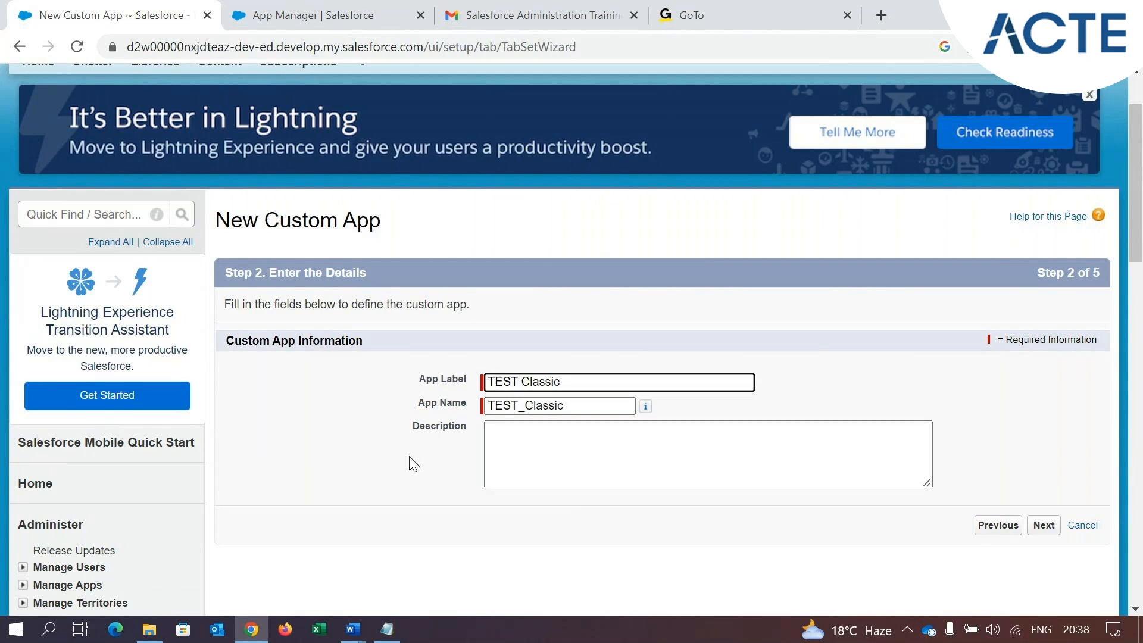
click(518, 412)
drag(518, 412, 526, 412)
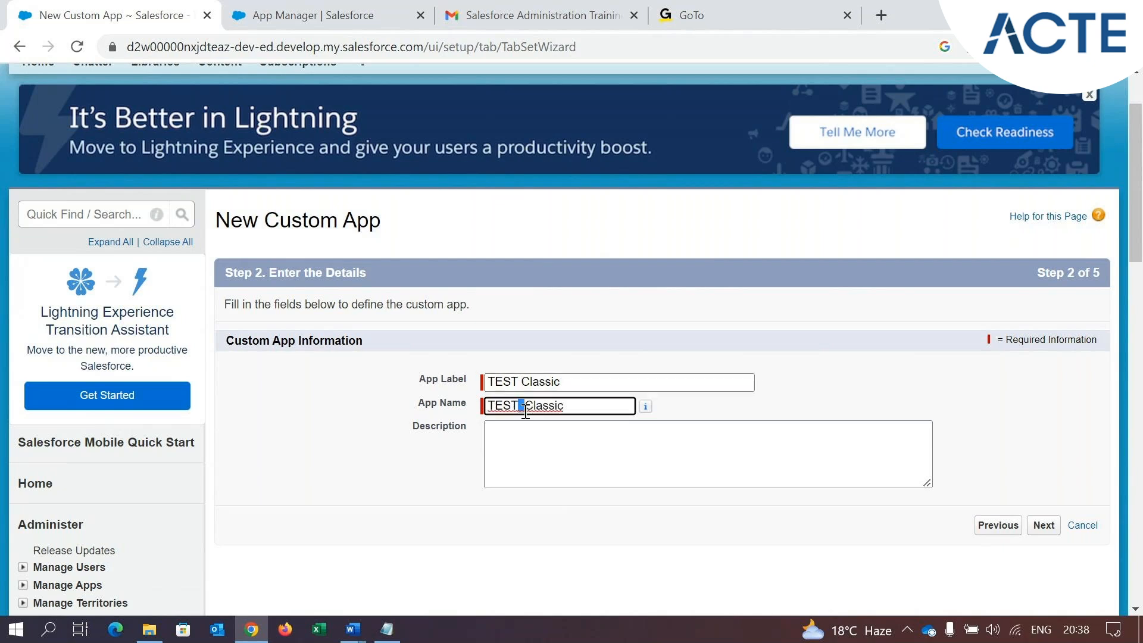
click(421, 417)
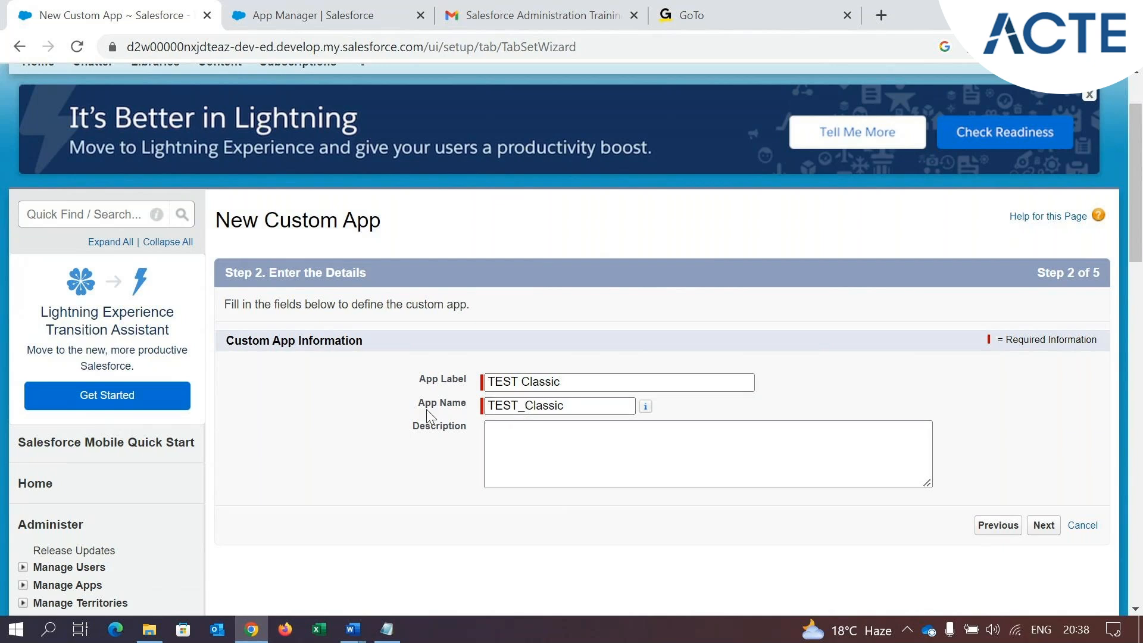
drag(416, 404, 474, 410)
click(579, 414)
Enter "This is a Test Classic App" as the app's description, dismissing the interrupting desktop notification
click(516, 426)
click(539, 432)
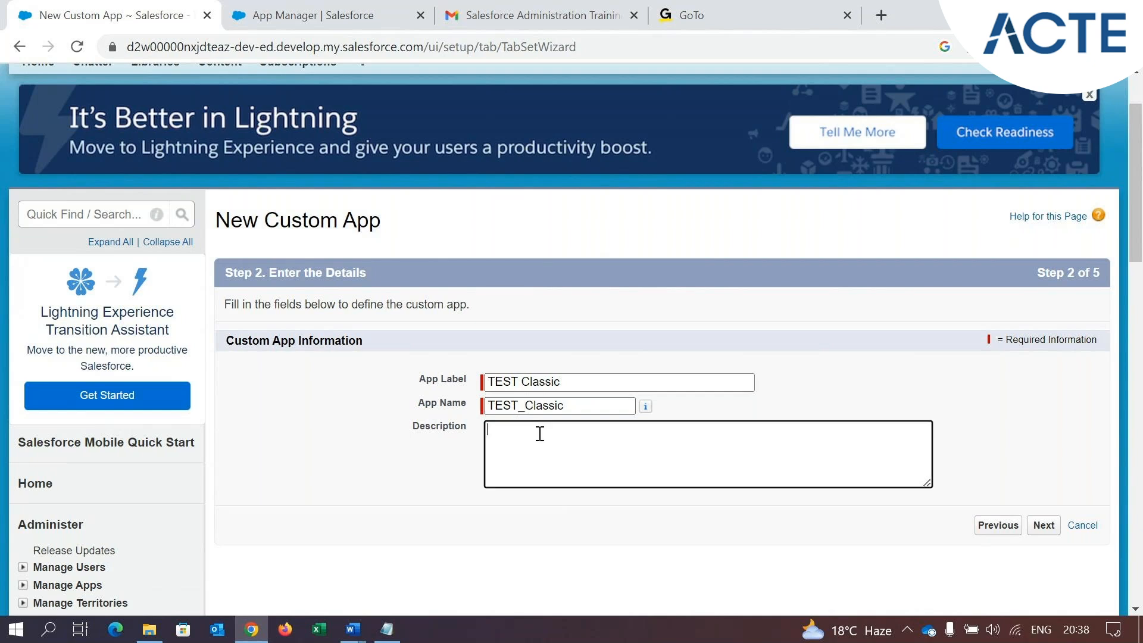
text(Th)
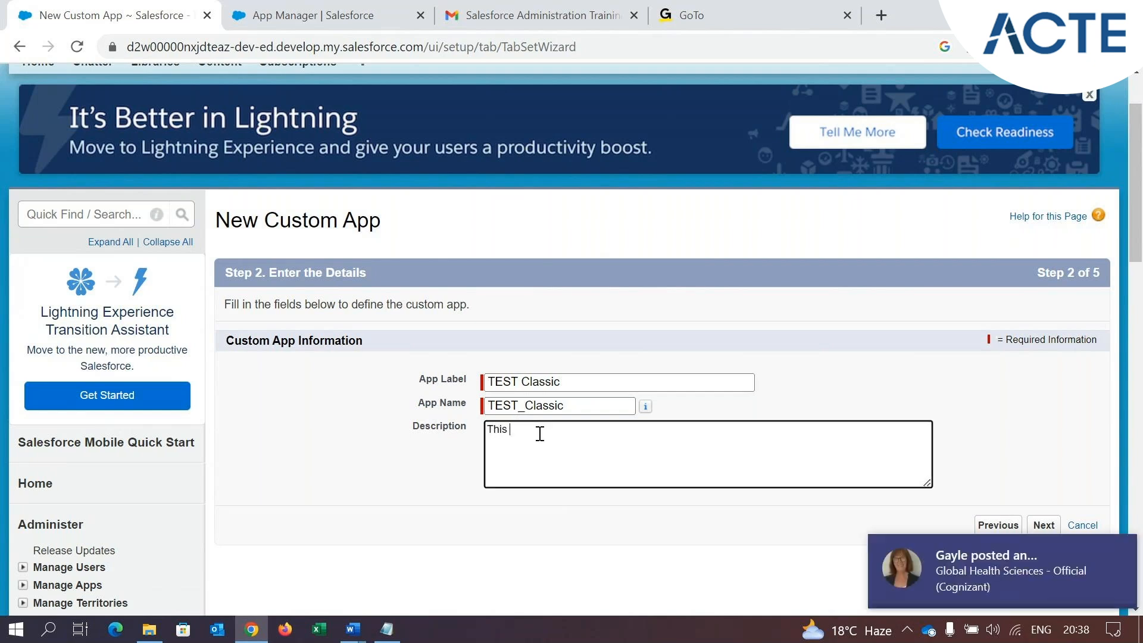
text(is)
mouse_move(1094, 554)
click(1115, 552)
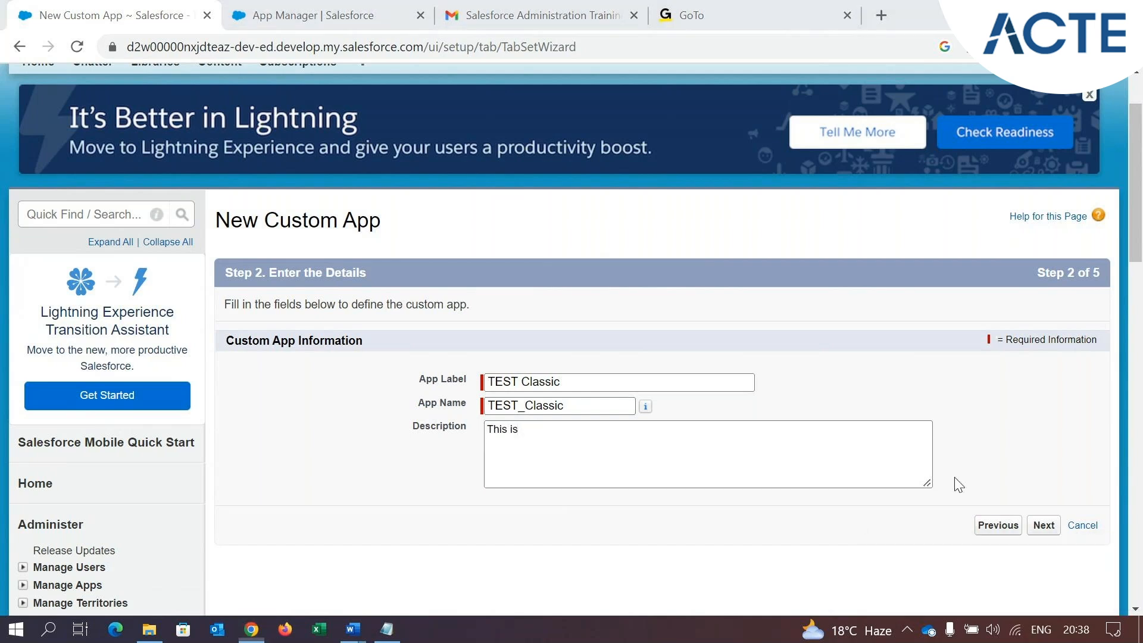
click(601, 441)
text(a Test Cla)
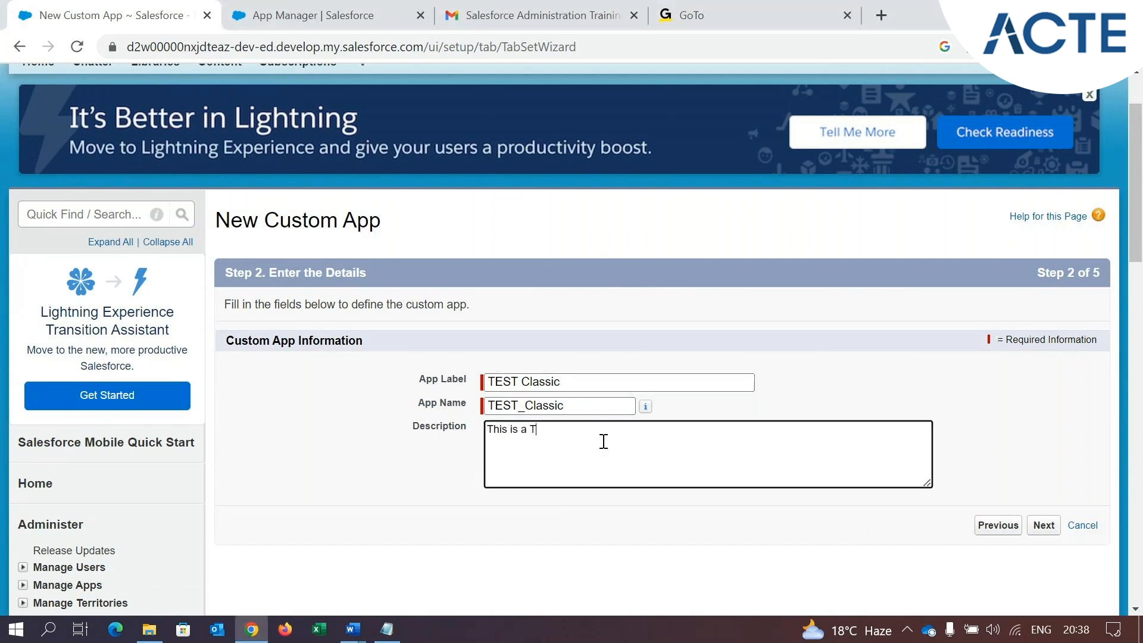
text(ssic App.)
Proceed past the app details and the logo choice without inserting a custom image
click(1044, 526)
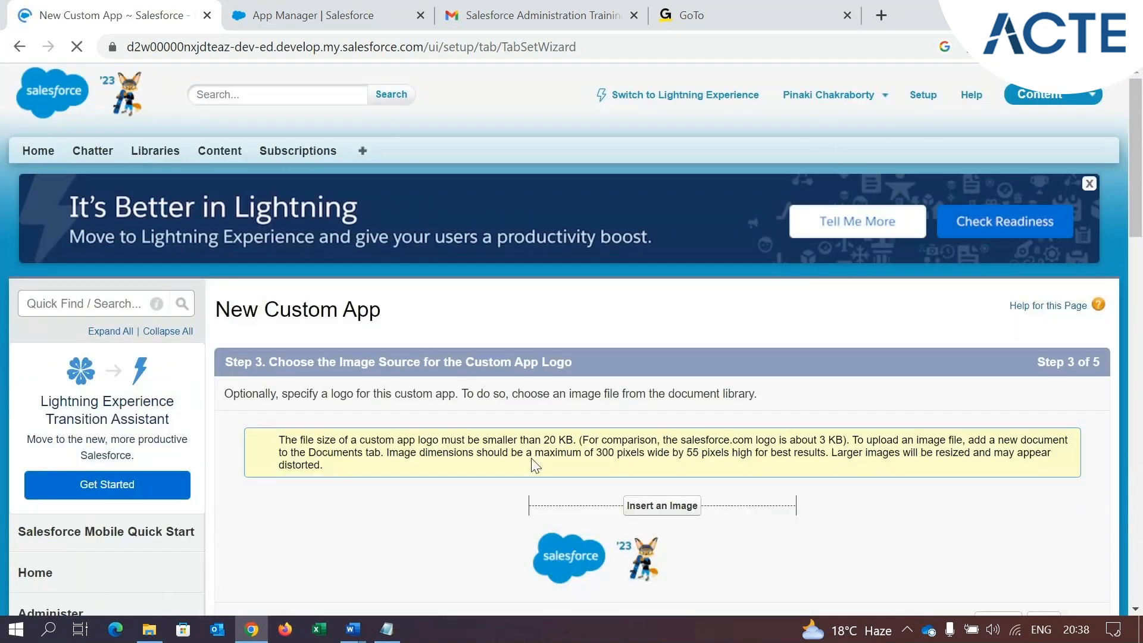
scroll(534, 467, down, 1)
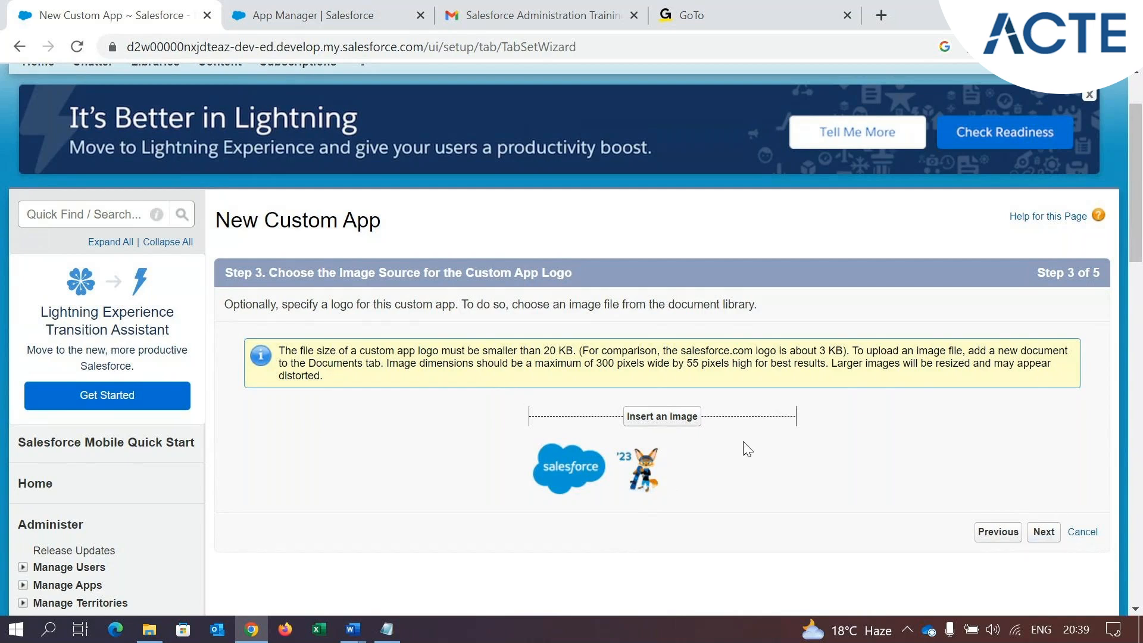
click(1044, 536)
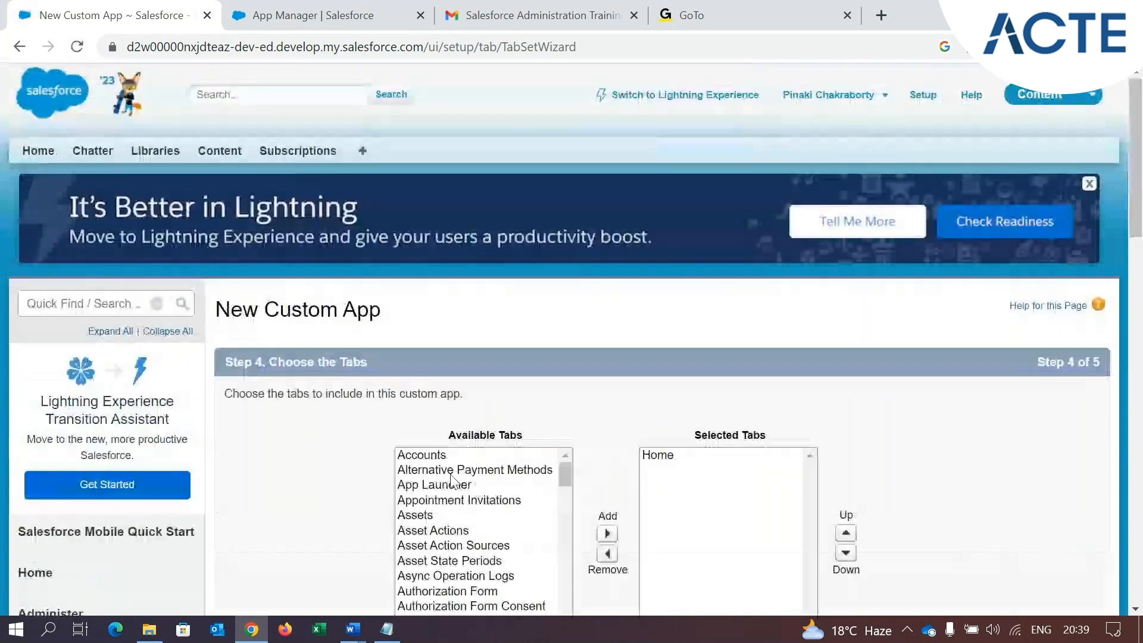
Review the available tabs, keep Home as the only selected and default landing tab, and continue to the profile assignment
scroll(341, 446, down, 2)
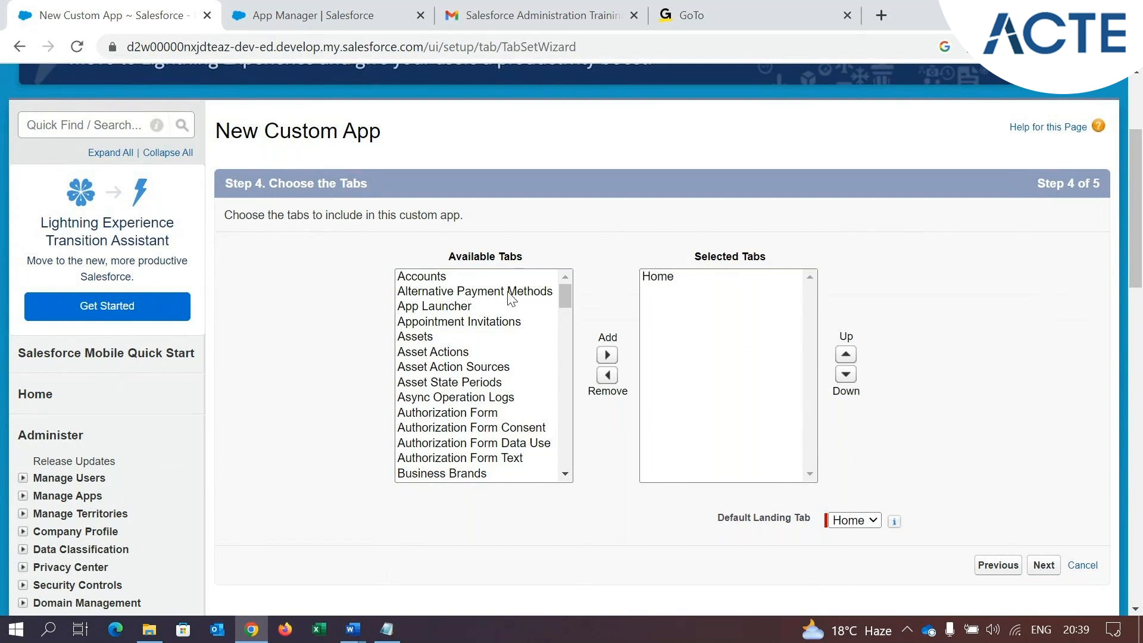
scroll(476, 396, down, 3)
scroll(505, 345, up, 2)
scroll(504, 345, up, 2)
drag(715, 519, 820, 531)
click(849, 522)
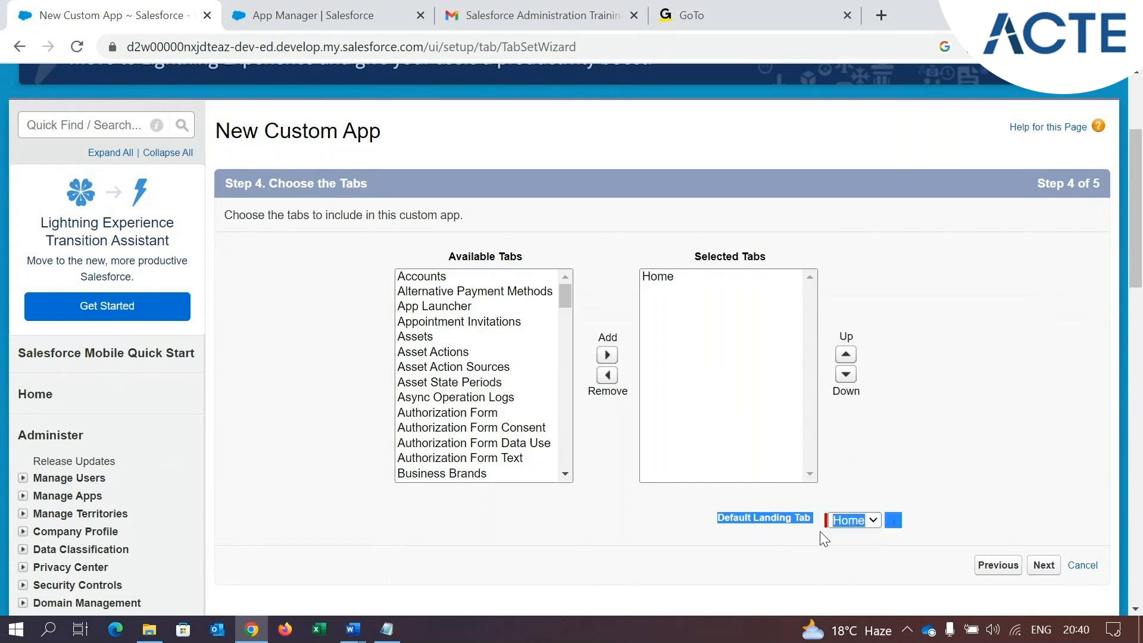
click(790, 533)
drag(811, 523, 719, 529)
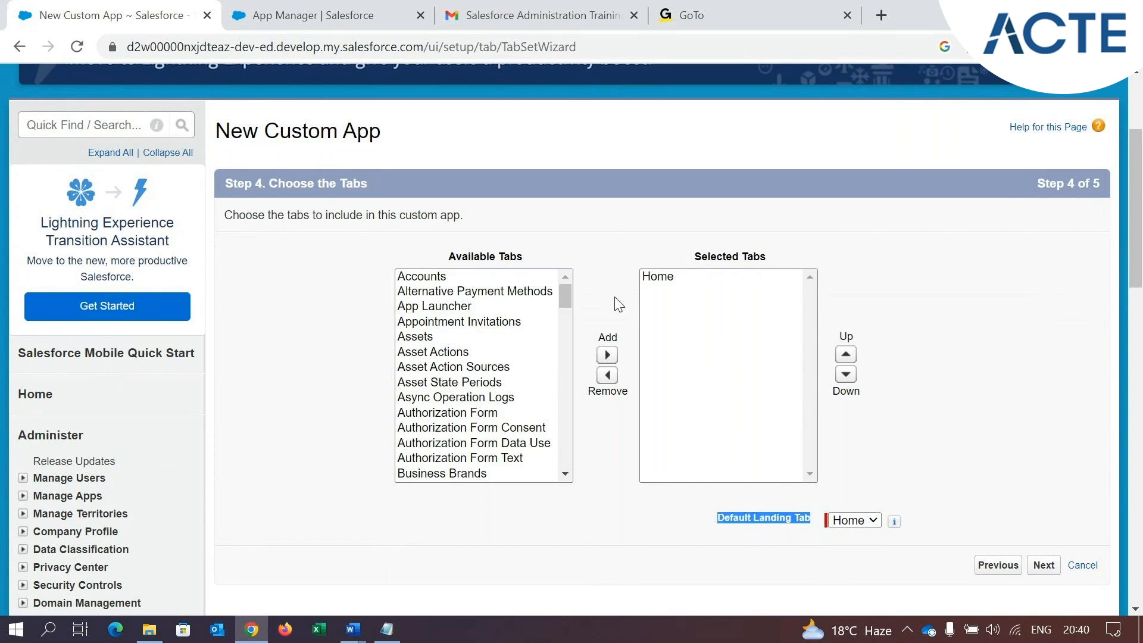
click(859, 518)
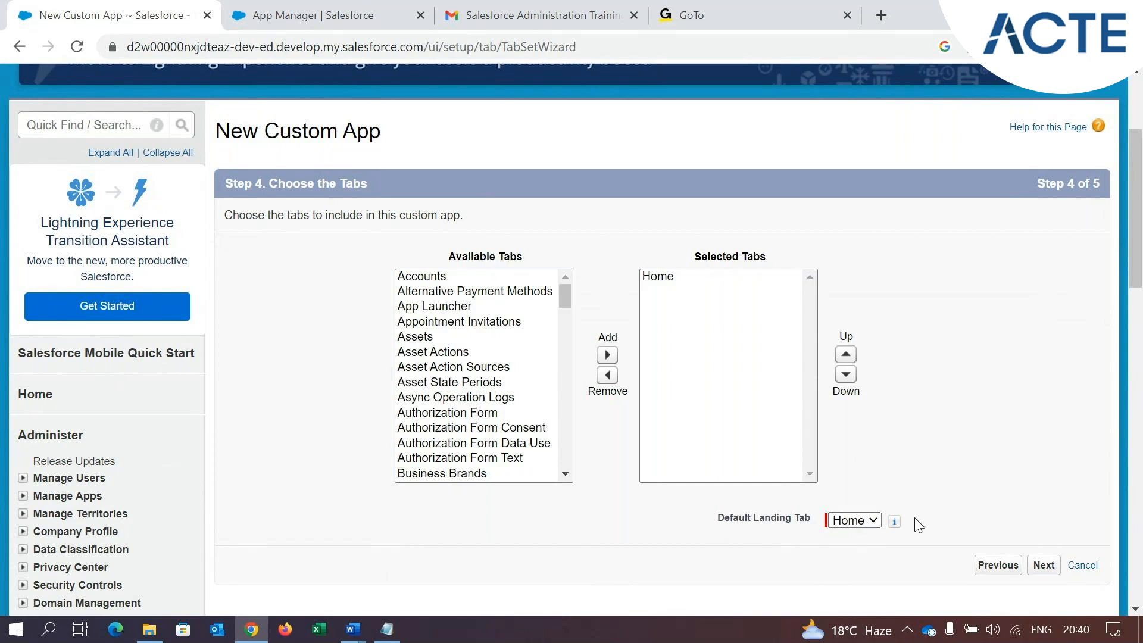
click(1045, 566)
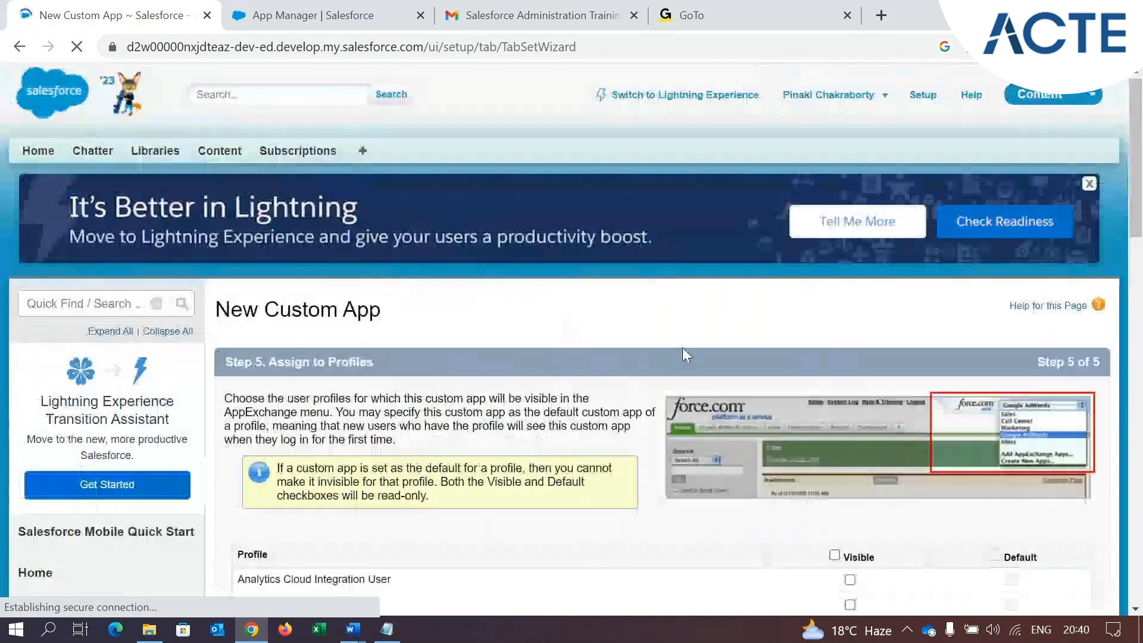
scroll(682, 351, down, 3)
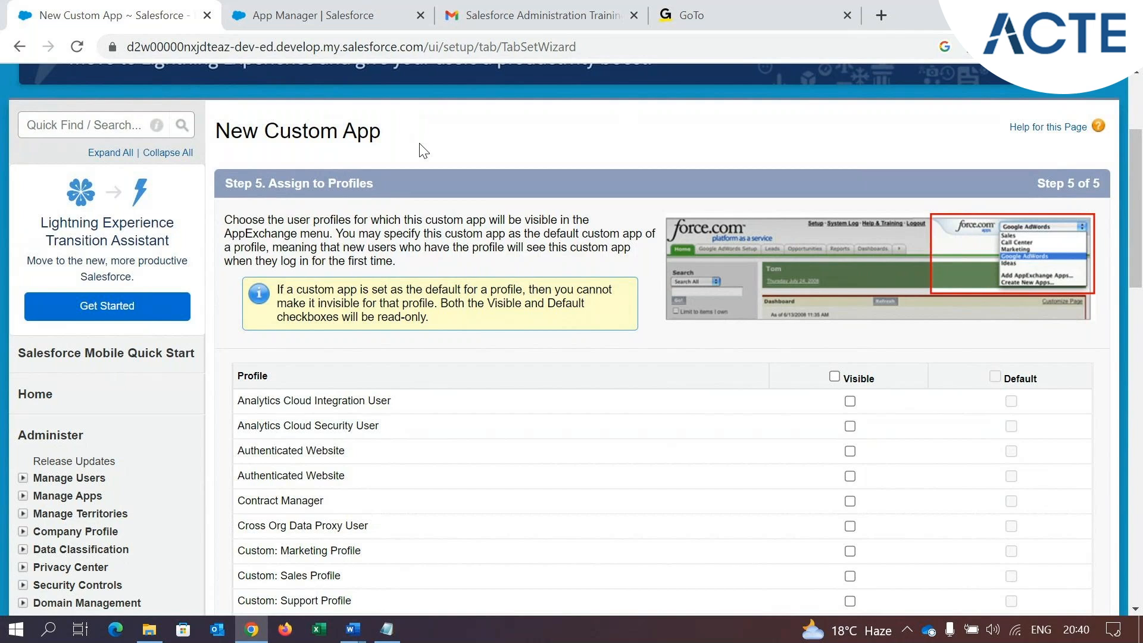
Make the new app visible to the System Administrator profile only and save it
scroll(426, 454, down, 12)
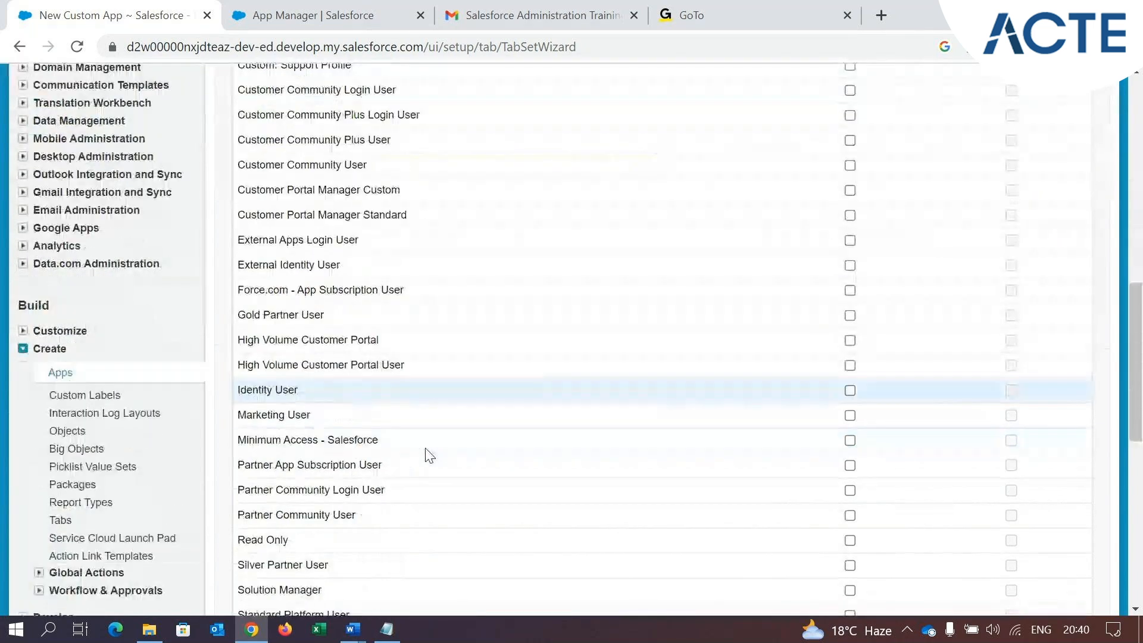
scroll(444, 254, up, 12)
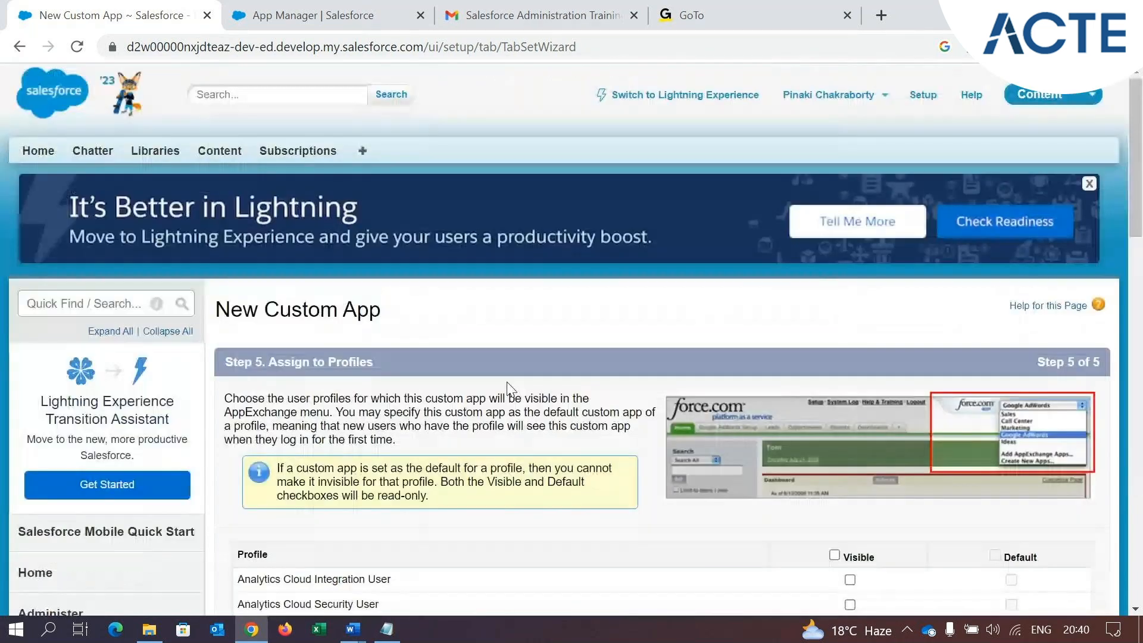
scroll(474, 377, down, 14)
scroll(477, 382, down, 1)
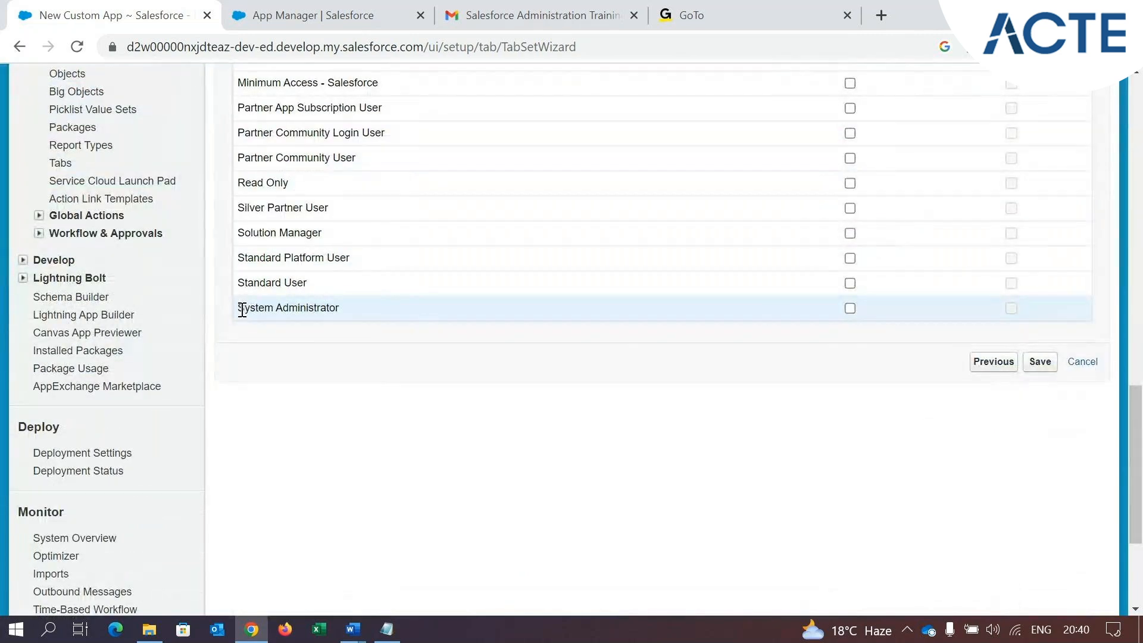
drag(239, 308, 341, 314)
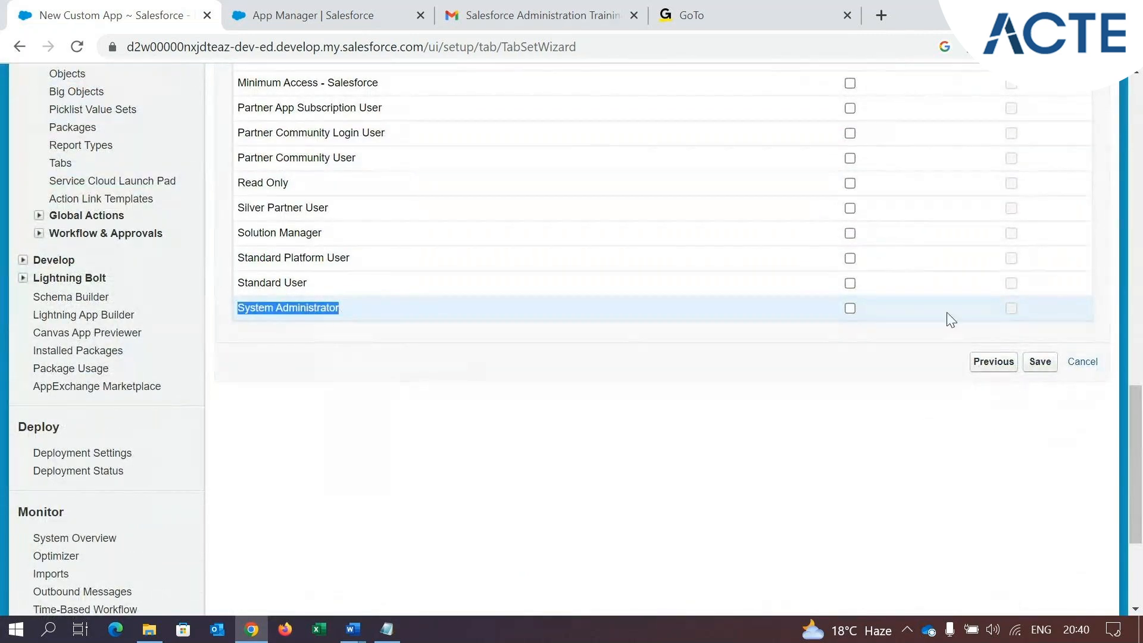
click(850, 308)
scroll(744, 375, up, 15)
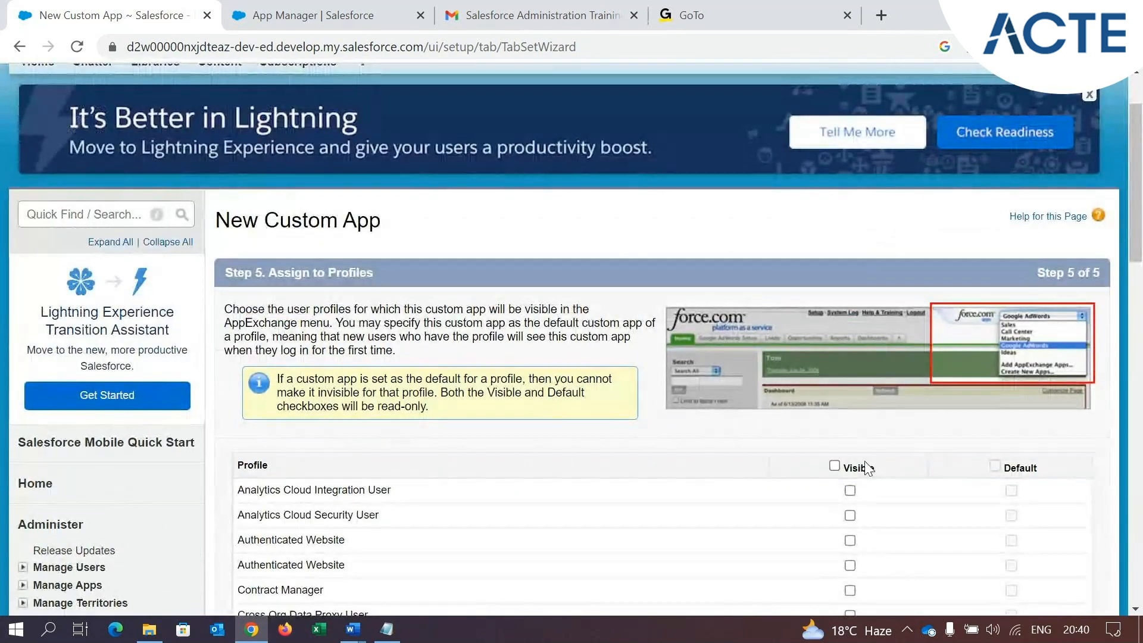
scroll(867, 469, down, 15)
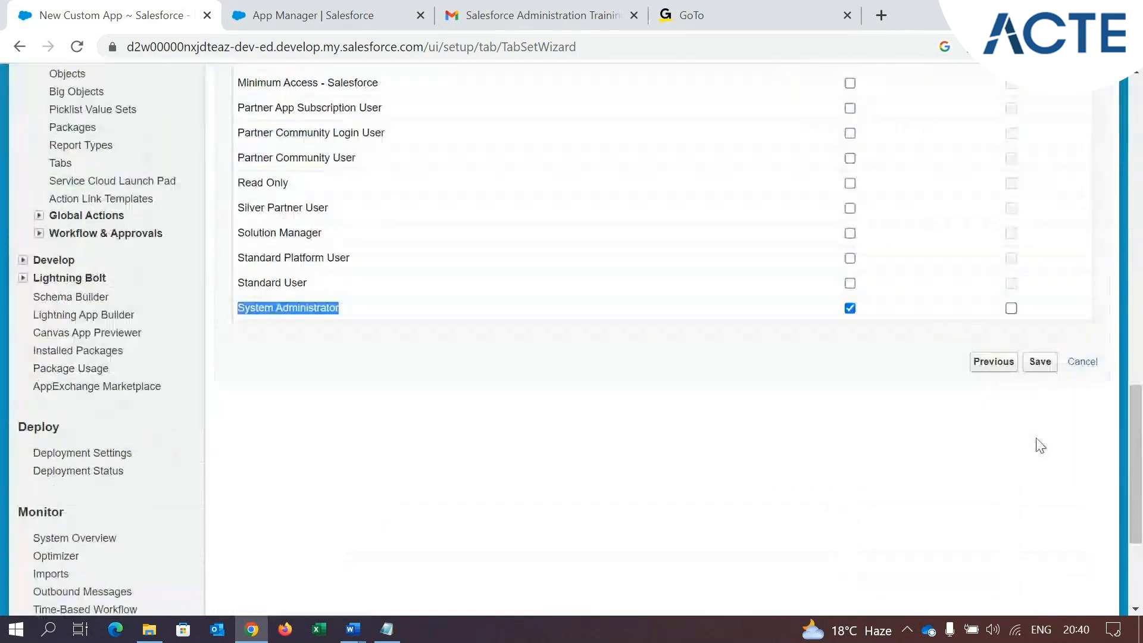
click(1040, 363)
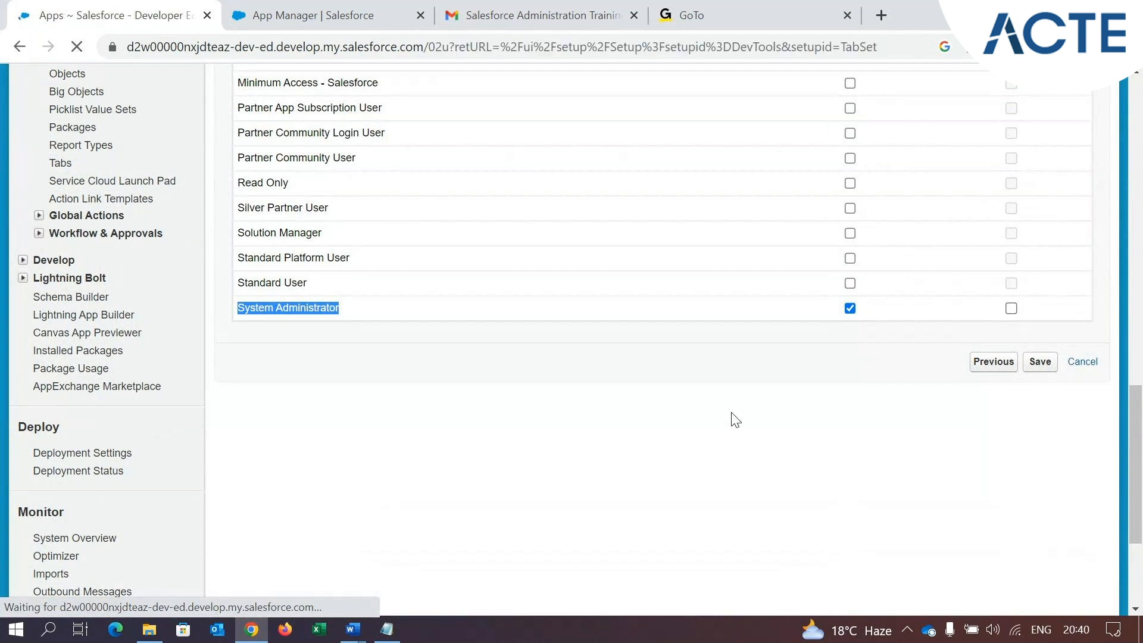
Check the TEST Classic entry in the Apps list and switch the current app from Content to TEST Classic
scroll(734, 414, down, 7)
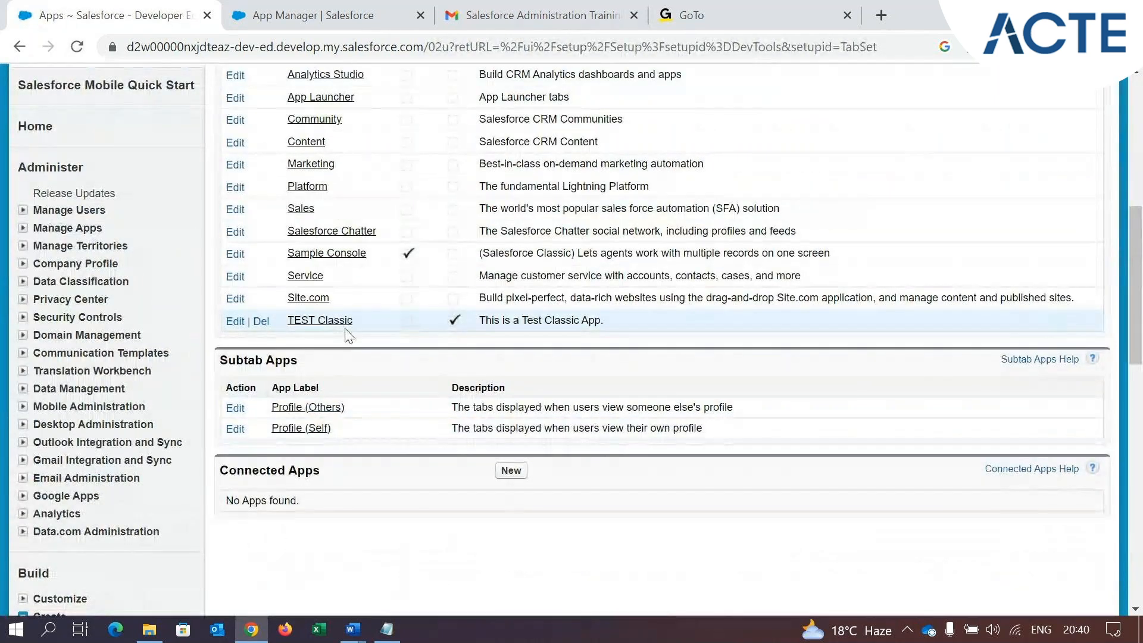
scroll(820, 185, up, 7)
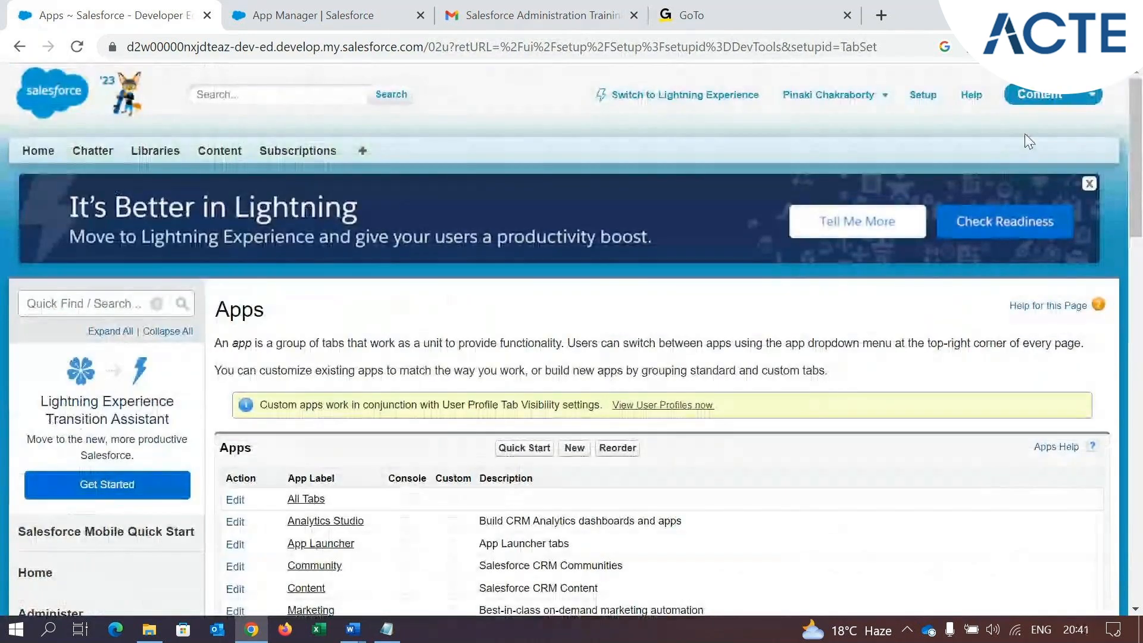
click(1056, 110)
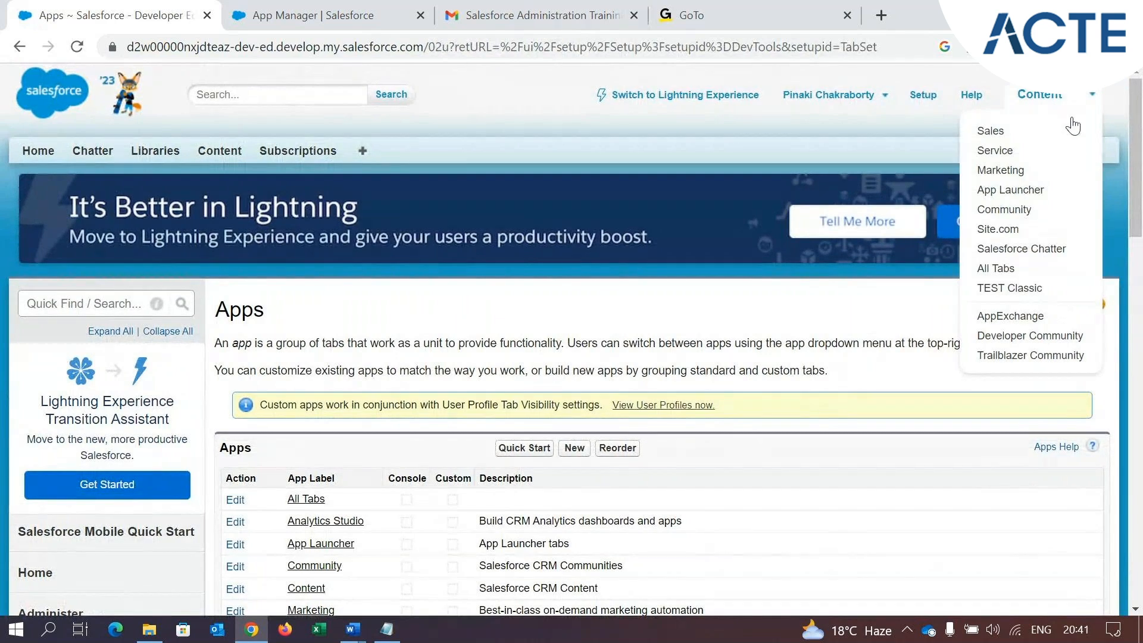
click(1077, 103)
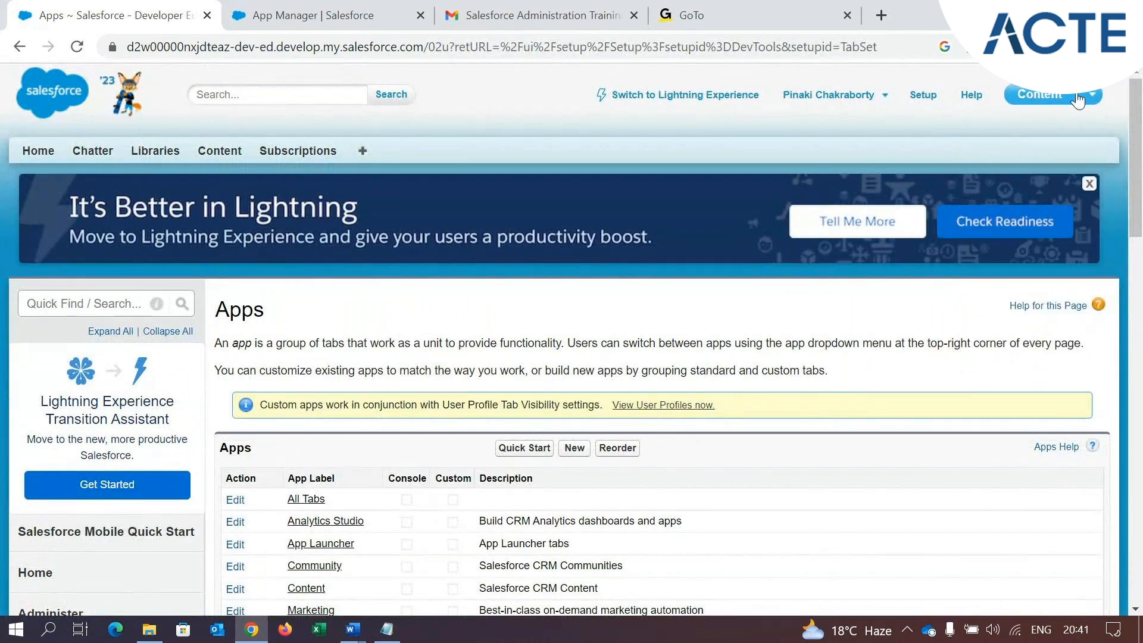
click(1078, 102)
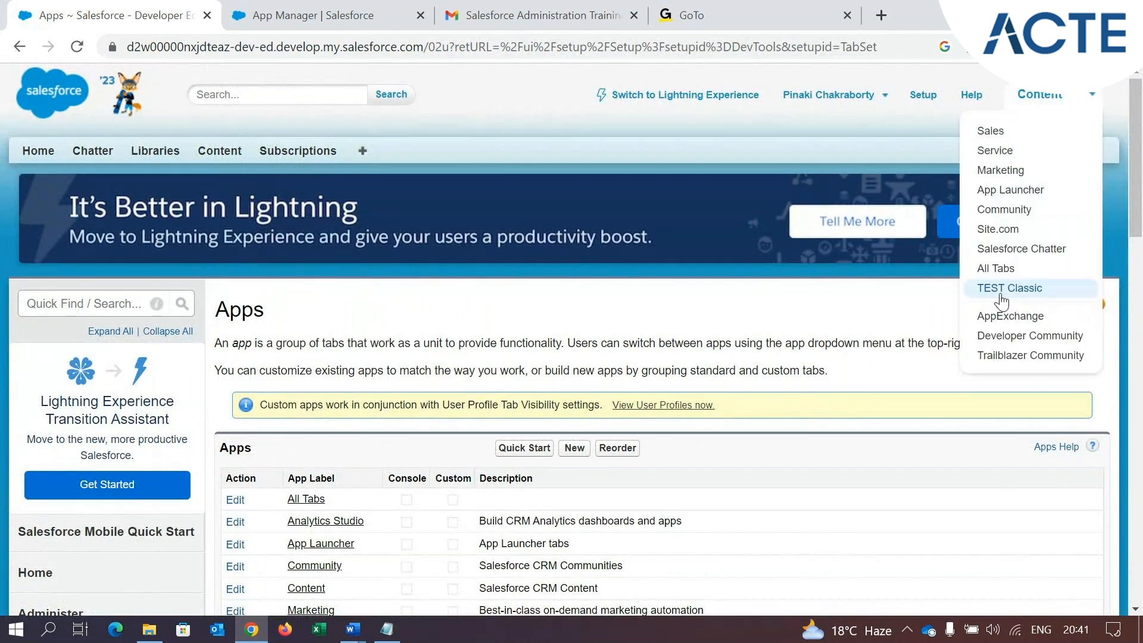
click(1038, 289)
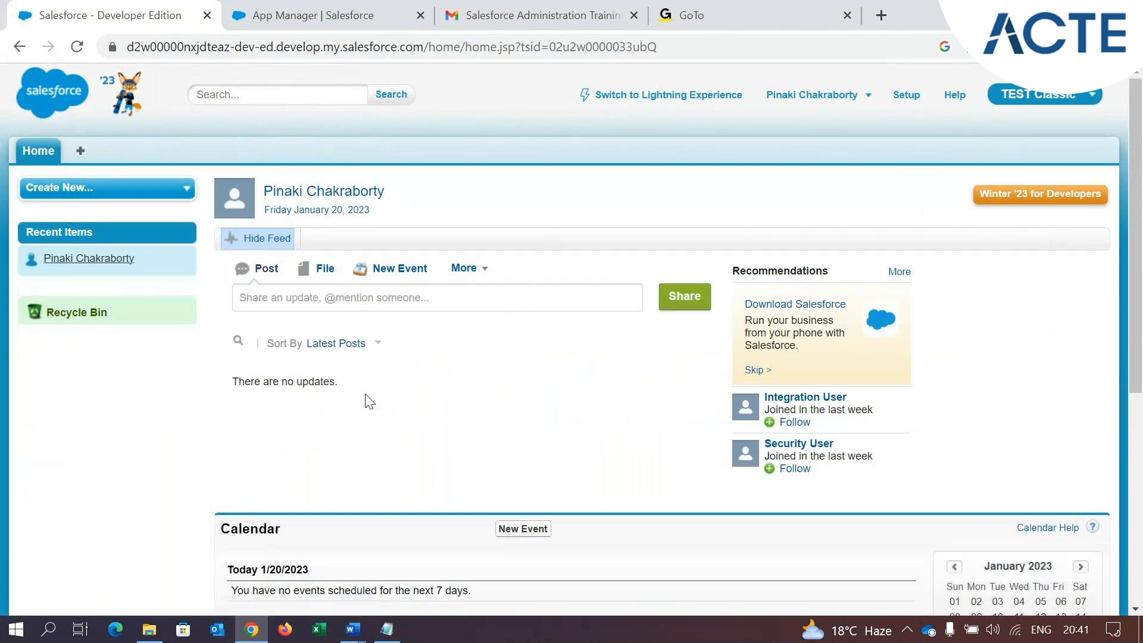
Look over the TEST Classic home page and switch to Lightning Experience
scroll(365, 400, down, 3)
scroll(373, 407, up, 1)
scroll(373, 406, up, 2)
click(705, 102)
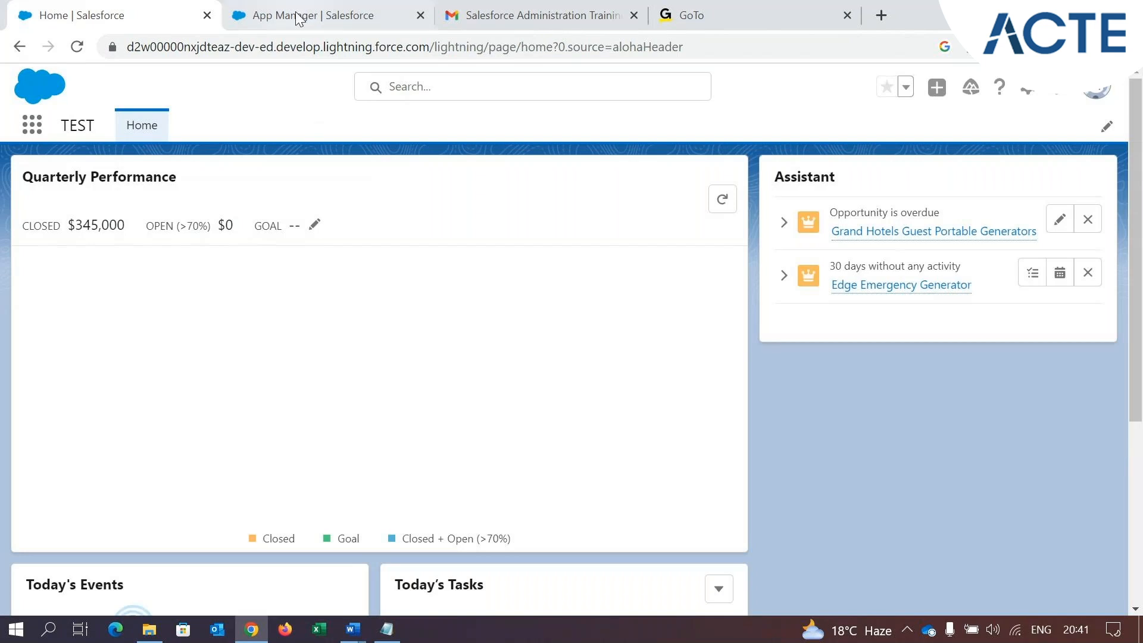
Reload the Lightning Experience App Manager and examine the TEST and TEST Classic entries in the app list
click(298, 18)
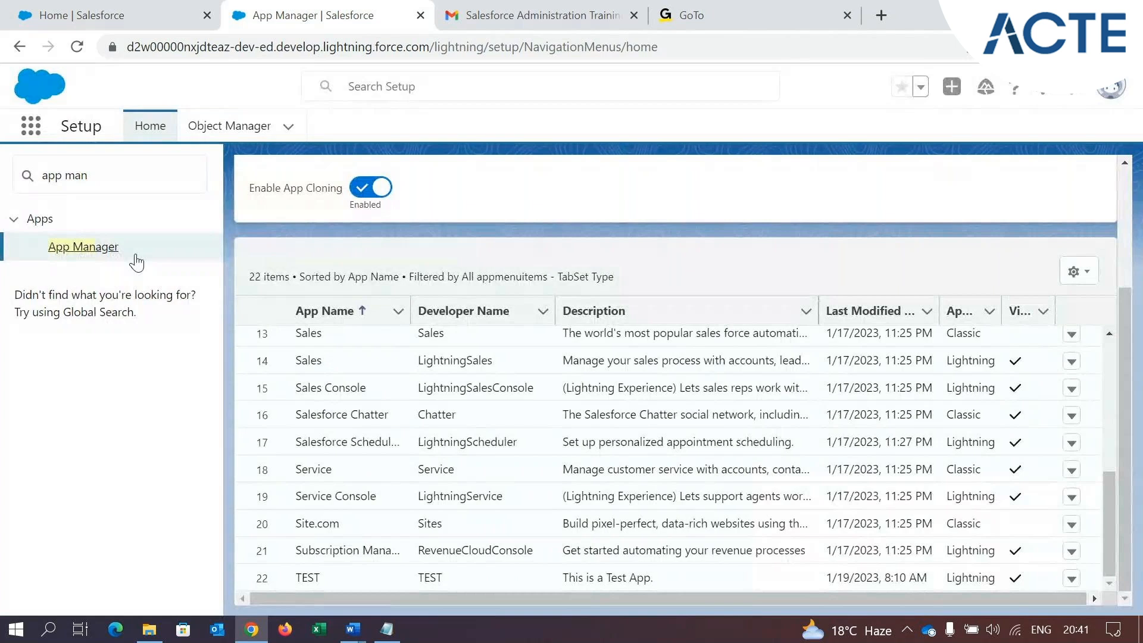
click(77, 46)
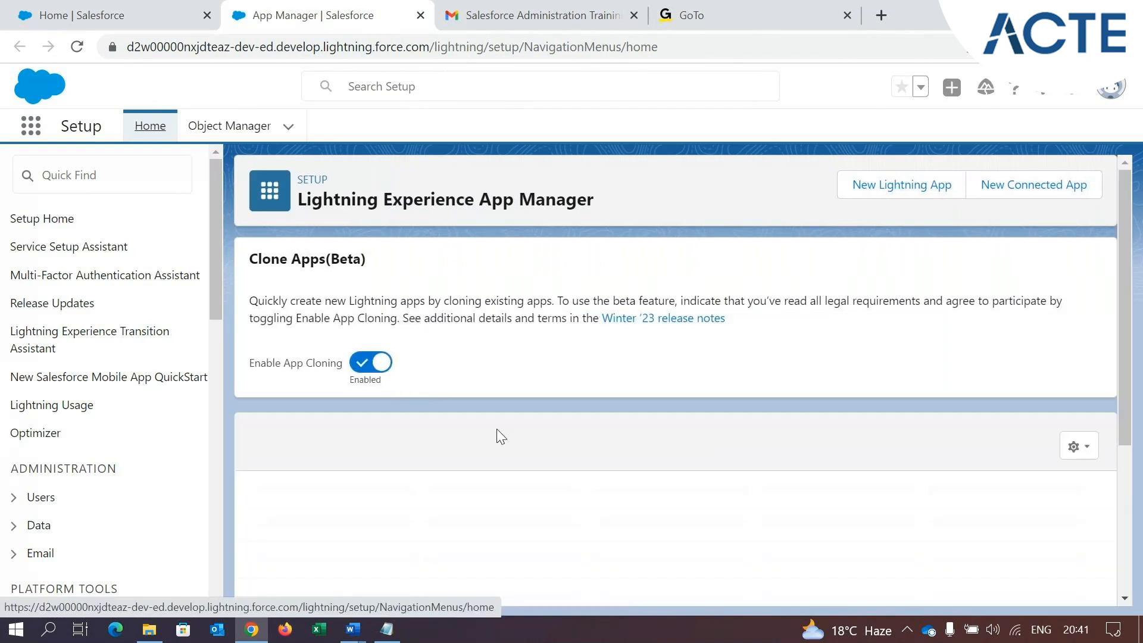
scroll(498, 434, down, 4)
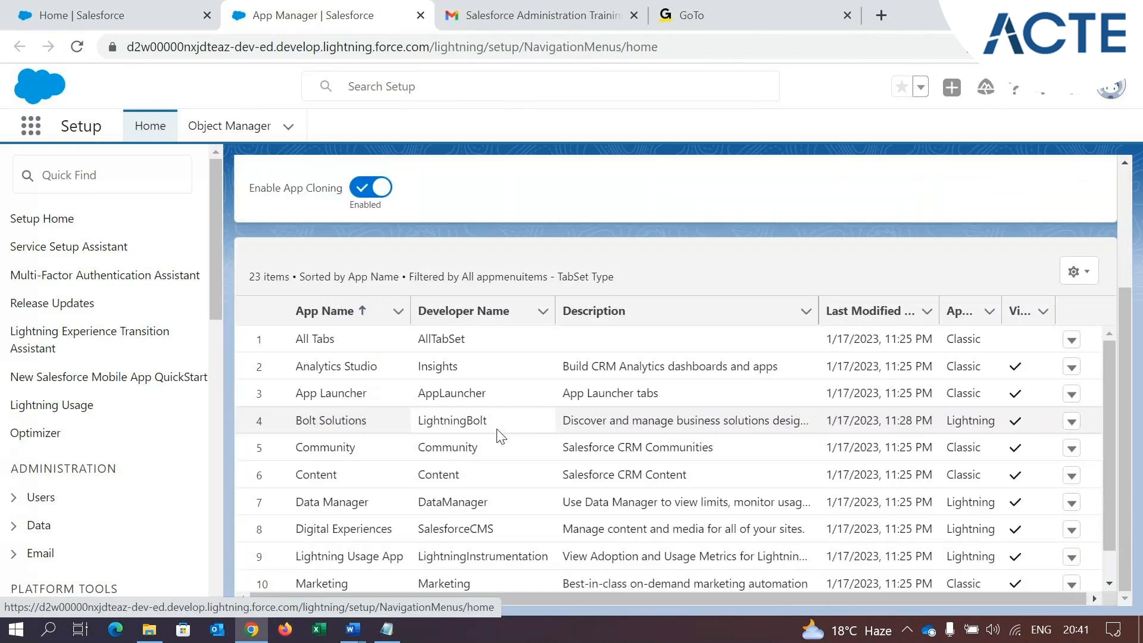
scroll(505, 489, down, 5)
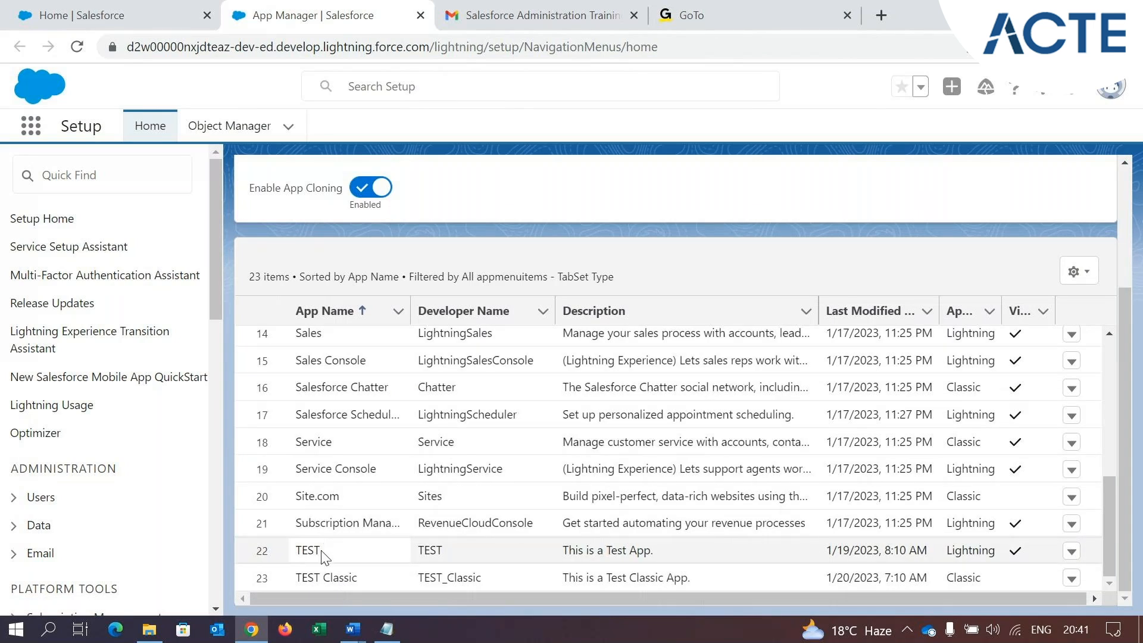
click(300, 550)
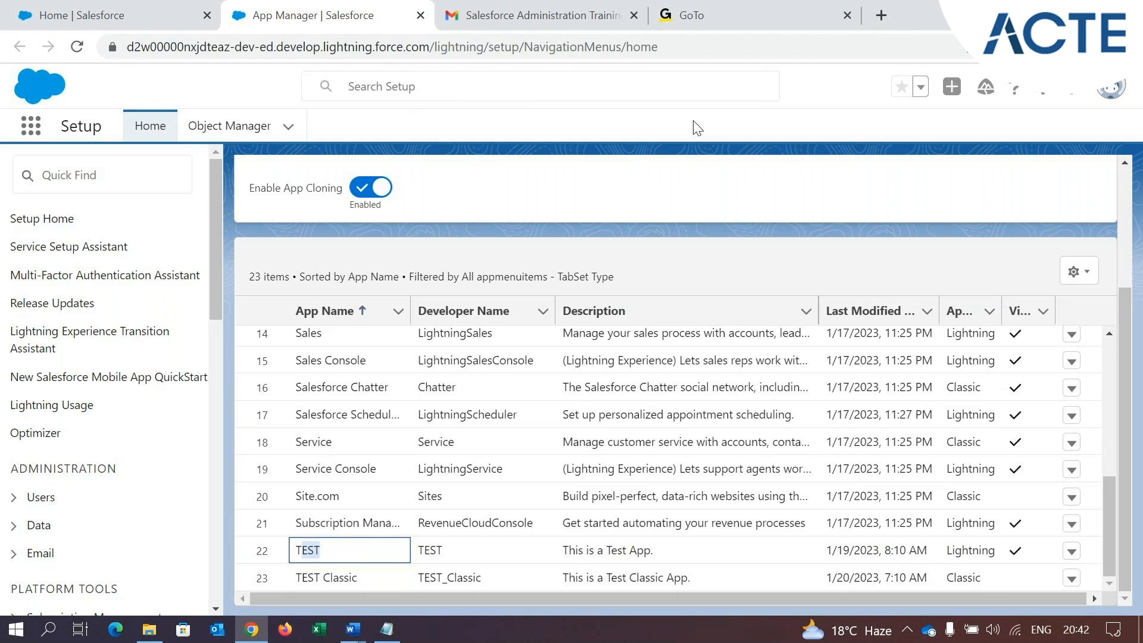
click(695, 127)
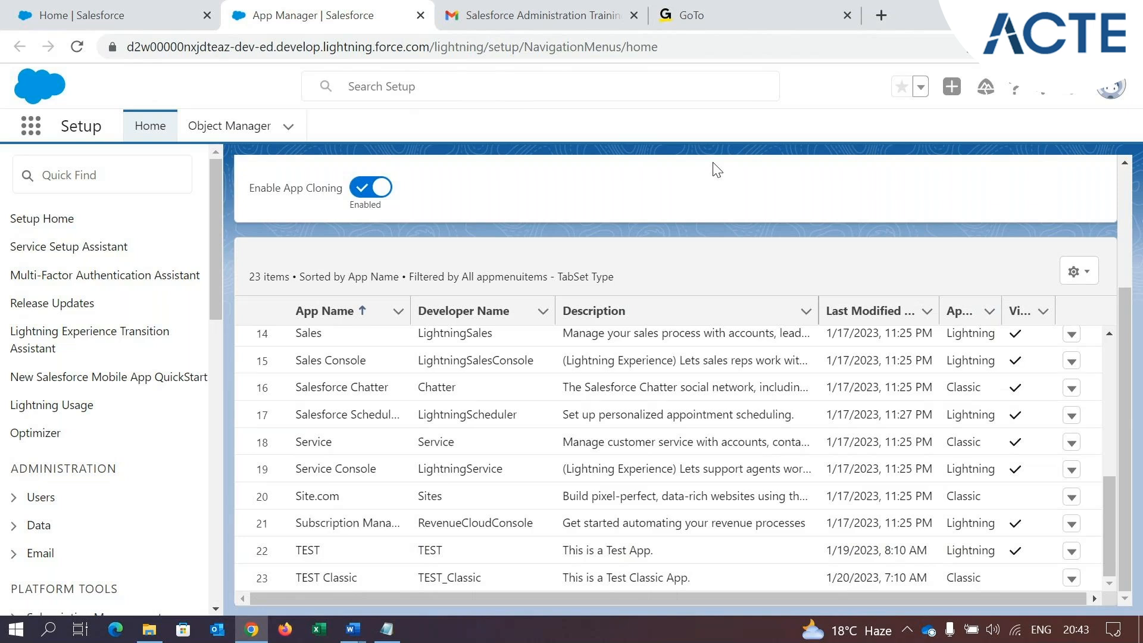
Search the App Launcher on the Lightning home page for "TEST"
click(123, 28)
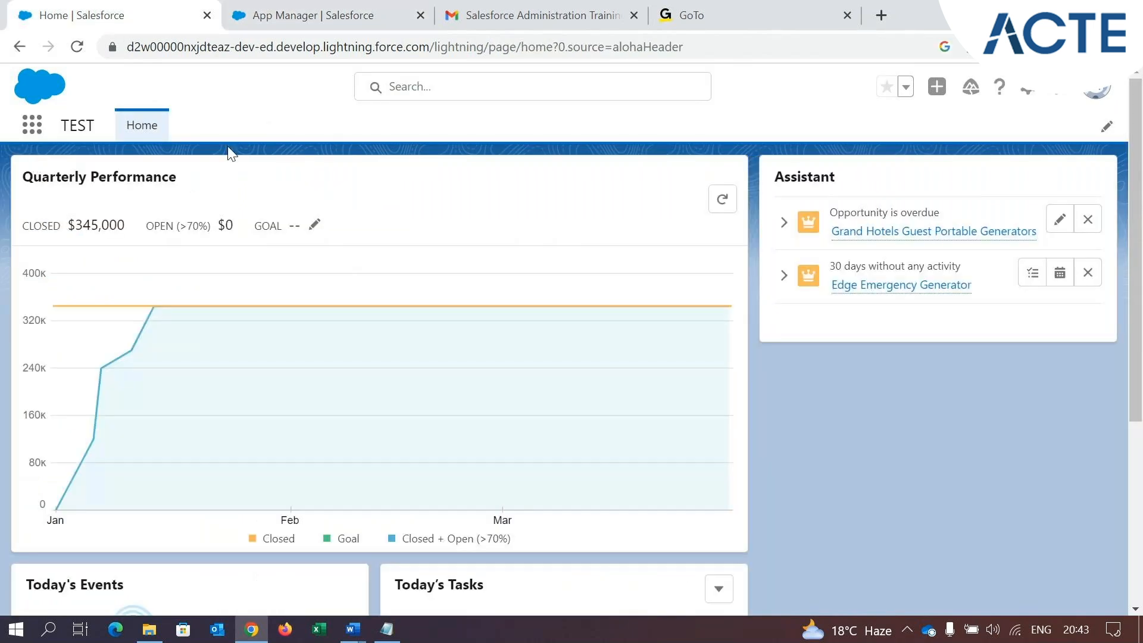
drag(63, 125, 91, 127)
click(33, 127)
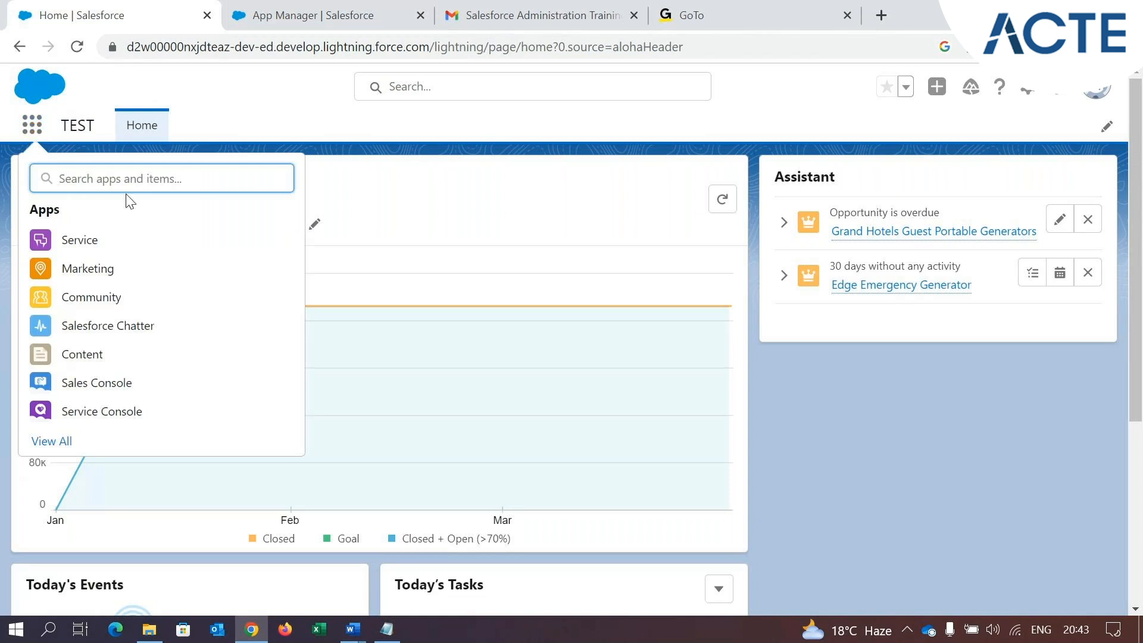
text(T)
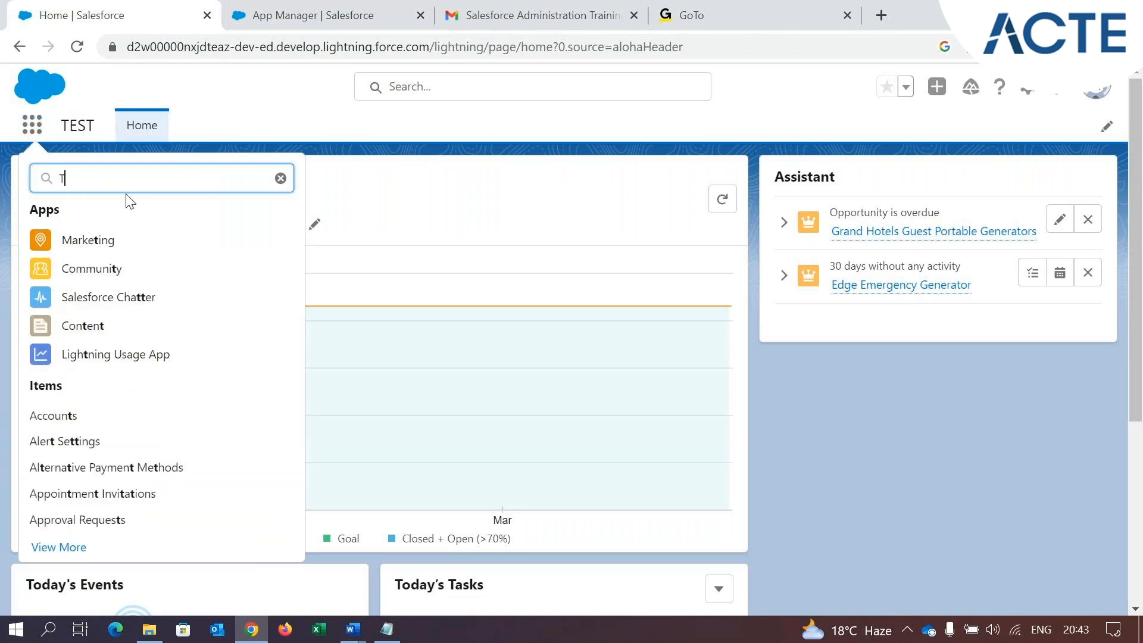
text(EST)
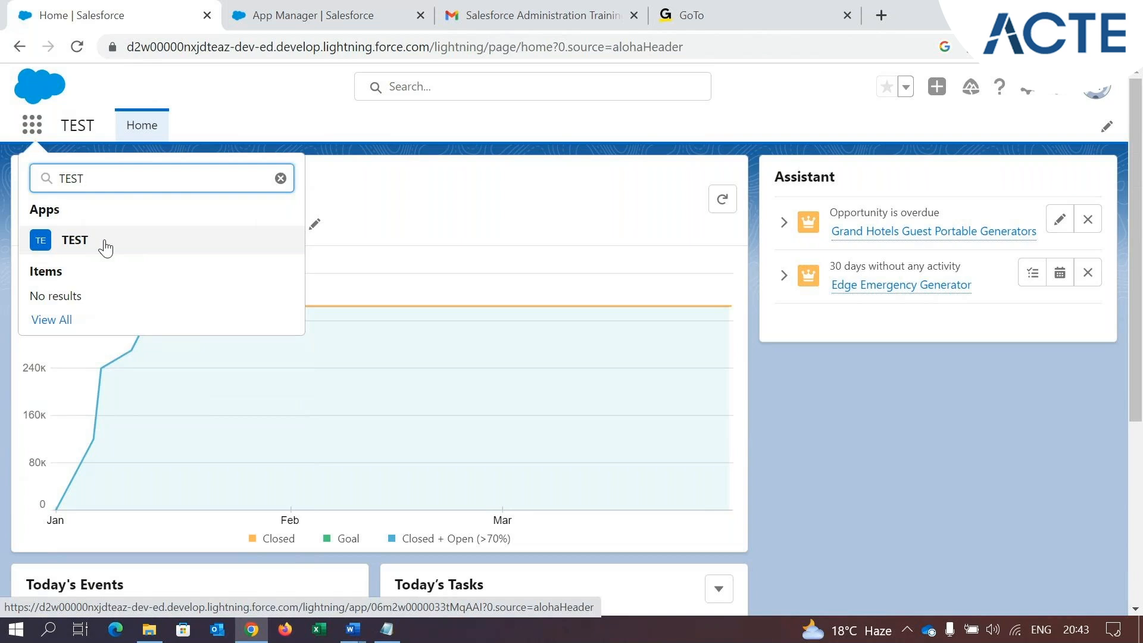
Compare the actions offered in App Manager for the TEST app with those for the TEST Classic app
click(241, 8)
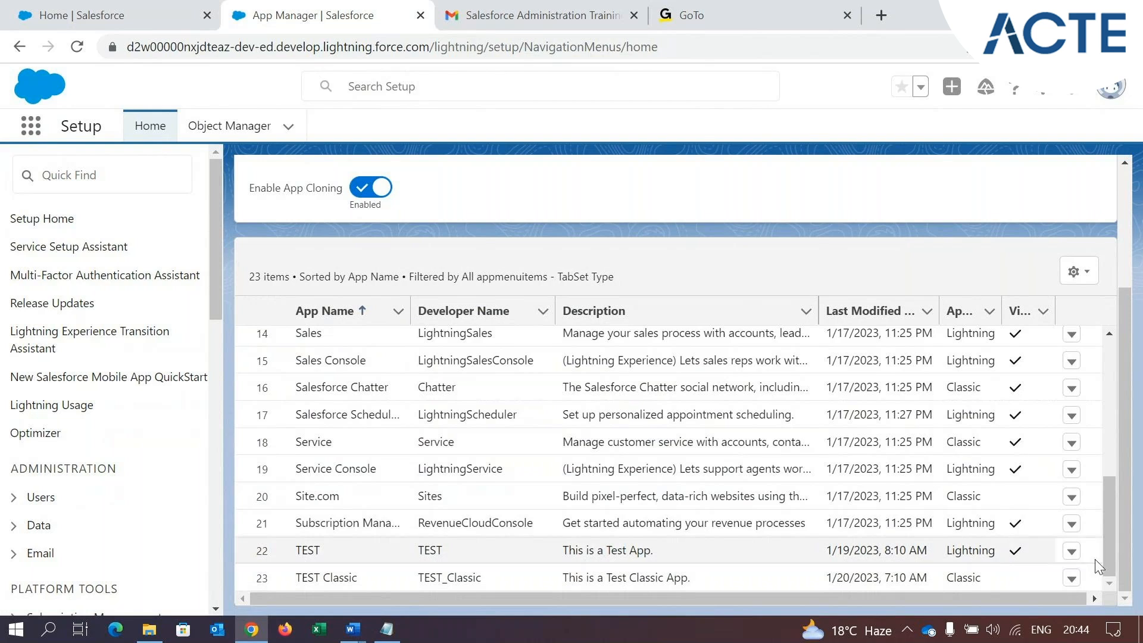
click(1072, 553)
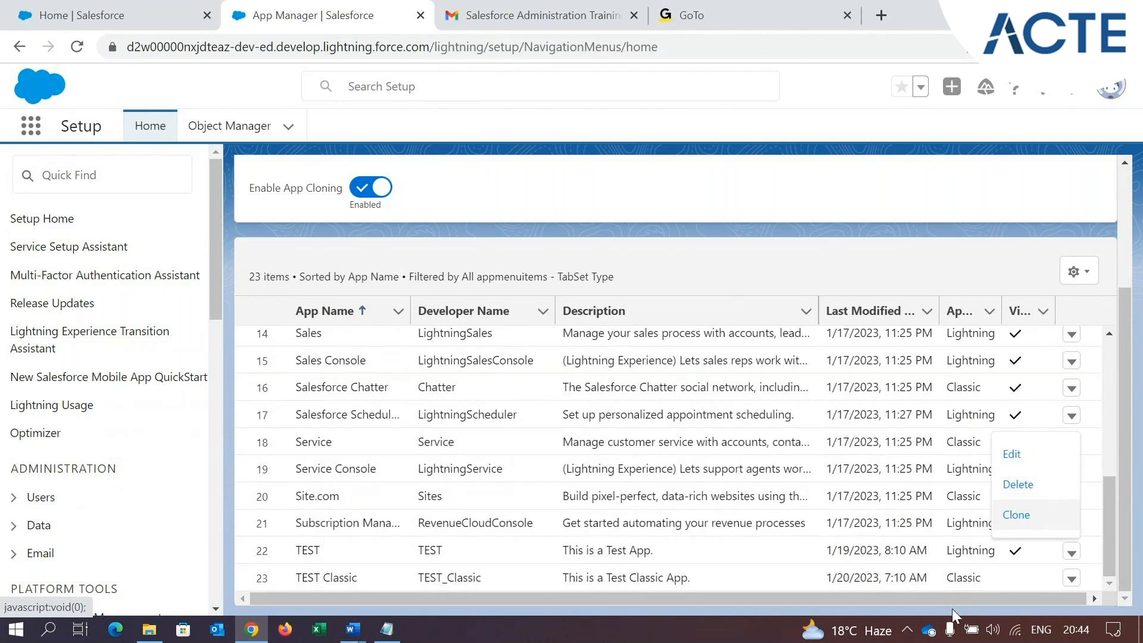
click(968, 598)
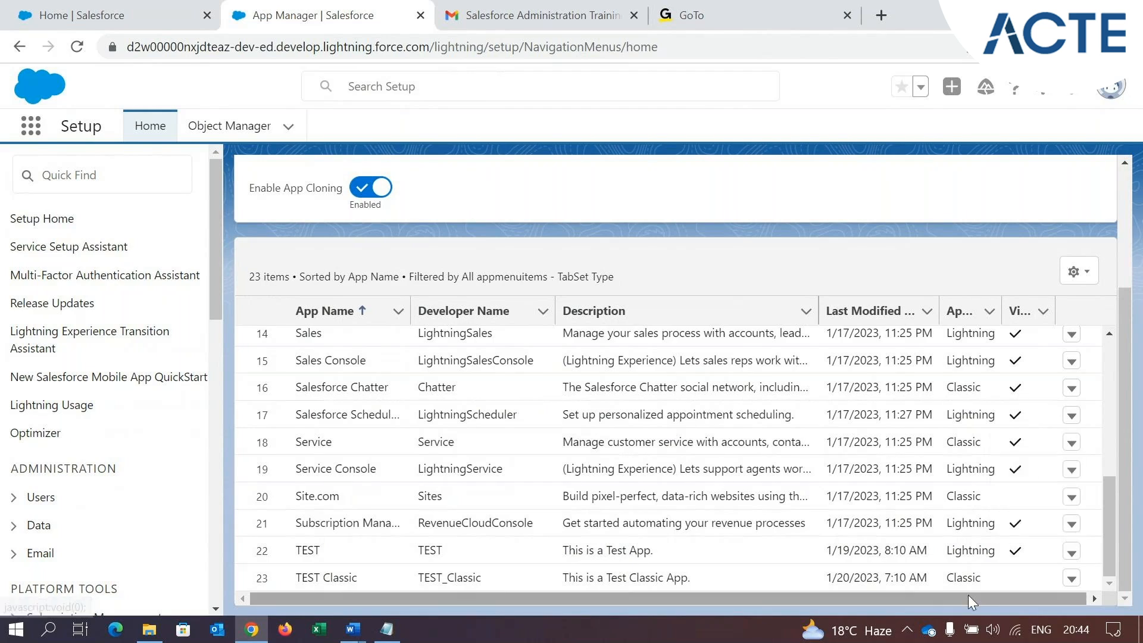
click(1074, 581)
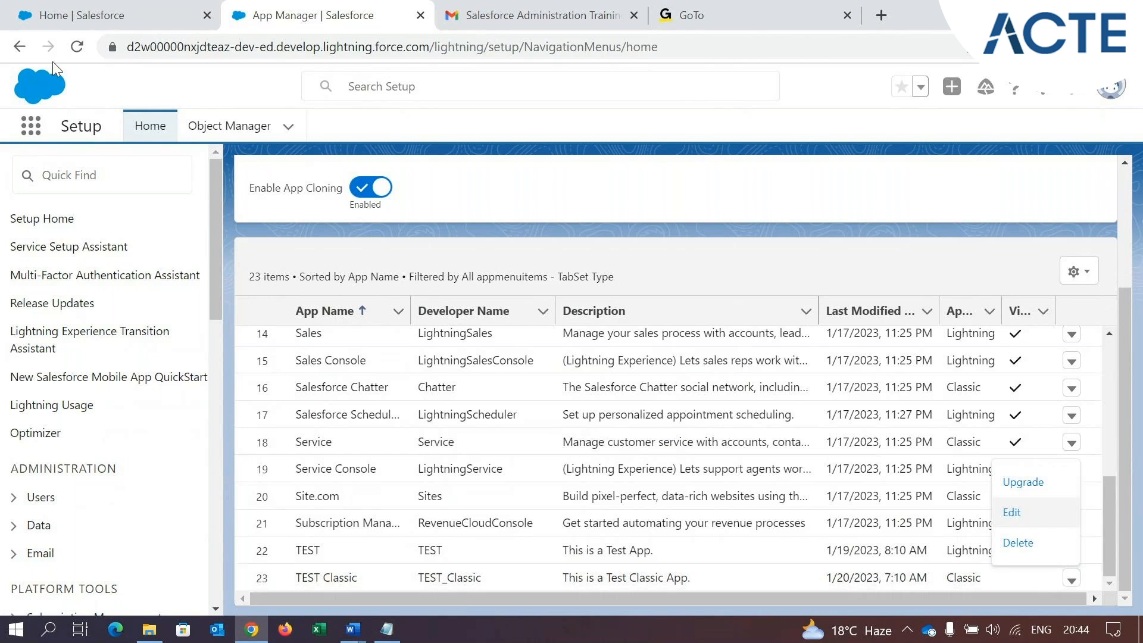
Extend the App Launcher search to "TEST Cl" and check the Apps results
click(112, 7)
text(Cl)
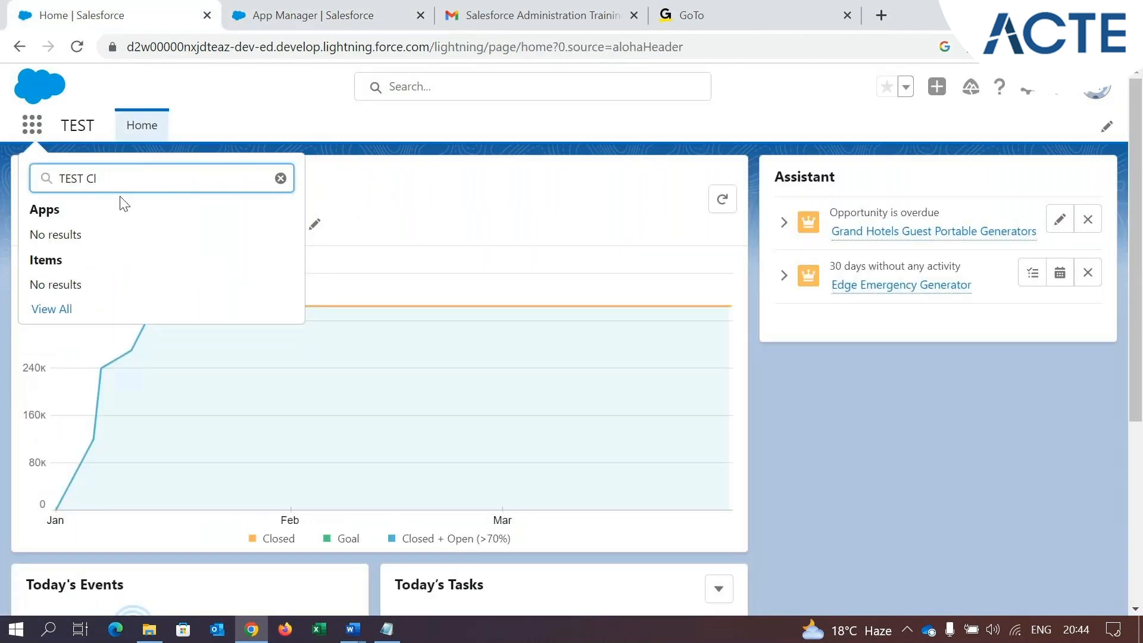
drag(102, 248, 70, 250)
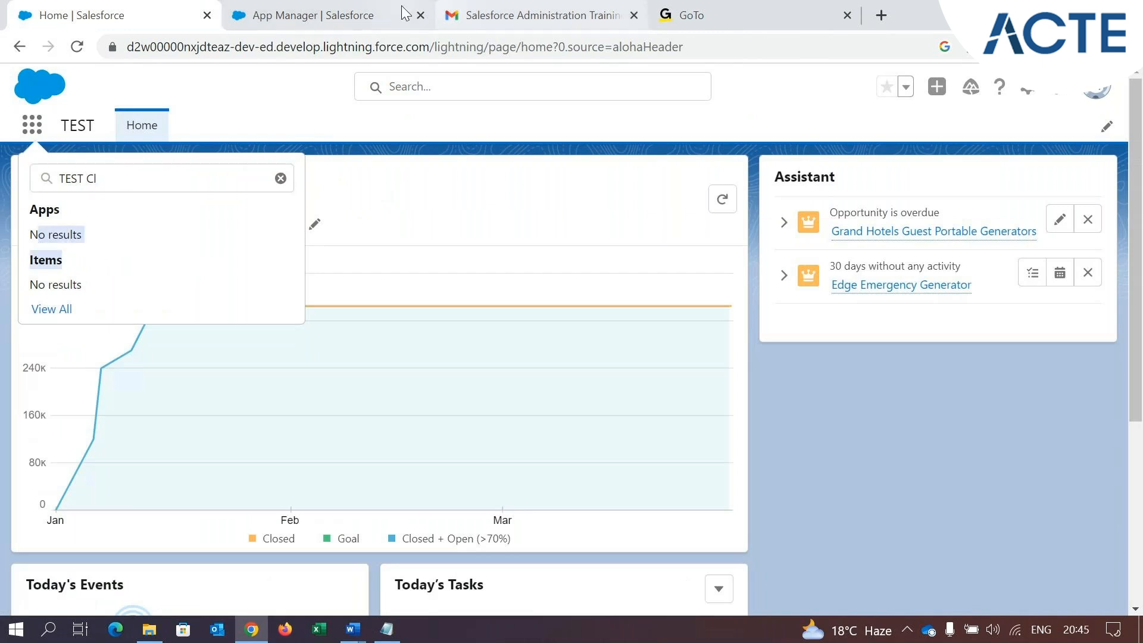
Start the Lightning upgrade of the TEST Classic app from App Manager and read the explanation of what the upgrade does
click(364, 17)
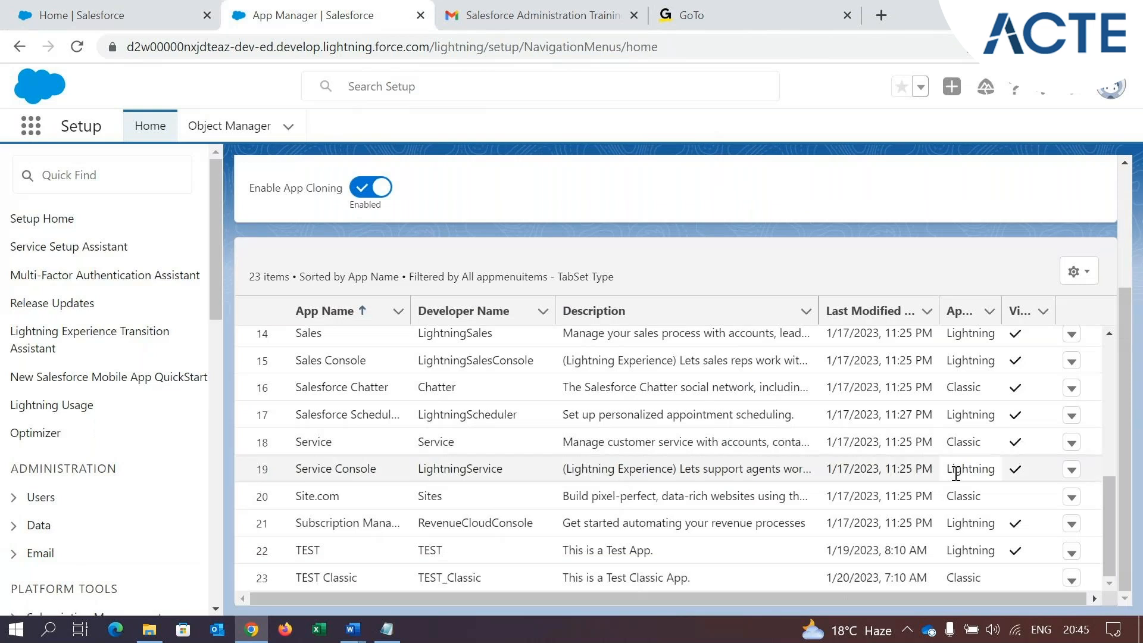
click(1072, 579)
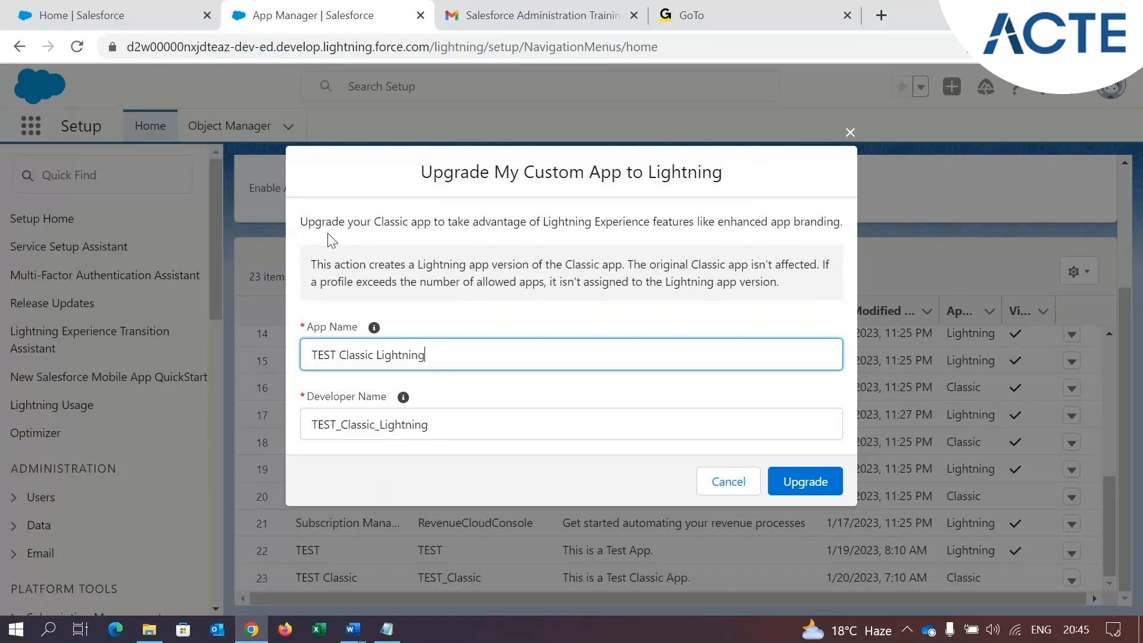
drag(316, 232, 711, 225)
drag(786, 221, 827, 221)
click(466, 224)
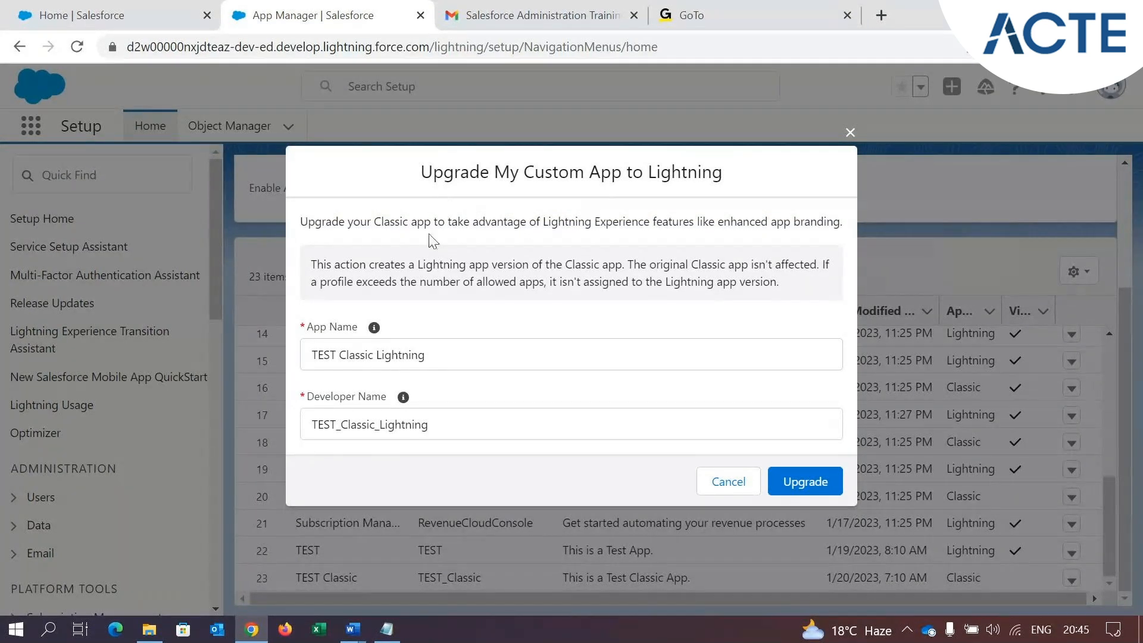
drag(326, 222, 429, 226)
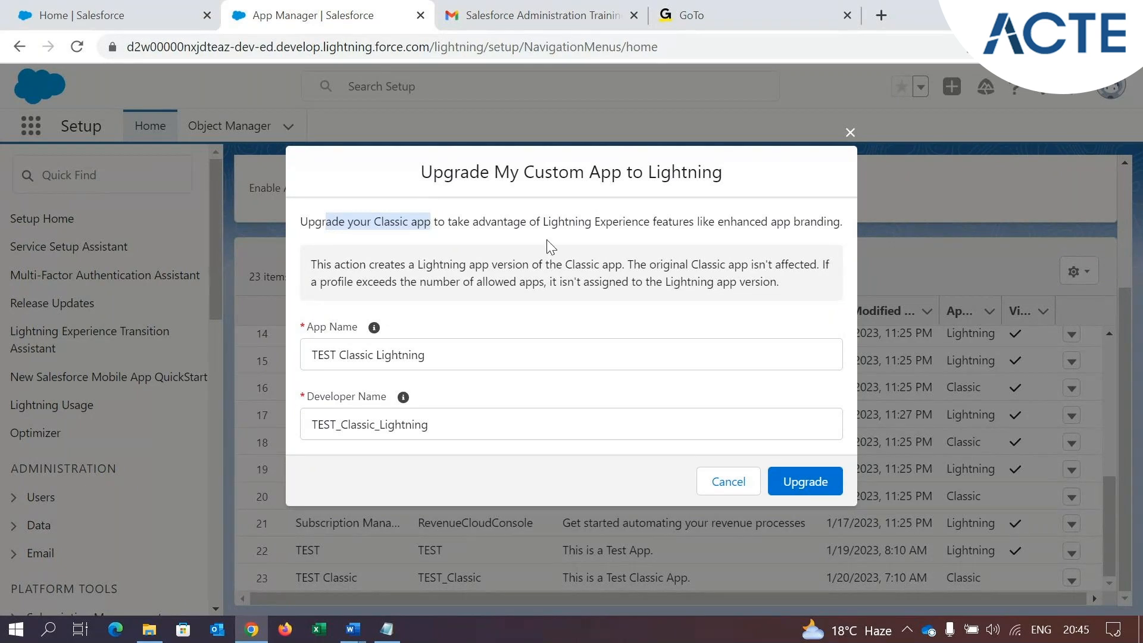
click(408, 221)
drag(381, 222, 453, 222)
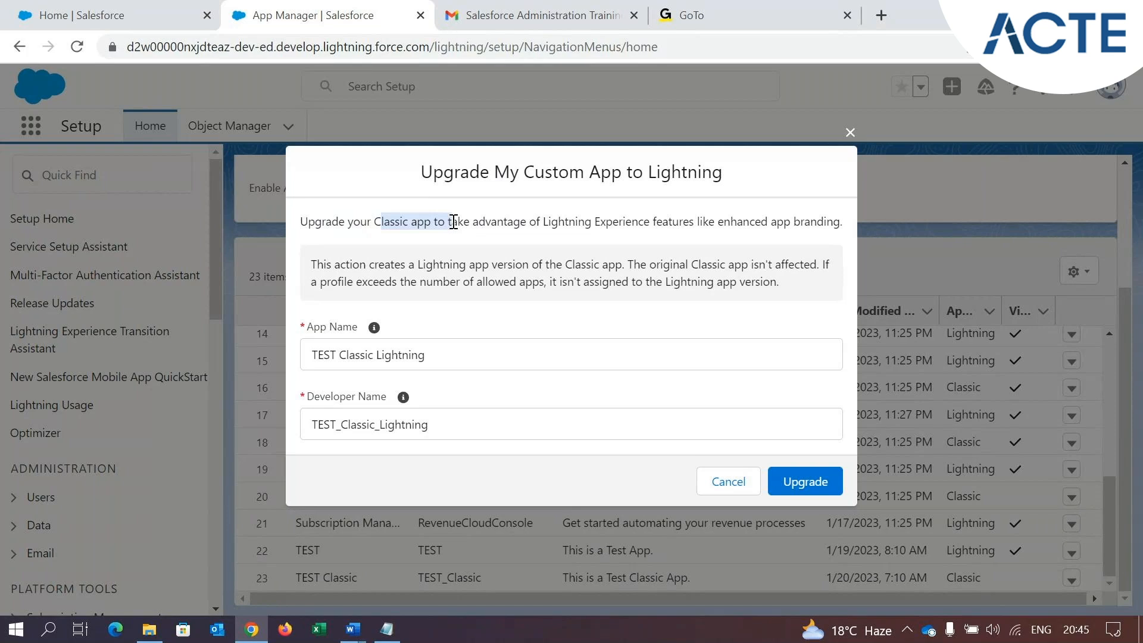
click(350, 252)
drag(320, 258, 577, 263)
click(340, 268)
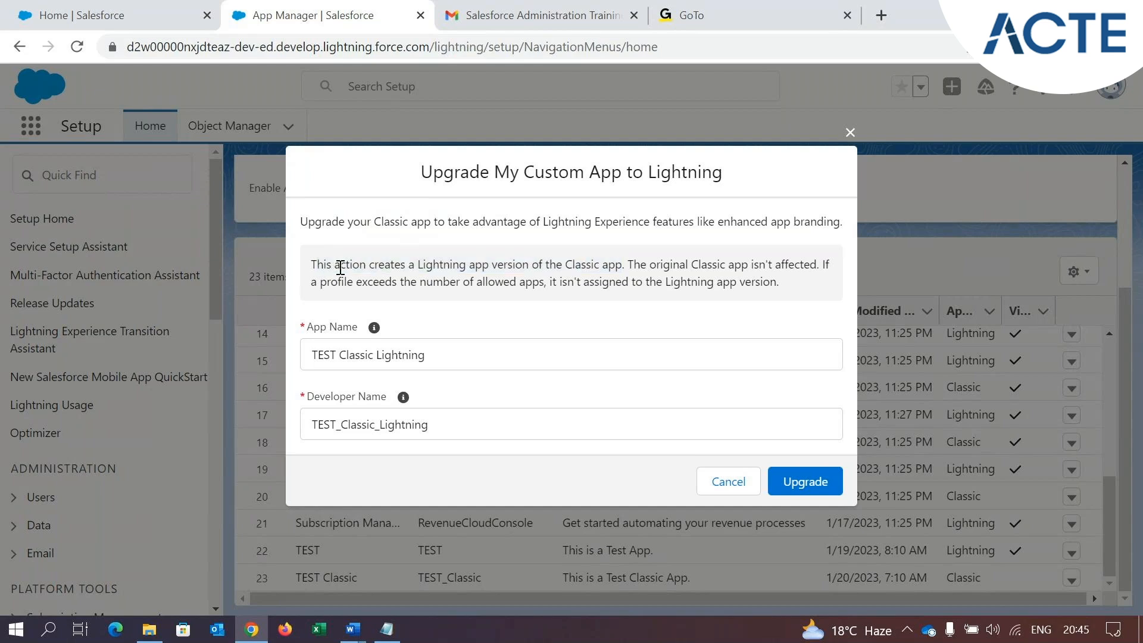
drag(320, 266, 814, 269)
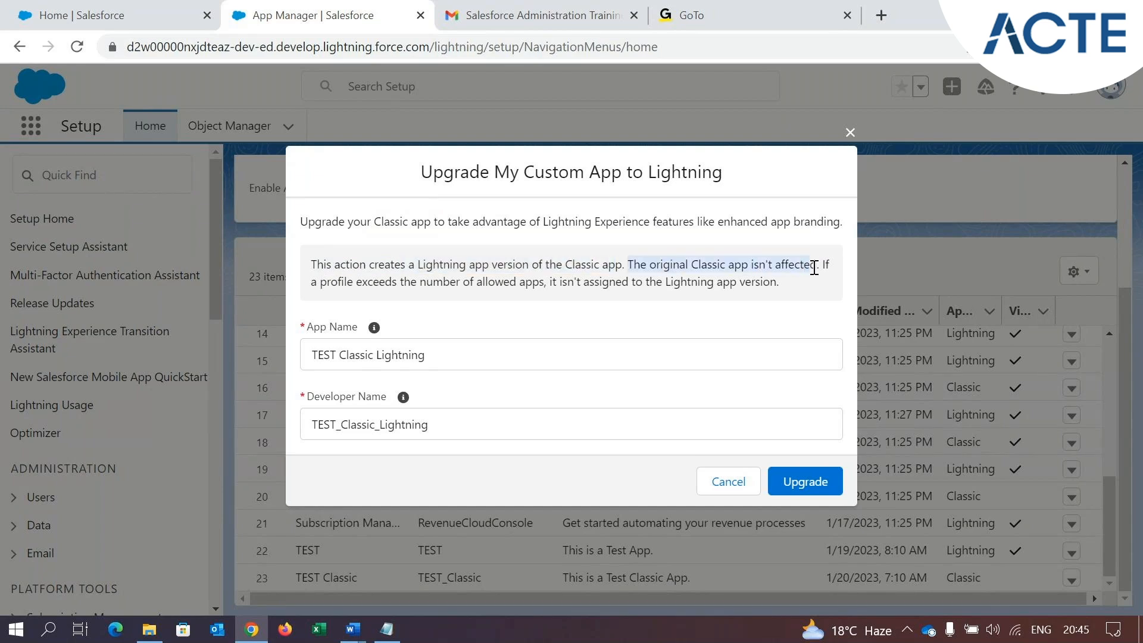
click(727, 267)
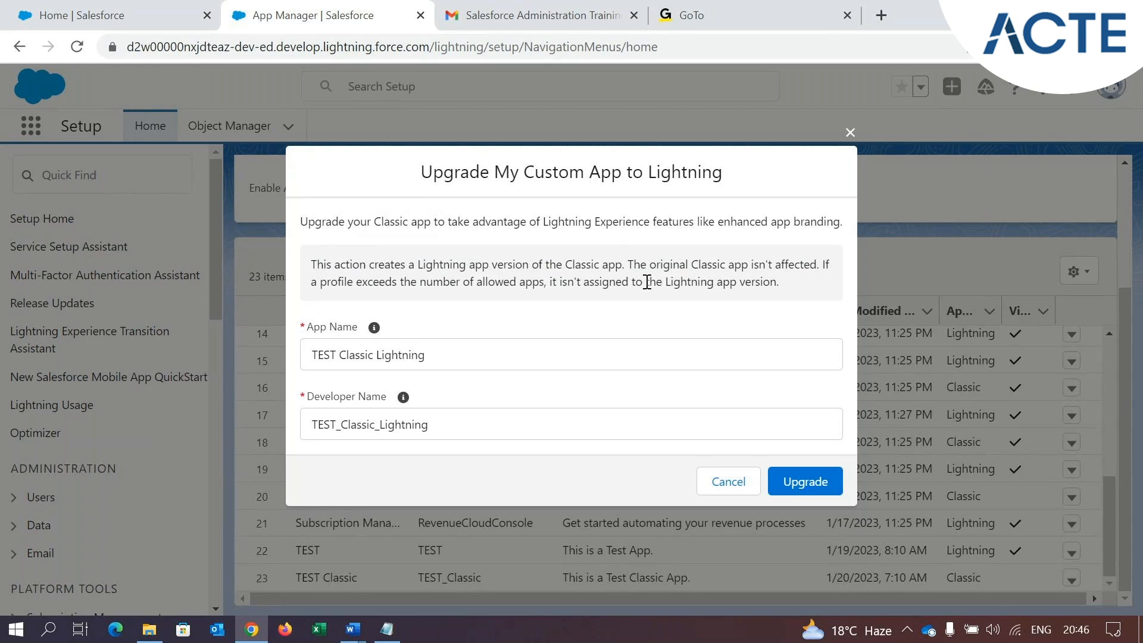
Upgrade the app under the name "TEST Classic Lightning" and find its entry in the App Manager list
drag(446, 353, 308, 353)
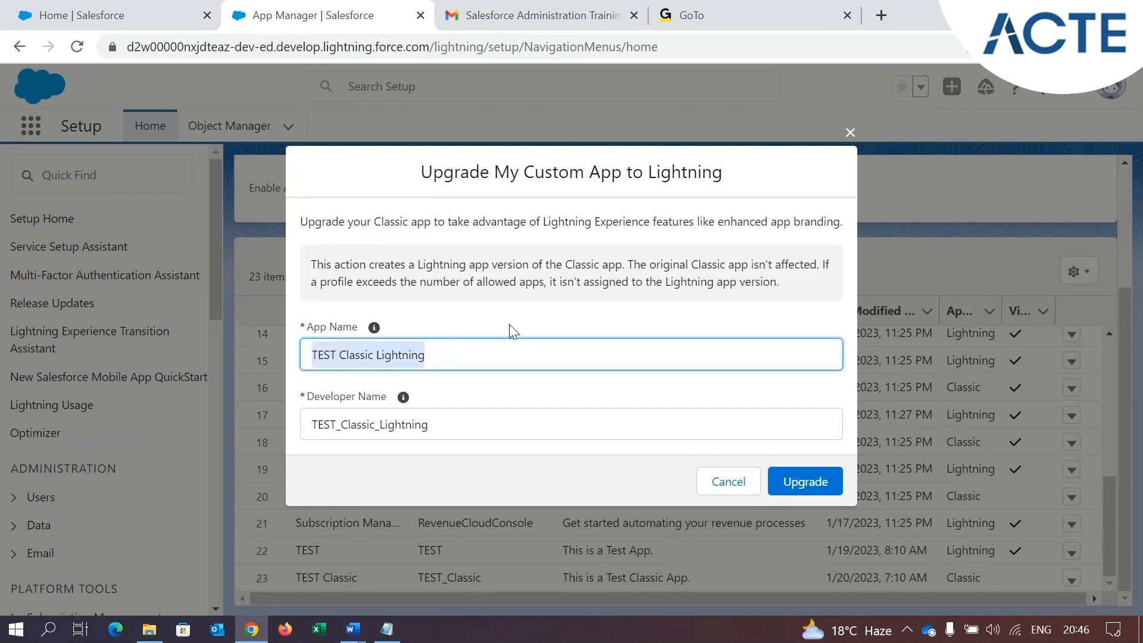
click(800, 480)
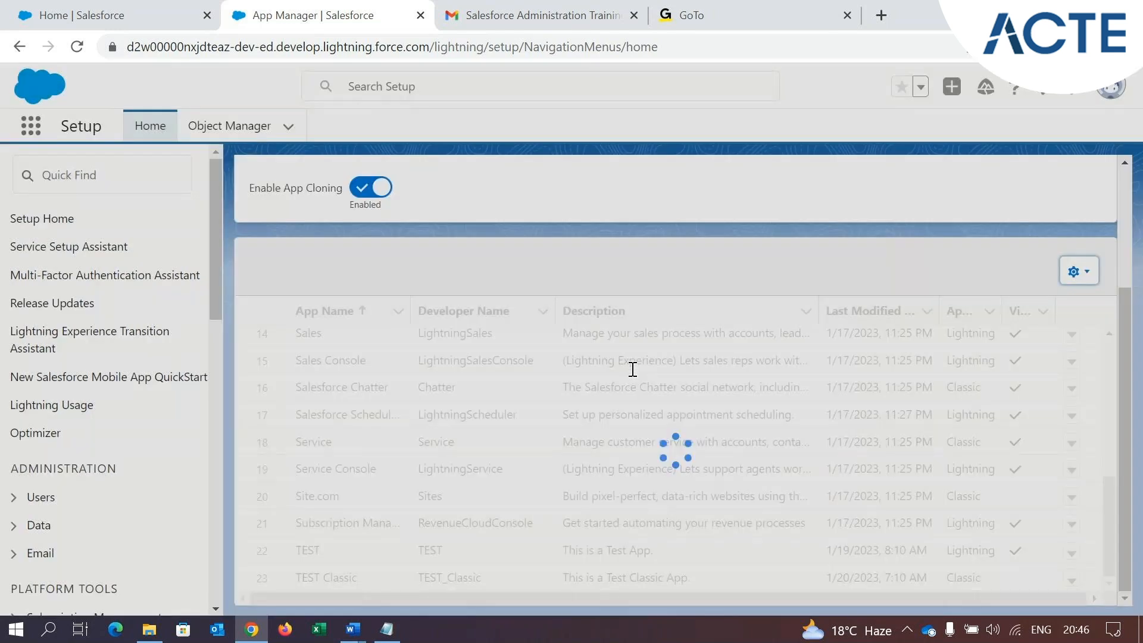
scroll(630, 417, down, 4)
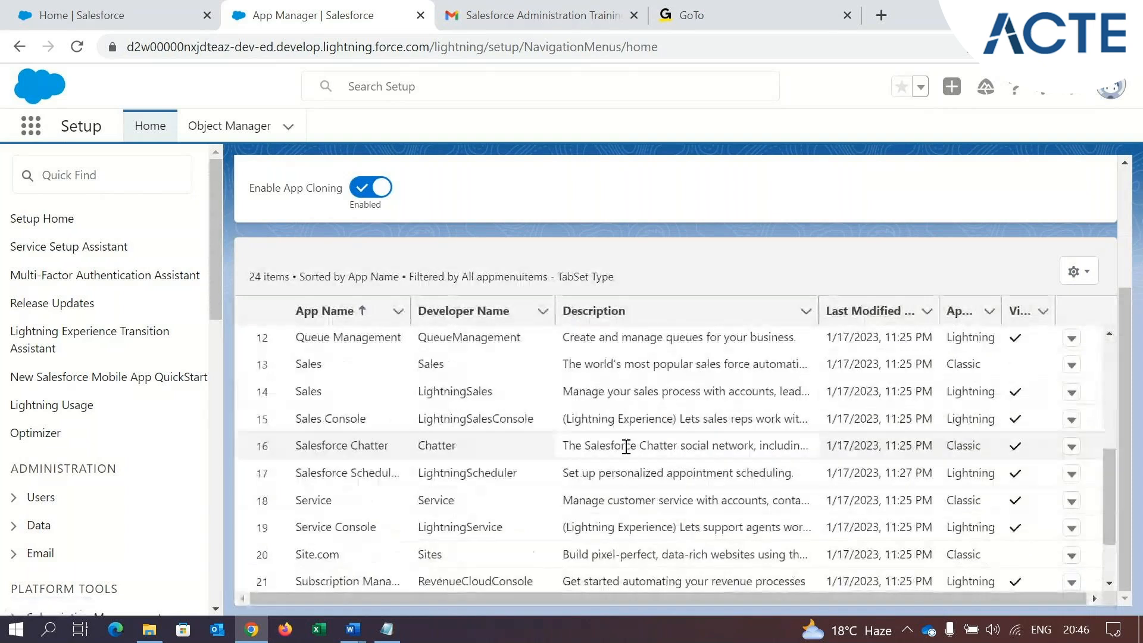
scroll(627, 447, down, 2)
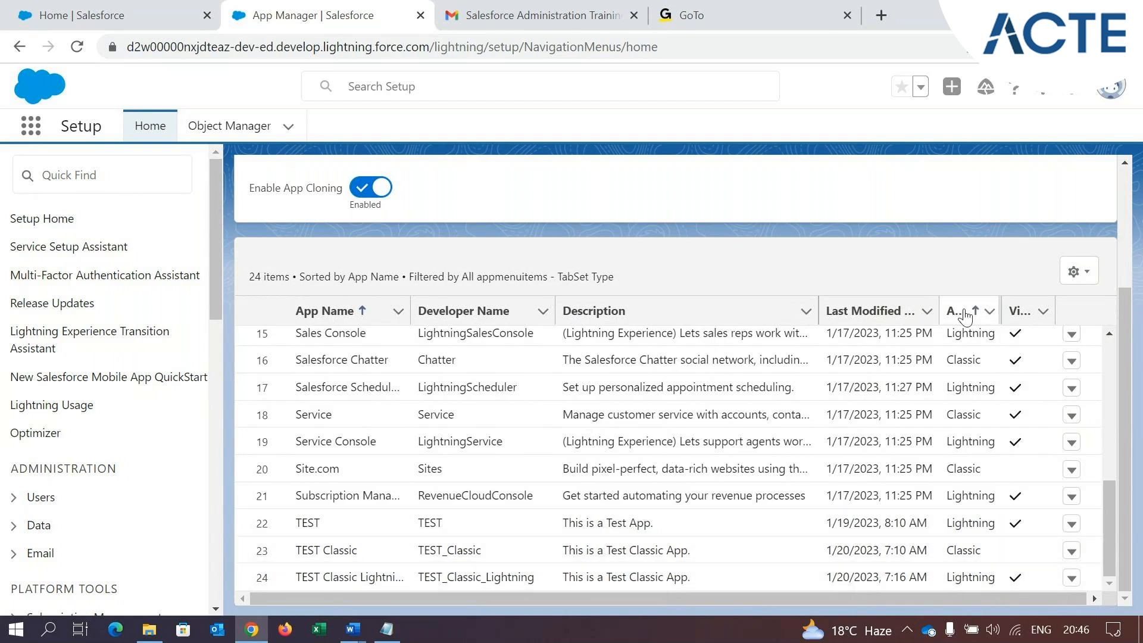
Reload the Lightning home page, search the App Launcher for "Test" and open the TEST Classic Lightning app
click(113, 15)
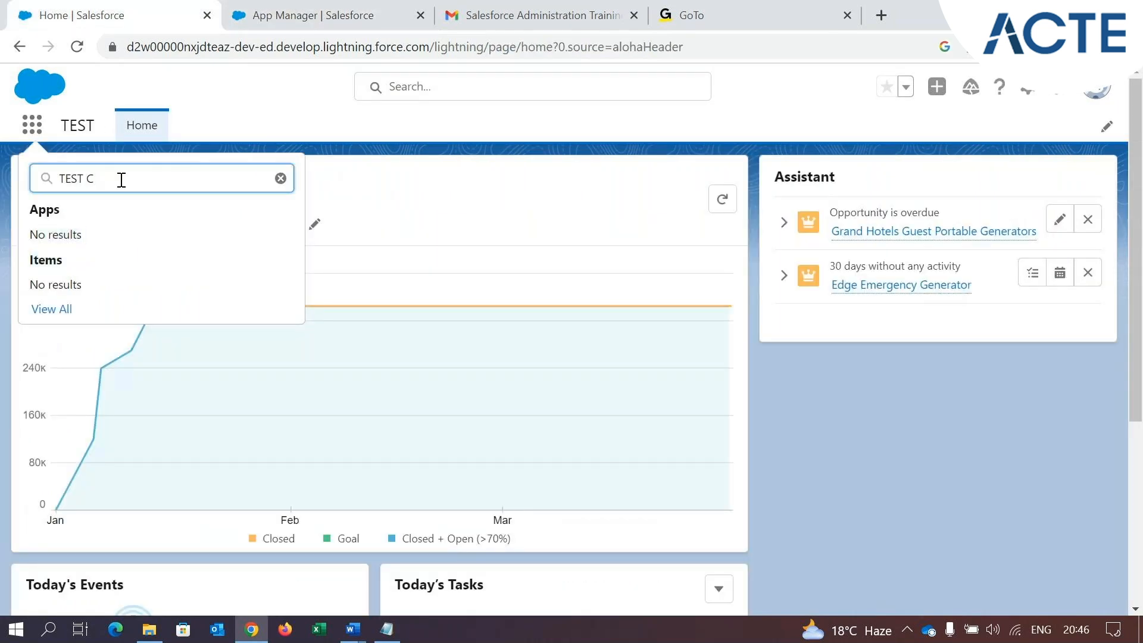
key(BackSpace)
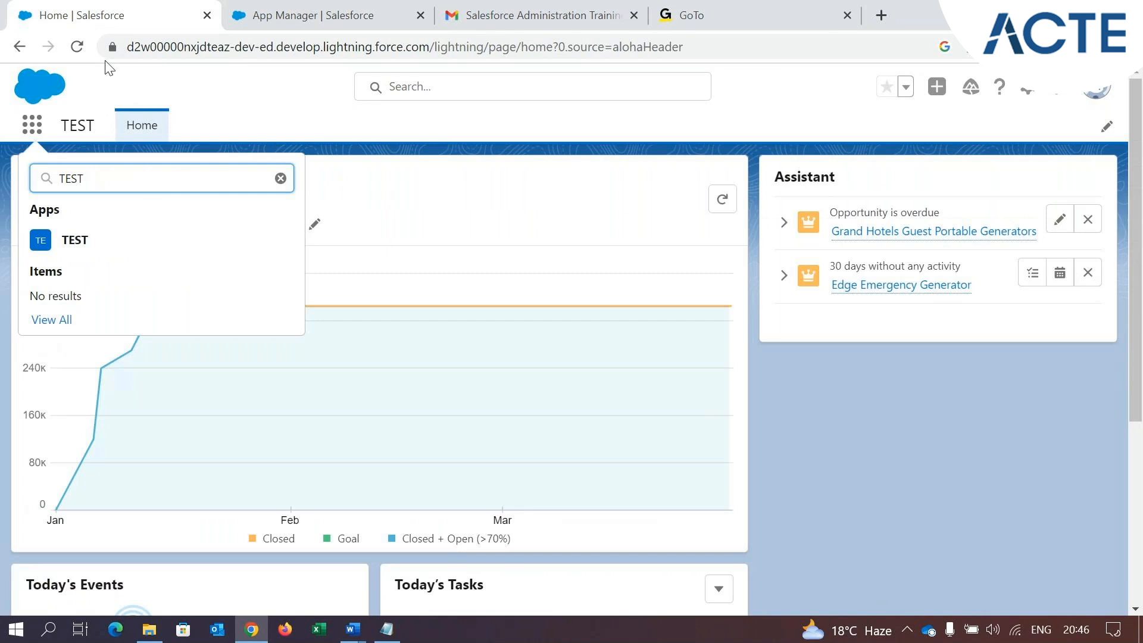
click(80, 49)
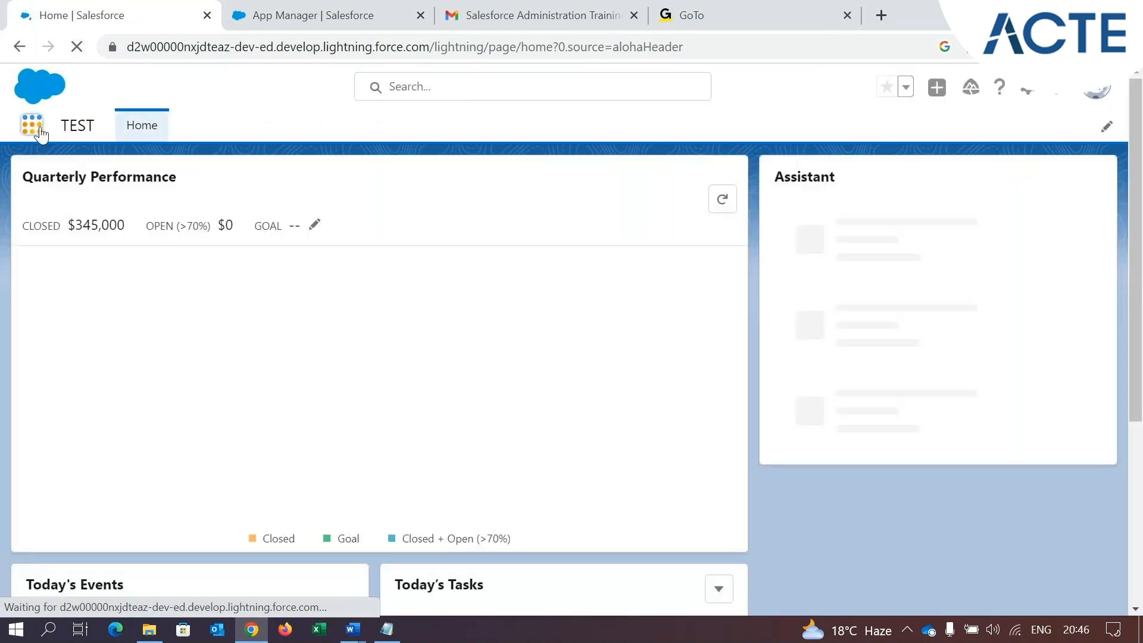
click(33, 125)
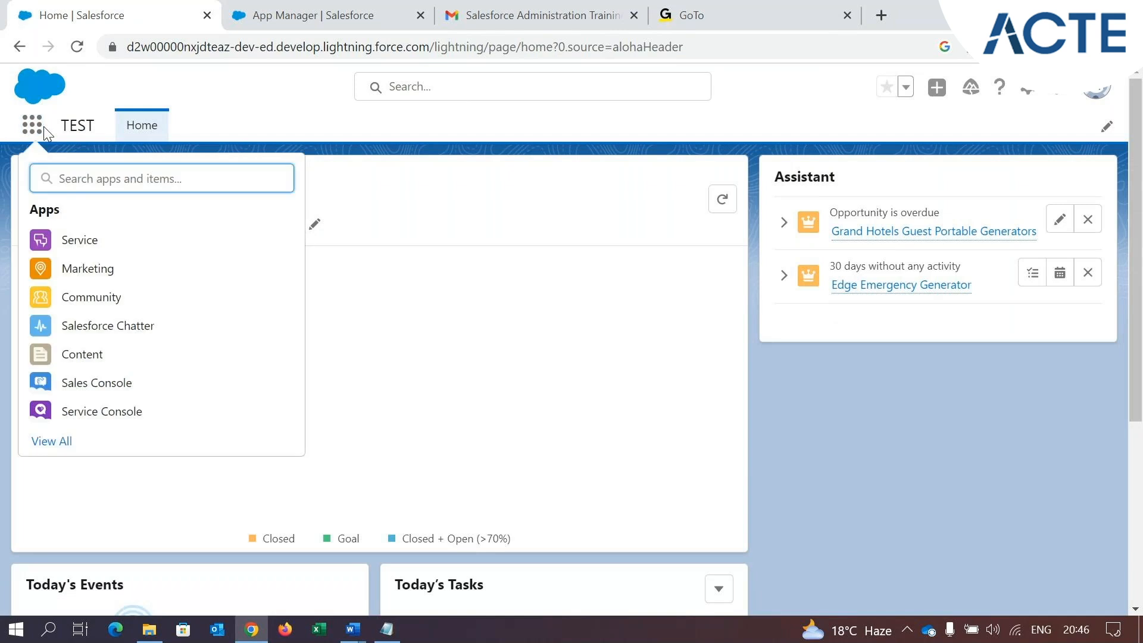
text(Test)
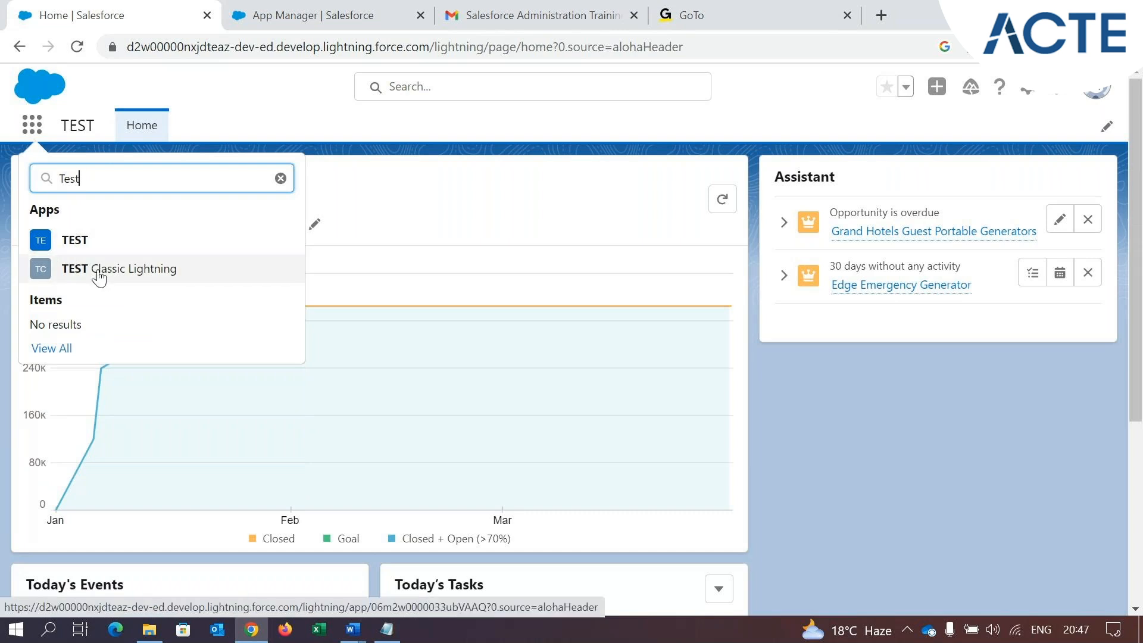
click(150, 274)
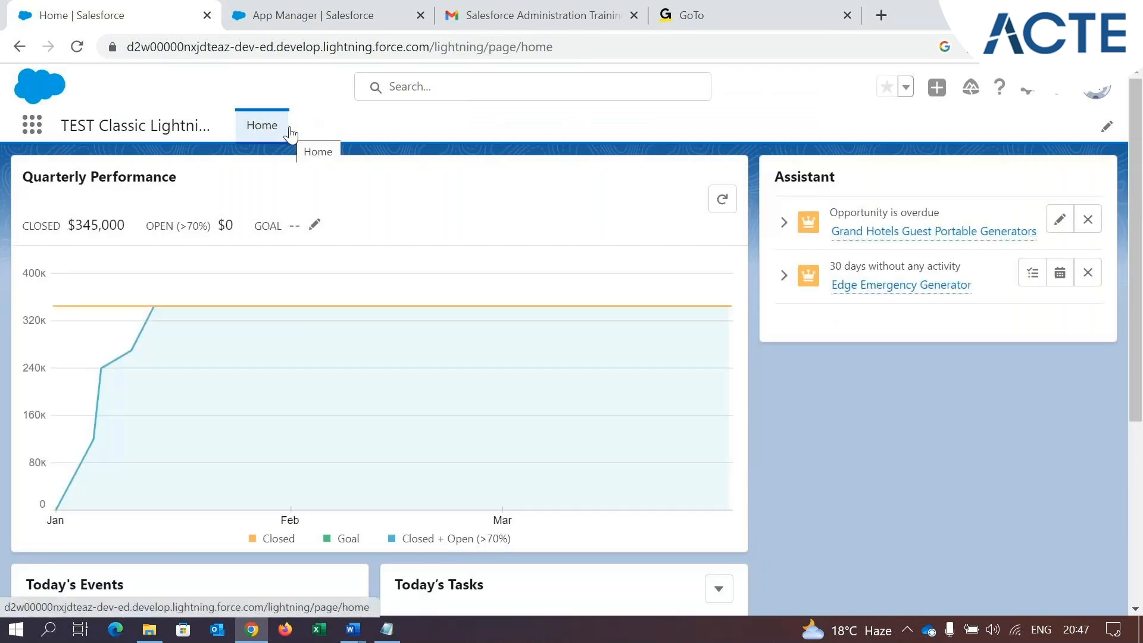
Look over the App Manager list from its beginning and view the setup options offered on the Lightning home page
click(313, 15)
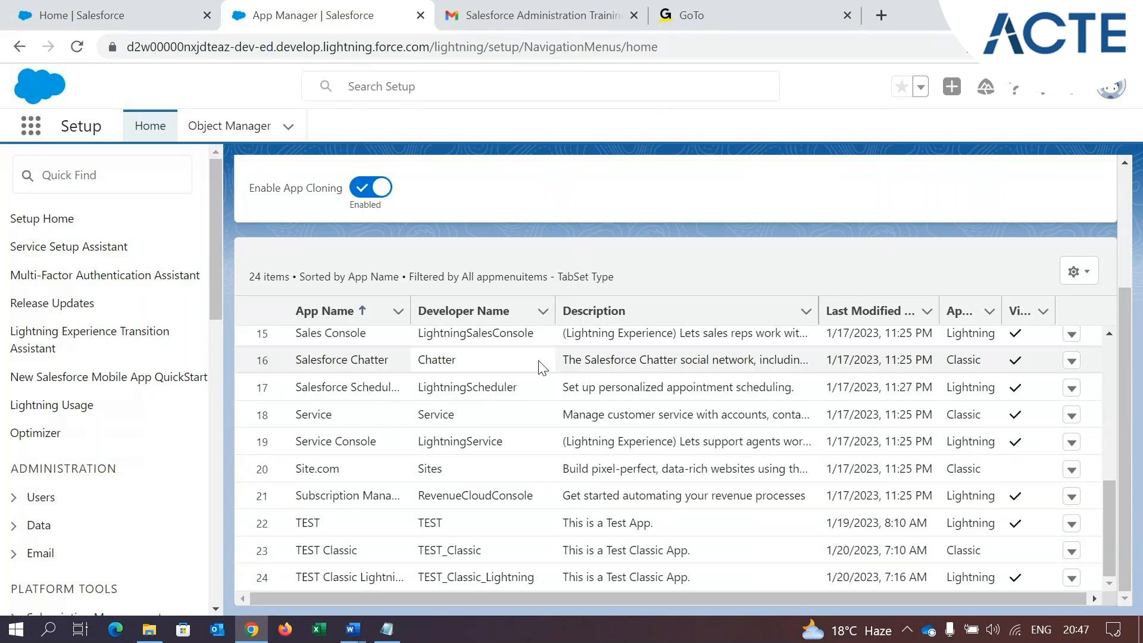
scroll(534, 298, up, 7)
scroll(539, 418, up, 1)
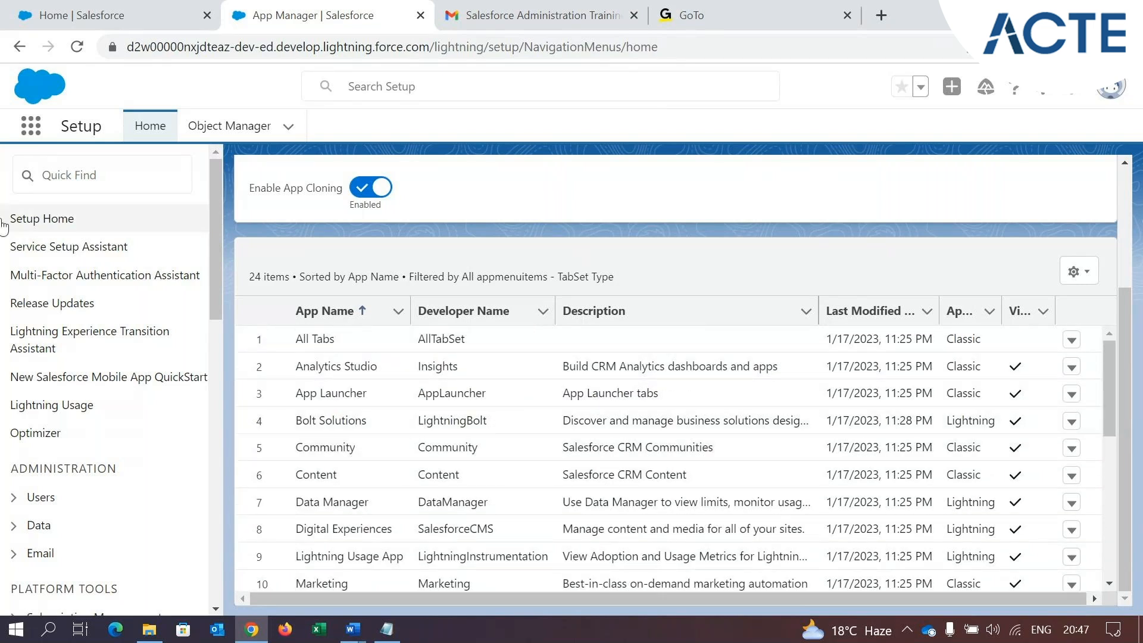
click(84, 13)
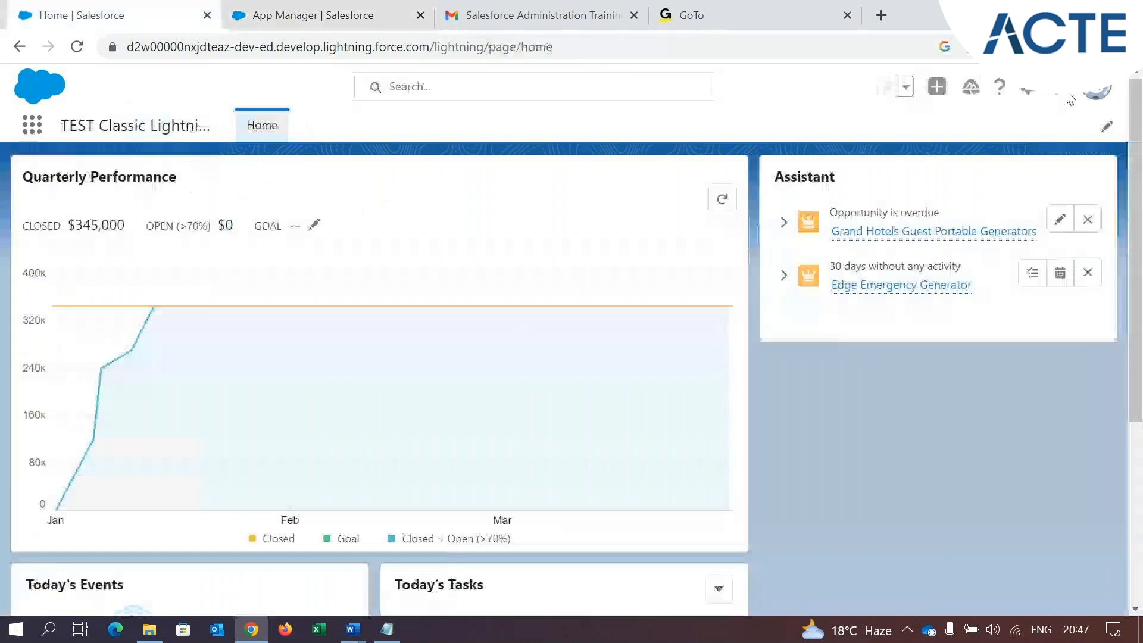
click(1028, 90)
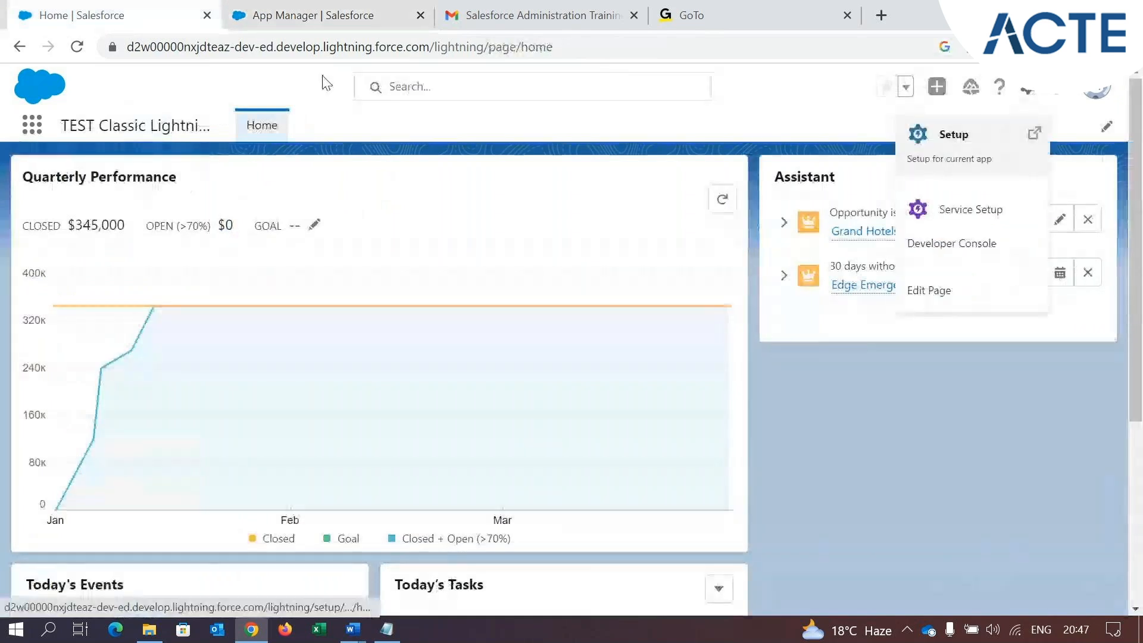
click(296, 8)
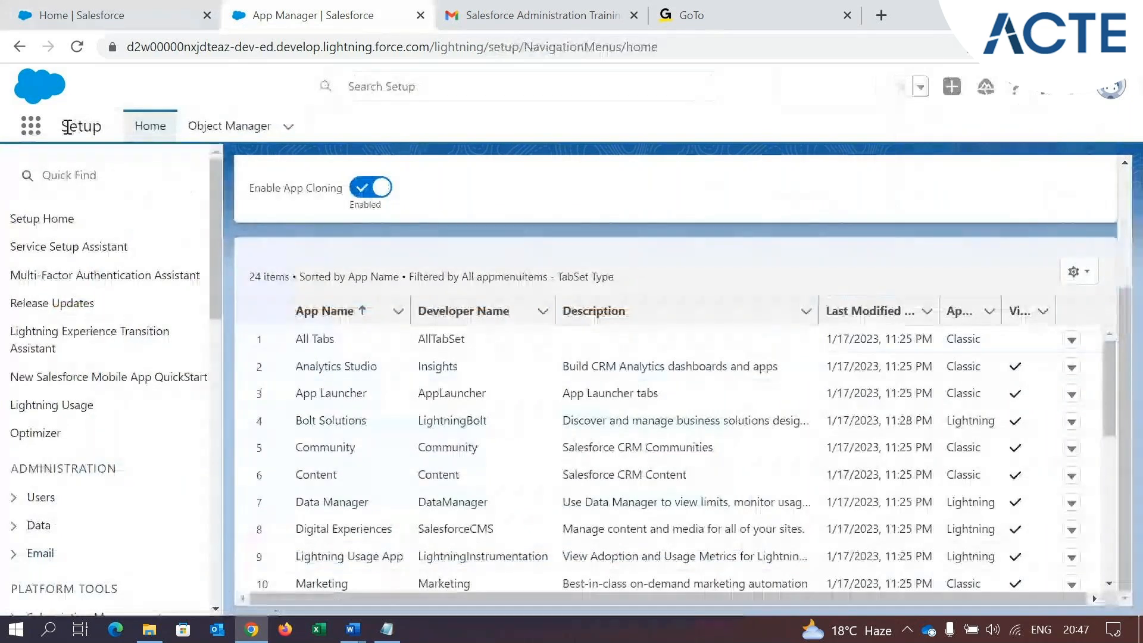
Open the Object Manager and examine the listed objects and their types
click(226, 126)
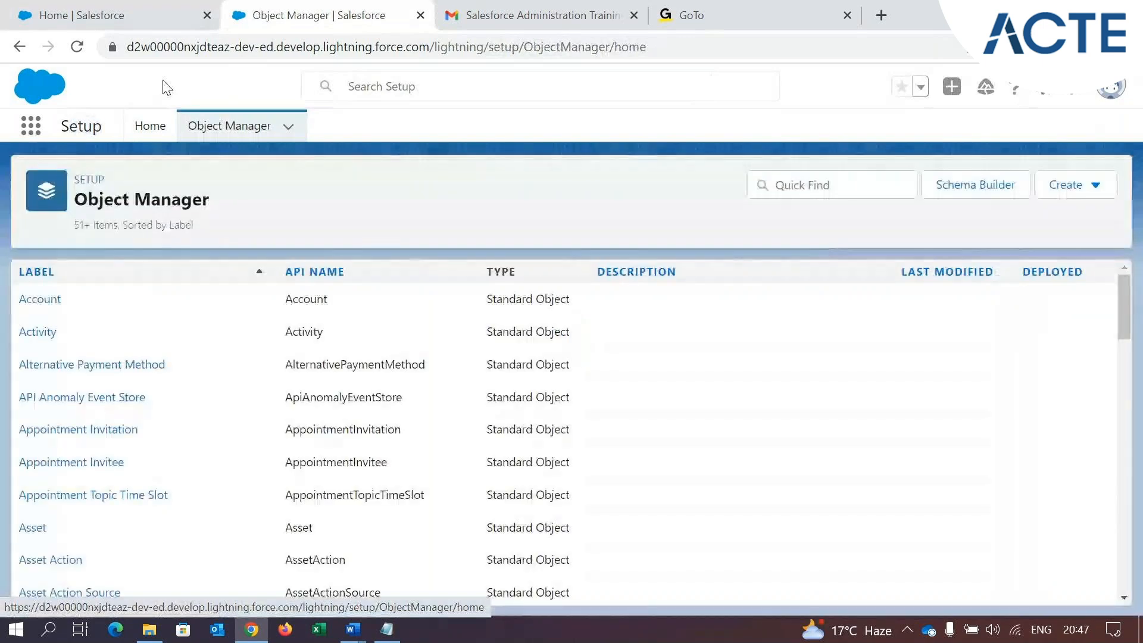
scroll(156, 458, down, 15)
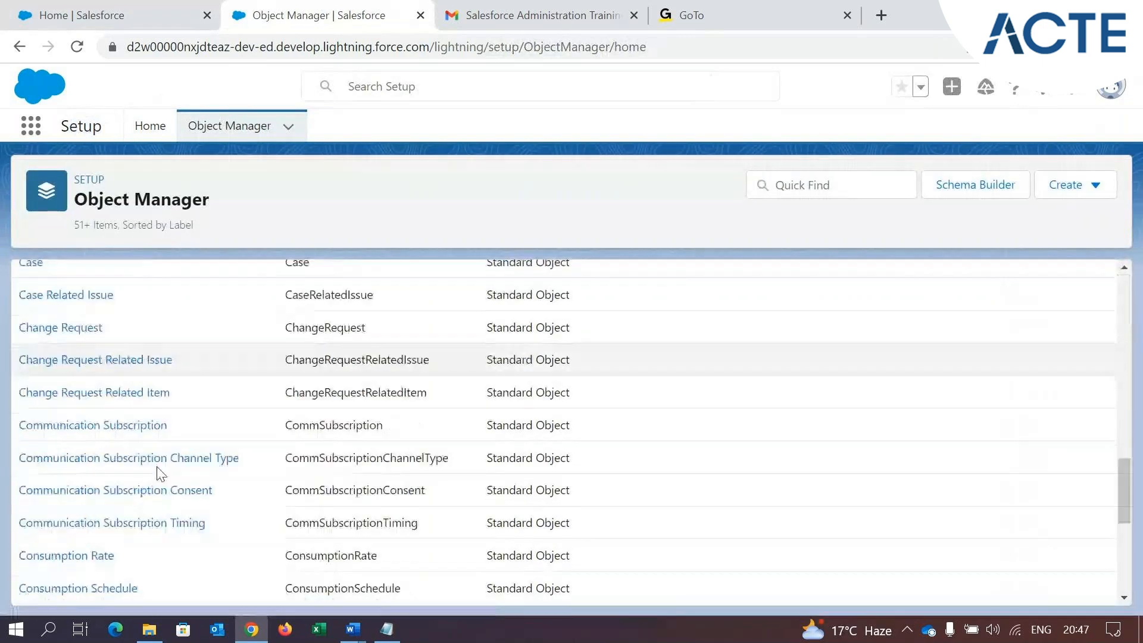
scroll(162, 459, up, 7)
scroll(166, 451, up, 5)
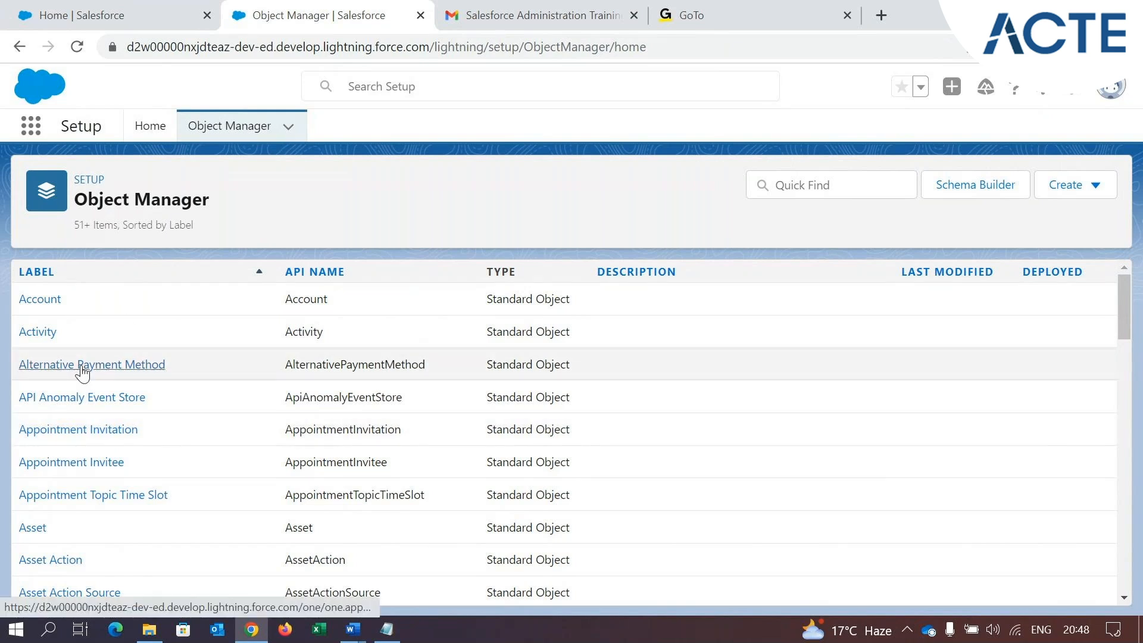
scroll(90, 378, down, 1)
scroll(90, 378, down, 2)
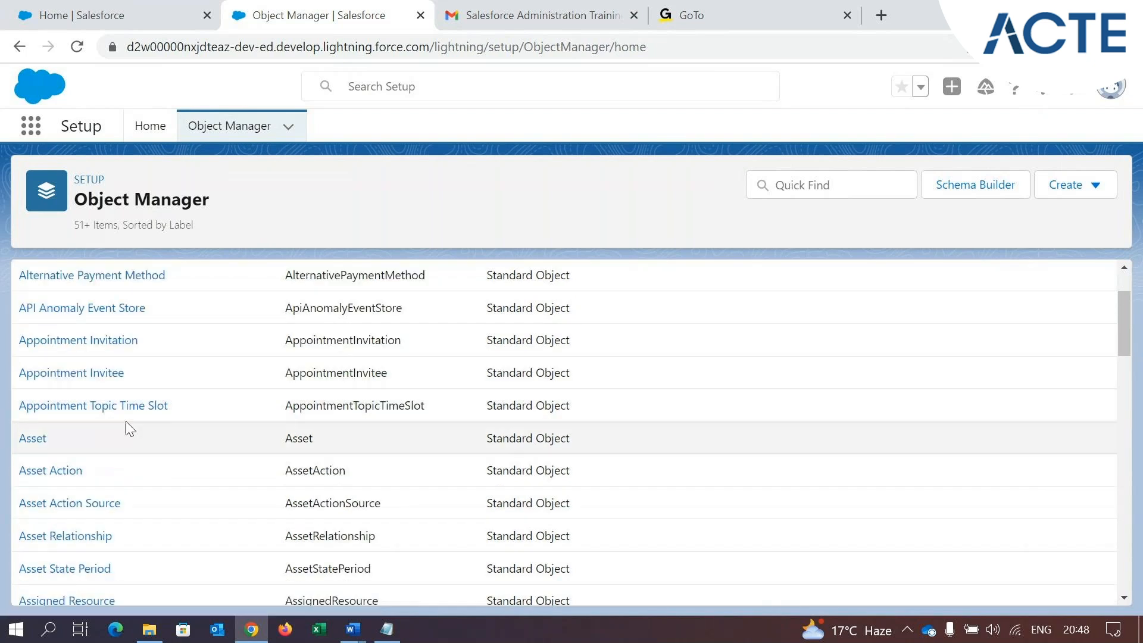
scroll(145, 431, up, 3)
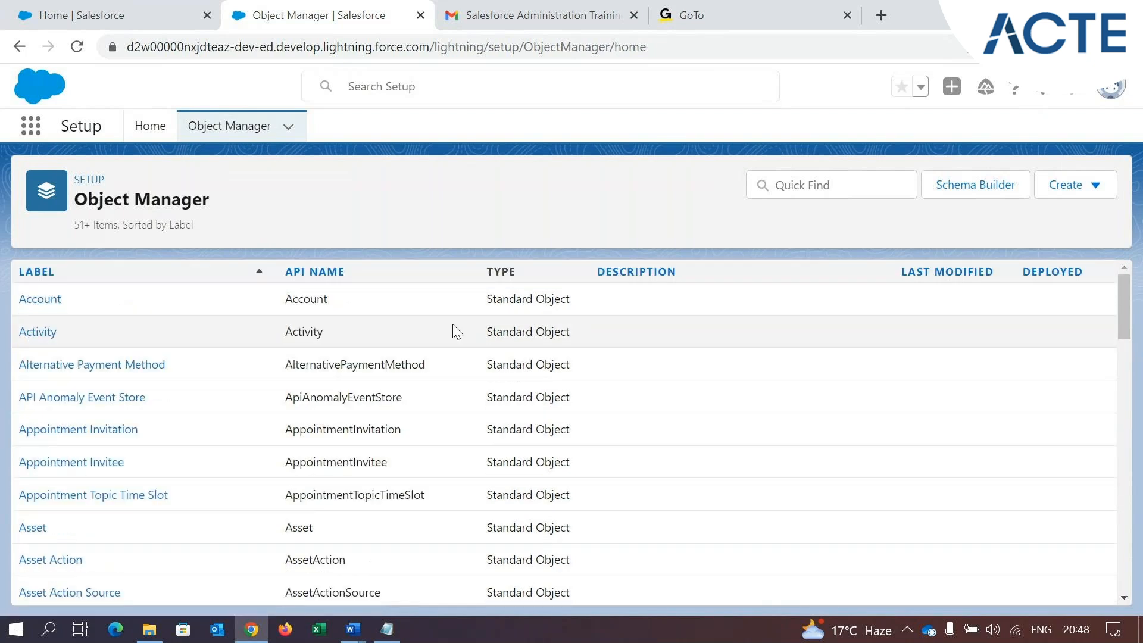
drag(487, 299, 572, 301)
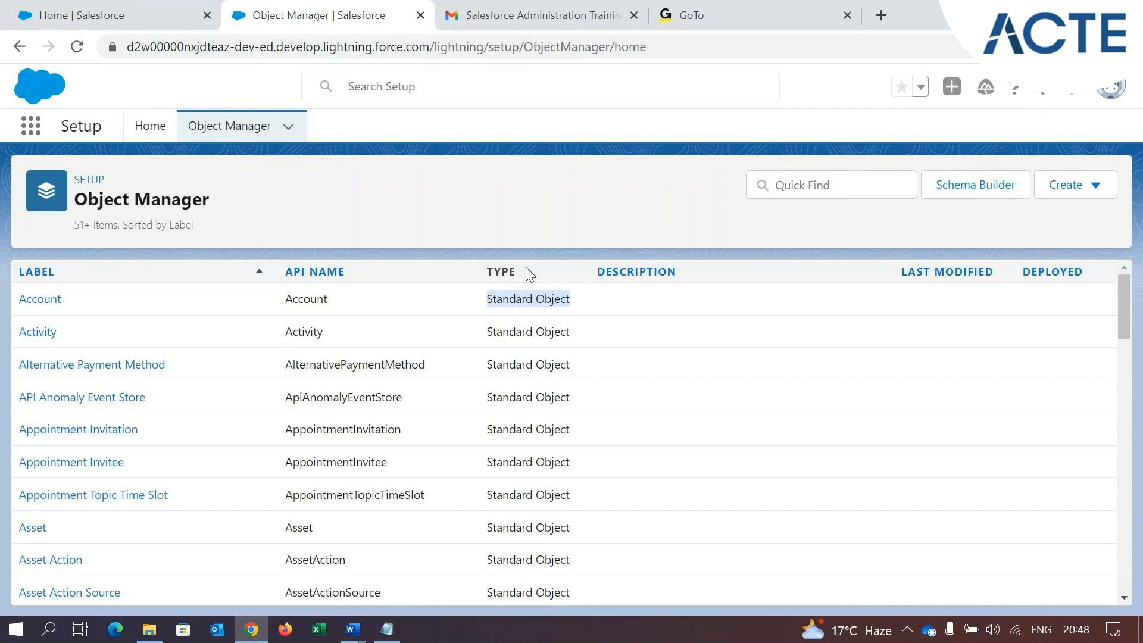
click(495, 299)
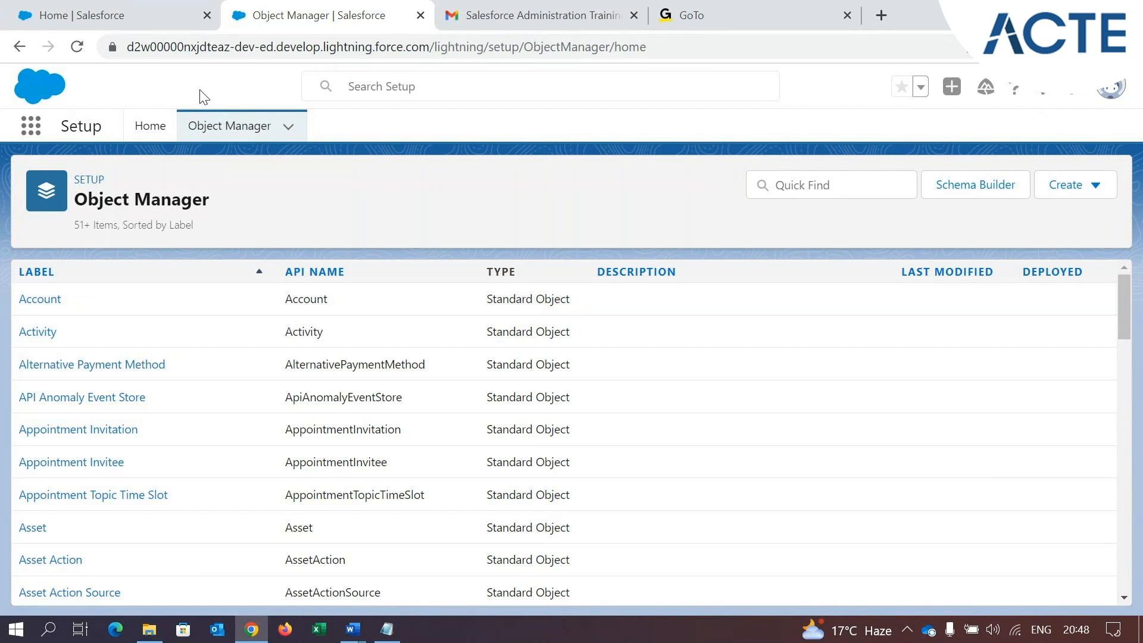
Start a new custom object from the Object Manager and set its label to "Test Object"
click(1089, 189)
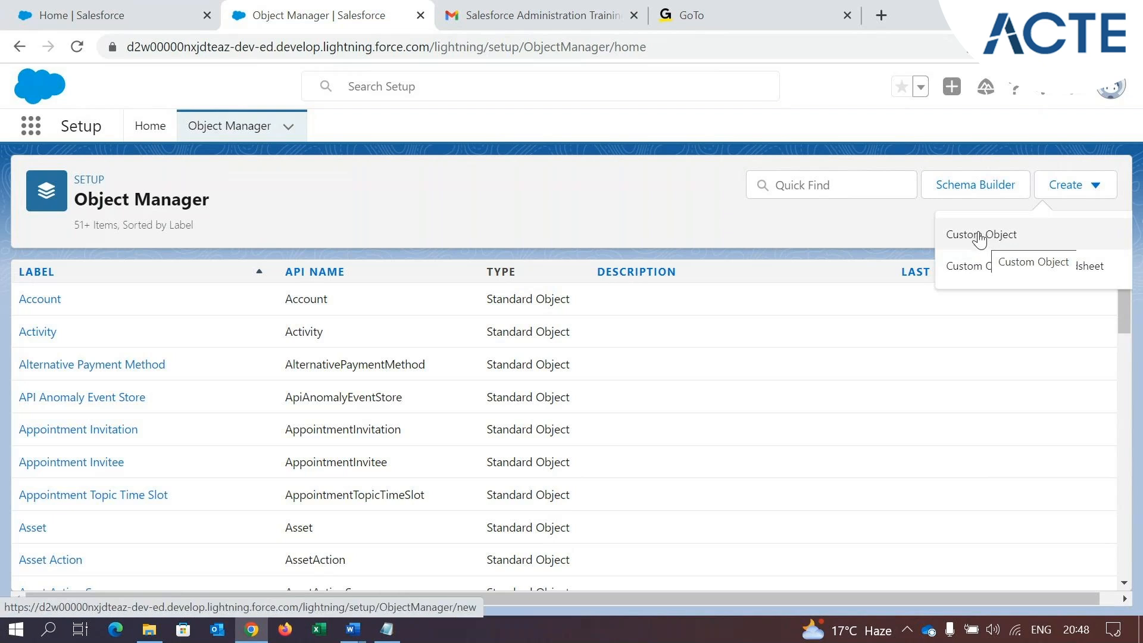
click(998, 236)
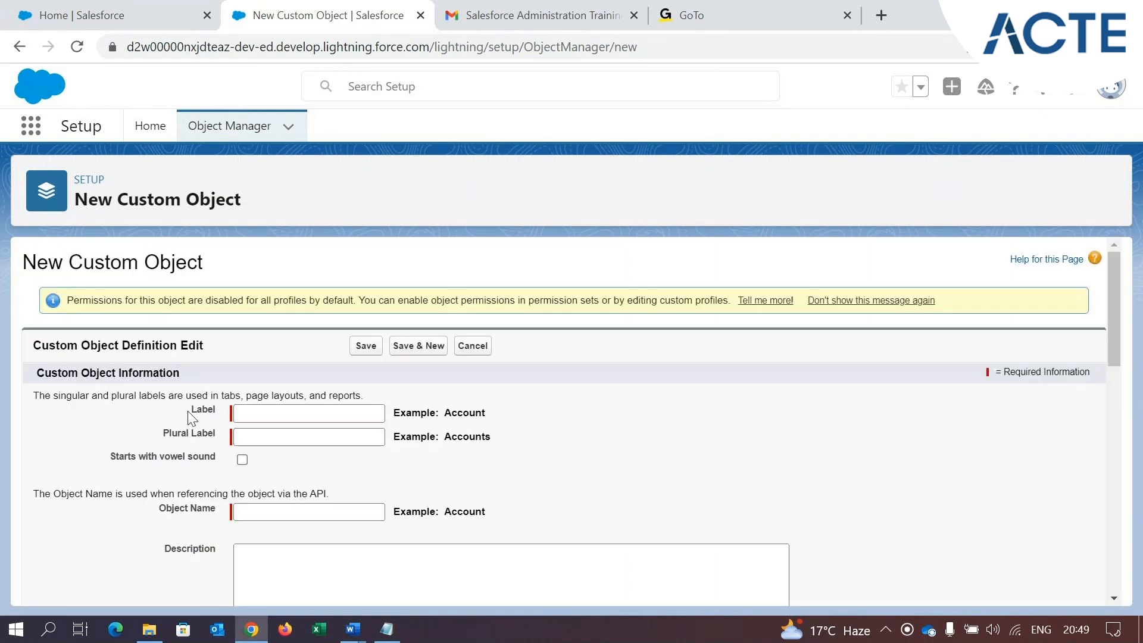
double_click(203, 410)
click(256, 412)
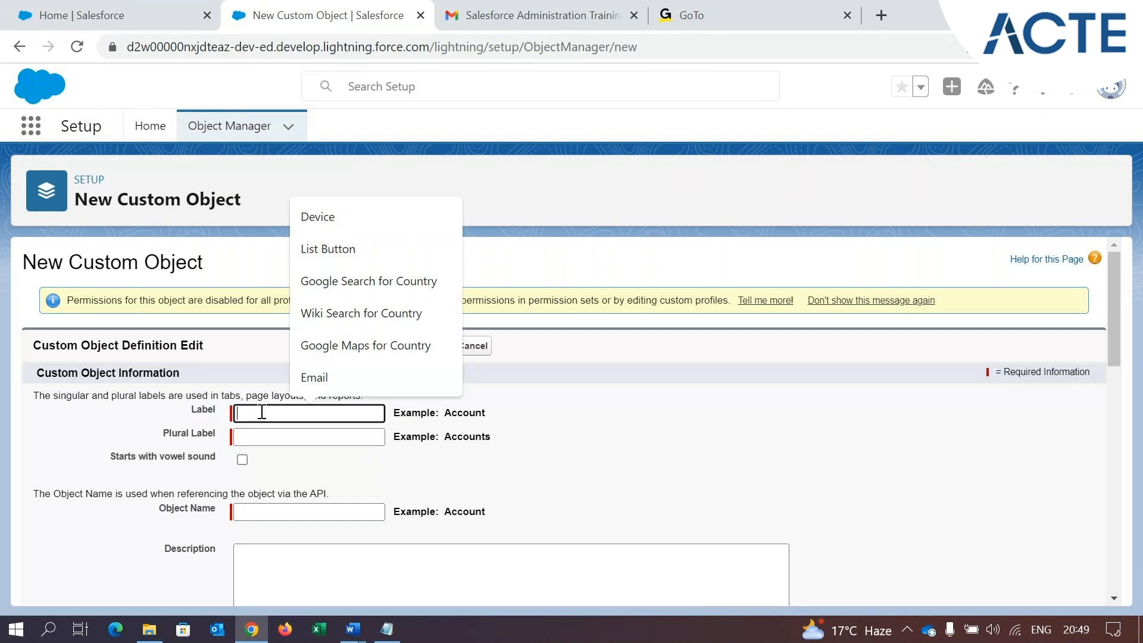
text(Test)
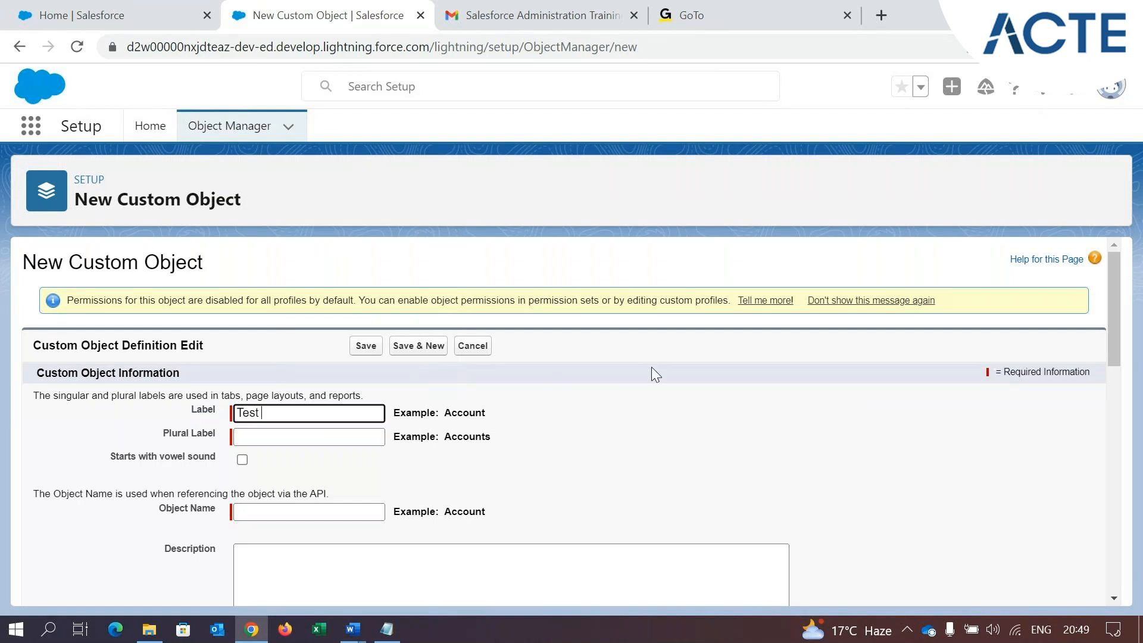
text( Object)
click(845, 470)
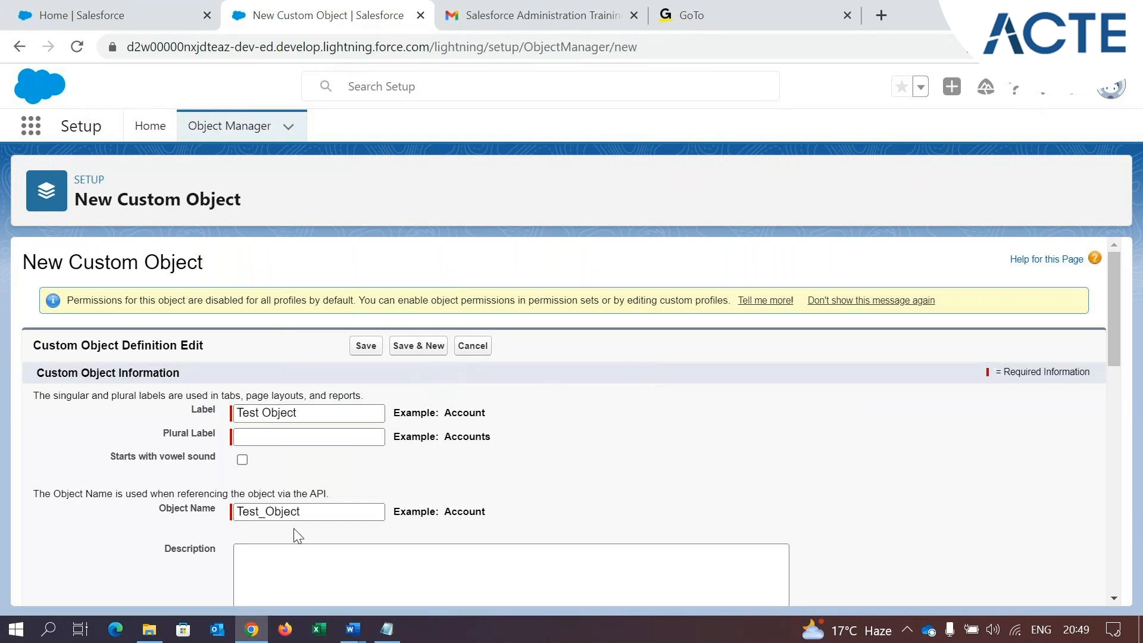
Examine the Object Name, Label and Plural Label fields of the new custom object and their Account examples
drag(160, 509, 228, 506)
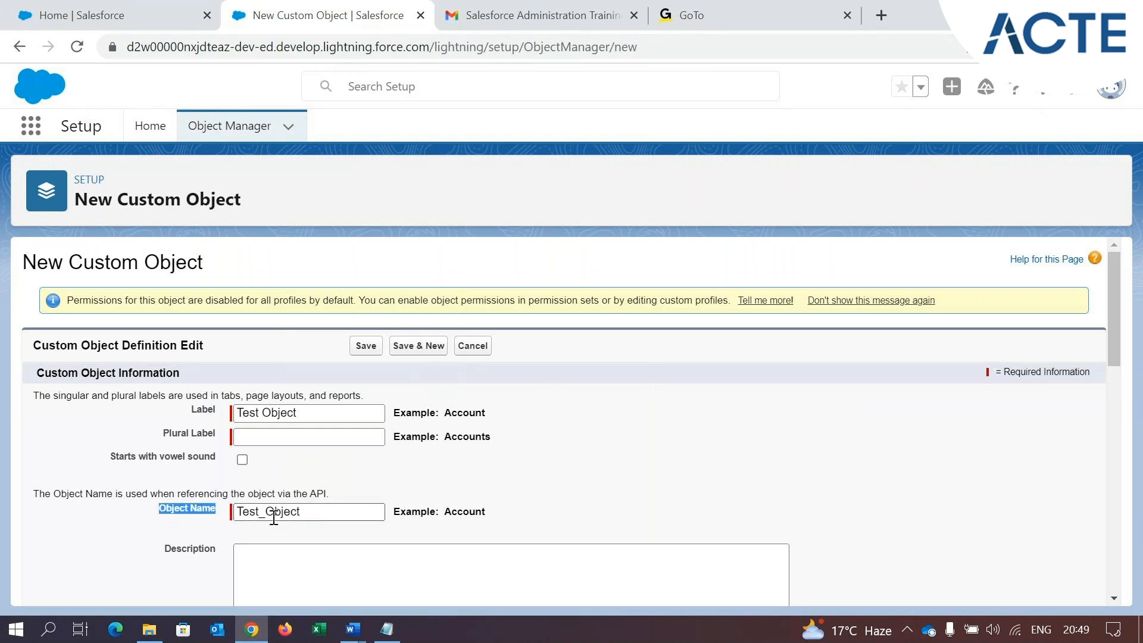
drag(258, 517, 268, 517)
click(537, 534)
double_click(267, 518)
click(262, 539)
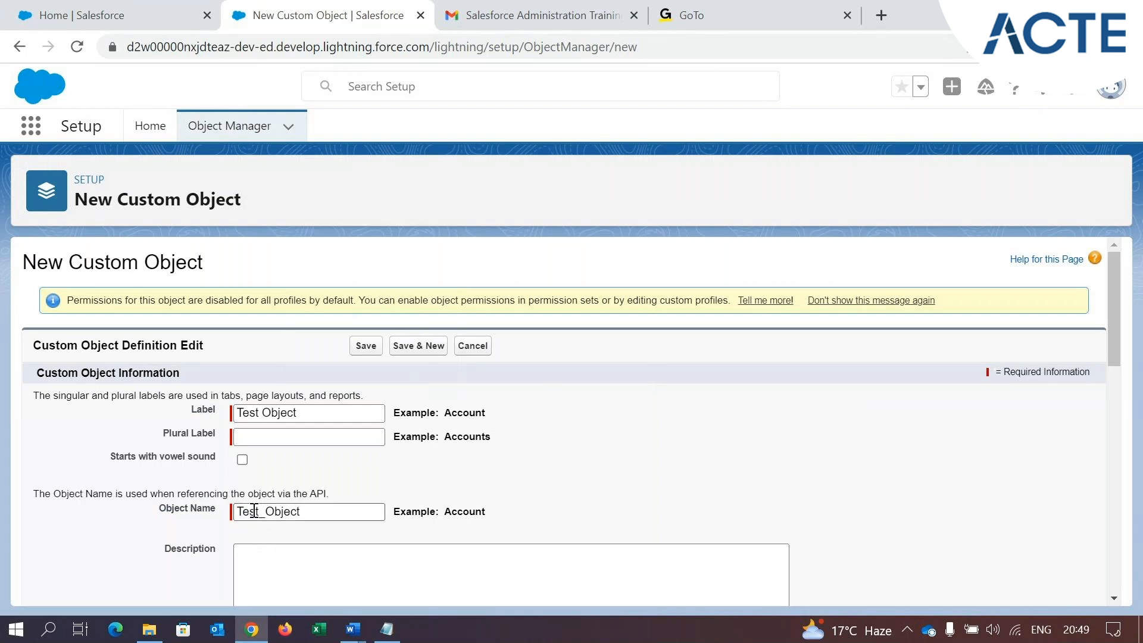
drag(160, 439, 218, 442)
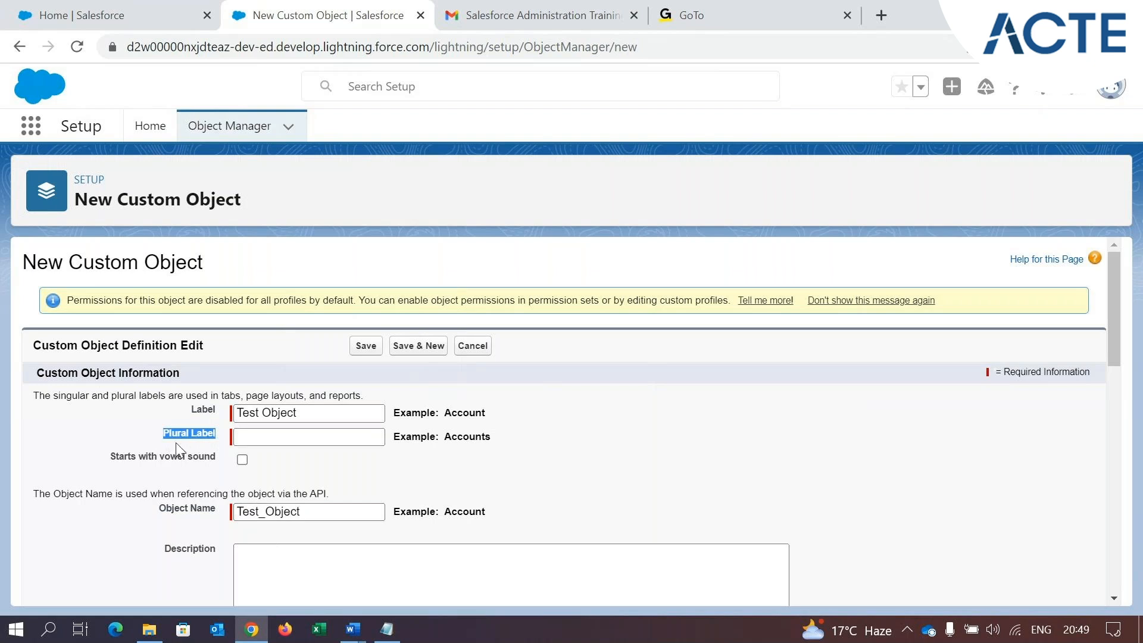
drag(190, 415, 216, 413)
click(161, 438)
drag(162, 438, 217, 435)
drag(394, 413, 436, 416)
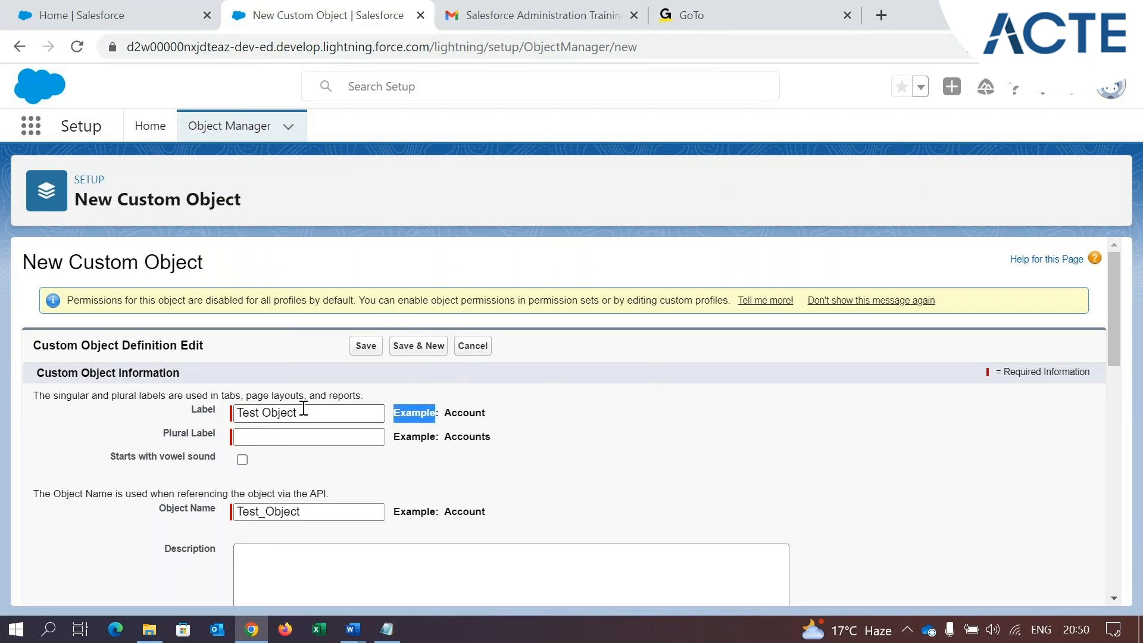
drag(539, 417, 445, 413)
drag(172, 433, 215, 434)
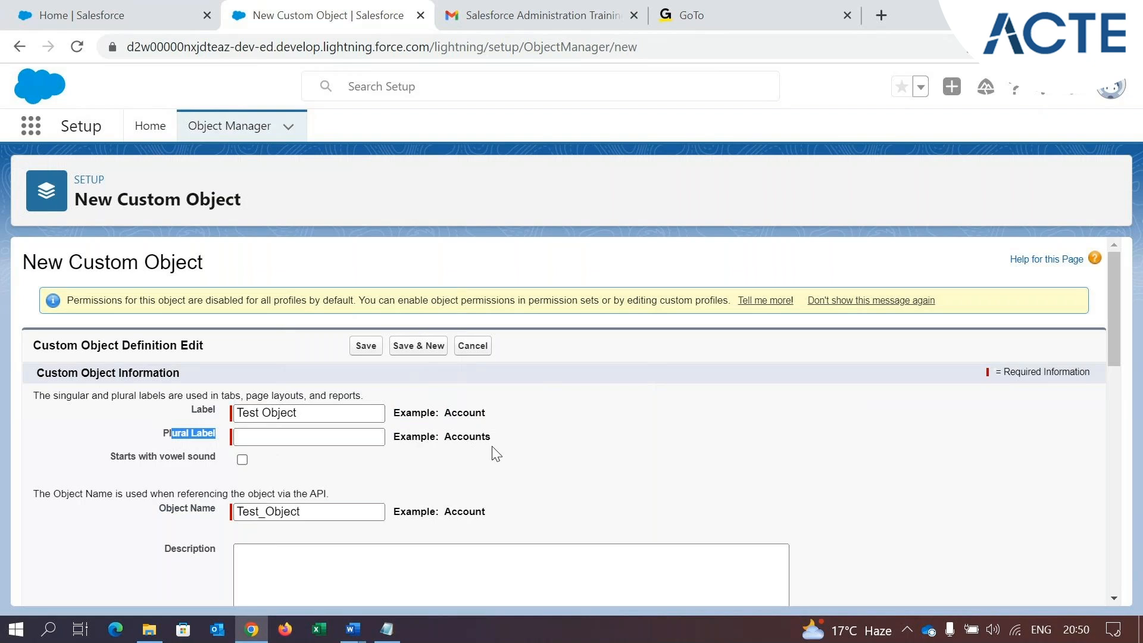
drag(492, 438, 448, 439)
click(534, 454)
Set the custom object's plural label to "Test Objects", reusing the text of the singular label
click(292, 438)
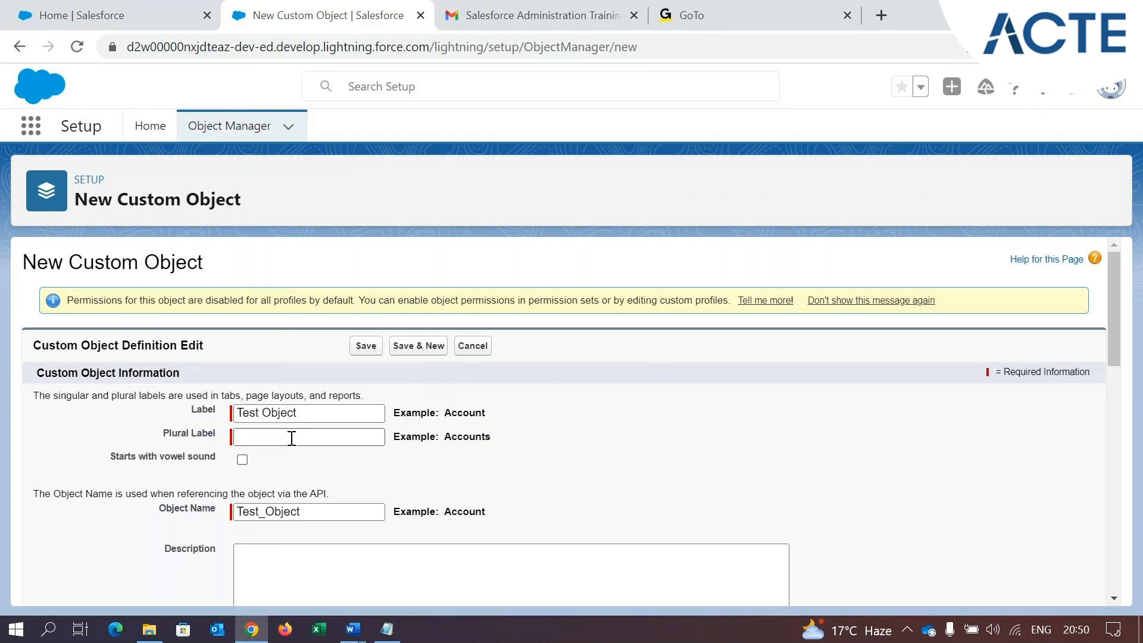
click(292, 438)
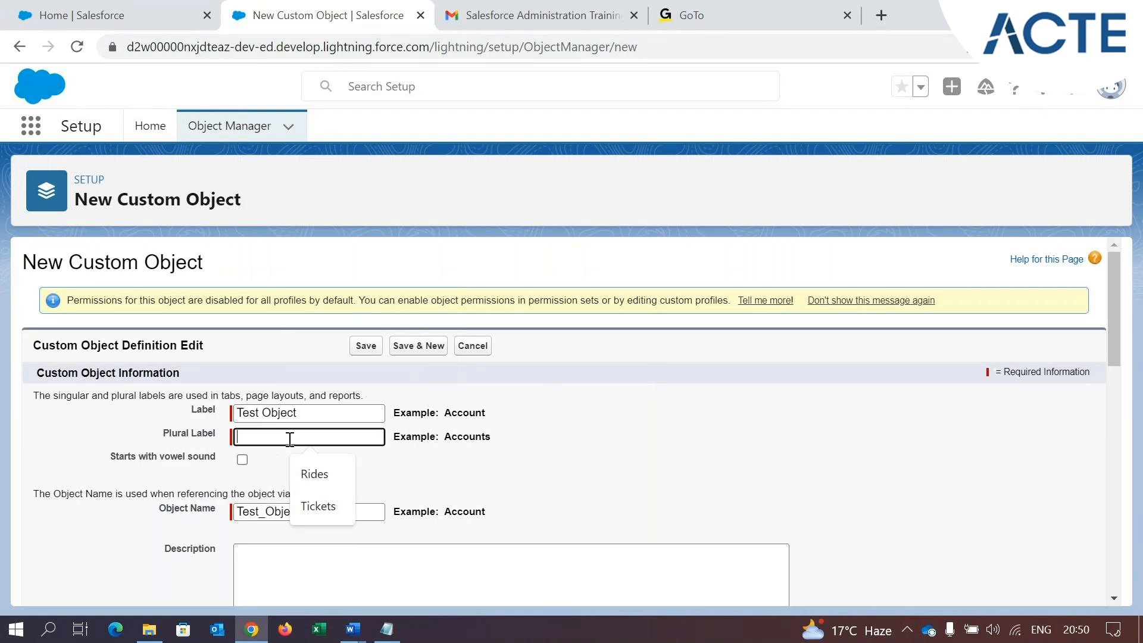
drag(312, 412, 225, 426)
key(ctrl+c)
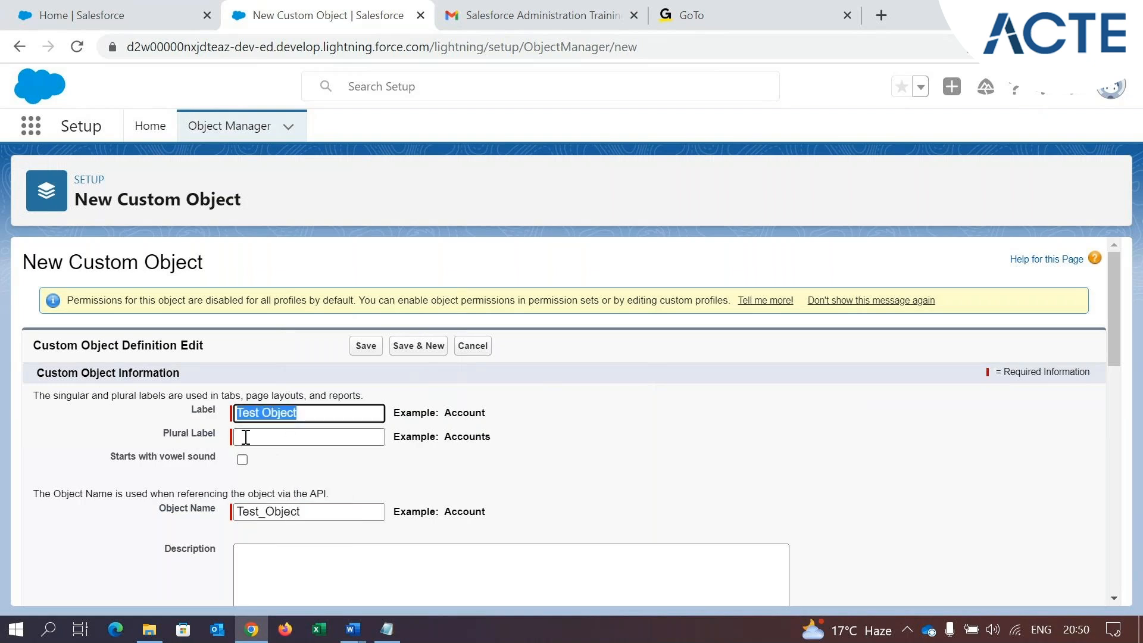
click(311, 441)
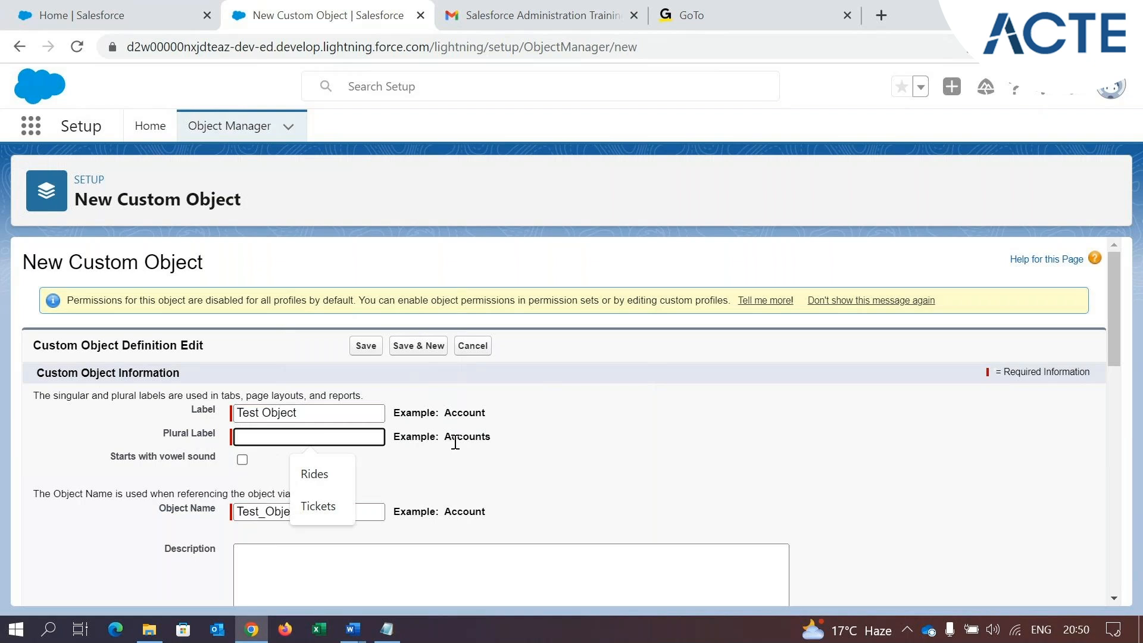
key(ctrl+v)
text(s)
click(581, 469)
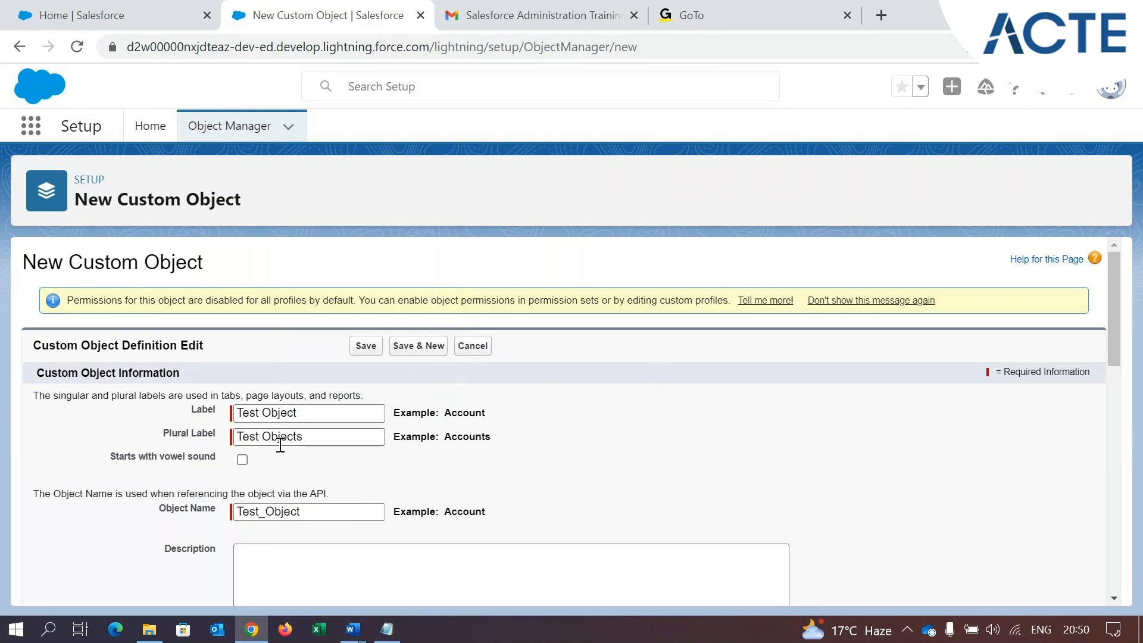
Compare the singular and plural labels and review the "Starts with vowel sound" option
drag(162, 434, 213, 431)
click(171, 428)
drag(161, 433, 217, 433)
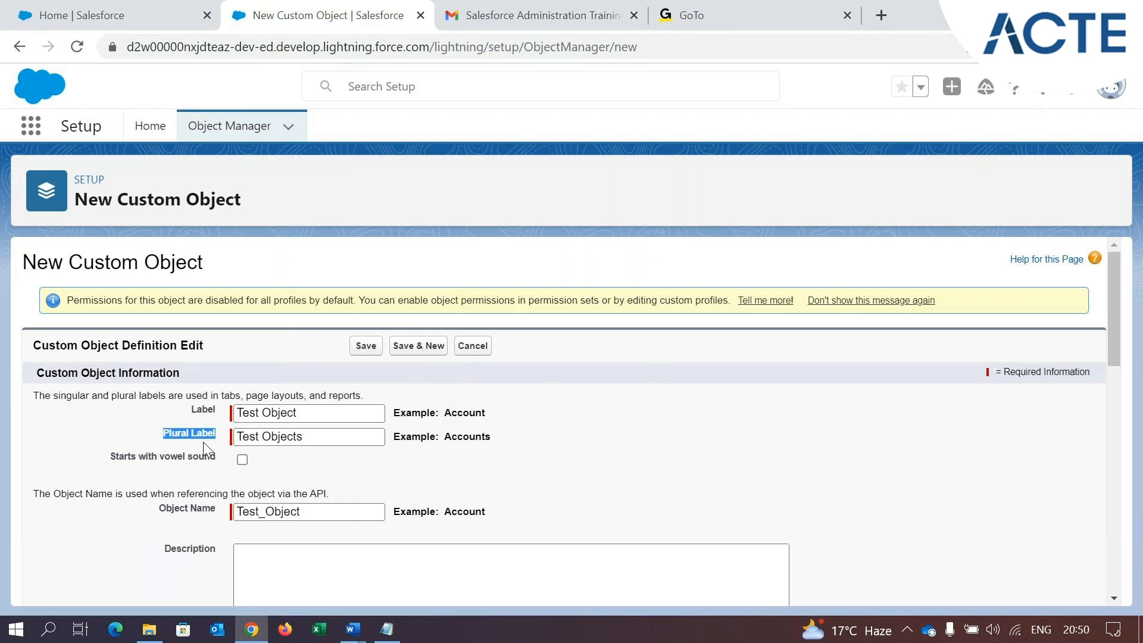
click(185, 431)
drag(302, 413, 234, 424)
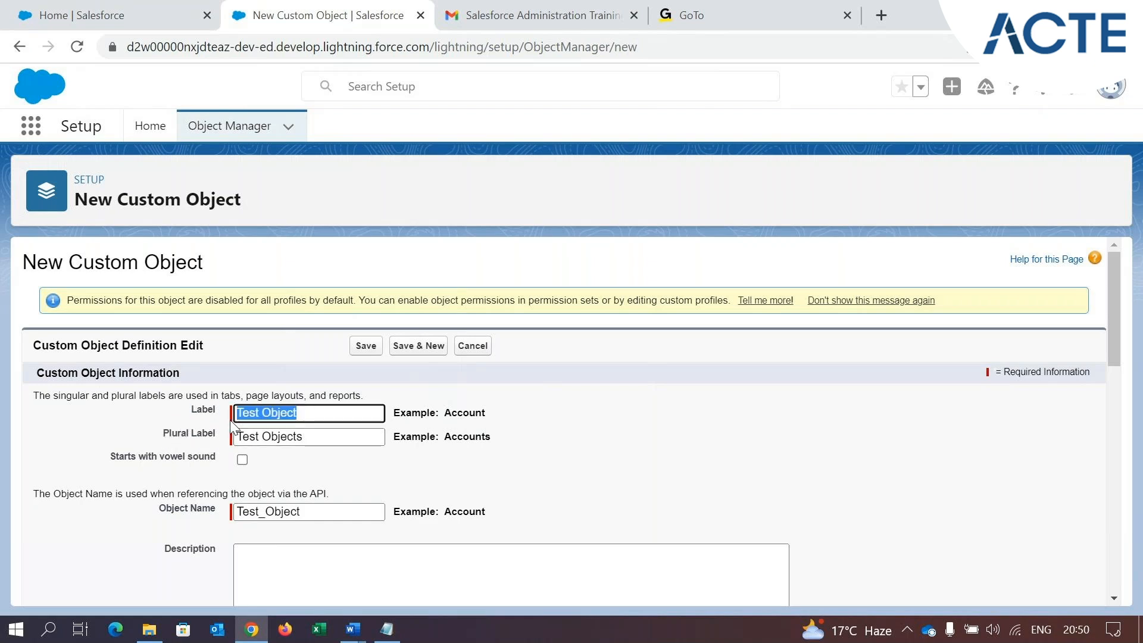
drag(162, 434, 212, 433)
drag(308, 439, 252, 442)
key(ctrl+z)
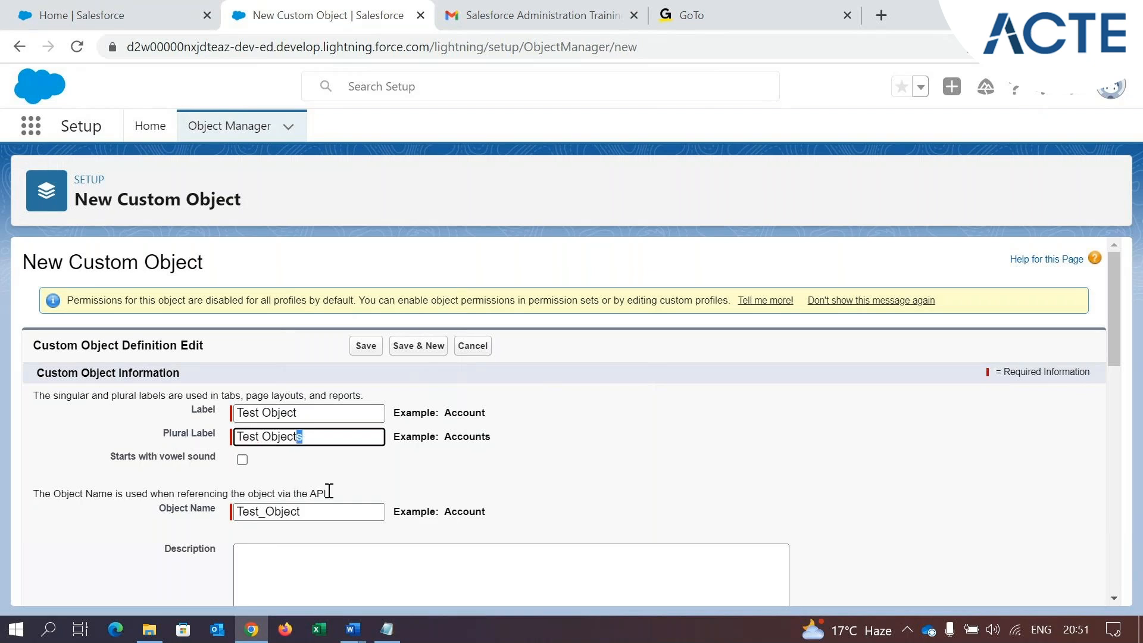
click(310, 471)
scroll(311, 470, down, 1)
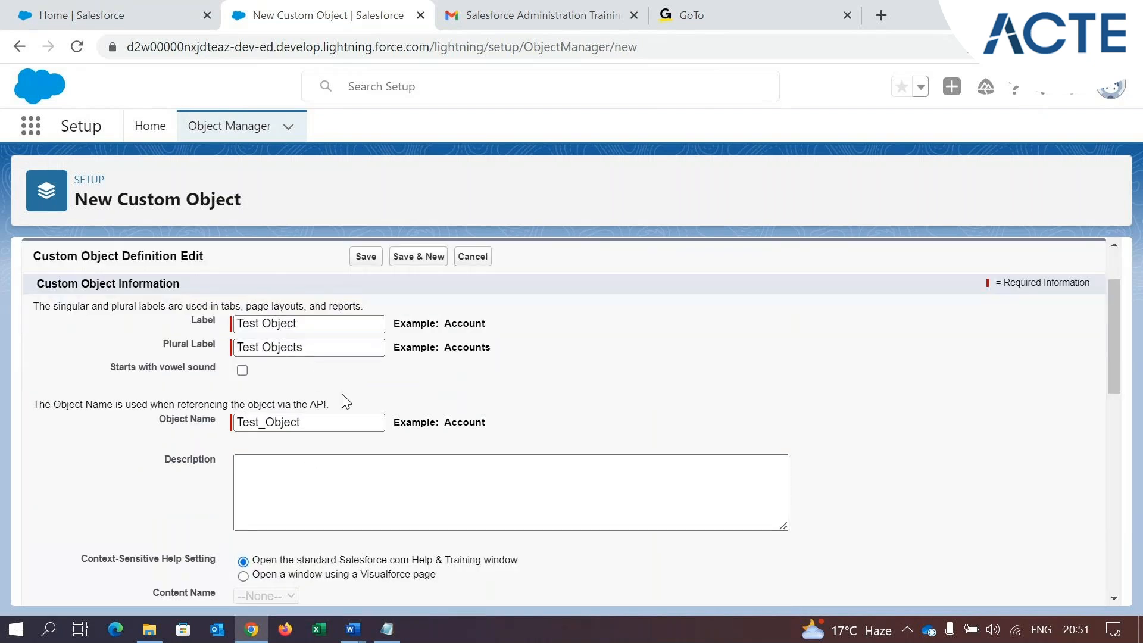
scroll(345, 401, down, 1)
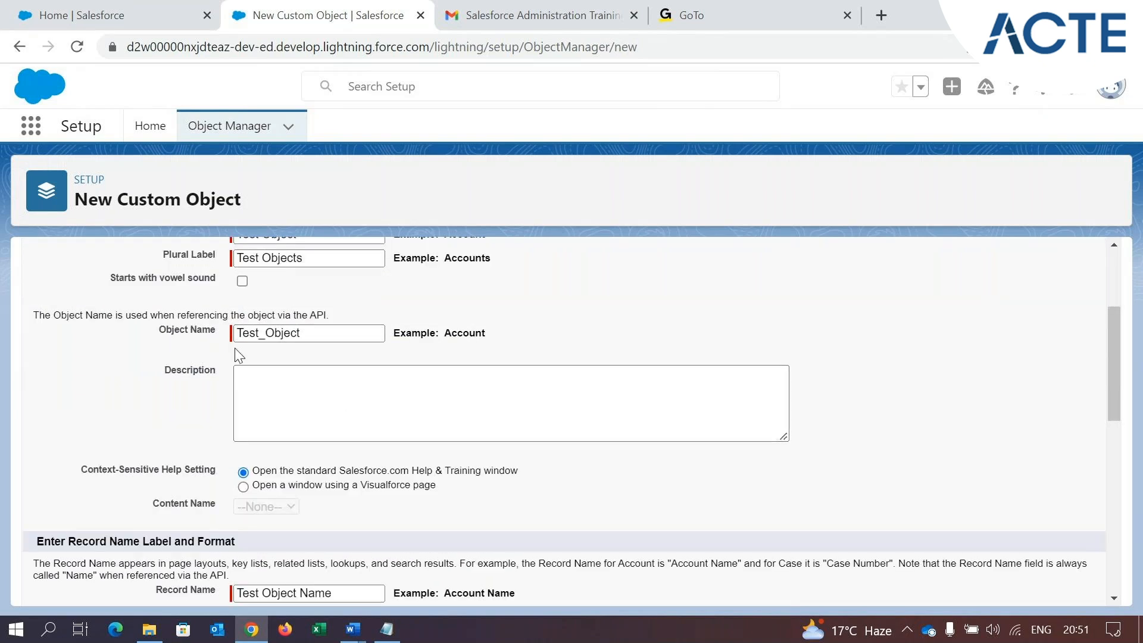
scroll(239, 355, up, 1)
drag(108, 374, 222, 373)
click(221, 387)
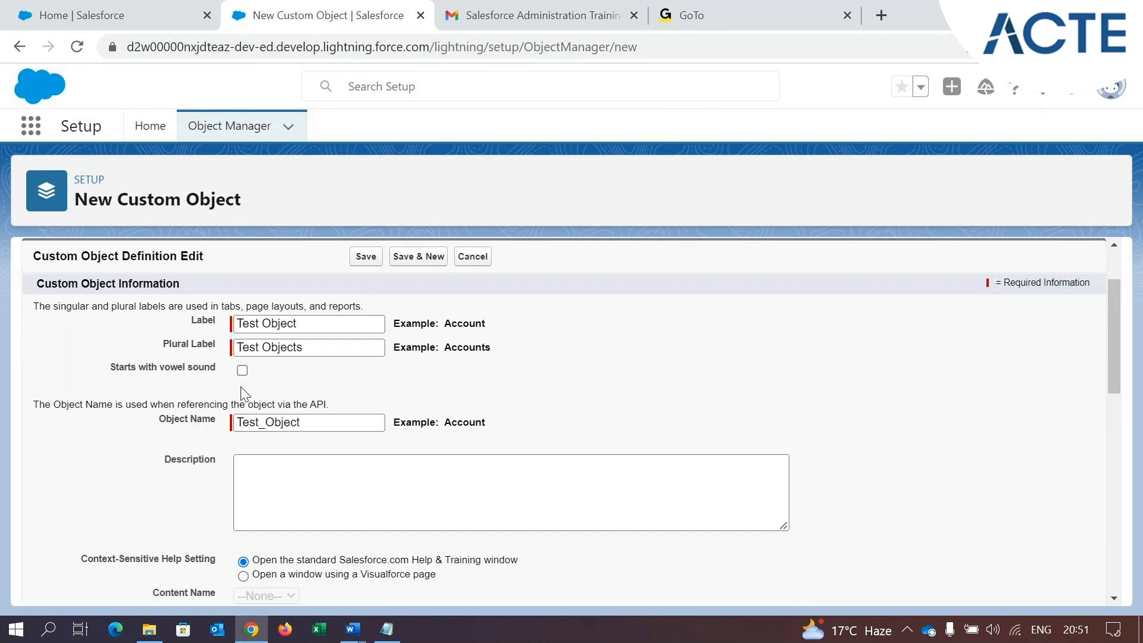
Enter "This is a Test Object." as the custom object's description
scroll(244, 384, down, 1)
click(280, 387)
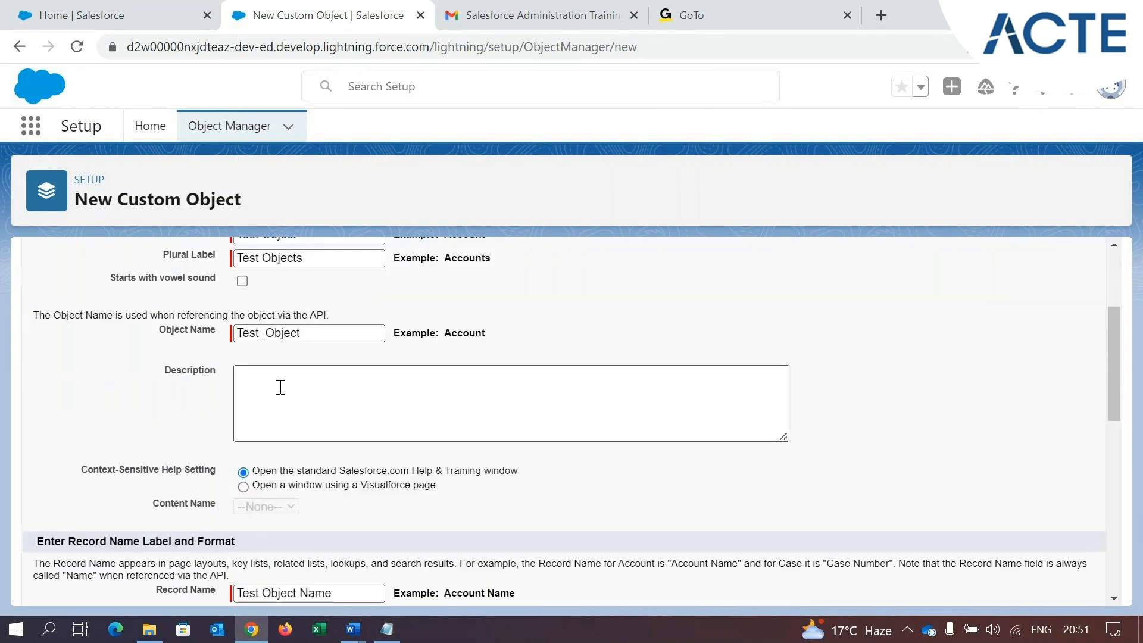
text(This is a Test)
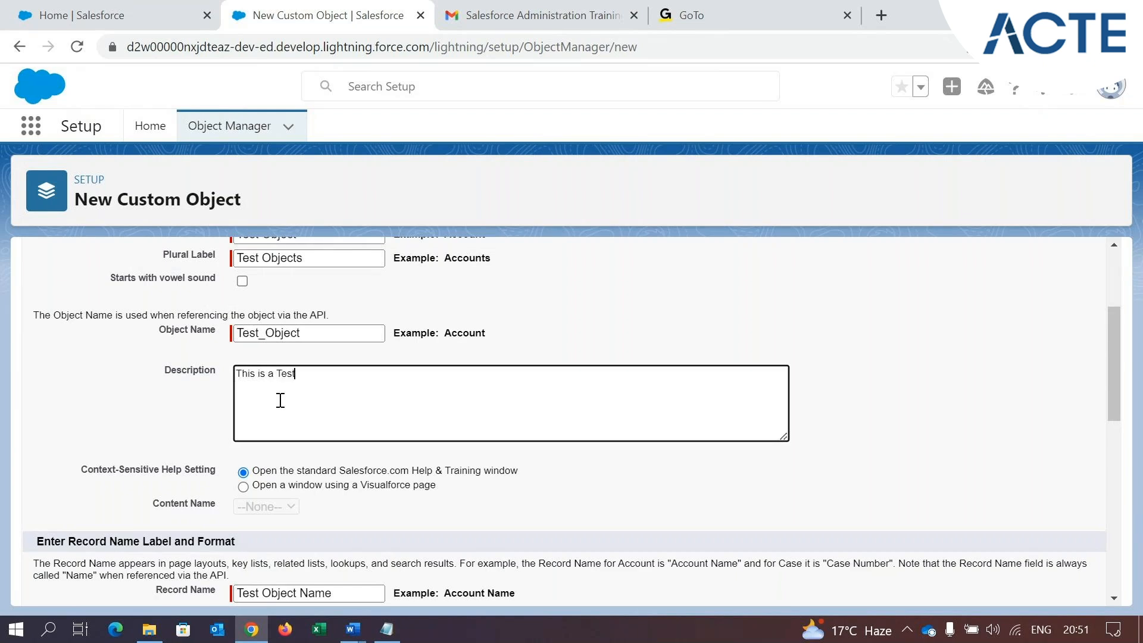
text( lObject.)
Examine the Context-Sensitive Help Setting, focusing on the standard Salesforce.com Help & Training window option
scroll(249, 453, down, 2)
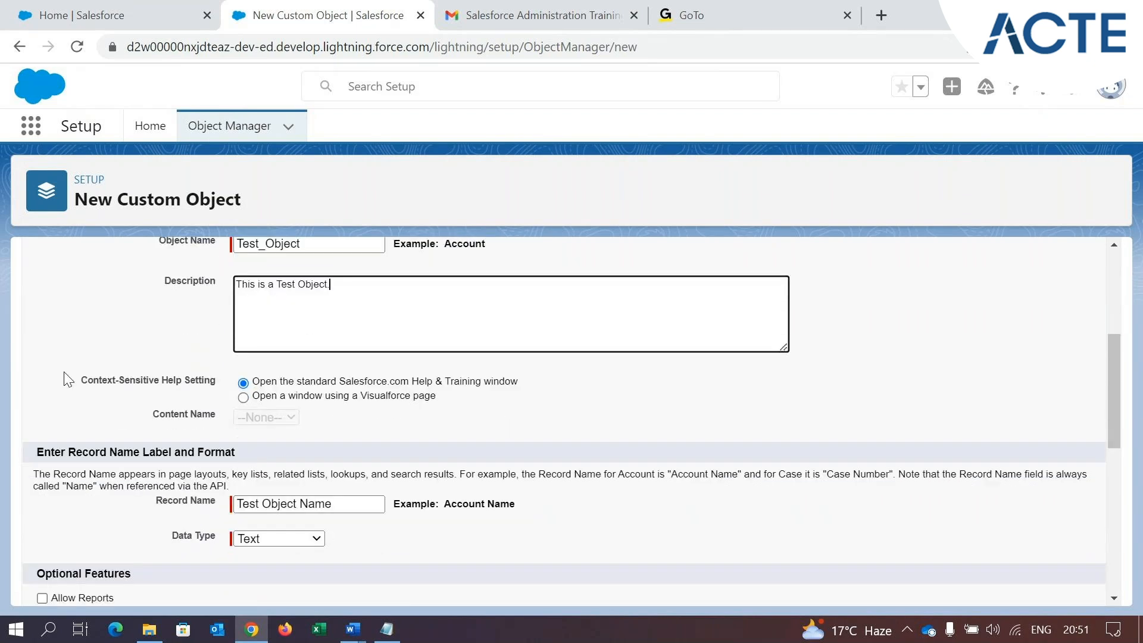
drag(82, 381, 529, 388)
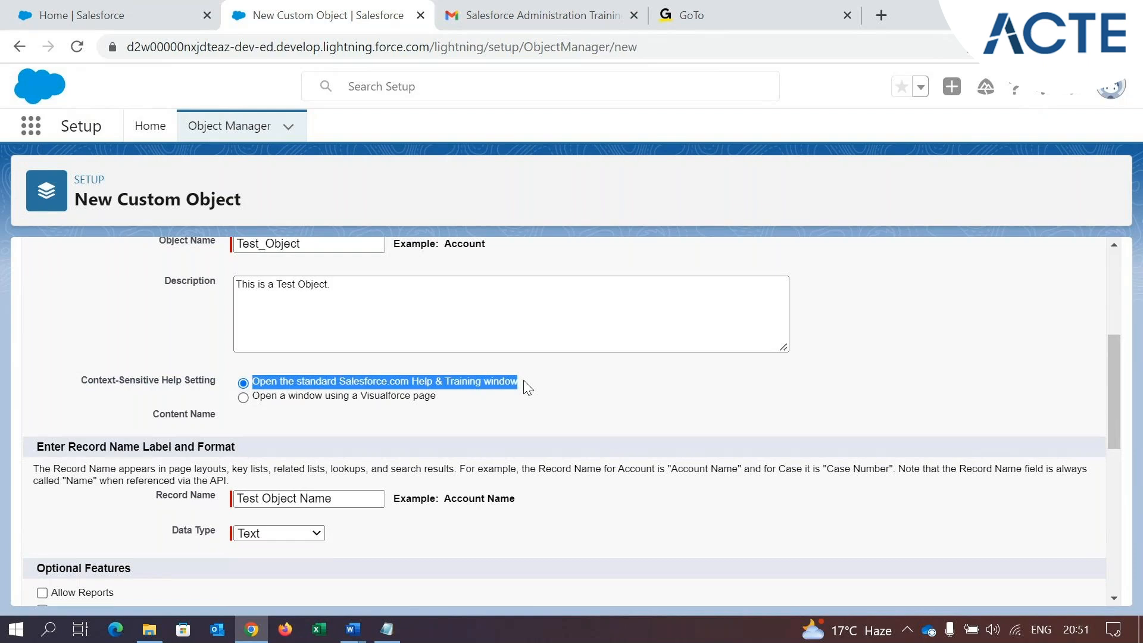
click(528, 388)
scroll(306, 395, down, 2)
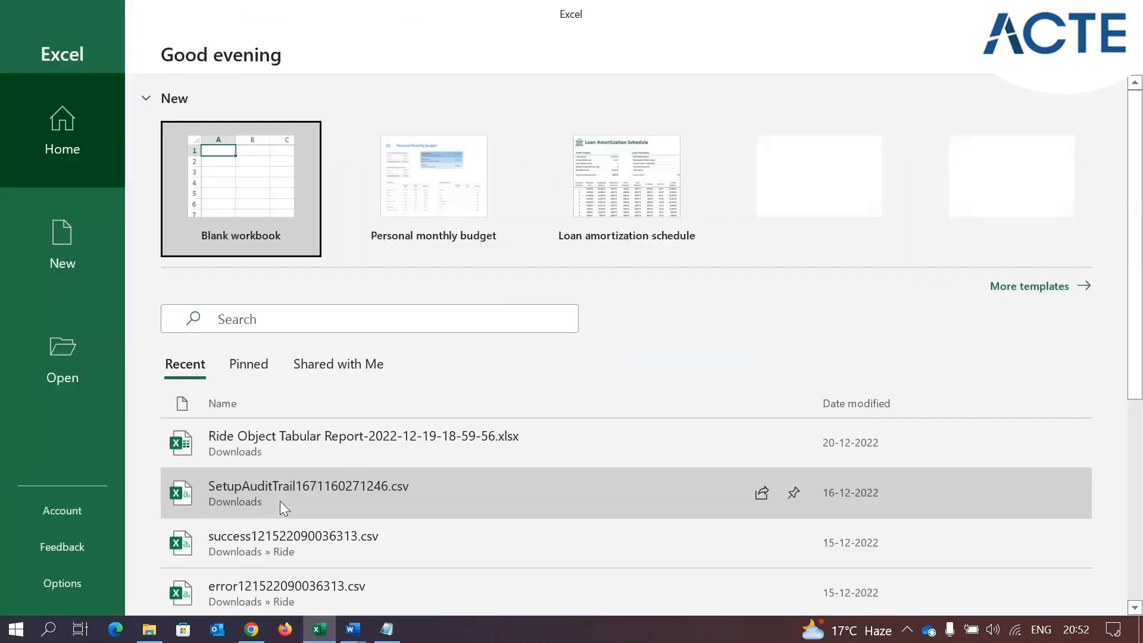
Create a blank workbook in Excel and highlight columns A and B and their first-row cells in turn
click(233, 214)
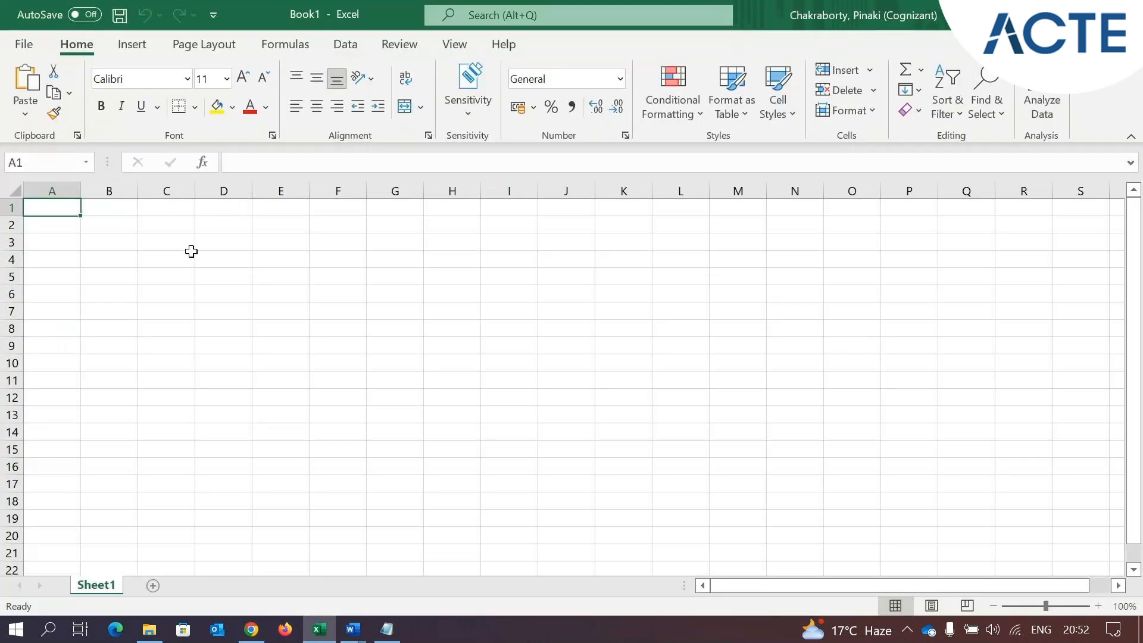
click(53, 192)
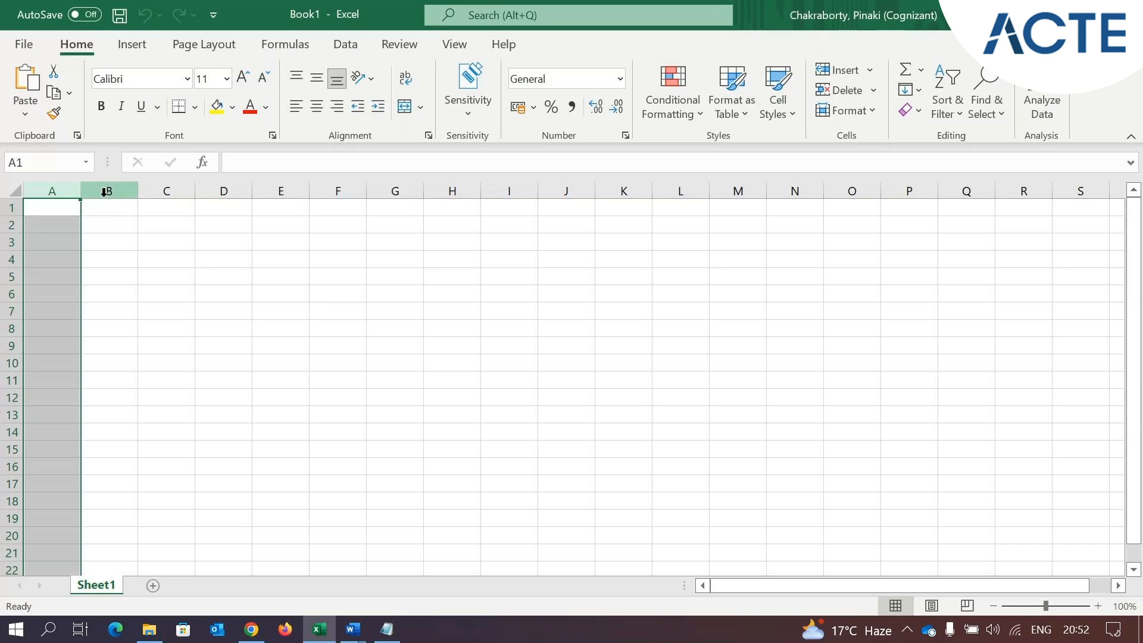
click(107, 192)
click(68, 207)
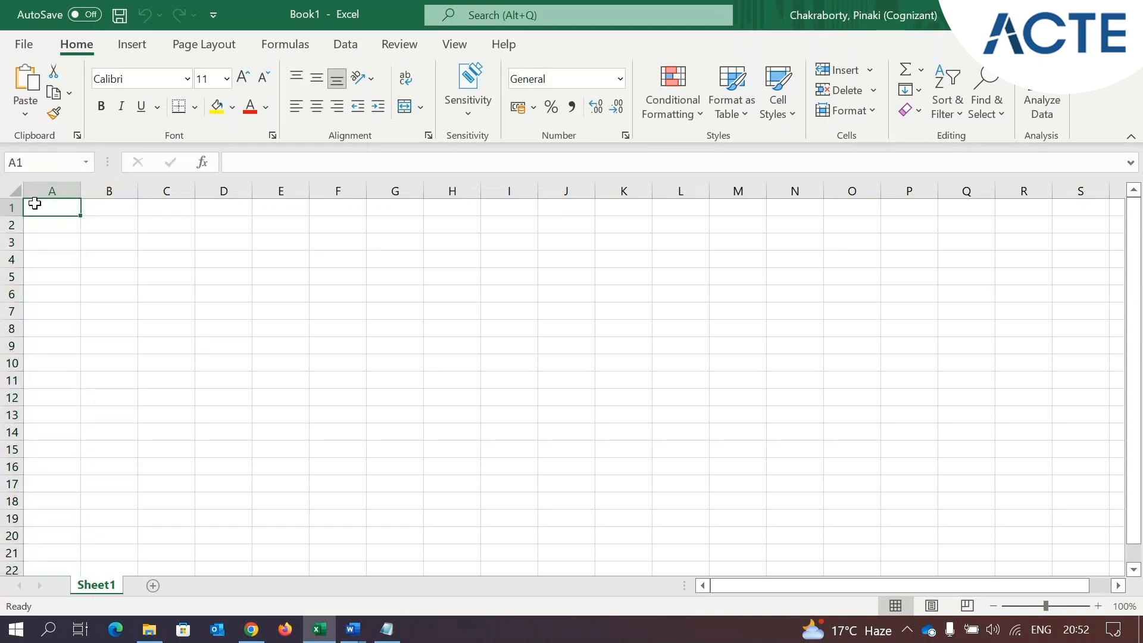
key(Right)
key(Left)
key(Right)
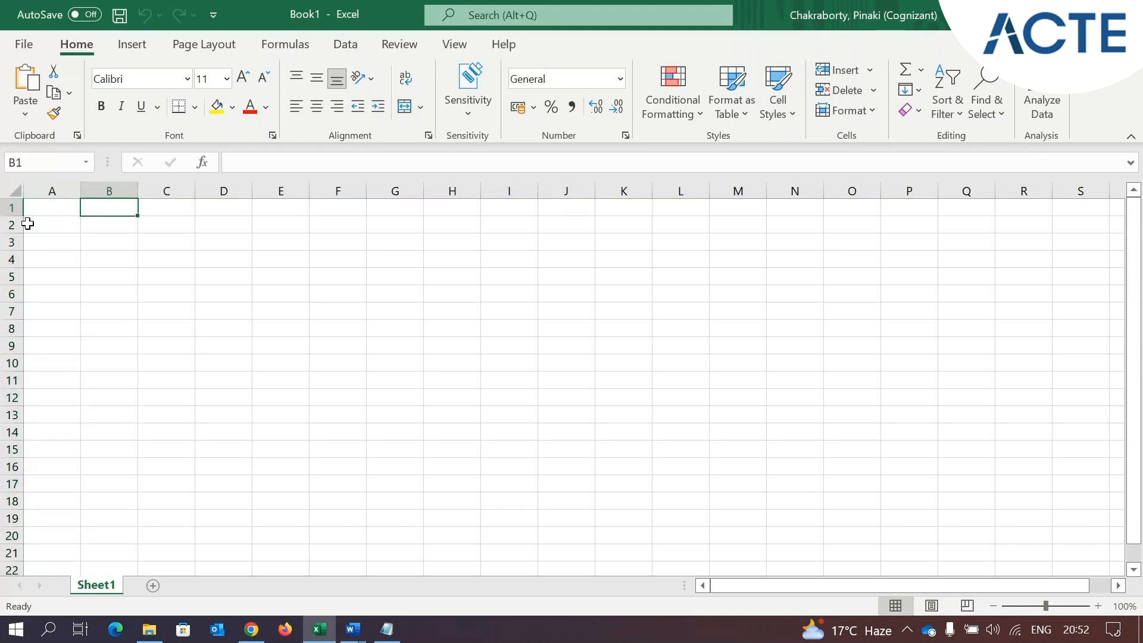
Highlight rows 2 and 3 of the blank worksheet alternately to point out individual records
click(12, 227)
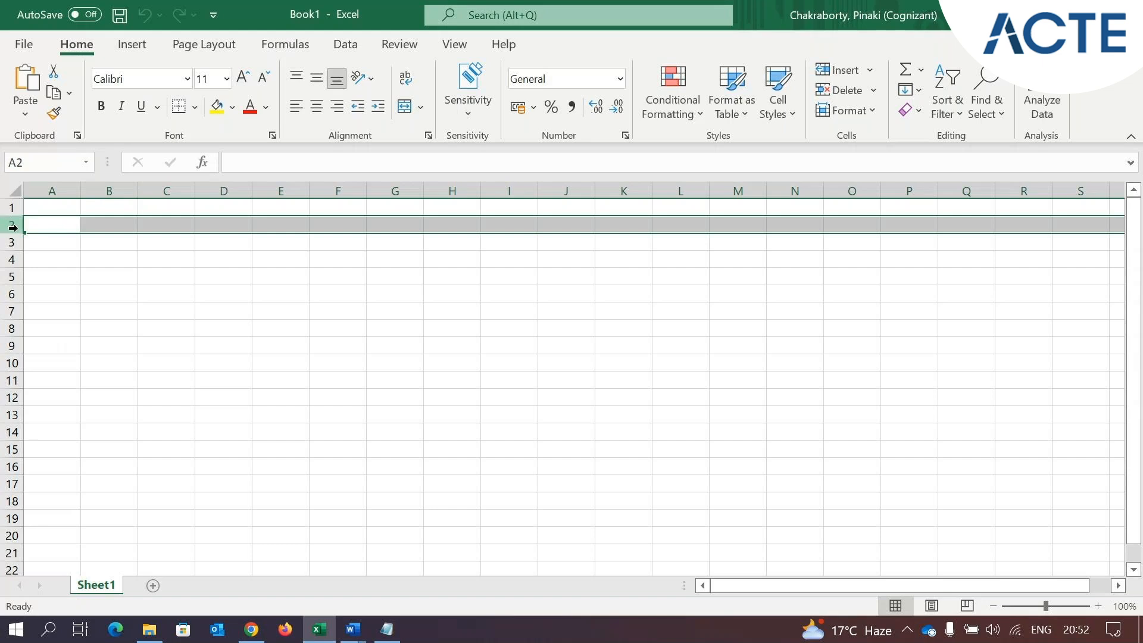
click(13, 241)
click(11, 226)
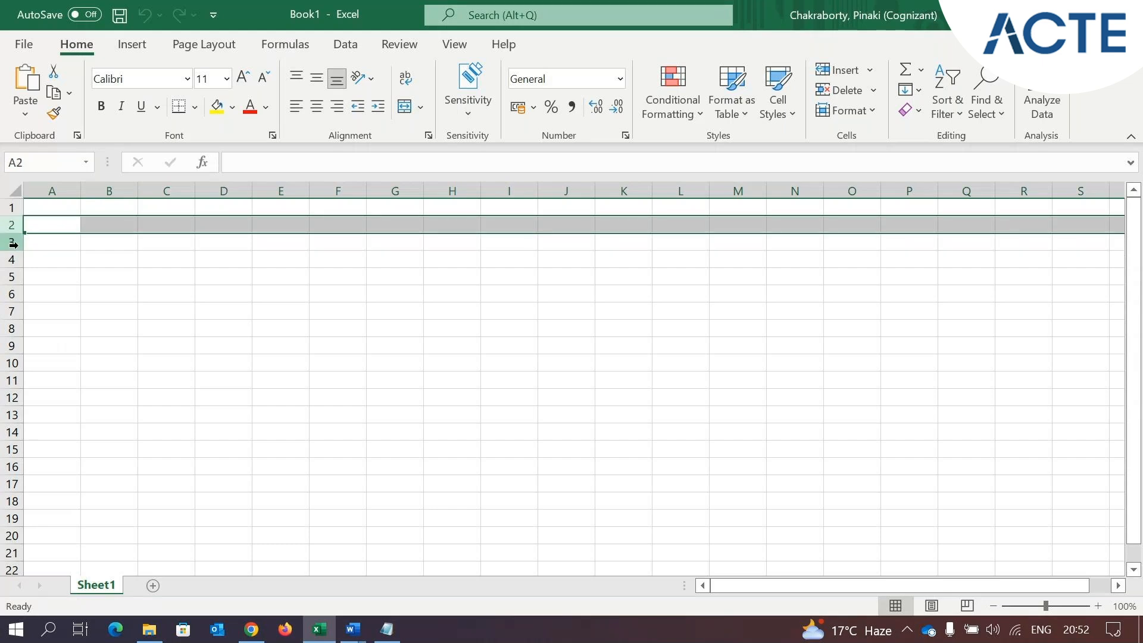
click(17, 243)
click(12, 225)
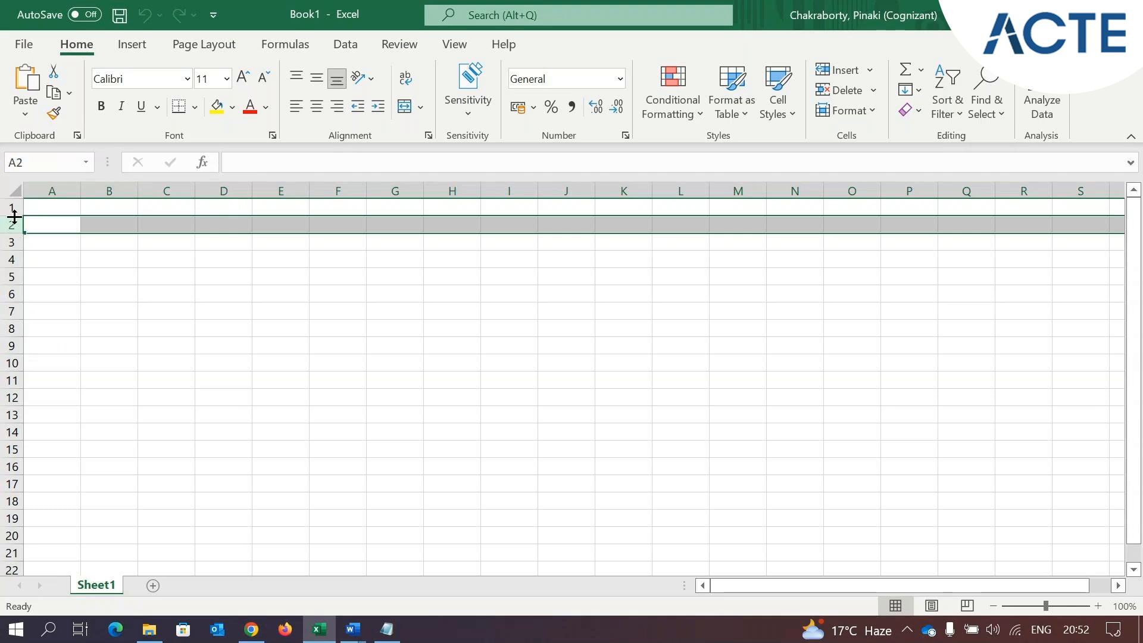
click(19, 269)
Compare the Record Name field on the Salesforce form with column A and rows 2 to 4 of the Excel worksheet
click(251, 629)
drag(147, 415, 218, 409)
click(319, 629)
click(42, 190)
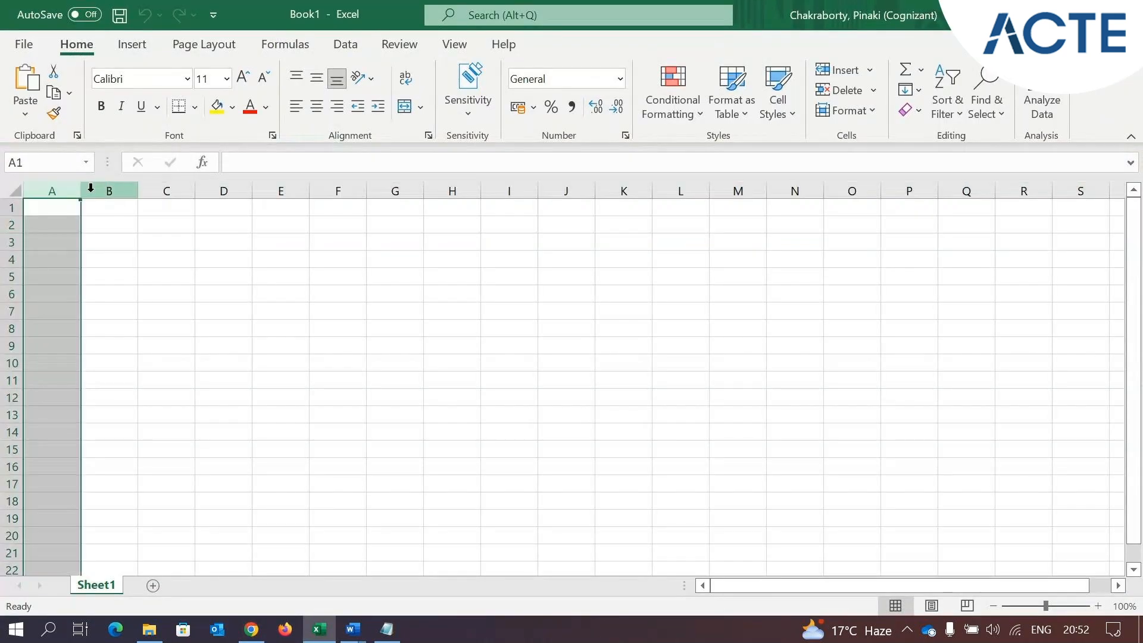
click(12, 224)
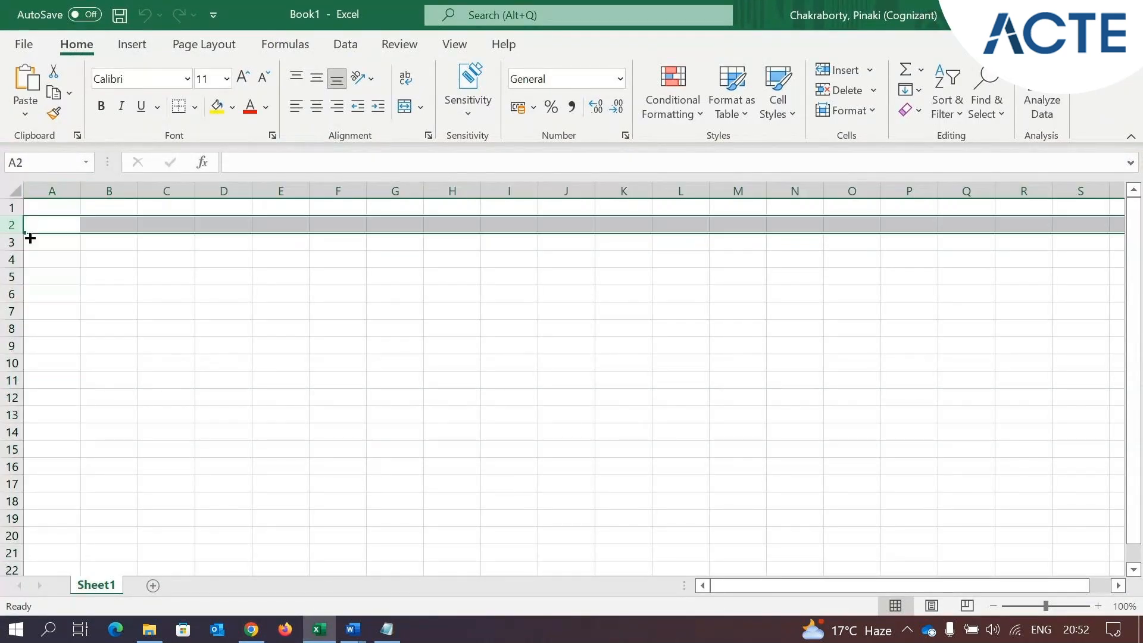
click(13, 243)
click(12, 260)
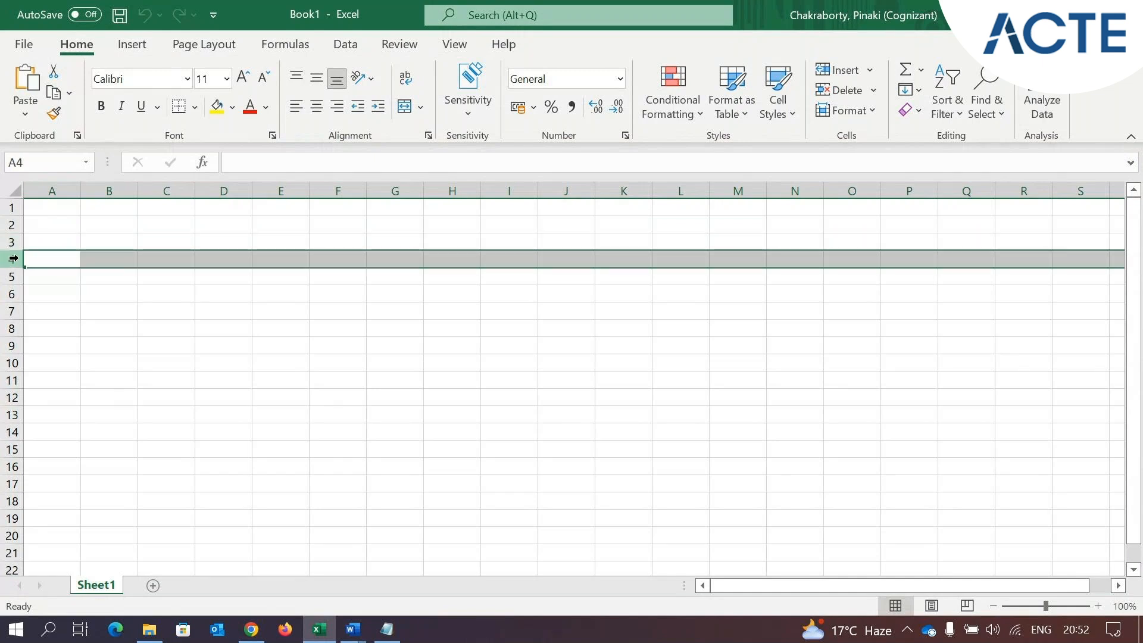
click(49, 189)
click(101, 189)
click(61, 188)
click(59, 189)
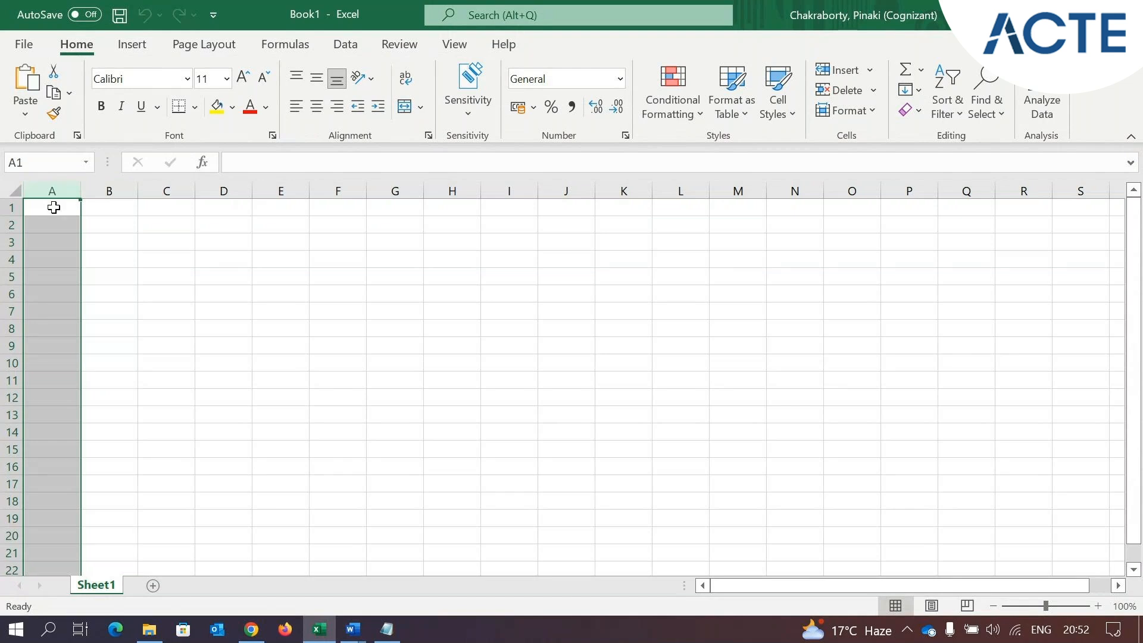
click(53, 207)
Switch back to the Salesforce custom object form and examine the example given for the Record Name field
click(251, 629)
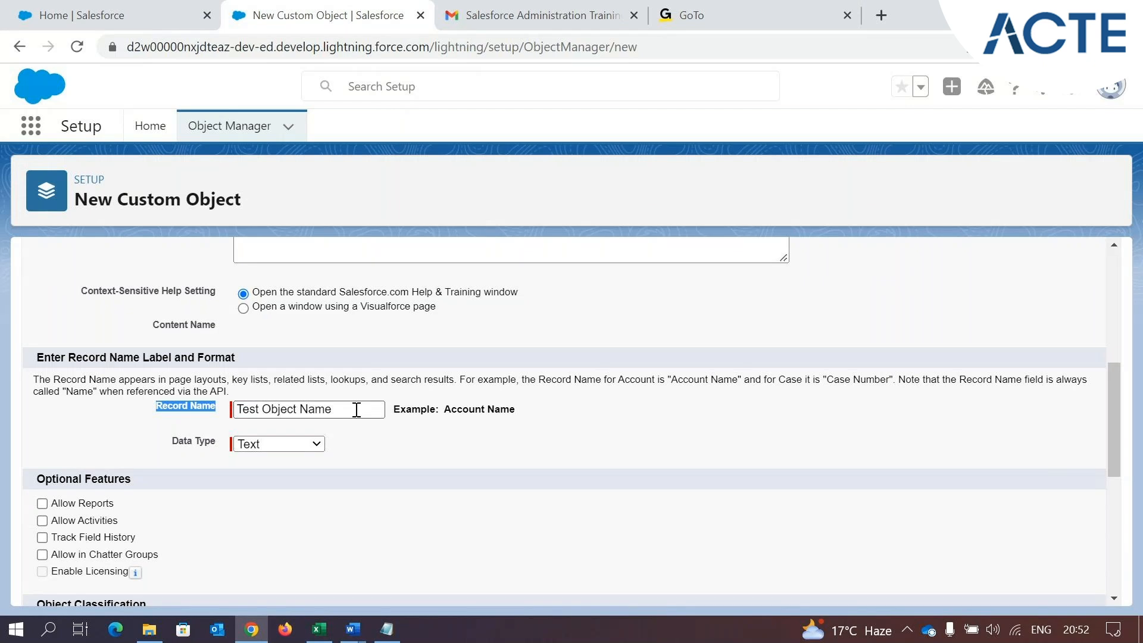
click(754, 424)
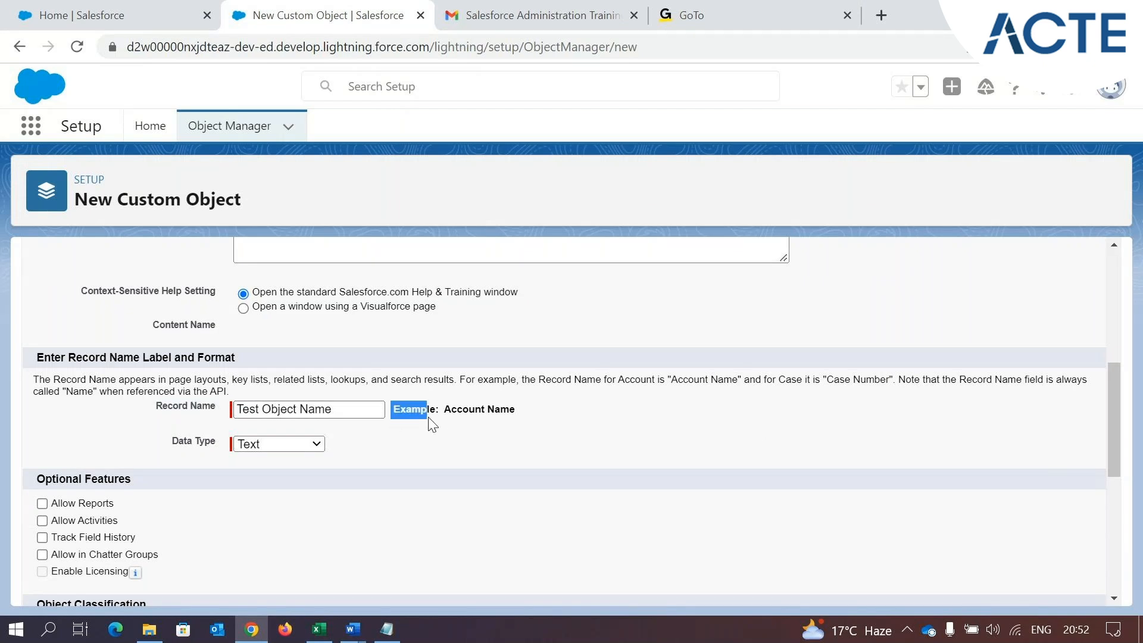
drag(444, 409, 487, 408)
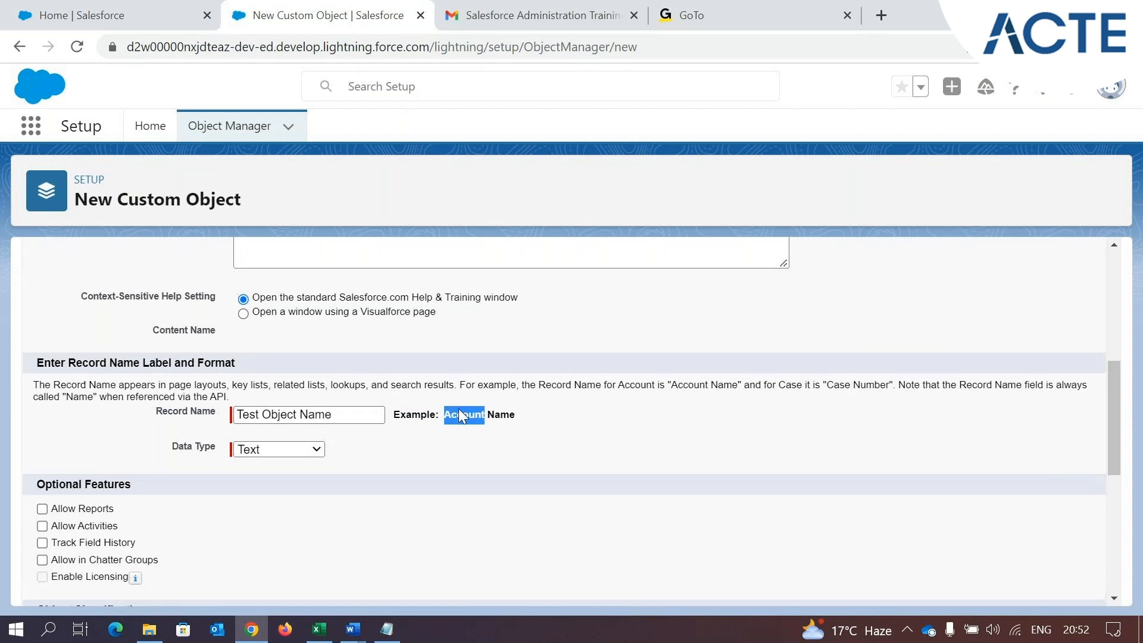
Compare the Label field's Test Object text with the Record Name field and its Account Name example
scroll(458, 408, up, 5)
click(305, 323)
drag(306, 324, 232, 322)
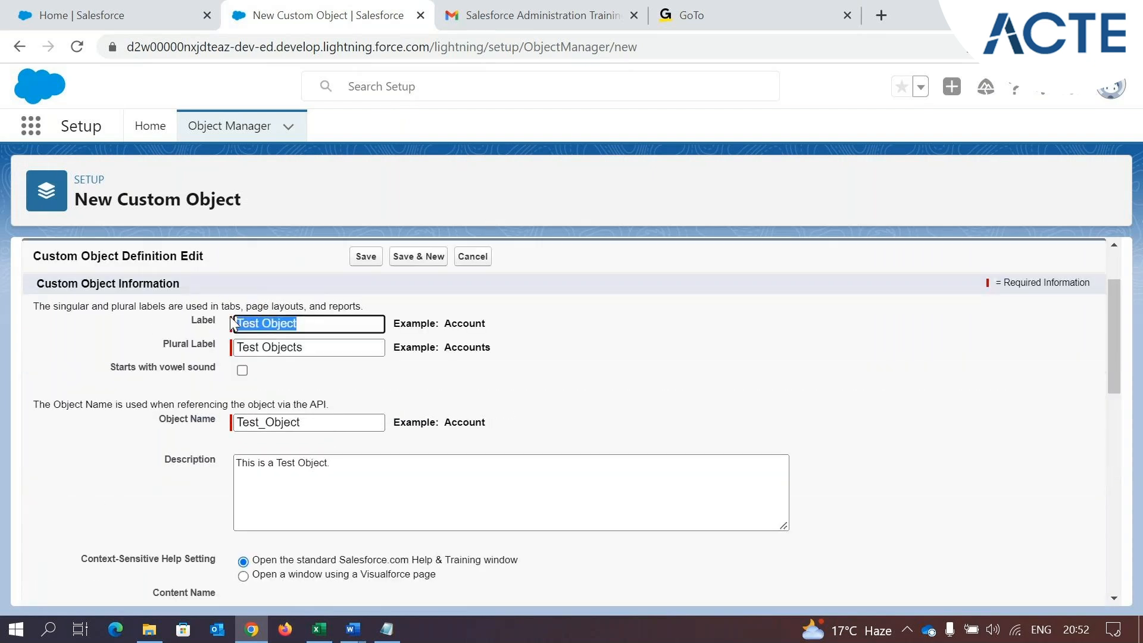
scroll(441, 413, down, 5)
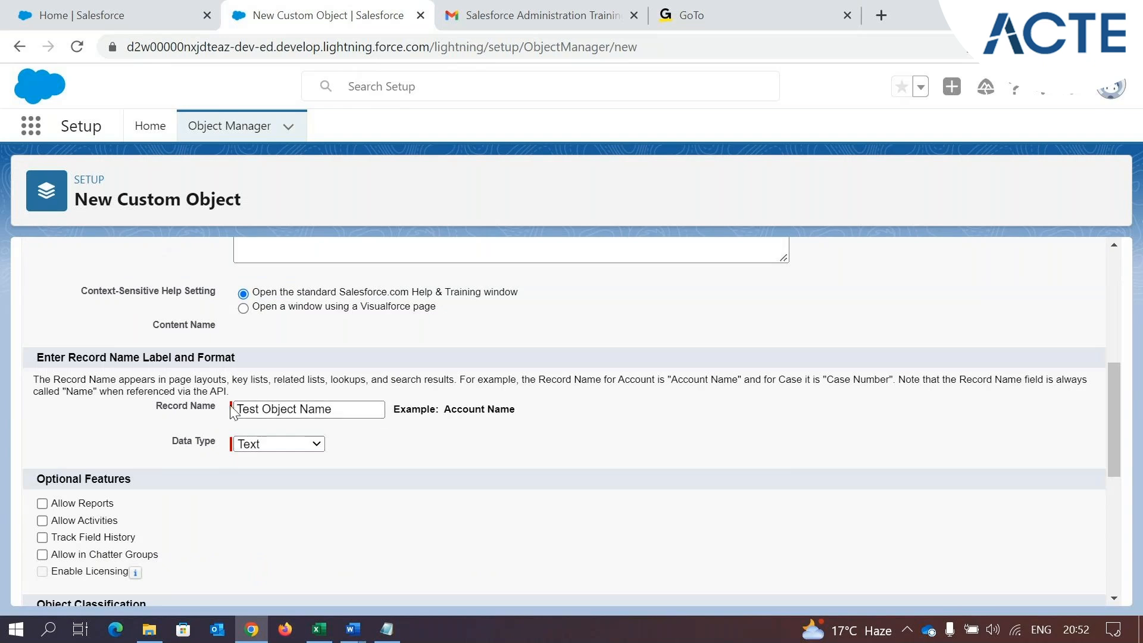
double_click(501, 408)
click(342, 407)
drag(343, 406, 299, 409)
drag(561, 411, 395, 421)
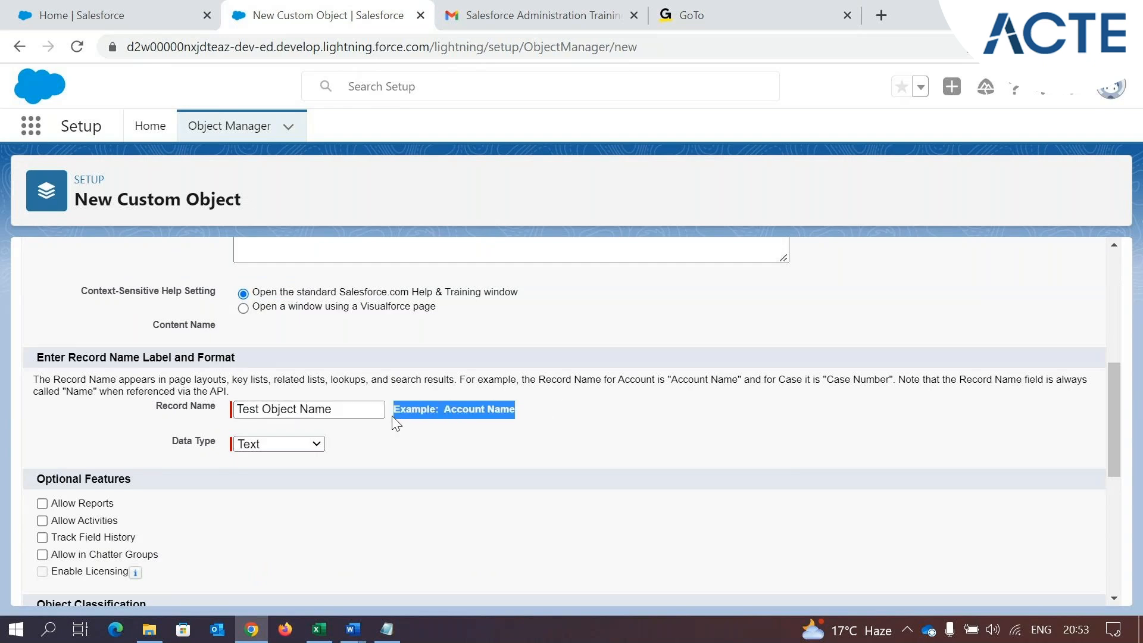
mouse_move(206, 410)
mouse_down()
mouse_move(202, 421)
mouse_move(221, 422)
mouse_up()
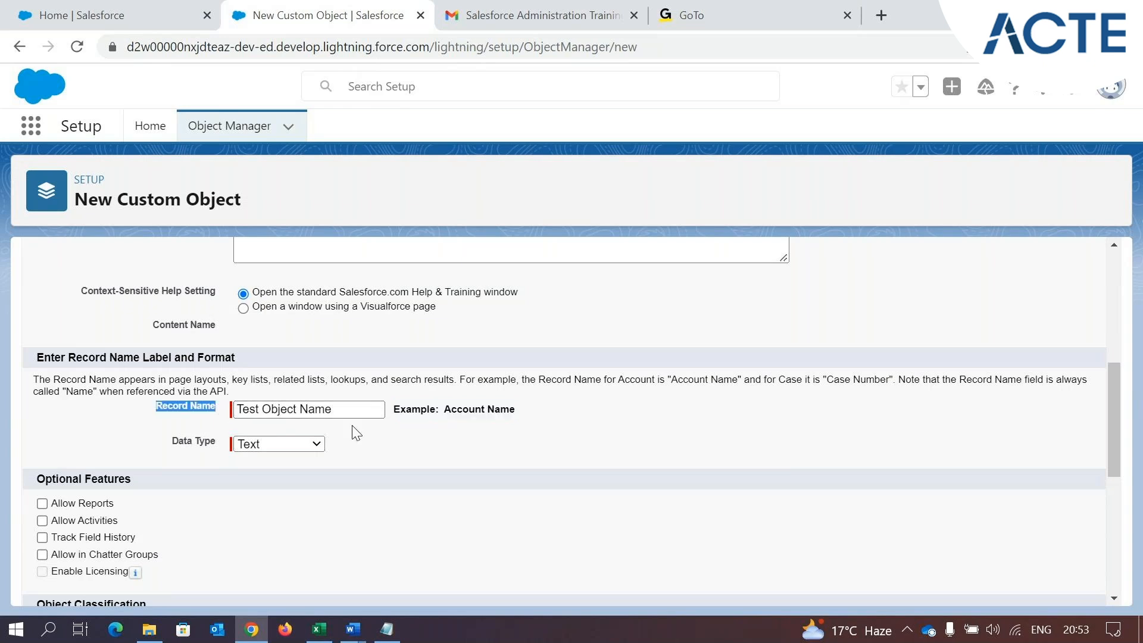
click(557, 423)
Examine the Data Type options and the optional features, object classification, deployment and search settings of the custom object form
drag(154, 456, 219, 454)
click(259, 444)
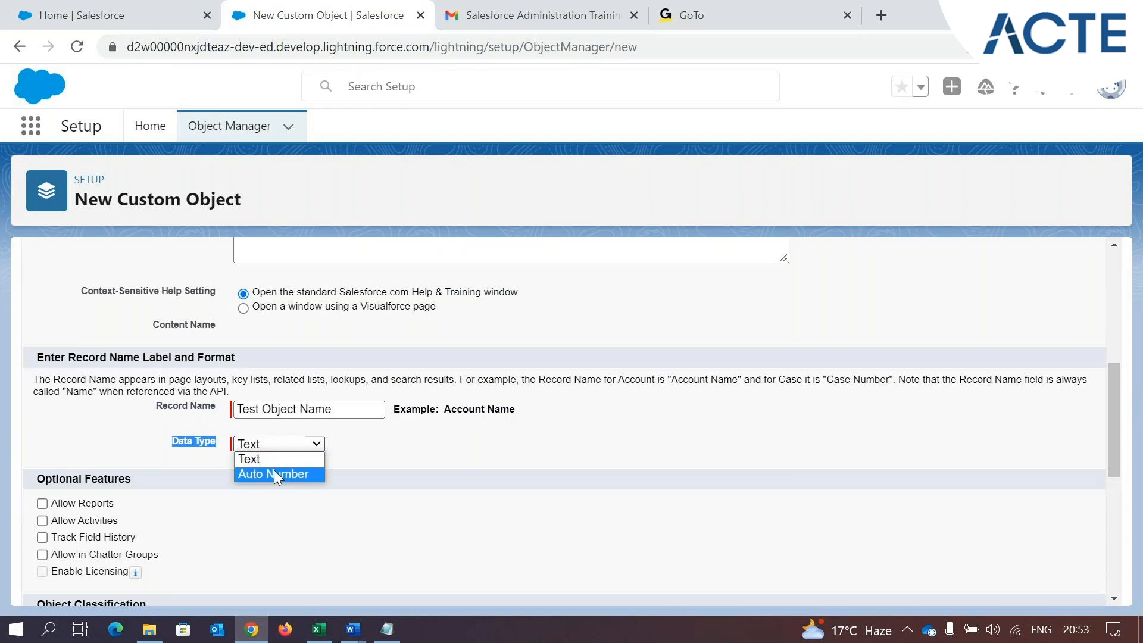
click(381, 465)
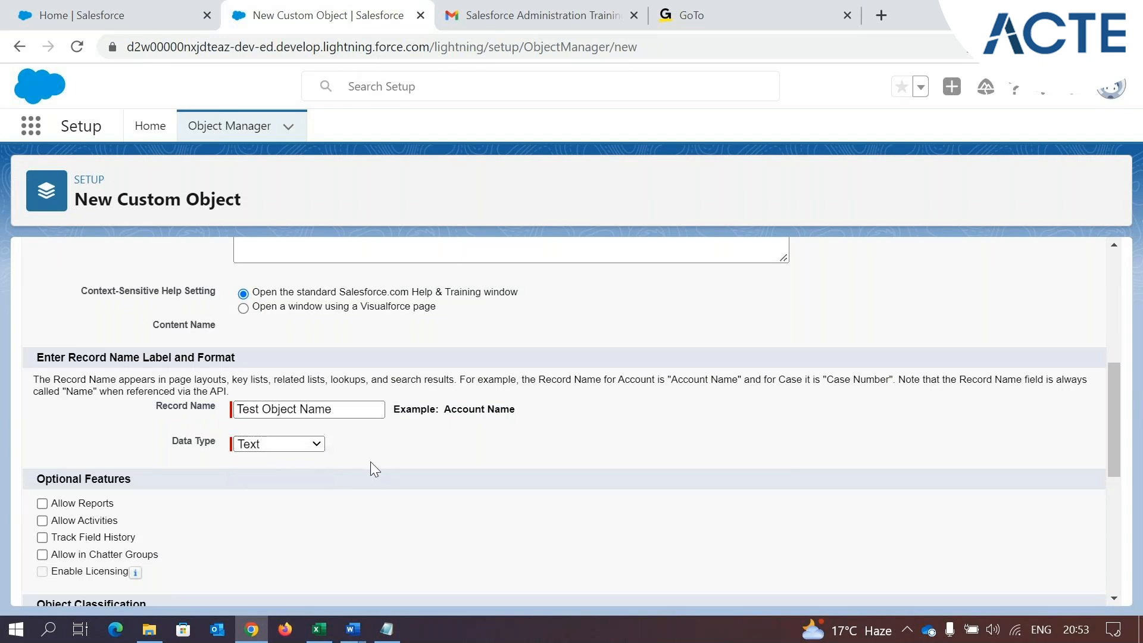
scroll(370, 465, down, 2)
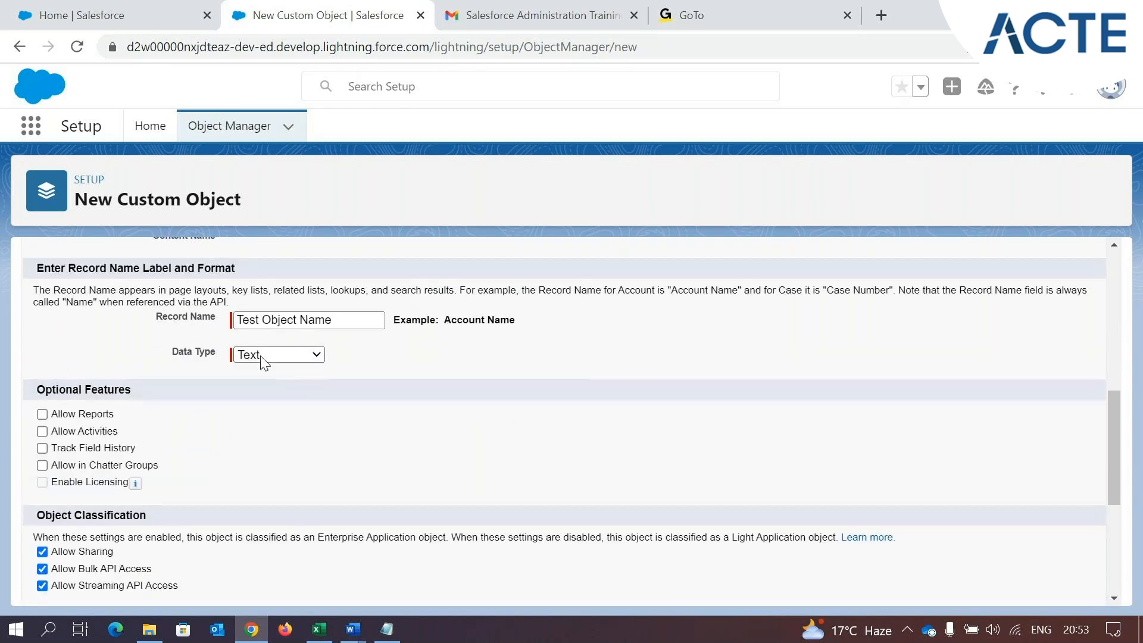
scroll(259, 375, down, 2)
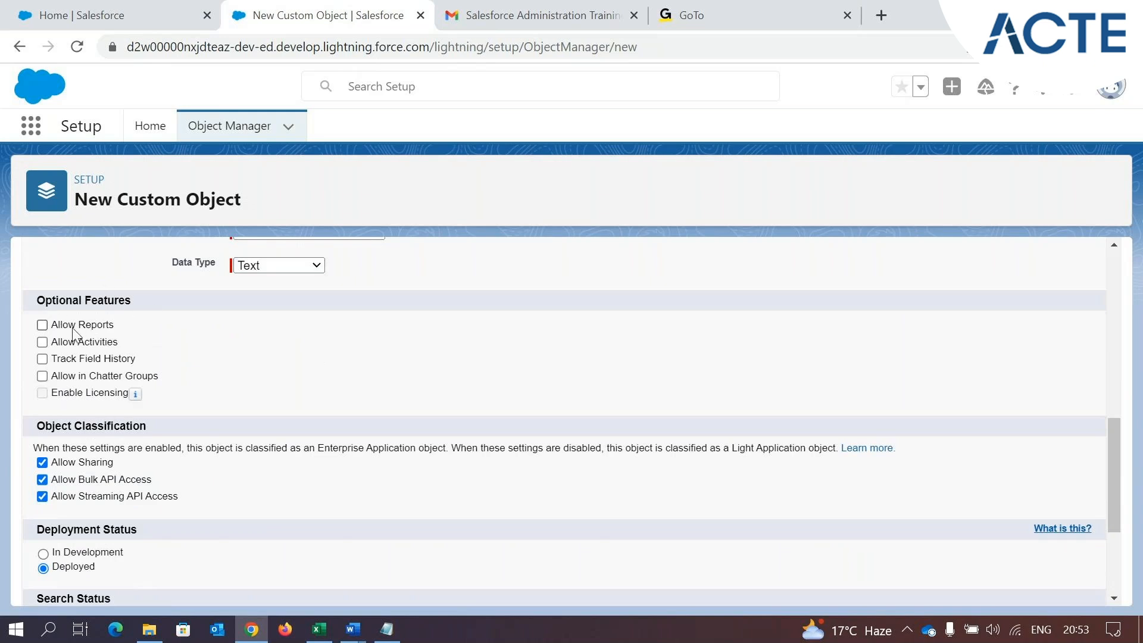
scroll(54, 336, down, 3)
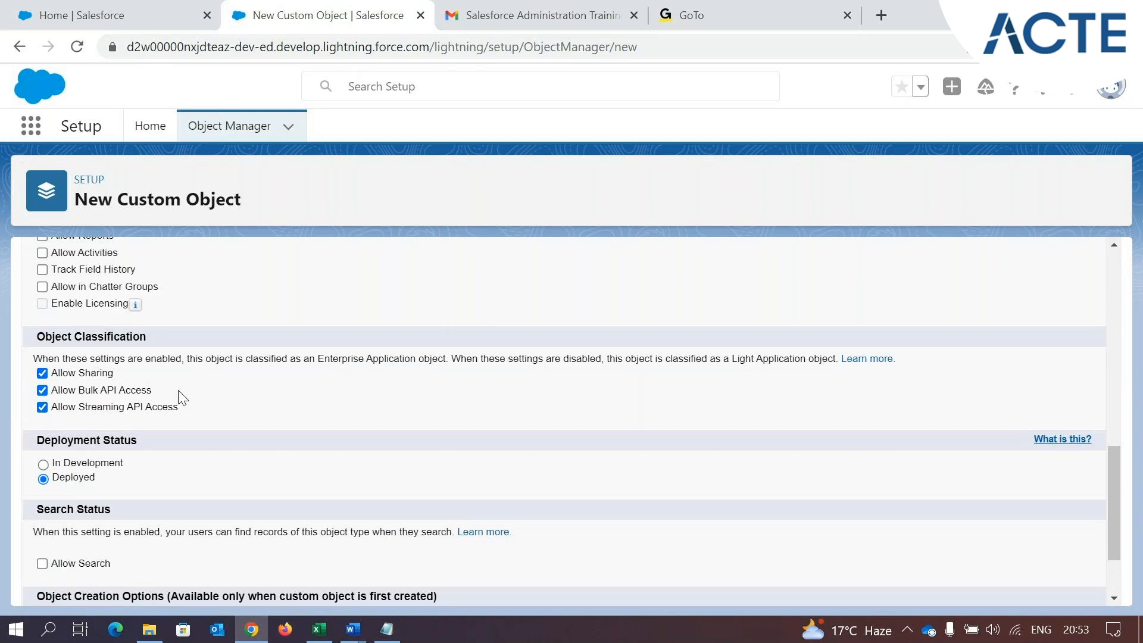
scroll(181, 397, down, 3)
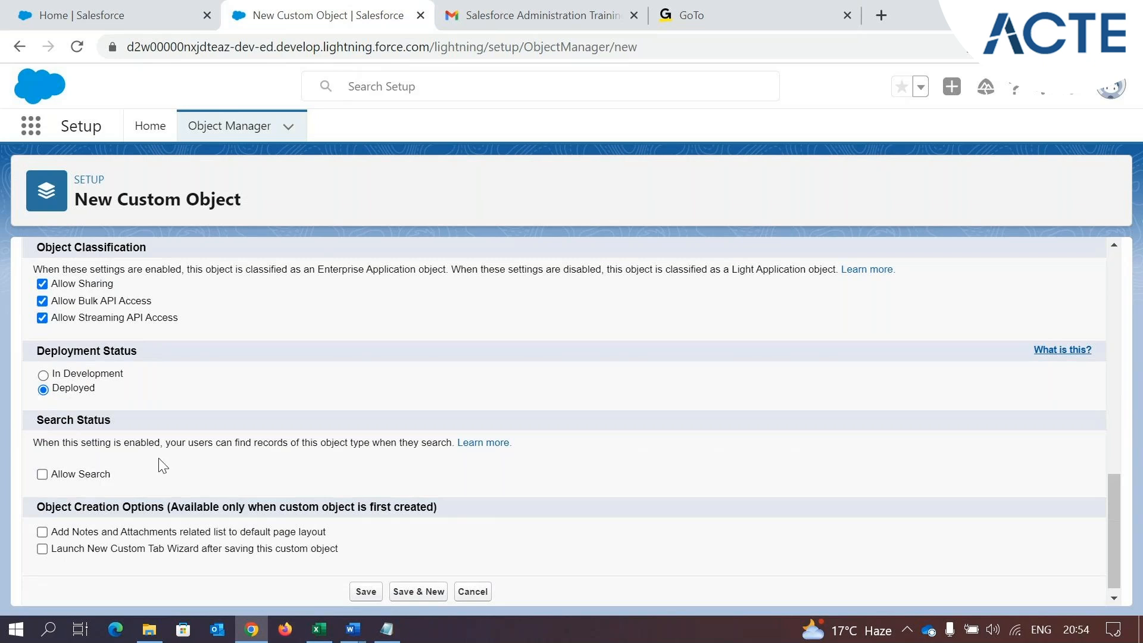
Switch to the Salesforce Home page and open the global search to point out where records are searched
click(122, 9)
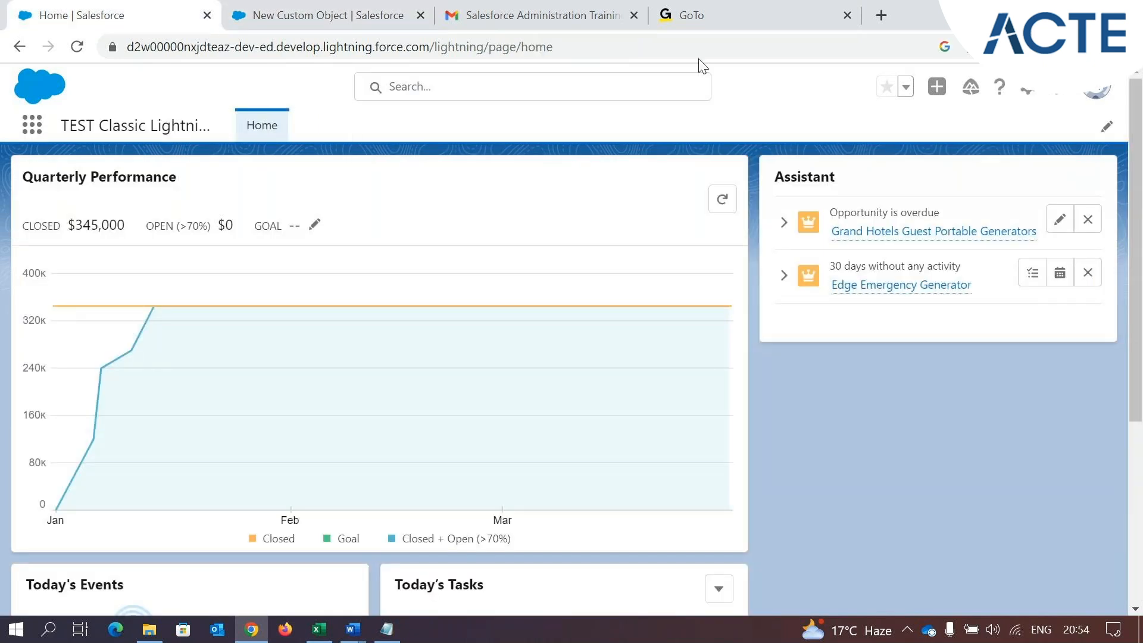
click(433, 86)
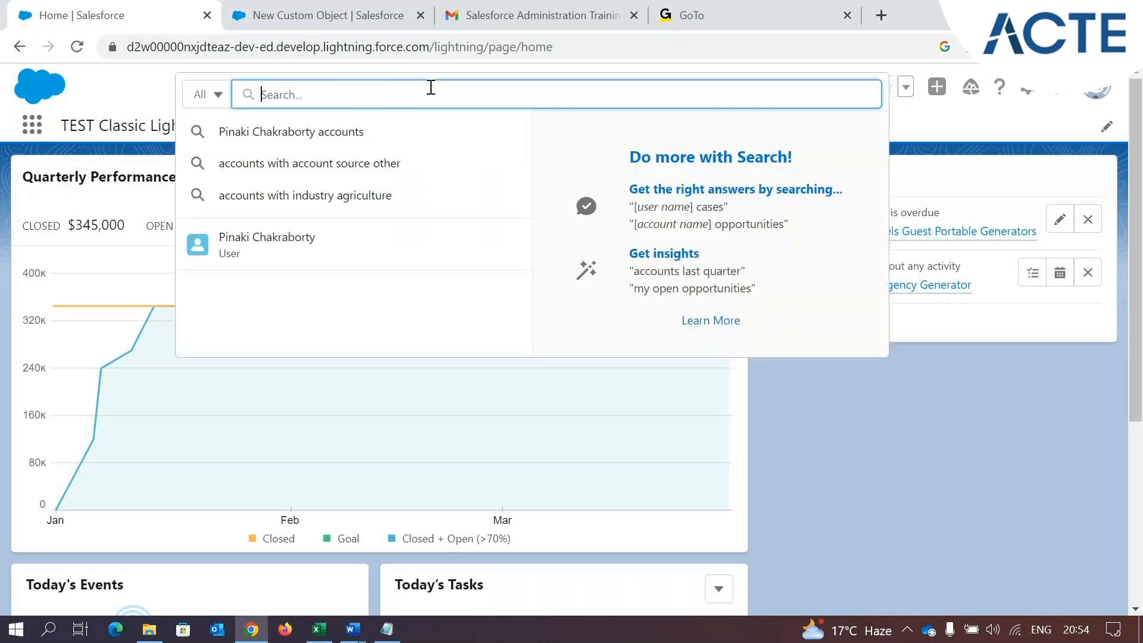
click(151, 91)
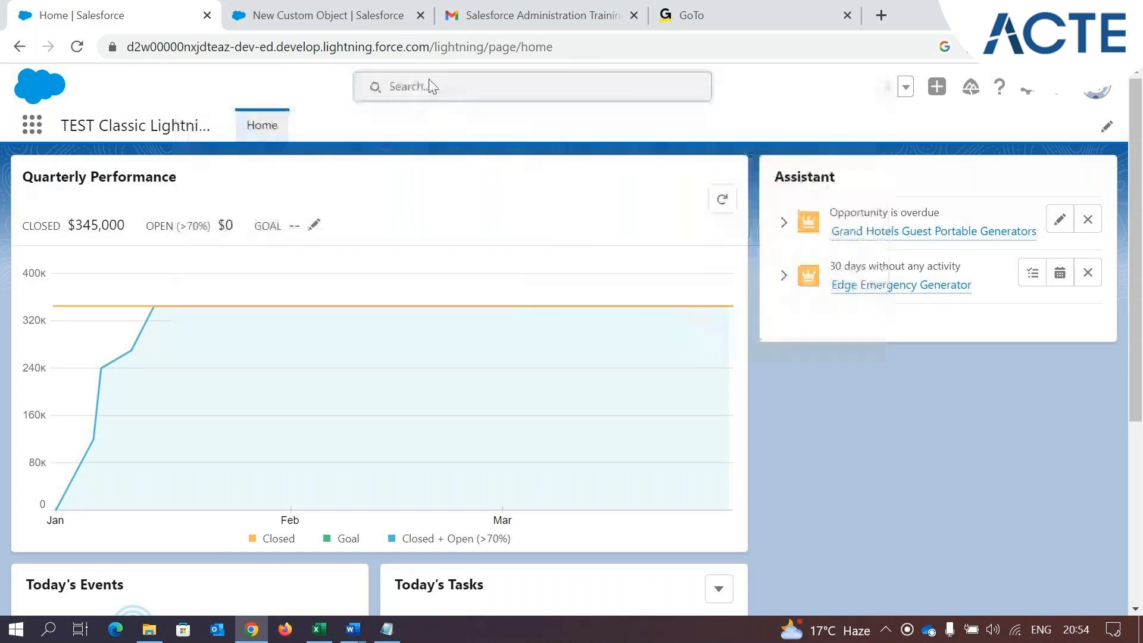
click(431, 86)
click(154, 87)
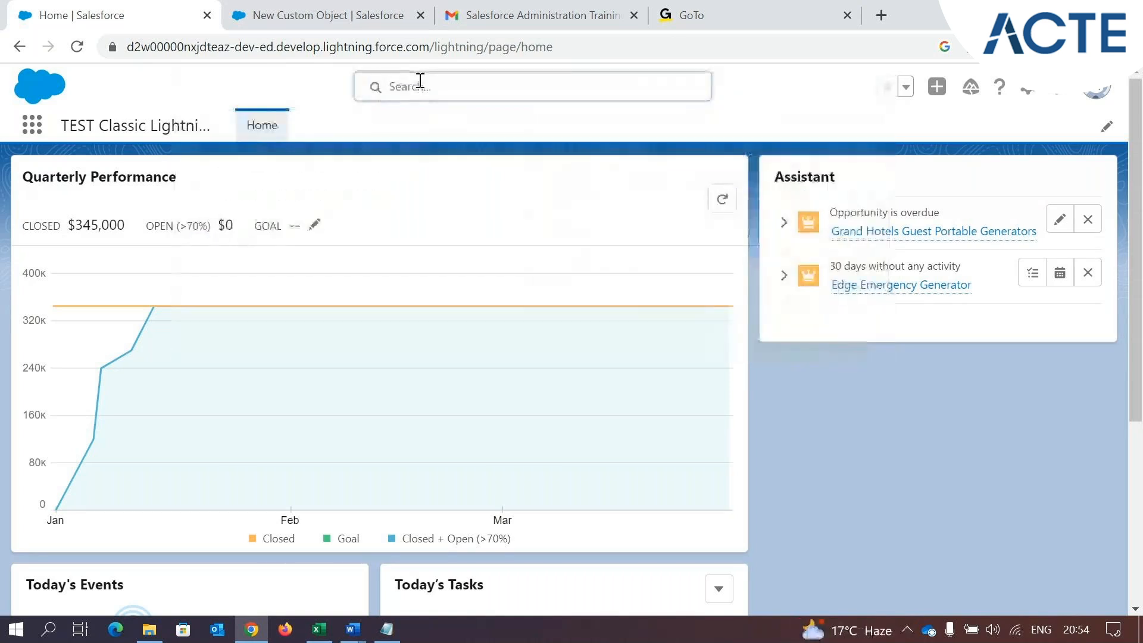
Enable Allow Search on the custom object form and relate it to the Home page's global search
click(270, 7)
click(41, 474)
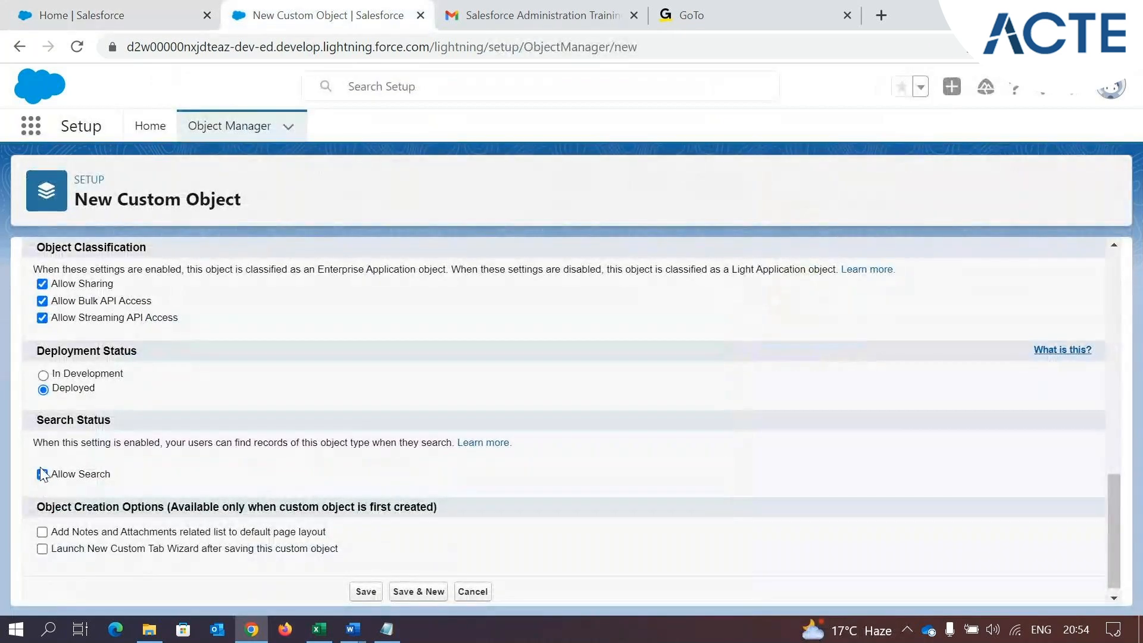
click(109, 7)
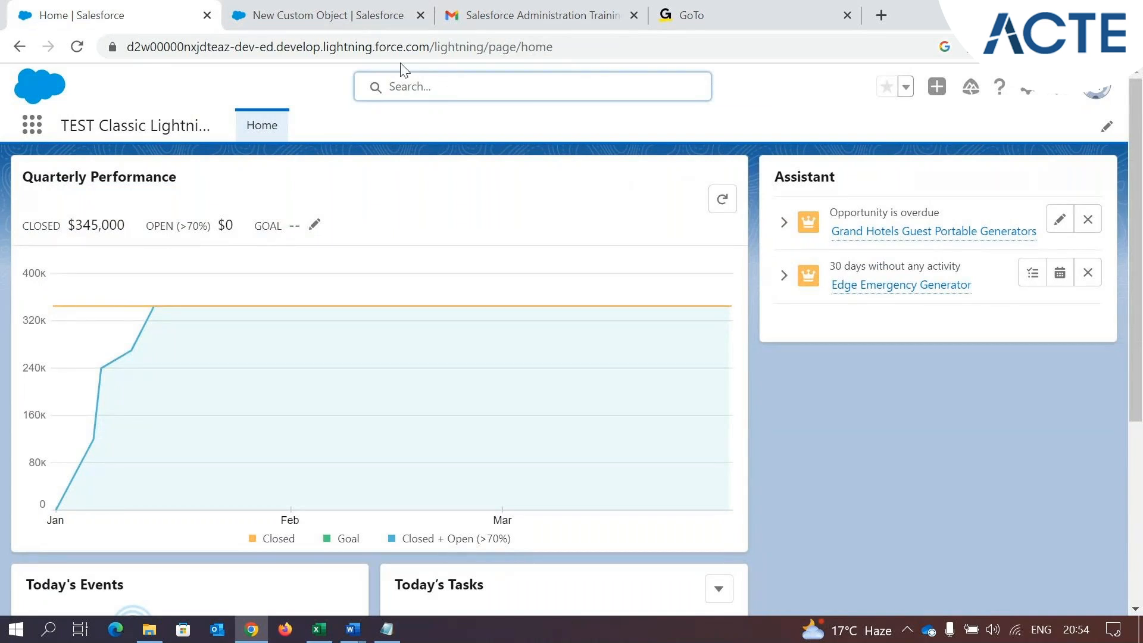
click(334, 15)
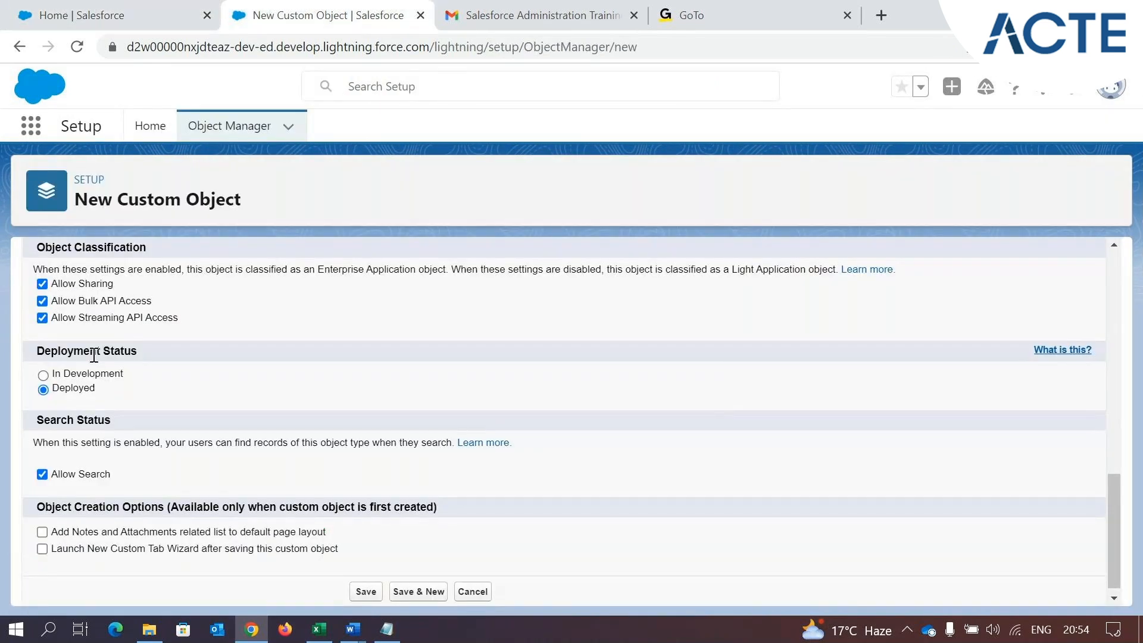
Highlight the Search Status description and compare the Allow Search setting with the global search on the Home page
drag(34, 445, 440, 441)
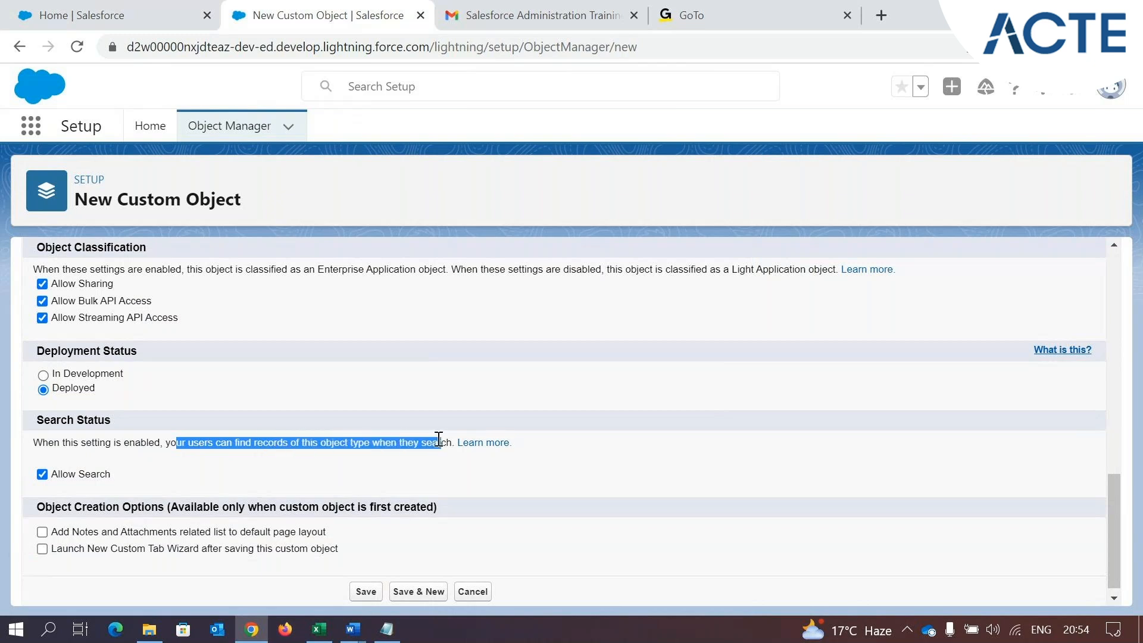
click(40, 7)
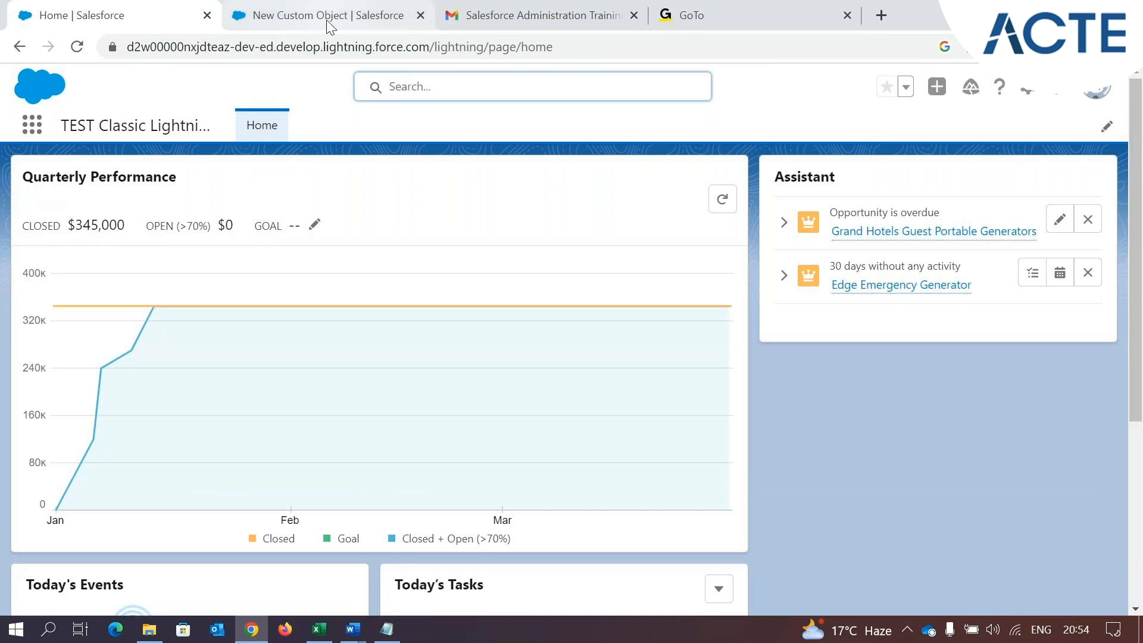
click(409, 87)
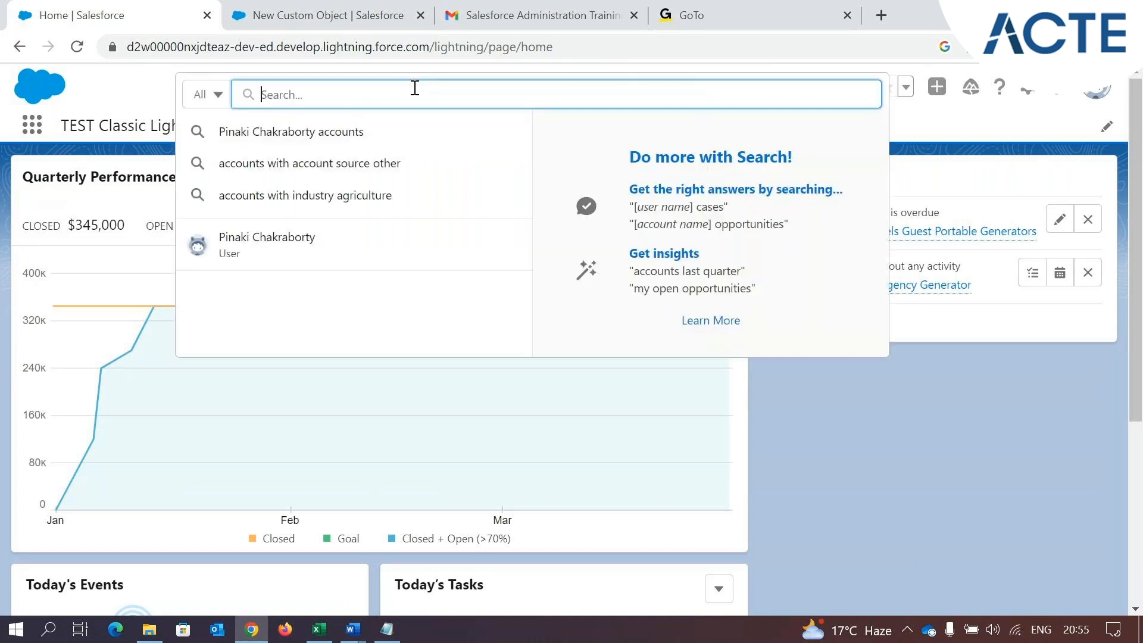
click(127, 97)
click(312, 16)
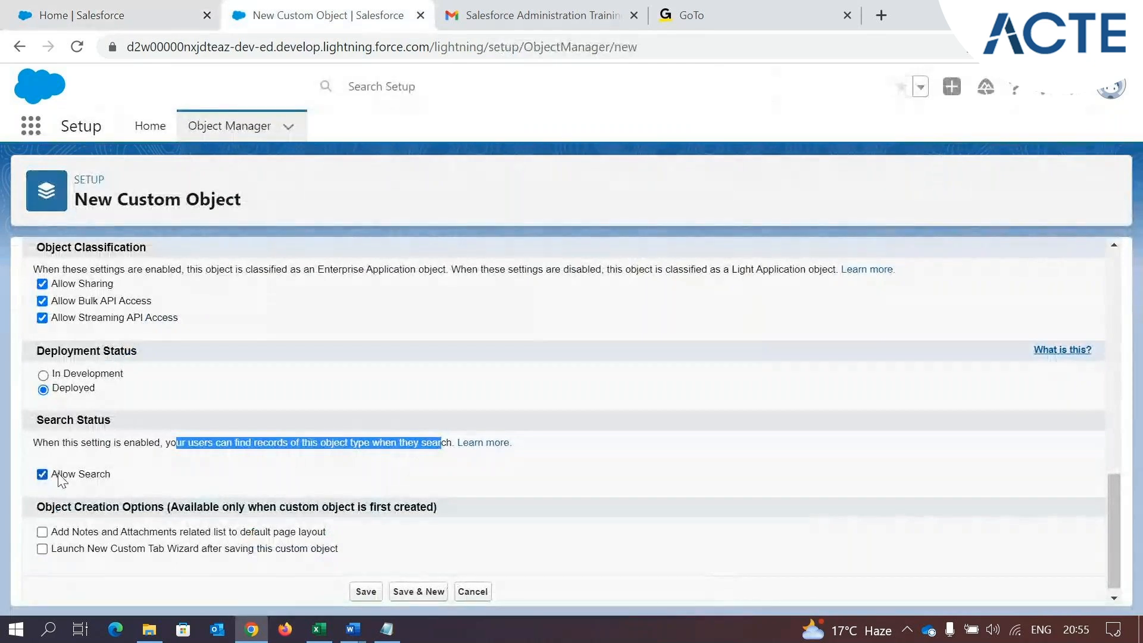
click(113, 16)
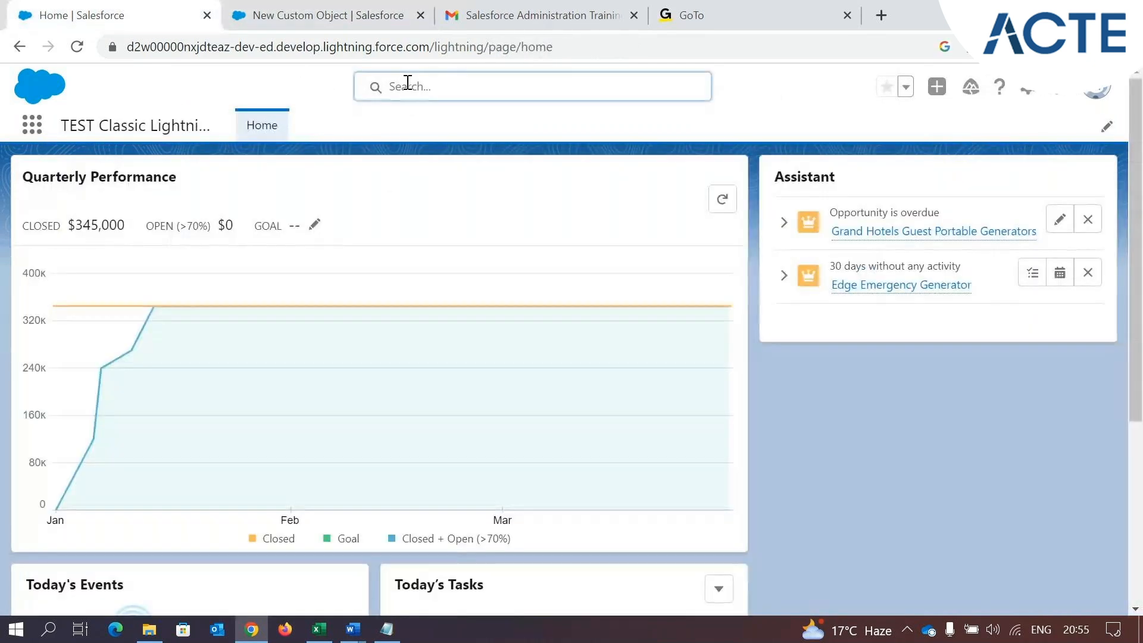
click(352, 14)
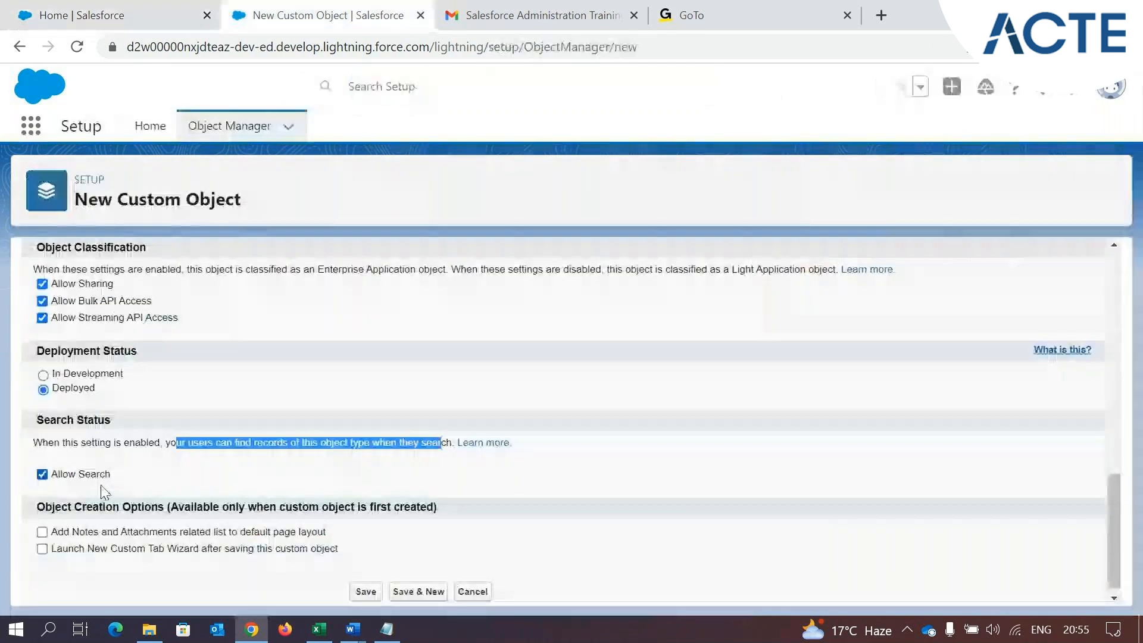
Enable adding the Notes and Attachments related list and launching the New Custom Tab Wizard, and save the custom object
scroll(77, 493, down, 1)
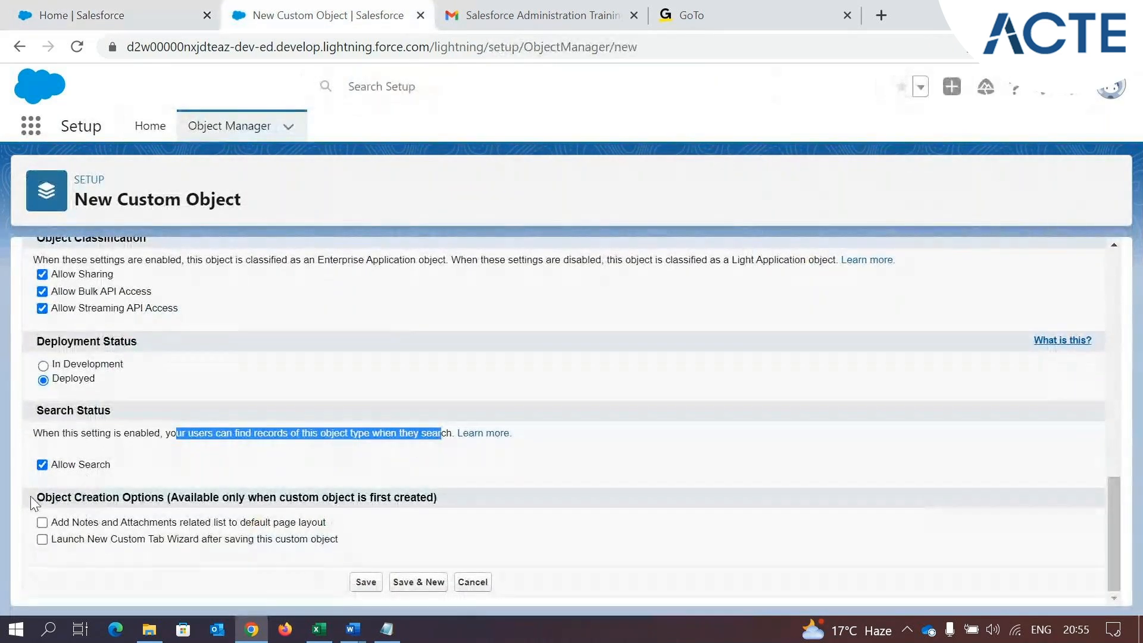
drag(30, 495, 183, 497)
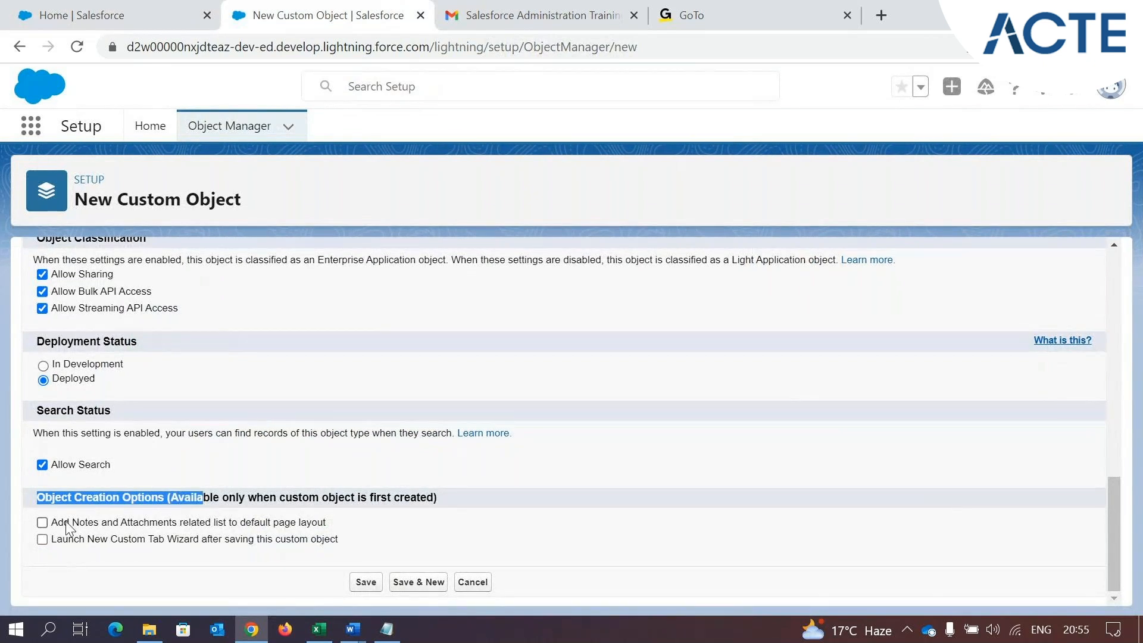
click(42, 522)
click(42, 540)
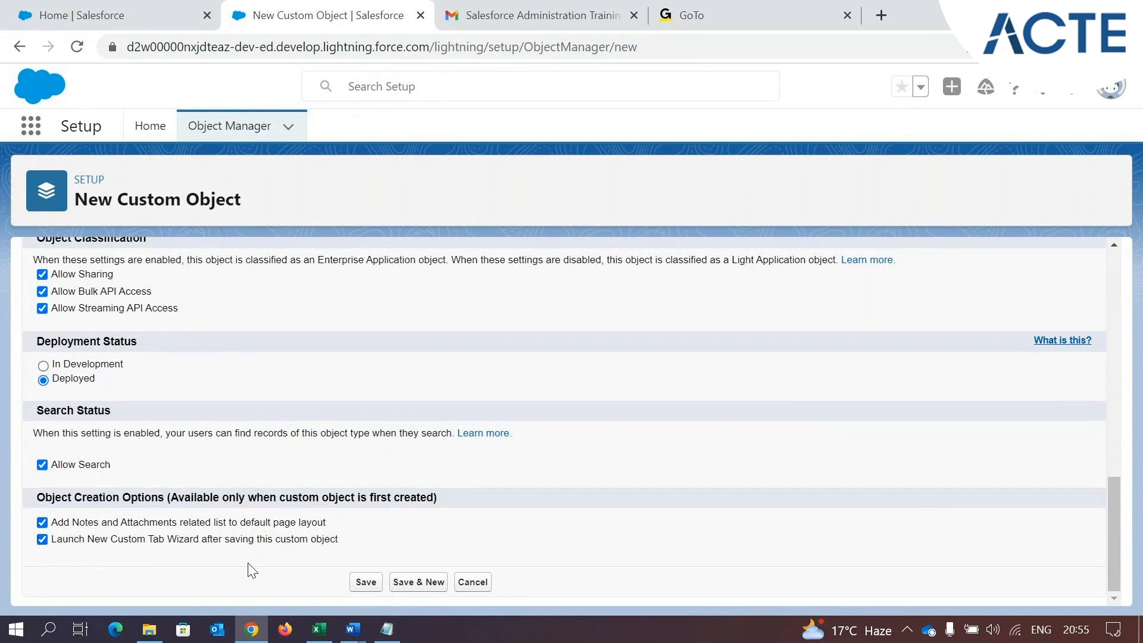
click(365, 583)
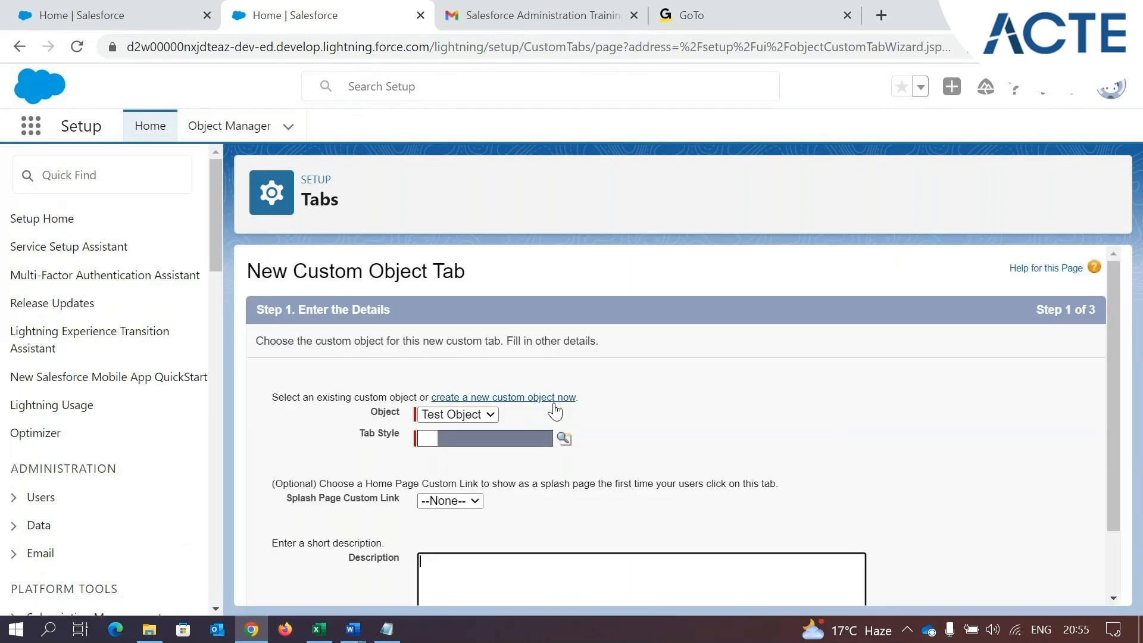
Choose Test Object as the object for the new custom tab and highlight the Tab Style field label
scroll(378, 357, down, 2)
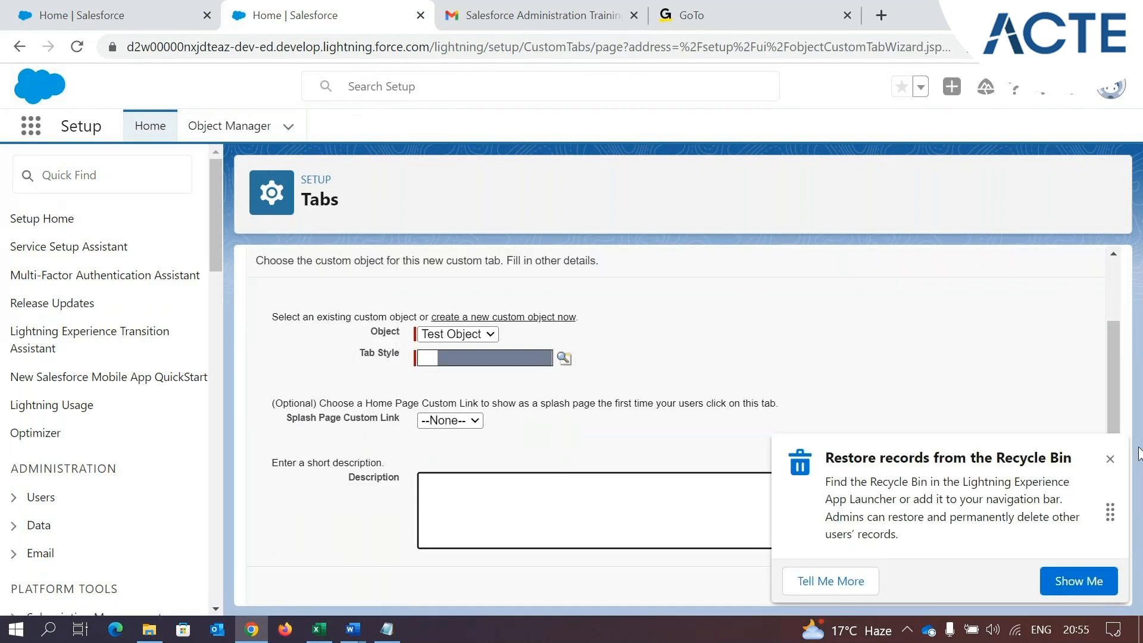
click(328, 410)
scroll(322, 411, up, 2)
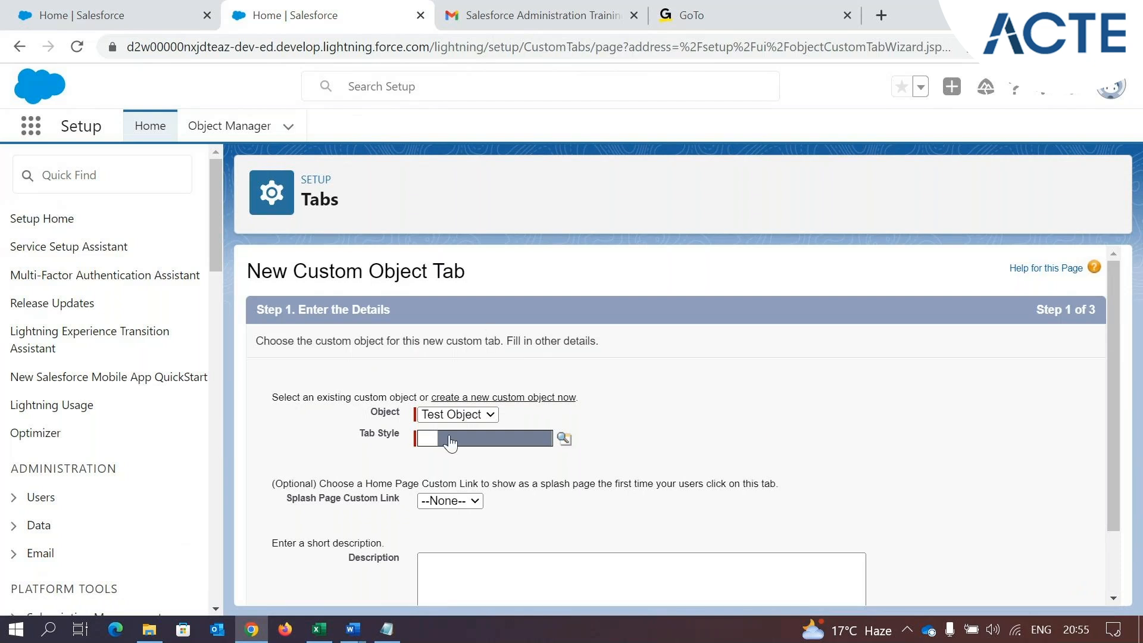
click(457, 415)
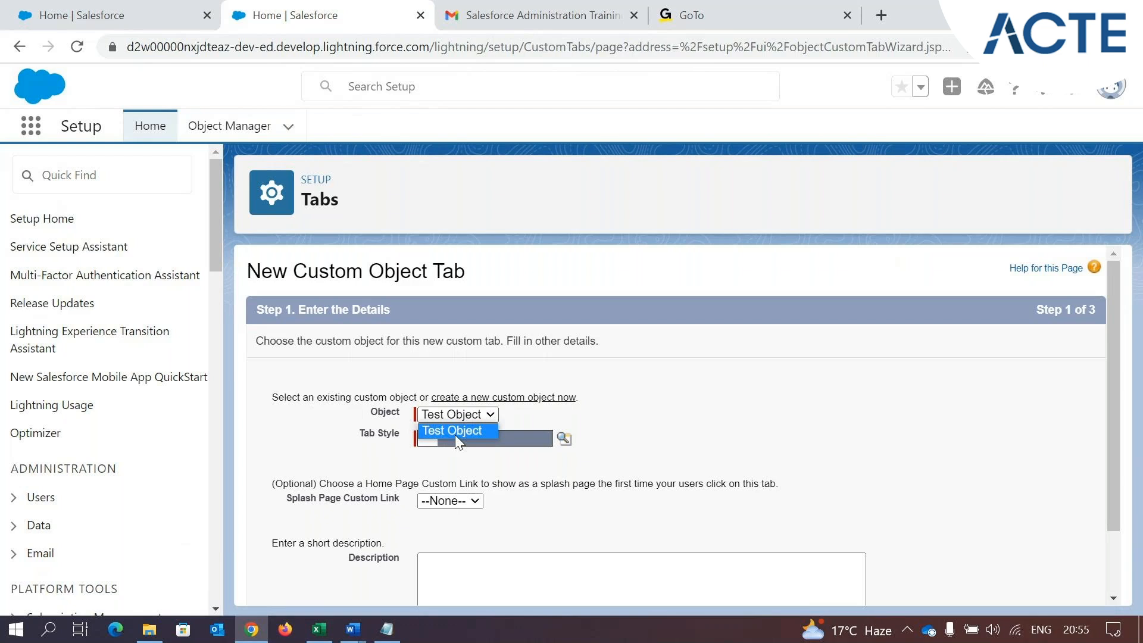
click(455, 433)
drag(355, 435, 402, 447)
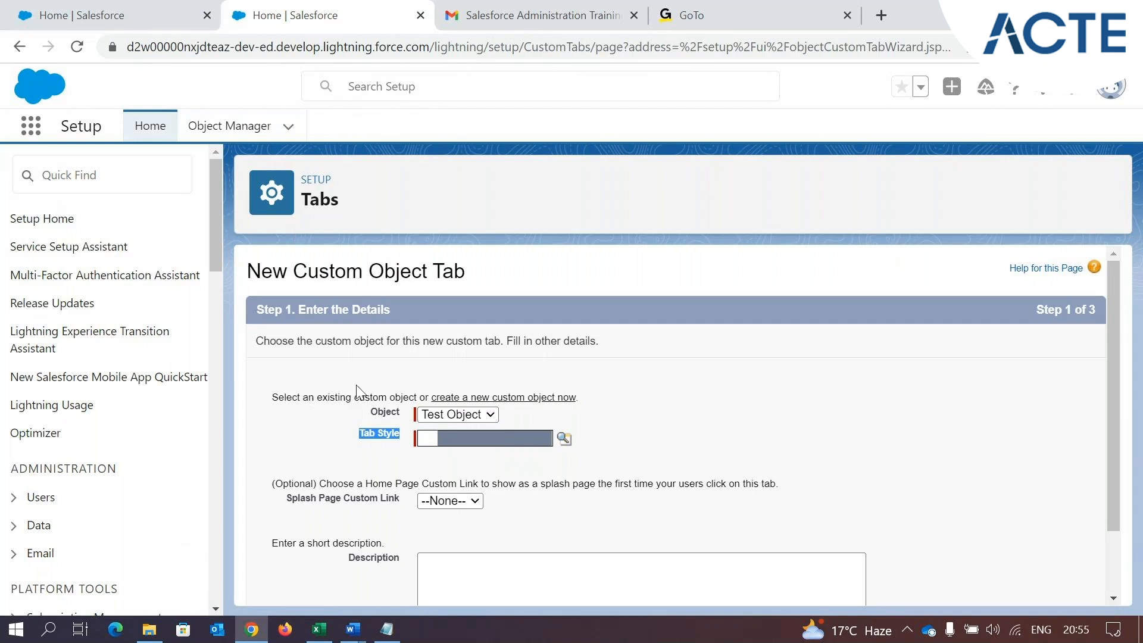
Find and open the Sales app from the Salesforce Home page and show its Accounts list
click(107, 2)
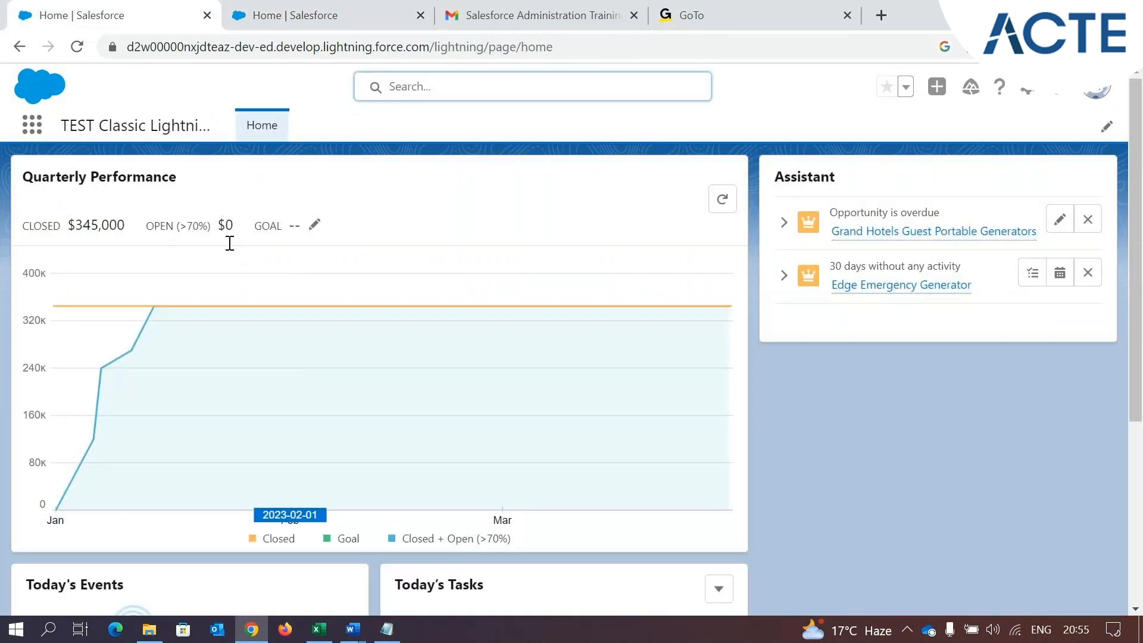
click(28, 130)
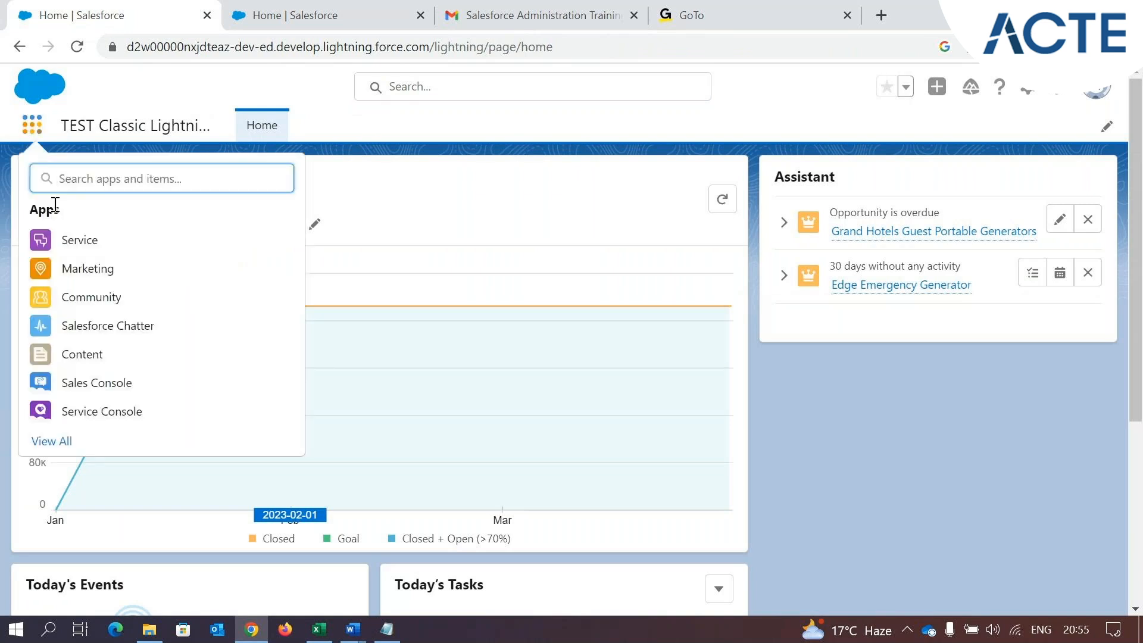
text(sa)
click(130, 310)
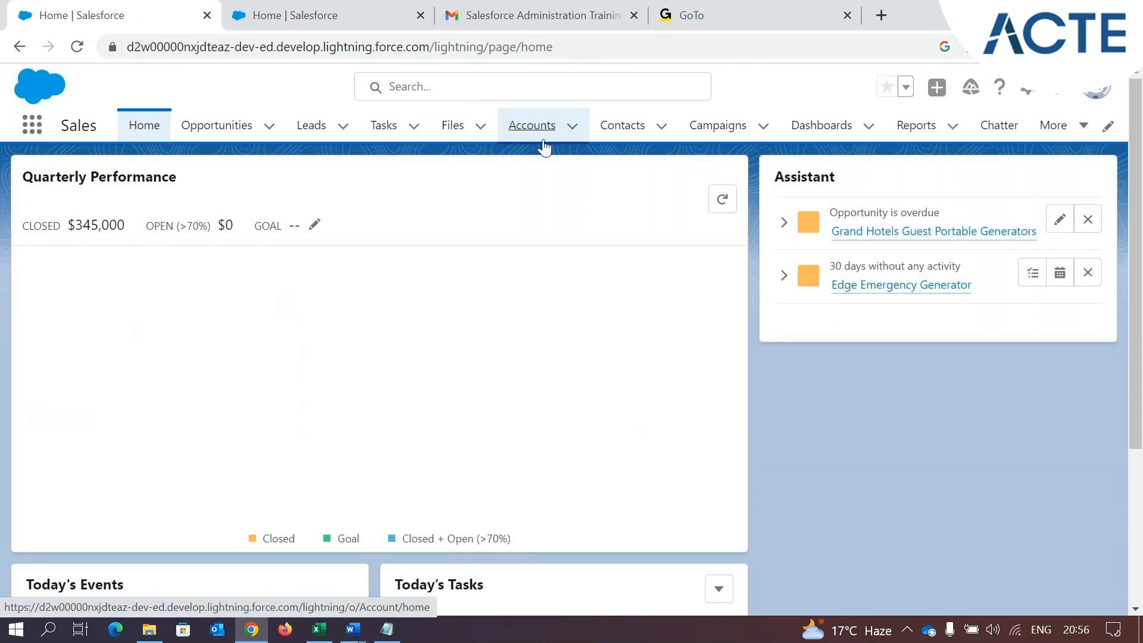
click(536, 128)
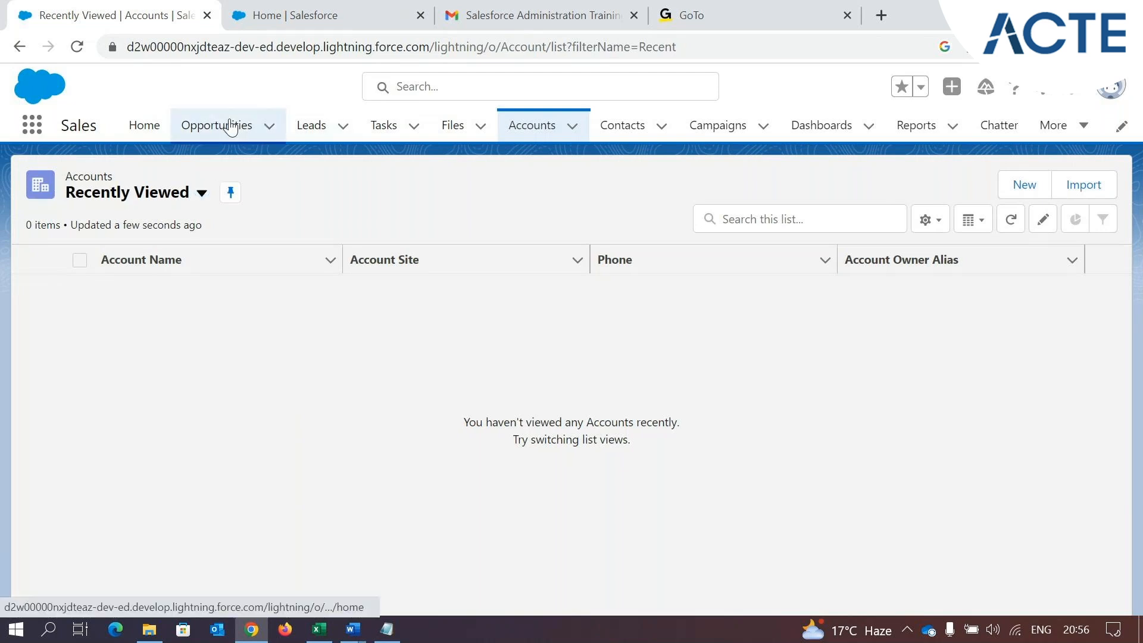
Show the Opportunities list and the Leads list in the Sales app
click(219, 135)
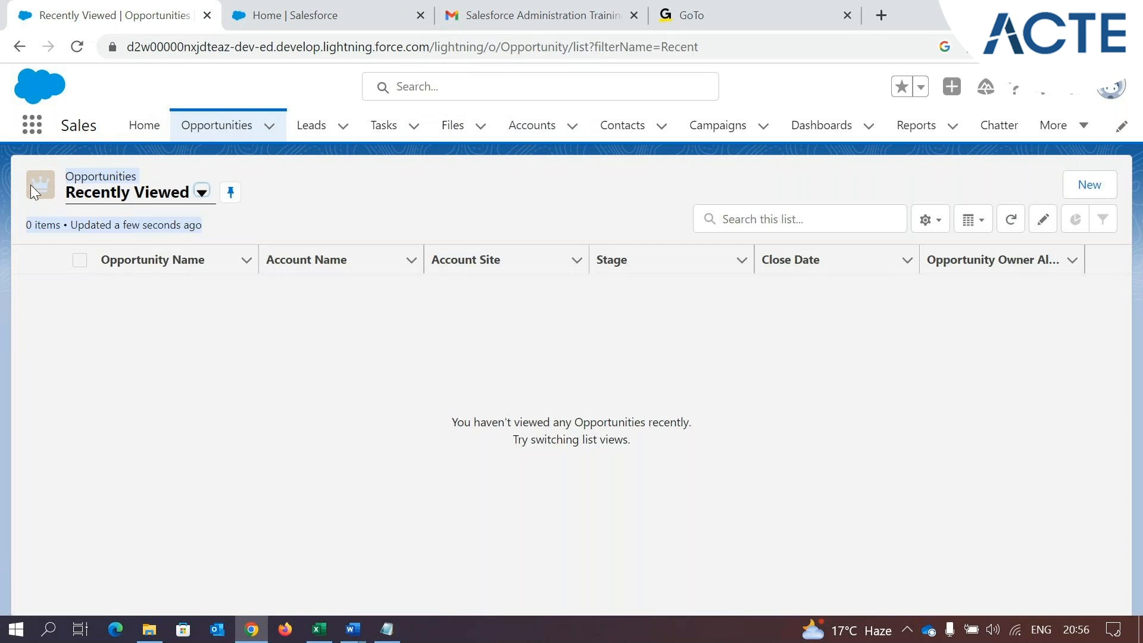
click(523, 142)
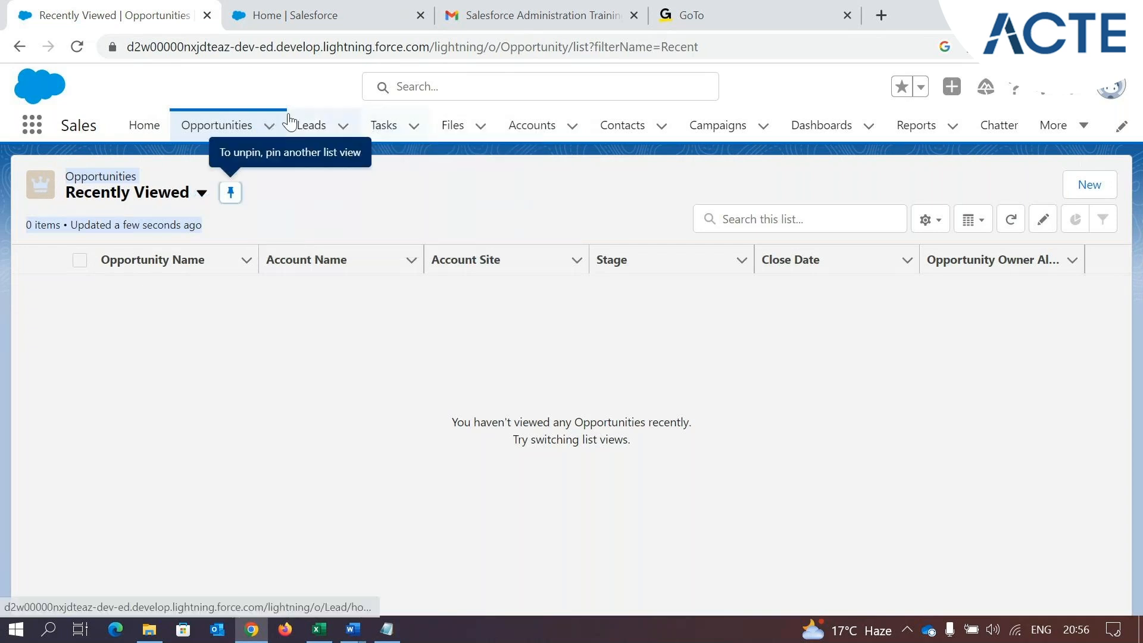
click(311, 125)
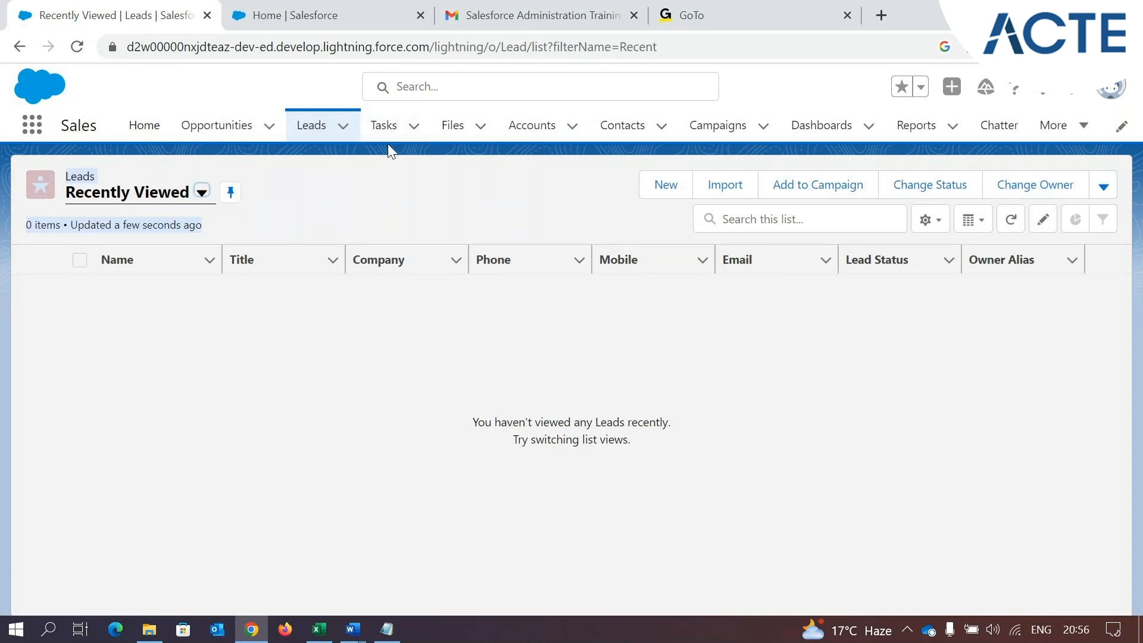
Return to the New Custom Object Tab setup, highlight the Tab Style label, and open the Tab Style Selector in a maximized window
click(321, 15)
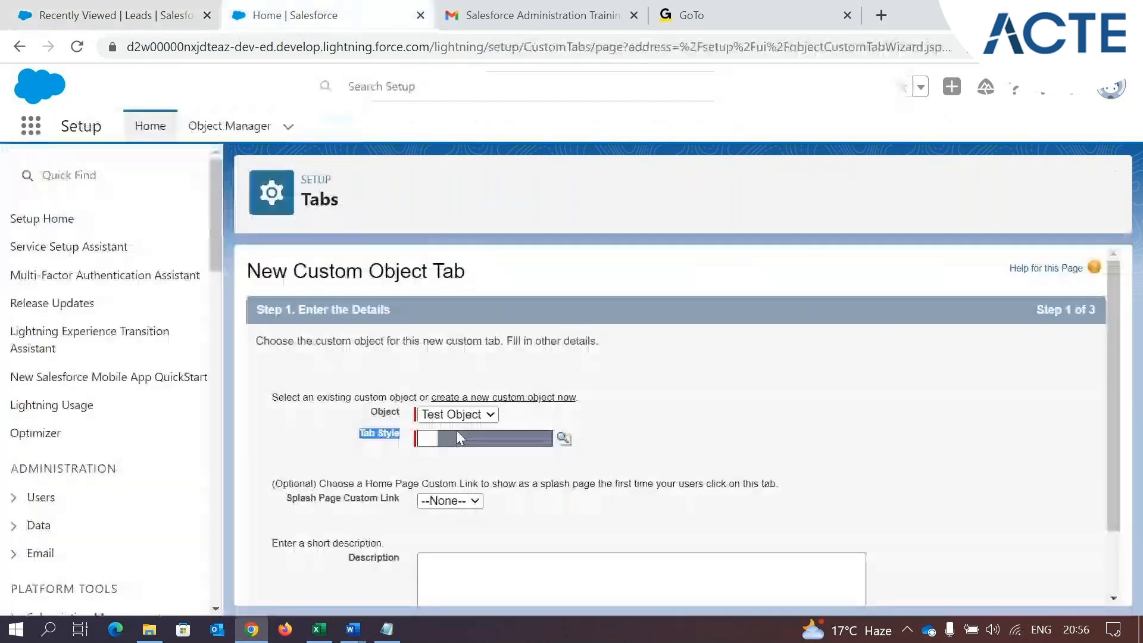
click(356, 434)
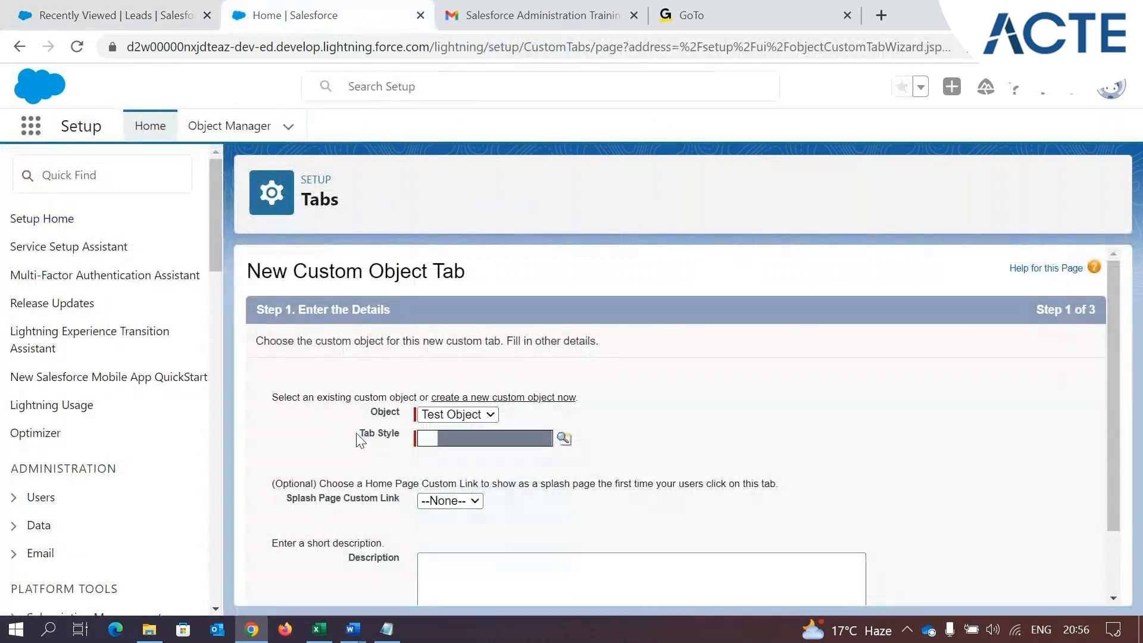
drag(357, 434, 395, 441)
click(317, 421)
click(703, 457)
scroll(598, 465, down, 2)
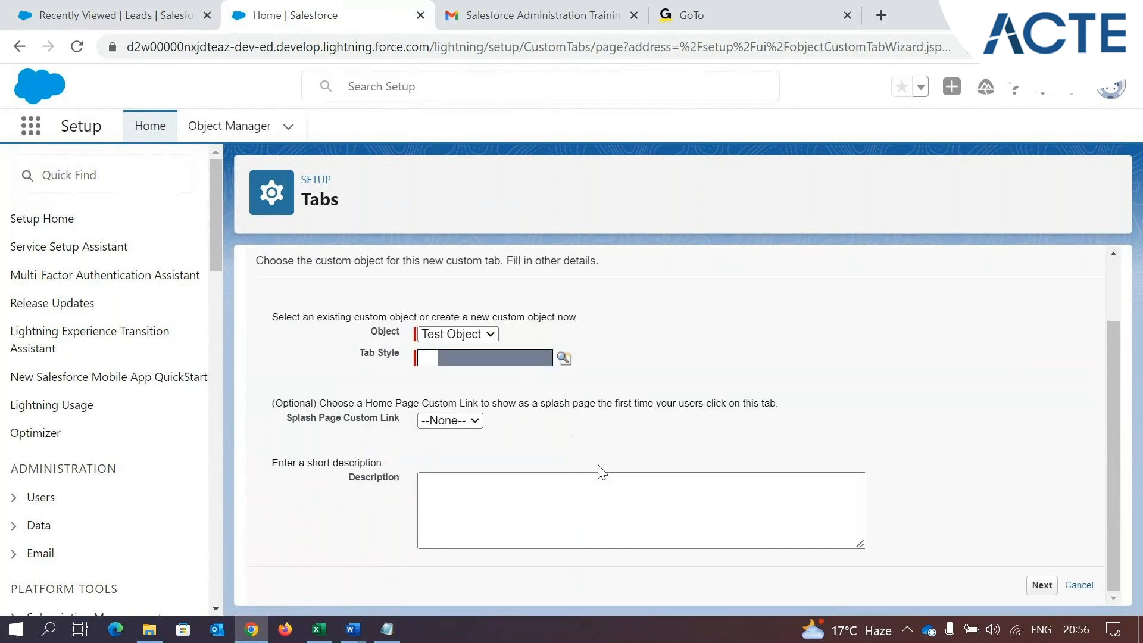
click(562, 360)
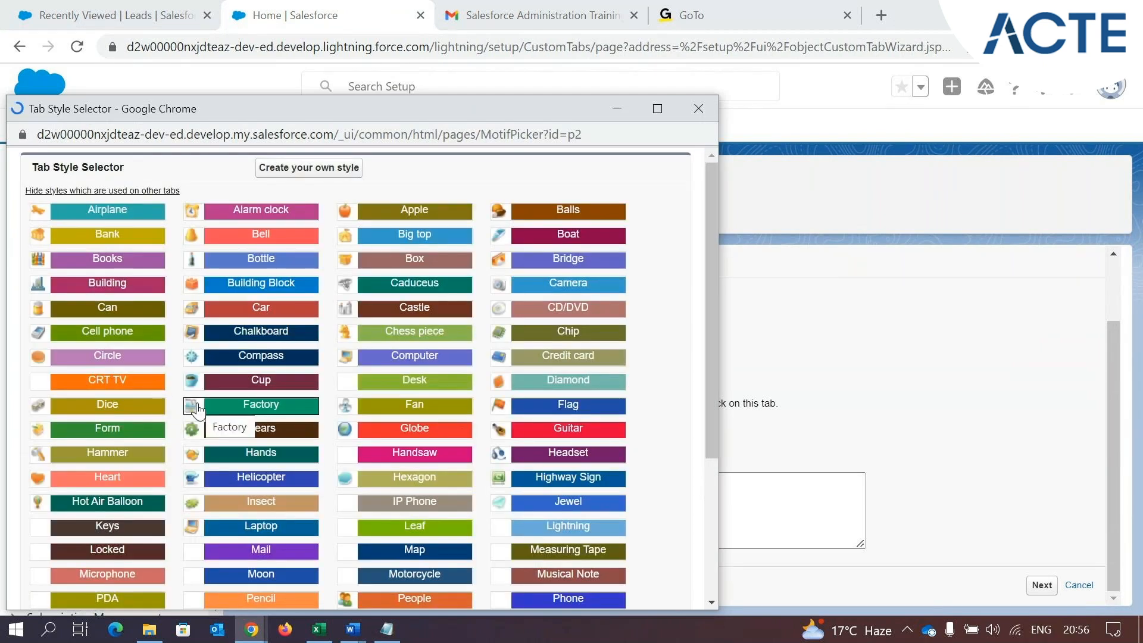
click(657, 109)
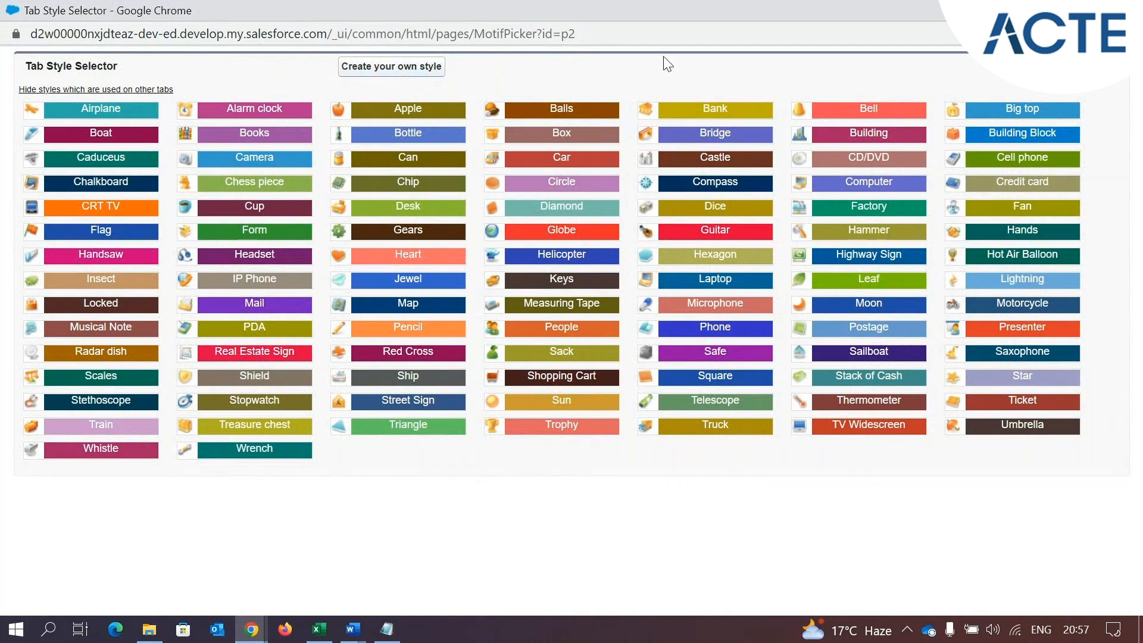
Examine the options for creating a custom tab style, including the icon image picker, and return to the predefined styles
click(409, 69)
click(409, 69)
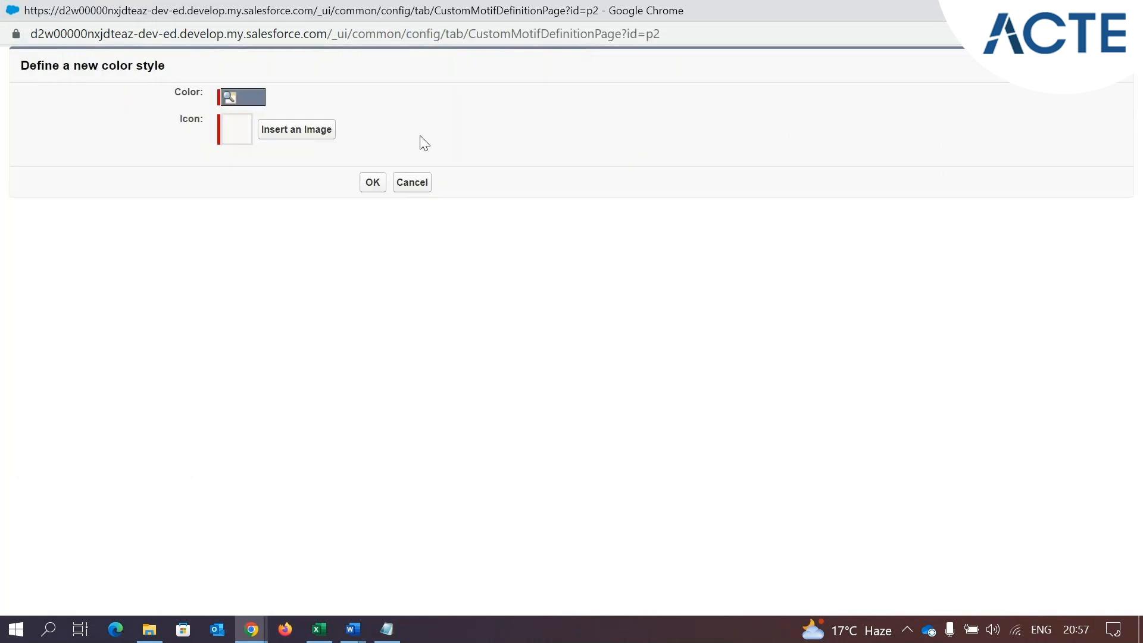
click(322, 135)
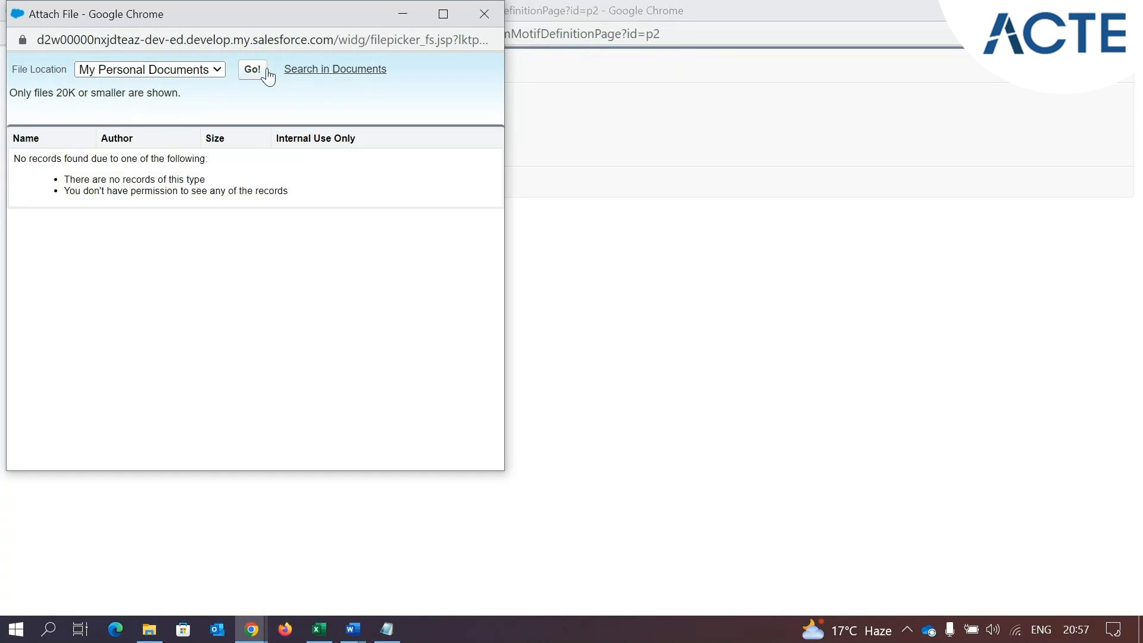
click(484, 14)
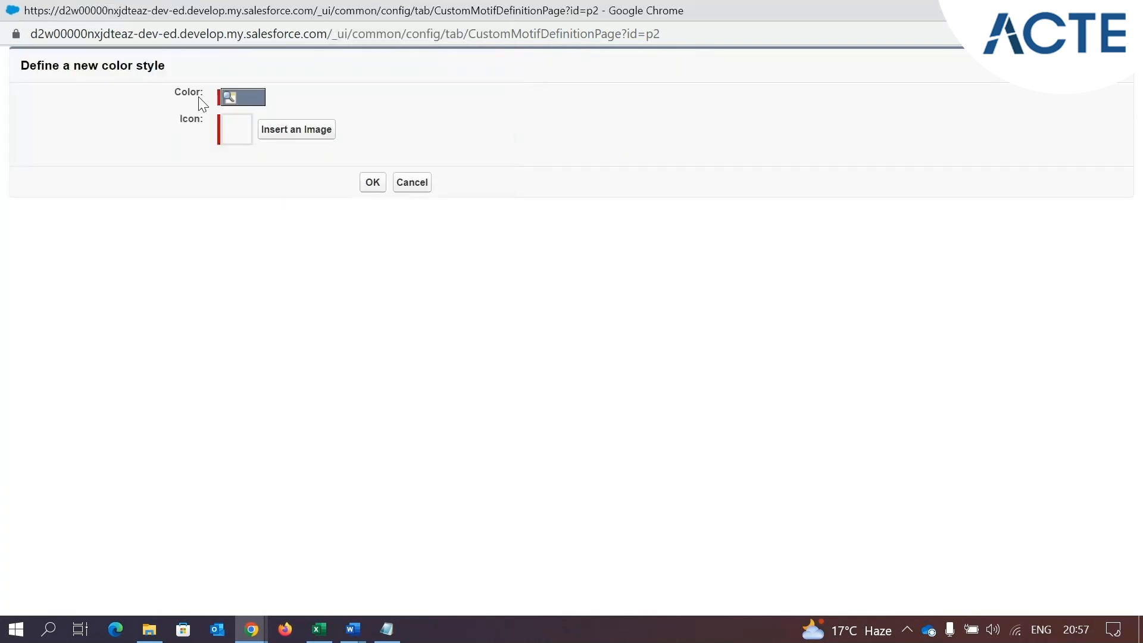
click(412, 182)
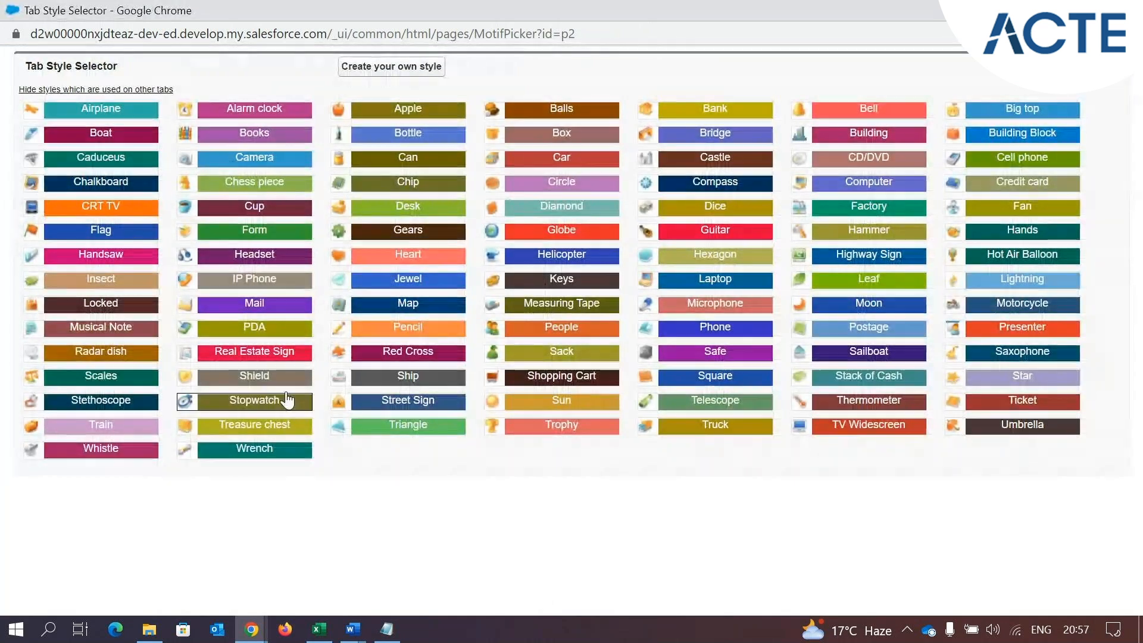
Choose the Airplane tab style for the Test Object tab and continue to Step 2, Add to Profiles
click(110, 112)
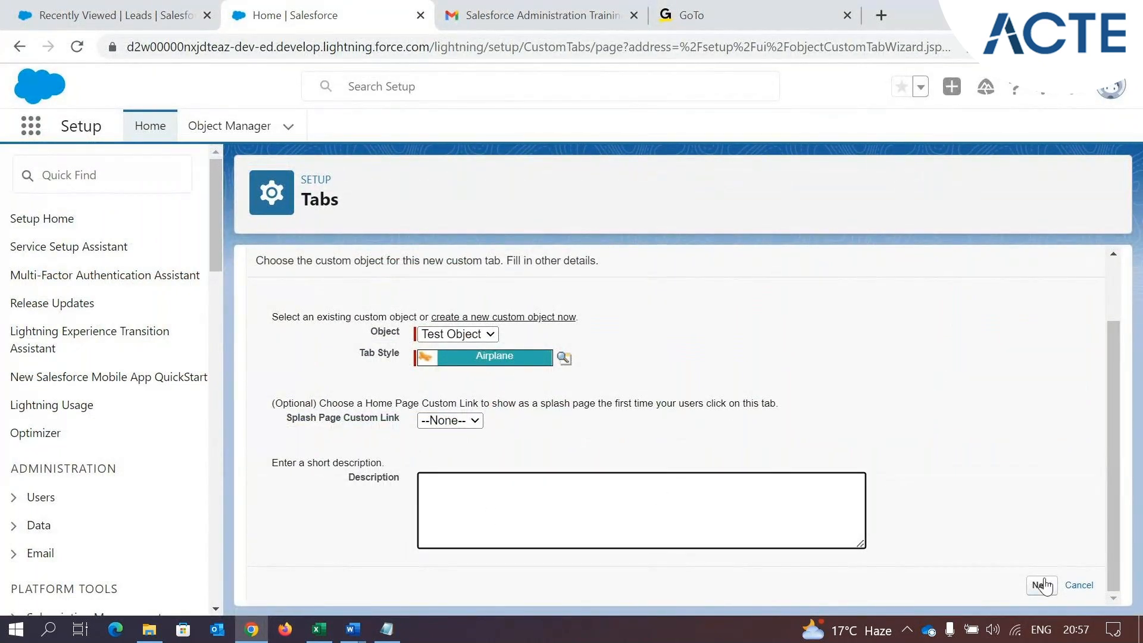
click(1042, 585)
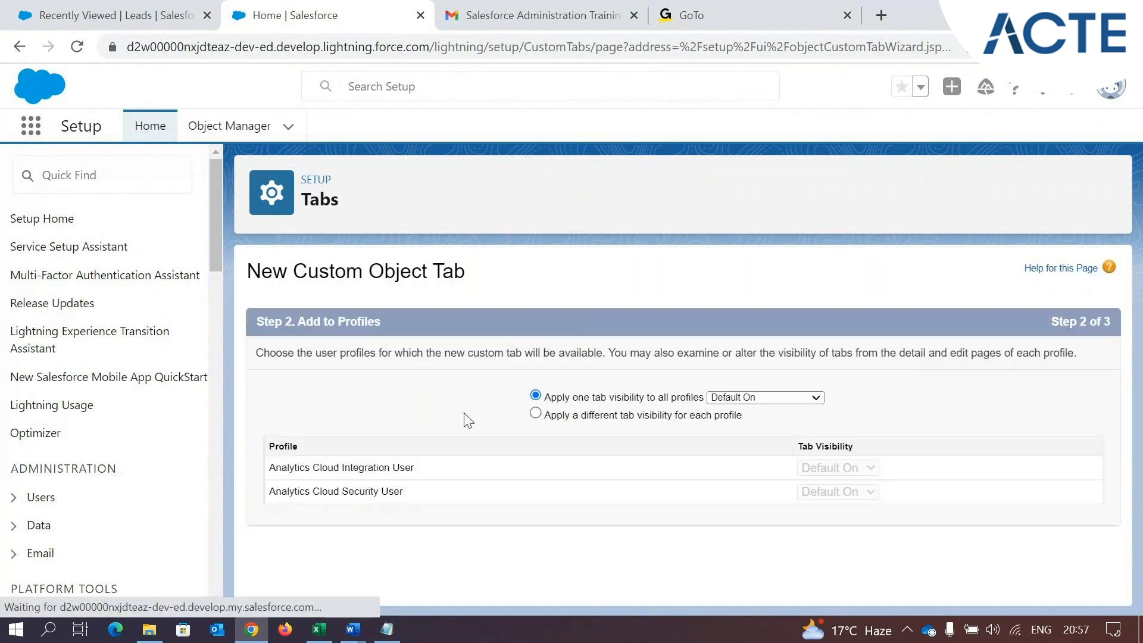
Review the profile list for tab visibility and highlight the start of the instruction about choosing user profiles
scroll(470, 420, down, 2)
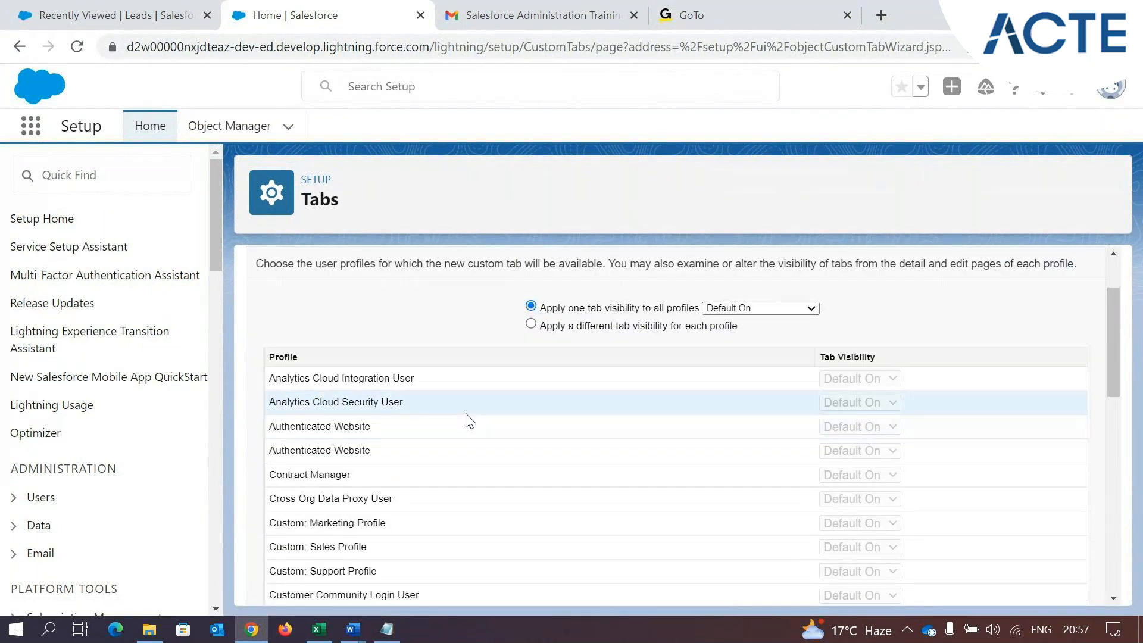
scroll(469, 421, up, 2)
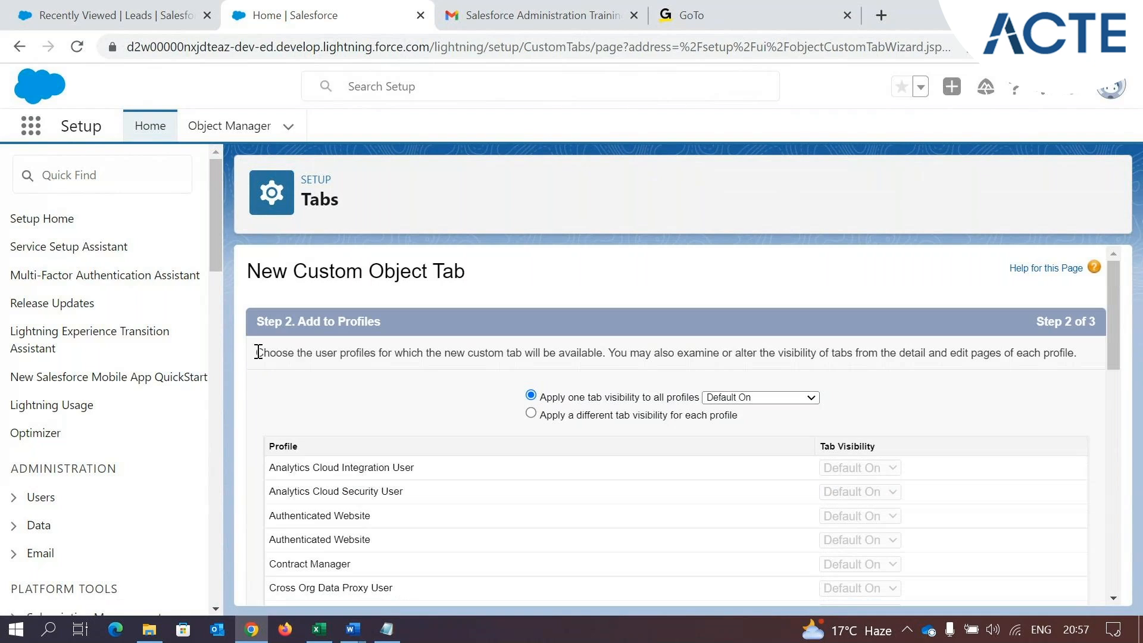
drag(258, 353, 411, 354)
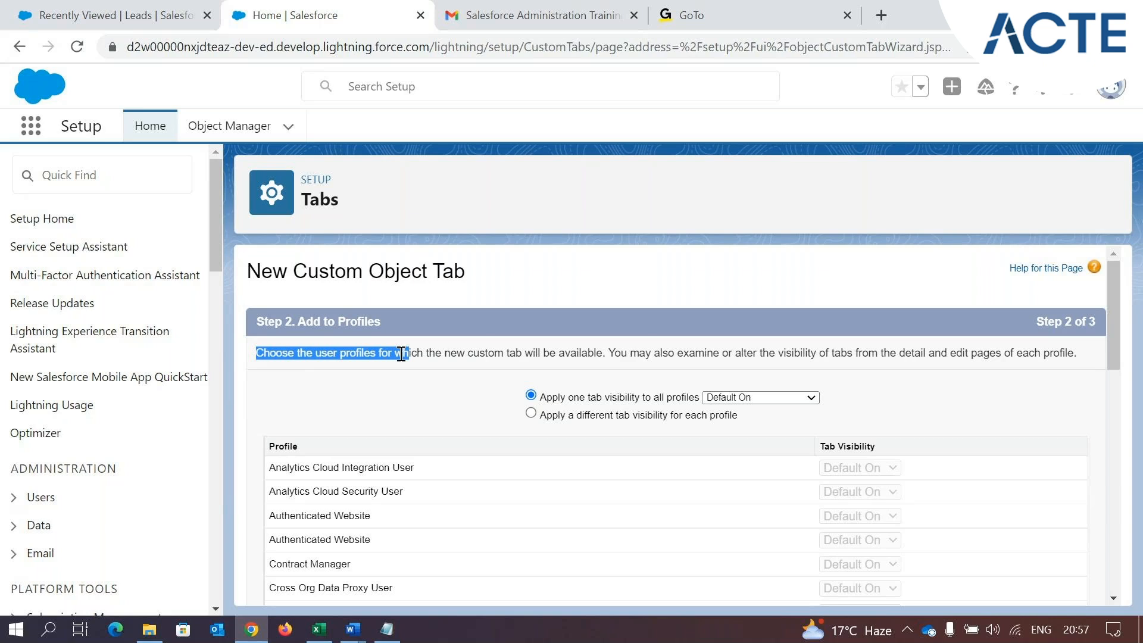
Highlight the instruction about choosing user profiles for the new tab and review the profiles it applies to
click(423, 375)
drag(289, 353, 607, 353)
click(352, 372)
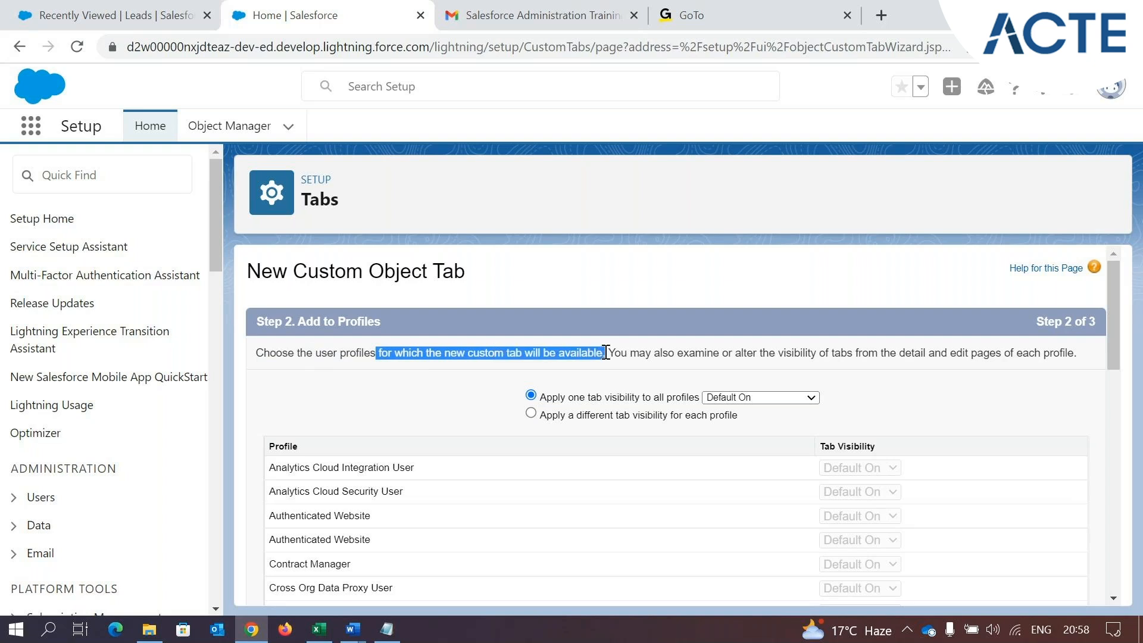
click(446, 354)
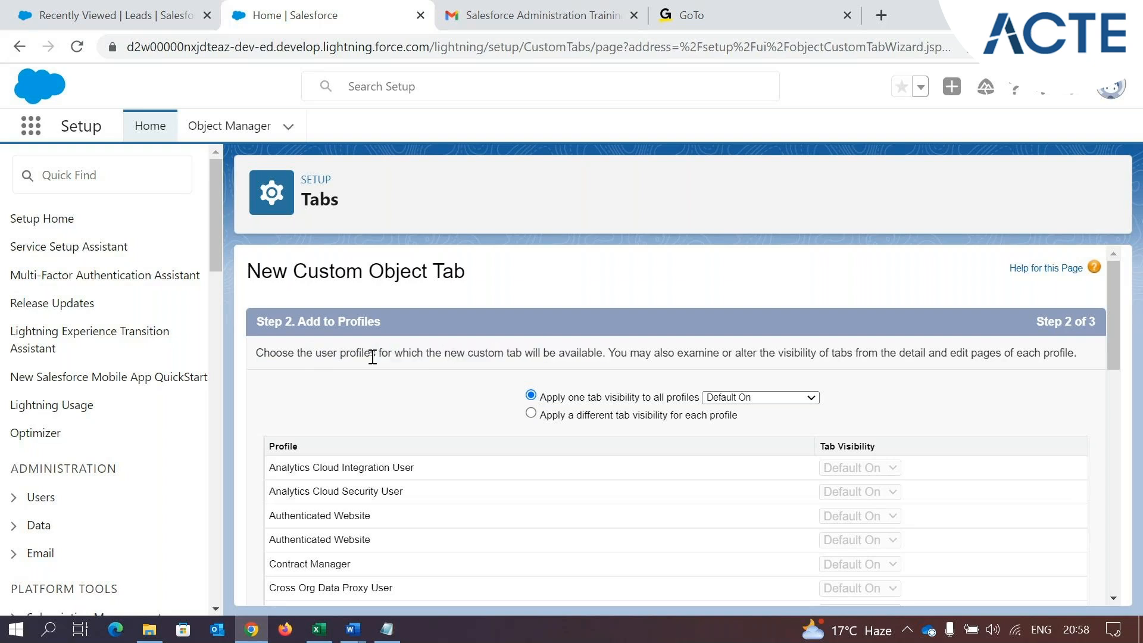
scroll(409, 369, down, 2)
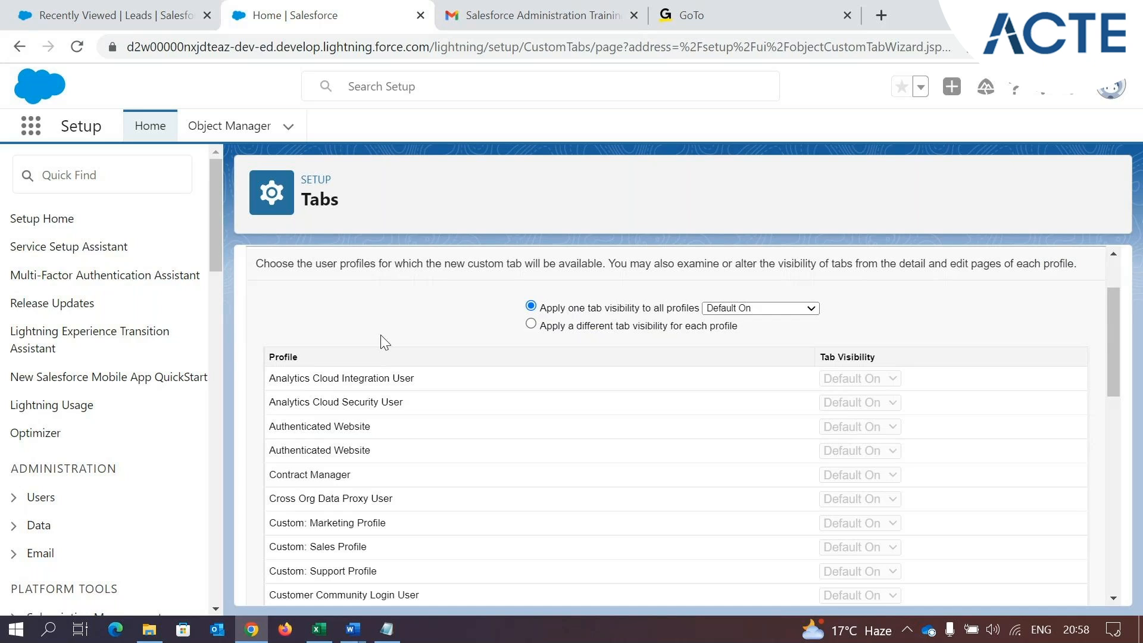
drag(345, 264, 387, 278)
click(388, 322)
scroll(406, 381, down, 10)
drag(269, 533, 372, 532)
scroll(750, 545, up, 10)
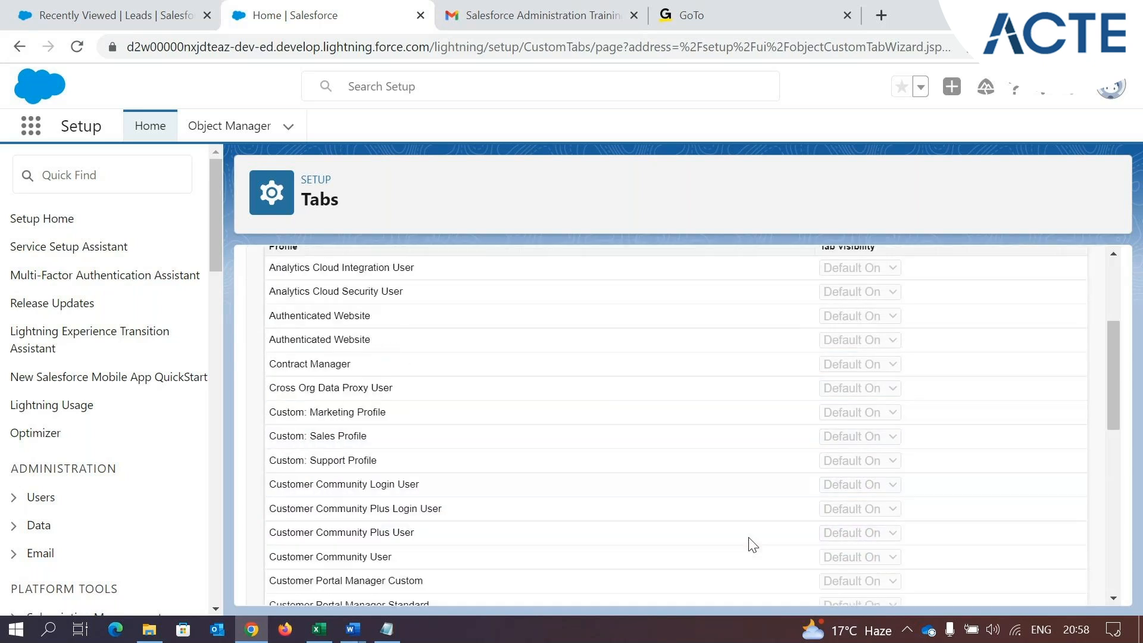
Examine the tab visibility options that can be applied to all profiles
scroll(751, 545, up, 3)
click(802, 397)
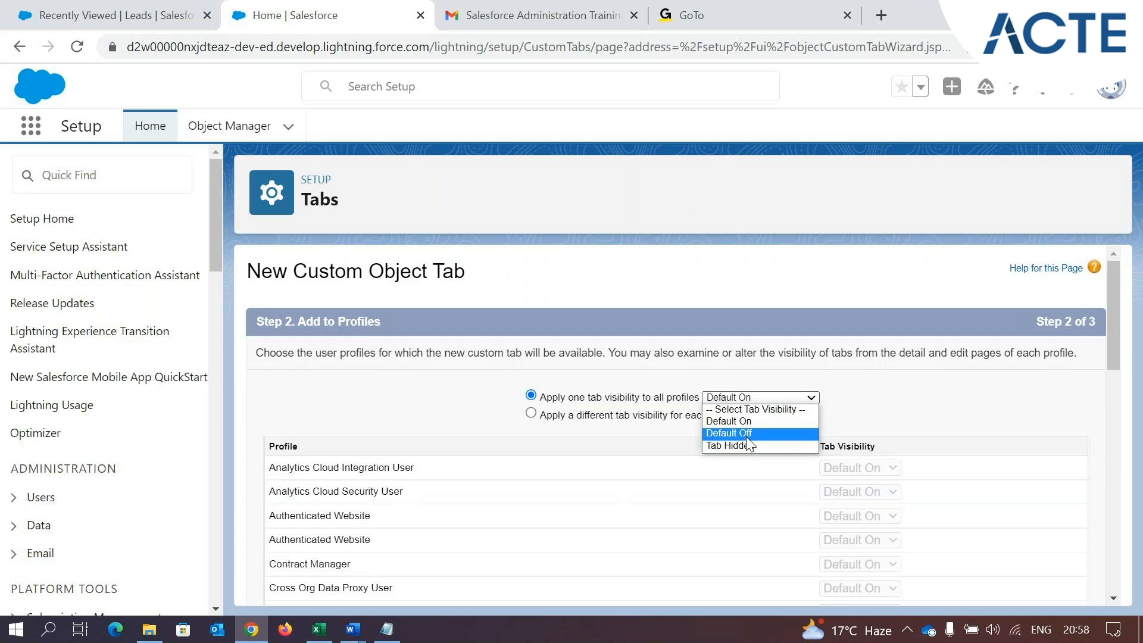
click(860, 415)
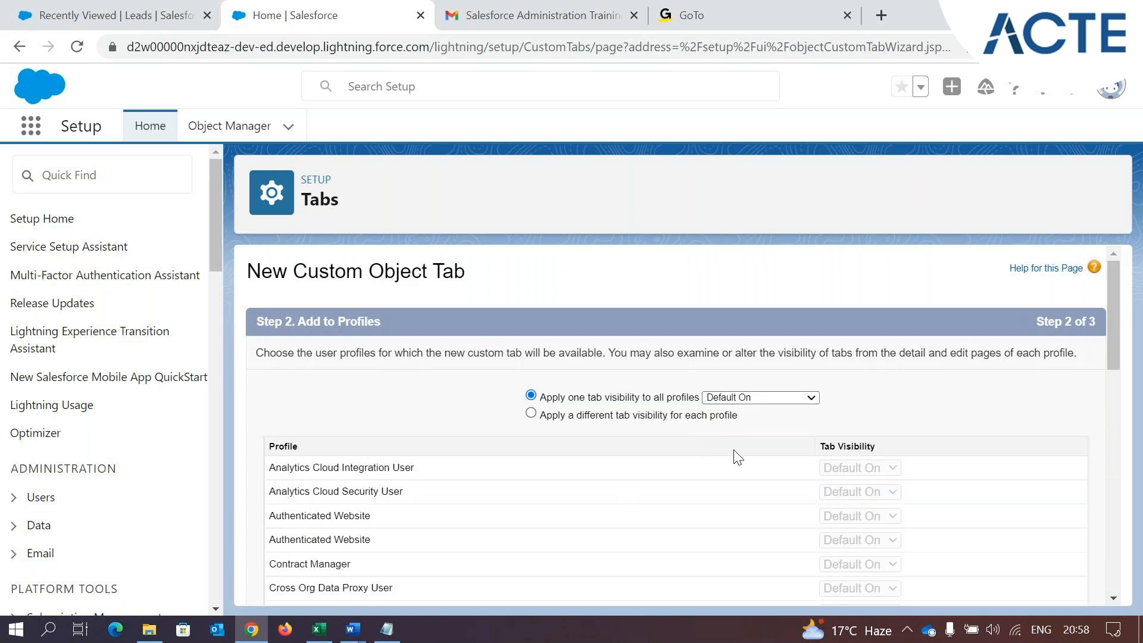
Highlight the System Administrator profile and continue to Step 3, Add to Custom Apps, with Default On visibility for all profiles
scroll(738, 459, down, 15)
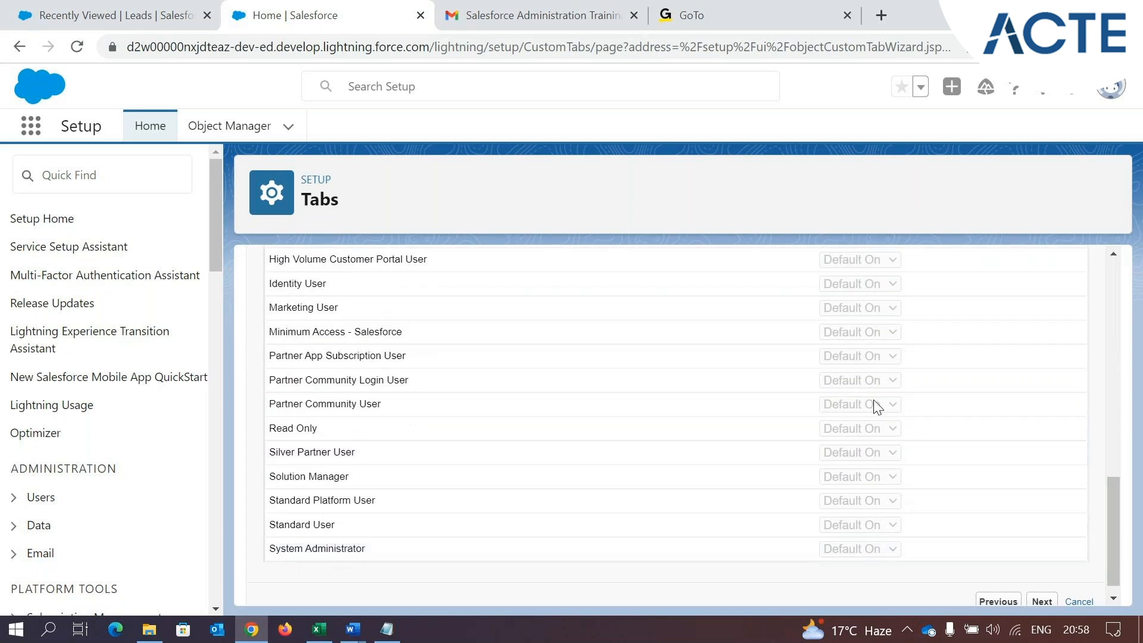
drag(363, 549, 270, 540)
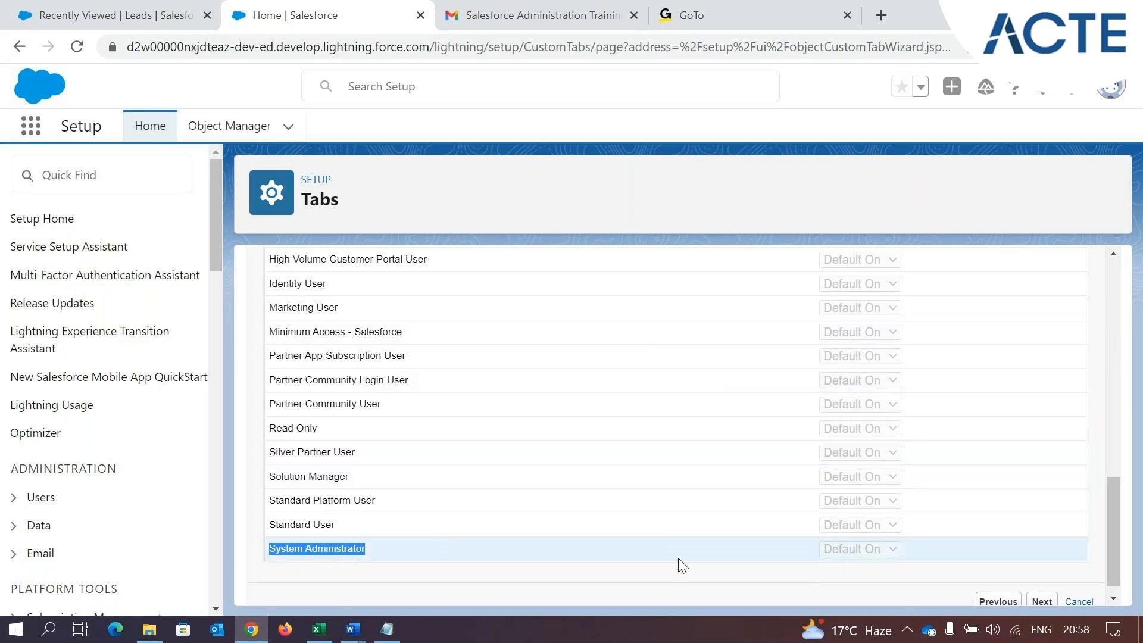
scroll(682, 565, up, 15)
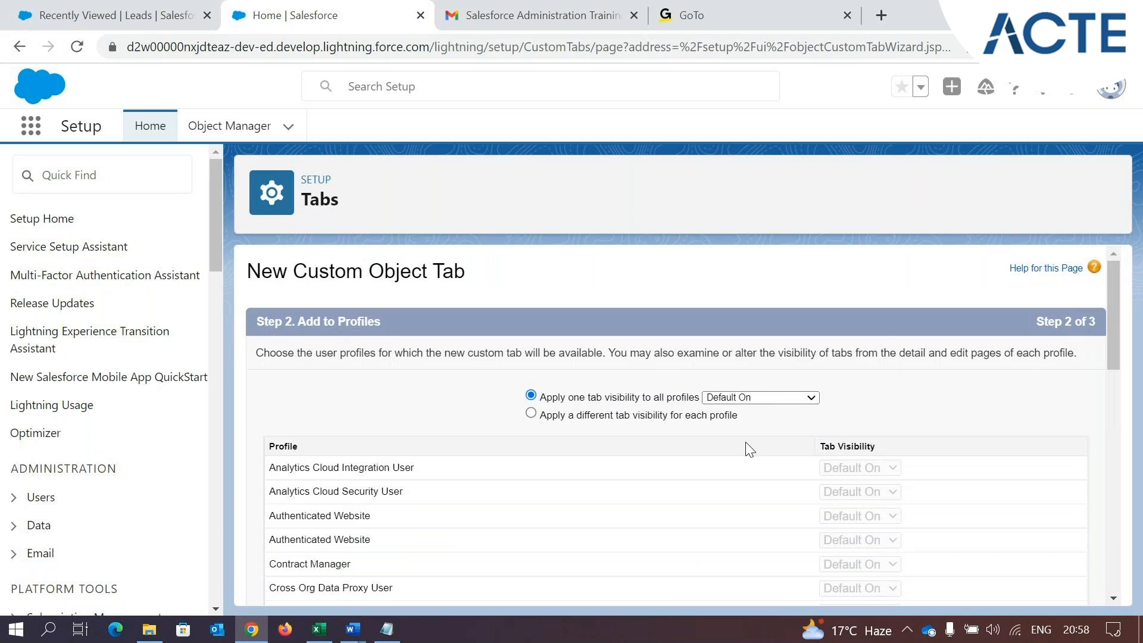
scroll(750, 450, down, 10)
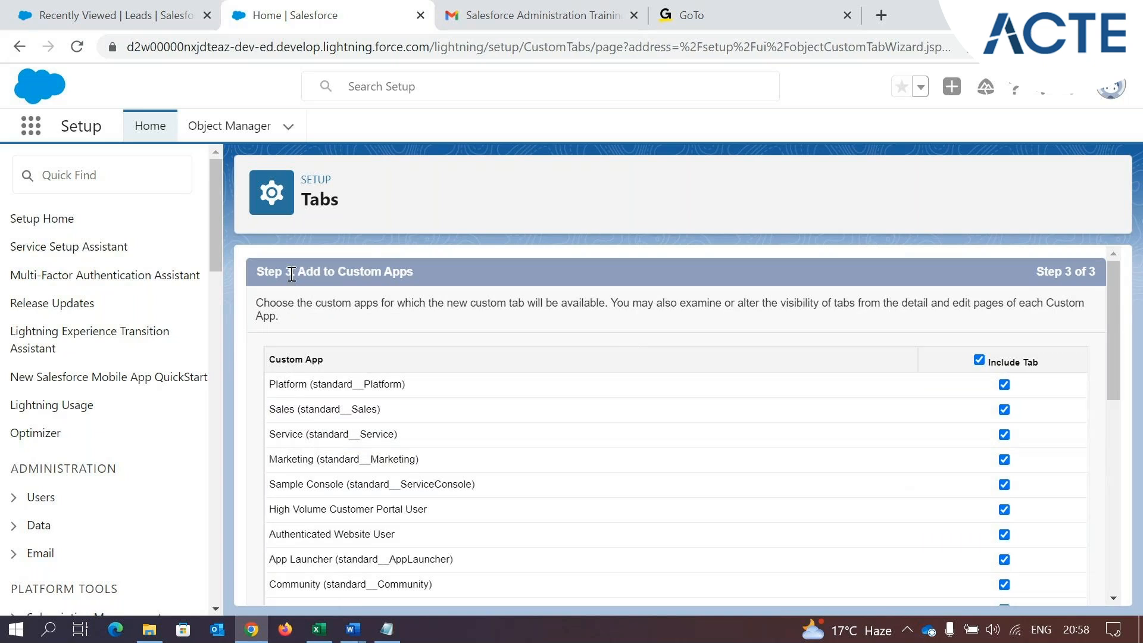
Highlight the Step 3 heading, then find the TEST app from the Sales app's browser tab and open it
drag(256, 273, 308, 279)
click(344, 278)
click(48, 15)
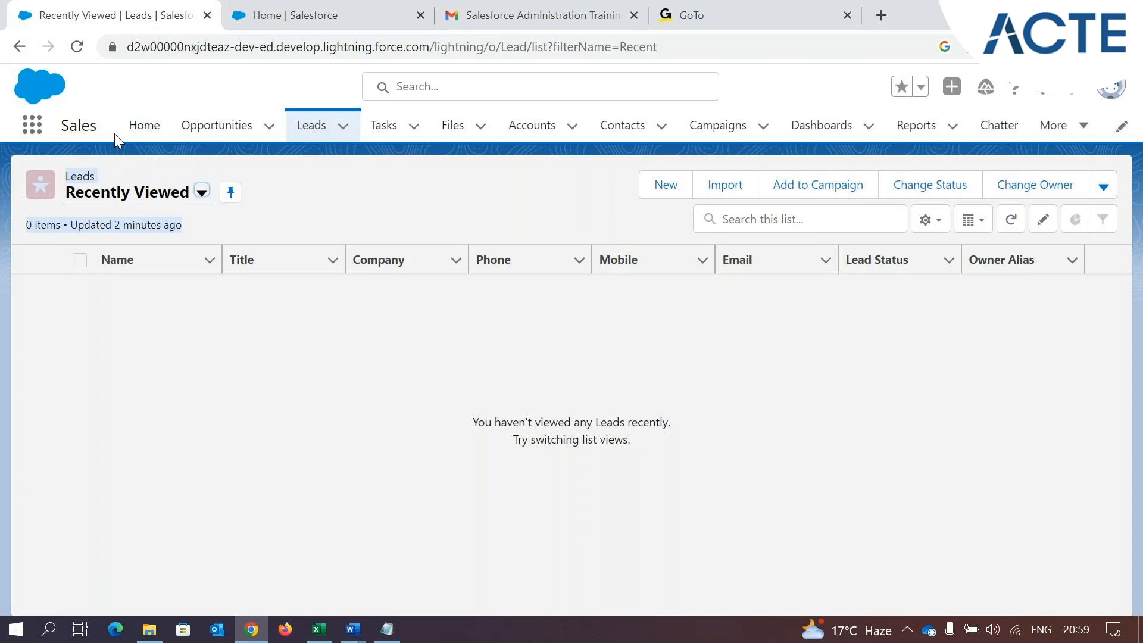
click(29, 132)
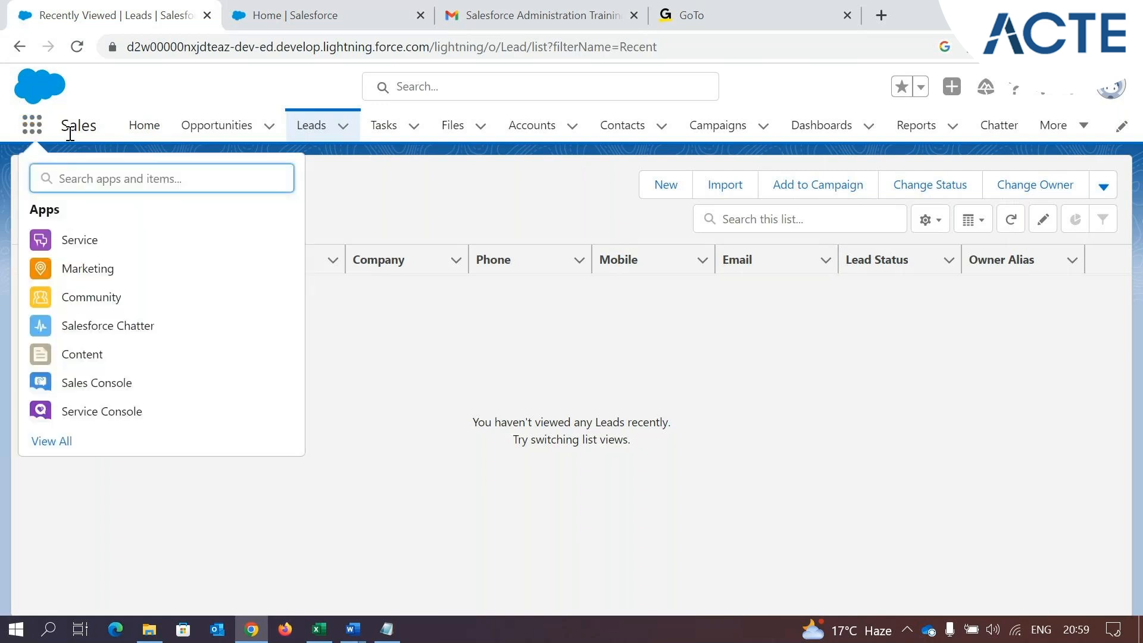
text(test)
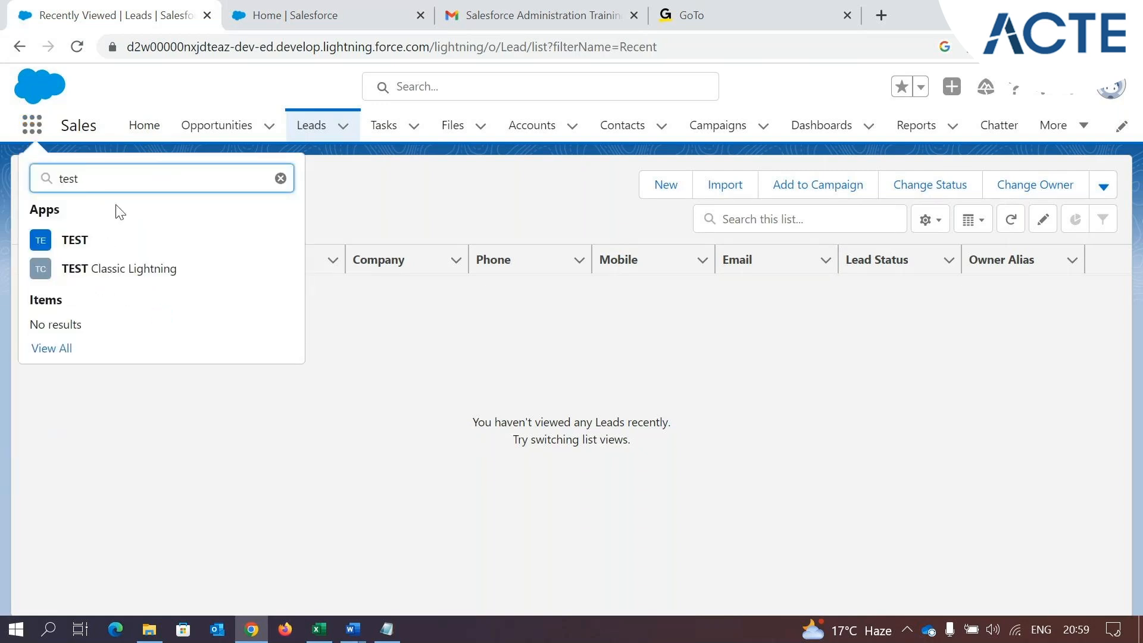
click(109, 242)
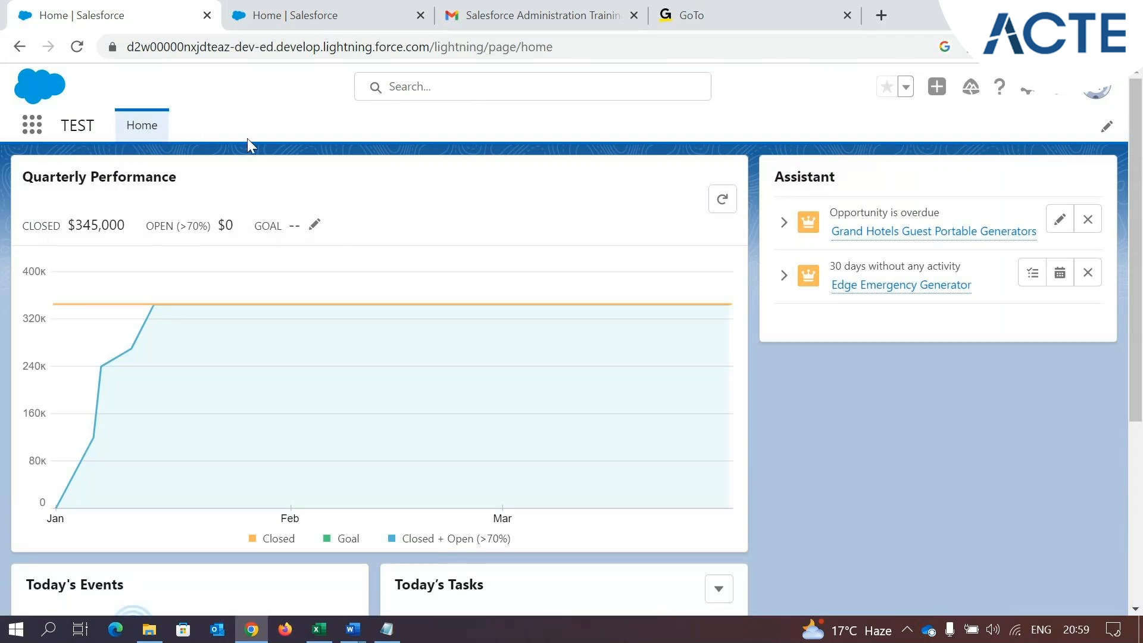
Return to the custom tab setup, highlight the Add to Custom Apps heading, and exclude the new tab from all custom apps
click(309, 7)
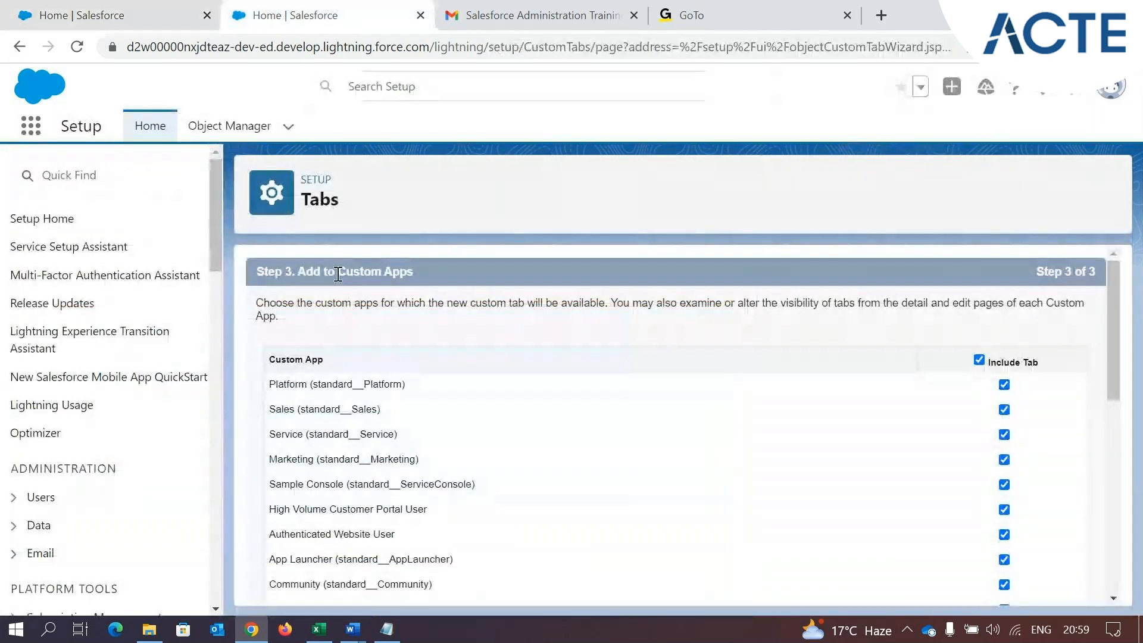
drag(301, 271, 449, 273)
scroll(699, 390, down, 2)
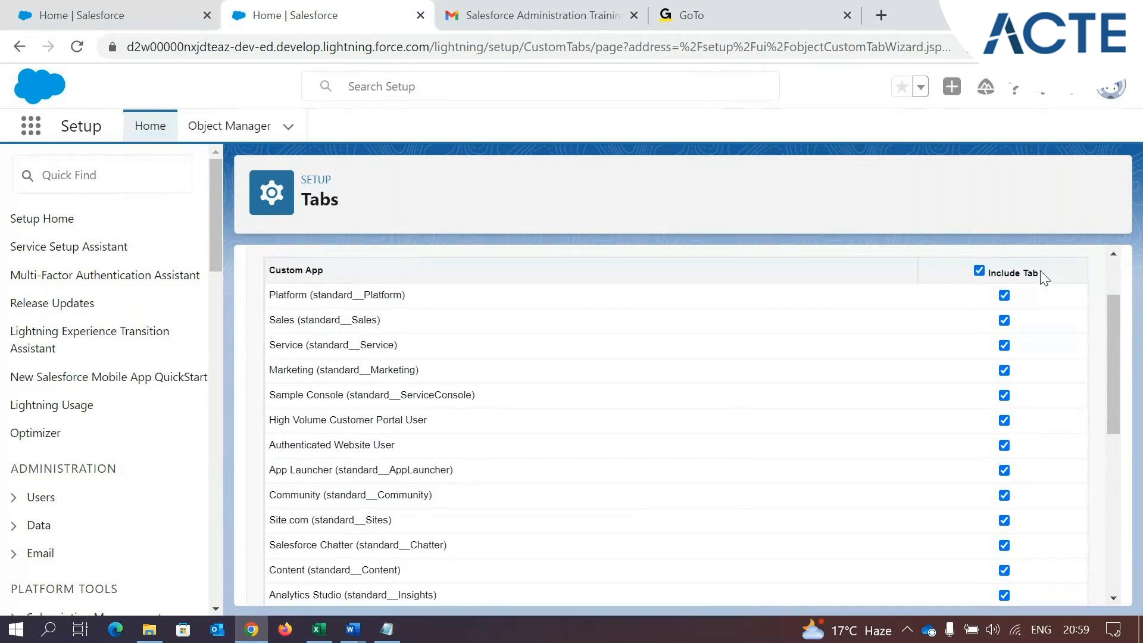
click(979, 271)
scroll(967, 391, down, 6)
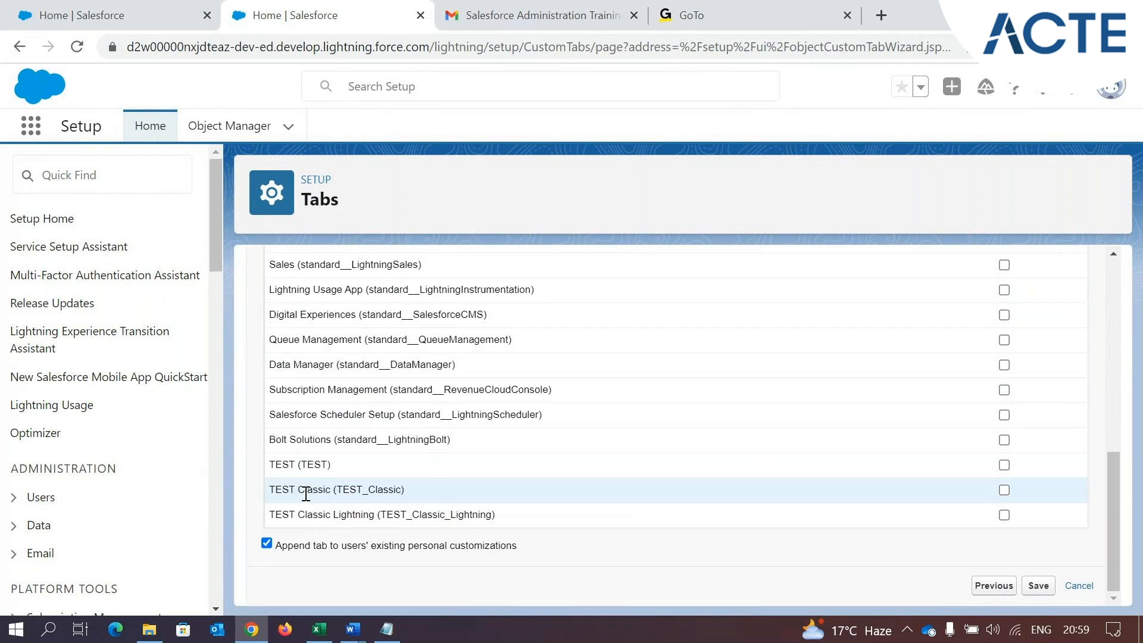
Highlight the TEST apps in the custom app list, include the tab only in the TEST app, and save the custom tab
triple_click(276, 464)
triple_click(275, 489)
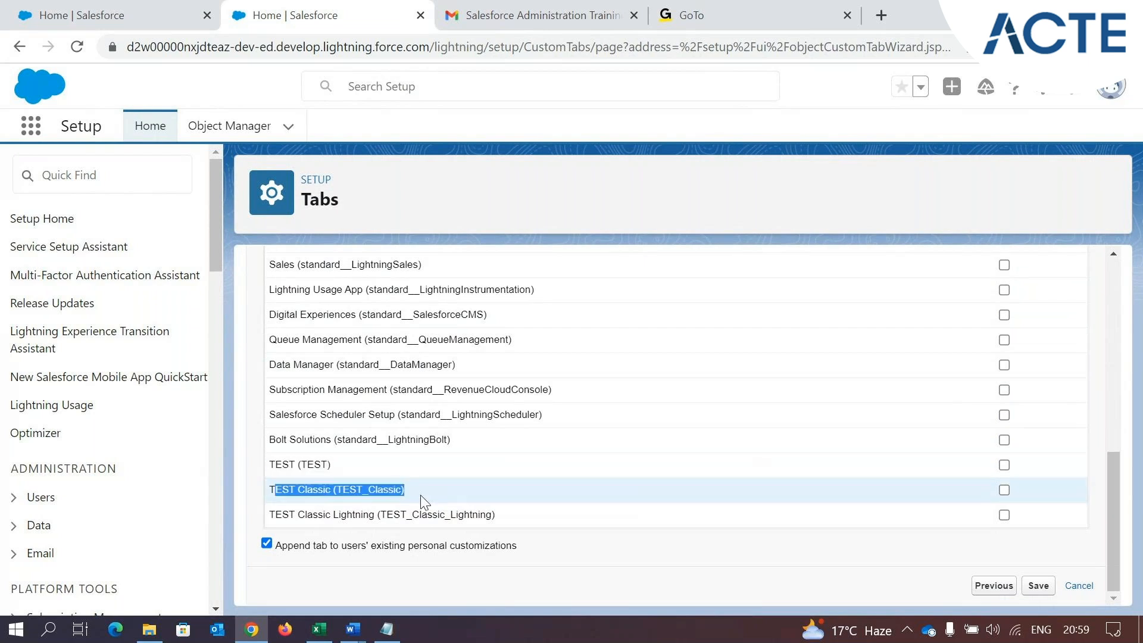
drag(273, 515, 523, 514)
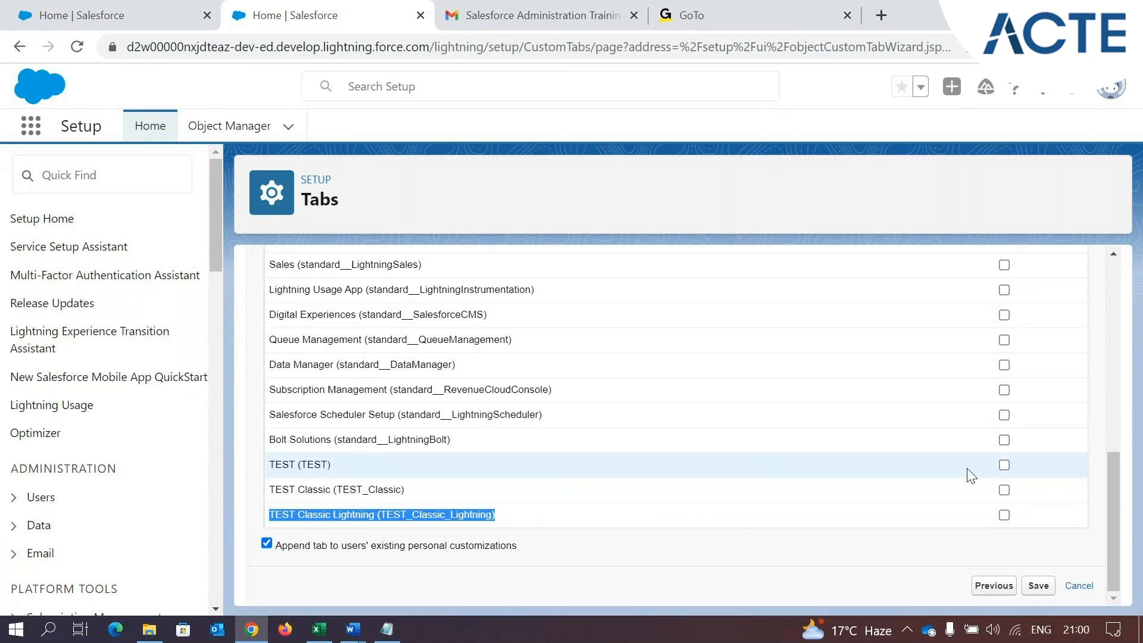
click(1003, 466)
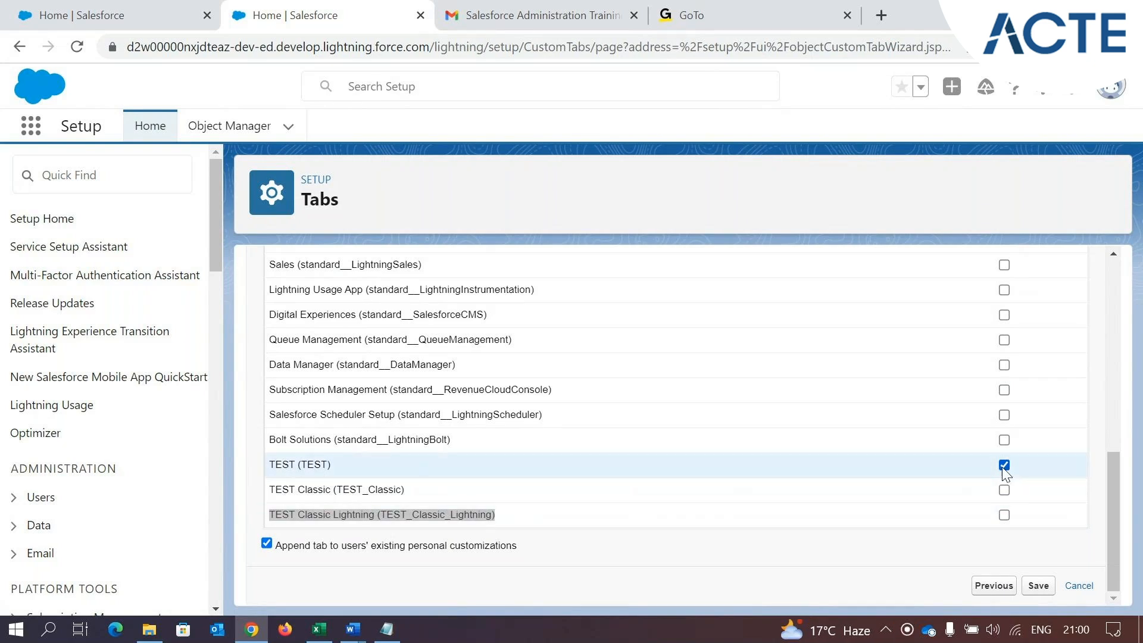
click(91, 7)
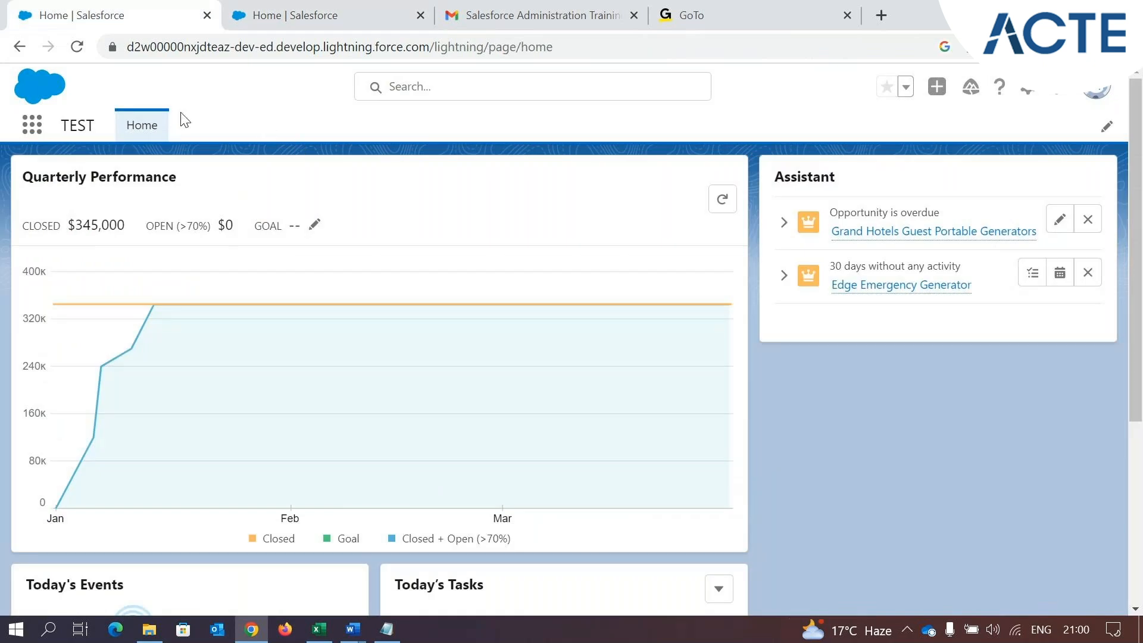
key(ctrl+Tab)
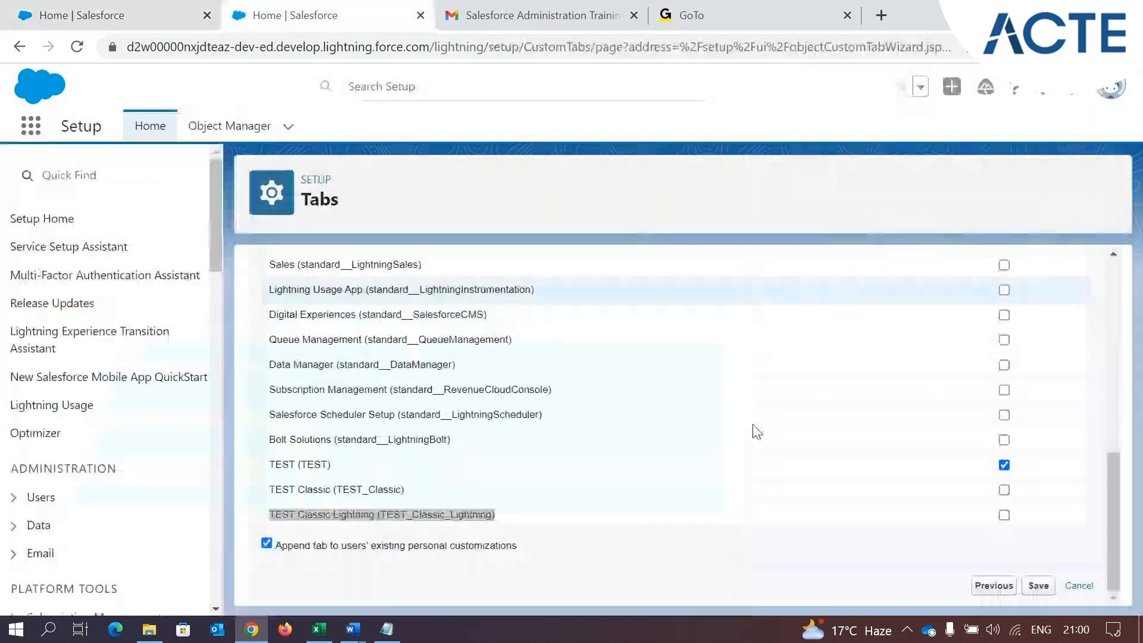
click(1040, 588)
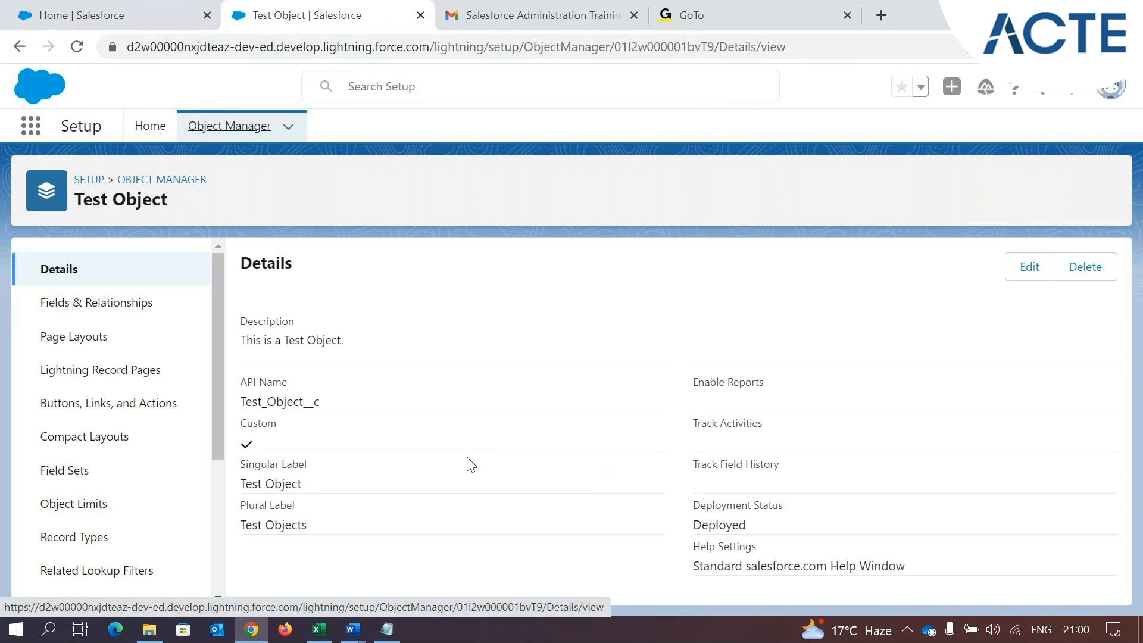
Reload the TEST app and check its navigation items for the new Test Object tab
click(84, 15)
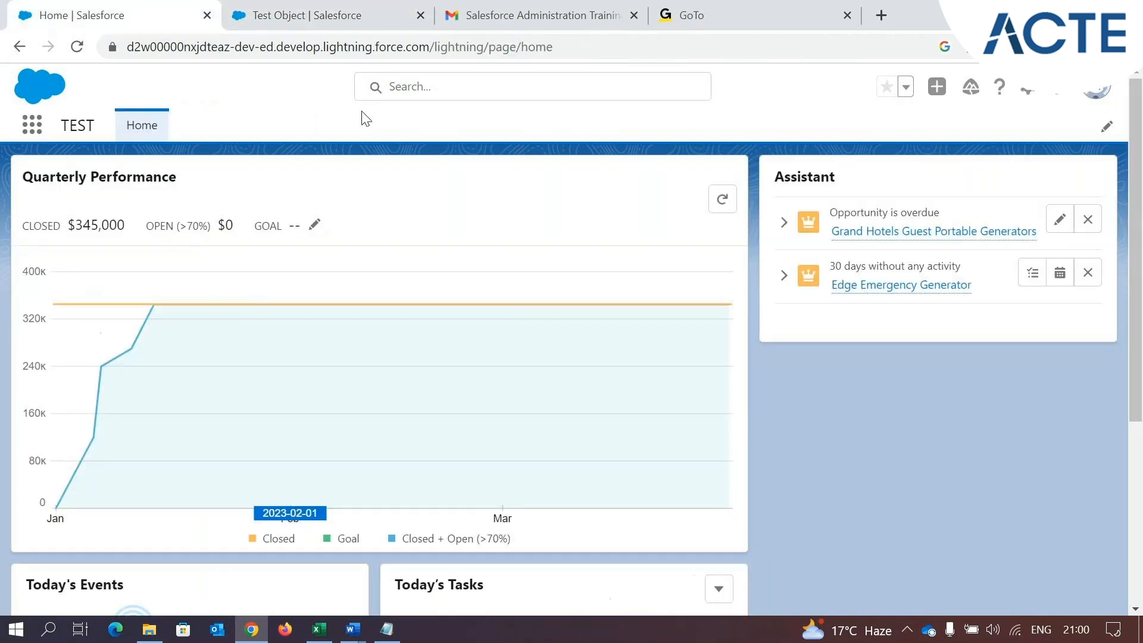
click(83, 51)
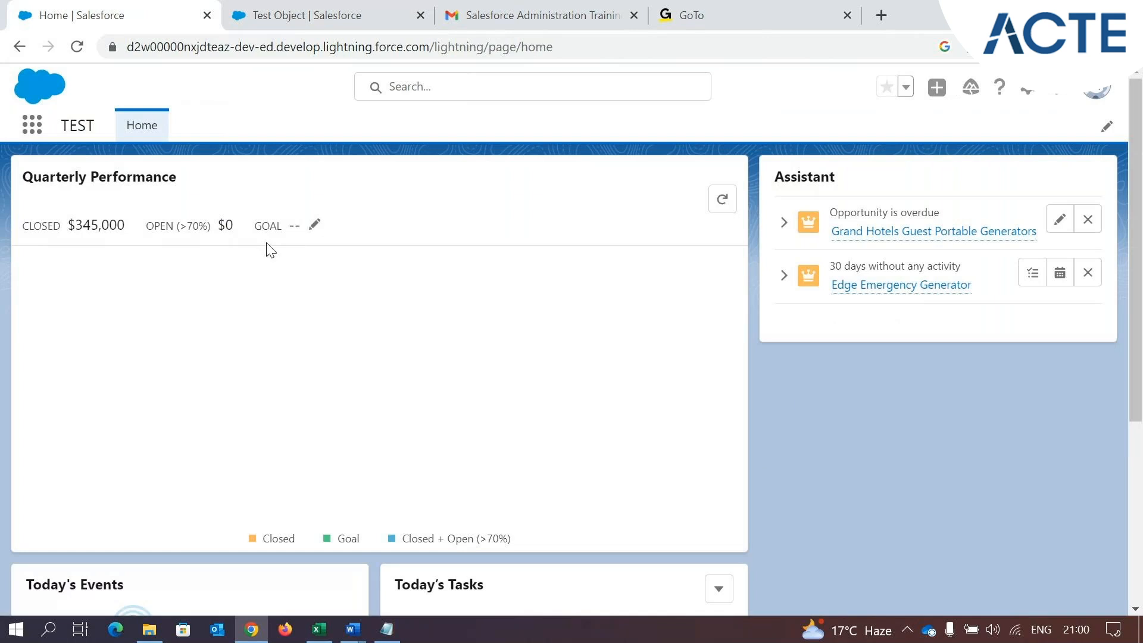
click(287, 14)
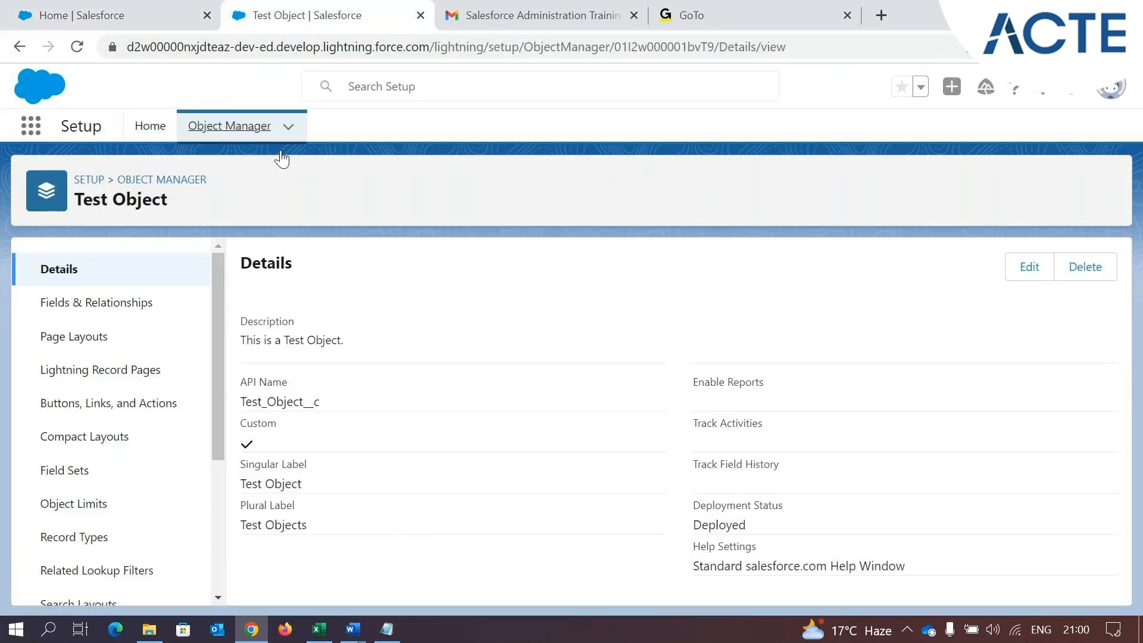
click(84, 10)
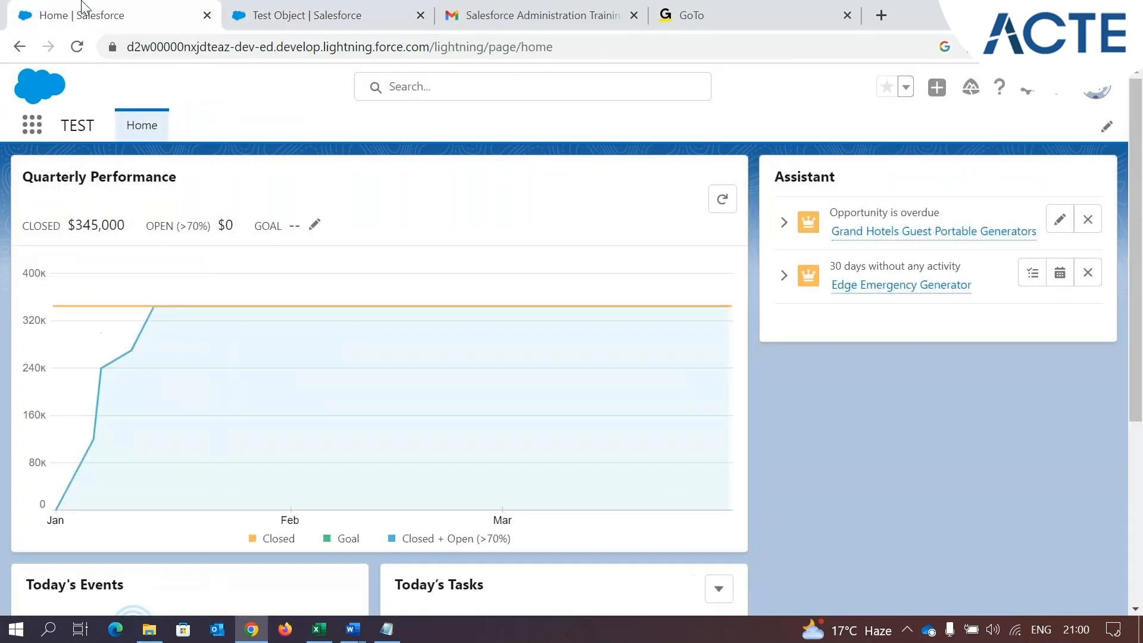
click(1104, 128)
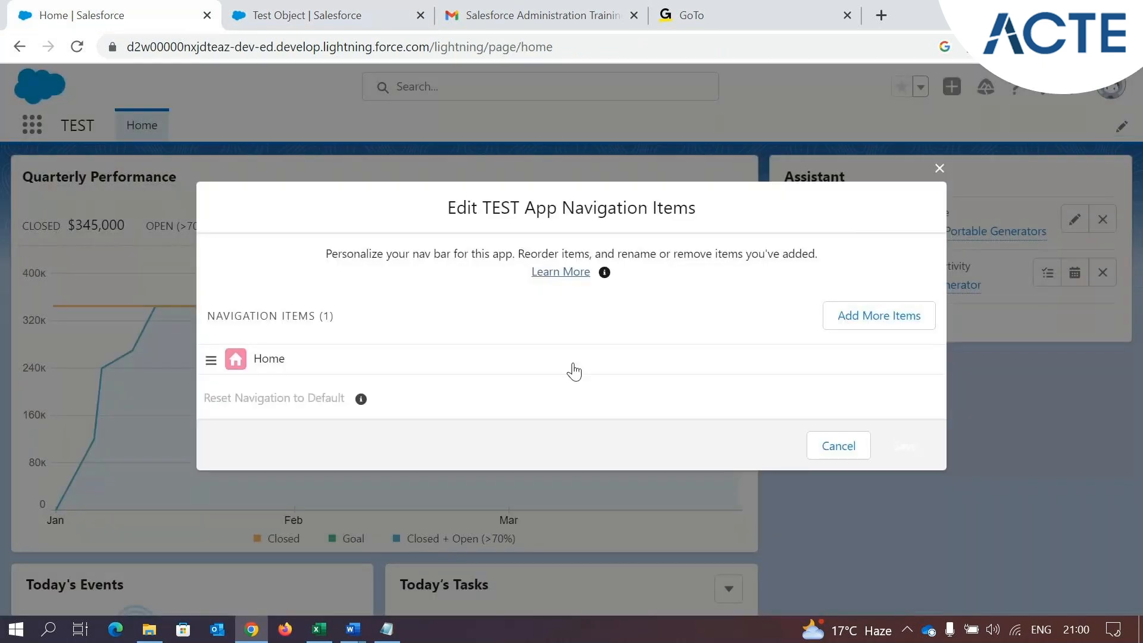
click(940, 168)
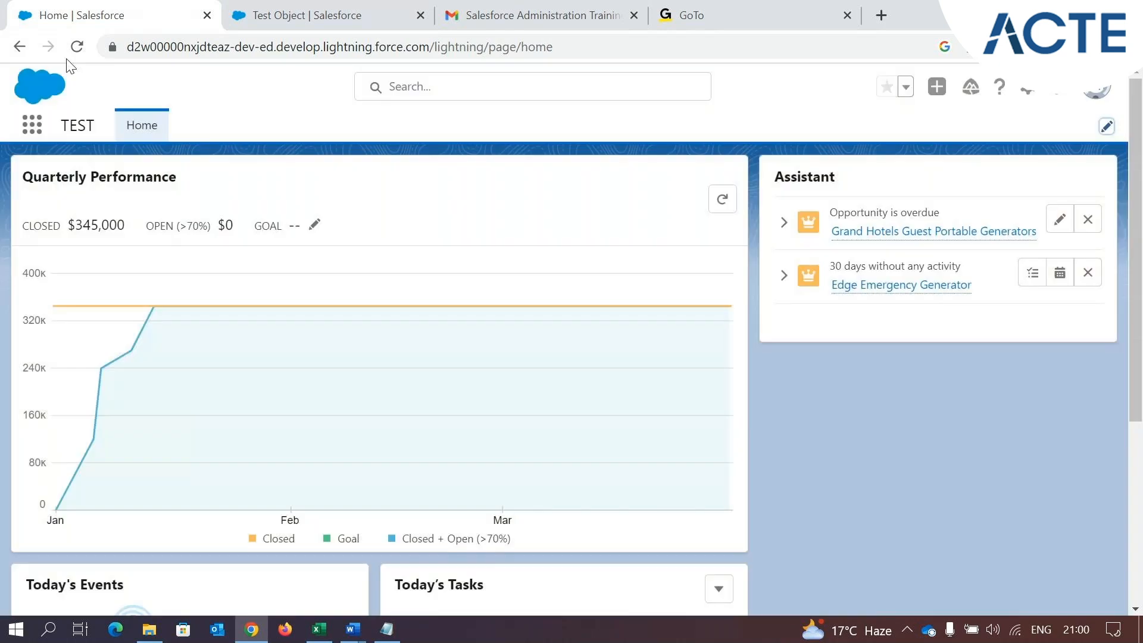
click(74, 49)
Find Test Objects among all available items, add it to the TEST app's navigation items, and save the navigation bar
click(1106, 127)
drag(562, 207, 694, 205)
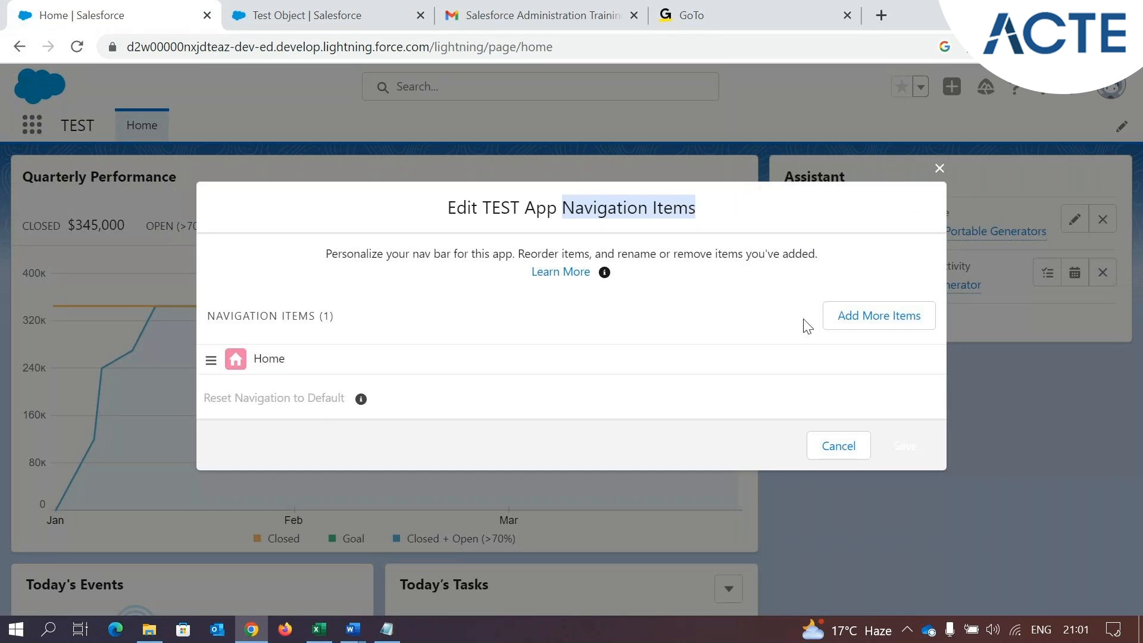
click(897, 312)
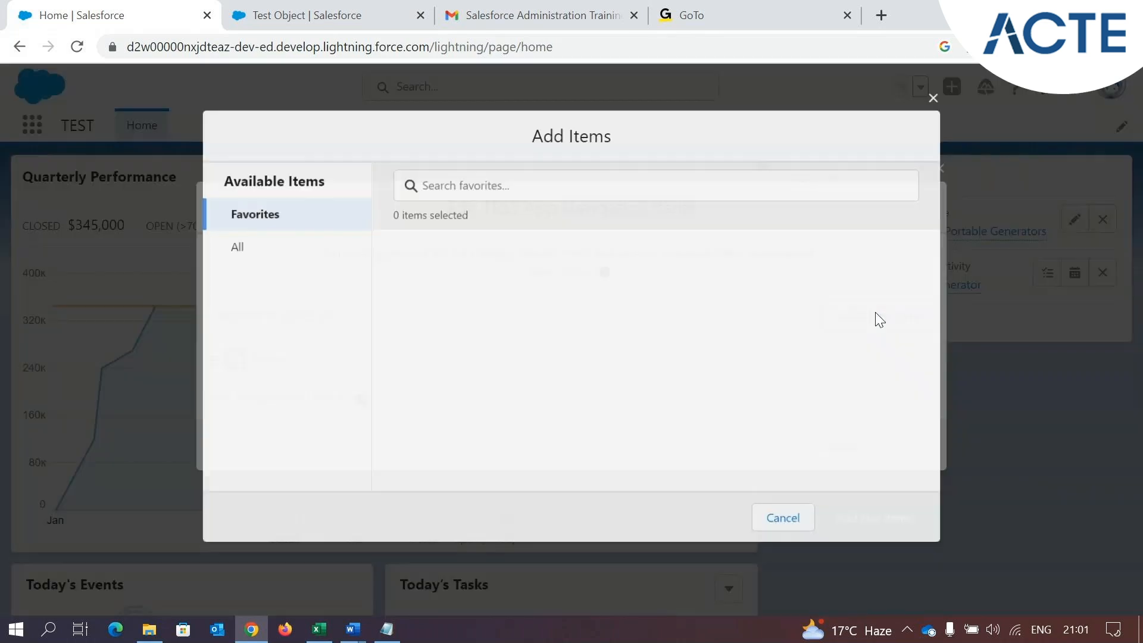
click(258, 251)
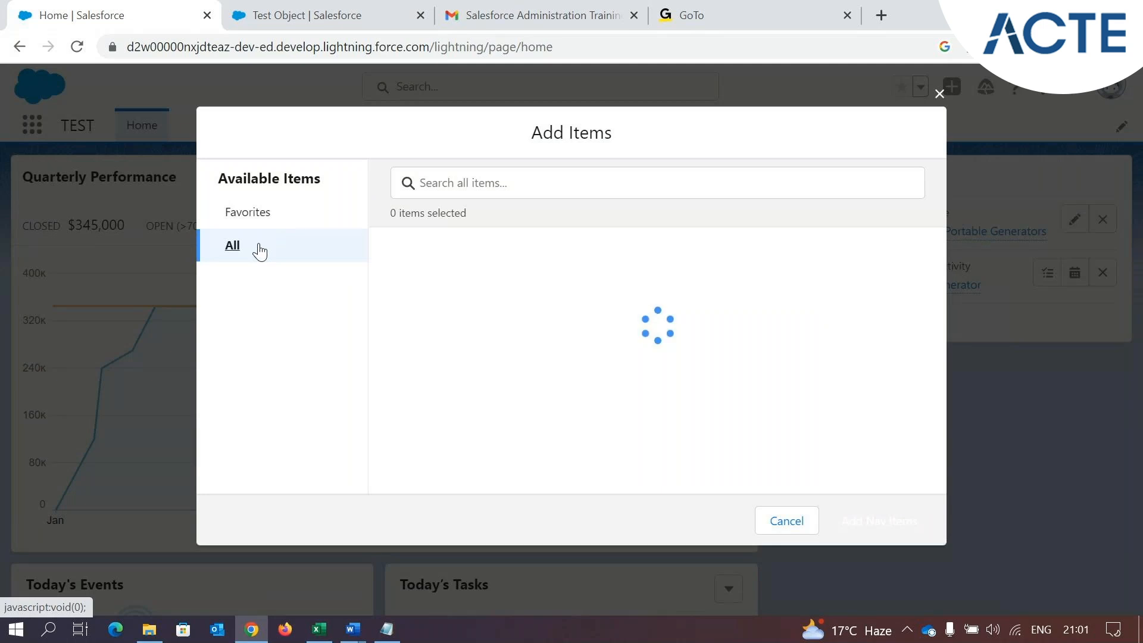
click(507, 185)
text(test)
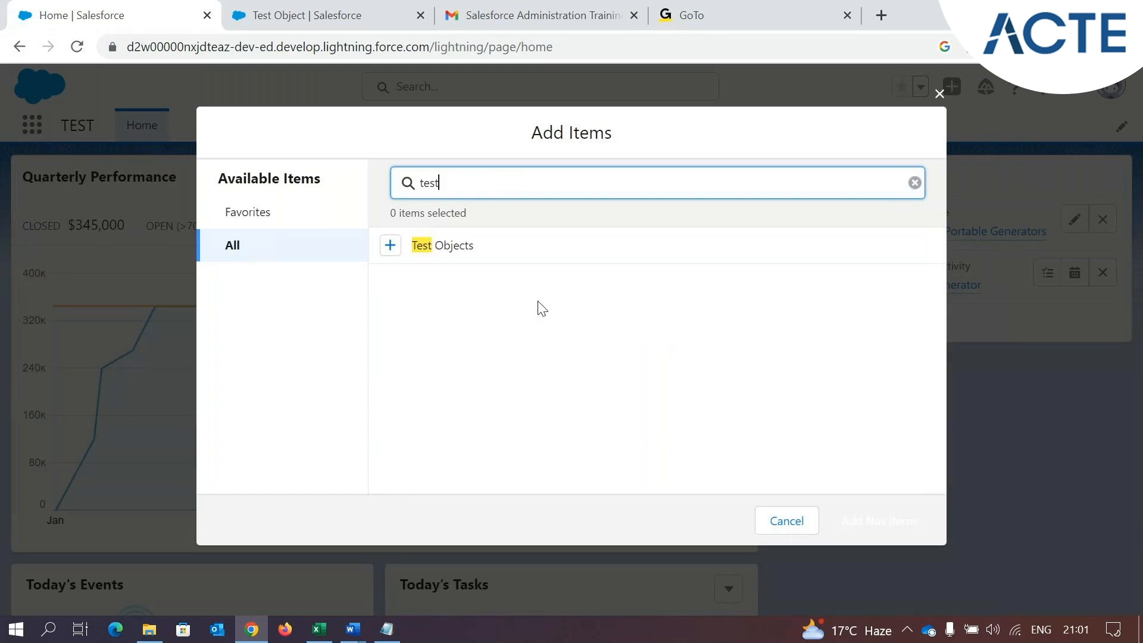
click(389, 247)
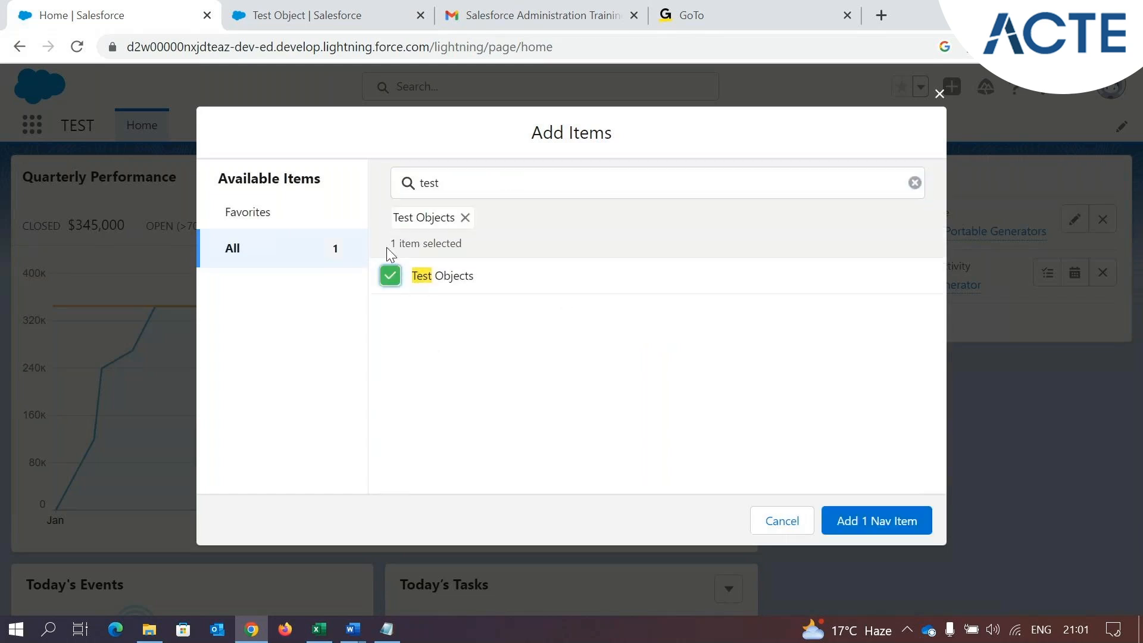
click(876, 522)
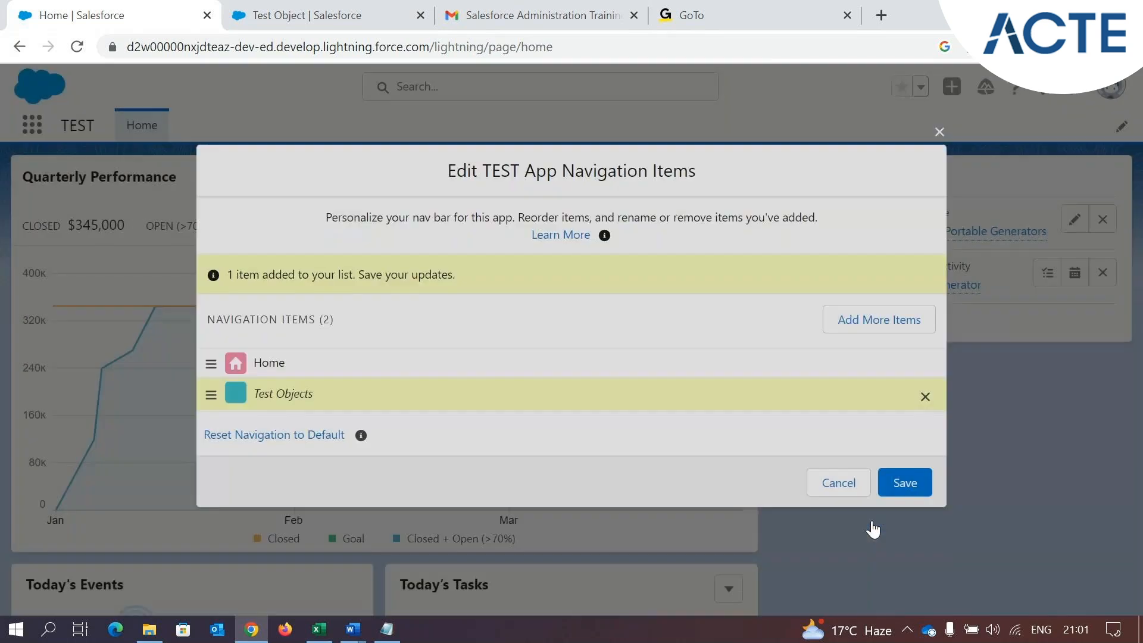
click(913, 477)
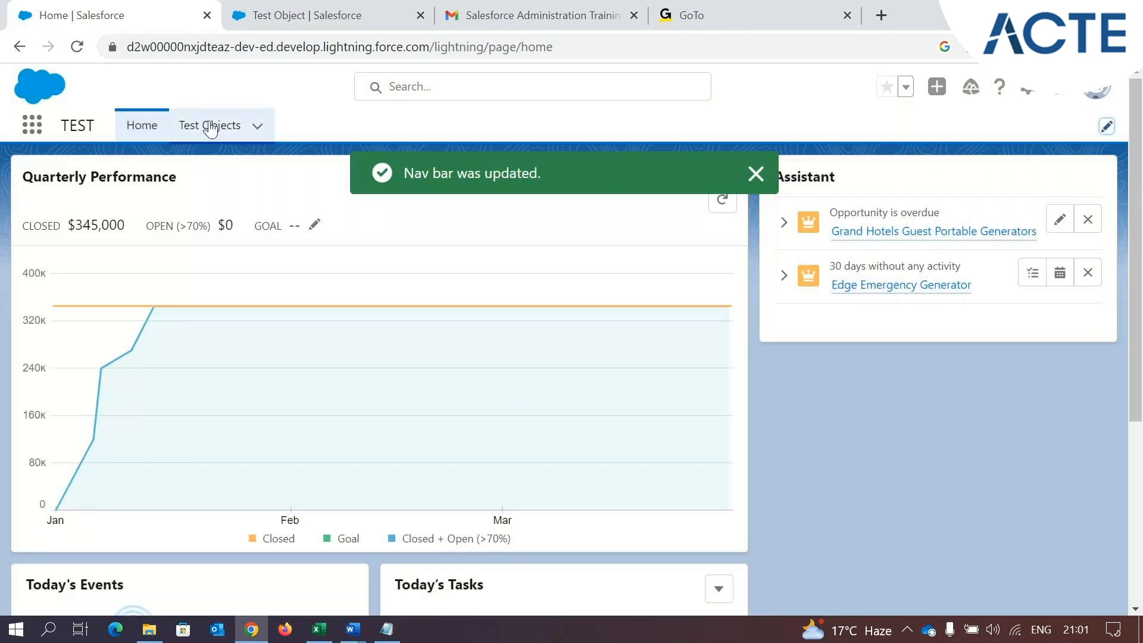
From the Test Objects list, start a new record and copy its Test Object Name field label
click(211, 130)
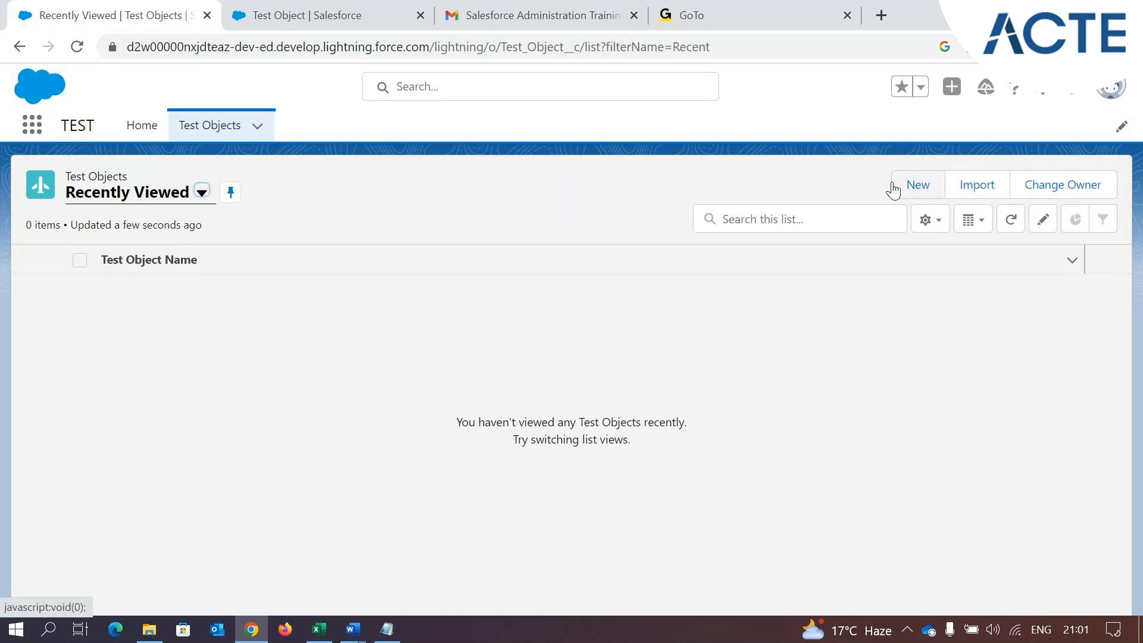
click(319, 629)
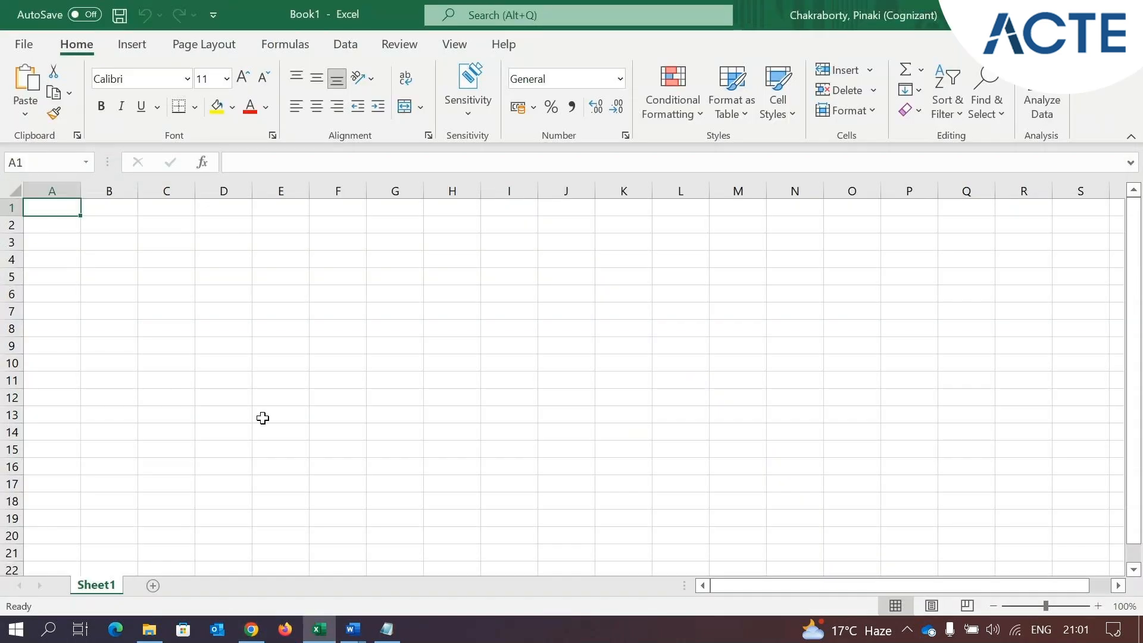
click(251, 629)
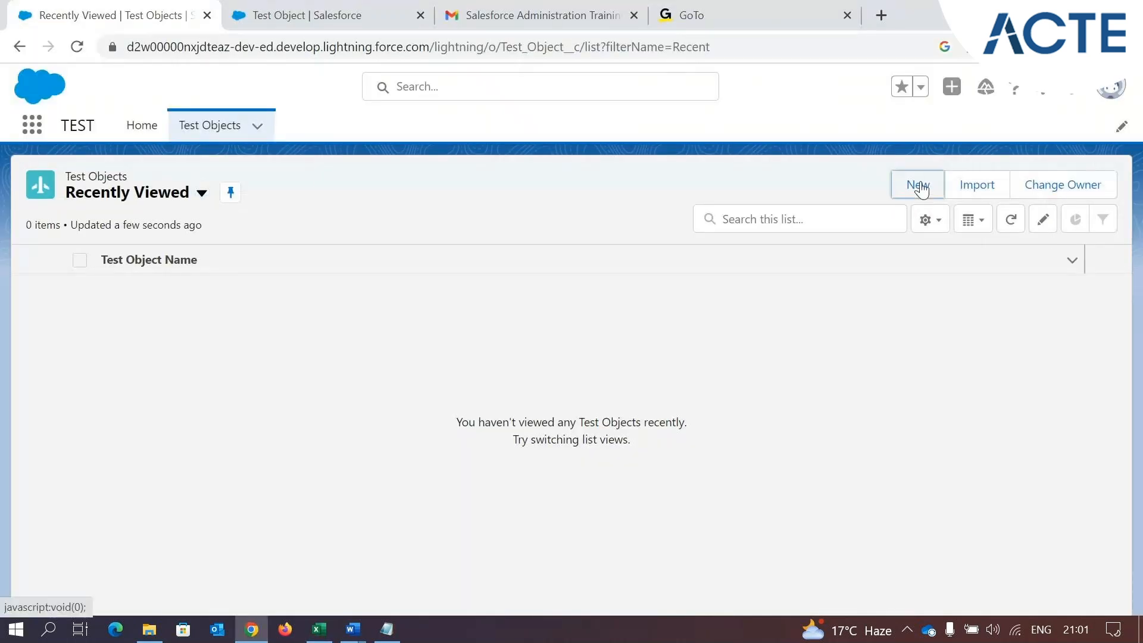
click(918, 186)
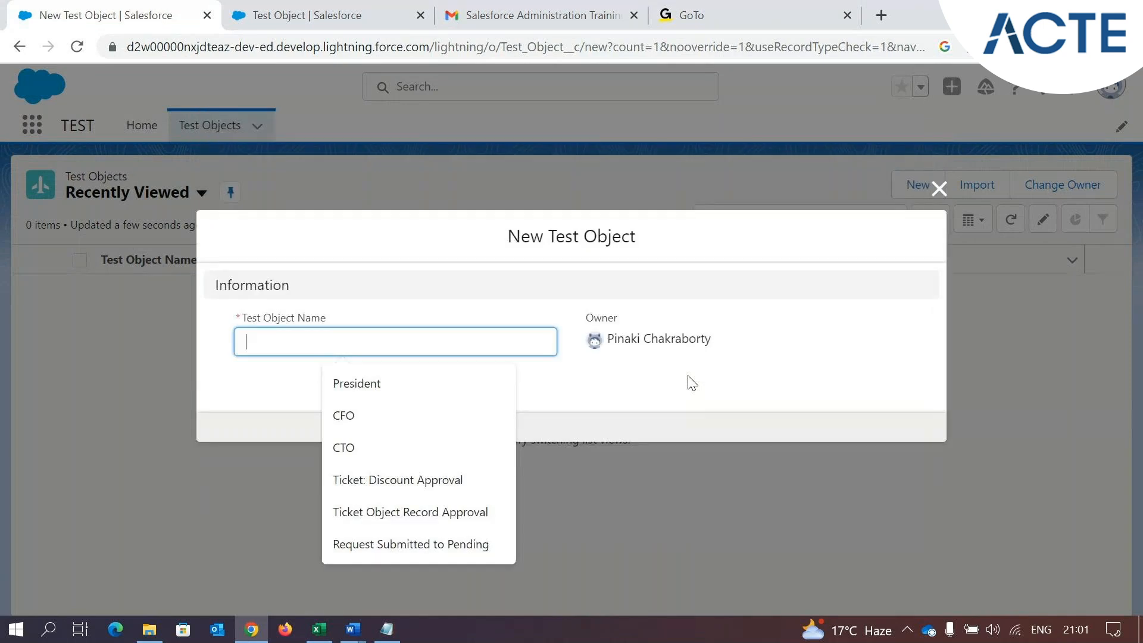
click(248, 325)
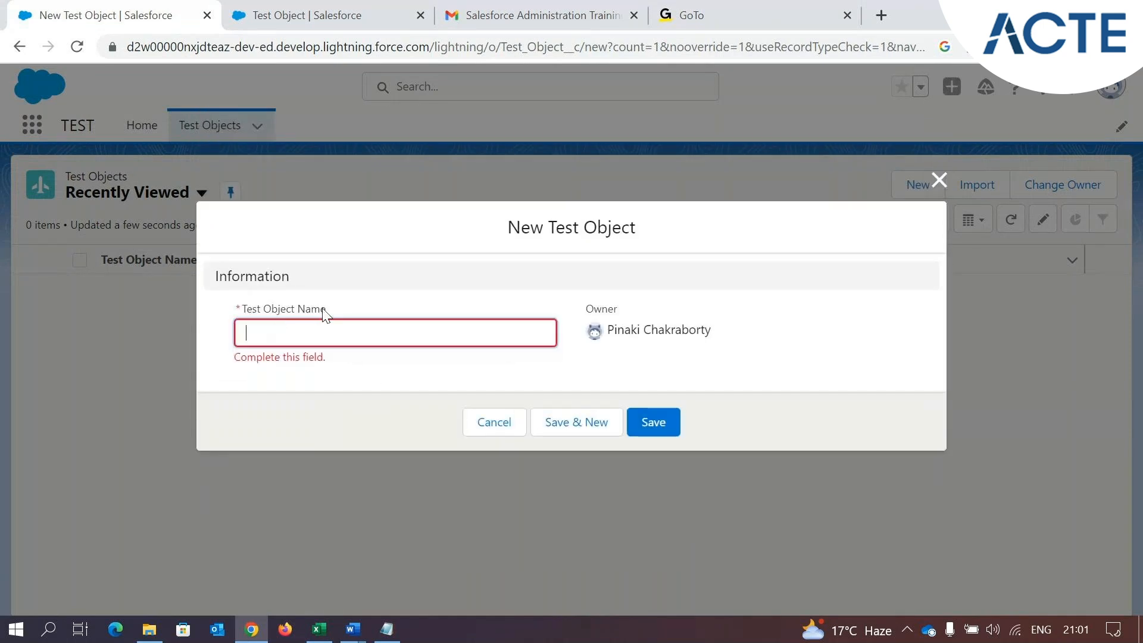
drag(342, 308, 246, 317)
key(ctrl+c)
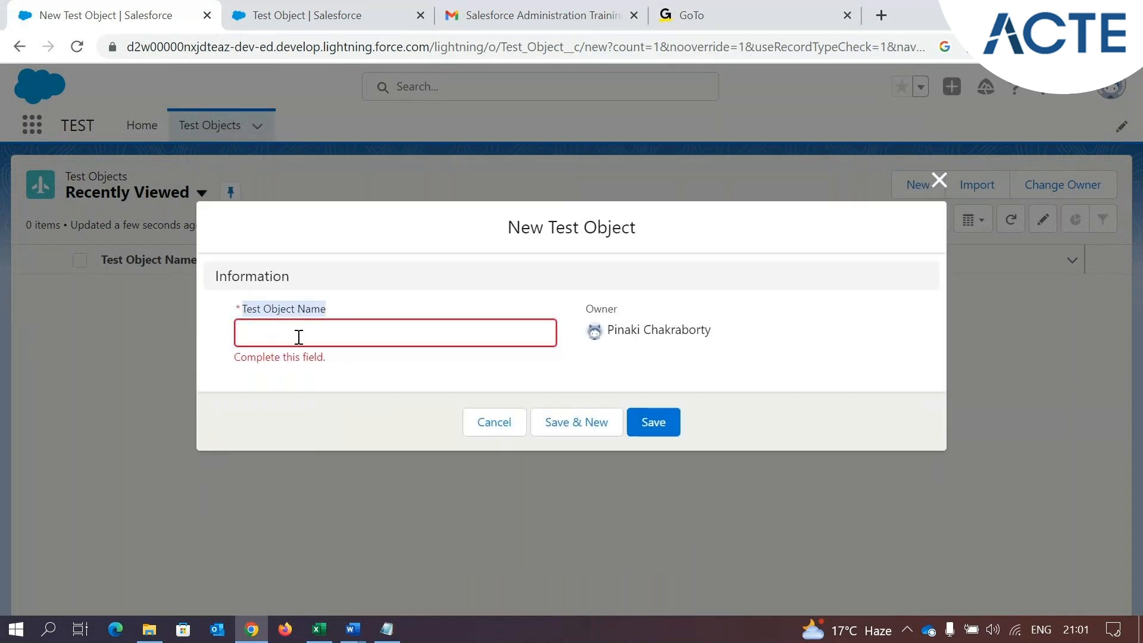
Switch to Excel, paste Test Object Name into cell A1 as the header, and fit column A to its width
click(320, 629)
click(51, 207)
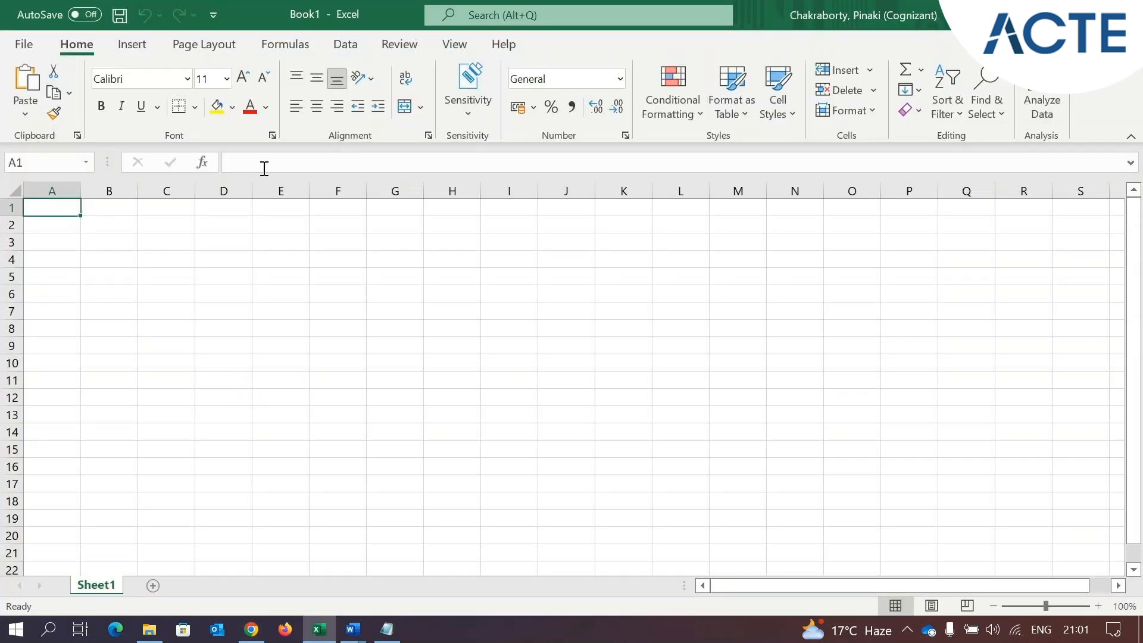
click(263, 163)
key(ctrl+v)
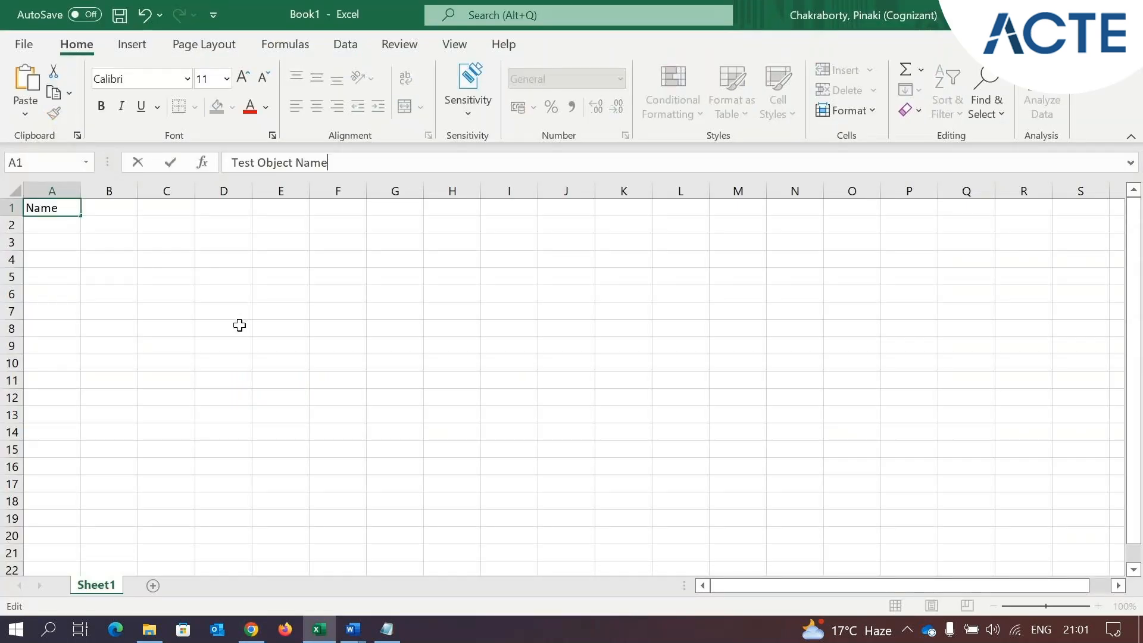
click(226, 360)
click(74, 190)
double_click(81, 191)
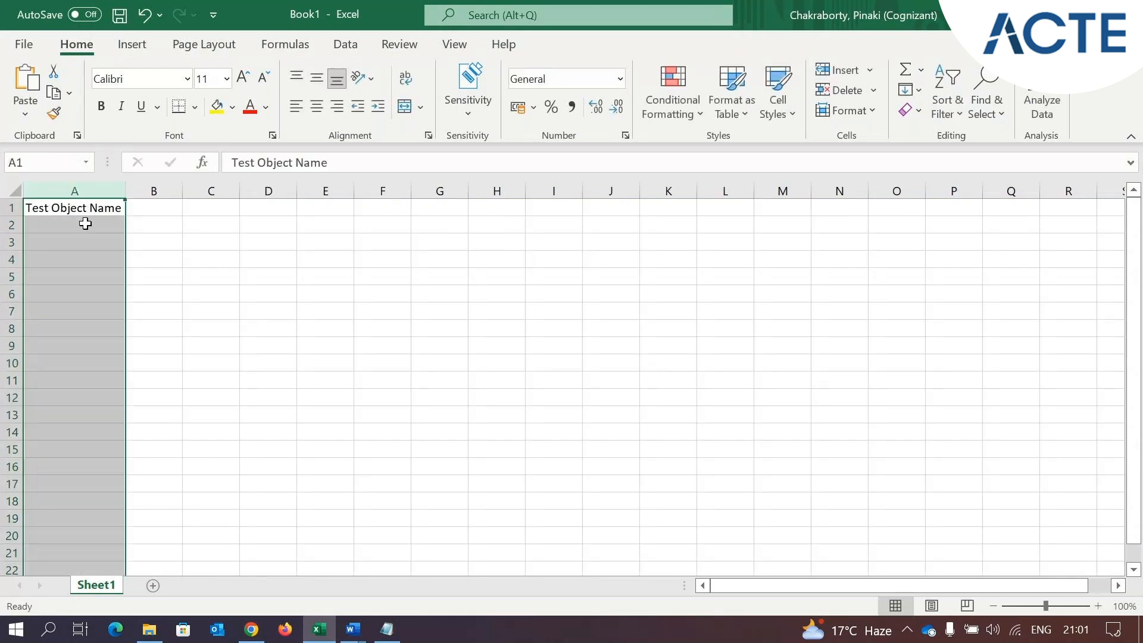
click(85, 223)
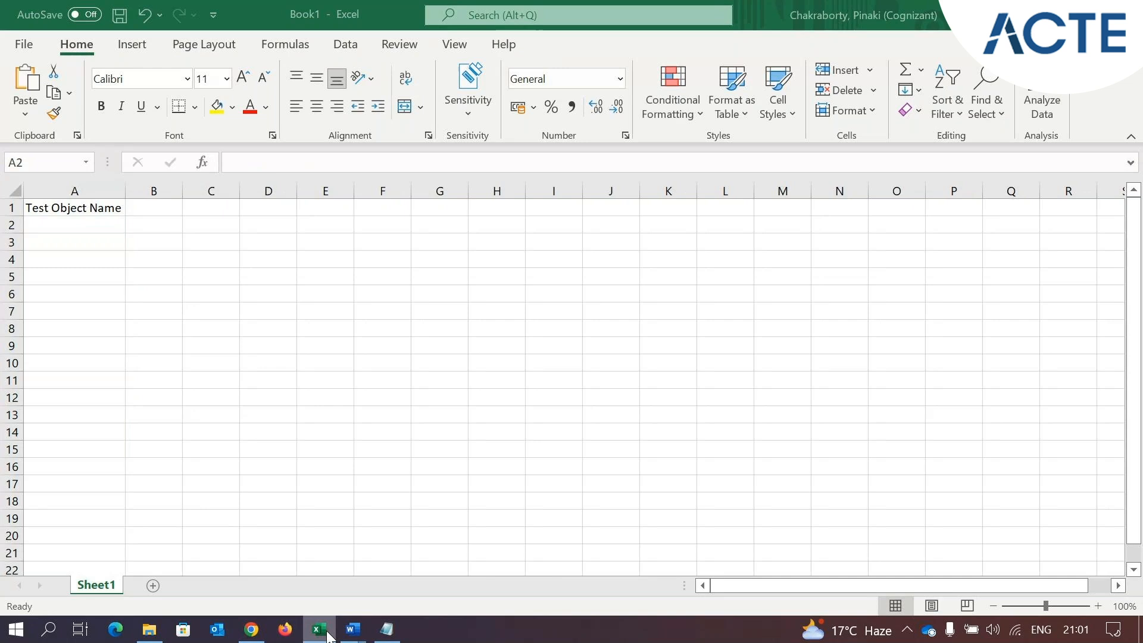
Switch back to Salesforce, save the new Test Object record with the person's first name, and return to the Test Objects list
click(328, 634)
click(318, 341)
text(Pinaki)
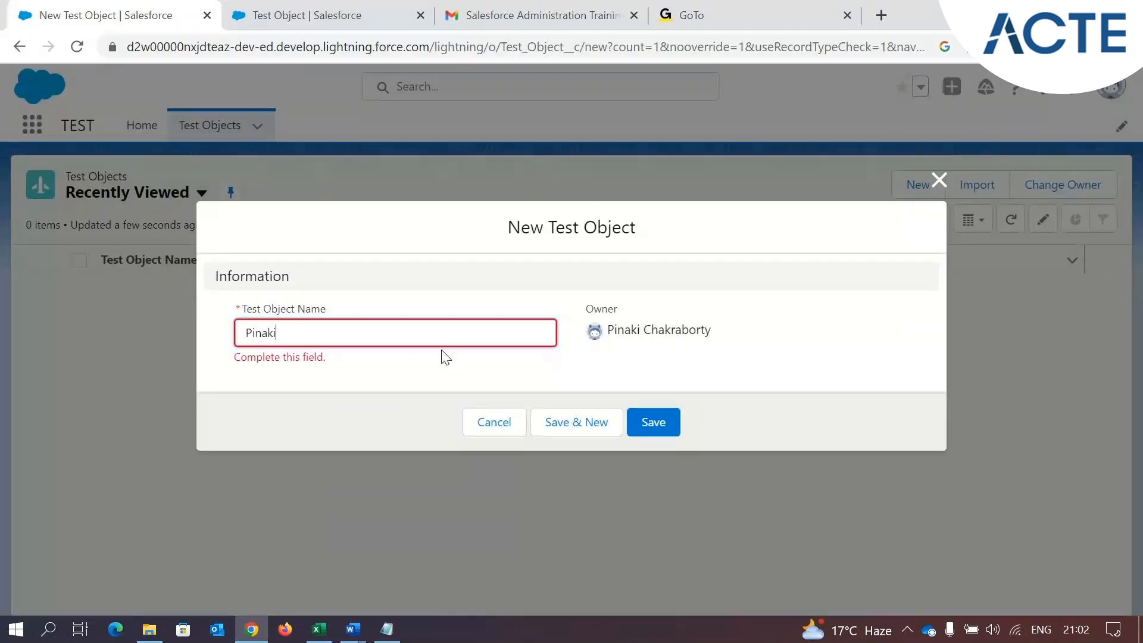
click(659, 421)
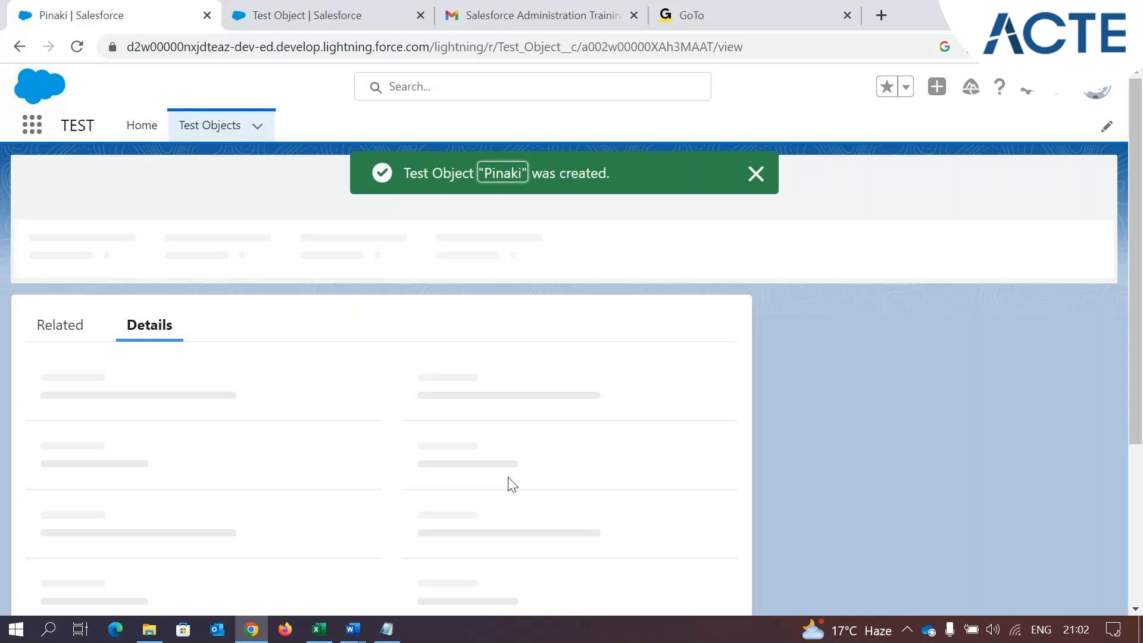
click(210, 125)
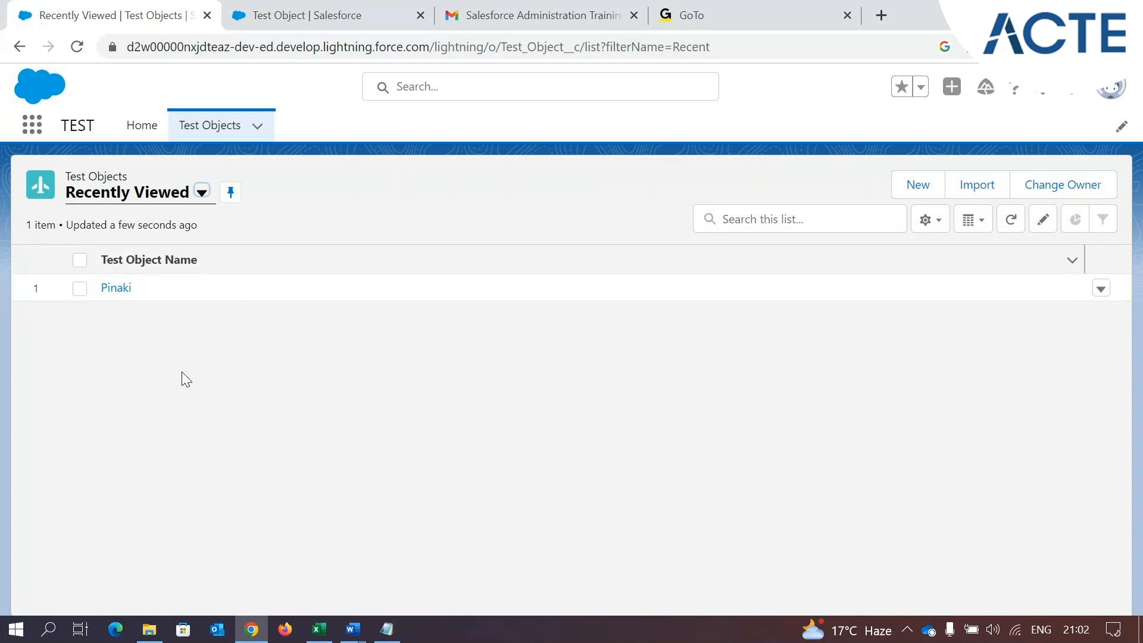
Switch to Excel and enter the first record's name in cell A2 under the Test Object Name header
click(331, 636)
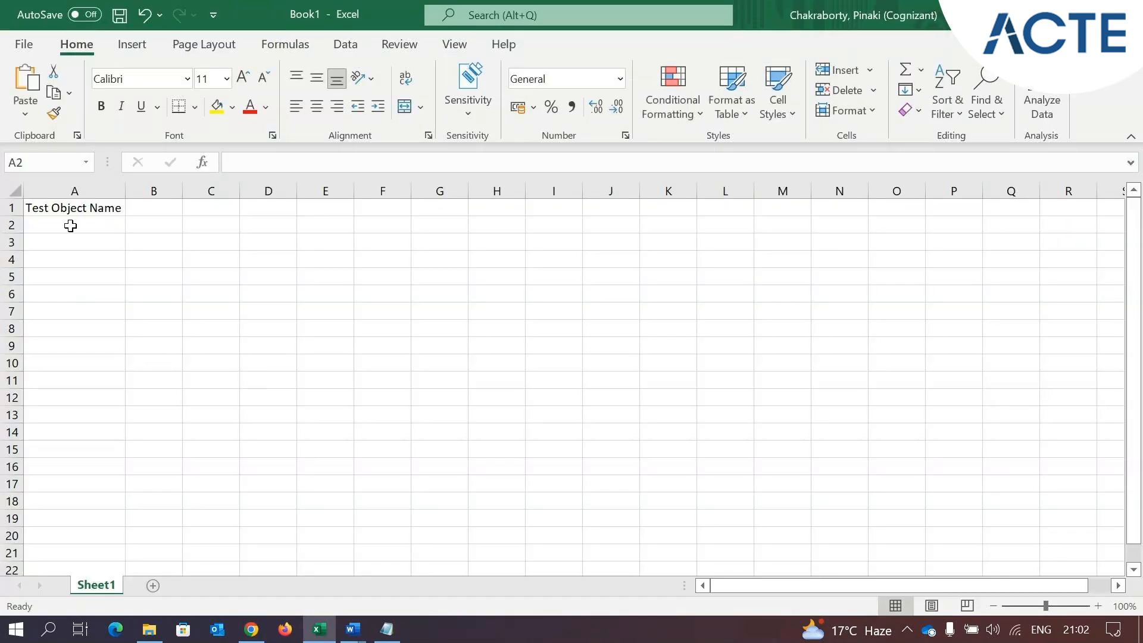
text(Pinaki)
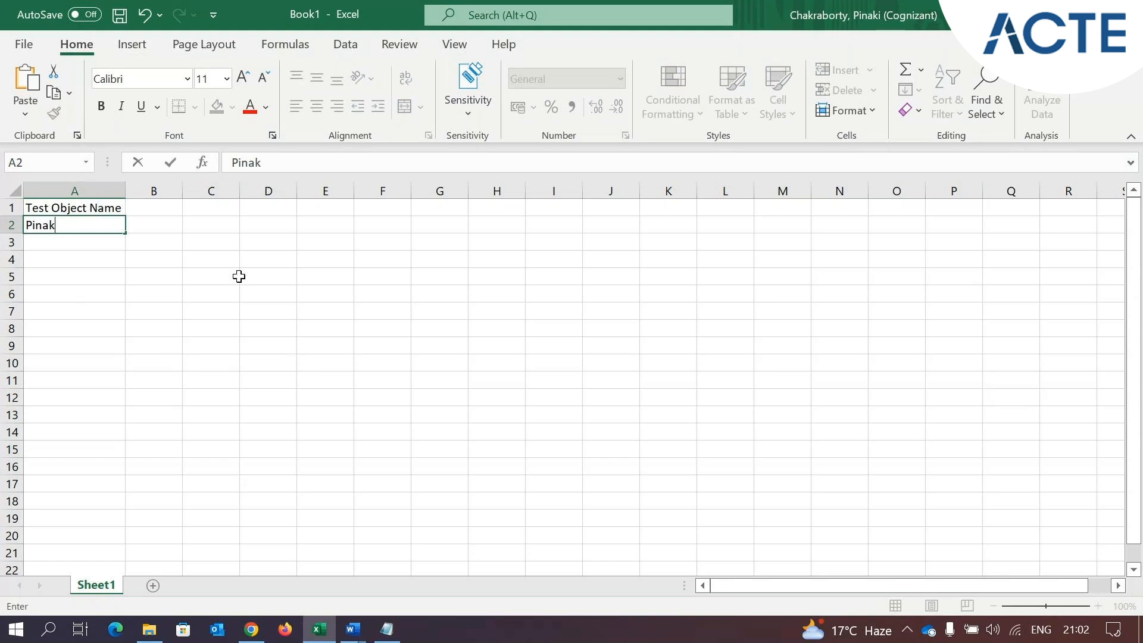
click(222, 262)
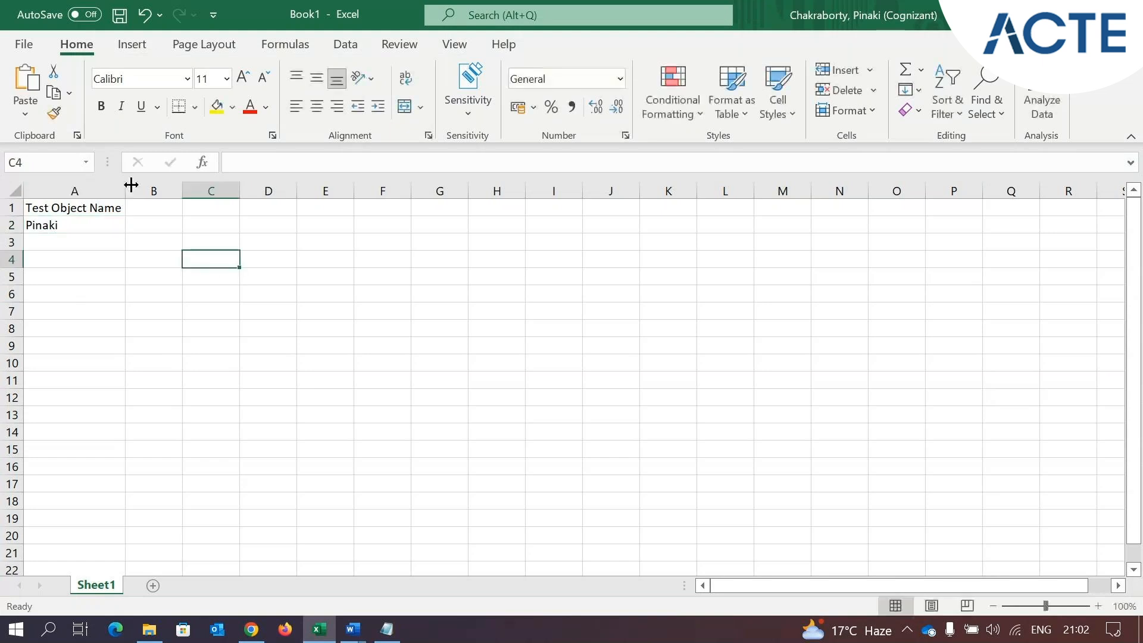
click(89, 243)
Switch back to Salesforce, create a second Test Object record with another person's first name, and return to the Test Objects list
click(331, 635)
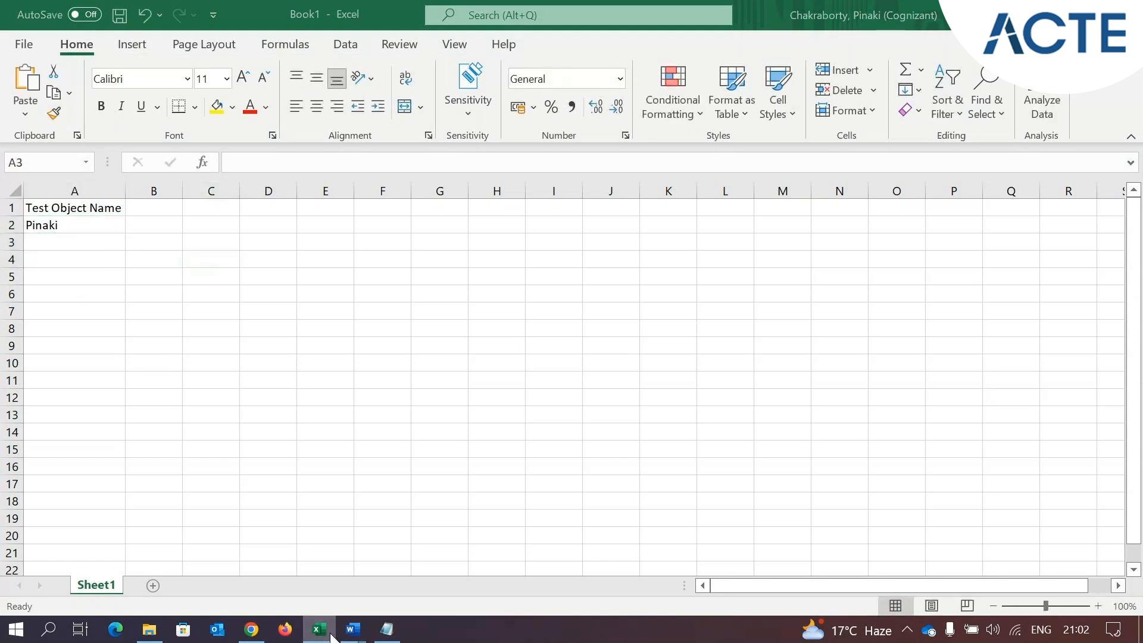
click(924, 192)
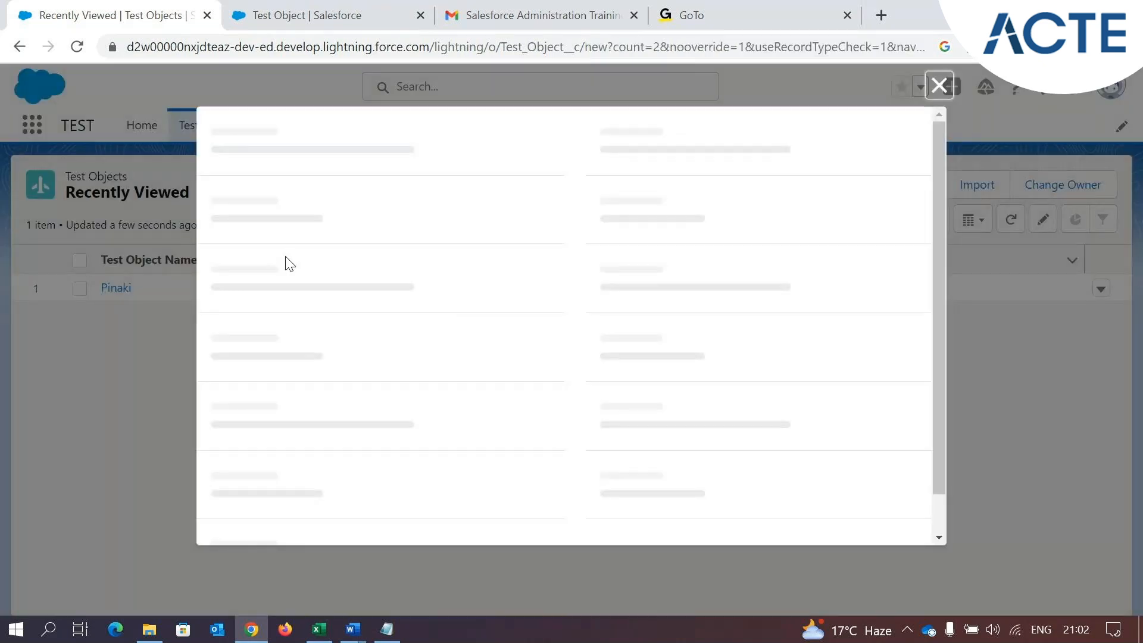
click(313, 326)
text(P)
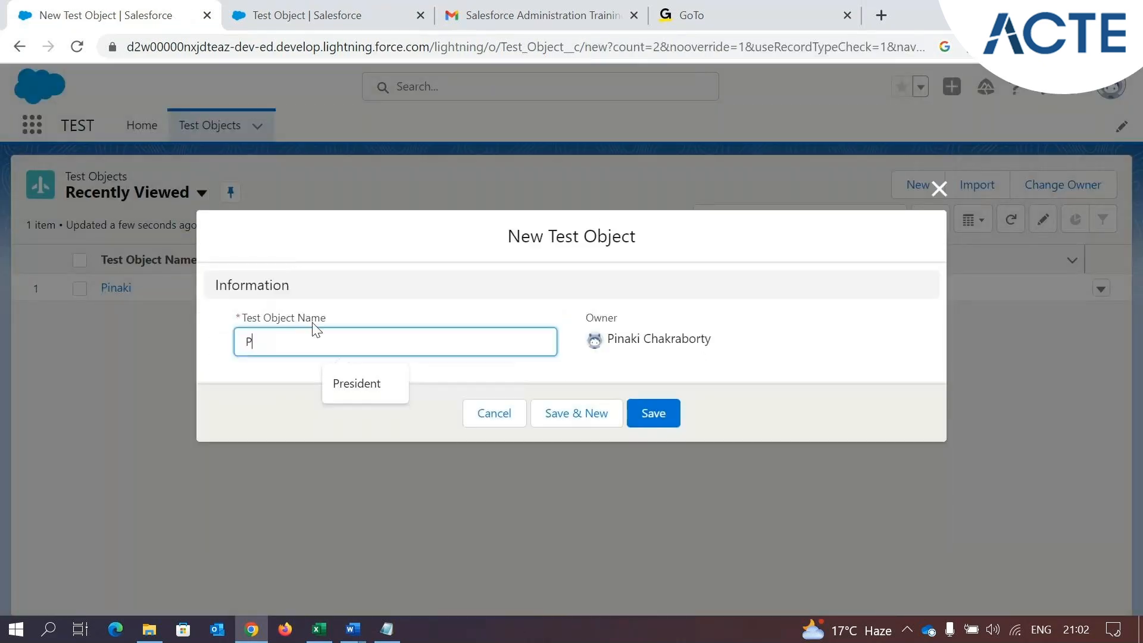
text(rathibha)
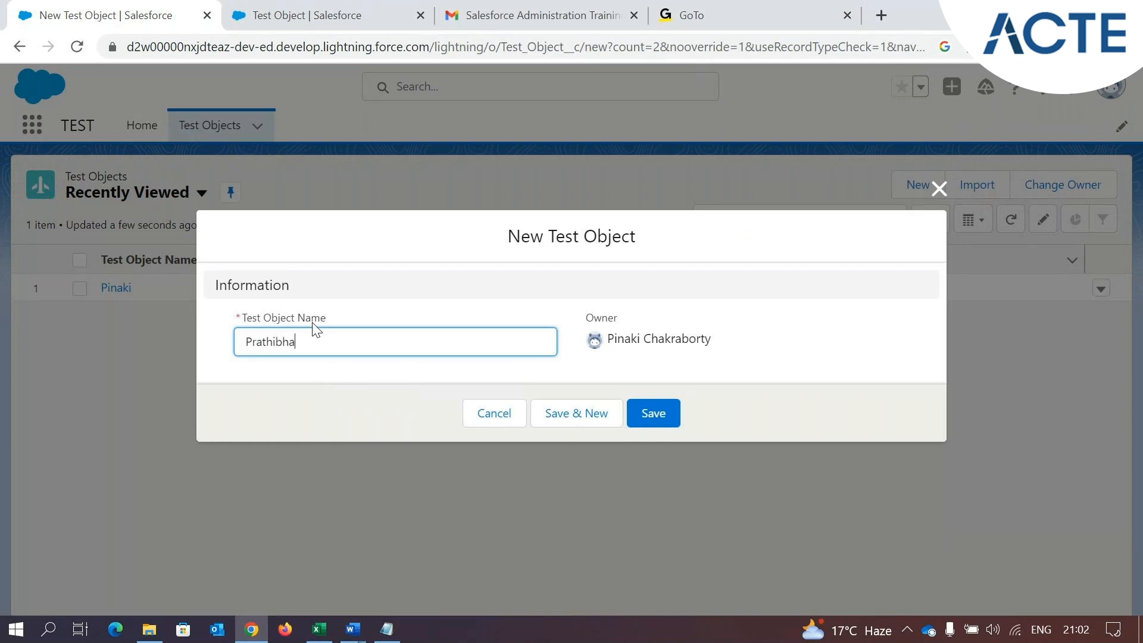
click(669, 422)
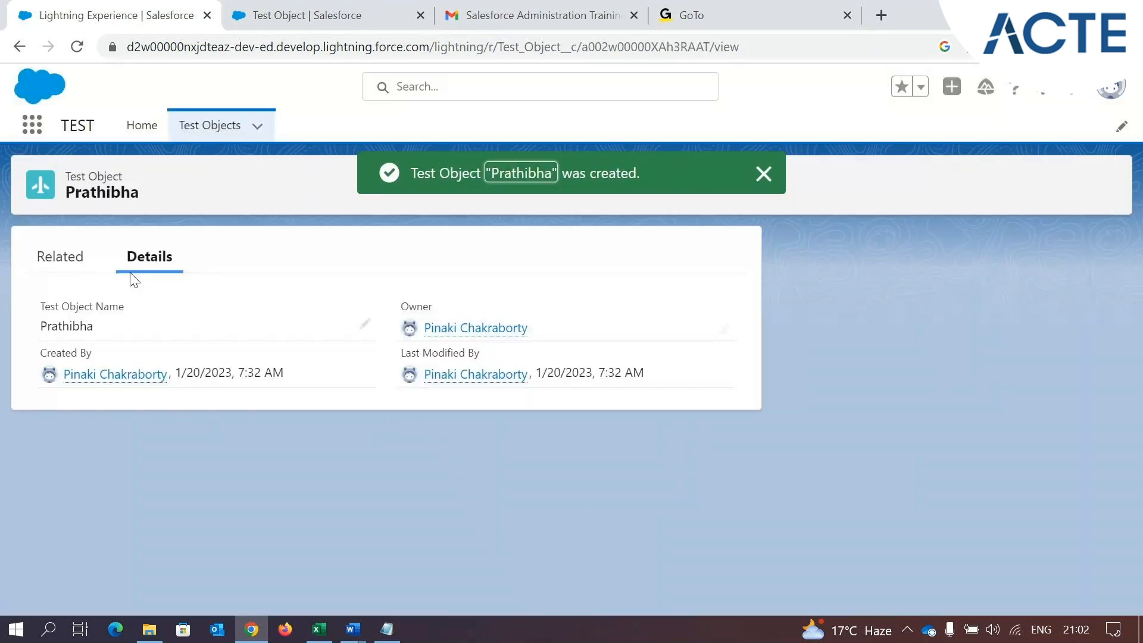
click(220, 119)
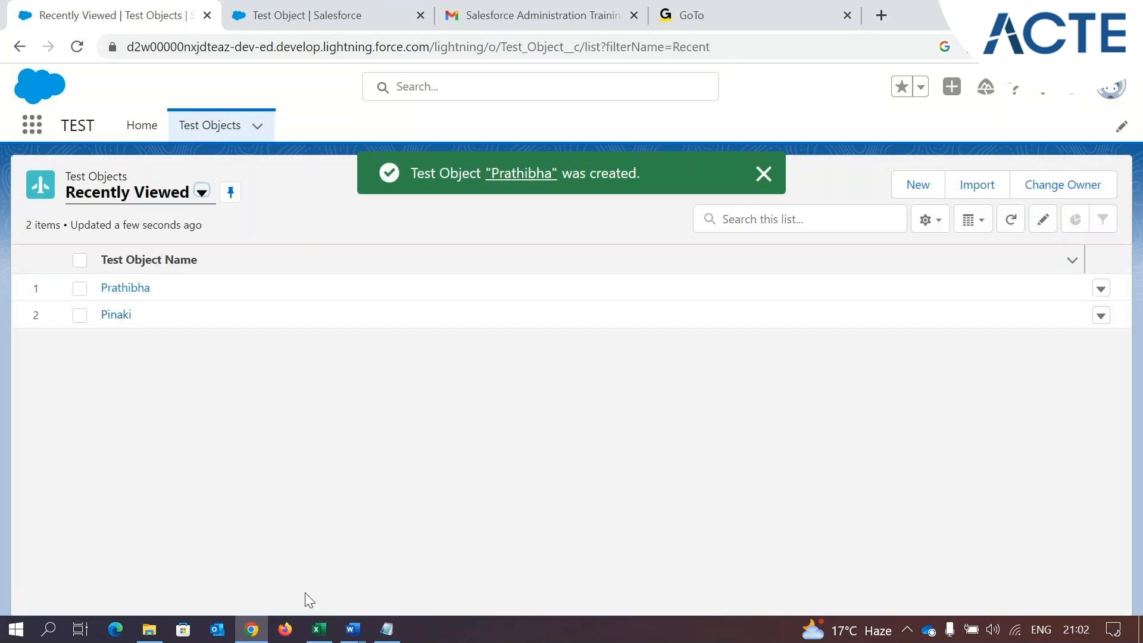
Switch to Excel and enter the second record's name in cell A3
click(319, 628)
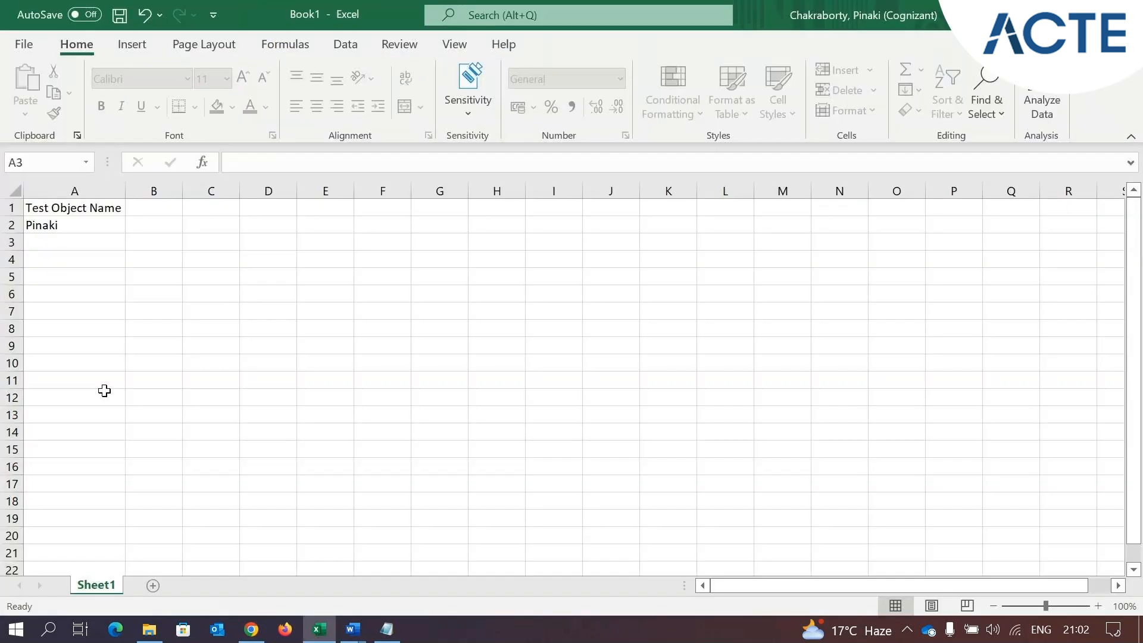
click(74, 237)
text(Pra)
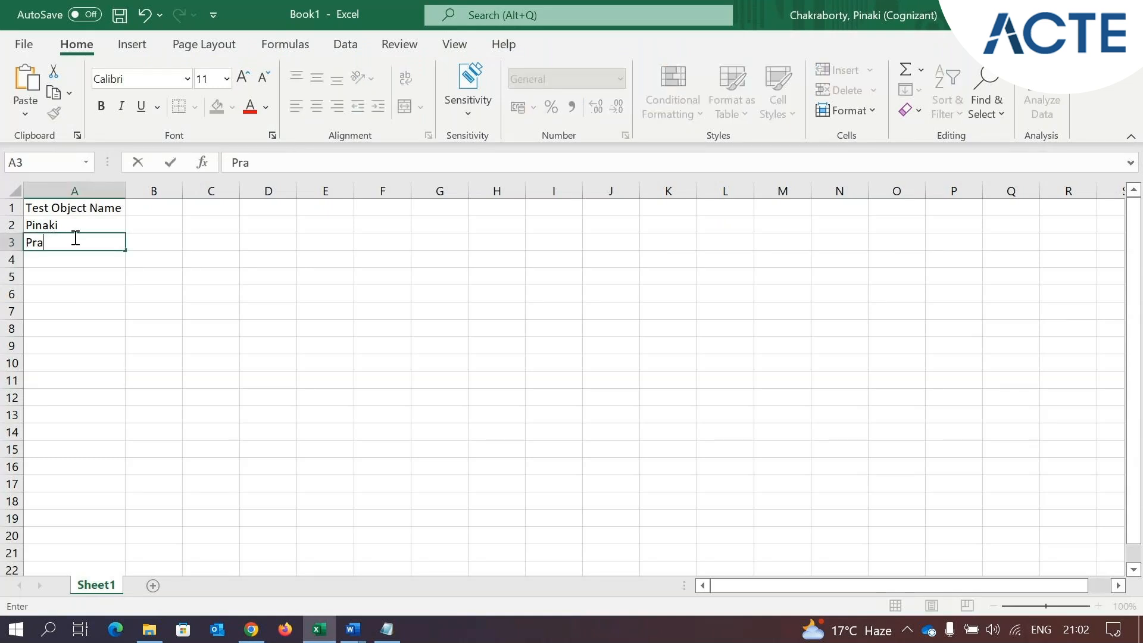
text(thibha)
key(Return)
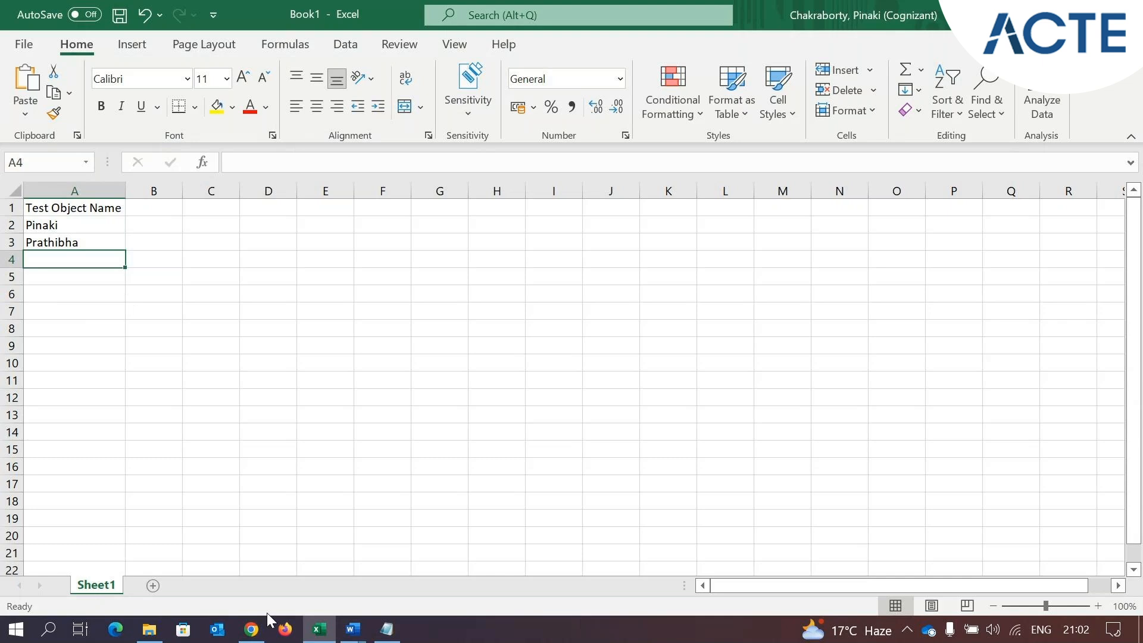
Switch back to Salesforce, view the details of the first Test Object record created, and return to the Test Objects list
click(255, 628)
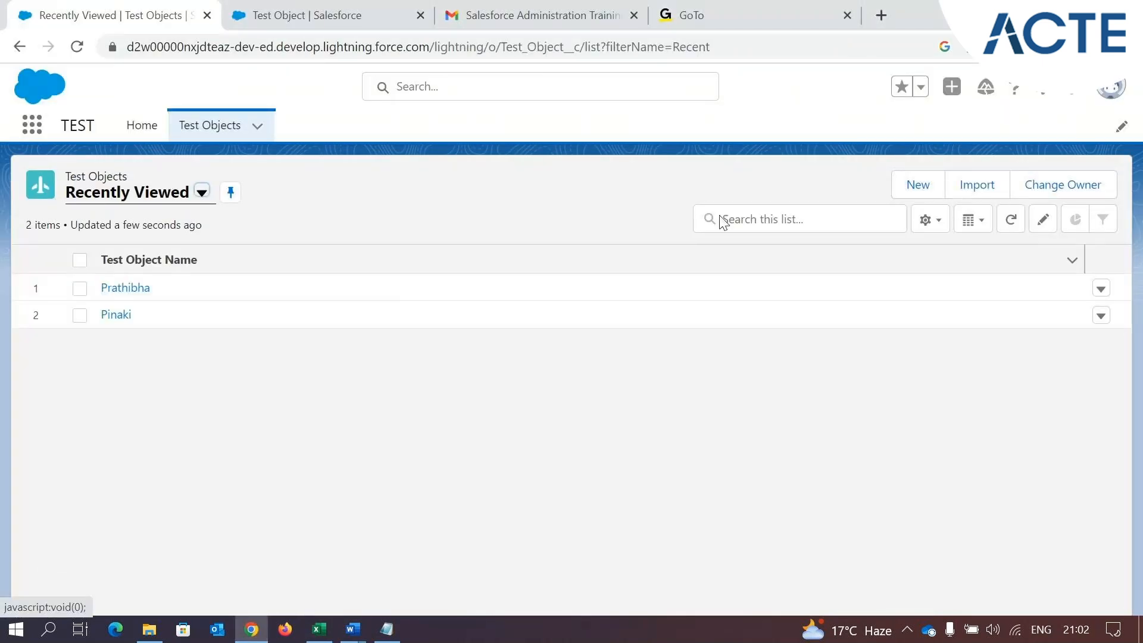
click(125, 316)
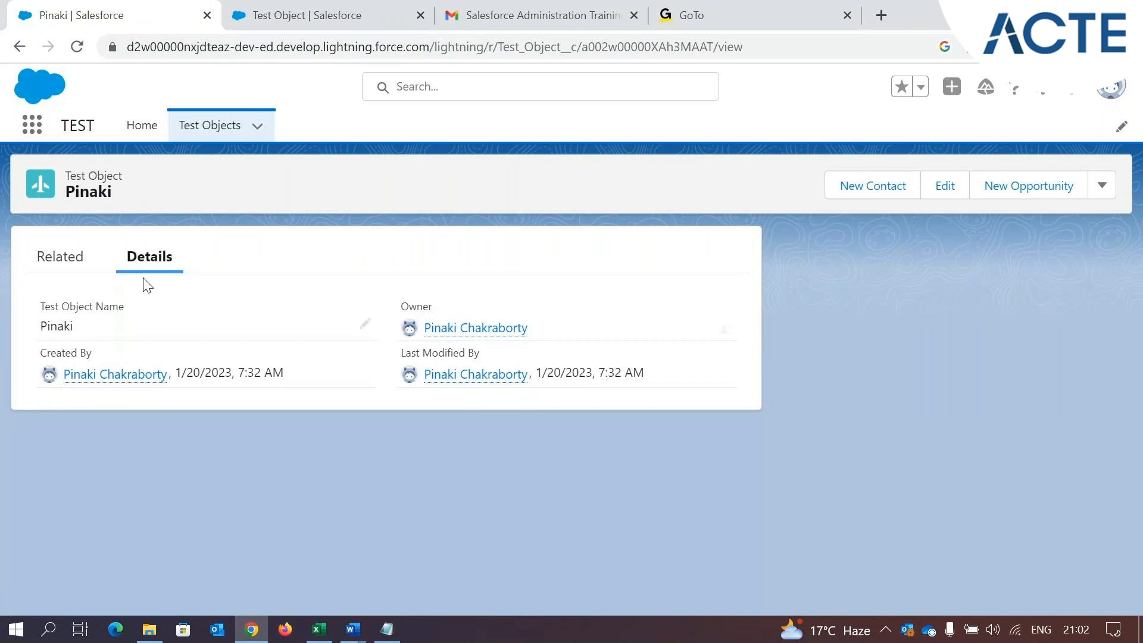
click(224, 125)
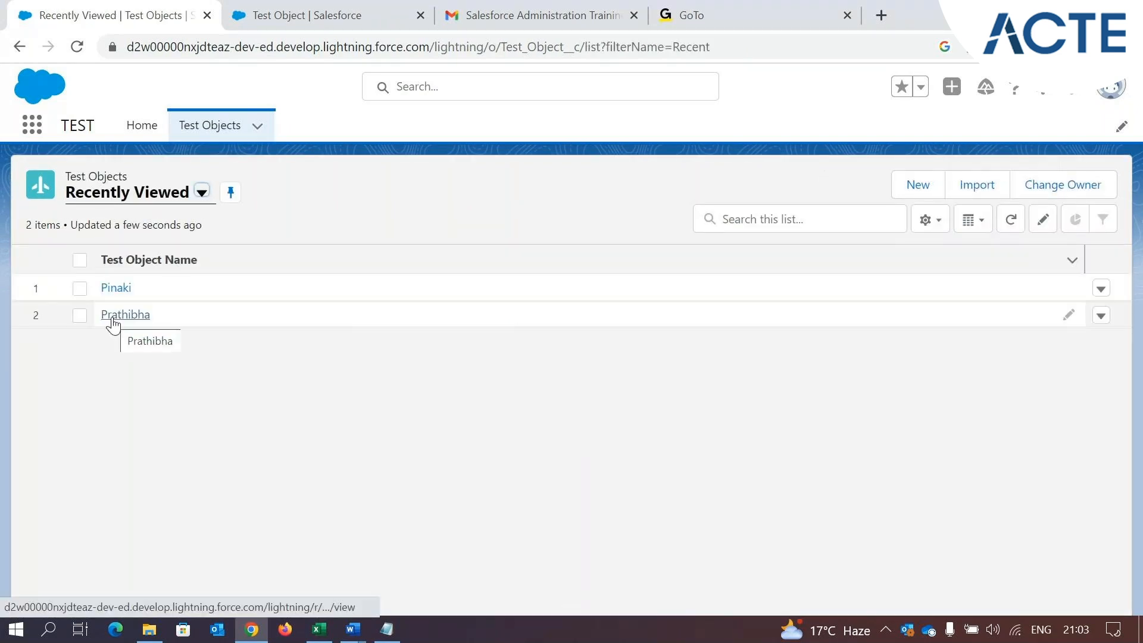
Open the first listed Test Object record, examine its Test Object Name field, and return to the Test Objects list
click(117, 290)
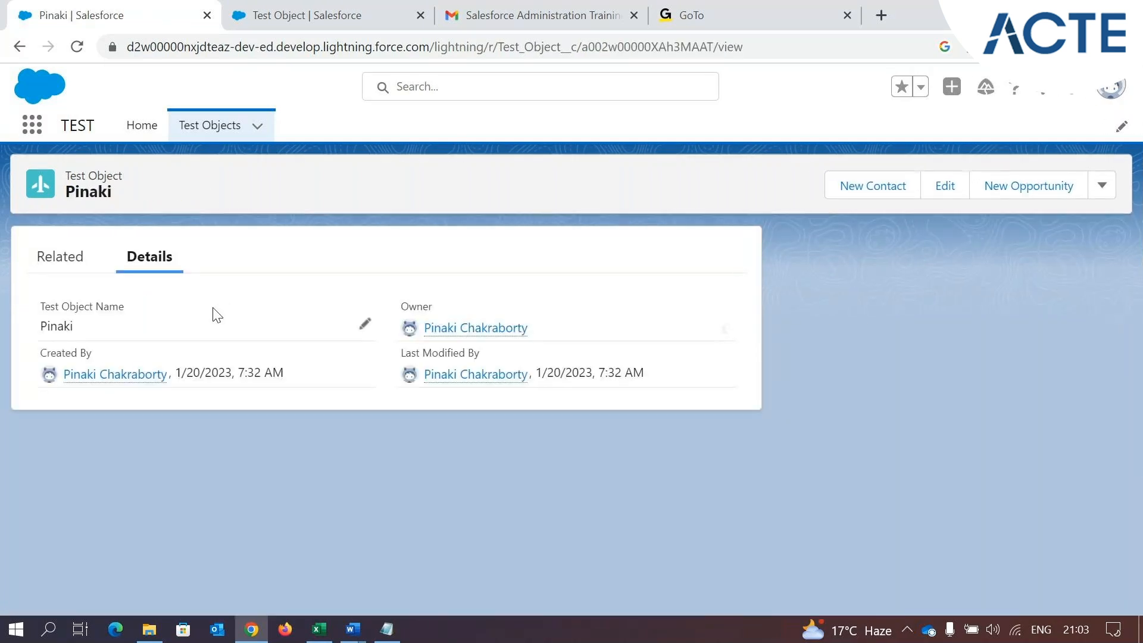
drag(73, 326, 39, 326)
drag(123, 306, 45, 307)
drag(99, 332, 48, 326)
click(209, 125)
Create a third Test Object record with another person's name and return to the Test Objects list
click(922, 187)
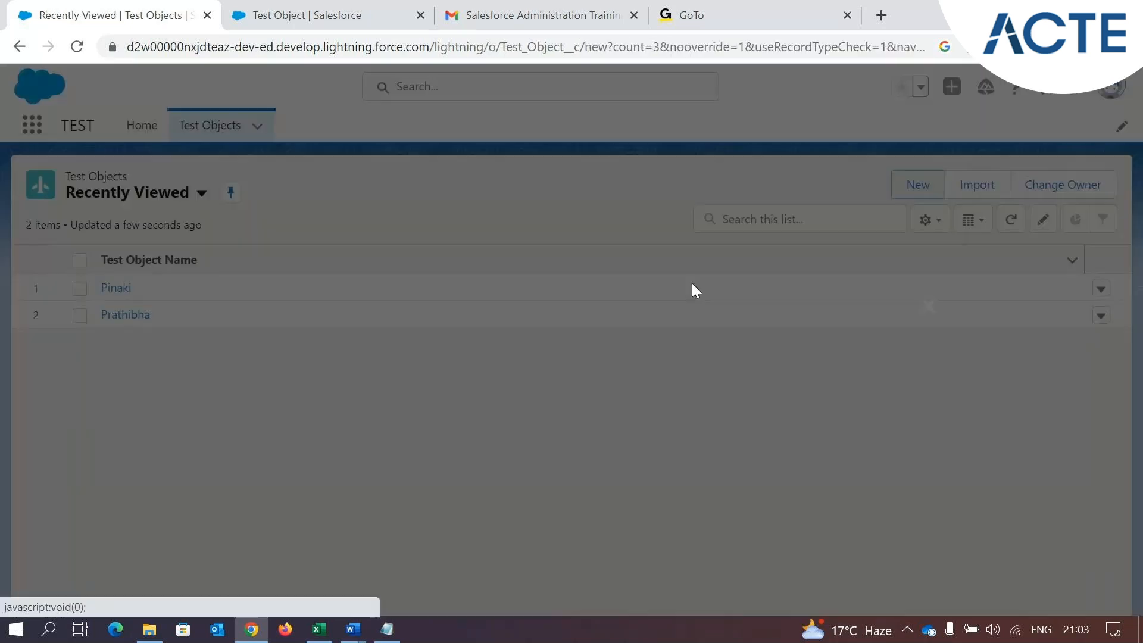
click(350, 355)
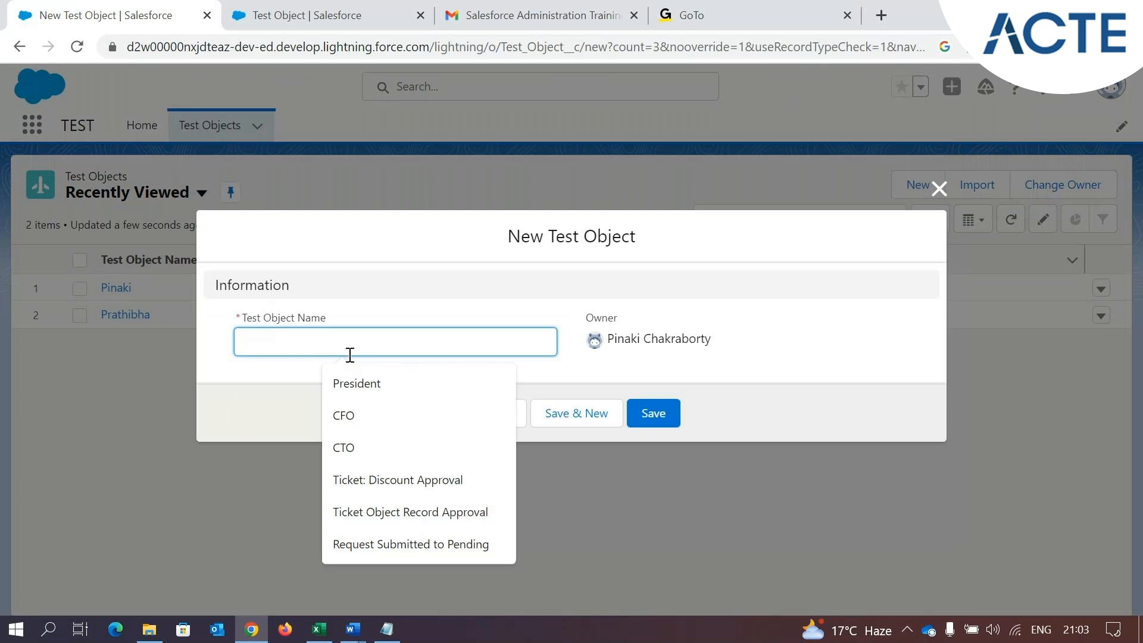
text(Forbishi)
click(670, 414)
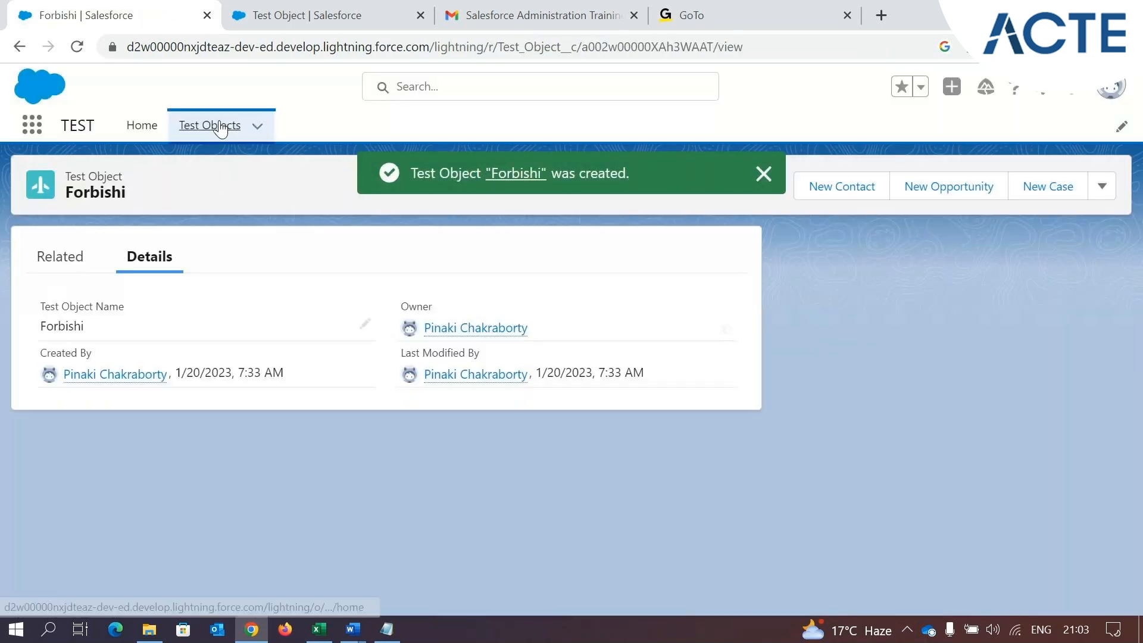
click(220, 128)
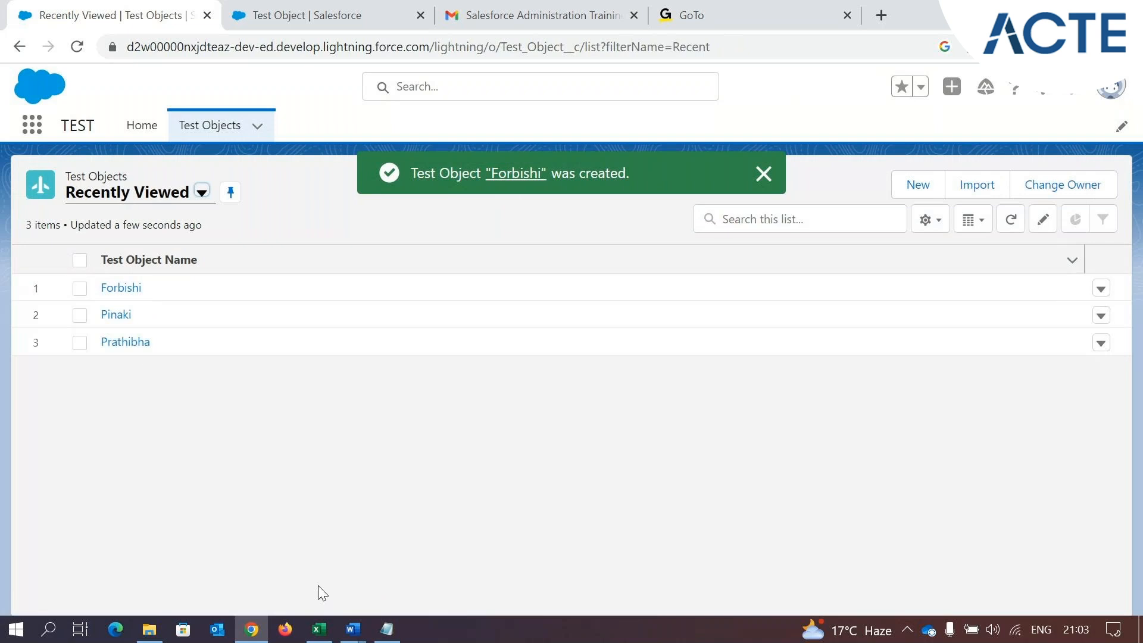
Switch to Excel, enter the third record's name in cell A4, and review the header against rows A2:A4
click(321, 628)
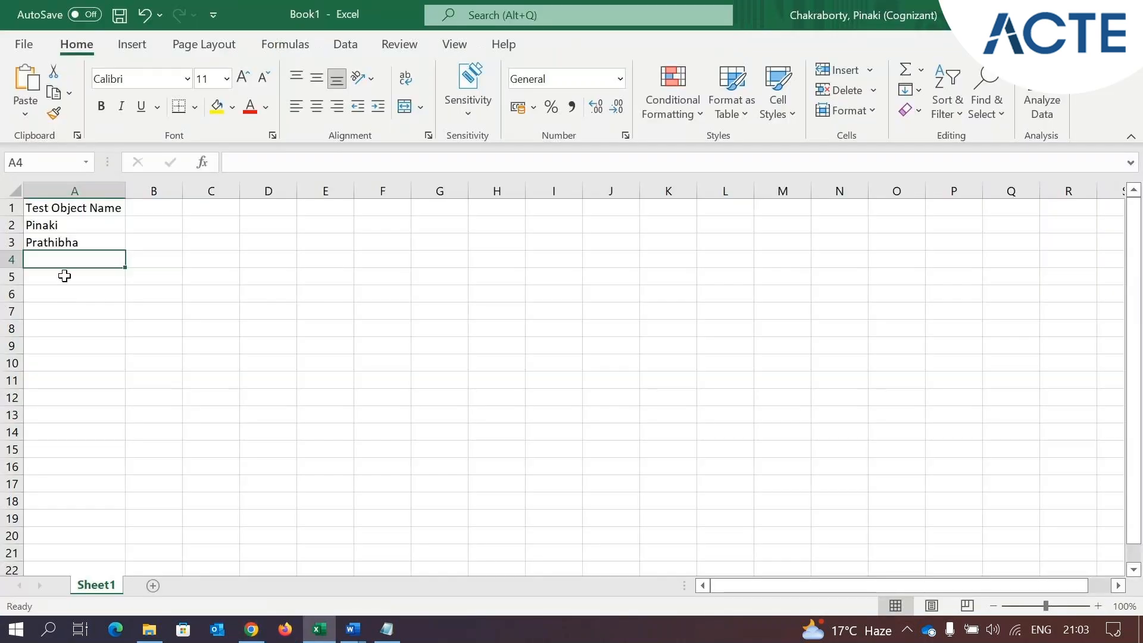
text(Forbishi)
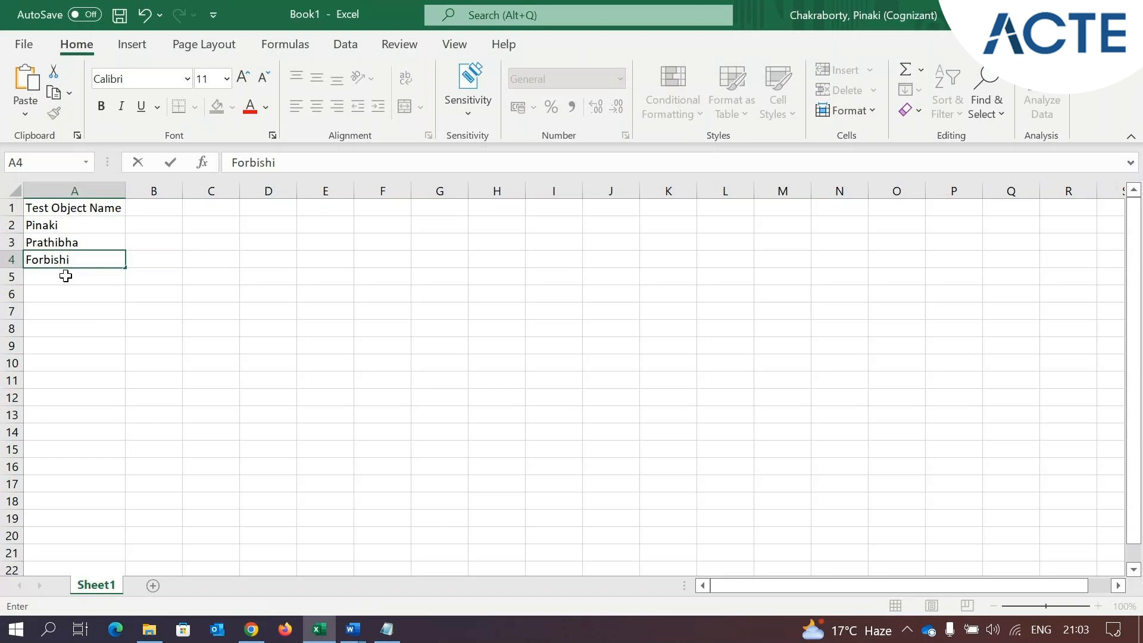
click(63, 309)
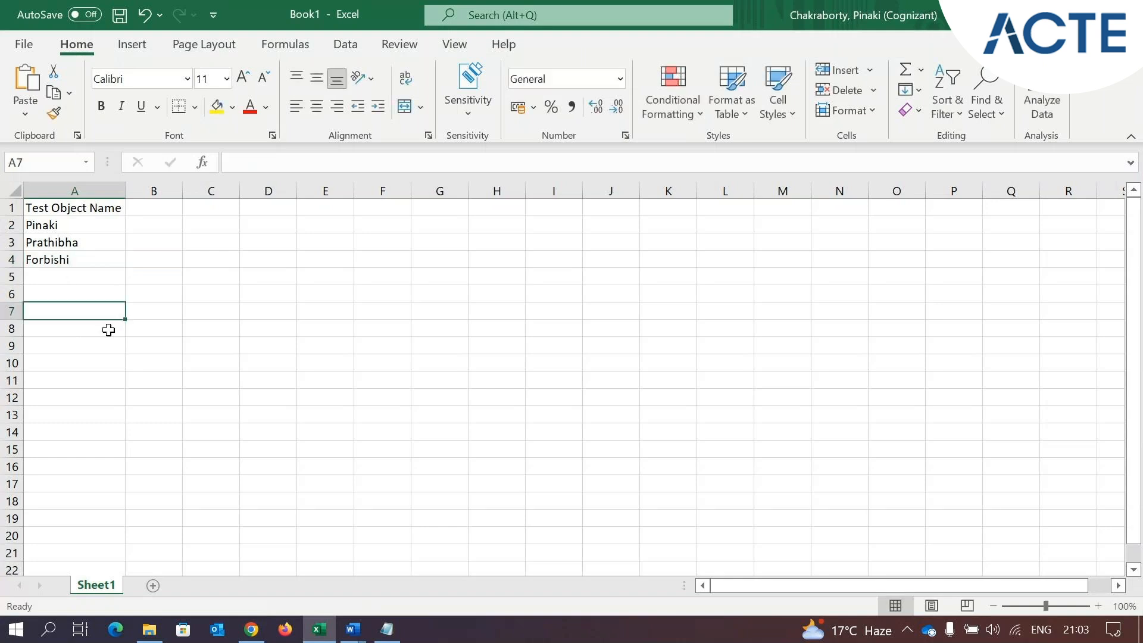
click(78, 209)
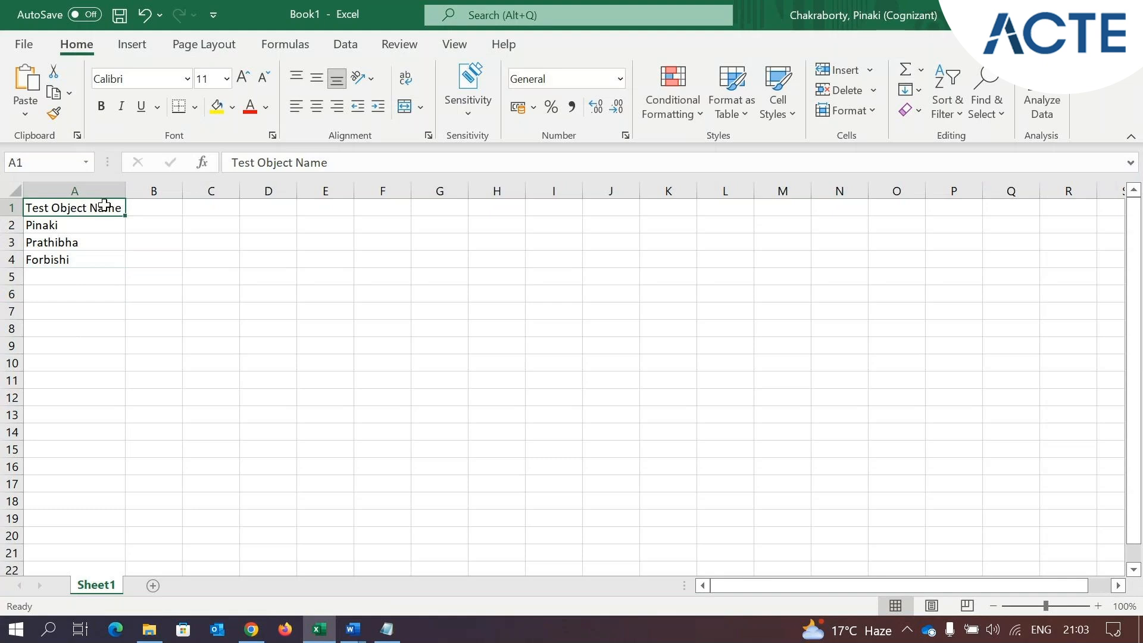
drag(69, 225, 69, 260)
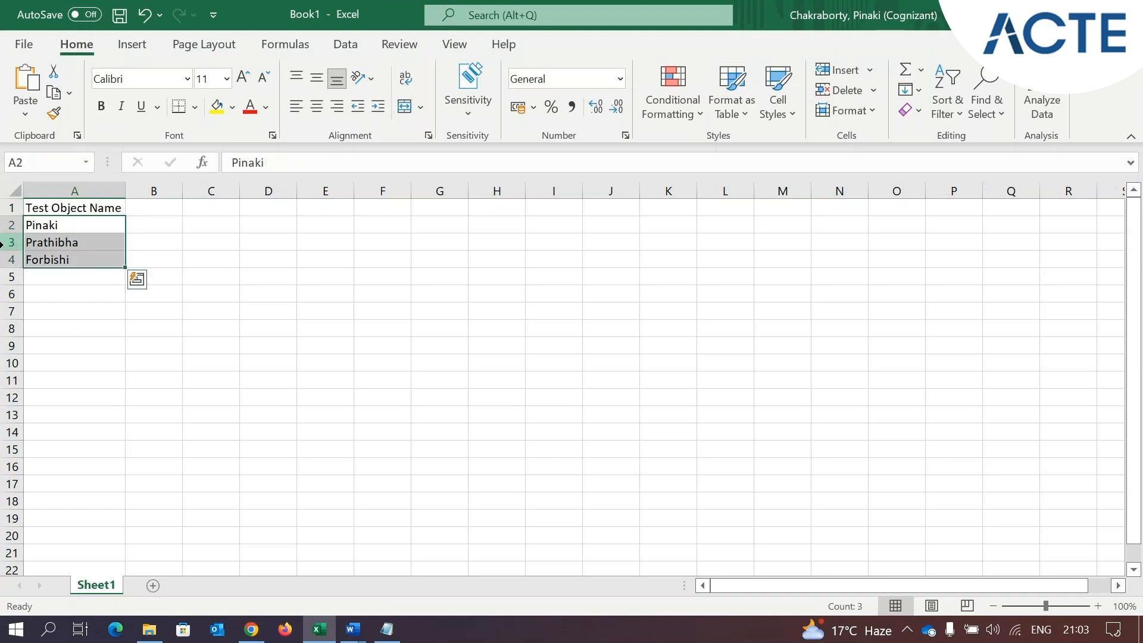
Switch back to Salesforce, open the second listed Test Object record, and look through its available record actions
click(251, 629)
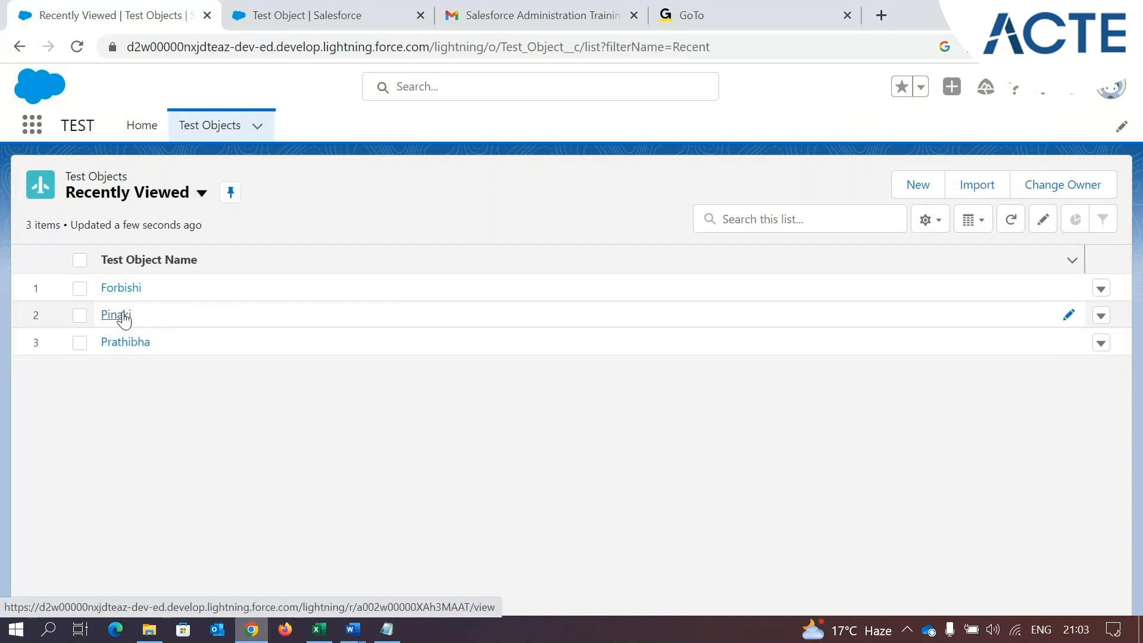
click(123, 319)
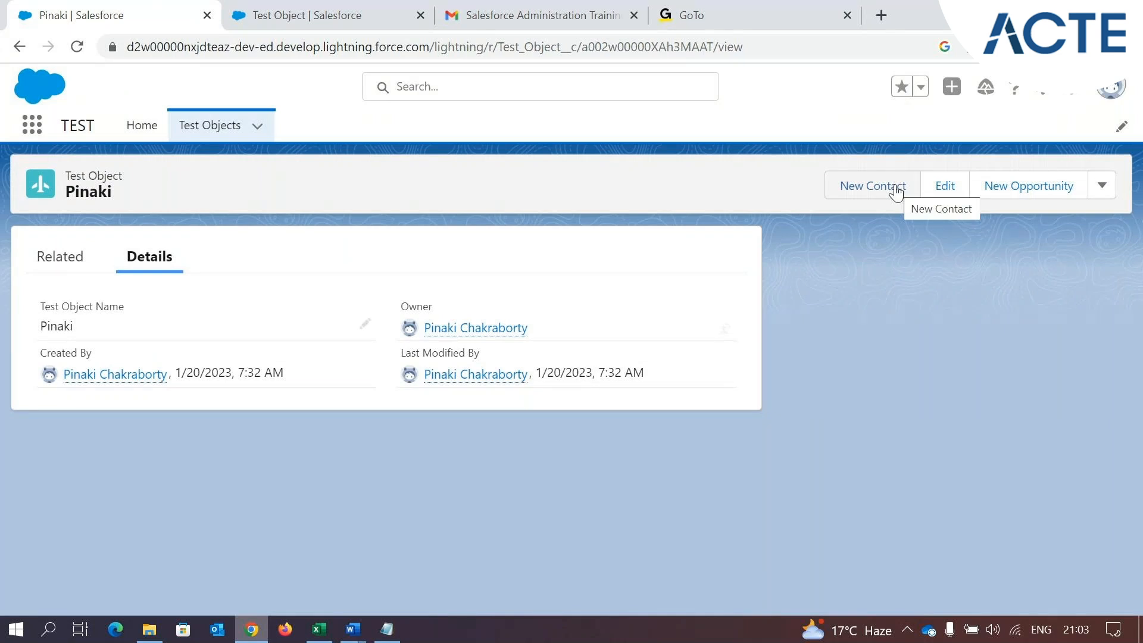
click(1102, 185)
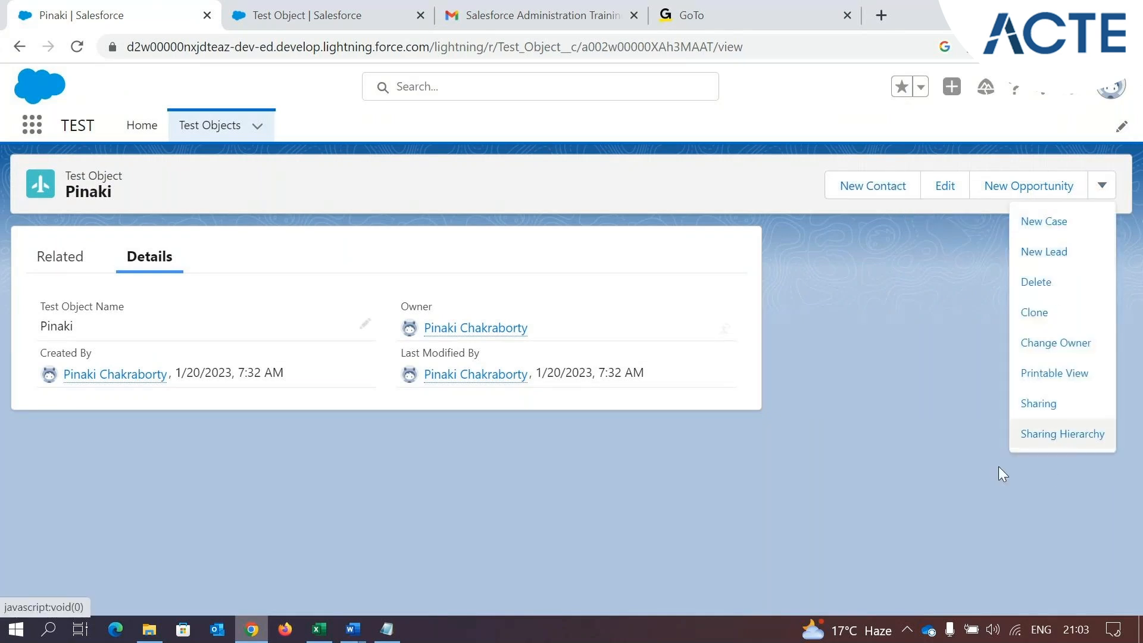
click(953, 374)
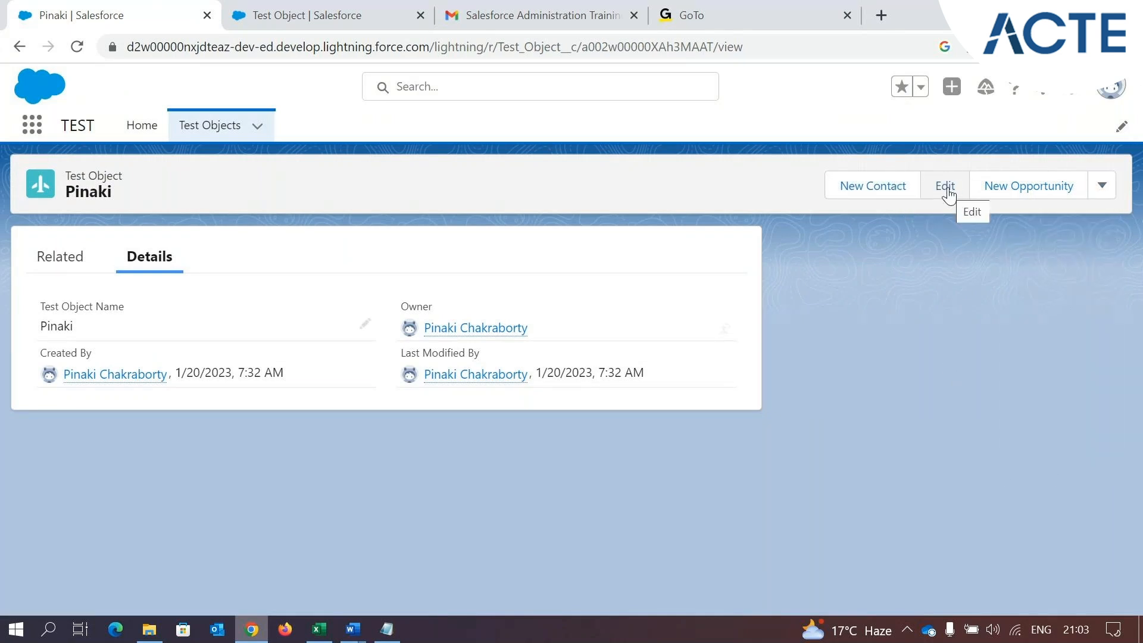
Edit the open record by appending the surname initial to its Test Object Name, and save it
click(946, 191)
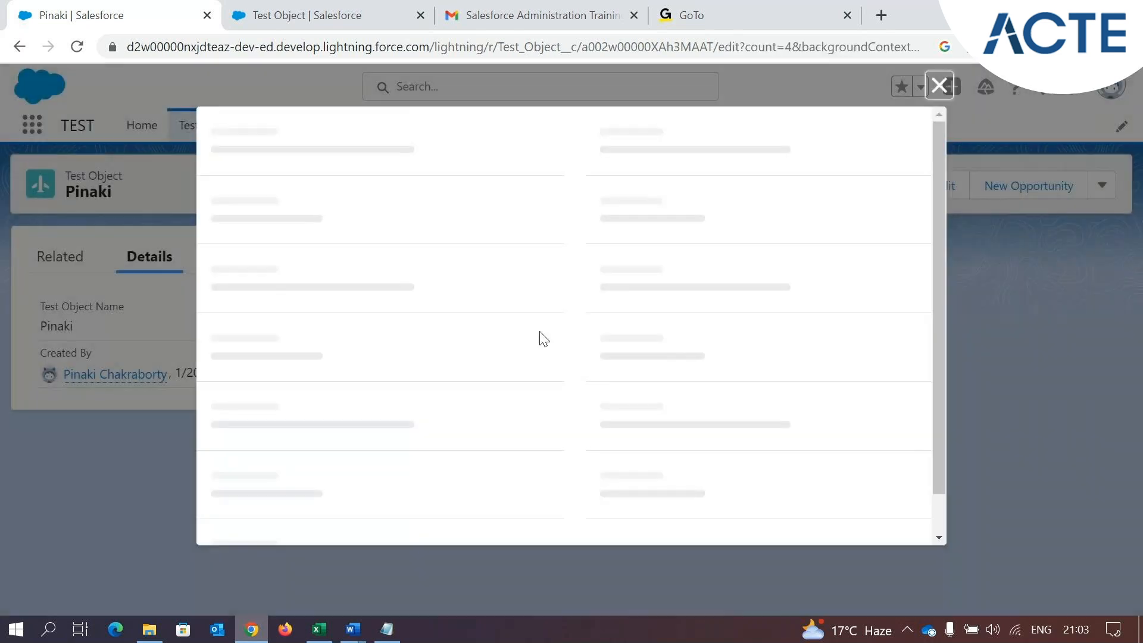
drag(324, 314, 236, 309)
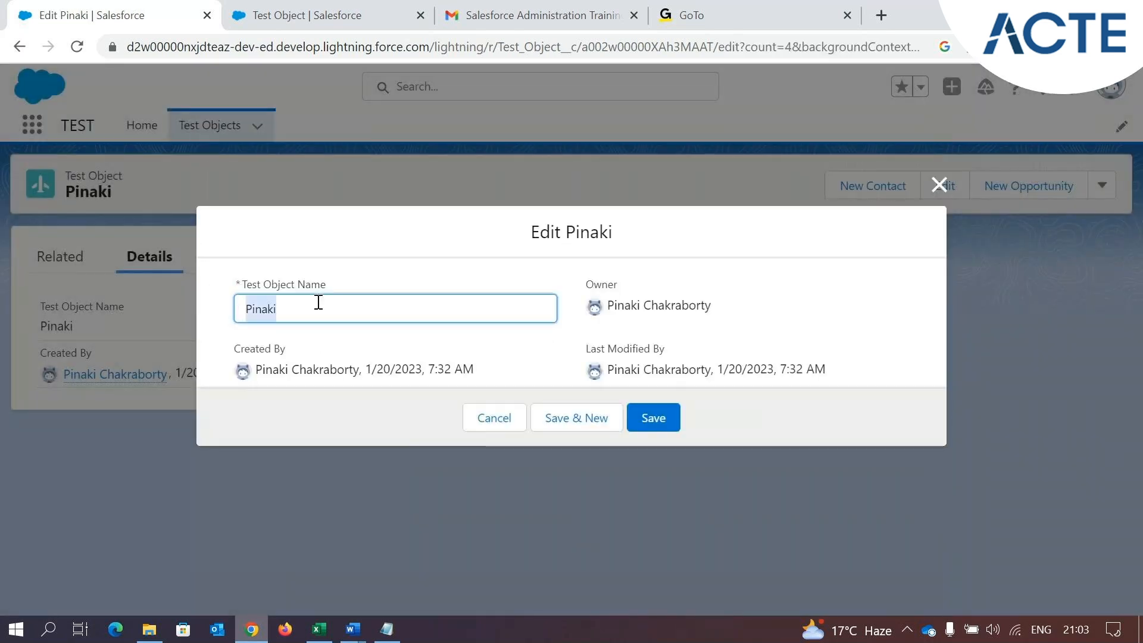
click(350, 304)
text(C)
click(652, 417)
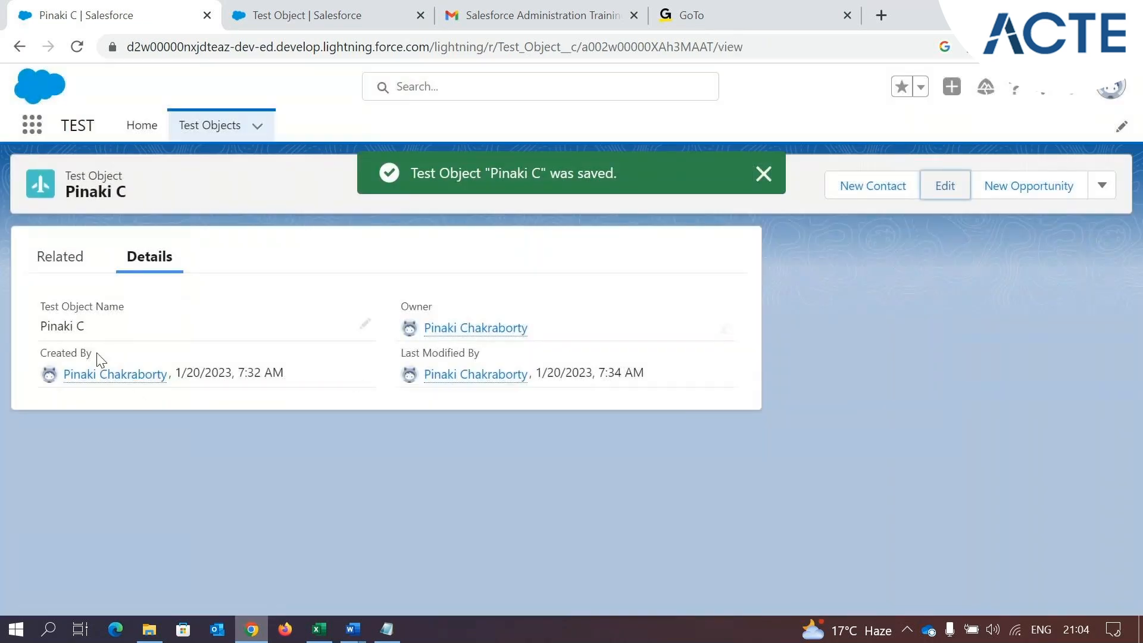
Examine the Owner, Created By and Last Modified By fields in the record's details
double_click(424, 307)
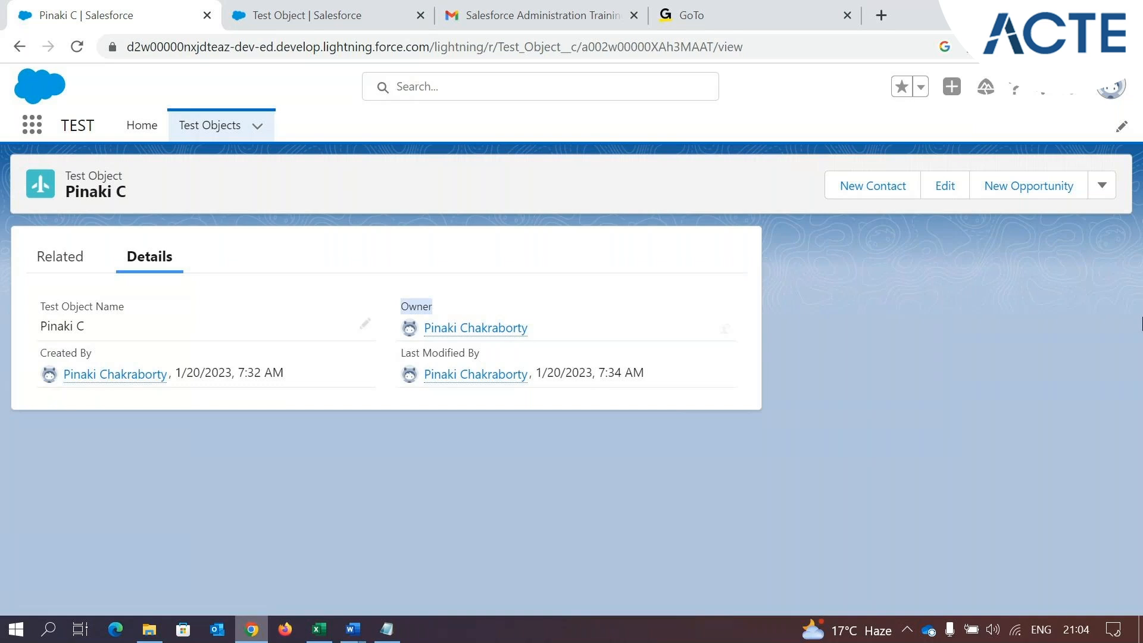
drag(92, 352, 66, 352)
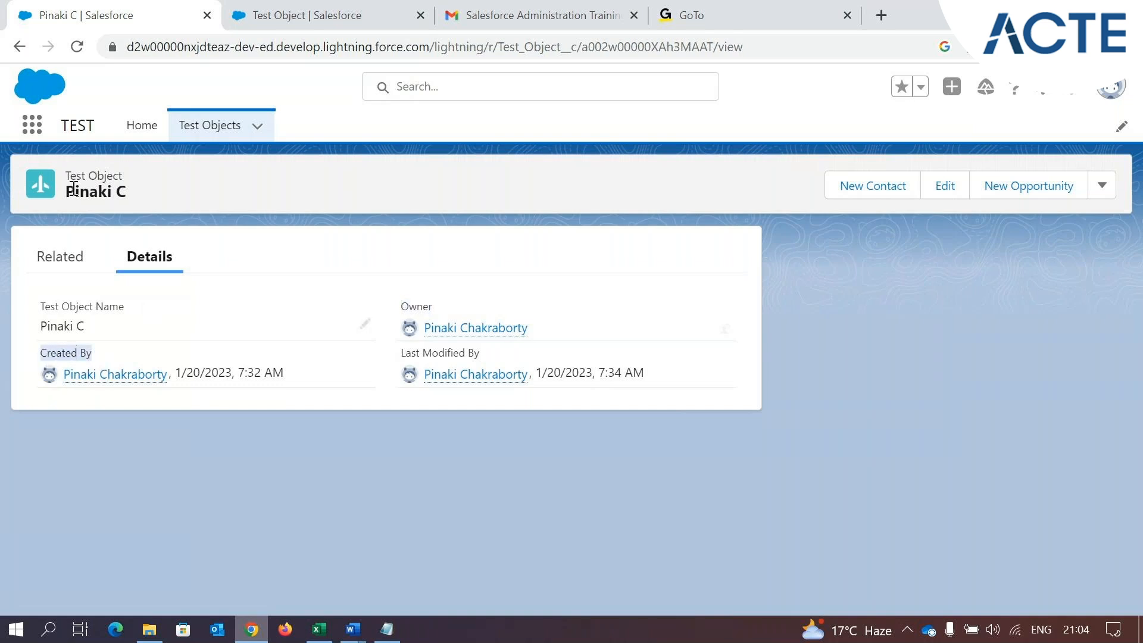
drag(480, 353, 400, 352)
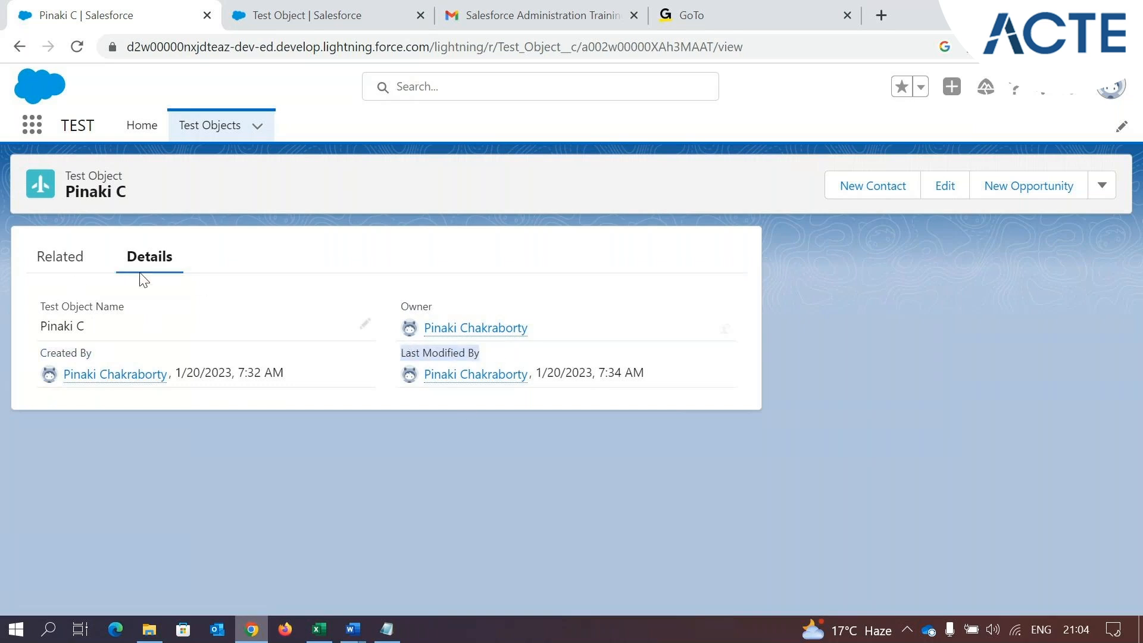
drag(432, 305, 397, 306)
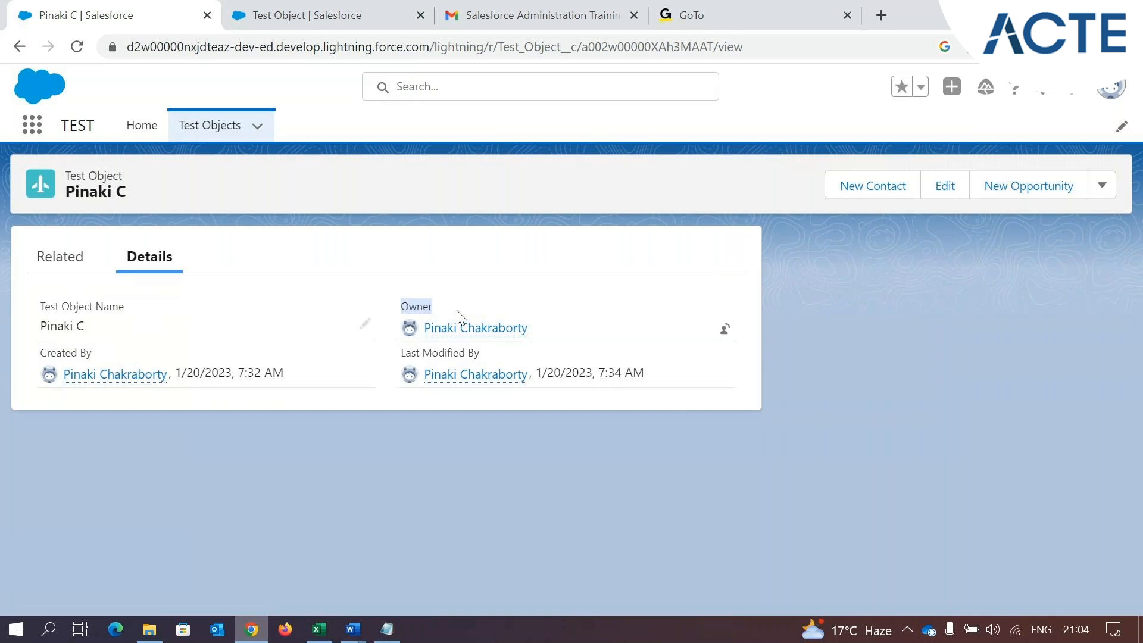
Compare the record's Created By and Owner users with the logged-in user's profile, and return to the Test Objects list
mouse_move(118, 382)
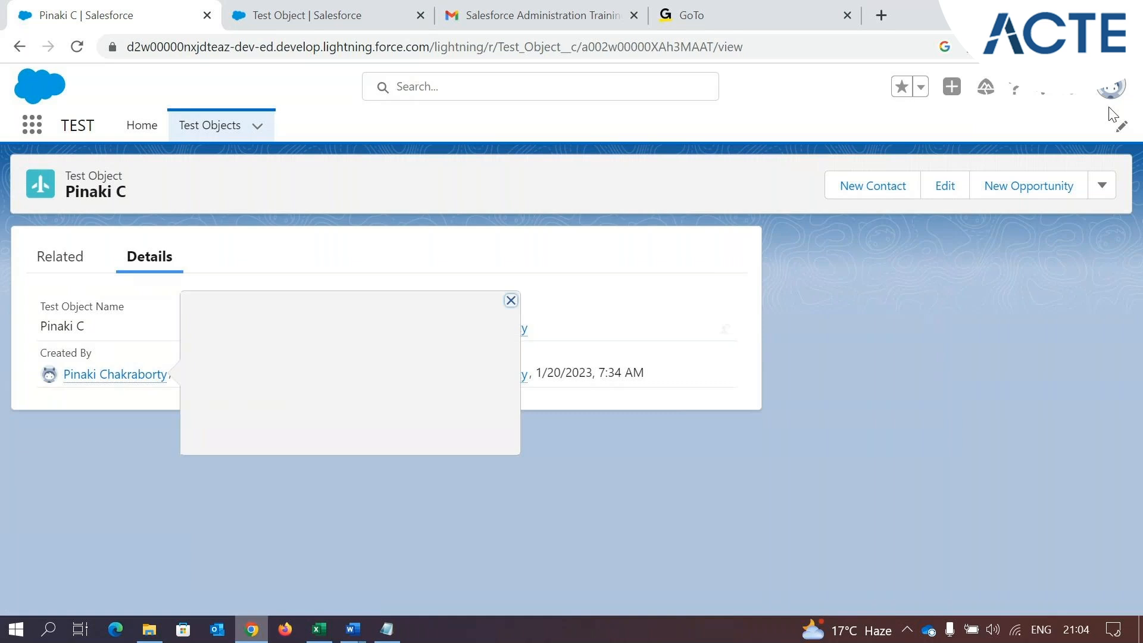
click(1117, 90)
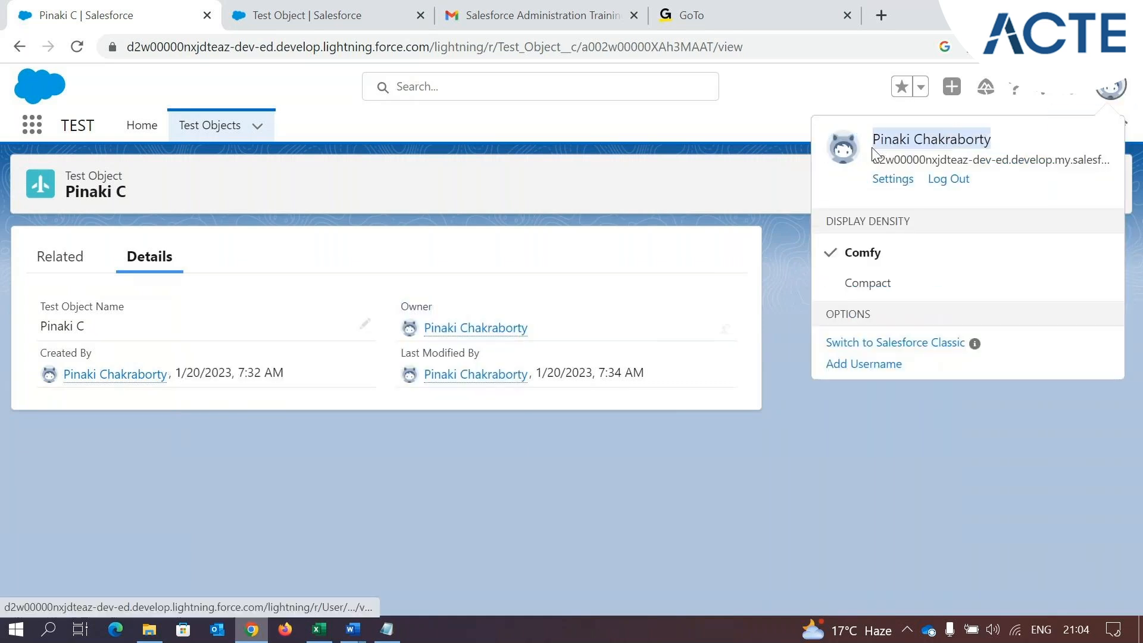
click(165, 394)
mouse_move(89, 375)
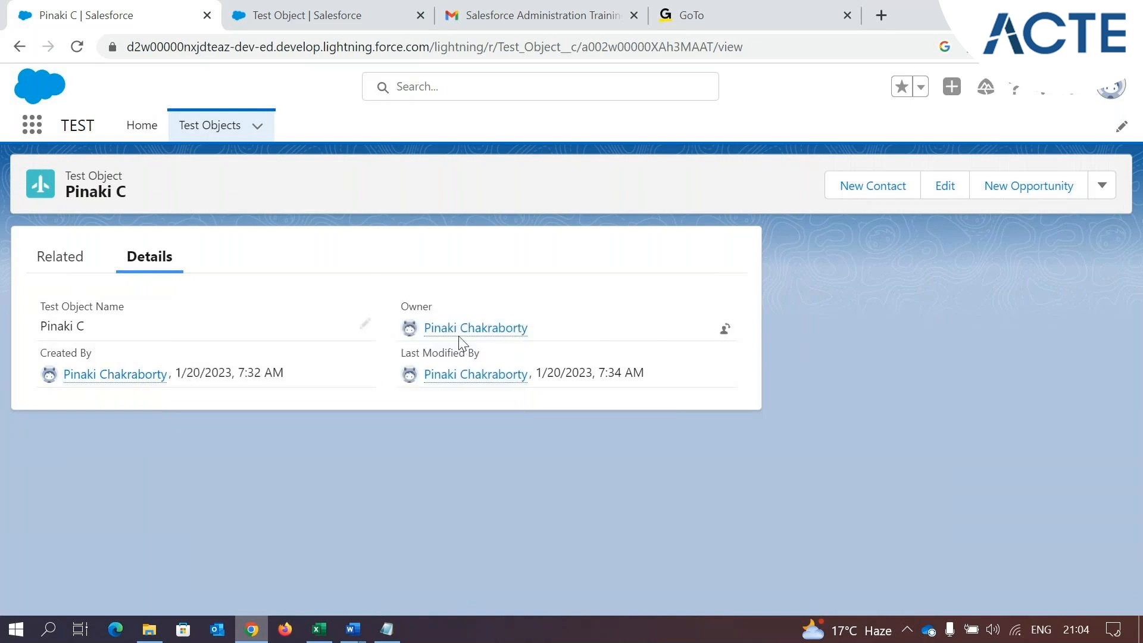
mouse_move(468, 337)
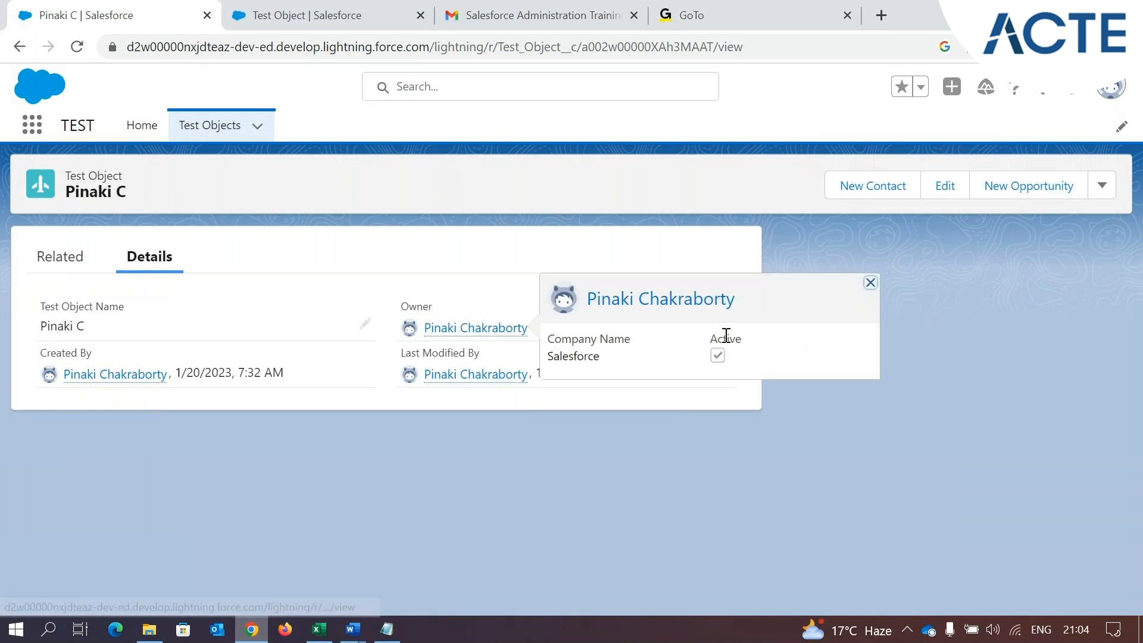
click(872, 284)
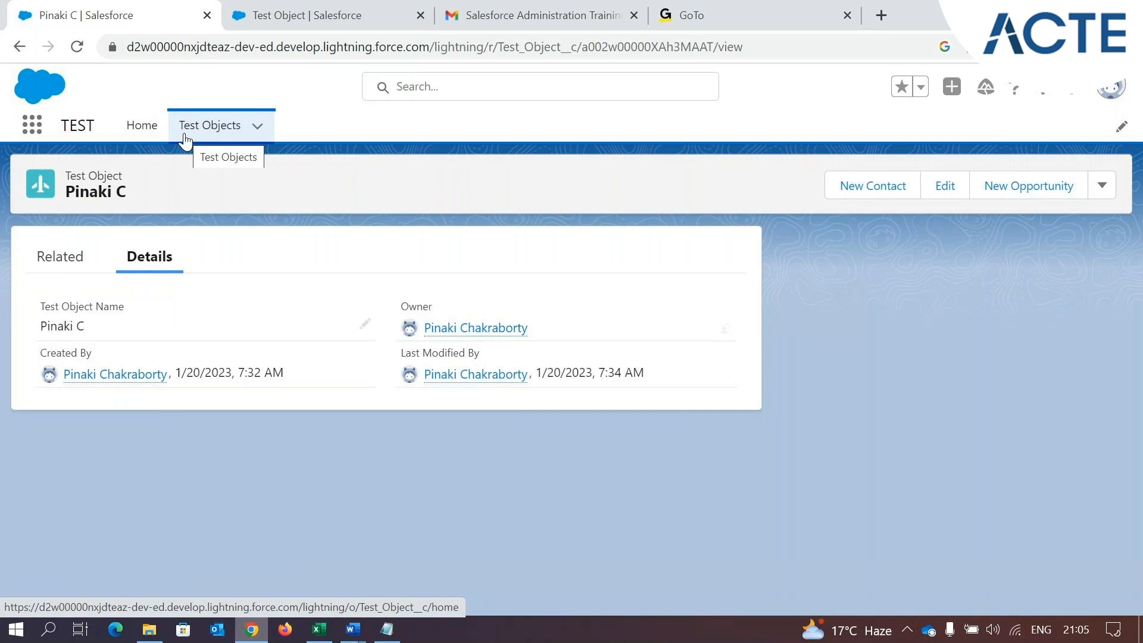
click(204, 127)
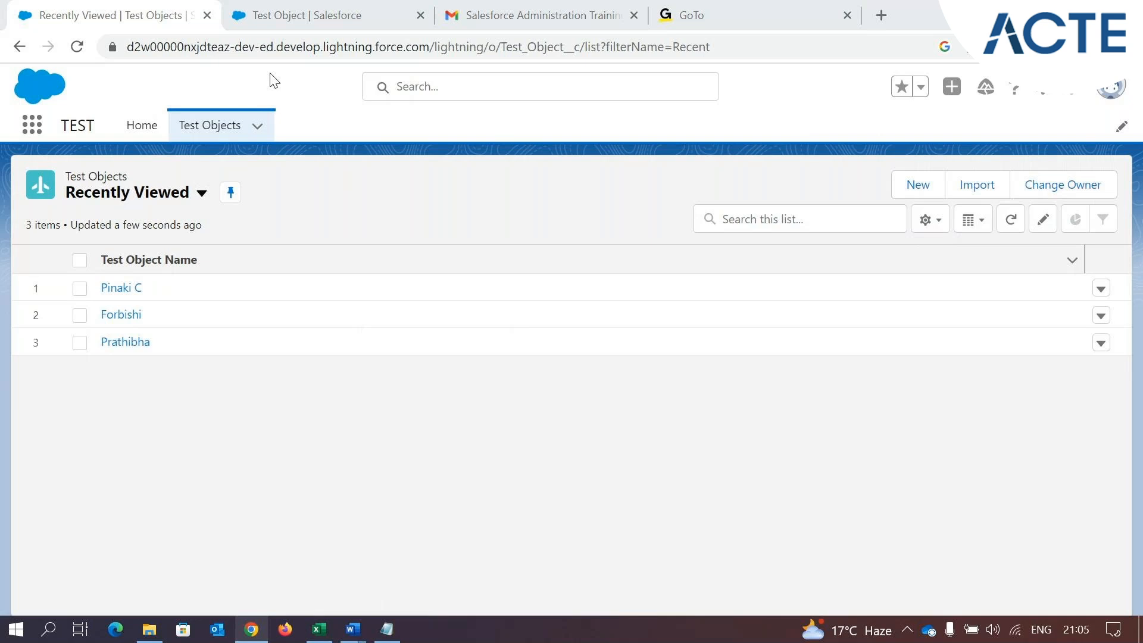
Switch to the Gmail message about the Park Management app and skim its introduction and contents
click(470, 21)
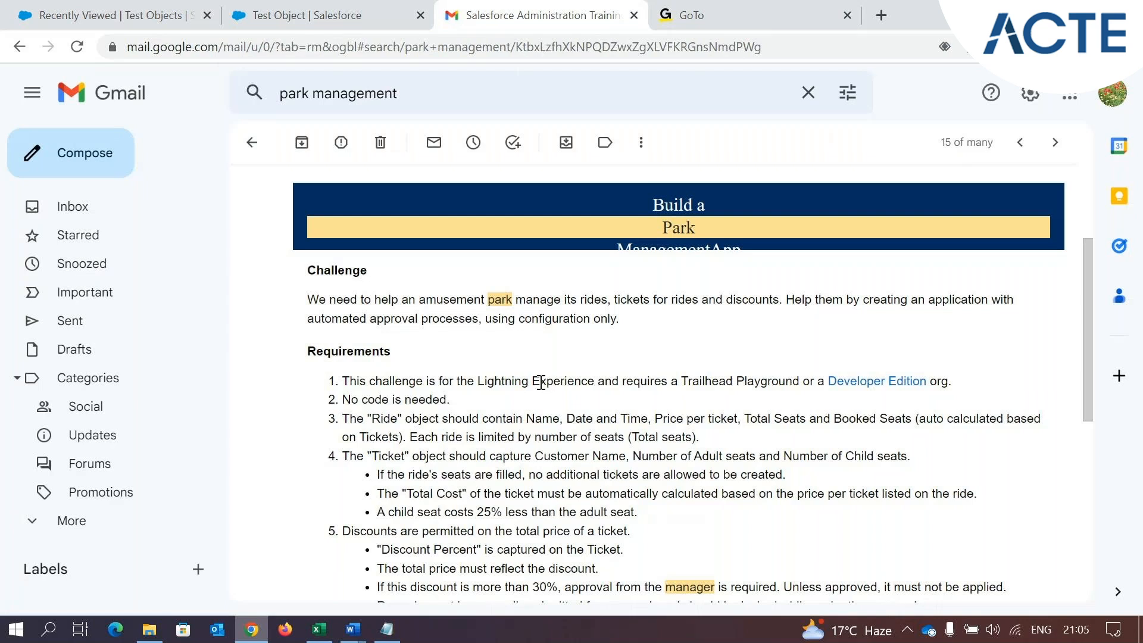
scroll(549, 415, up, 3)
scroll(664, 280, down, 3)
scroll(685, 369, up, 2)
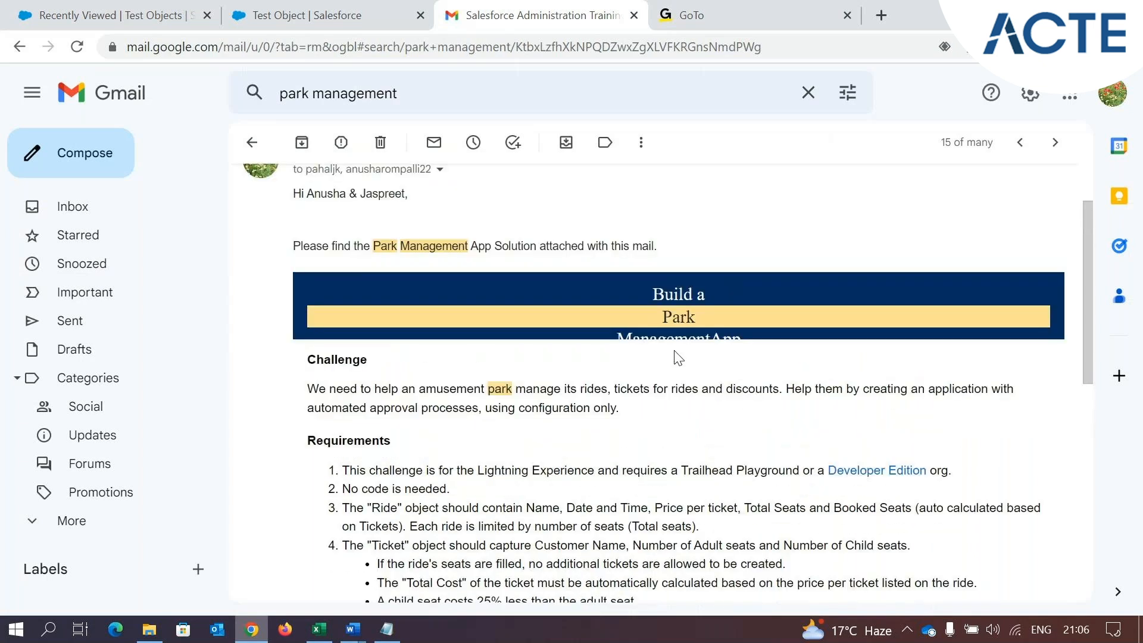
drag(299, 247, 397, 246)
scroll(493, 305, down, 2)
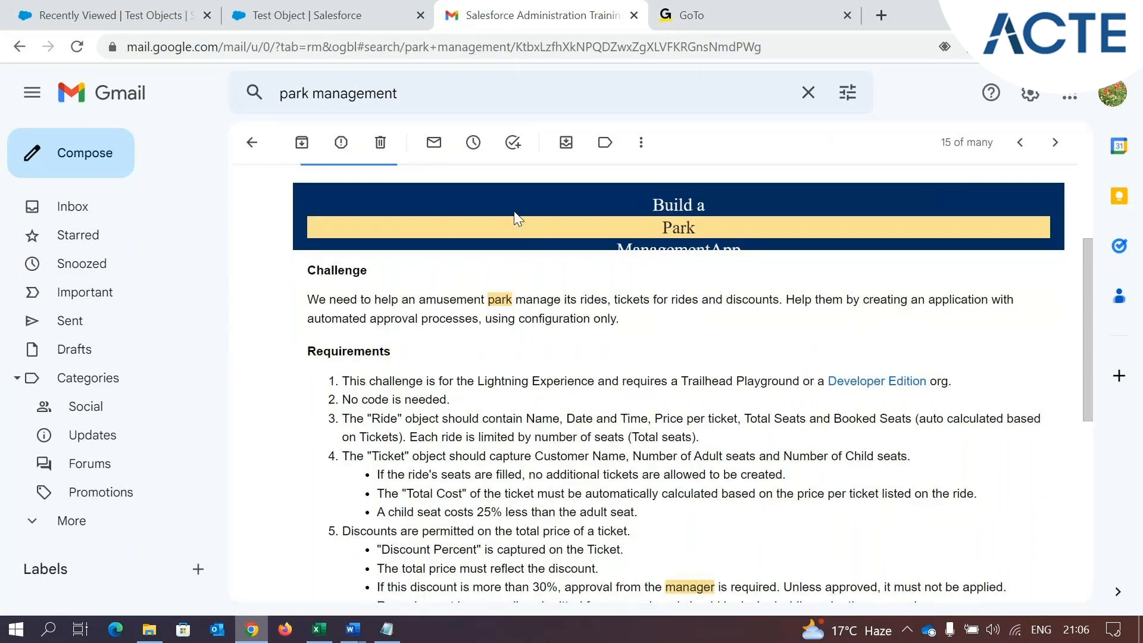
Read the Challenge paragraph on managing rides, tickets and discounts with automated approval processes using configuration only
drag(307, 300, 780, 319)
double_click(623, 302)
click(677, 303)
click(797, 301)
drag(786, 300, 844, 306)
drag(390, 319, 621, 325)
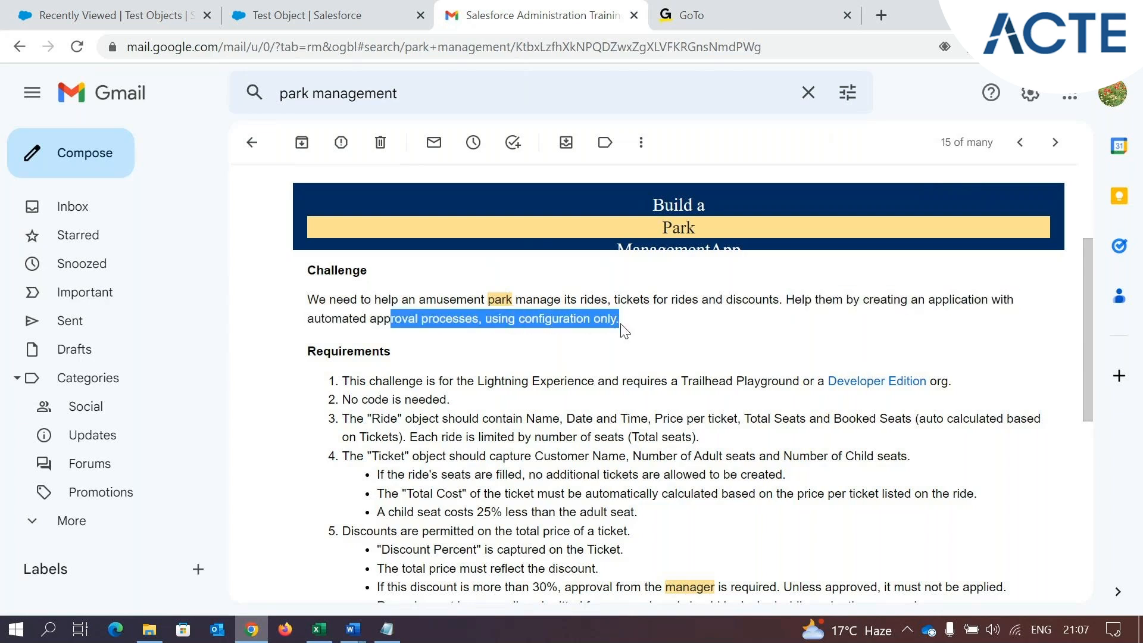
Examine the Requirements list below the Challenge paragraph, starting with its first two items
scroll(621, 331, down, 1)
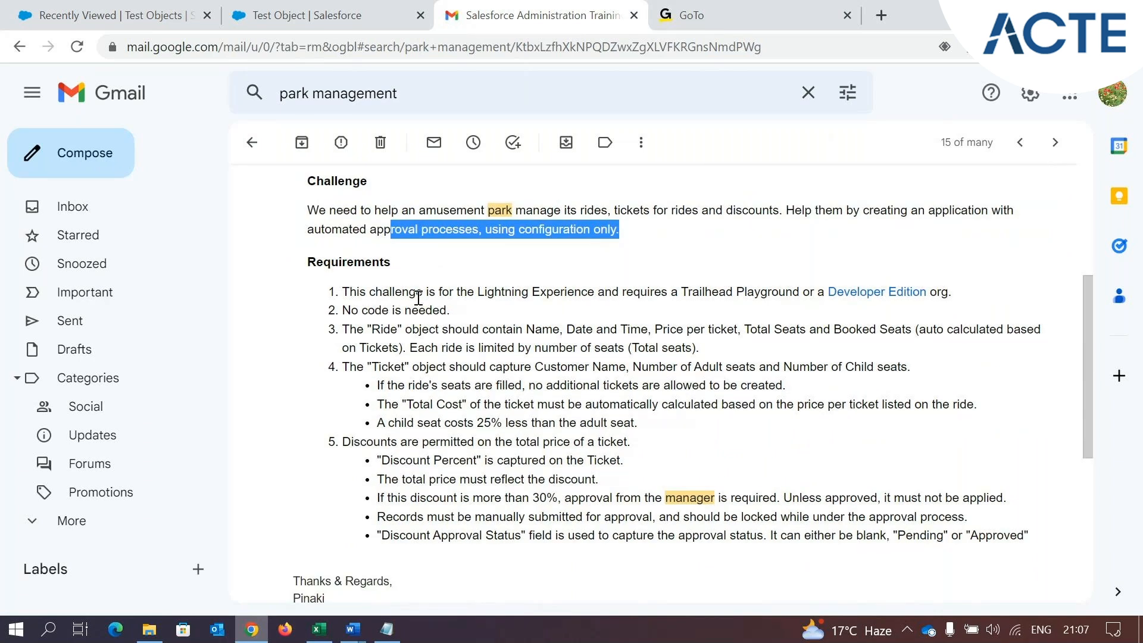
drag(309, 269, 350, 266)
click(402, 308)
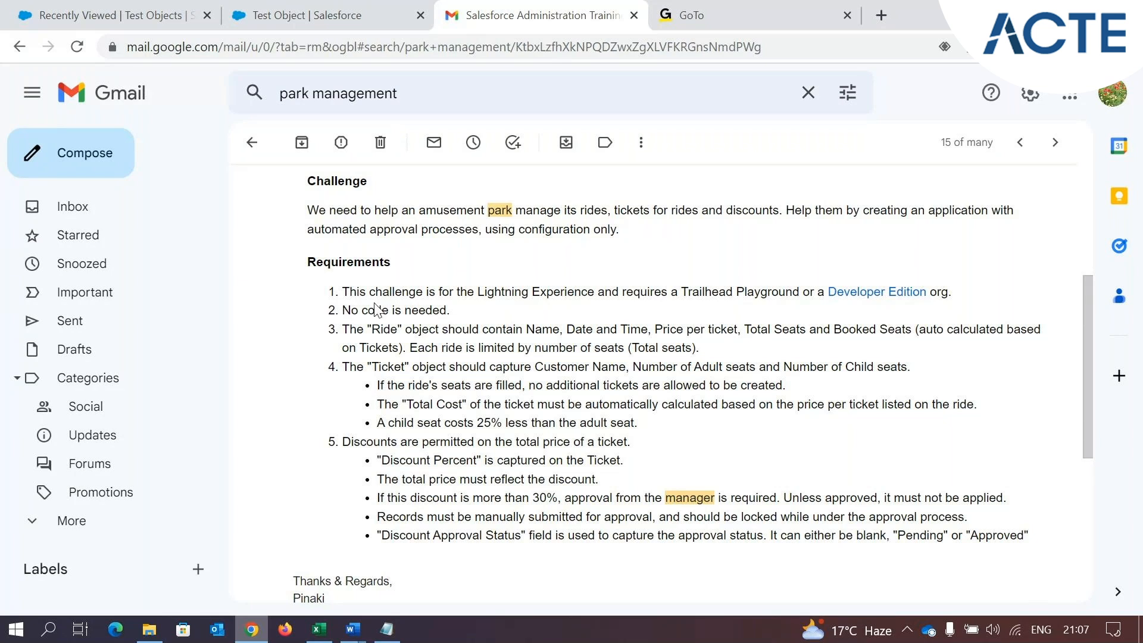
Check the Test Objects list in Salesforce again, and go back to the amusement park wording in the Gmail challenge
click(107, 14)
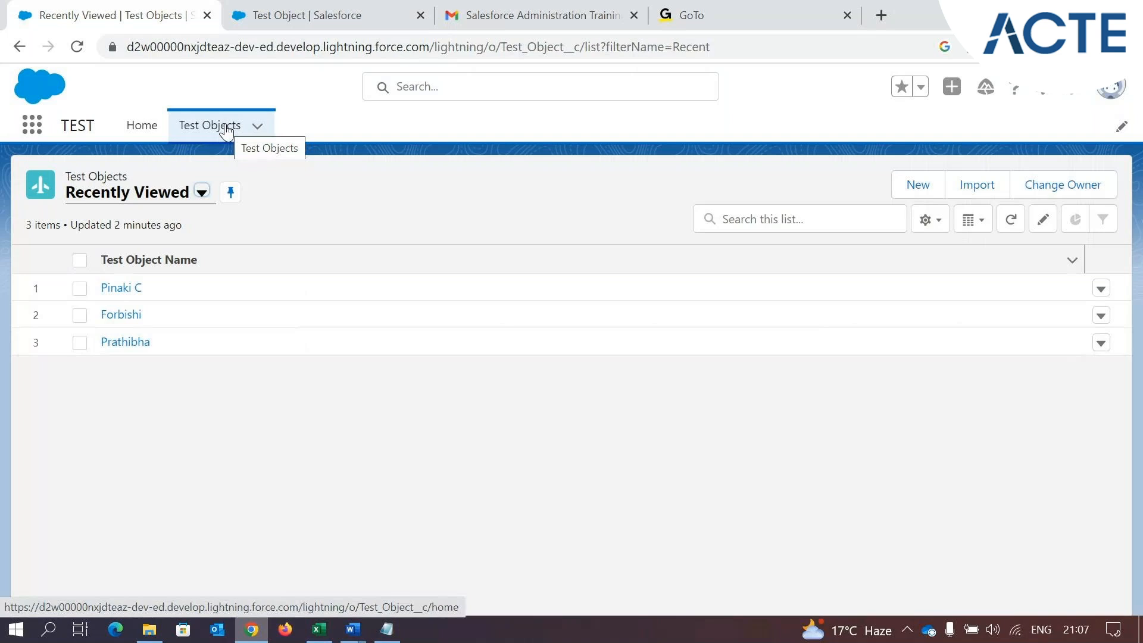
click(475, 7)
drag(449, 300, 566, 299)
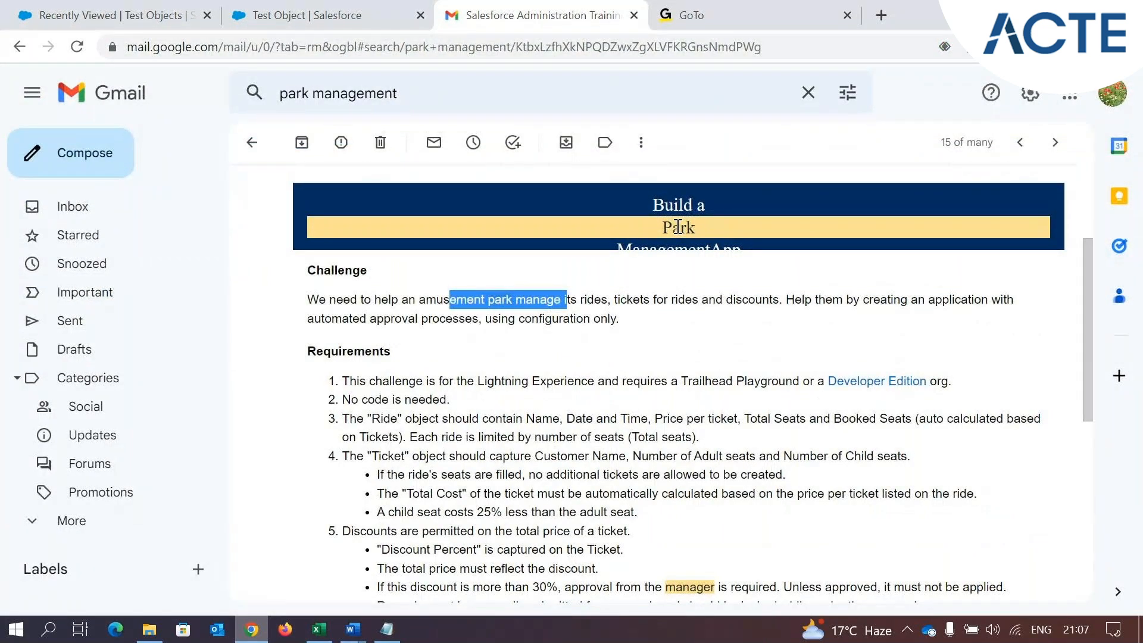
Switch to Salesforce Setup, search the setup pages for "app ma", and open App Manager
click(172, 13)
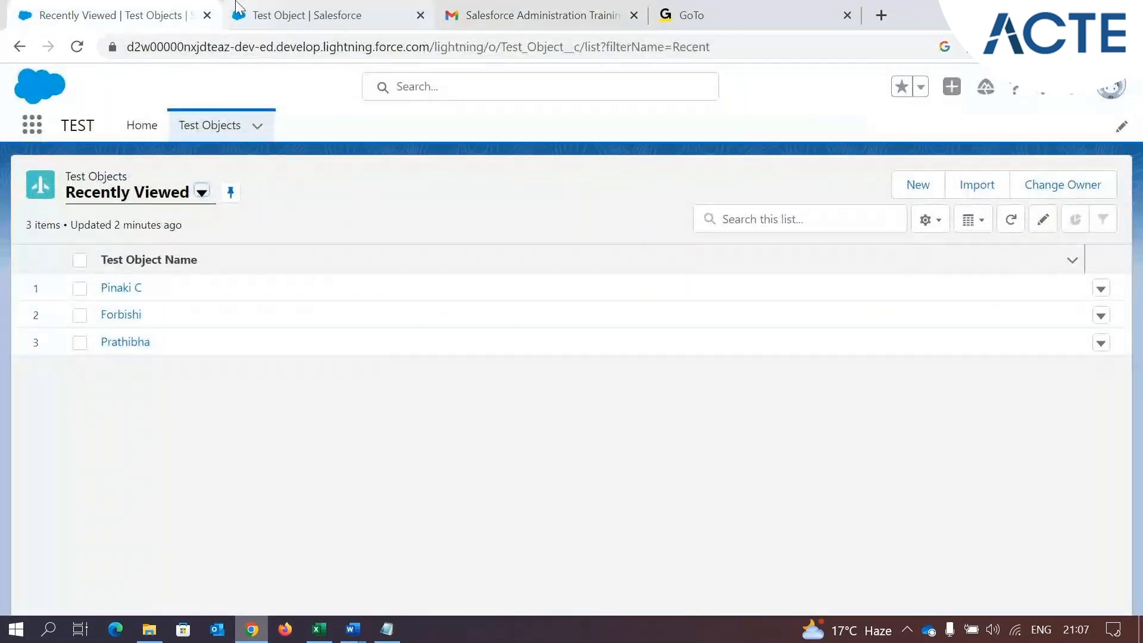
click(256, 13)
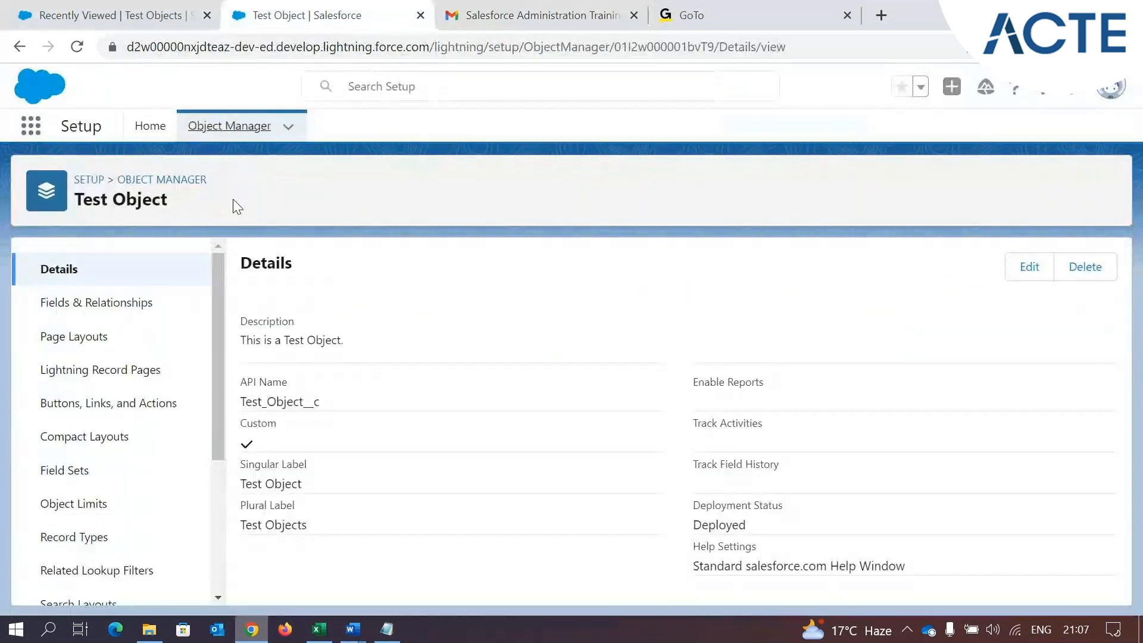
click(151, 128)
click(125, 175)
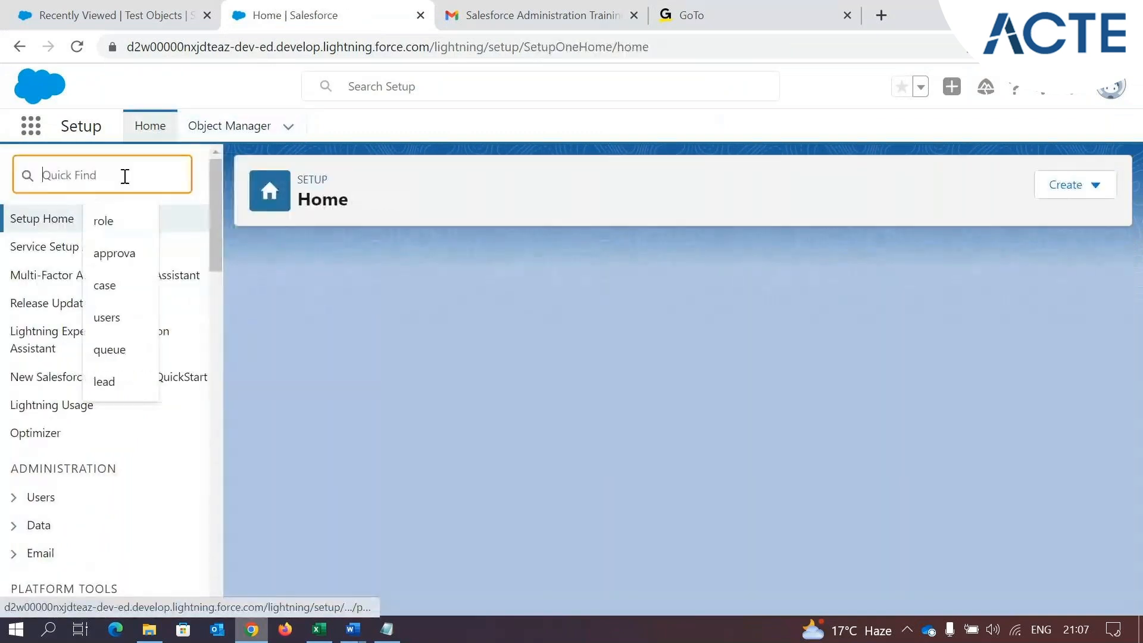
text(ap)
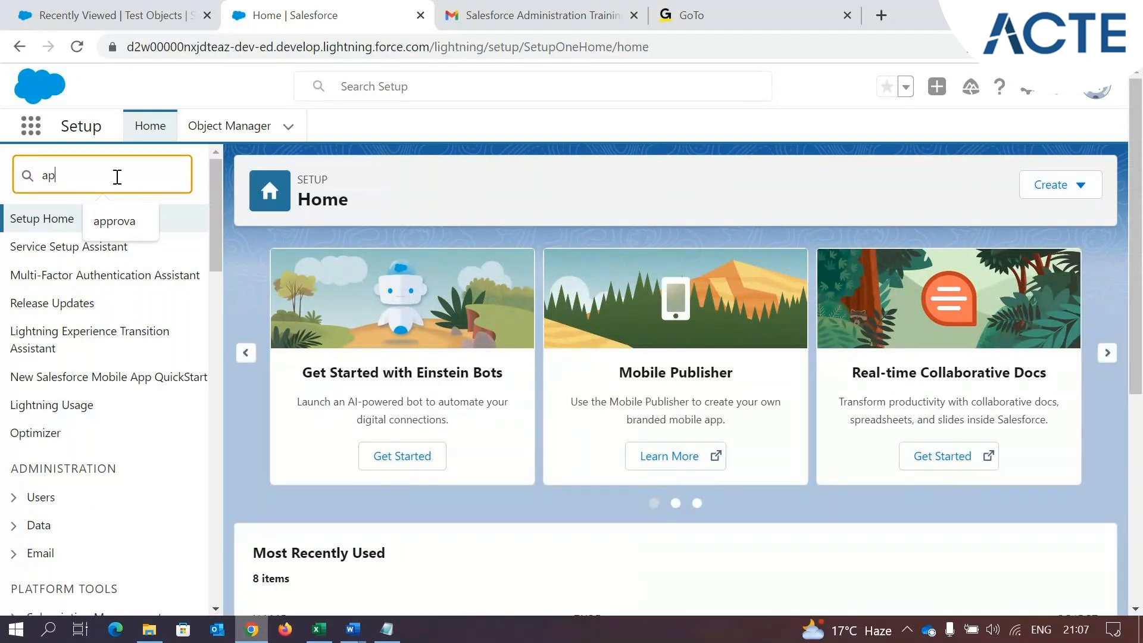
text(p ma)
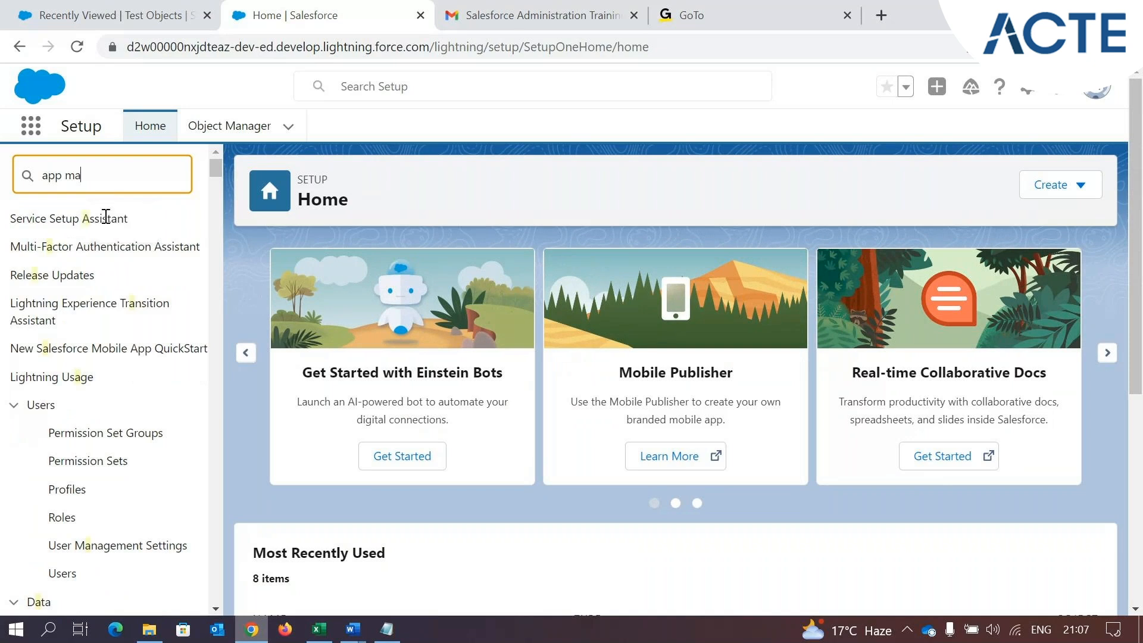
click(99, 245)
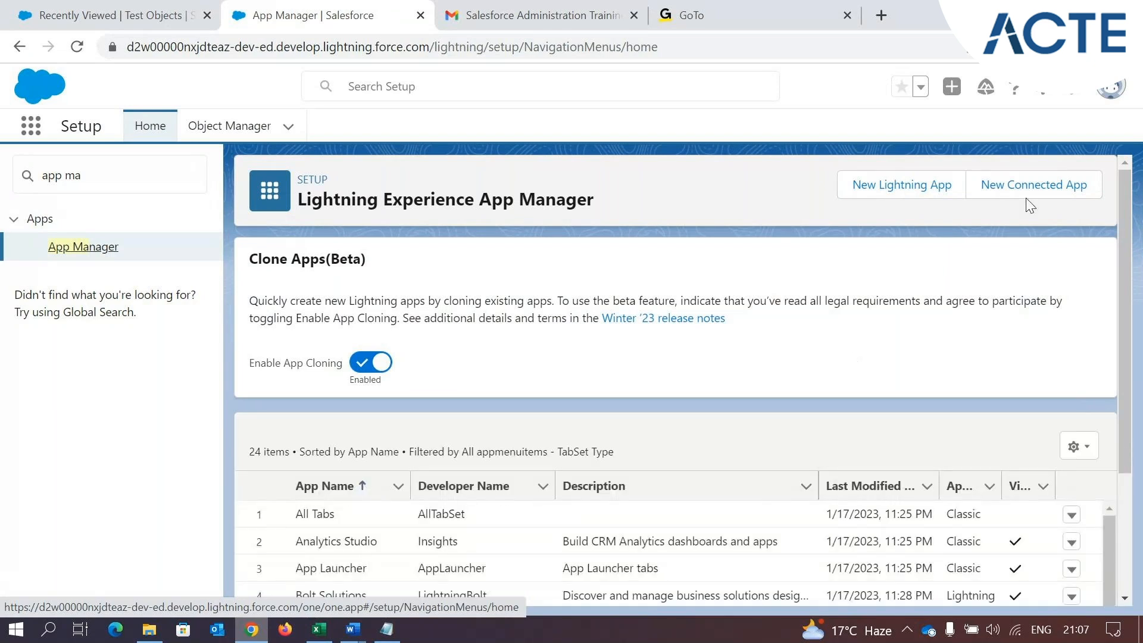
Start a new Lightning app and name it Park Management, with Park_Management as the developer name
click(931, 192)
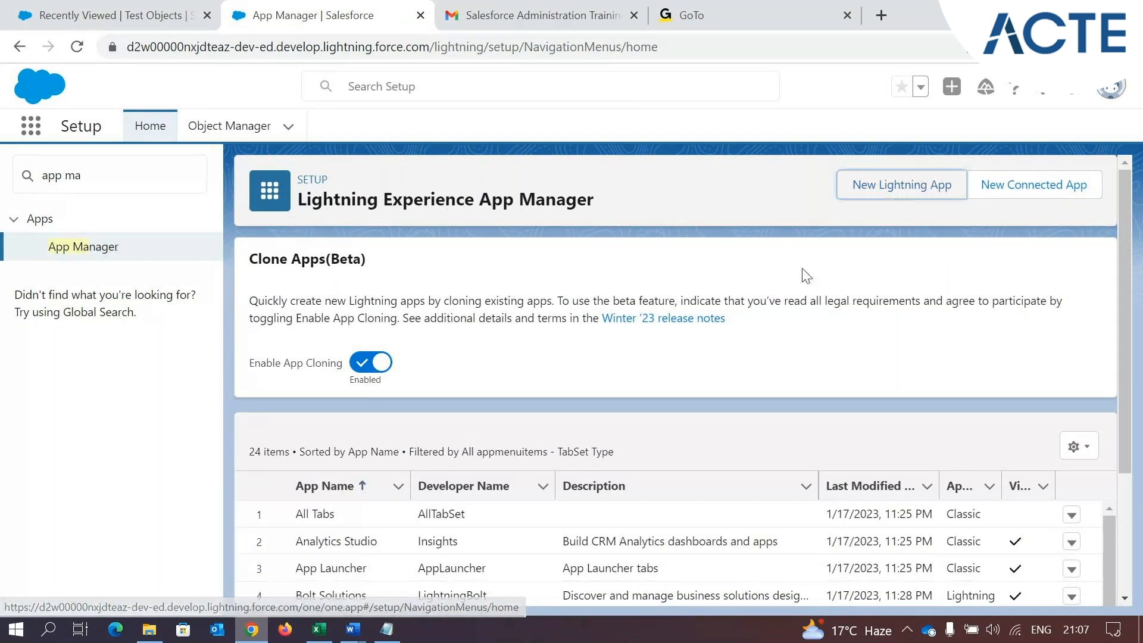
click(327, 347)
text(Park Management)
click(249, 365)
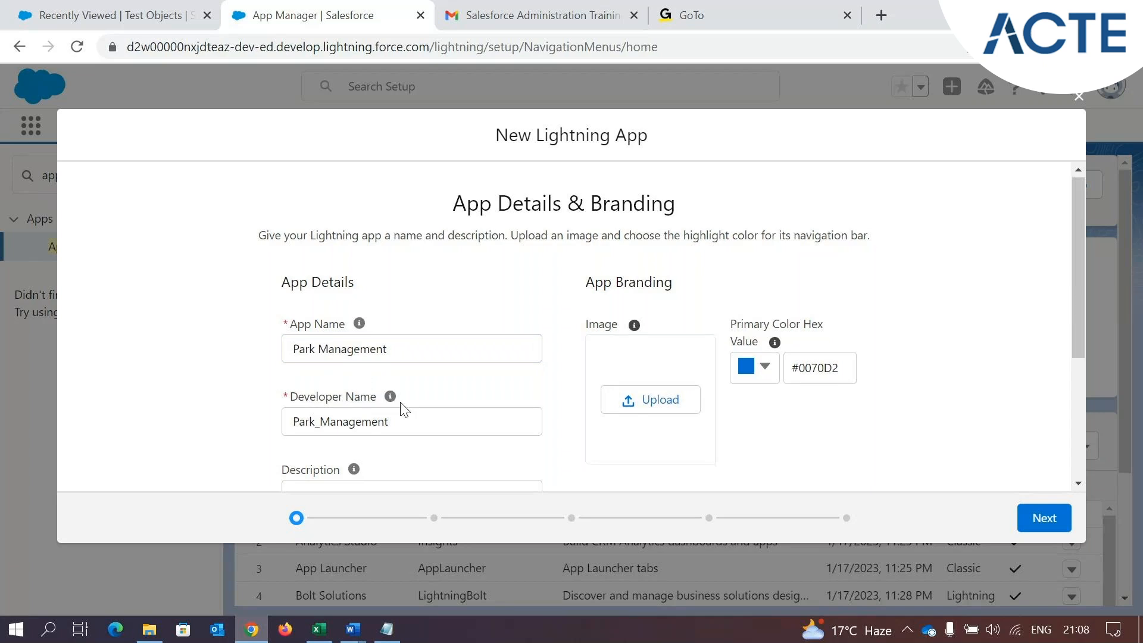
Review the description and branding settings, leave the description blank, and continue to the app options
scroll(400, 409, down, 3)
click(403, 333)
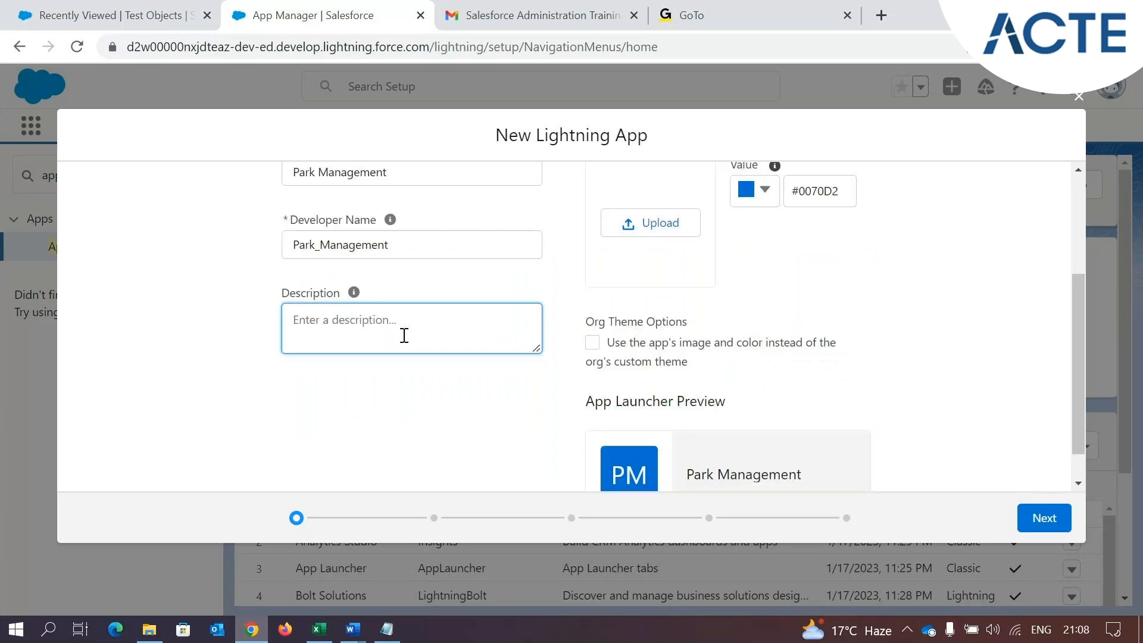
scroll(483, 384, down, 1)
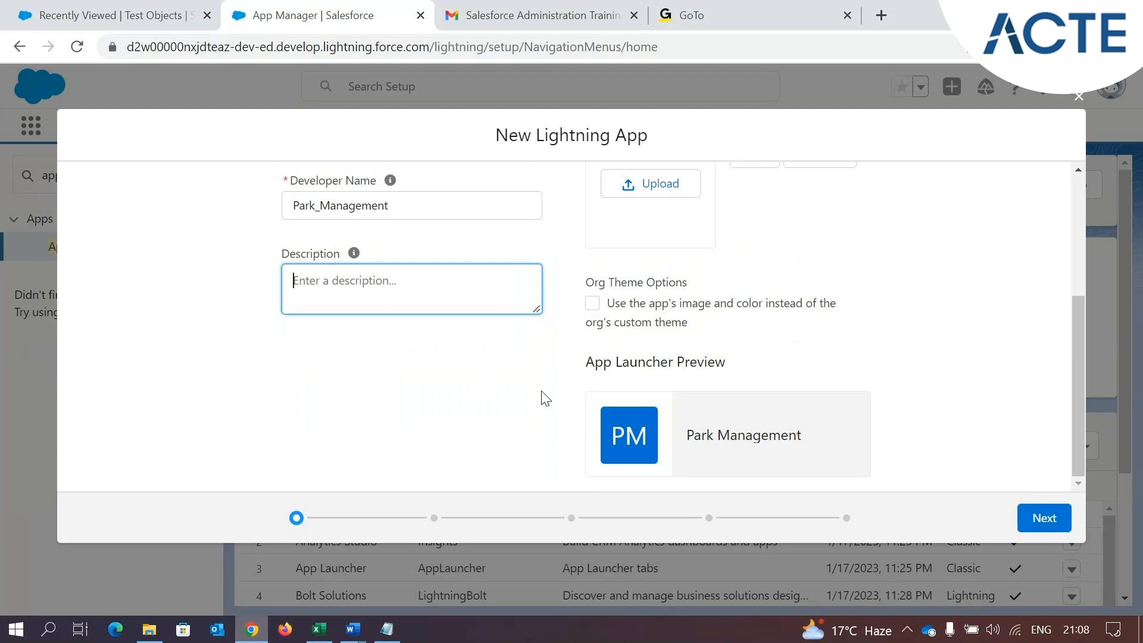
scroll(766, 416, up, 4)
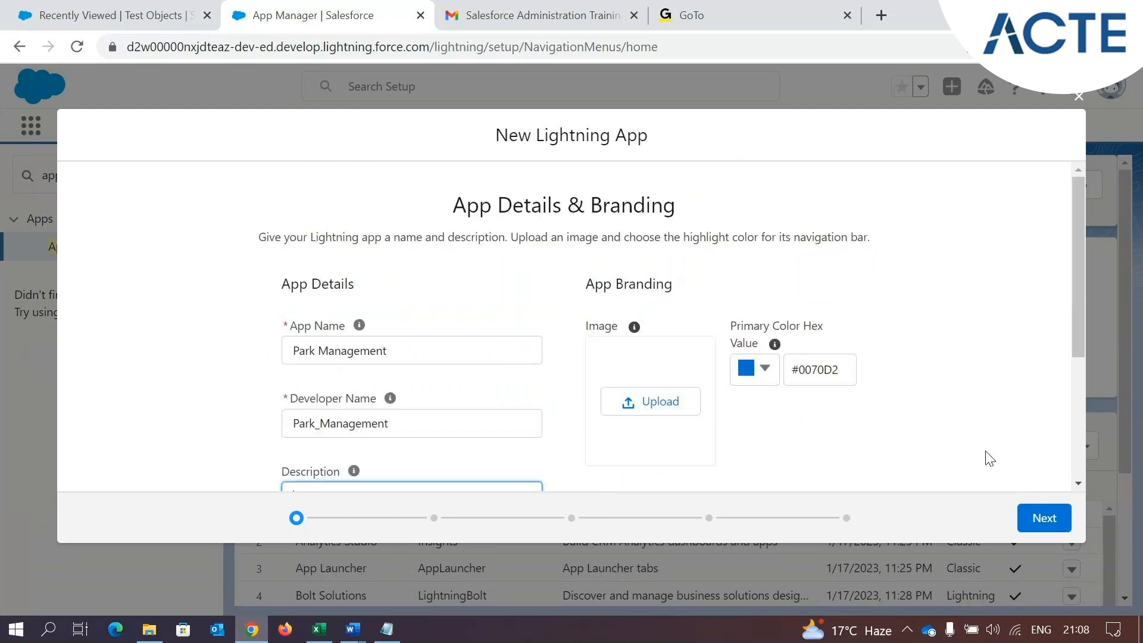
click(1045, 518)
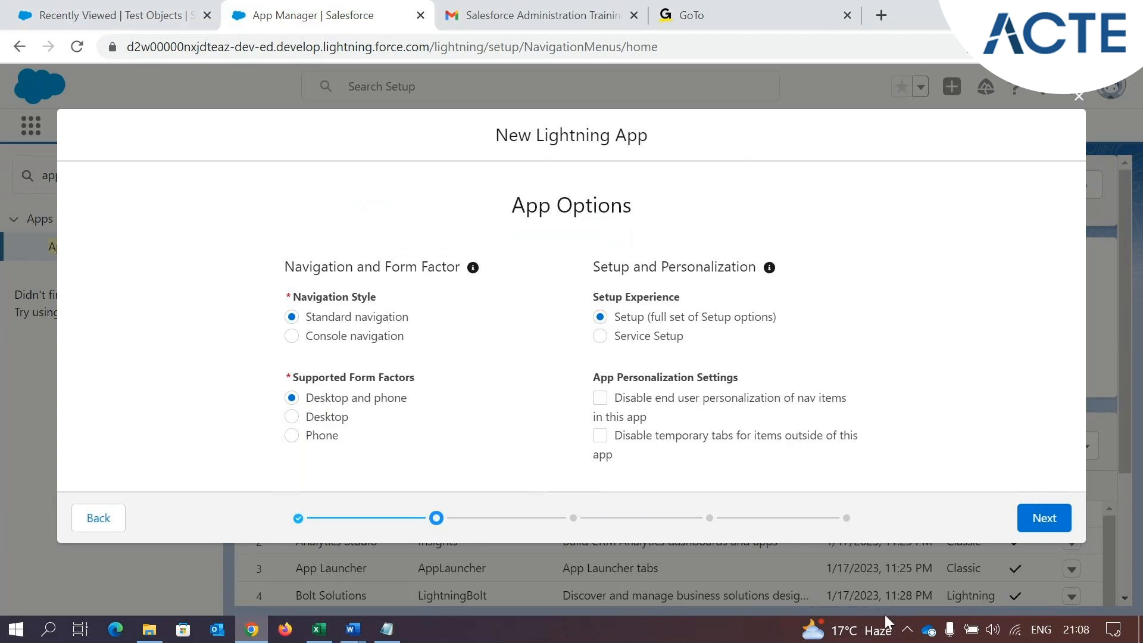
Examine the personalization setting "Disable end user personalization of nav items in this app"
drag(649, 418, 632, 406)
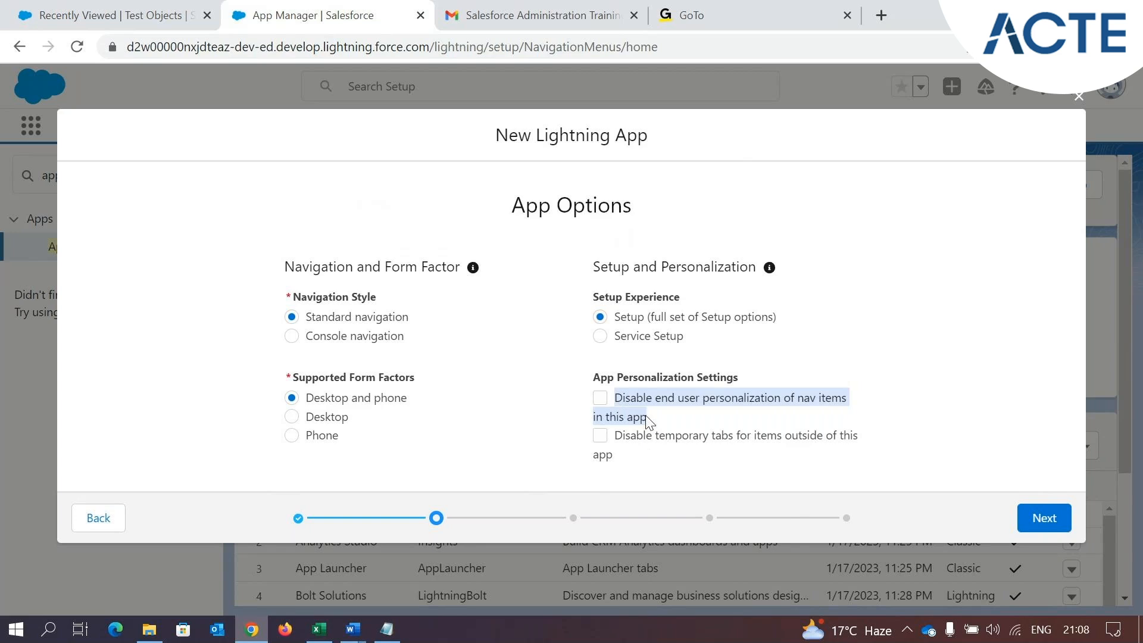
click(619, 406)
click(599, 400)
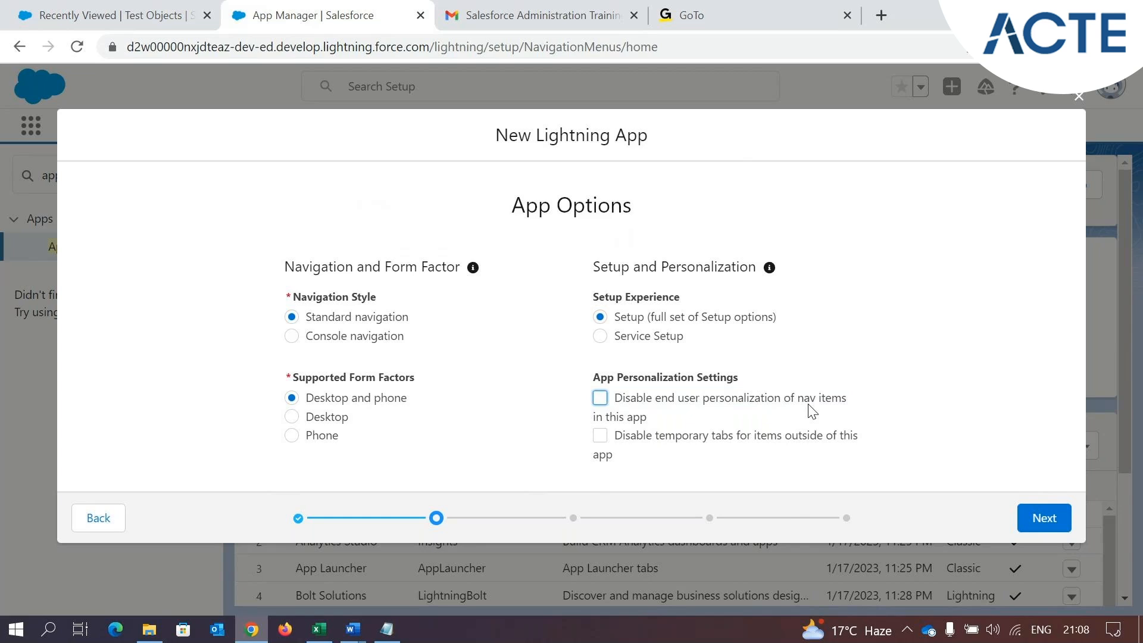
Switch to the TEST app, add Accounts to its navigation items, and save the navigation bar
click(92, 13)
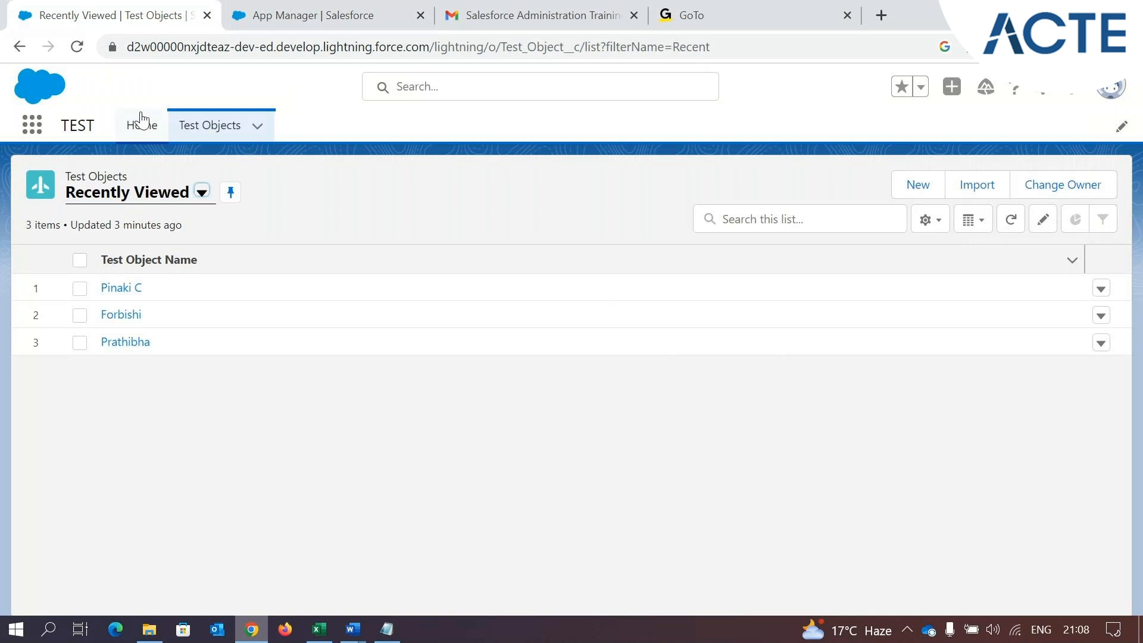
click(1122, 128)
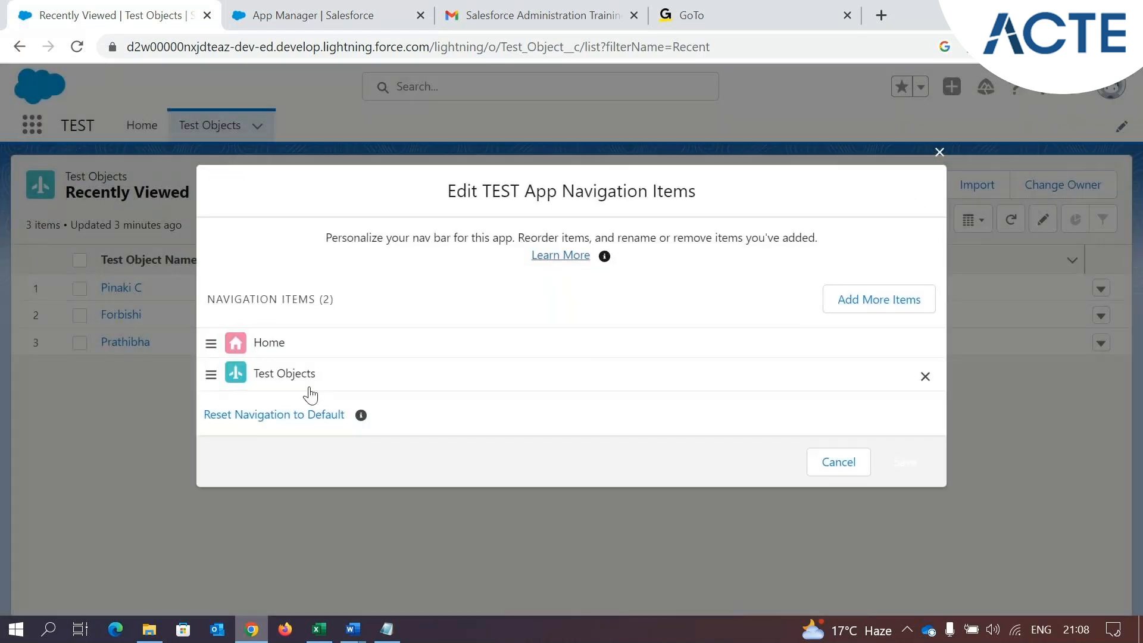
click(893, 298)
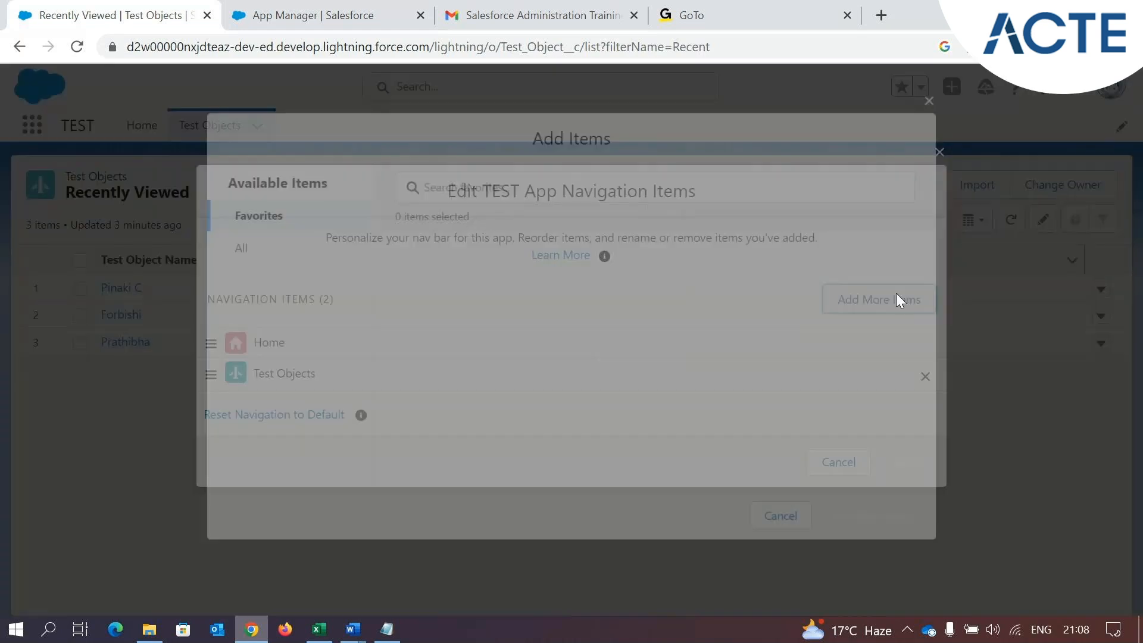
click(230, 250)
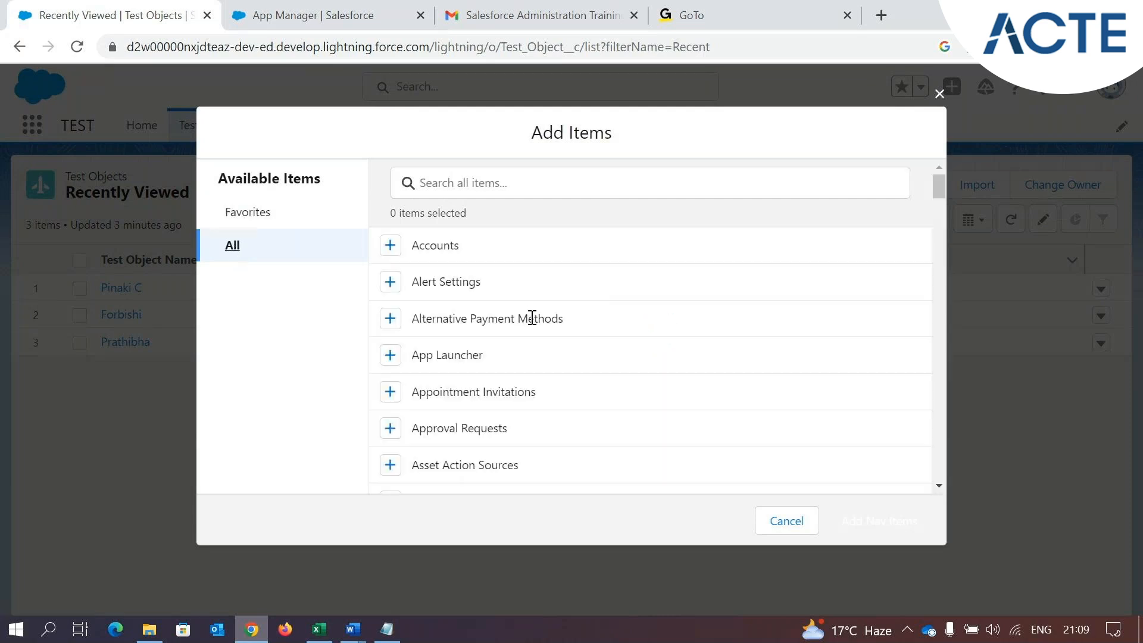
click(390, 245)
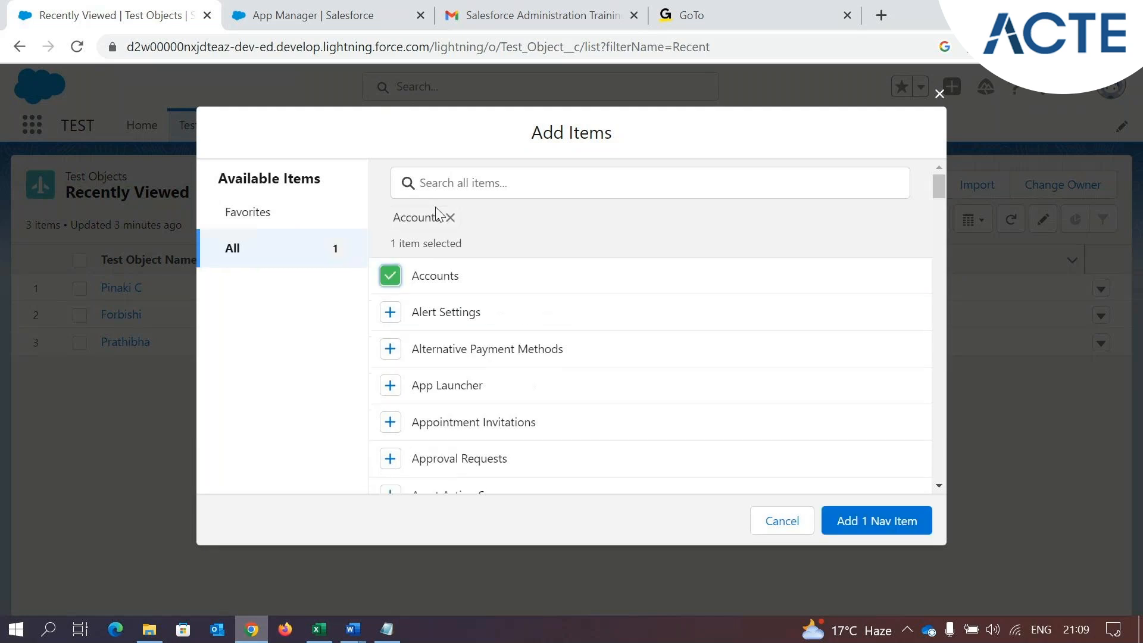
click(883, 520)
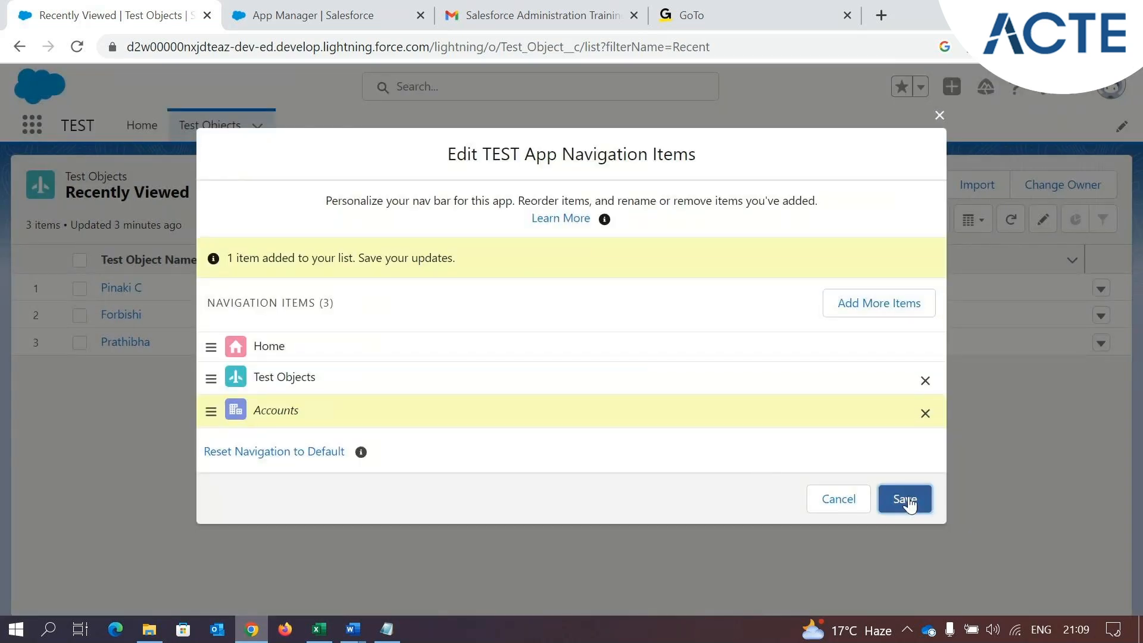
click(904, 498)
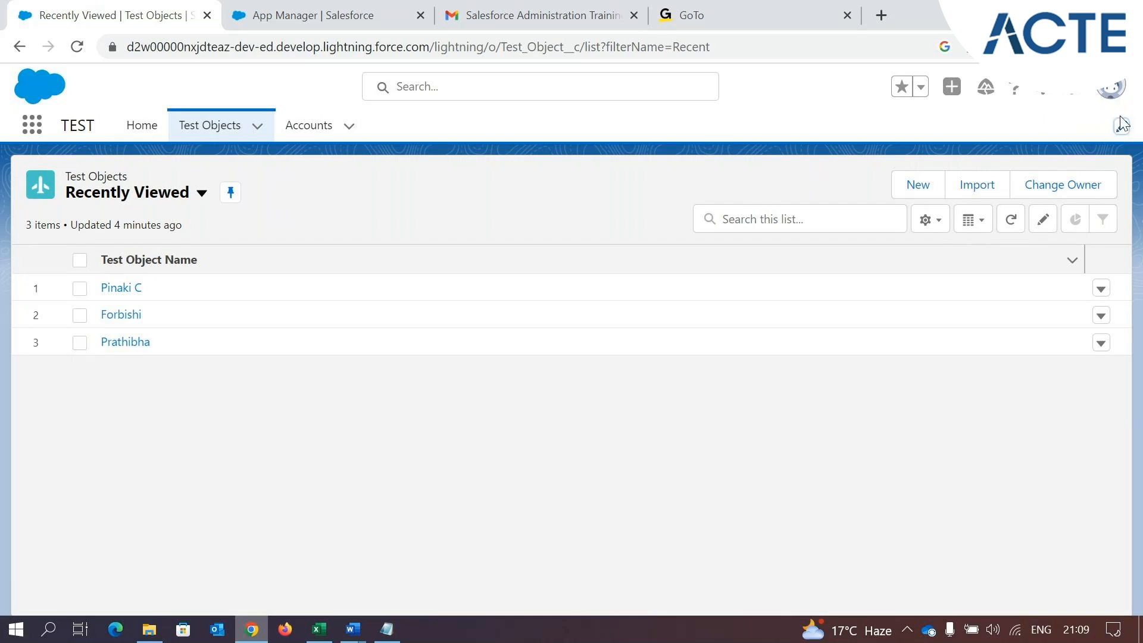
Try disabling end user personalization in the Park Management options, compare with the TEST app's navigation bar, and clear the option again
click(310, 13)
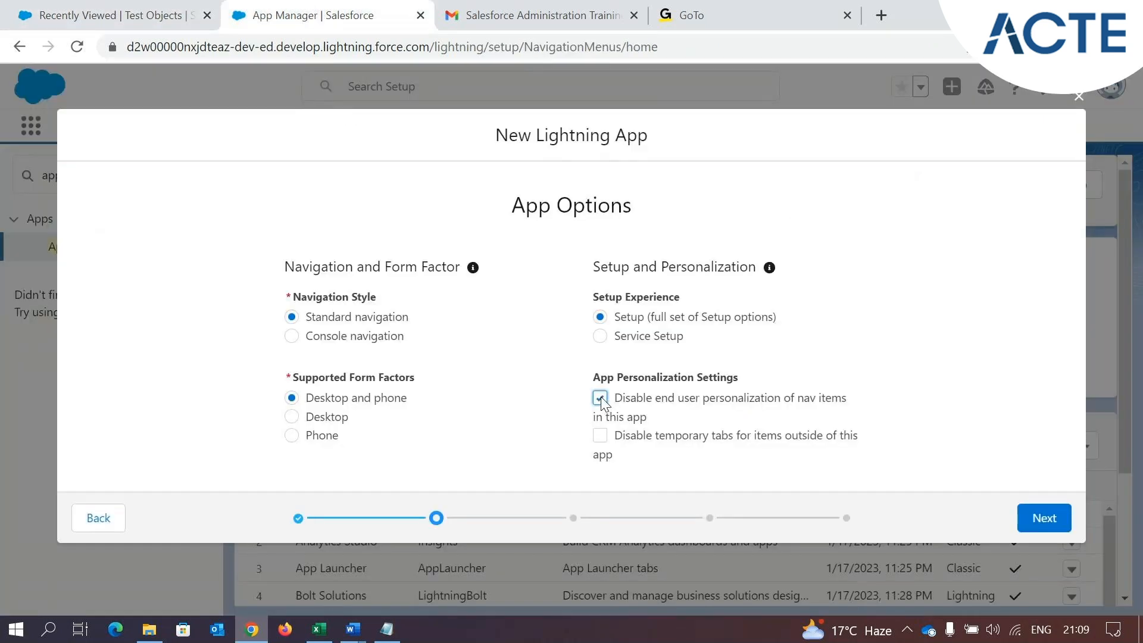
drag(619, 405, 691, 421)
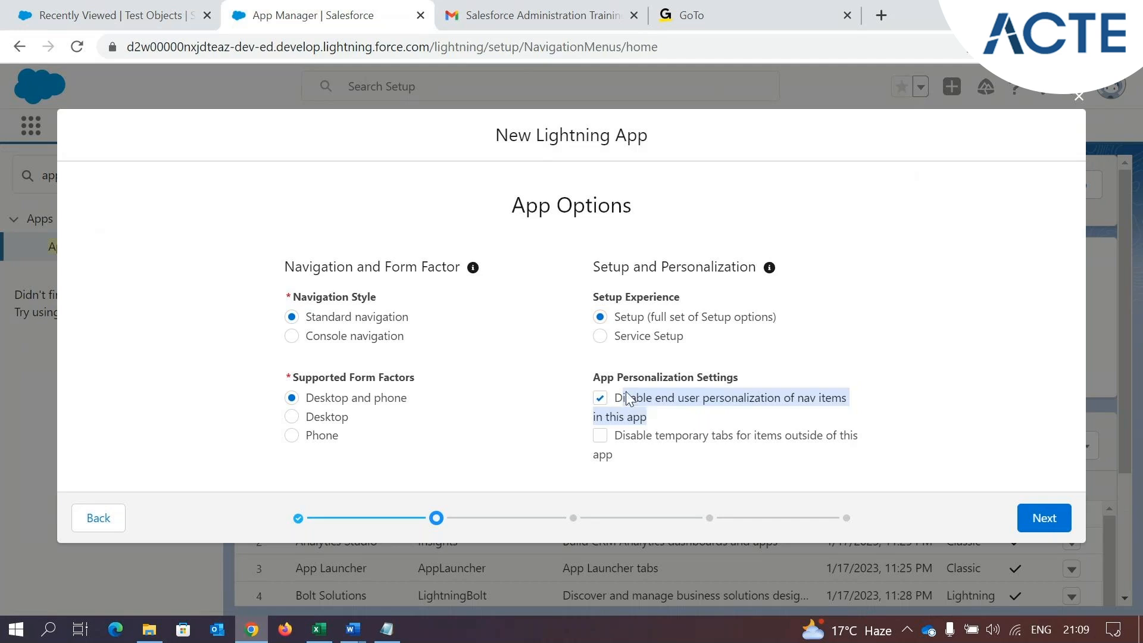
click(113, 15)
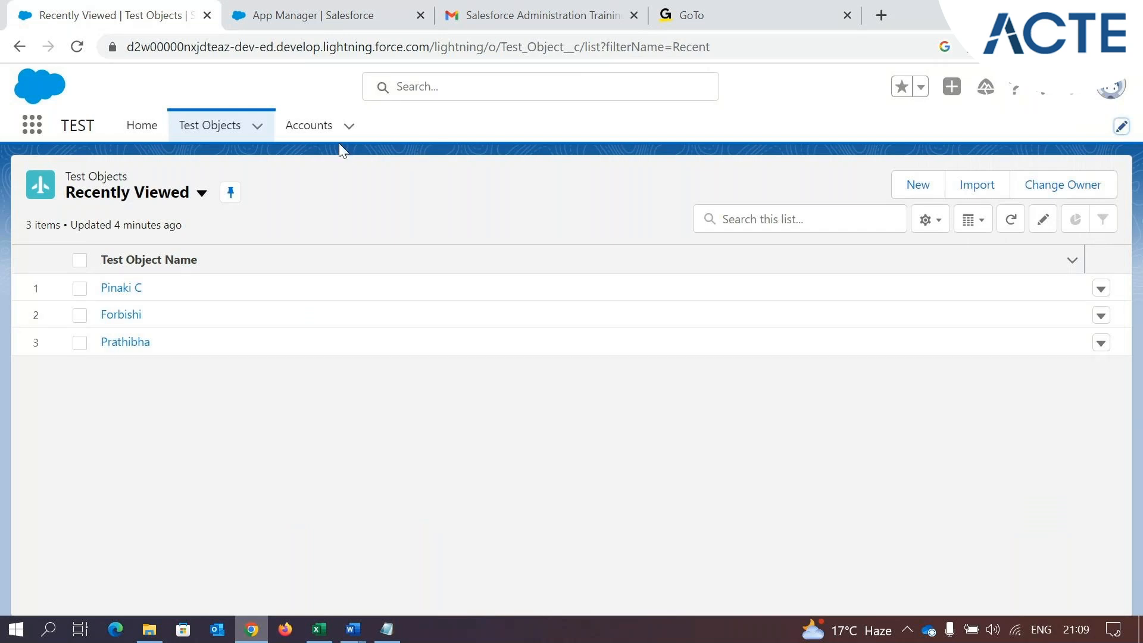
click(342, 13)
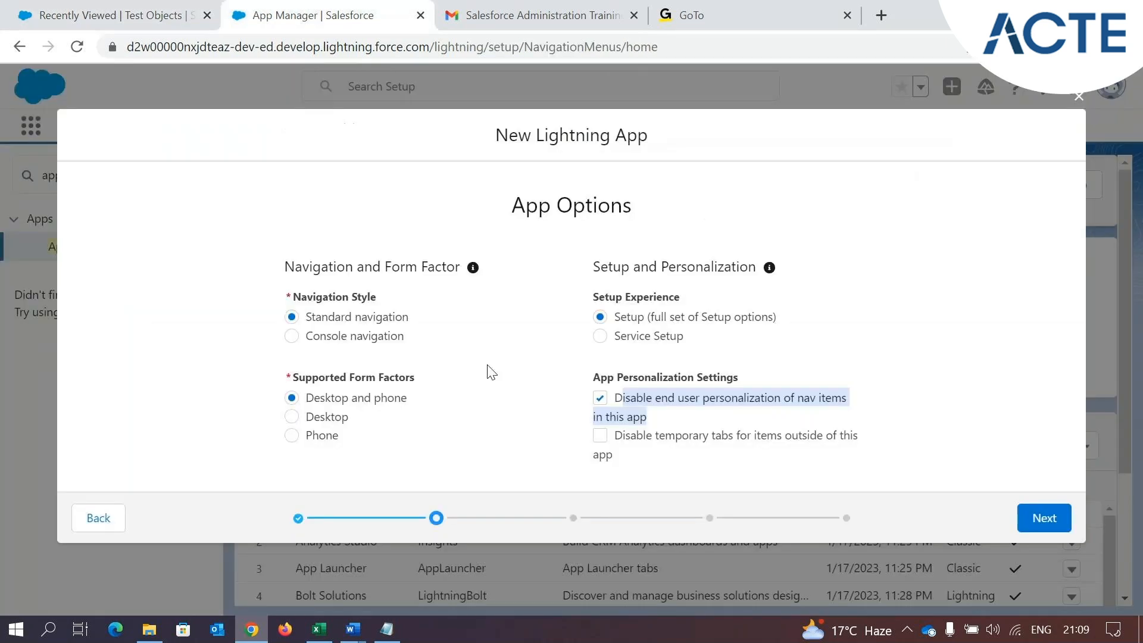
click(600, 398)
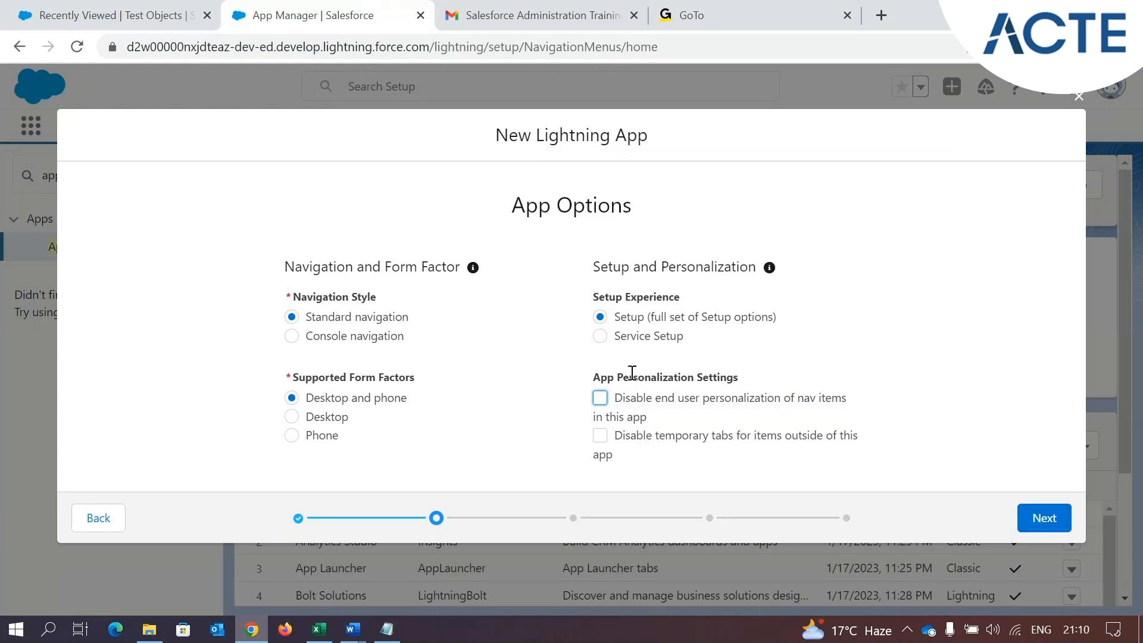
Accept the default app options and continue past the utility items without adding any
click(1058, 518)
scroll(572, 301, down, 1)
scroll(576, 301, up, 1)
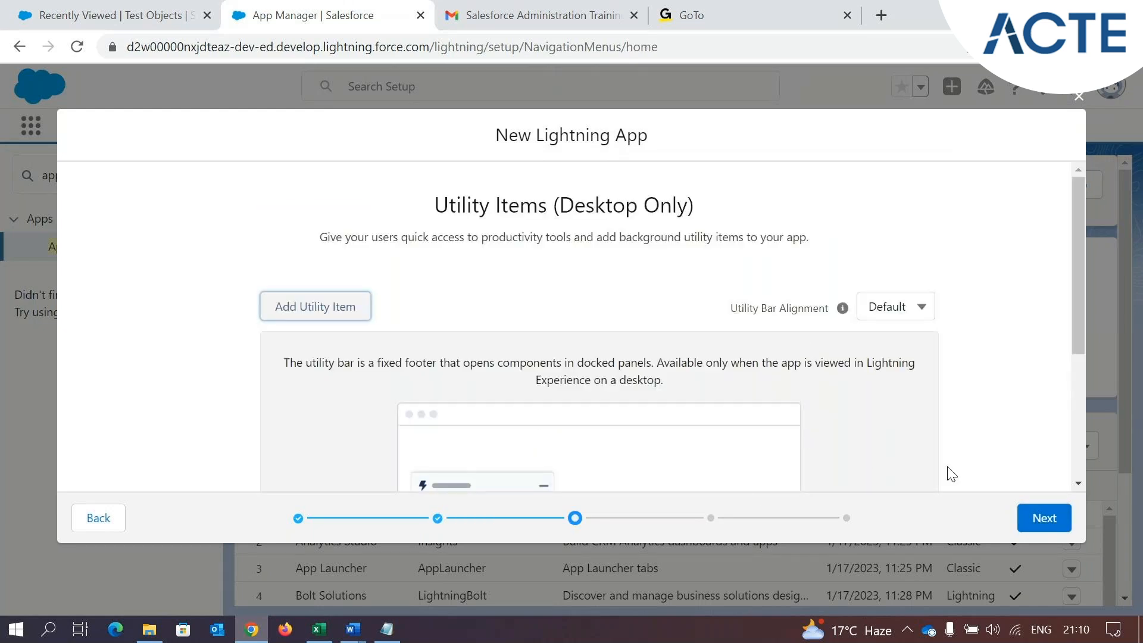
click(1044, 518)
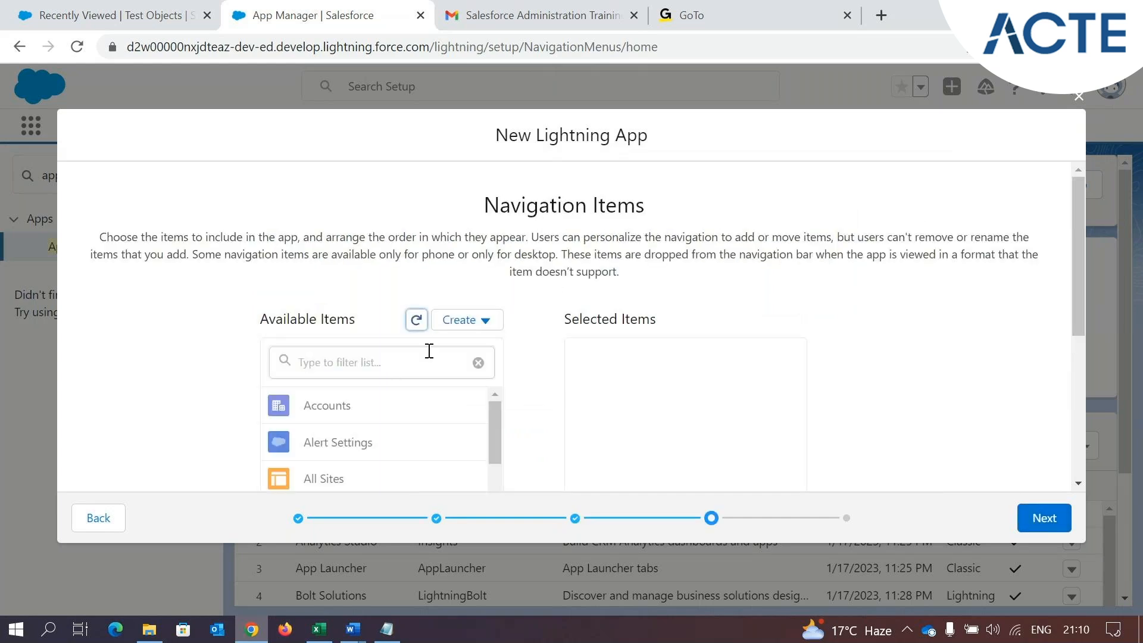
Filter the available navigation items by "home", add the pink-icon Home item to the app, and continue to the user profiles
drag(486, 207, 651, 214)
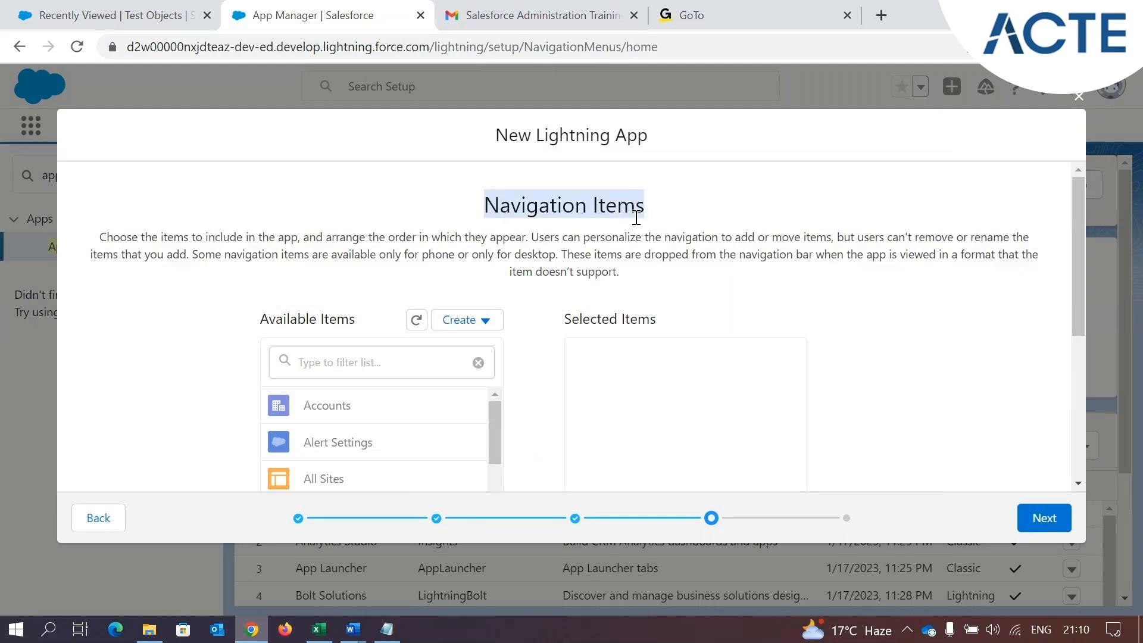
click(326, 359)
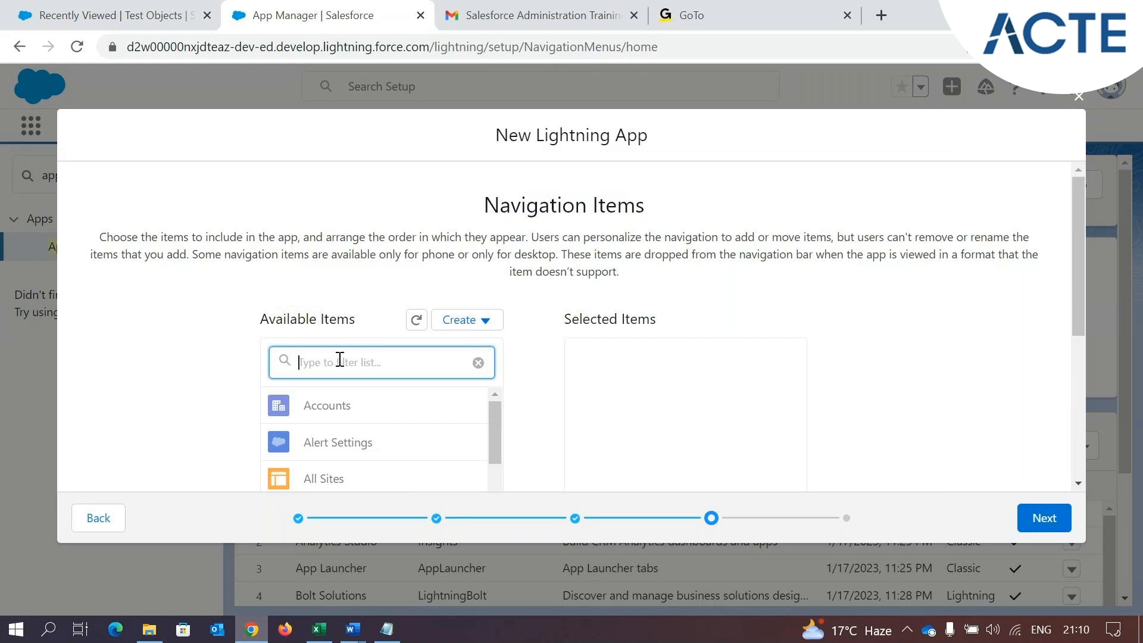
text(a)
key(BackSpace)
text(home)
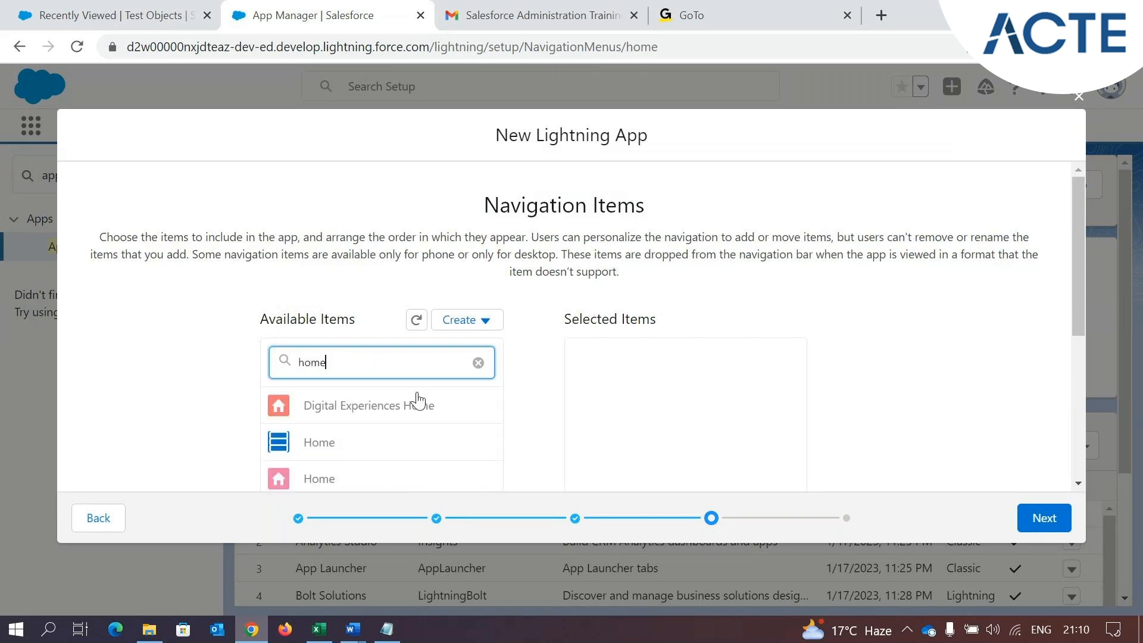
click(342, 479)
scroll(342, 480, down, 4)
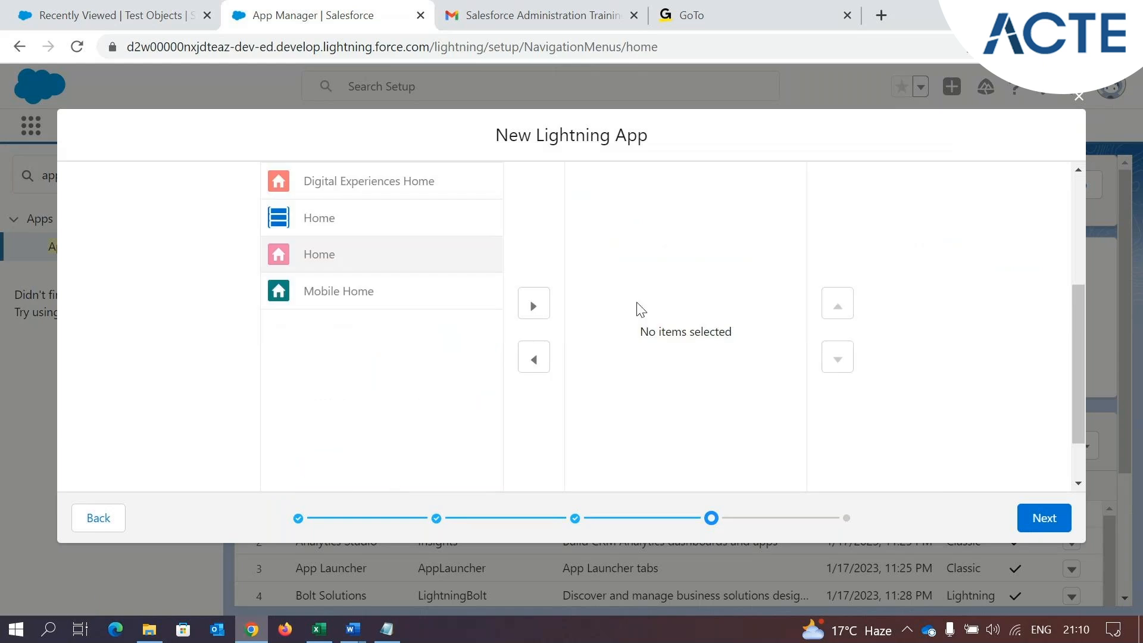
click(534, 305)
scroll(1069, 359, up, 4)
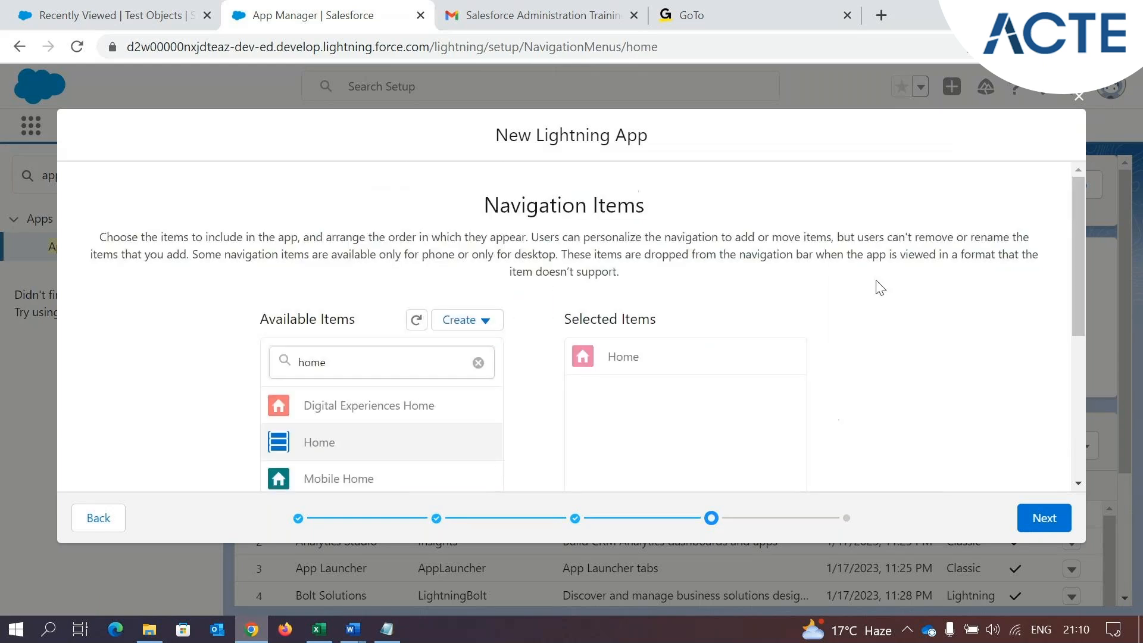
click(1044, 518)
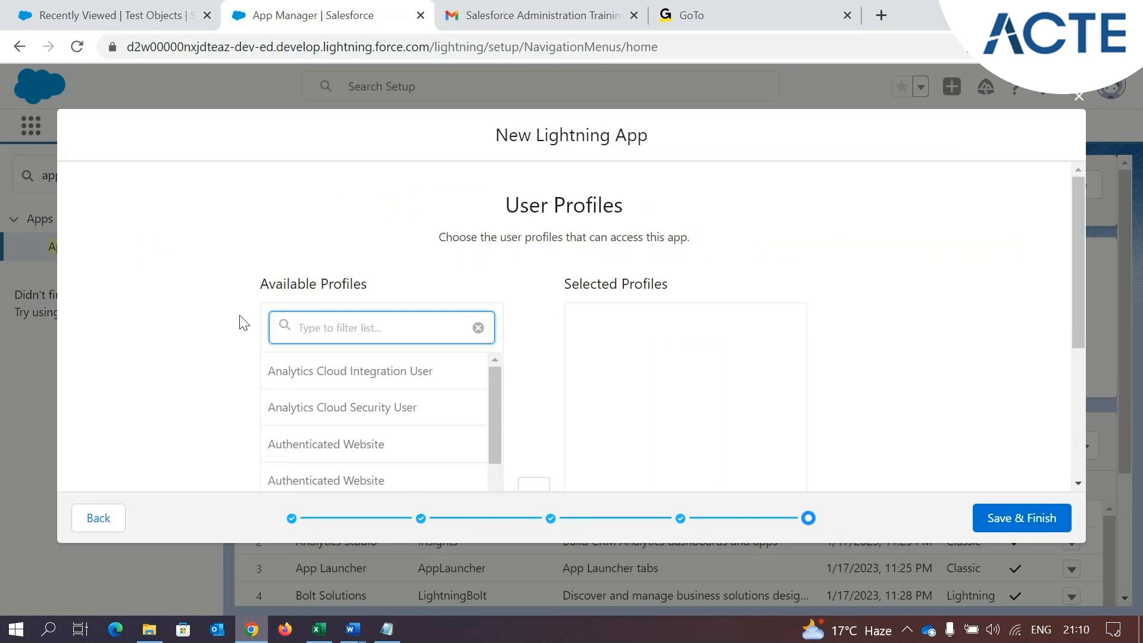
Filter the available profiles by "syste", grant System Administrator access to the app, and save and finish it
text(sustem)
key(BackSpace)
key(BackSpace)
key(BackSpace)
key(BackSpace)
key(BackSpace)
key(BackSpace)
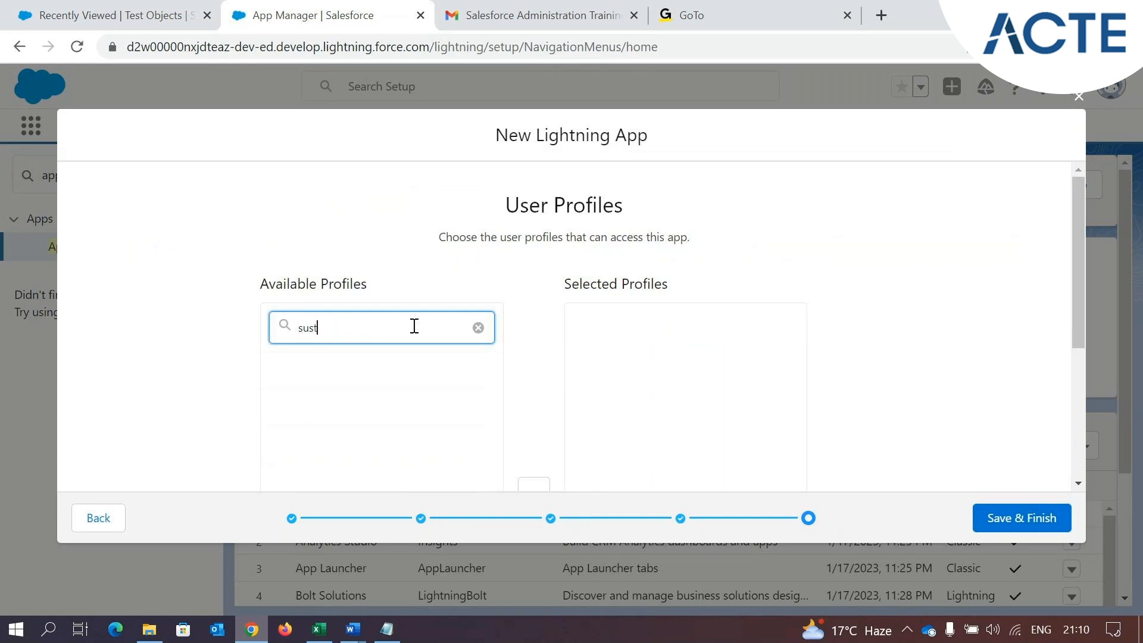
text(yste)
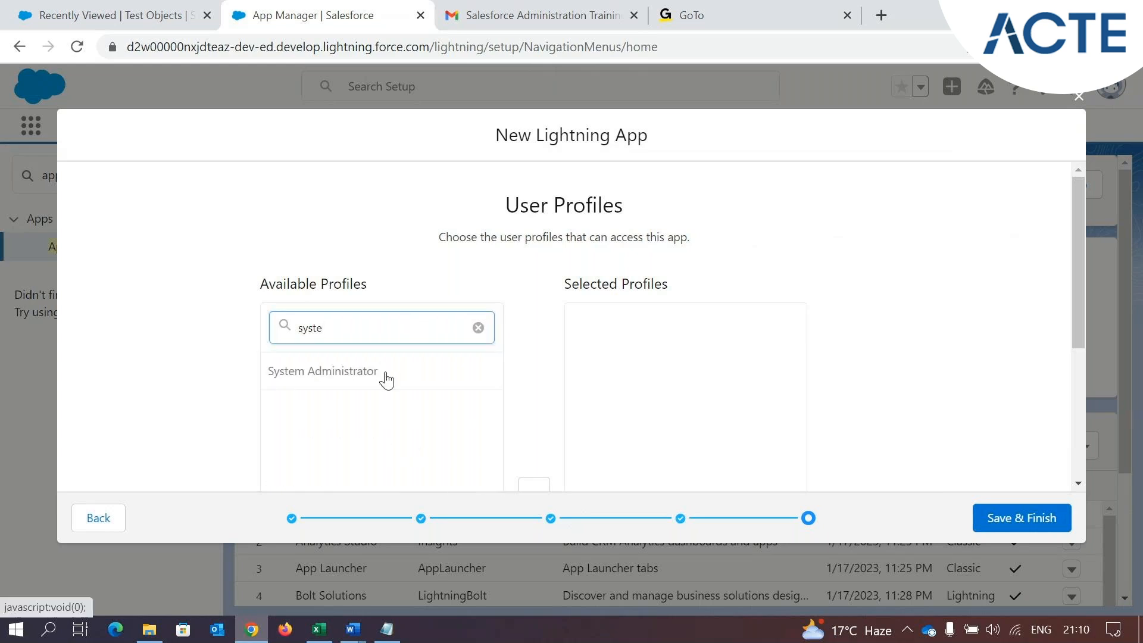
click(369, 371)
scroll(386, 379, down, 3)
click(533, 305)
scroll(1081, 271, up, 3)
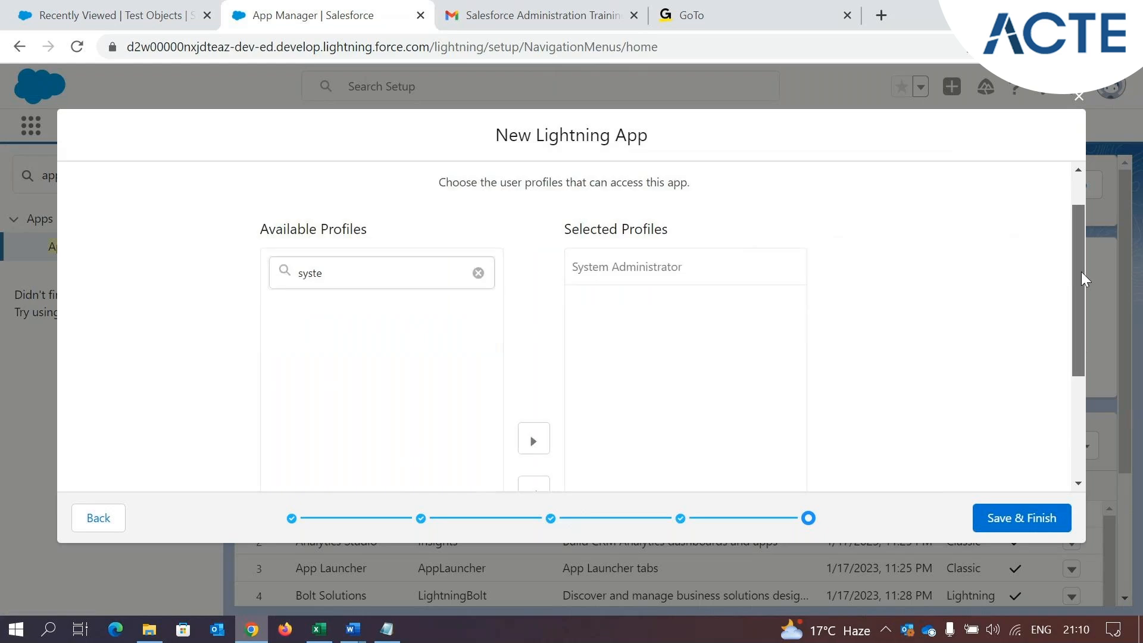
click(1030, 520)
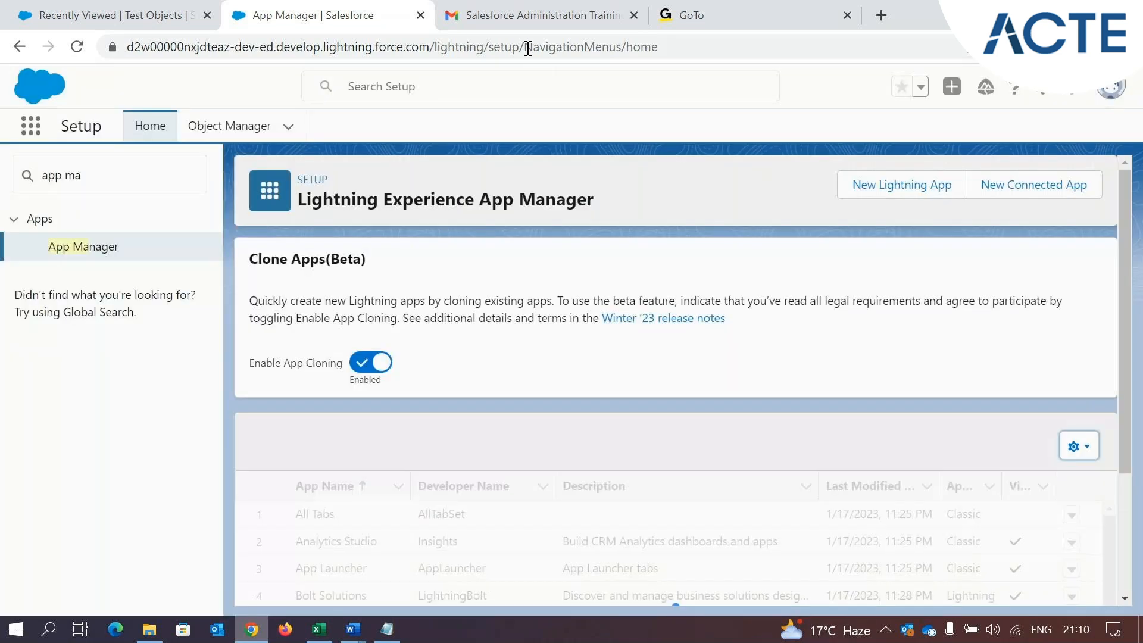
Check the challenge email briefly, then locate the Park Management app in the App Manager list
click(536, 15)
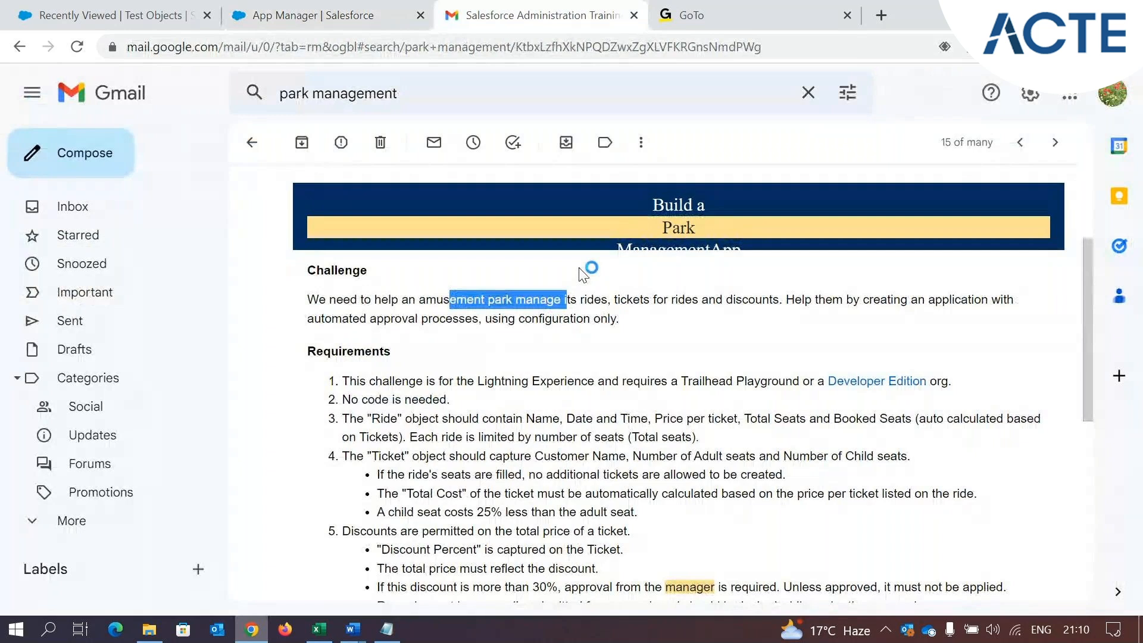
click(285, 7)
scroll(548, 555, down, 7)
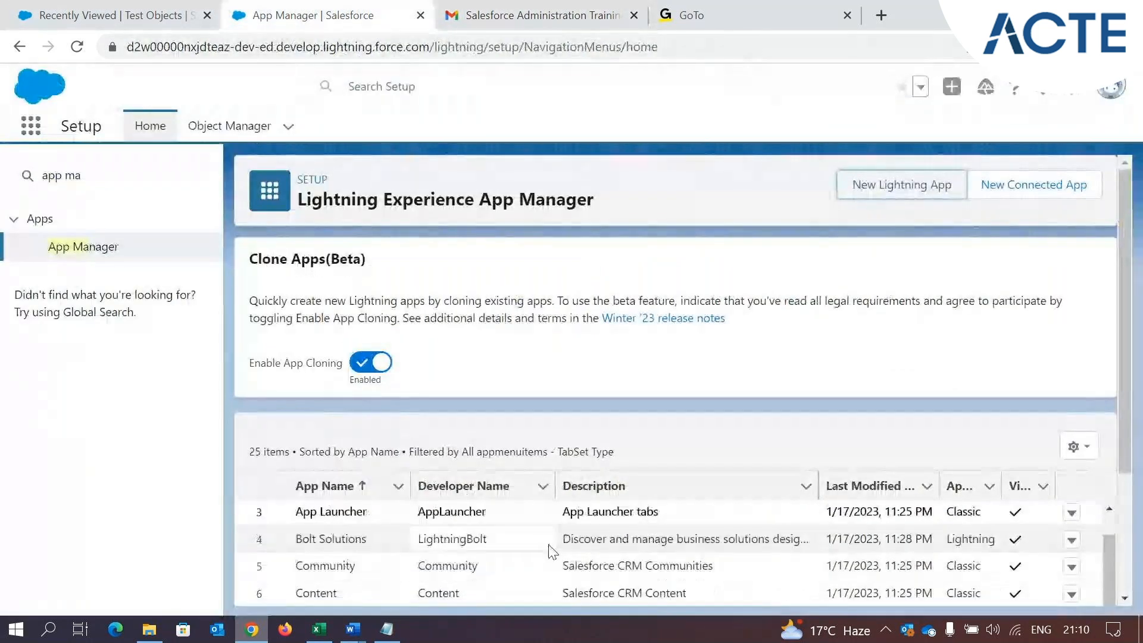
scroll(1132, 474, down, 3)
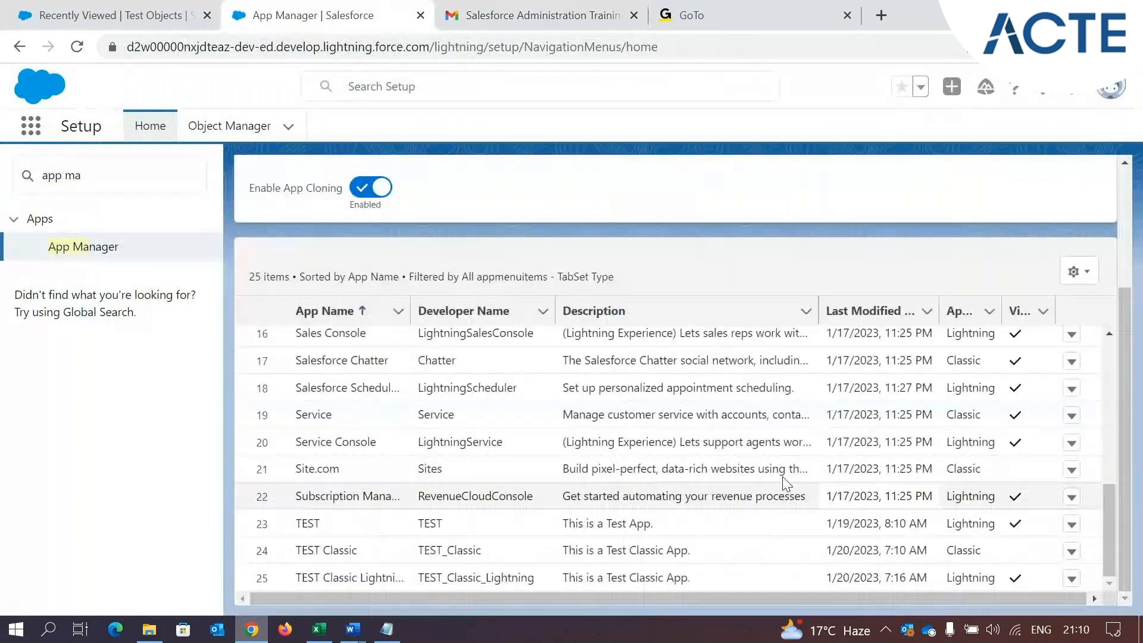
scroll(366, 513, up, 5)
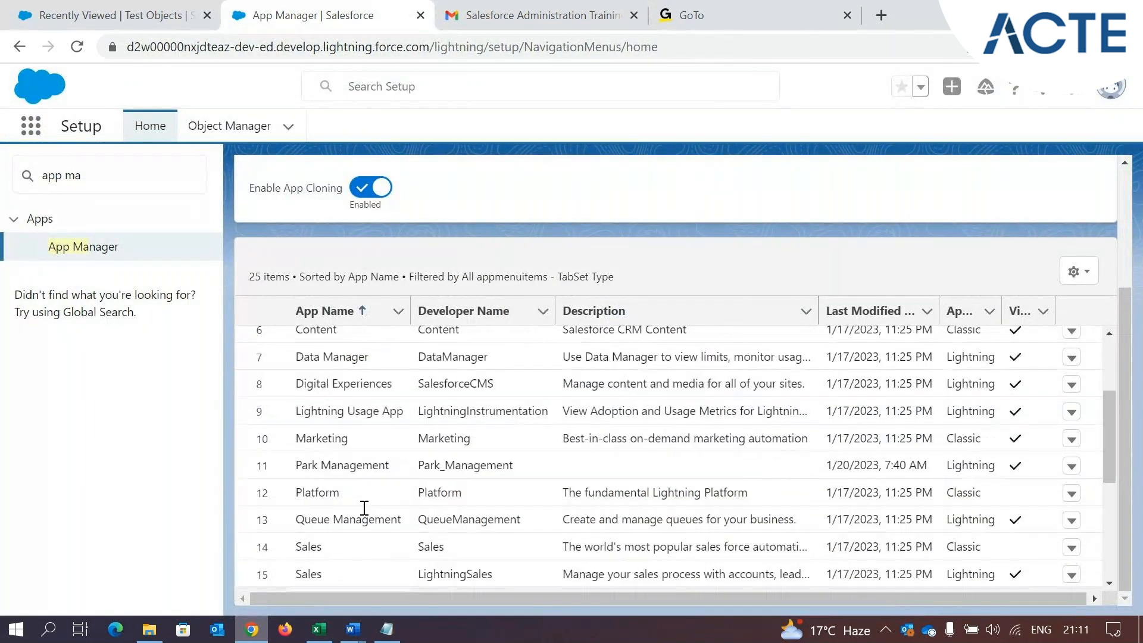
click(393, 471)
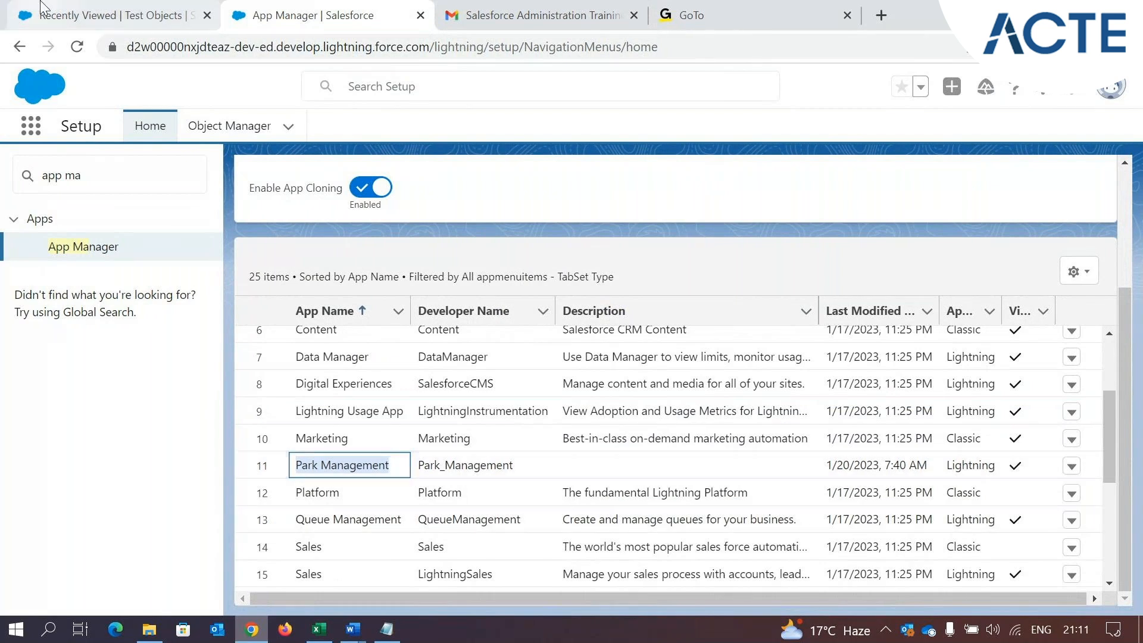
Find the Park Management app by searching for "par" in the app launcher and open it
click(113, 15)
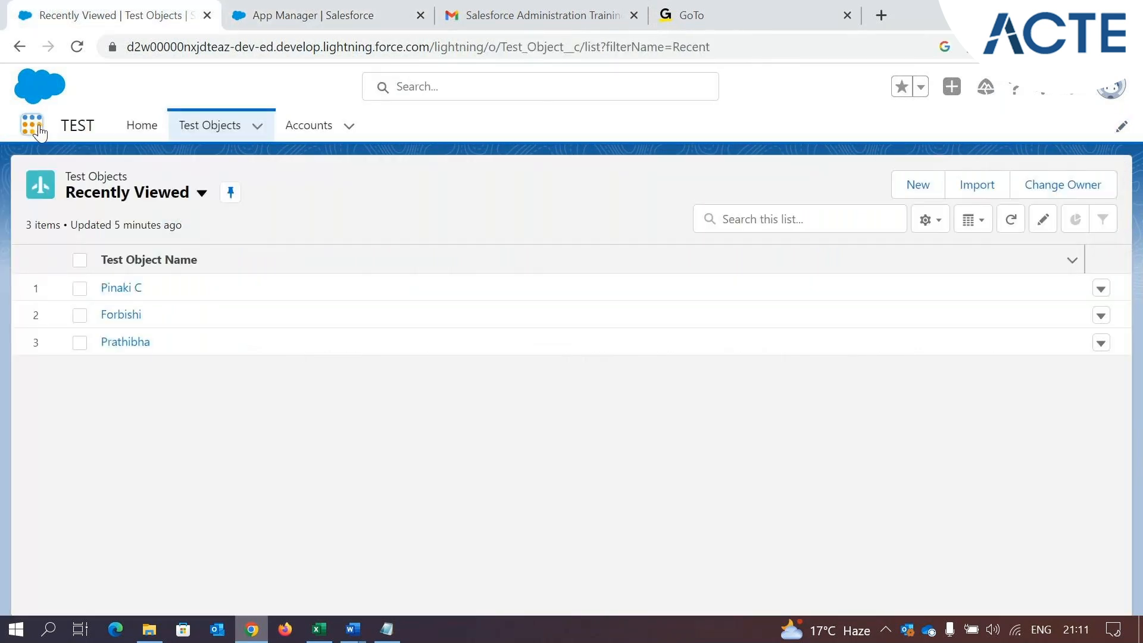
click(37, 127)
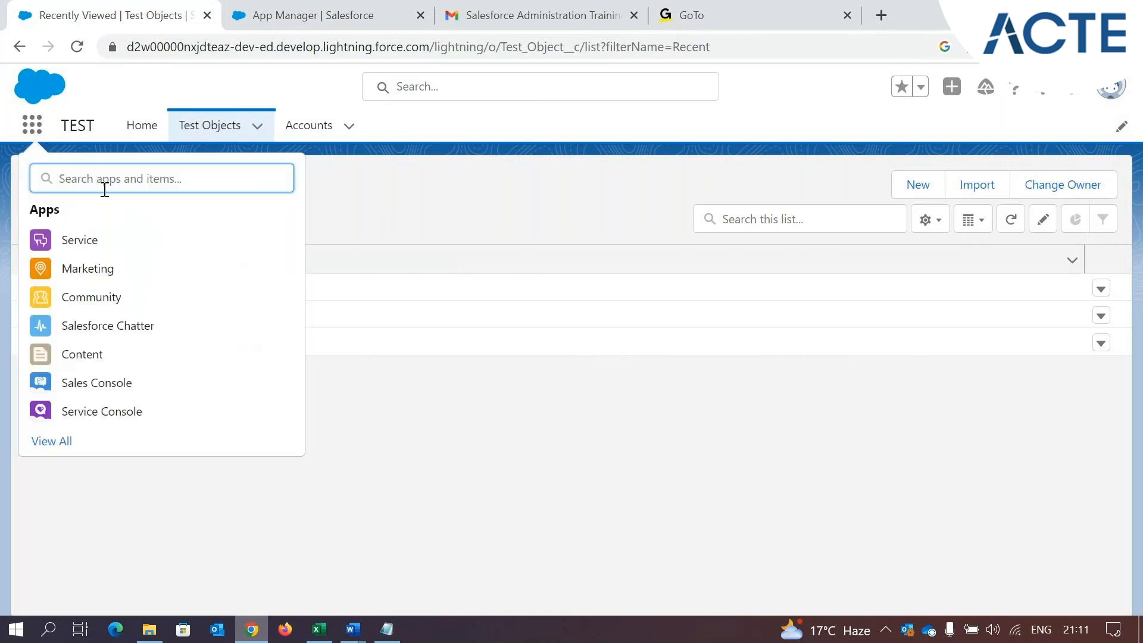
text(par)
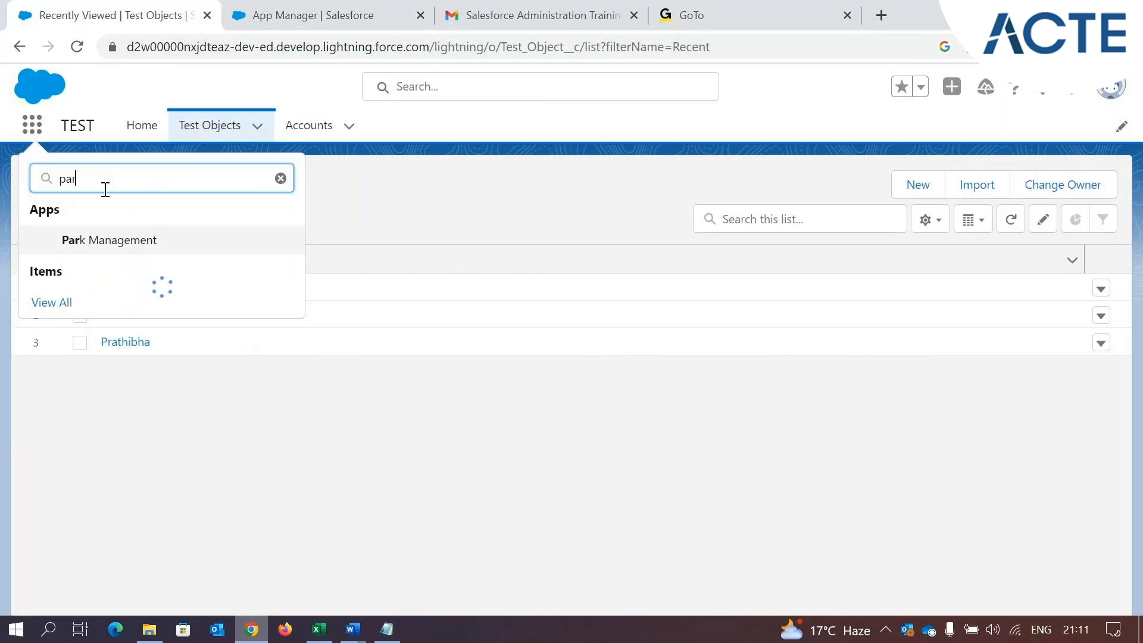
click(112, 246)
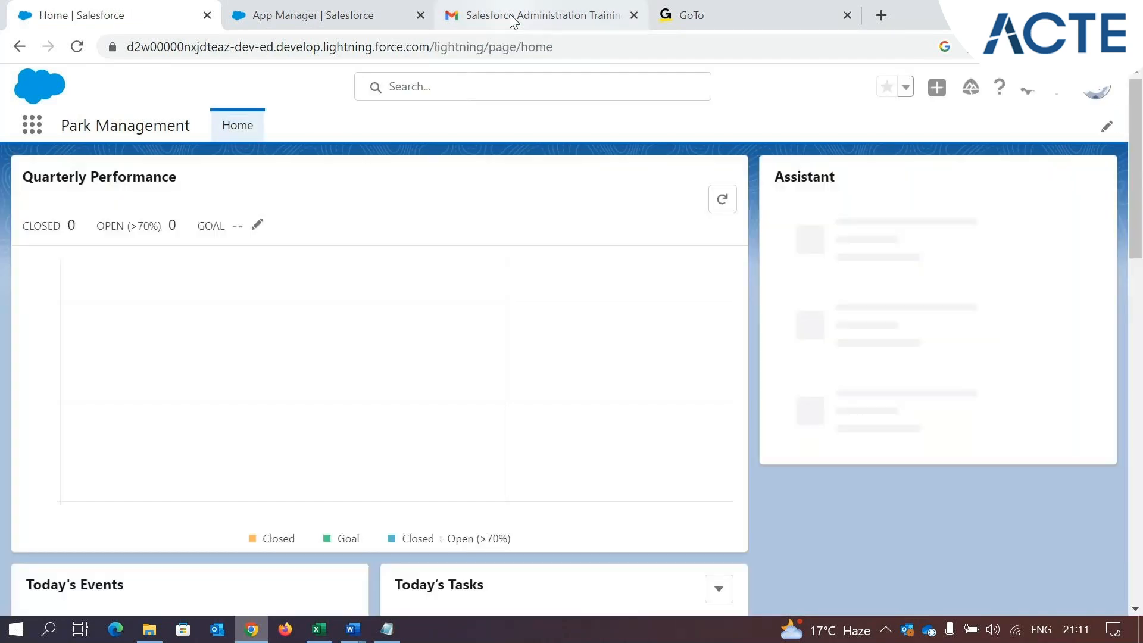
Switch to the challenge email in Gmail and review the requirements, highlighting the "Ride" object
click(510, 17)
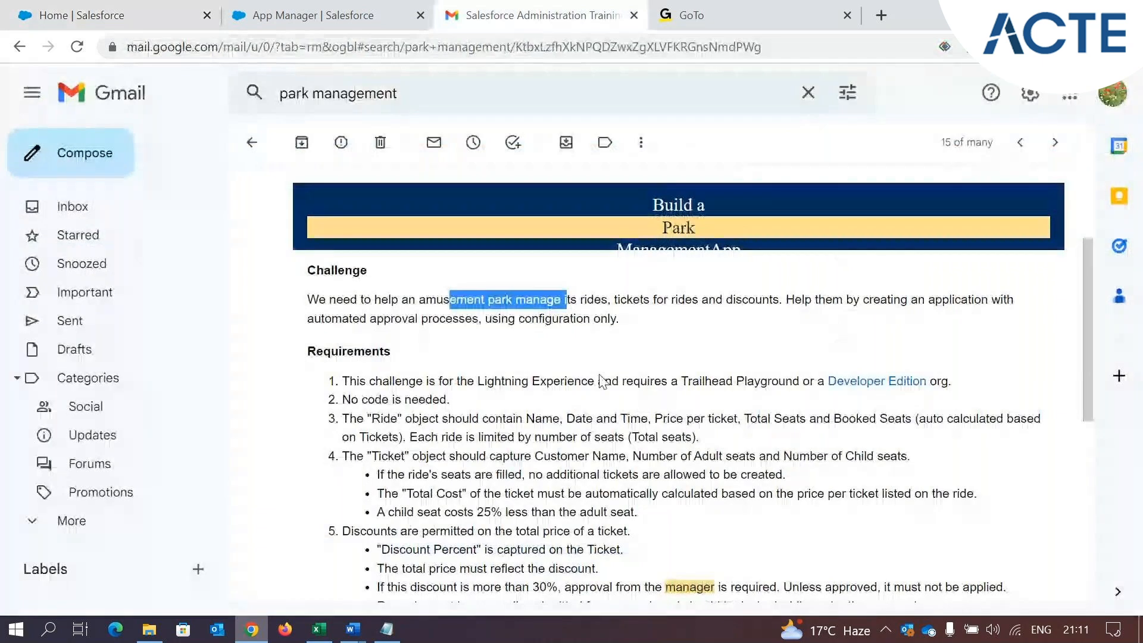
scroll(540, 353, down, 1)
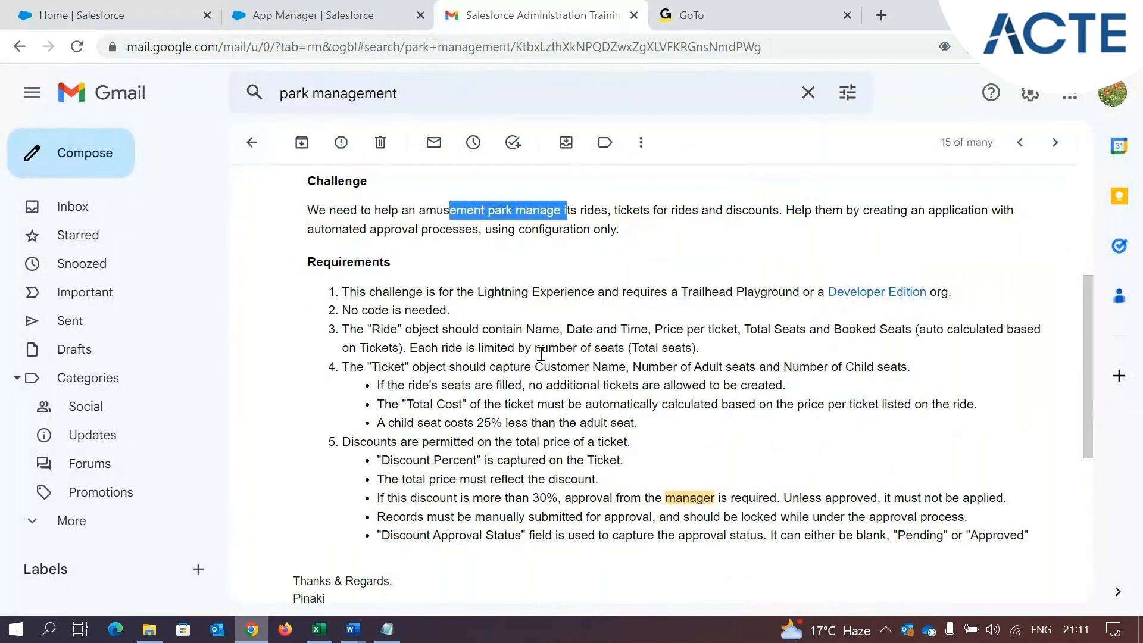
click(310, 264)
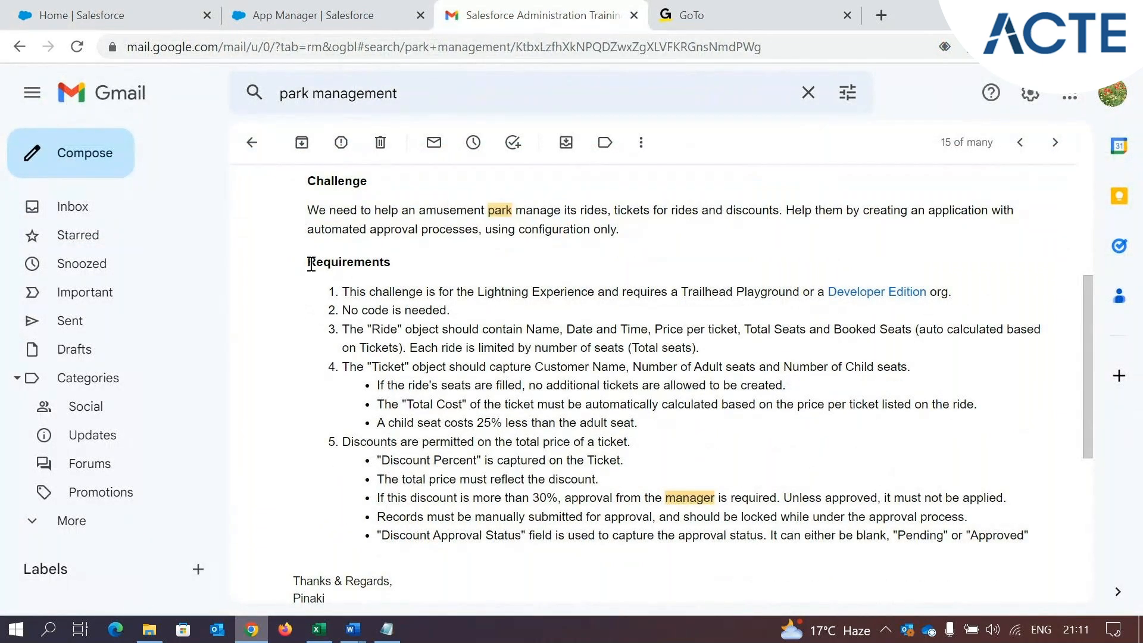
drag(311, 264, 395, 264)
click(347, 330)
drag(347, 330, 455, 327)
click(397, 333)
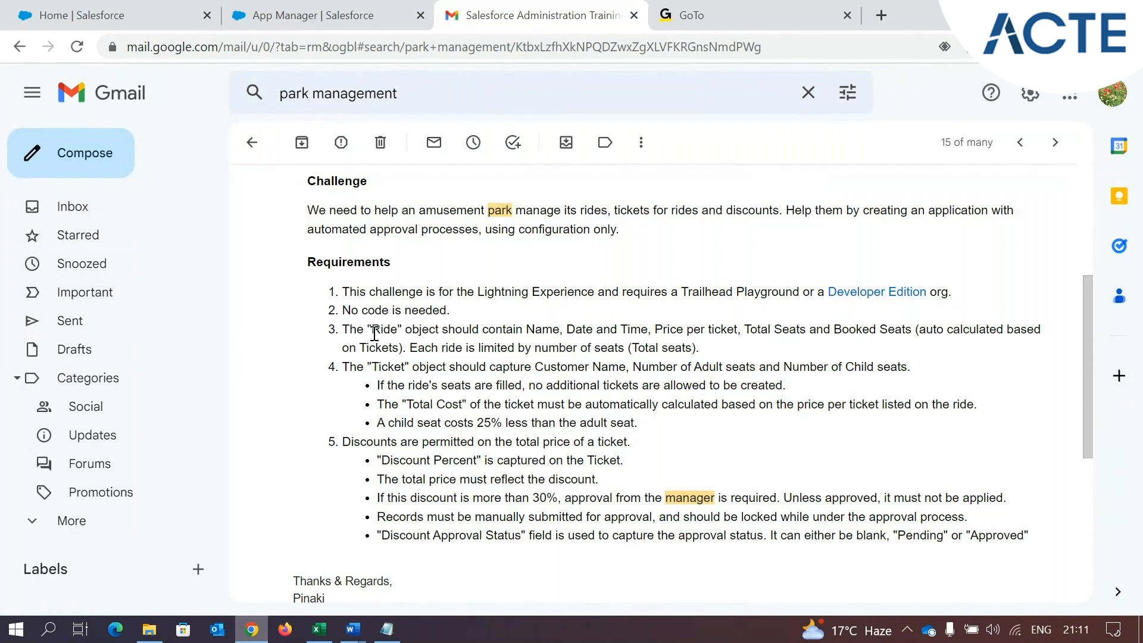
drag(441, 329, 398, 329)
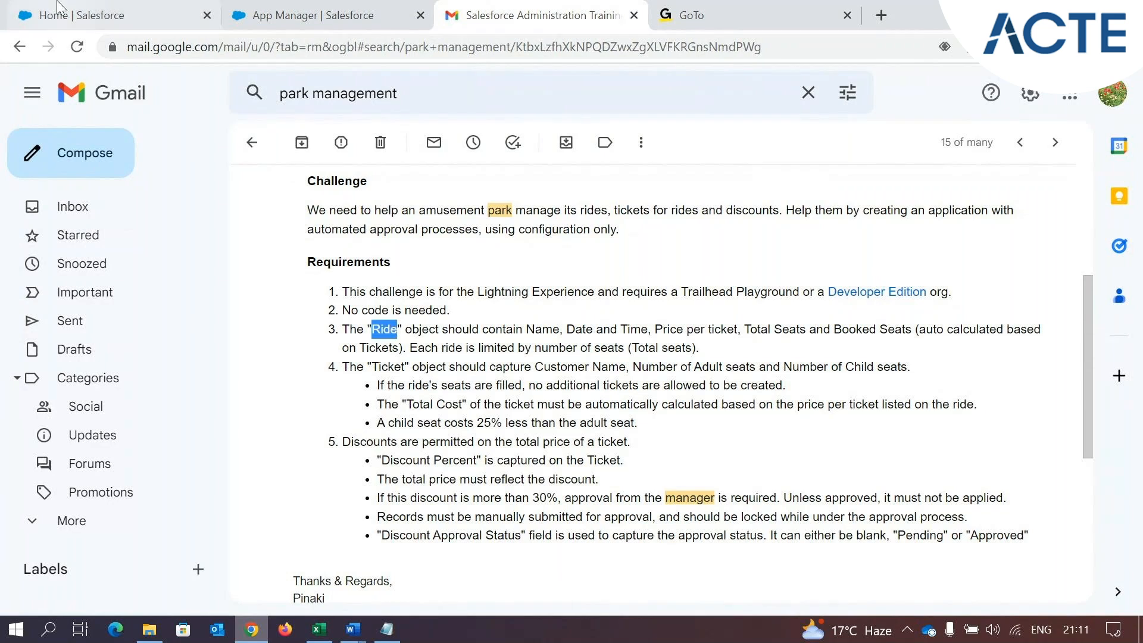
Return to Salesforce, search the app launcher for "test", switch to the TEST app, and show its Test Objects list
click(120, 21)
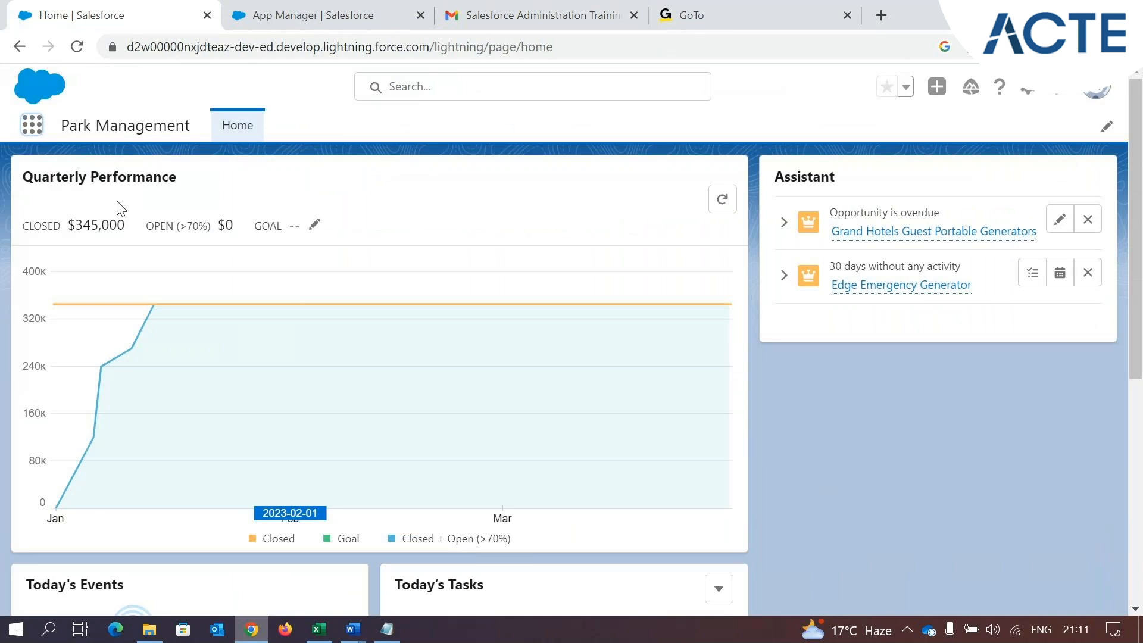
text(test)
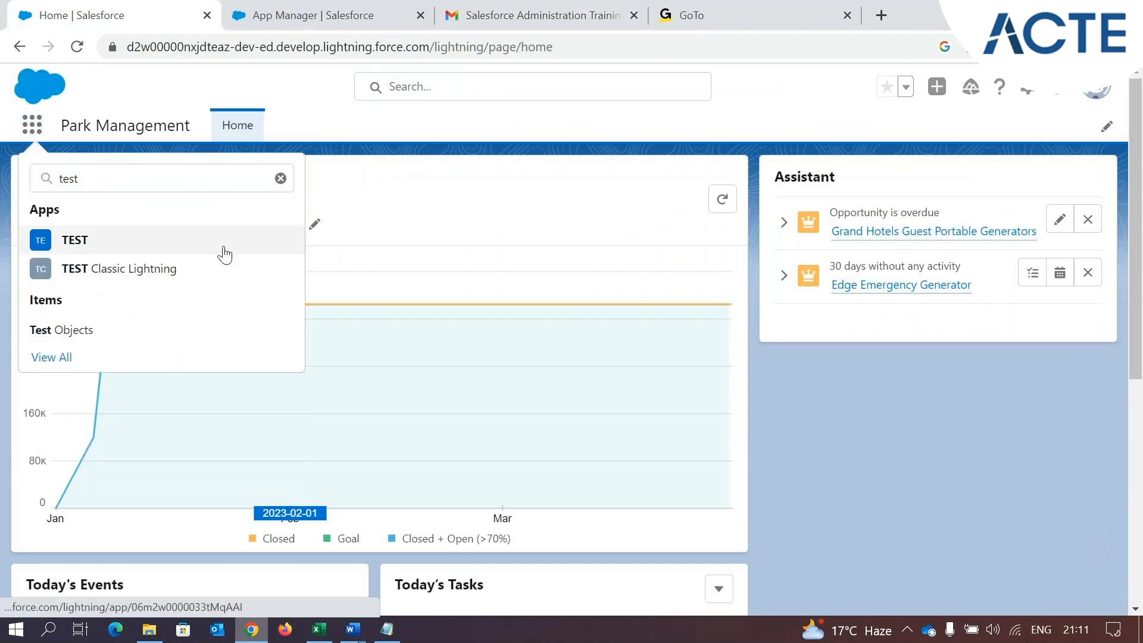
click(231, 254)
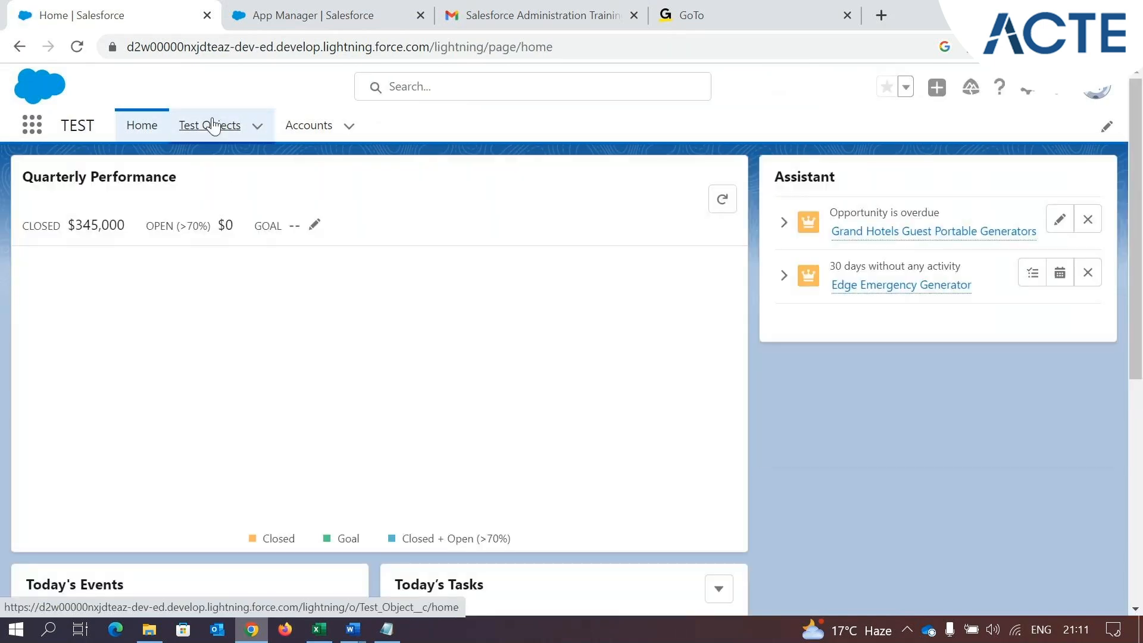
click(213, 126)
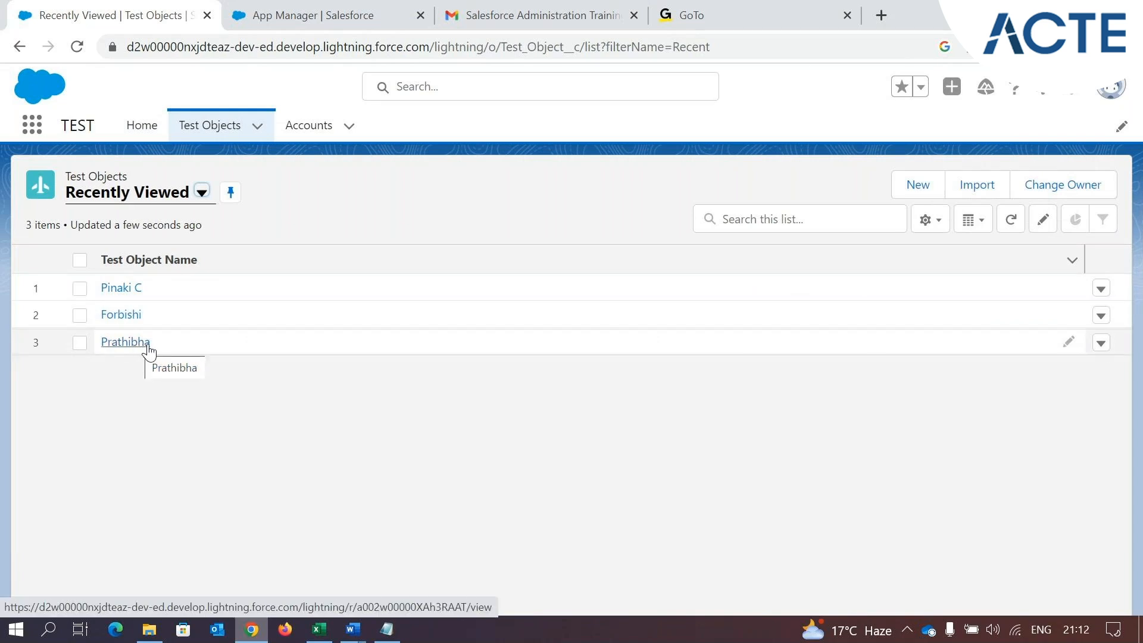
Search Object Manager for "test ob" and open the Fields & Relationships of Test Object
click(337, 6)
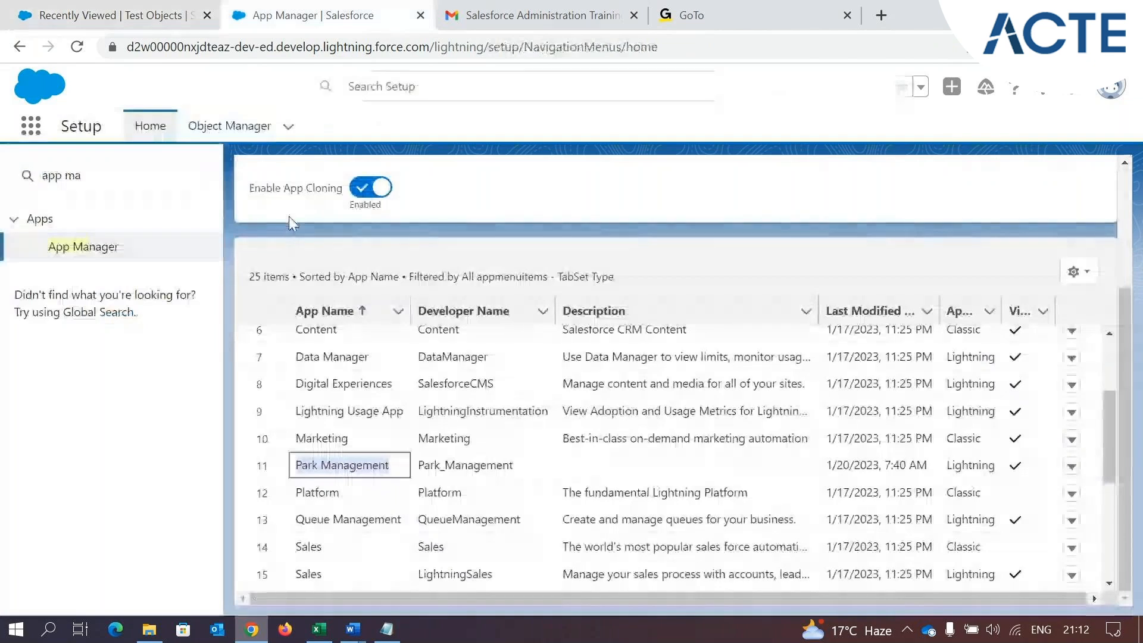
click(273, 127)
click(812, 183)
text(te)
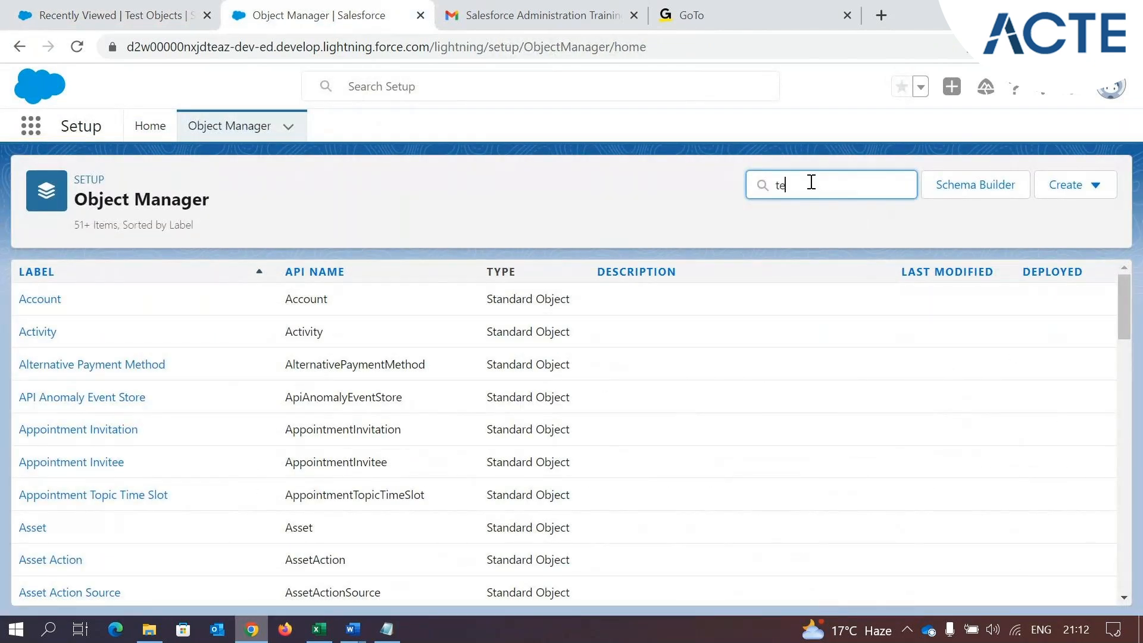
text(st ob)
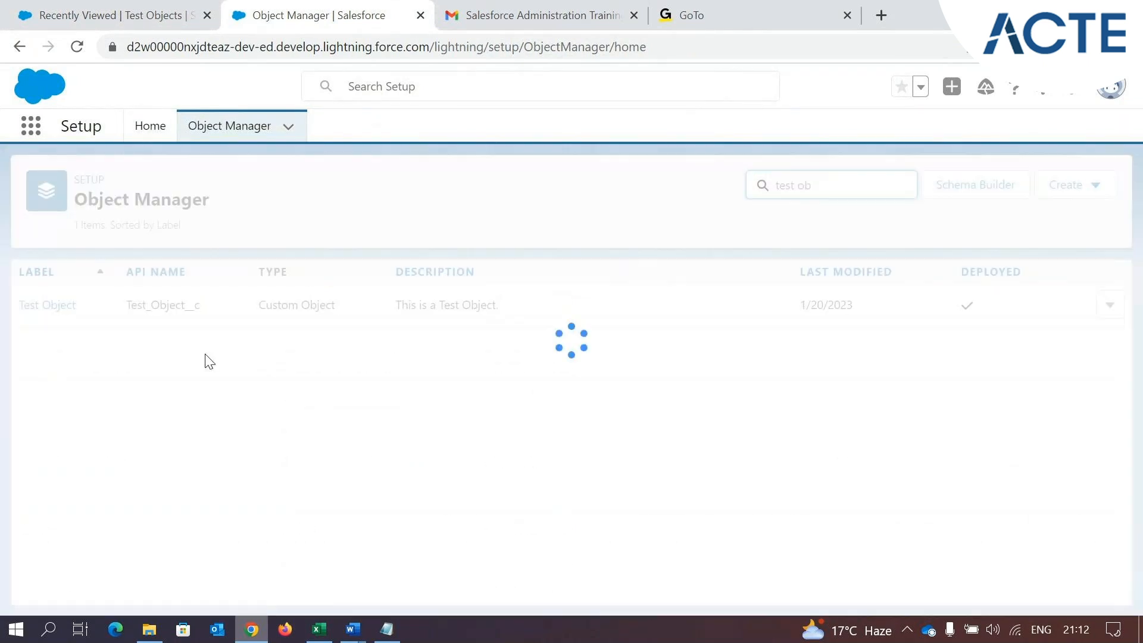
click(47, 317)
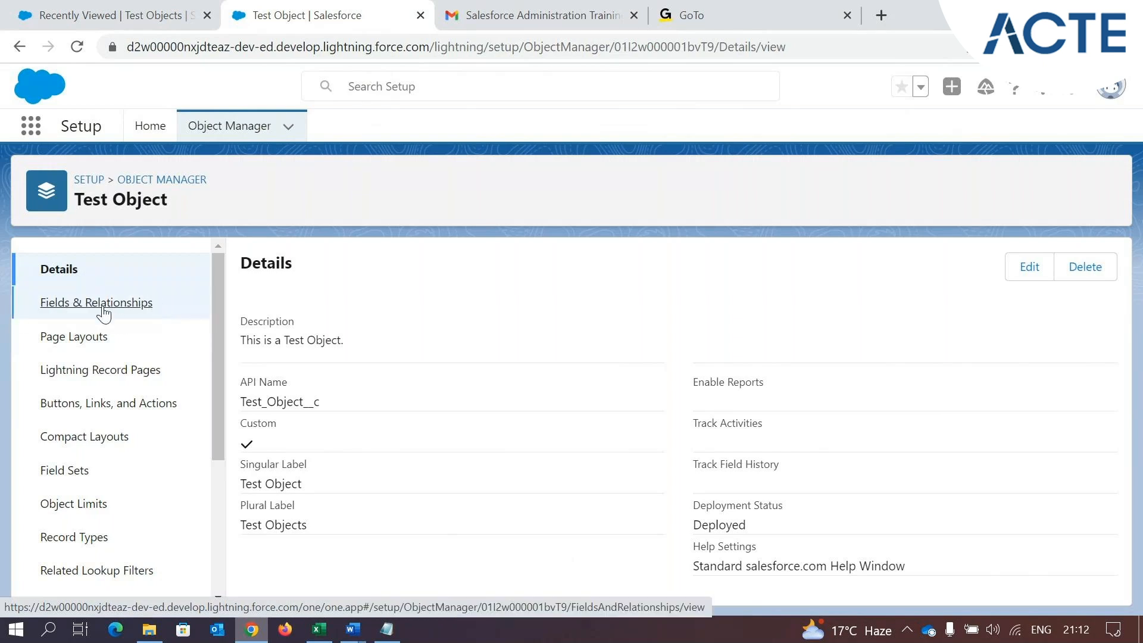
click(66, 312)
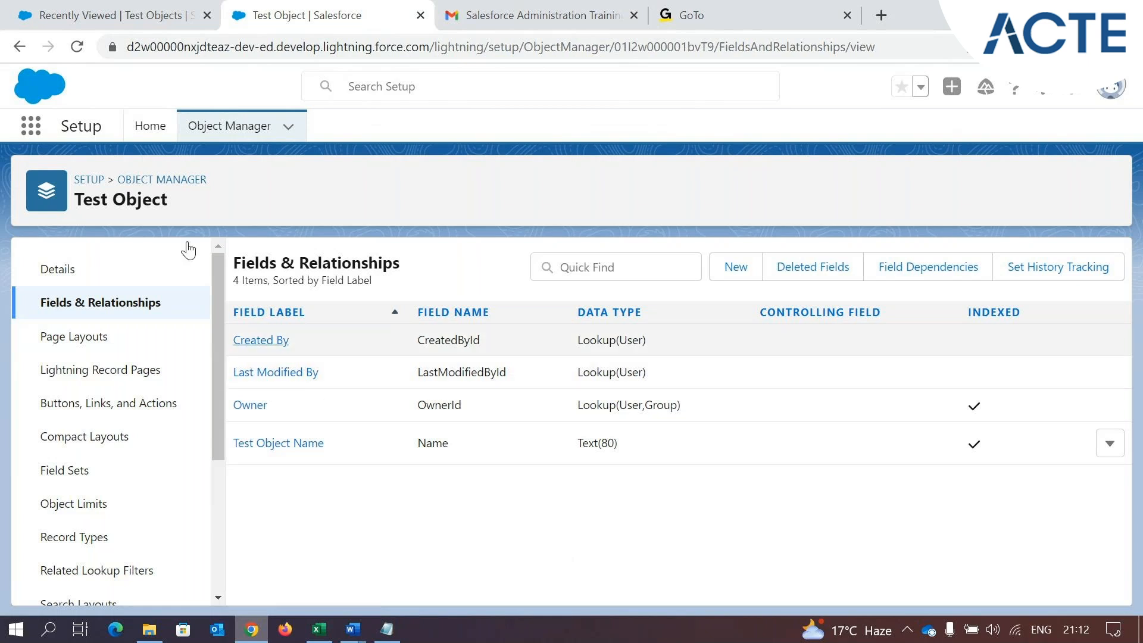
Open the first record in the Test Objects list and examine its name, Created By, Owner and Last Modified By fields
click(6, 8)
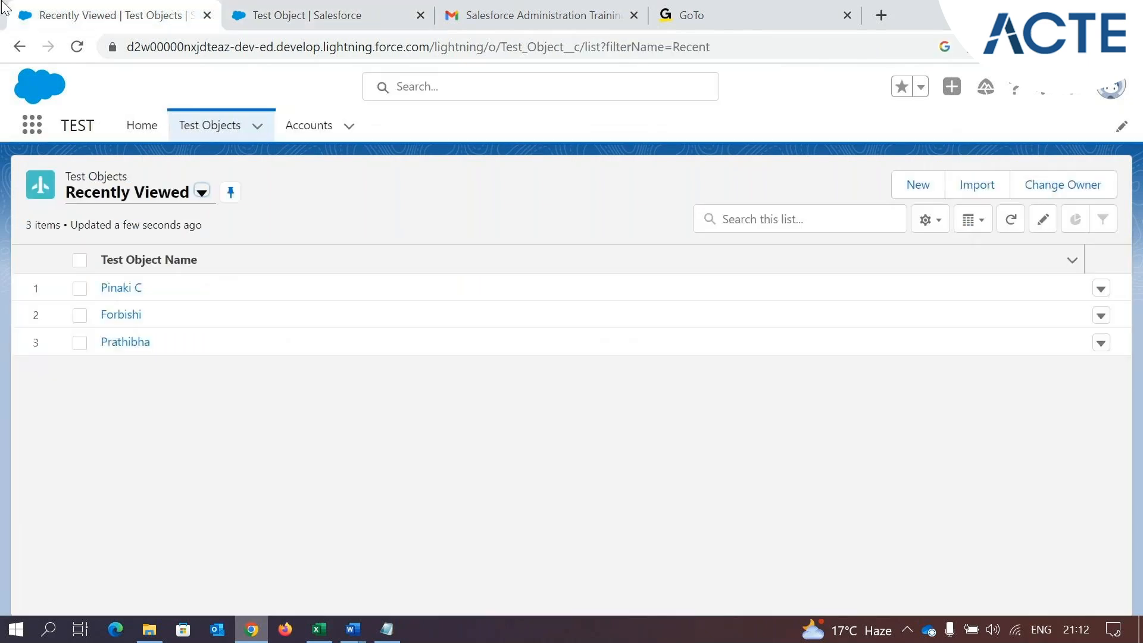
click(123, 288)
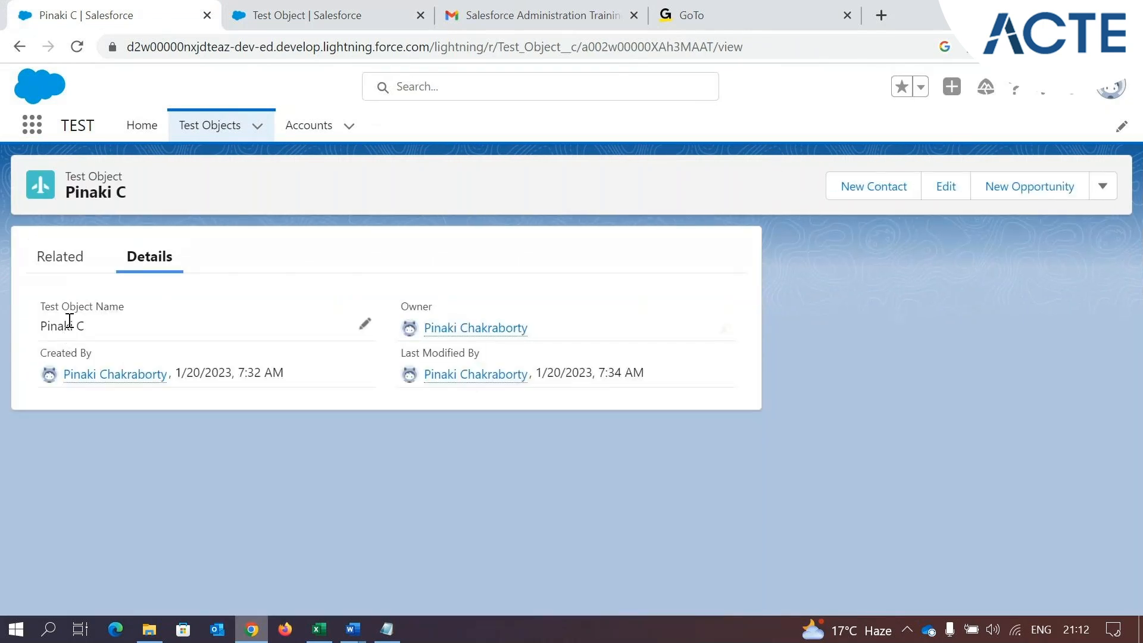
drag(39, 307, 130, 313)
drag(40, 352, 117, 352)
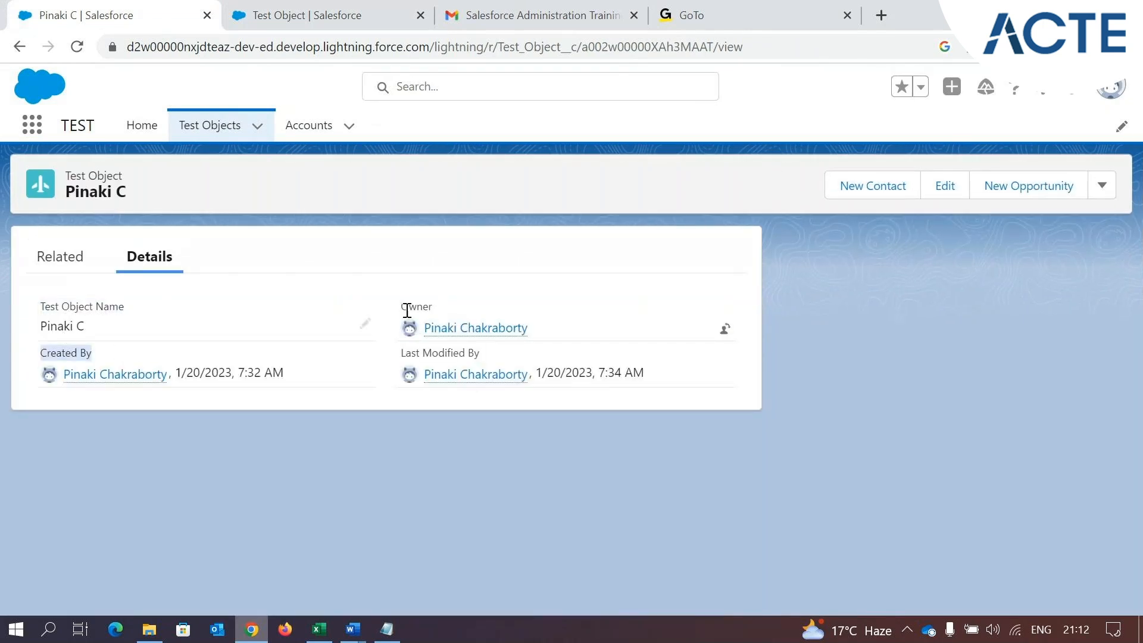
drag(400, 307, 441, 316)
drag(400, 353, 438, 356)
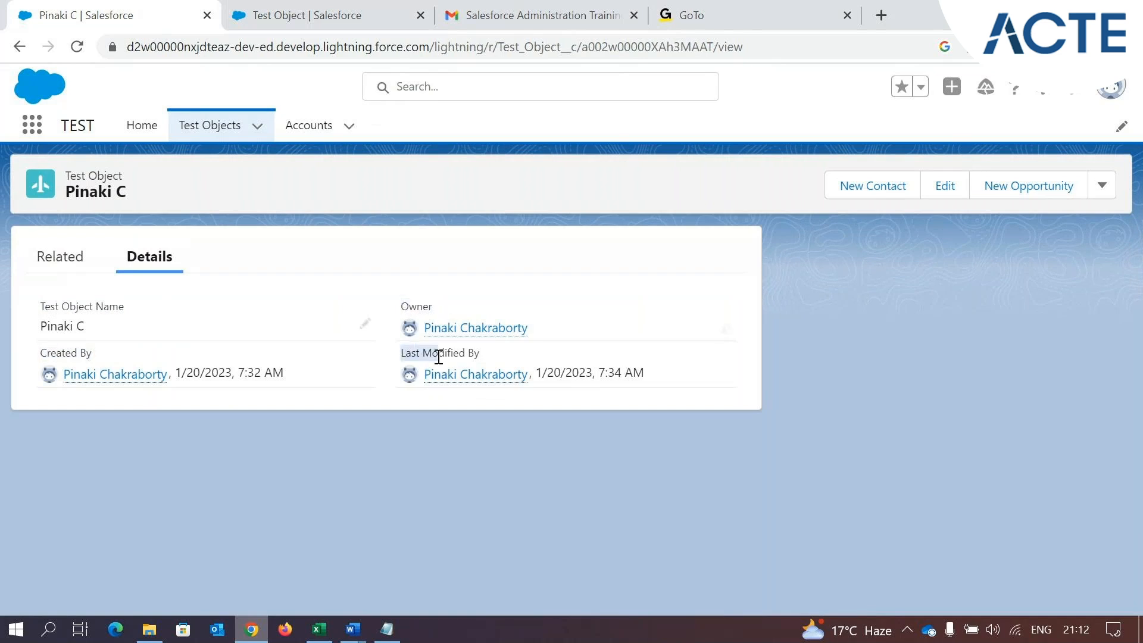
Return to Test Object's Fields & Relationships and examine the data type of the Test Object Name field
click(298, 15)
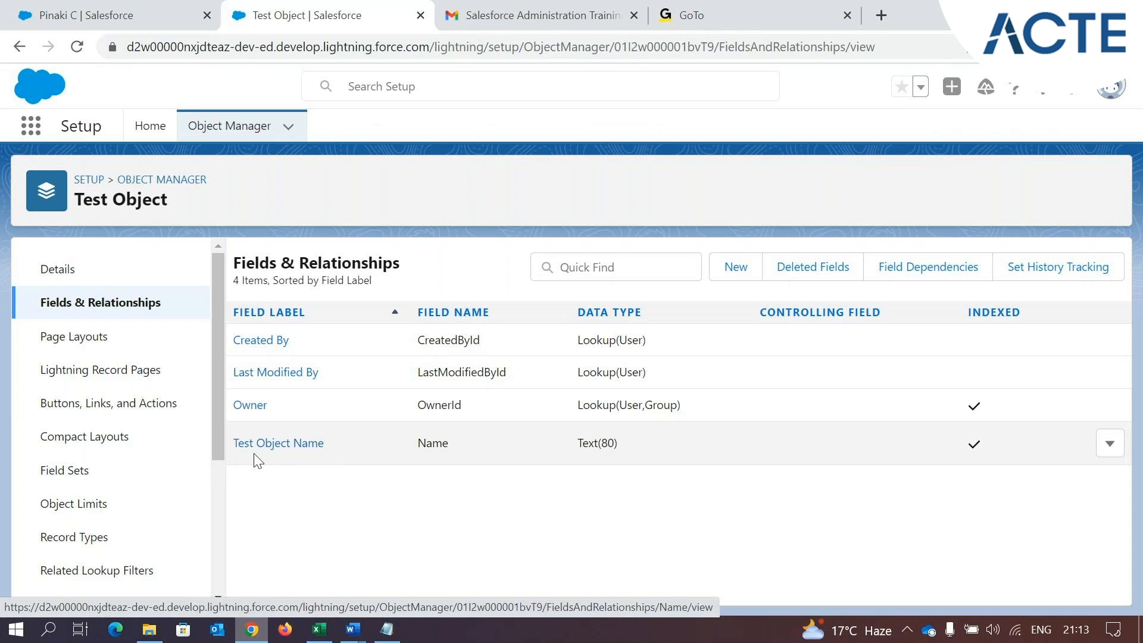
drag(77, 208, 187, 209)
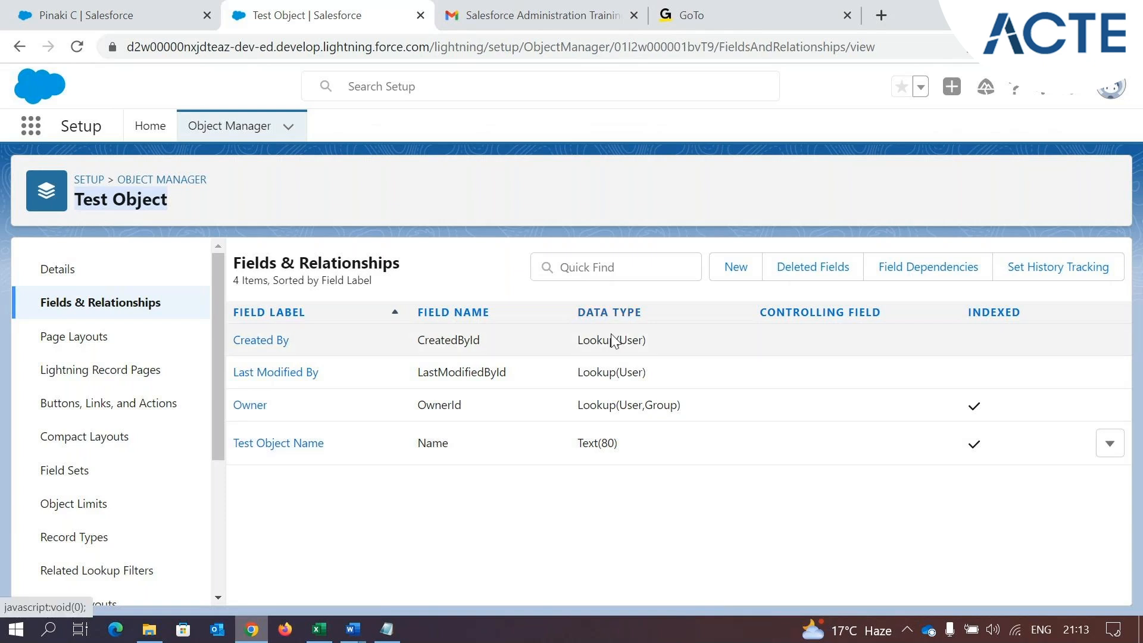
drag(619, 448, 581, 446)
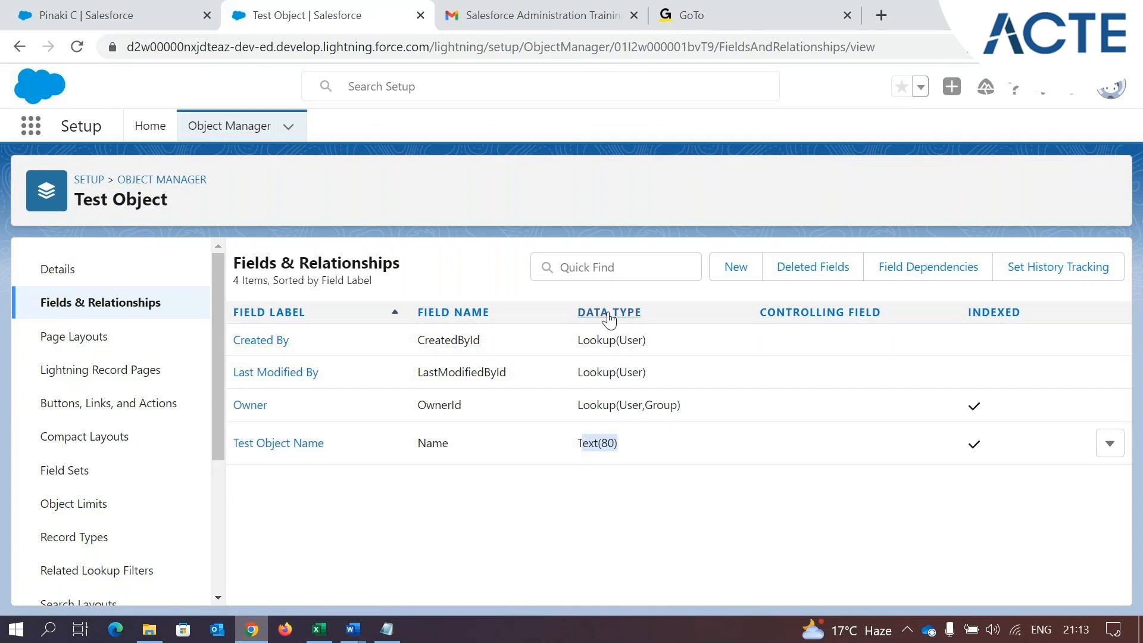
Try adding a long string of random letters to the open record's Test Object Name, and remove them again
click(56, 15)
click(361, 327)
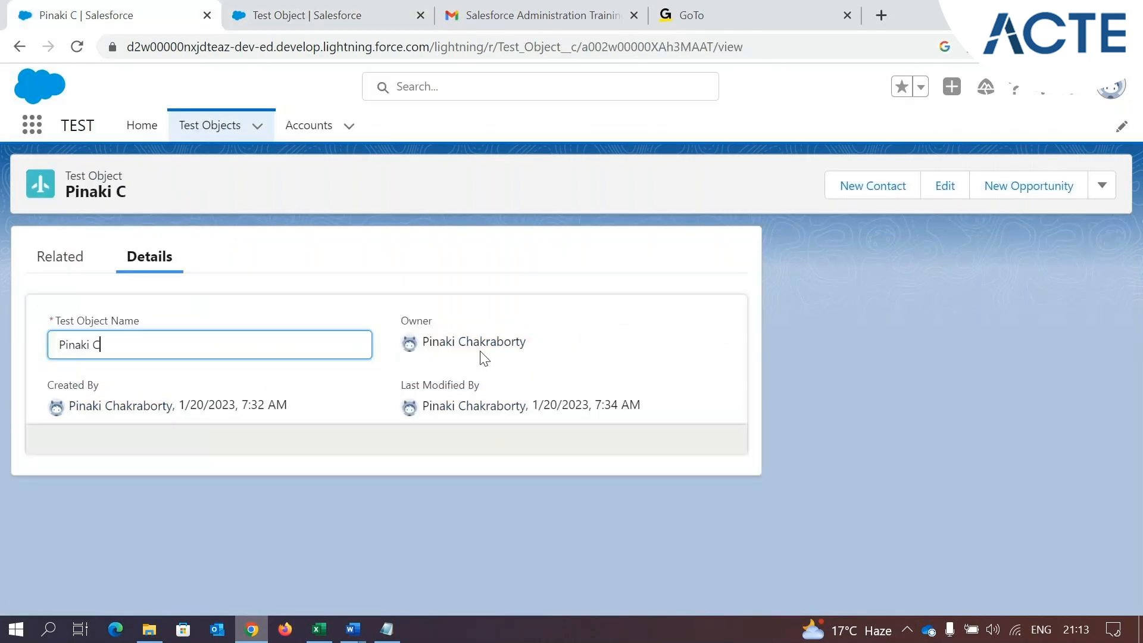
text(isdujodjaojdfopkjfoldjlpdka;lksvlisj;fl'as)
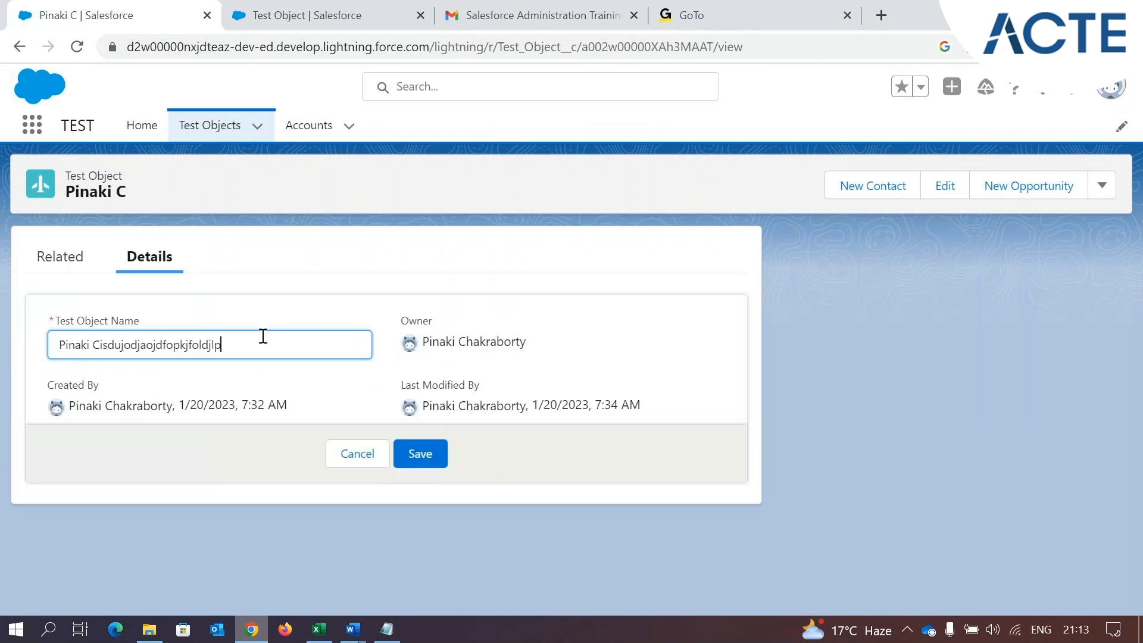
key(BackSpace)
key(BackSpace)
key(BackSpace)
key(BackSpace)
key(BackSpace)
key(BackSpace)
key(BackSpace)
key(BackSpace)
key(BackSpace)
key(BackSpace)
key(BackSpace)
key(BackSpace)
key(BackSpace)
key(BackSpace)
key(BackSpace)
key(BackSpace)
key(BackSpace)
key(BackSpace)
key(BackSpace)
key(BackSpace)
key(BackSpace)
key(BackSpace)
key(BackSpace)
key(BackSpace)
key(BackSpace)
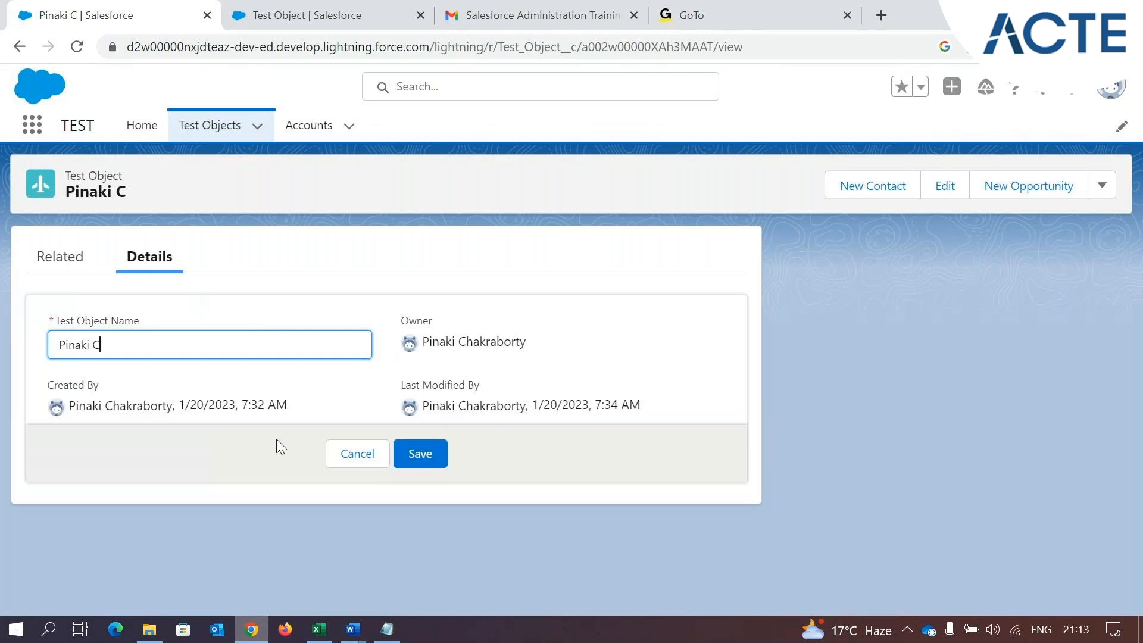
Edit the Test Object Name field in Test Object's Fields & Relationships and change its data type to Auto Number
click(383, 8)
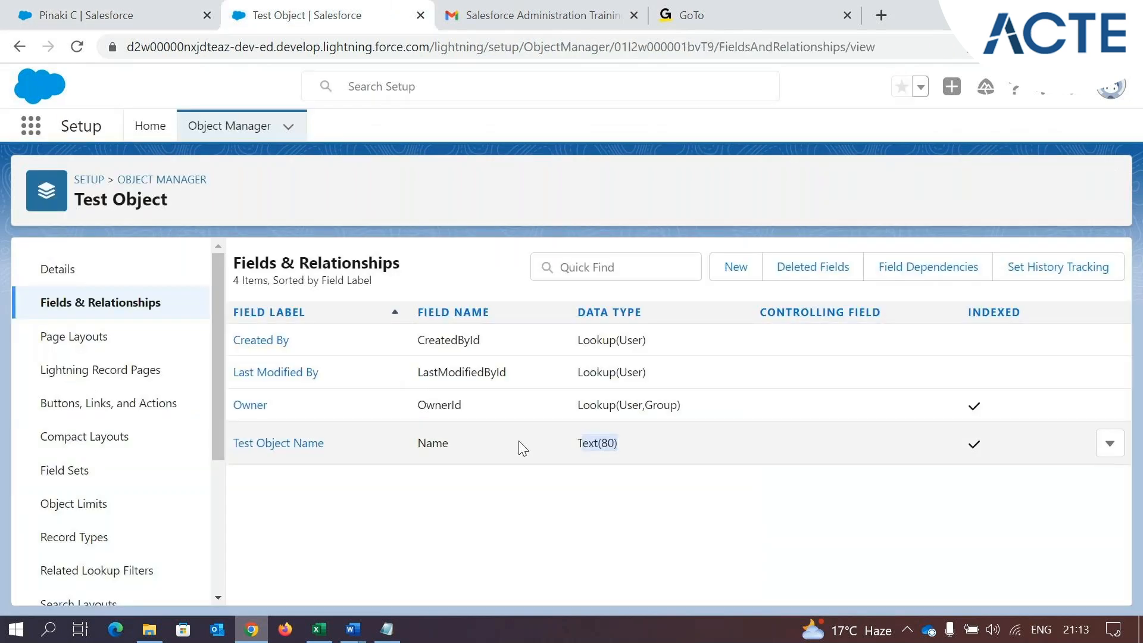
click(508, 516)
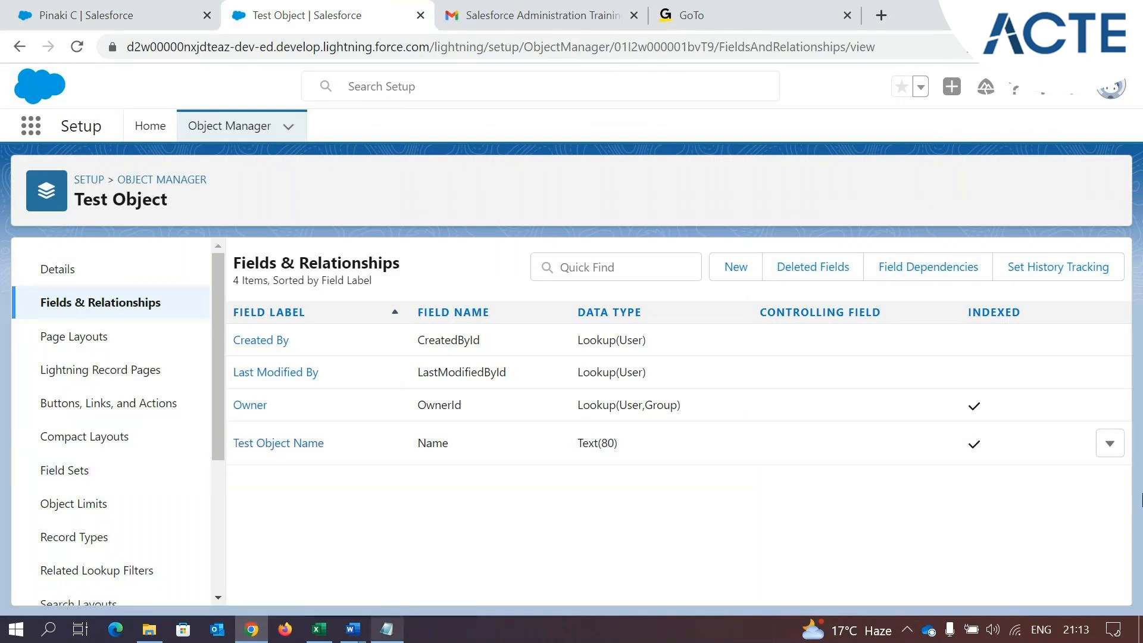
click(1109, 443)
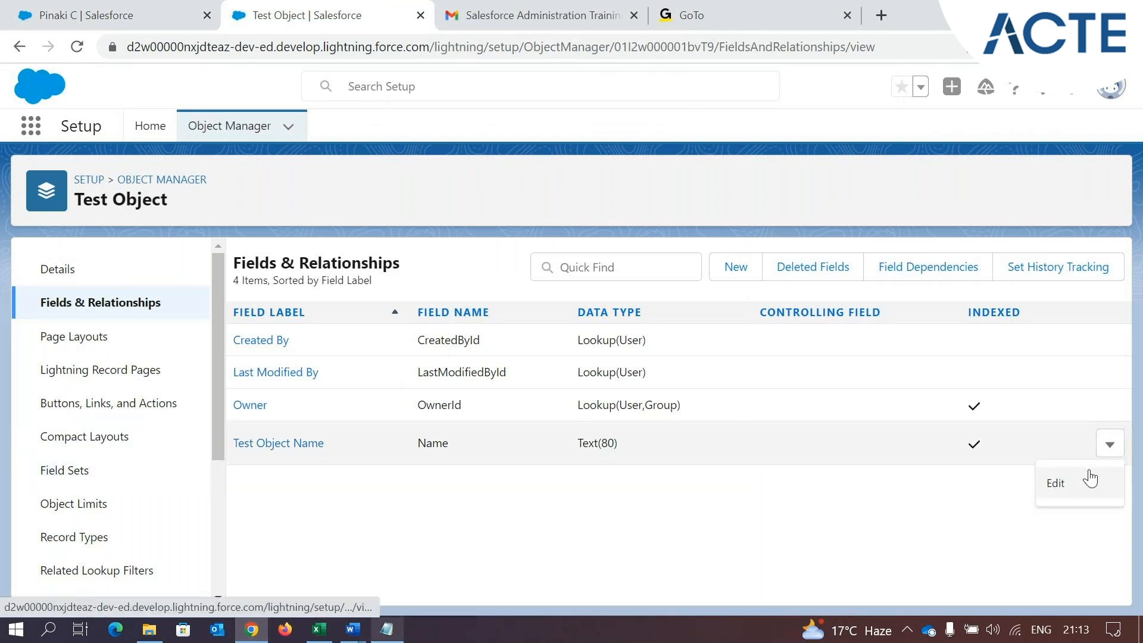
click(1060, 484)
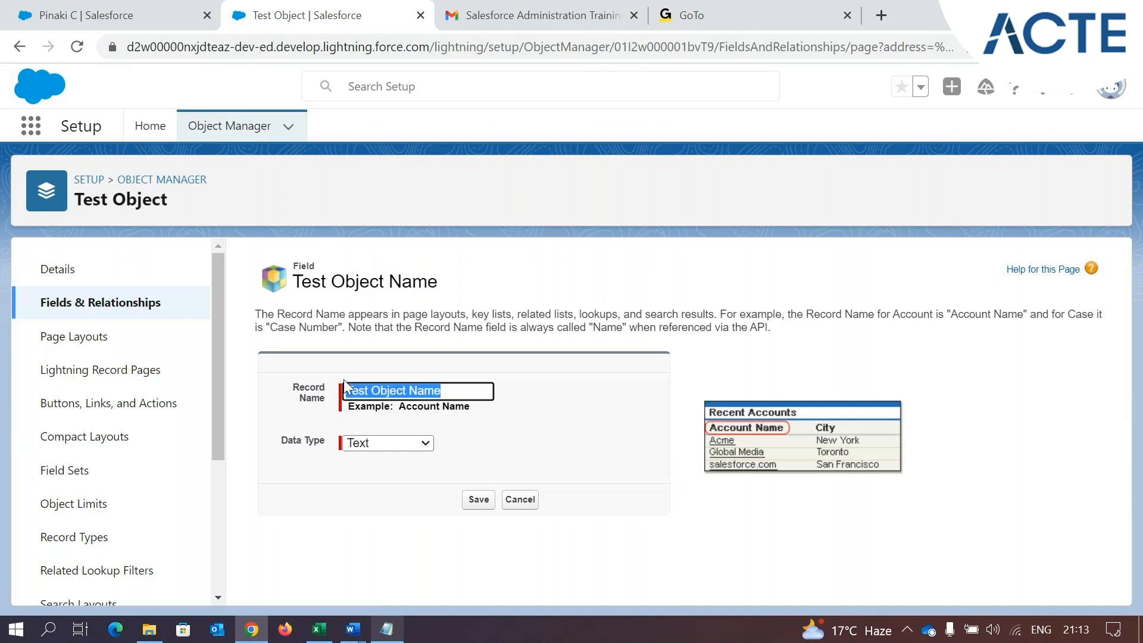
click(426, 443)
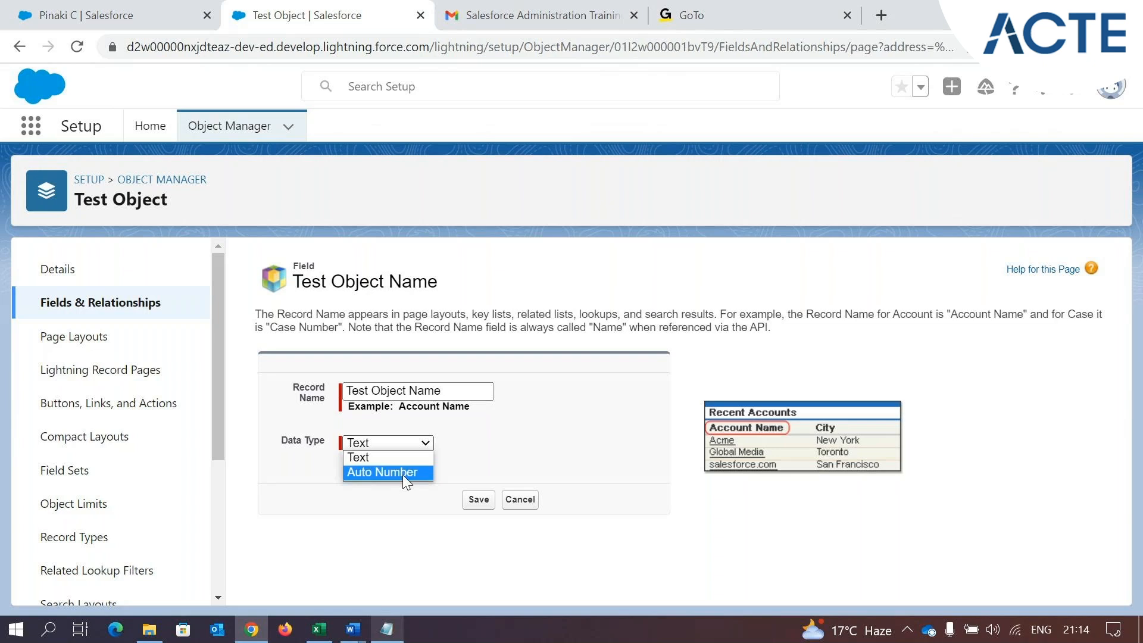
click(402, 474)
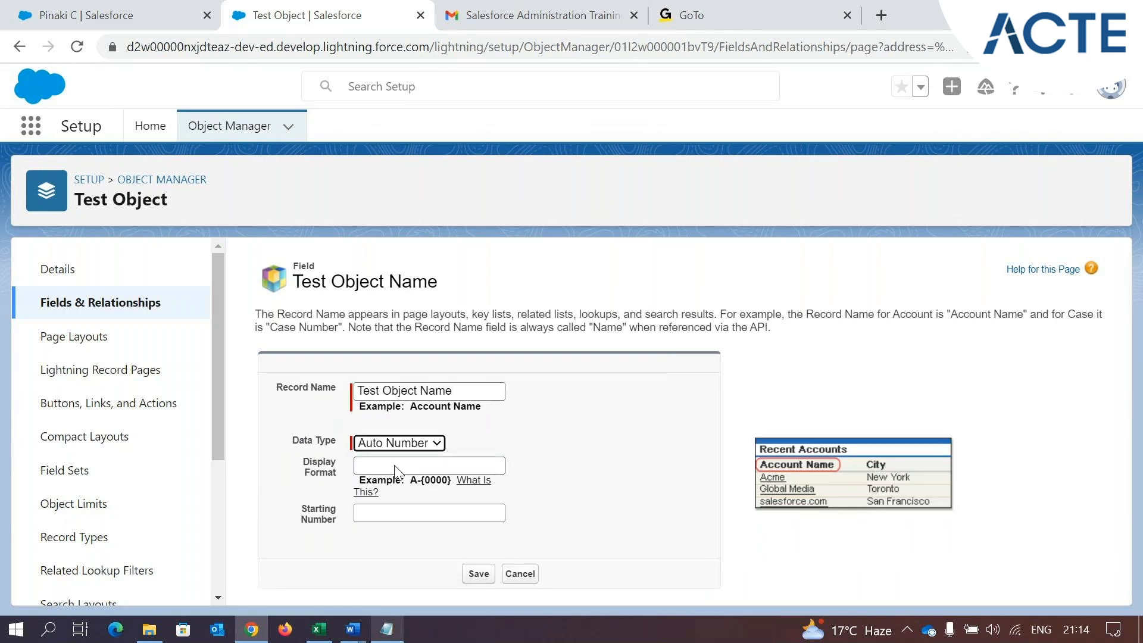
click(403, 465)
click(661, 450)
drag(302, 462, 337, 480)
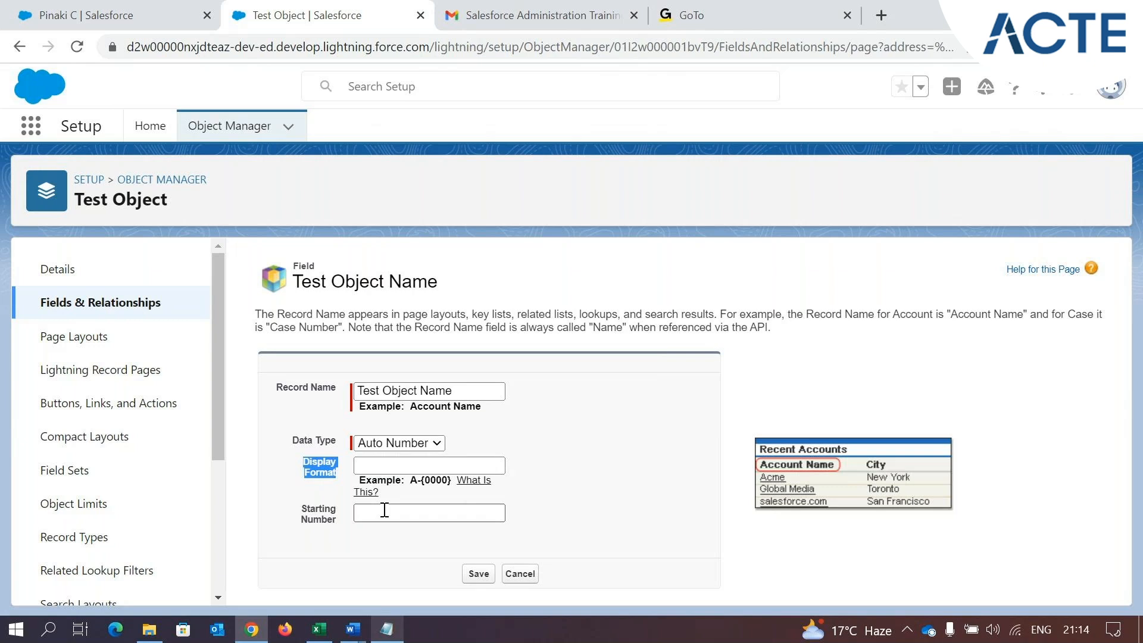
Set the starting number to 1 and the display format to TO-{0000}, accept the notice, and save the field
click(368, 515)
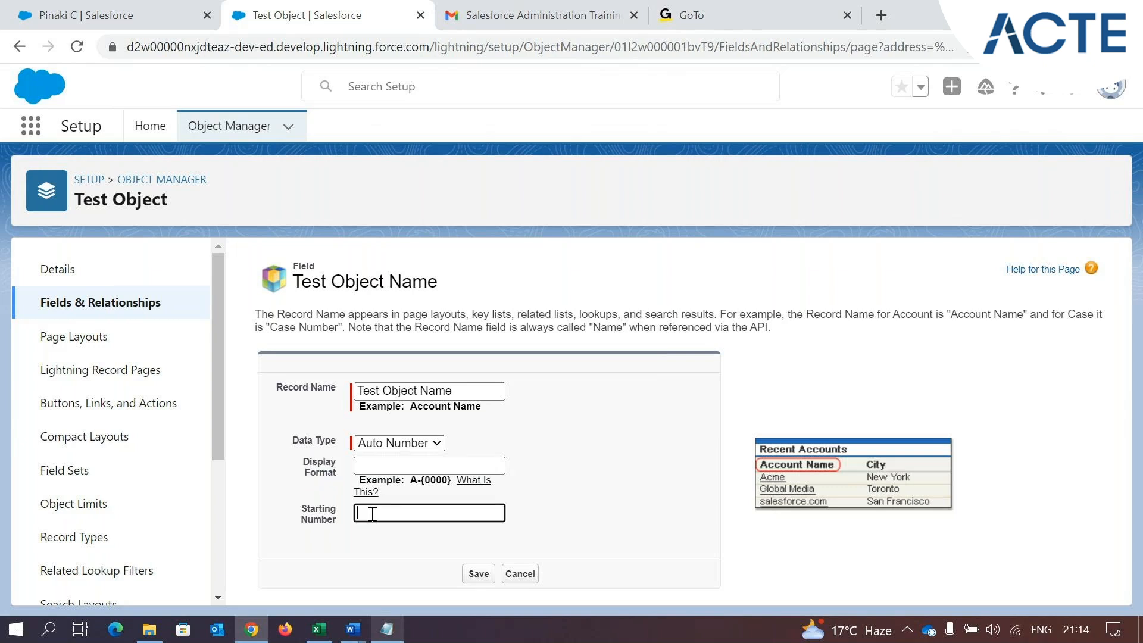
text(1)
click(378, 466)
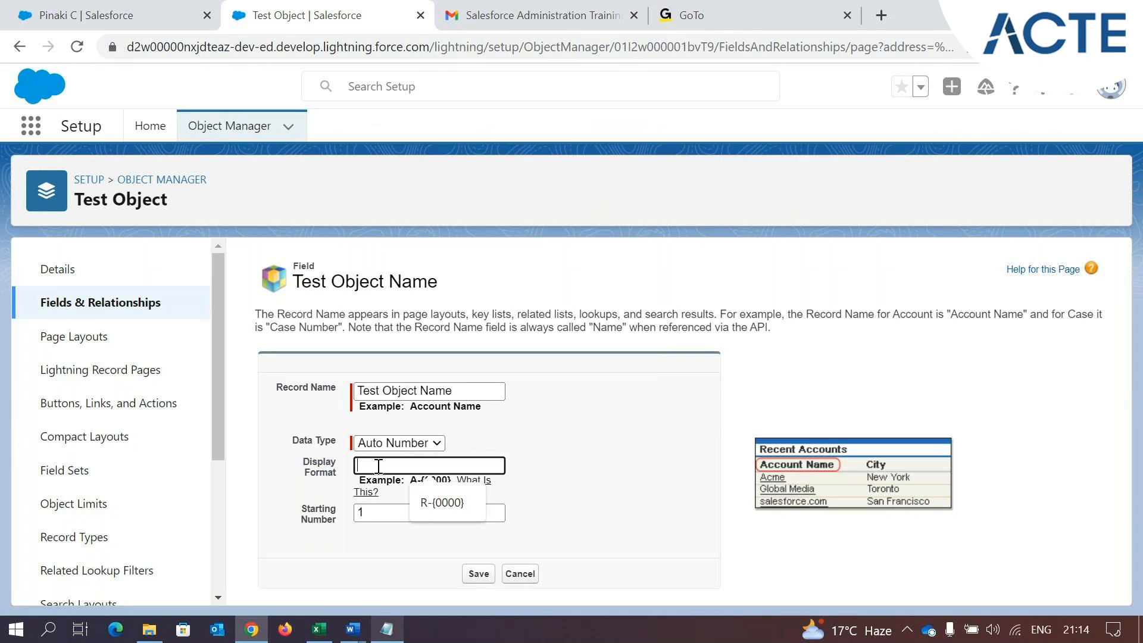
text(T)
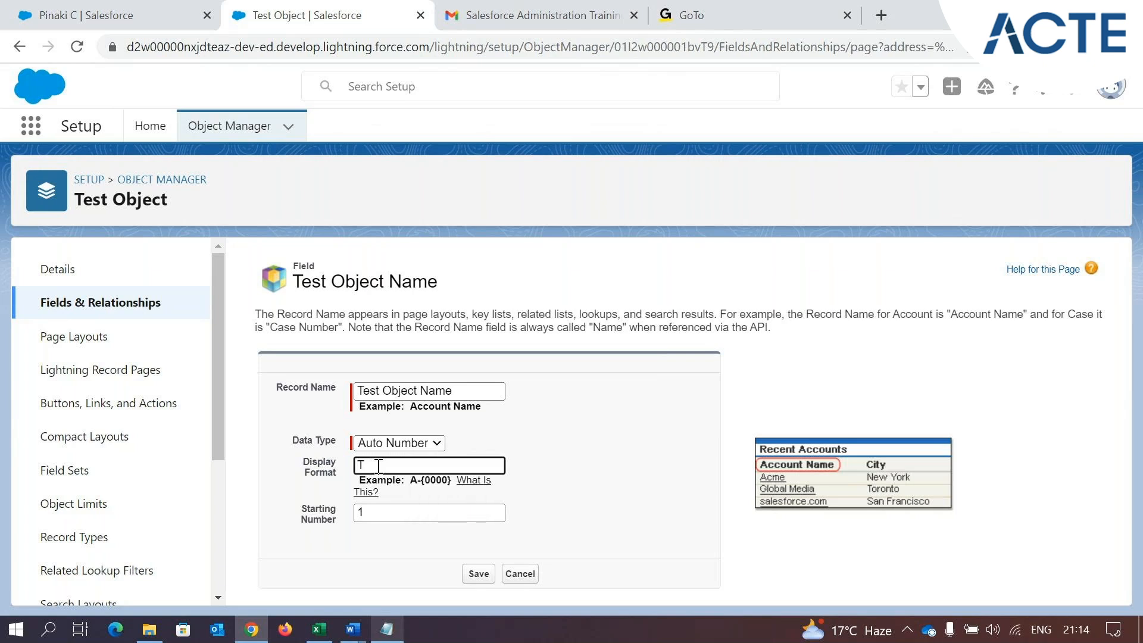
text(O-{0000})
click(651, 463)
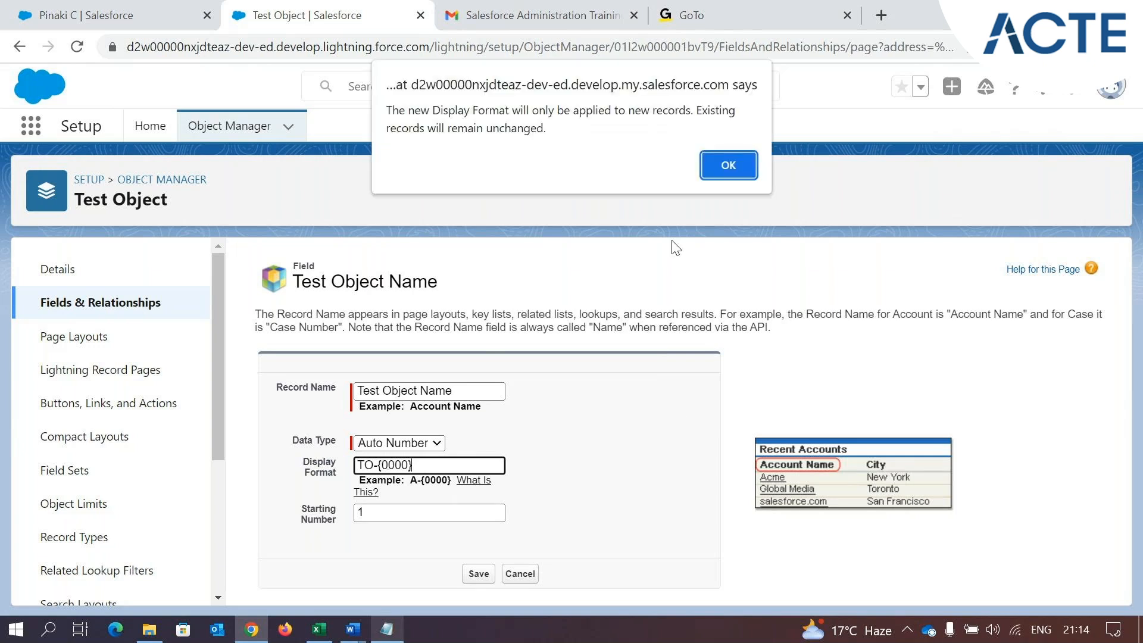
click(730, 158)
click(483, 575)
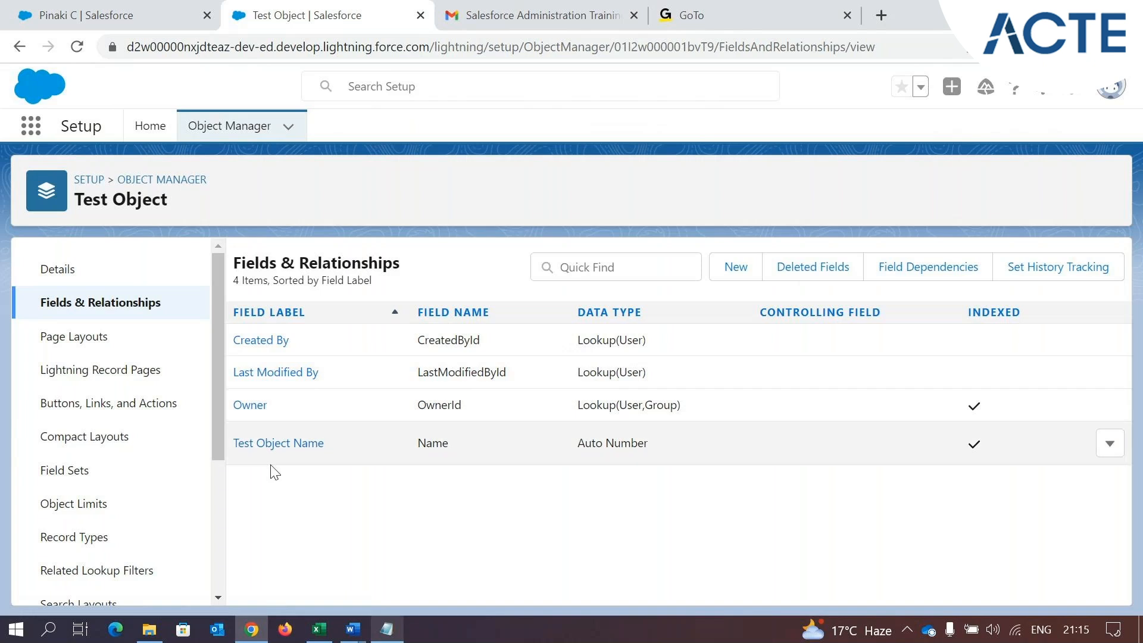
Cancel the open record's edit, create a new auto-numbered Test Object record, and return to the Test Objects list
click(58, 7)
click(356, 454)
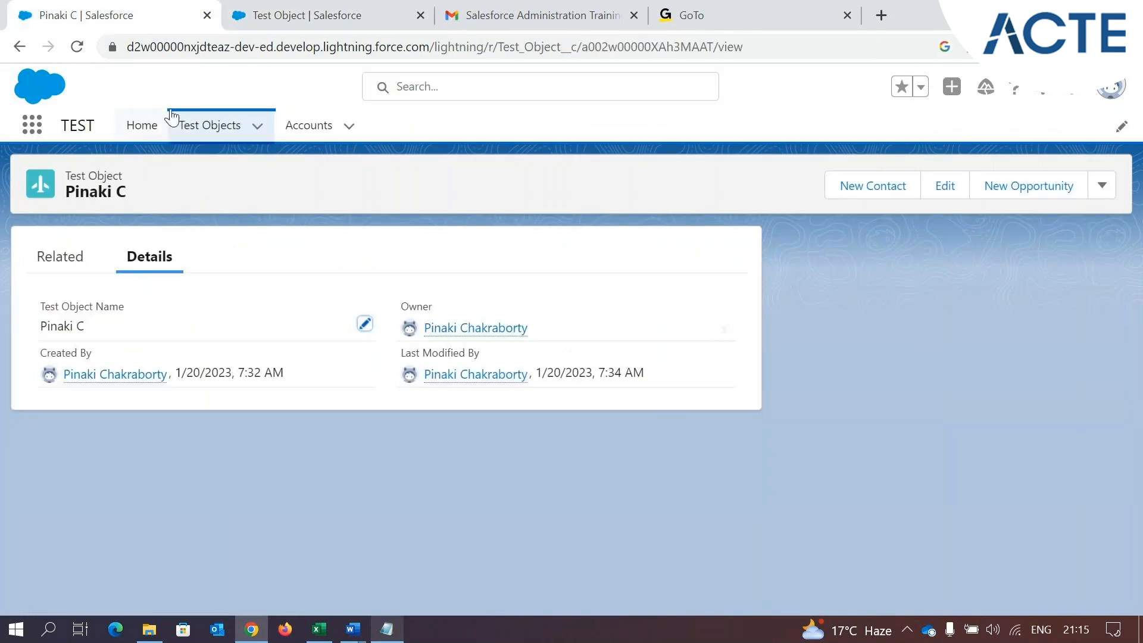
click(210, 126)
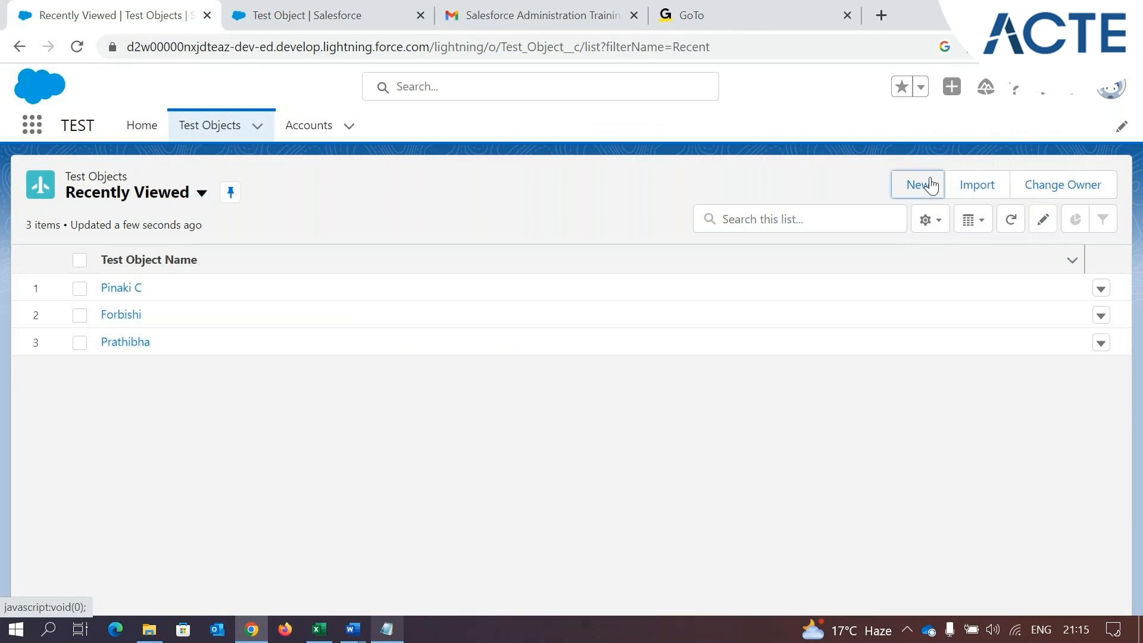
click(931, 185)
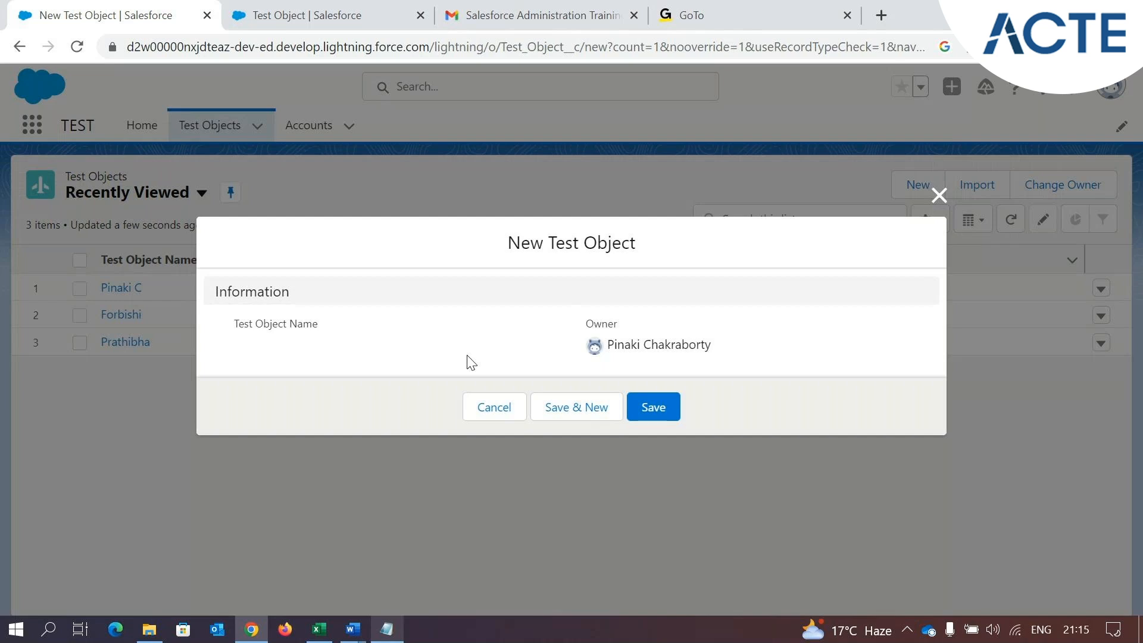
click(655, 406)
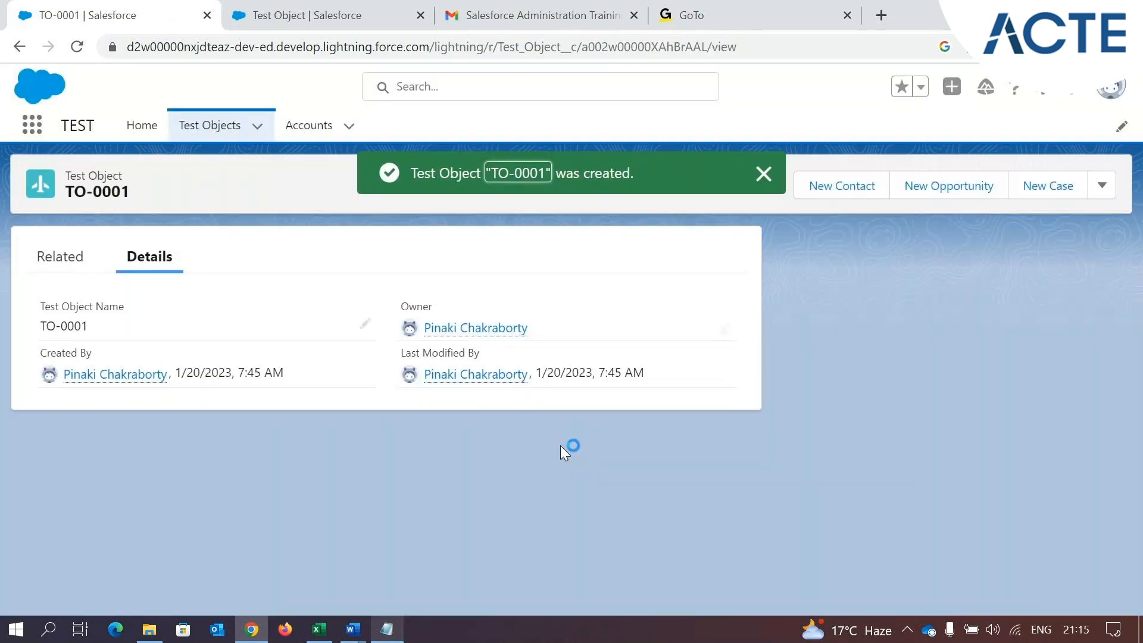
click(205, 128)
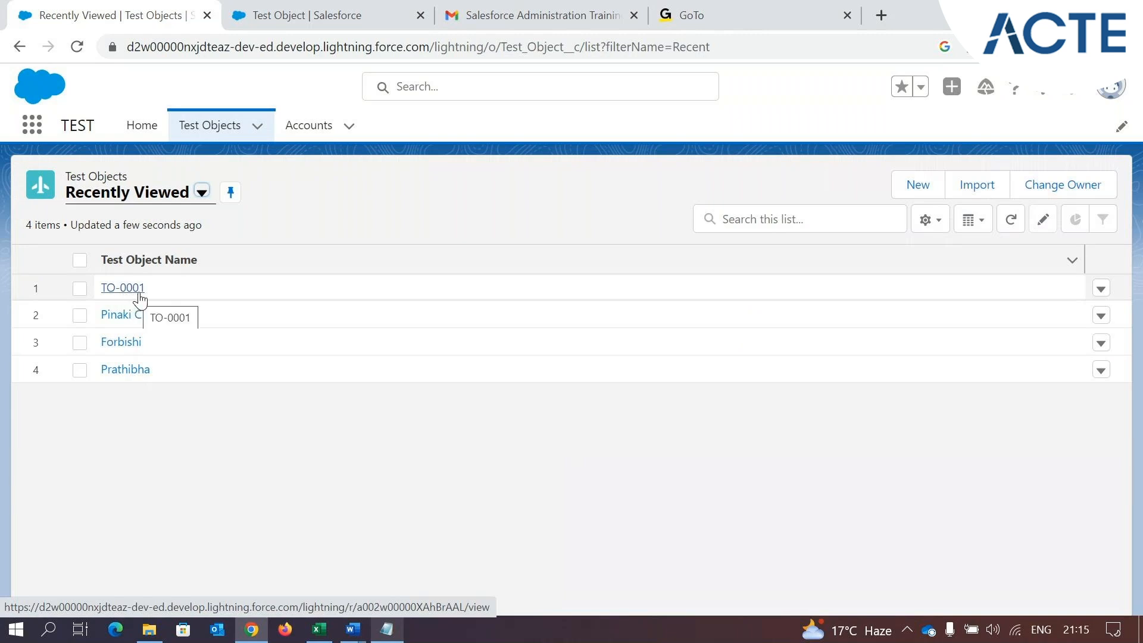
Open the Test Object Name field's details and compare its display format with the record names in the Test Objects list
click(370, 14)
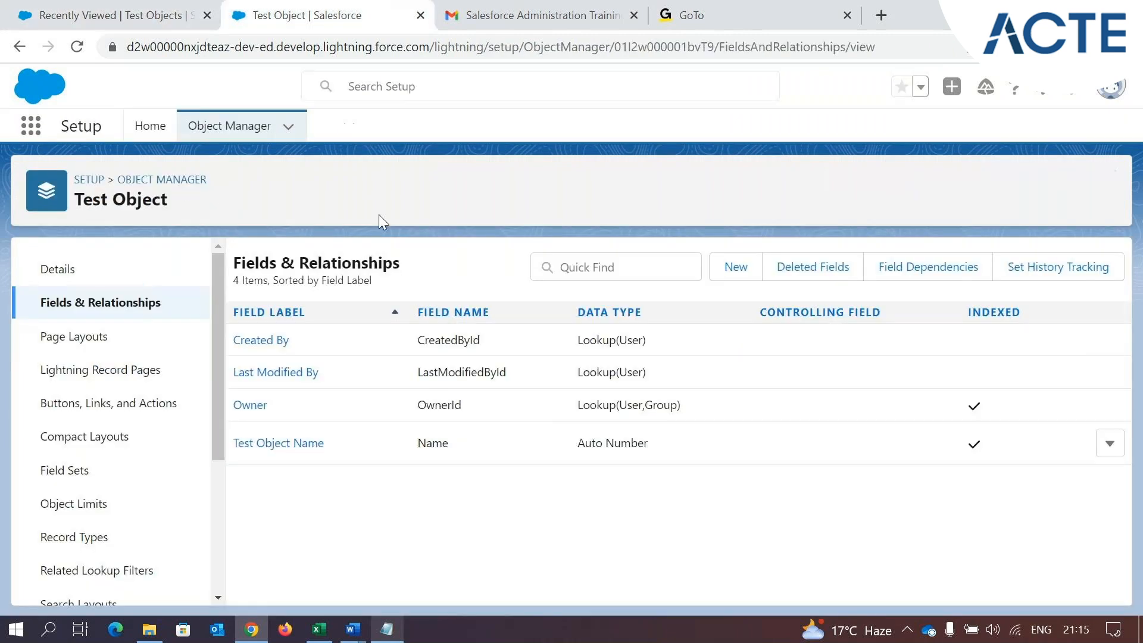
click(302, 444)
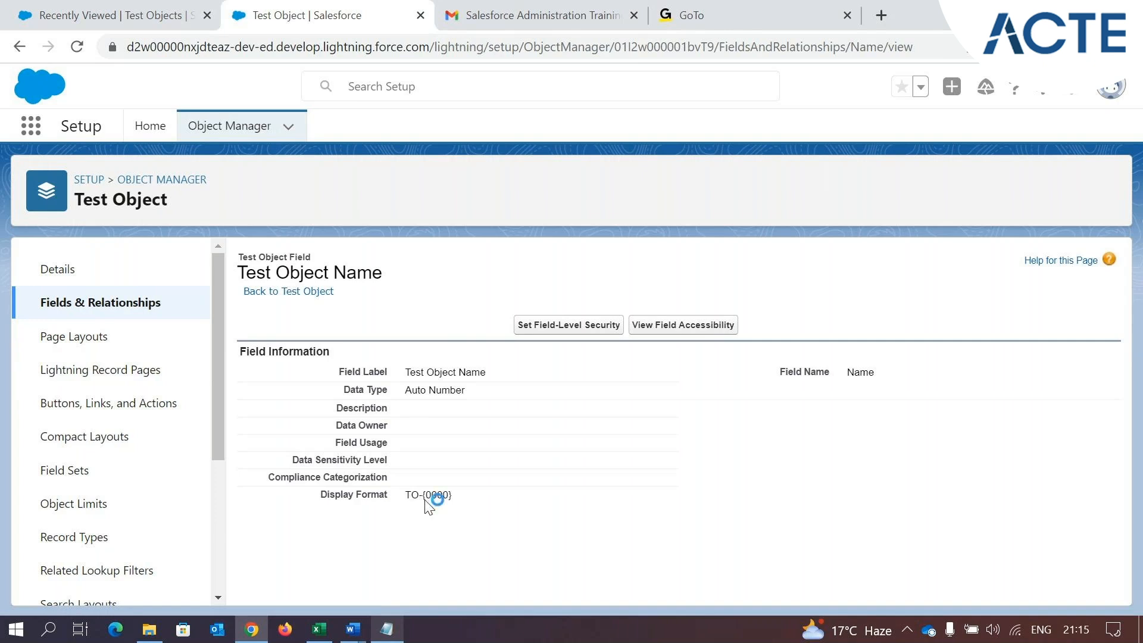
drag(426, 498, 412, 497)
click(108, 12)
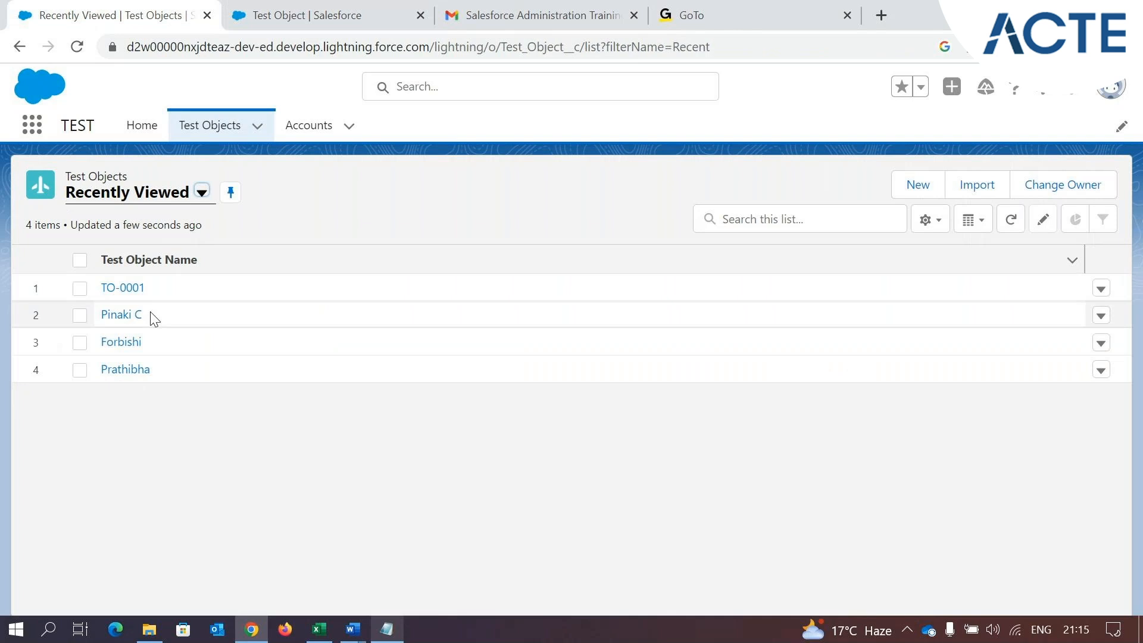
click(319, 7)
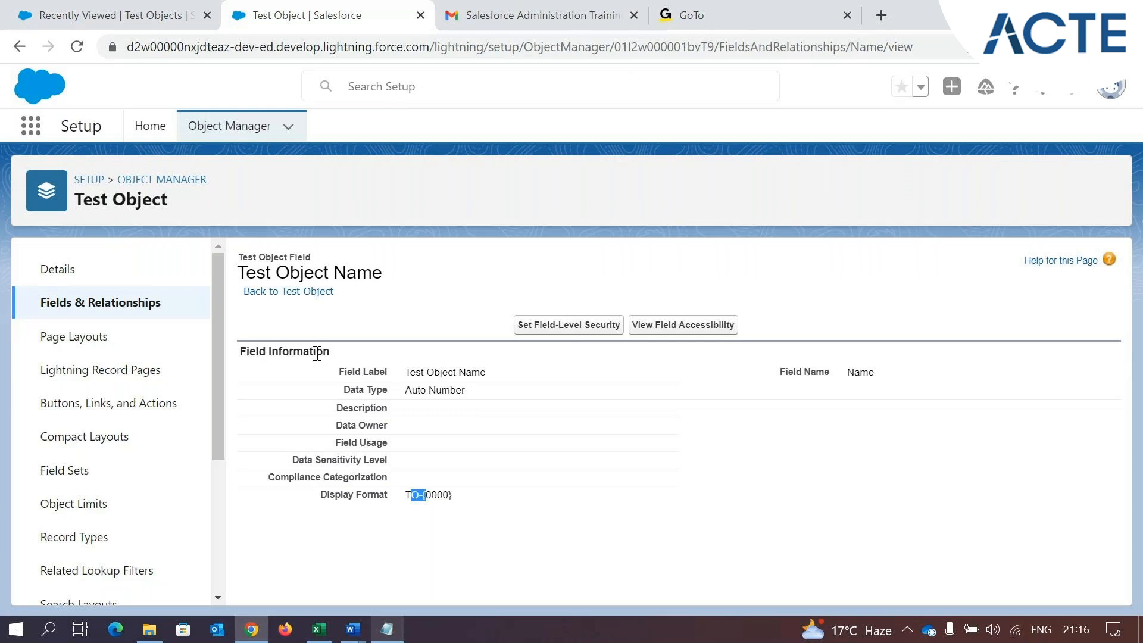
Open the Test Object Name field for editing from Fields & Relationships and examine its display format
click(127, 316)
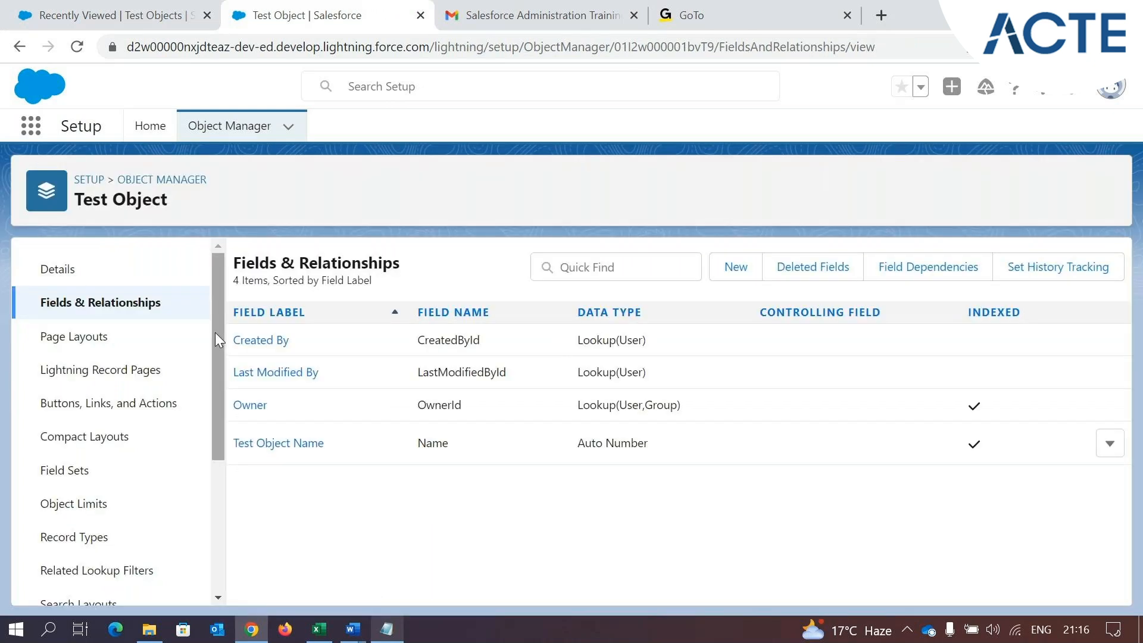
click(1110, 442)
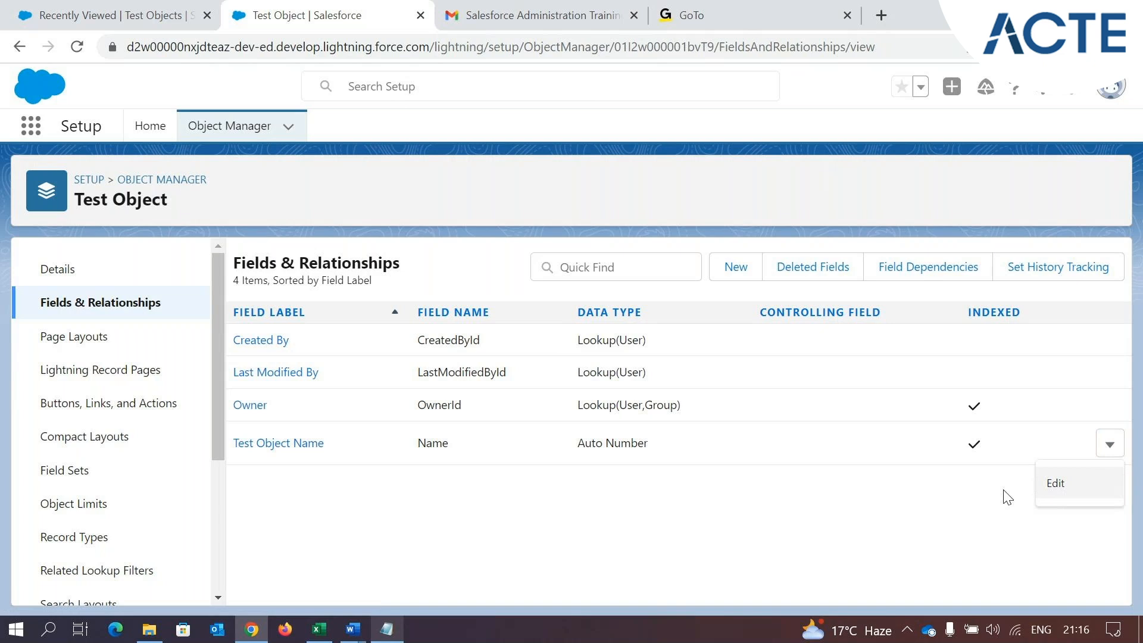
click(1048, 483)
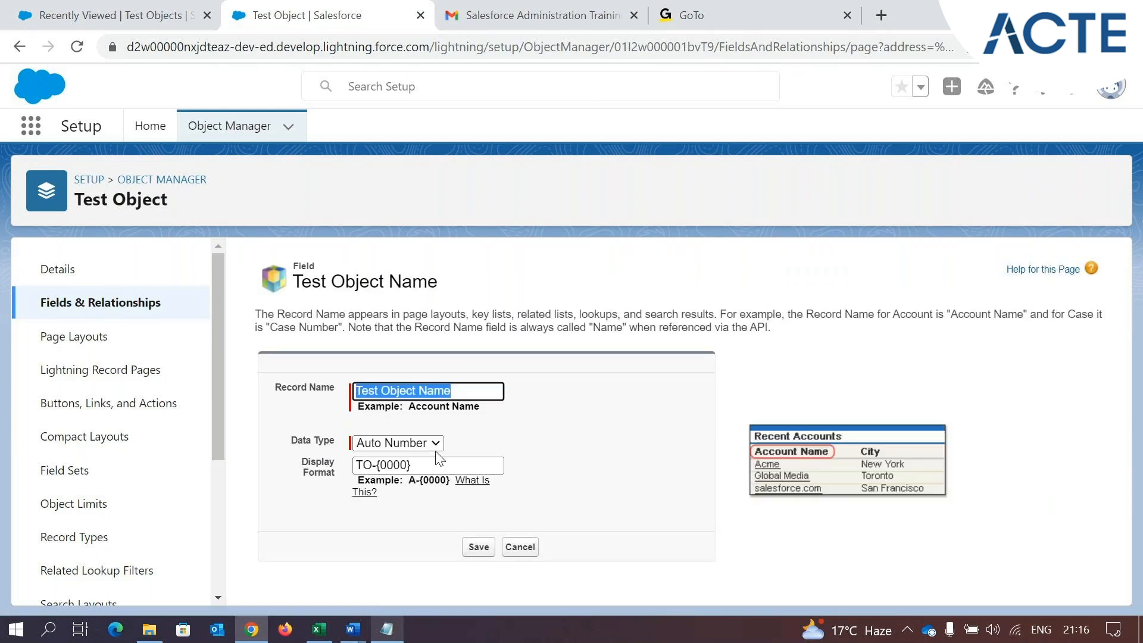
click(545, 441)
click(448, 467)
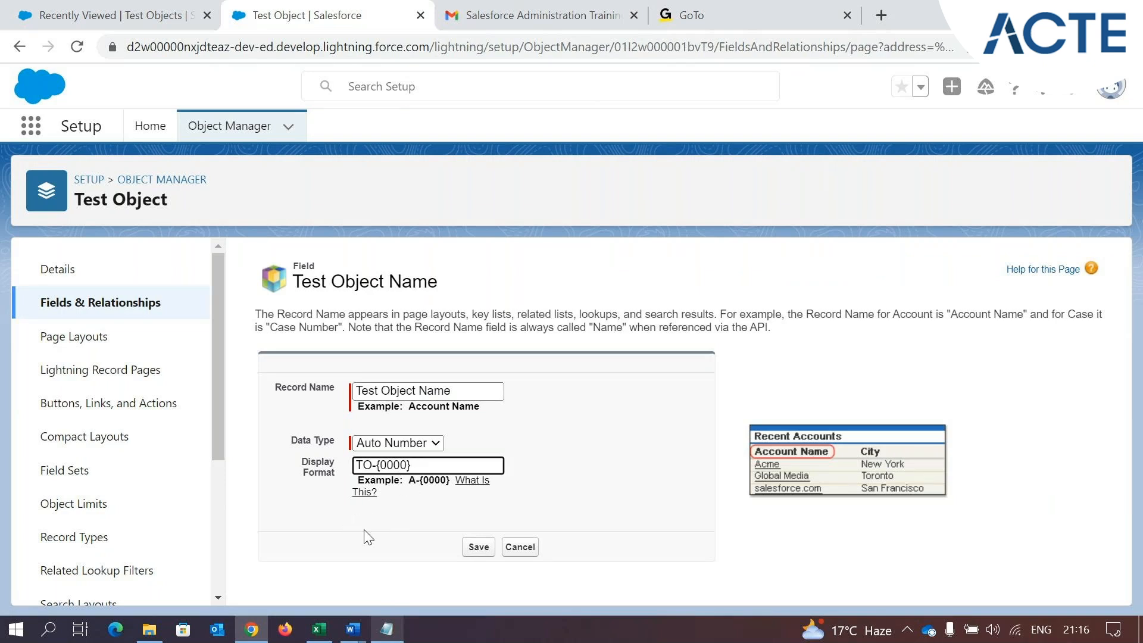
Create a second auto-numbered Test Object record in the TEST app and return to the Test Objects list
click(53, 7)
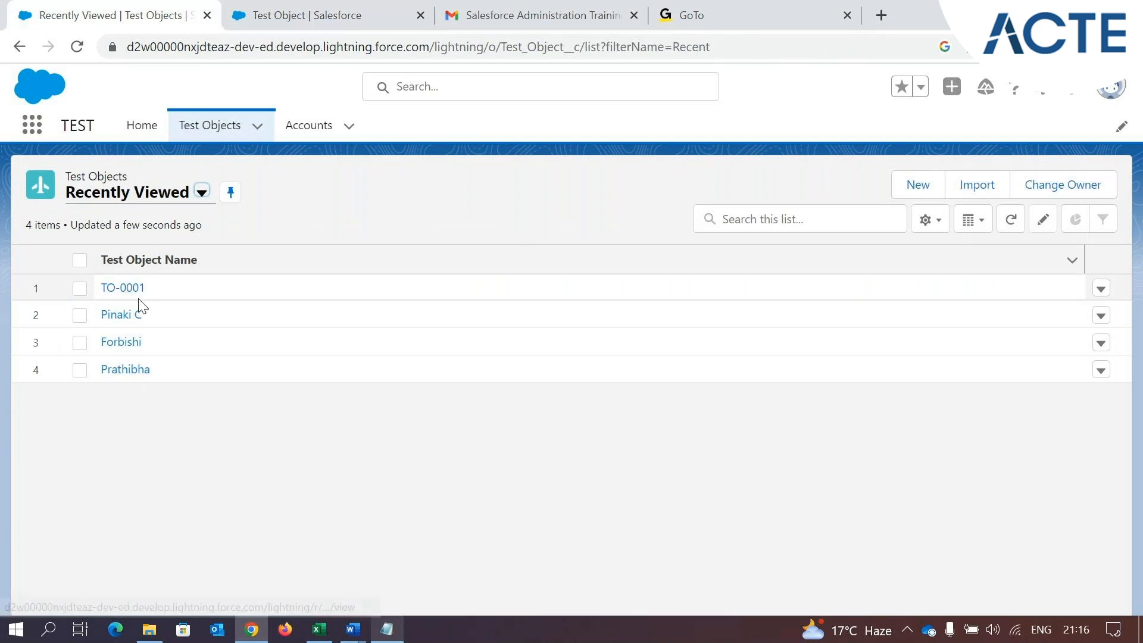
click(940, 193)
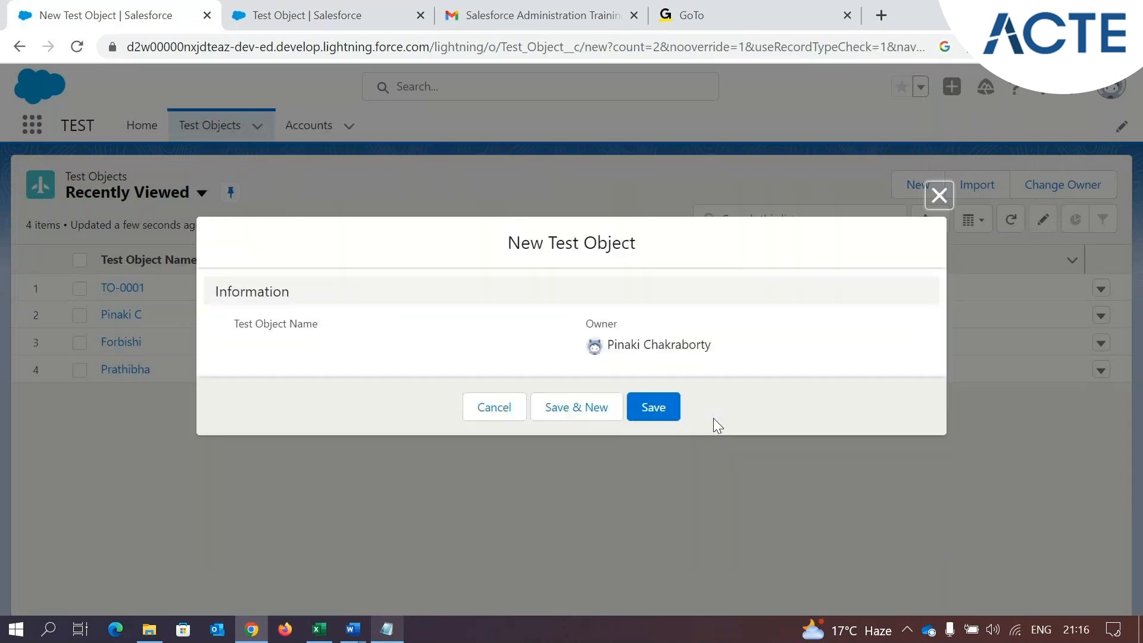
click(658, 408)
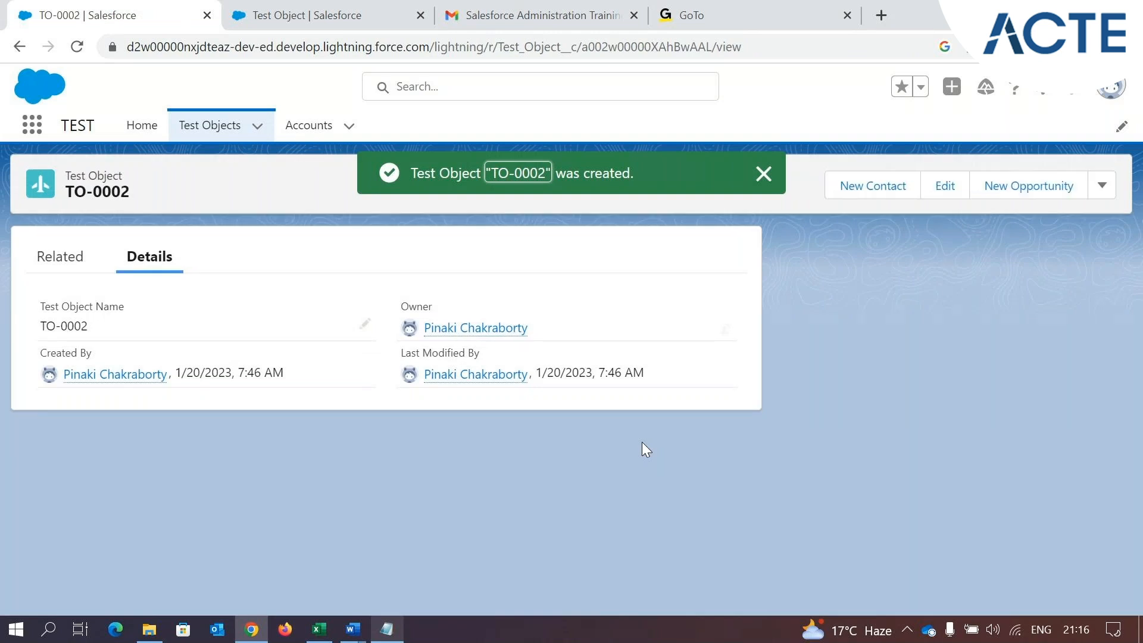
click(215, 126)
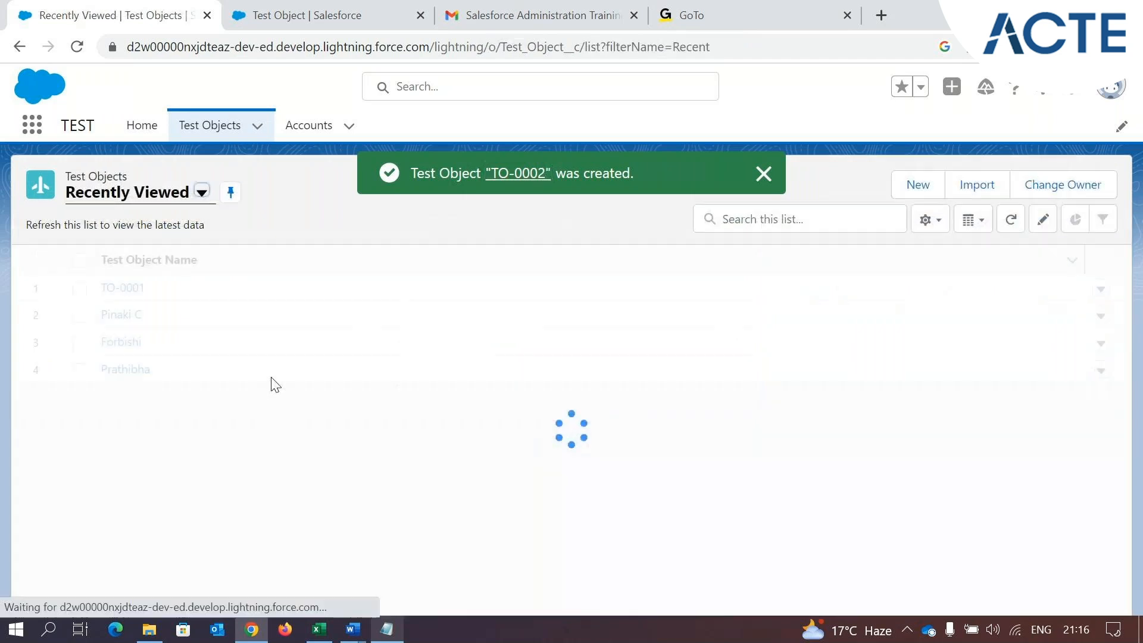
Return to the Test Object Name field's edit form and examine the example given for the display format
key(ctrl+Tab)
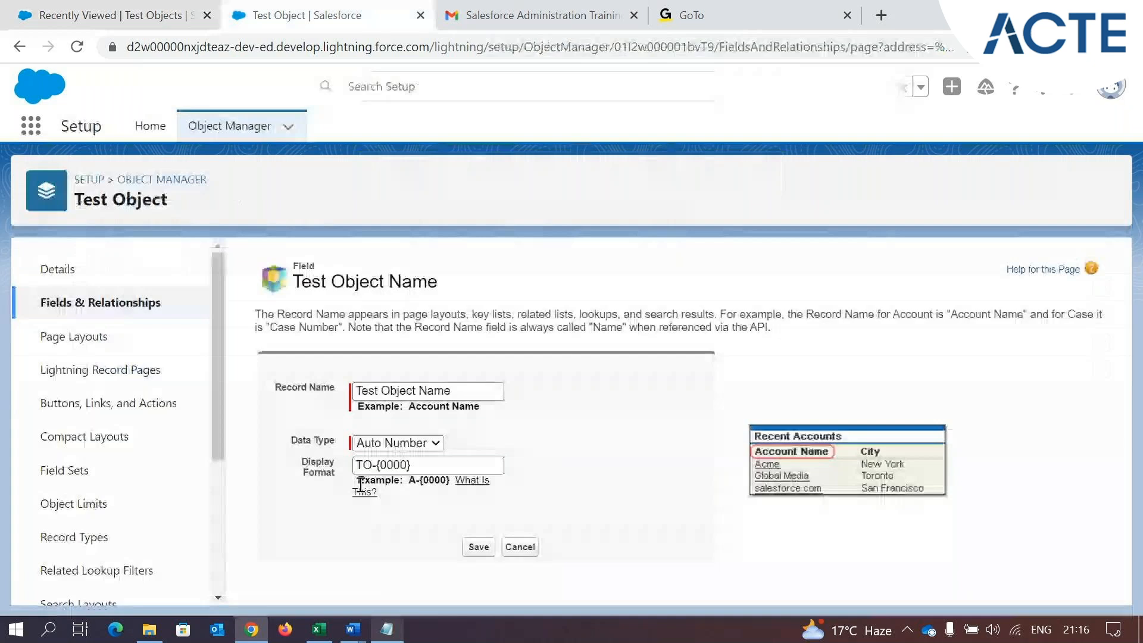
drag(360, 482, 422, 482)
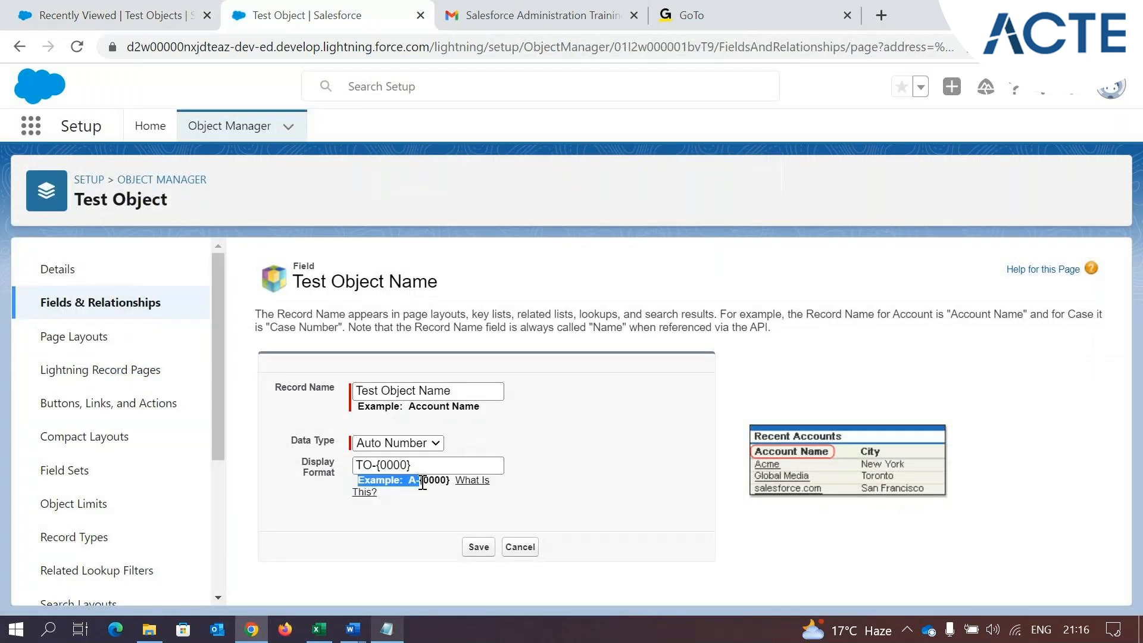
Set the Test Object Name field's display format to T-{000000} and save the field
click(394, 479)
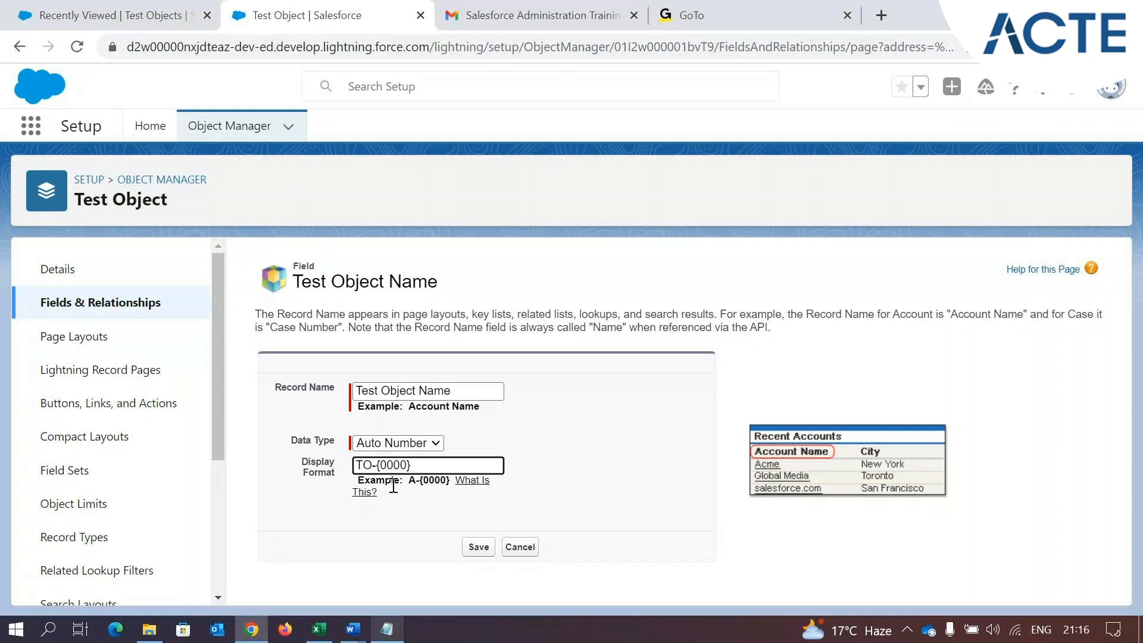
text(00)
click(372, 464)
key(BackSpace)
click(477, 546)
click(730, 167)
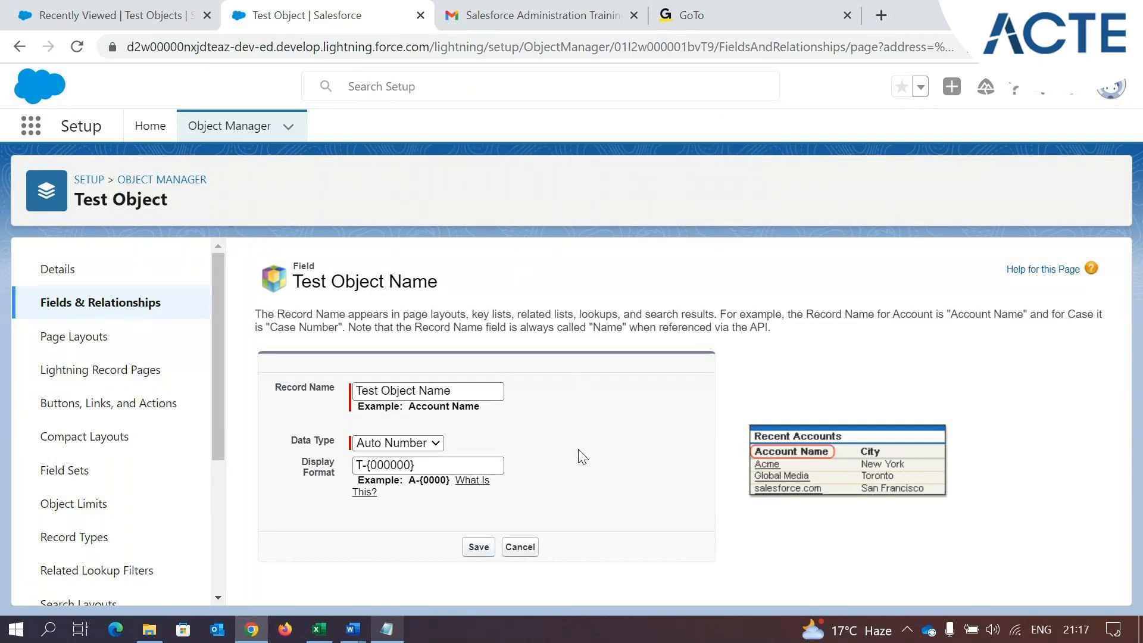
click(479, 545)
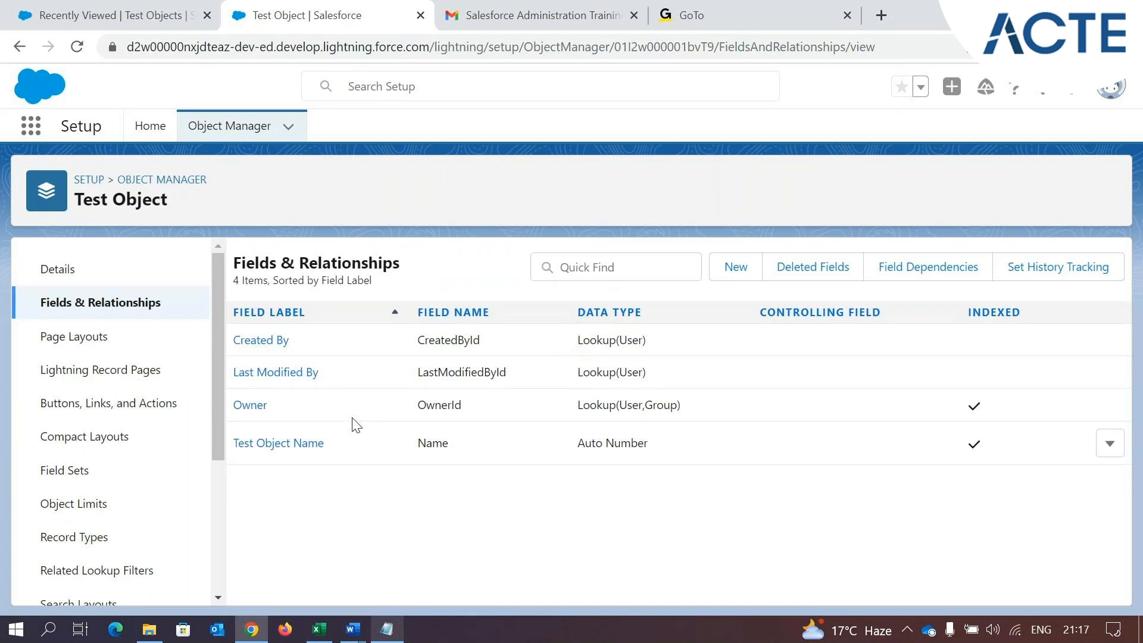
Create another auto-numbered Test Object record in the TEST app using the new display format and return to the Test Objects list
click(122, 16)
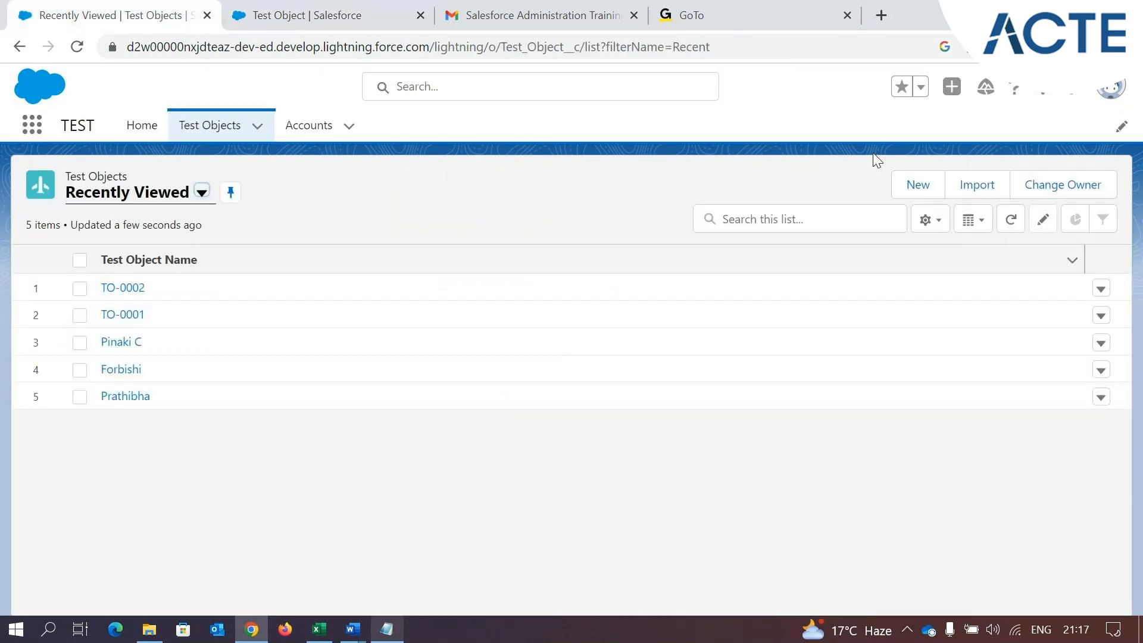
click(905, 183)
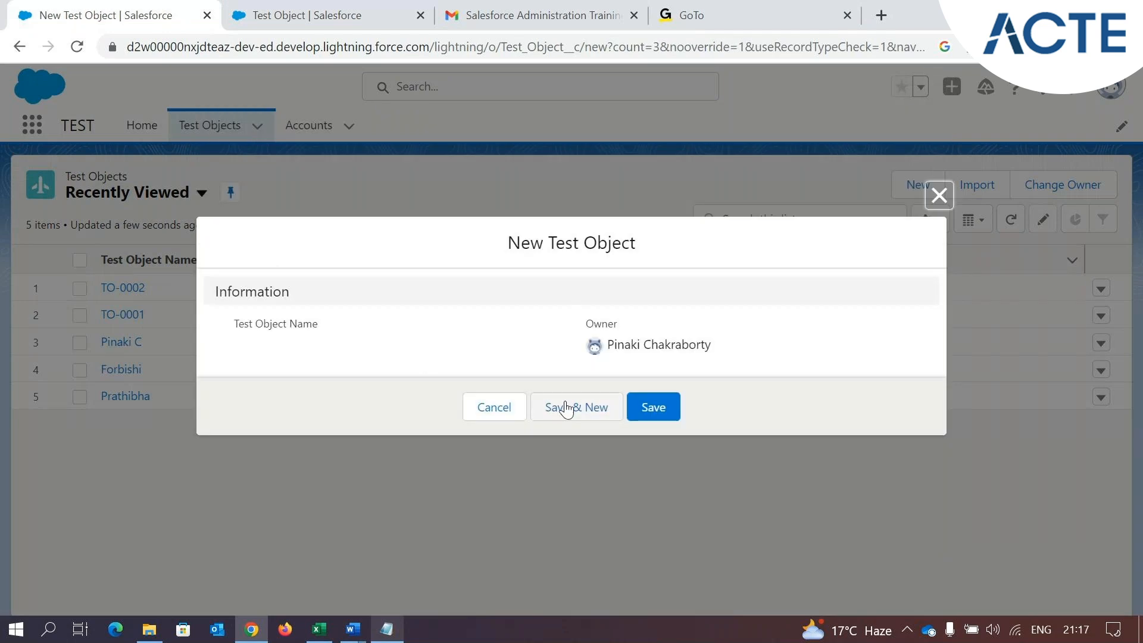
click(562, 406)
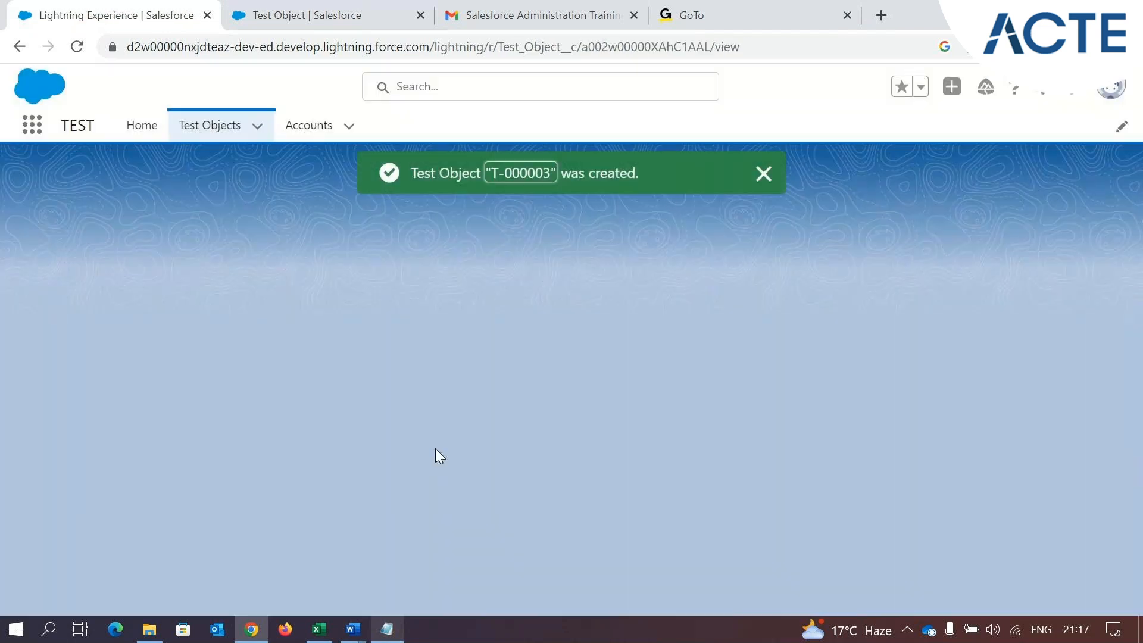
click(198, 128)
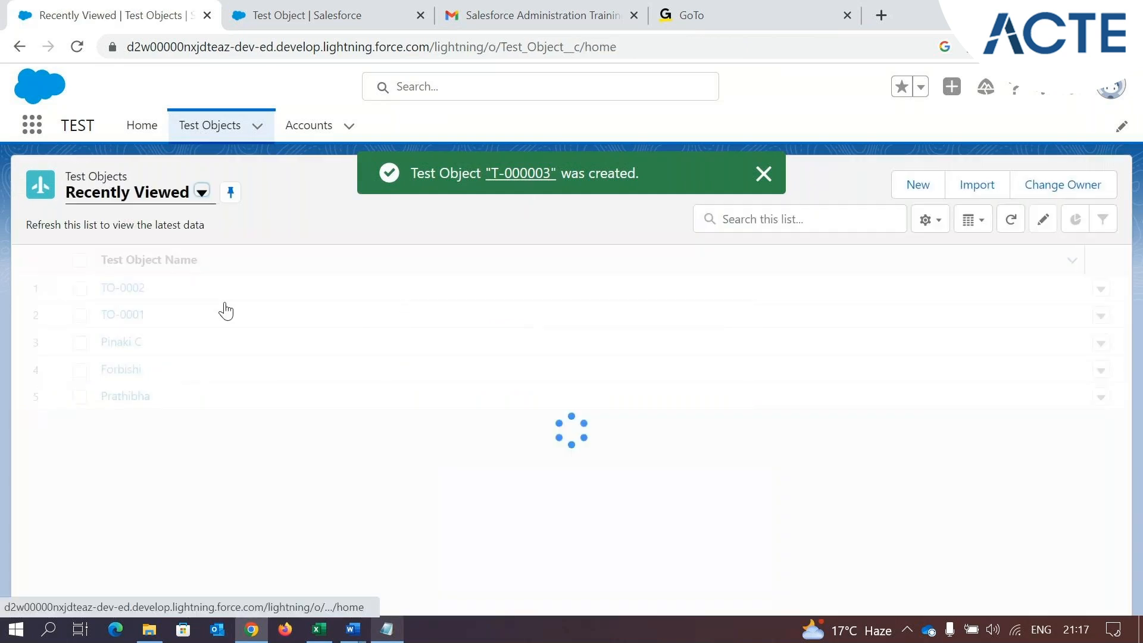
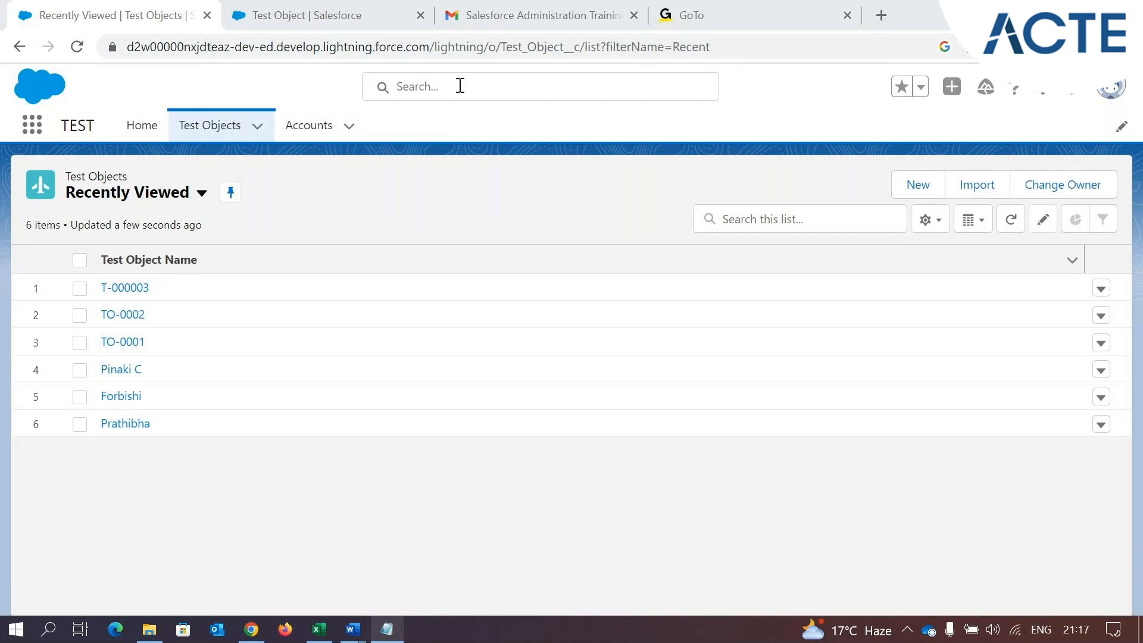
Find the Park Management app in the app launcher and open it
click(326, 16)
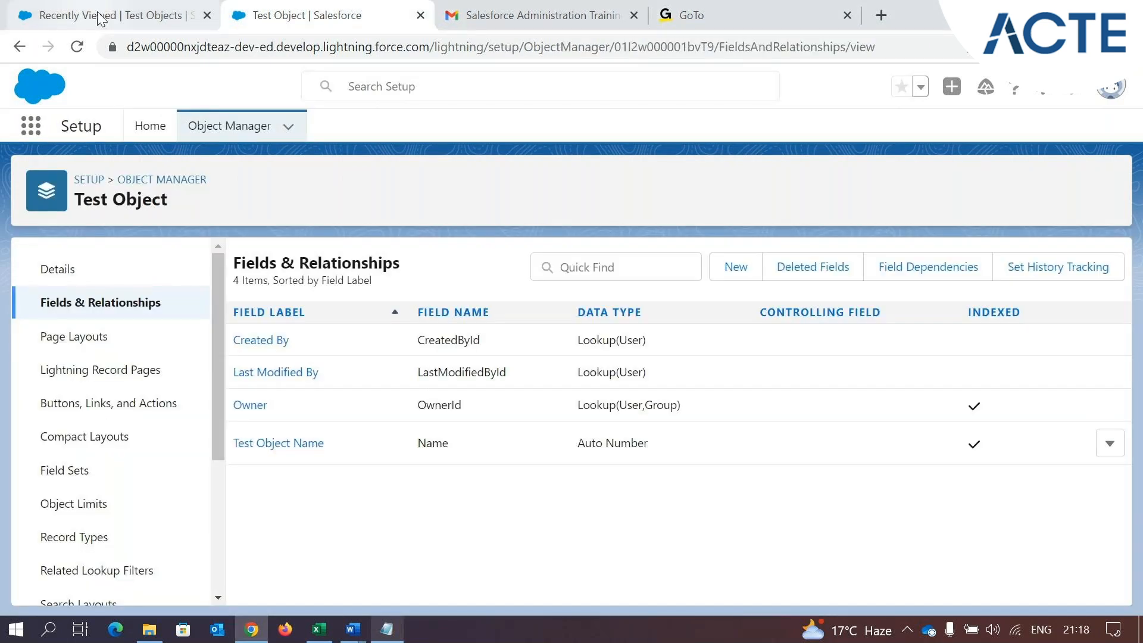
click(100, 16)
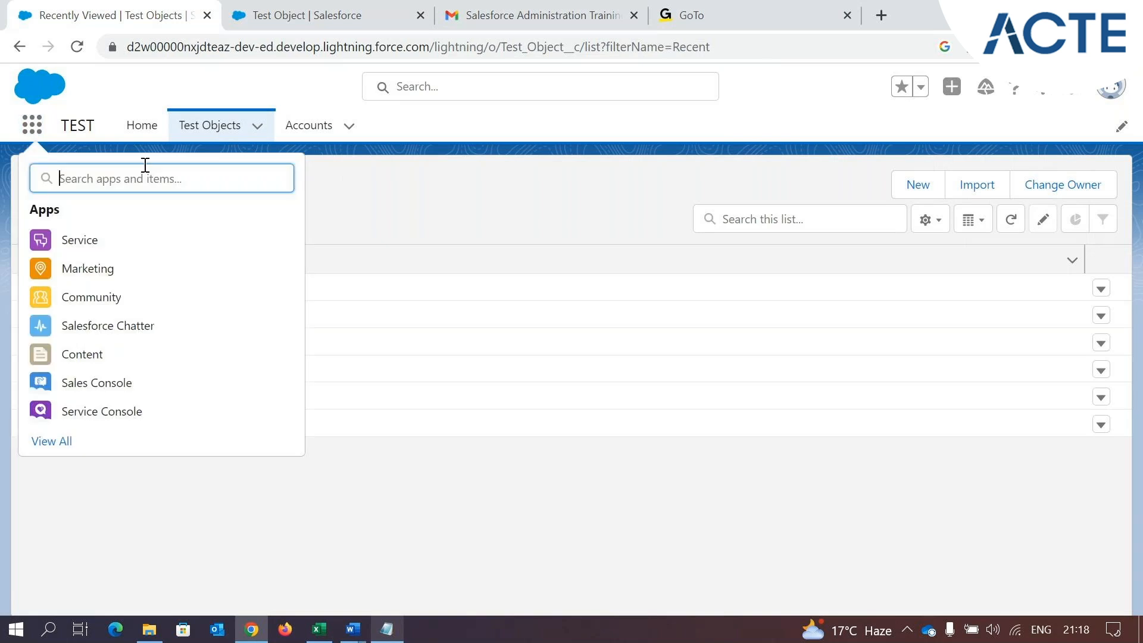
text(park)
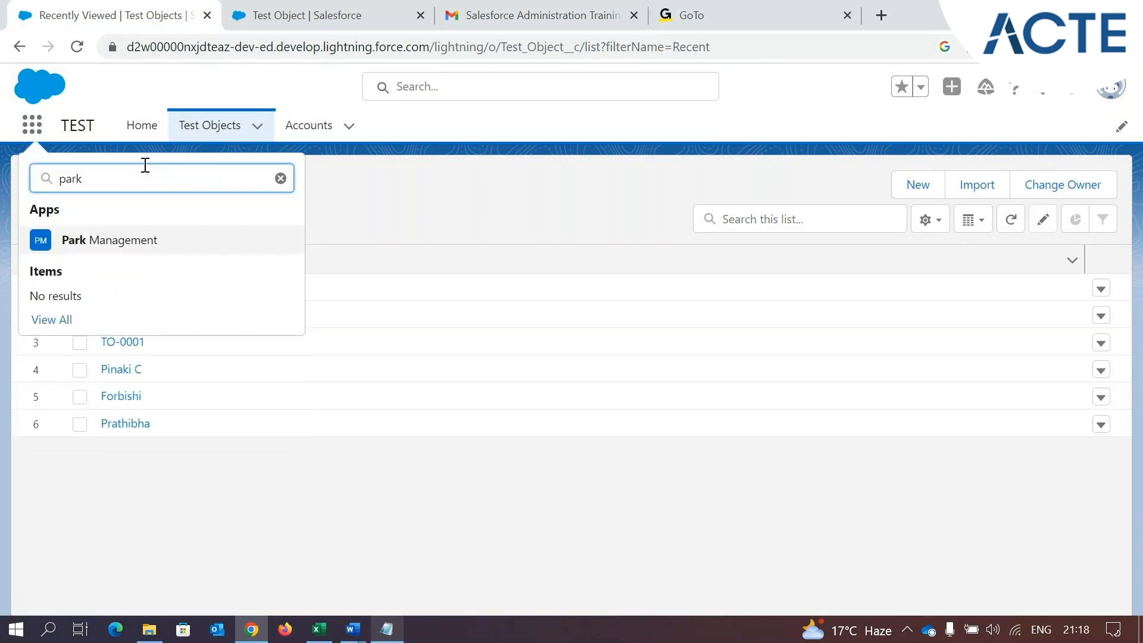
click(131, 239)
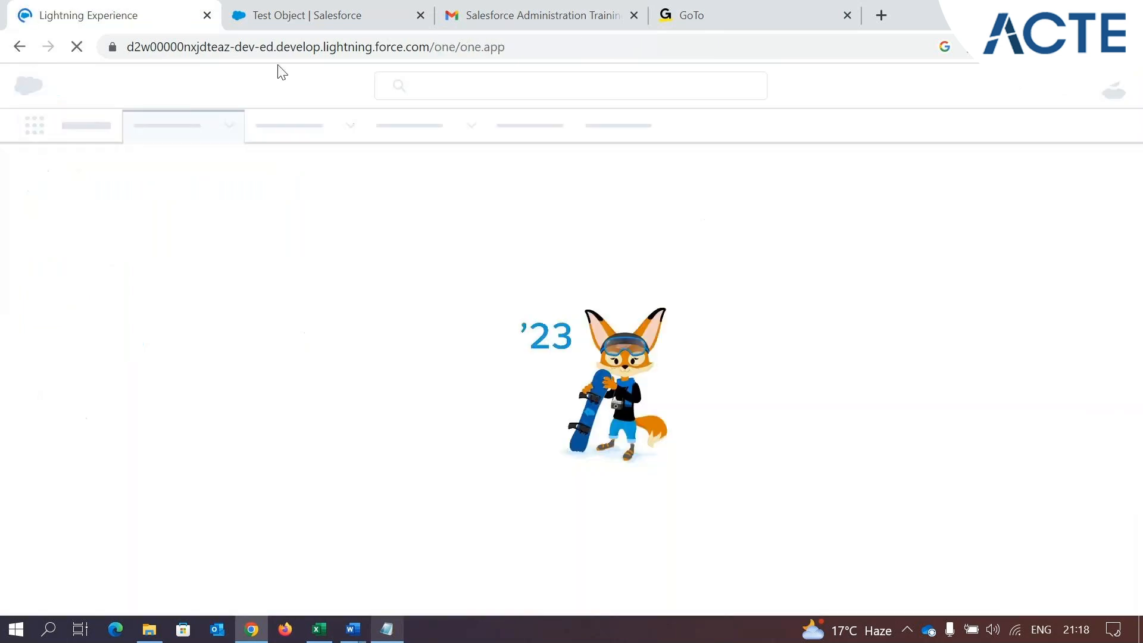
Review the Ride object requirement in the Gmail challenge message and return to the Park Management app
click(517, 7)
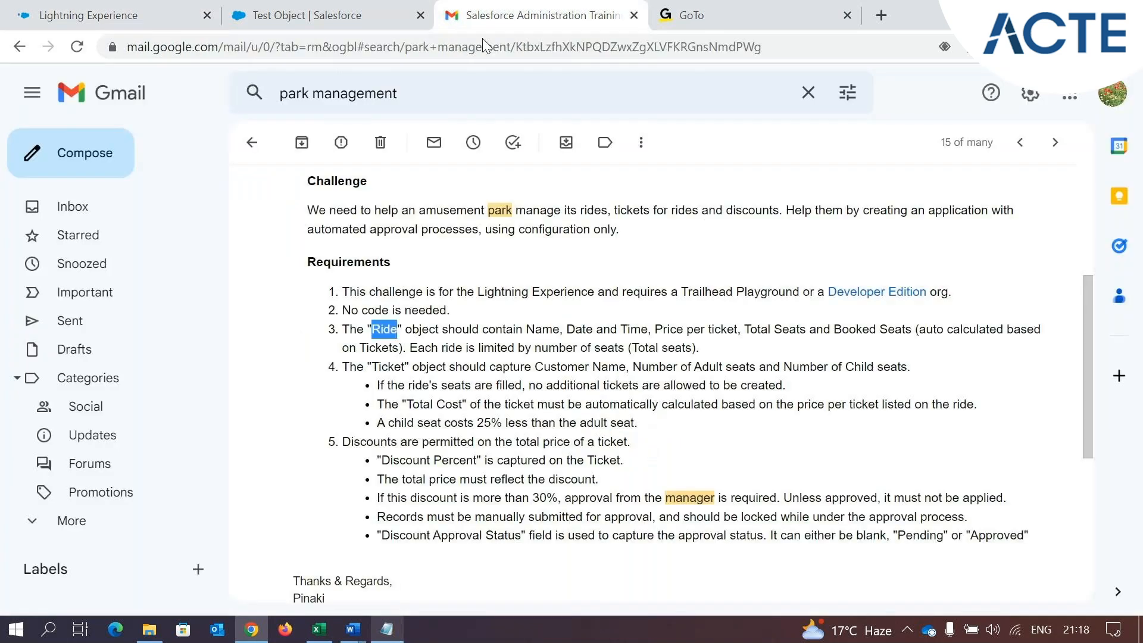
drag(350, 331, 482, 333)
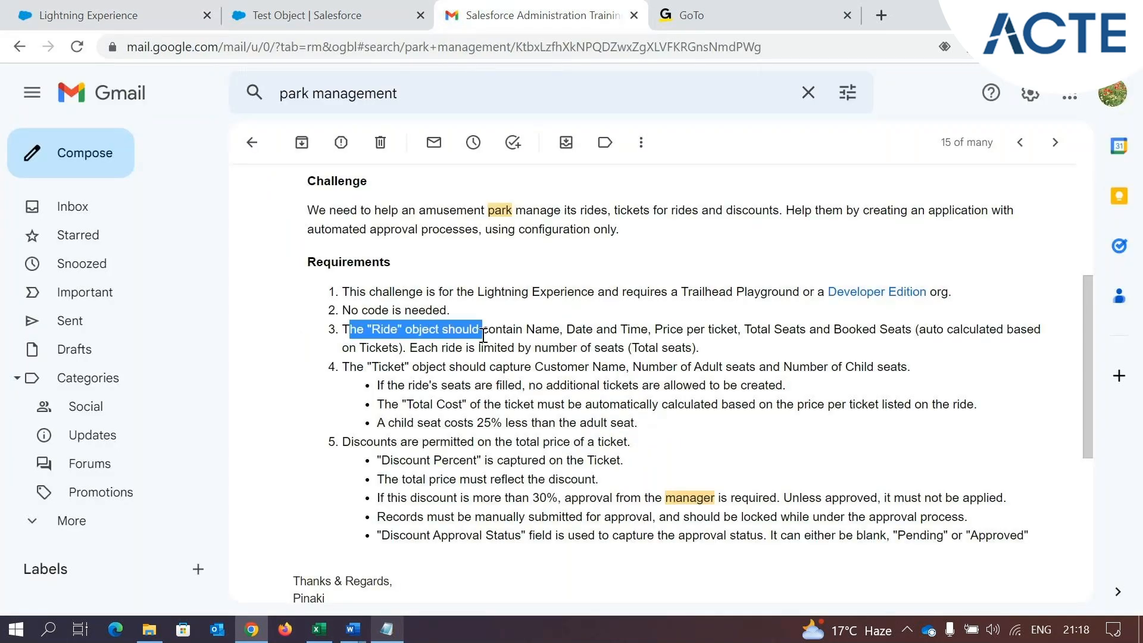
click(48, 9)
click(269, 39)
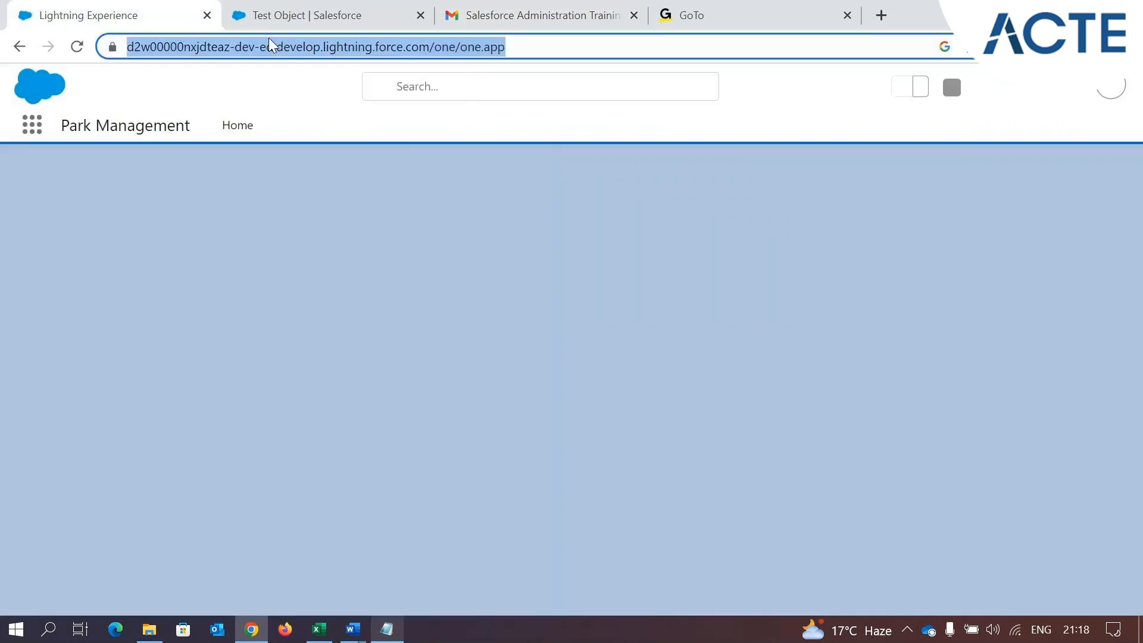
click(298, 15)
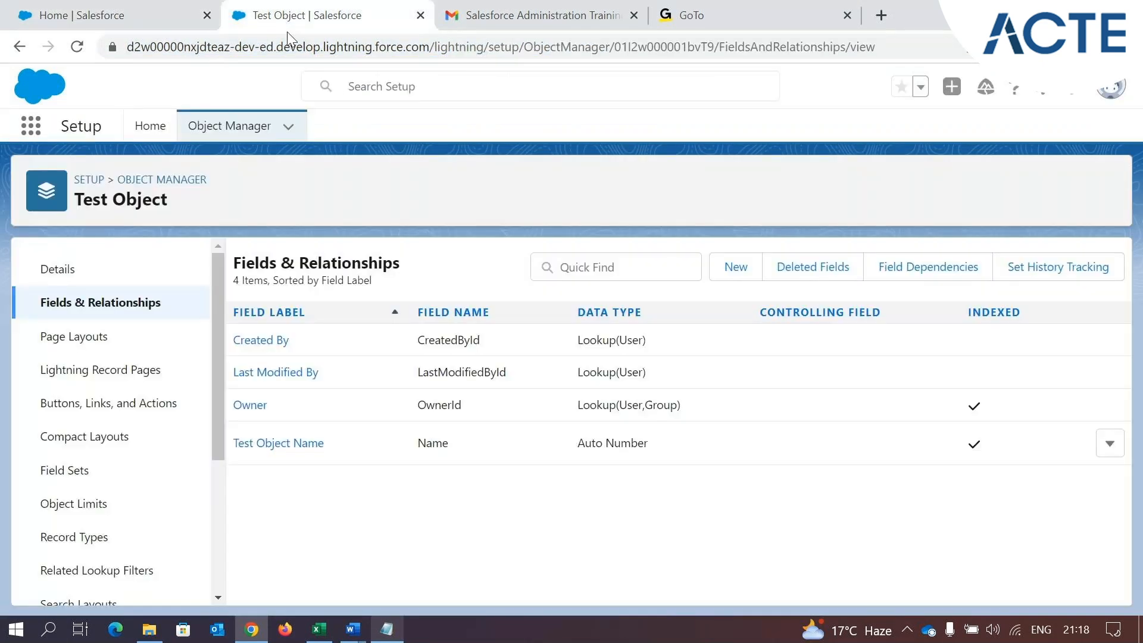
click(229, 126)
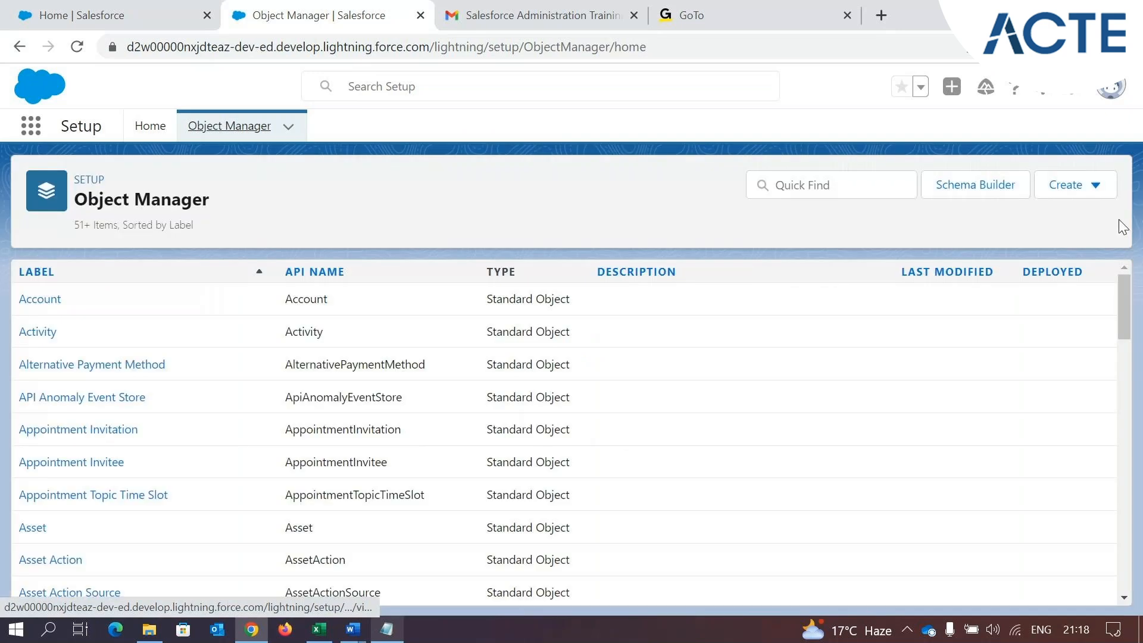
click(1092, 185)
click(1006, 237)
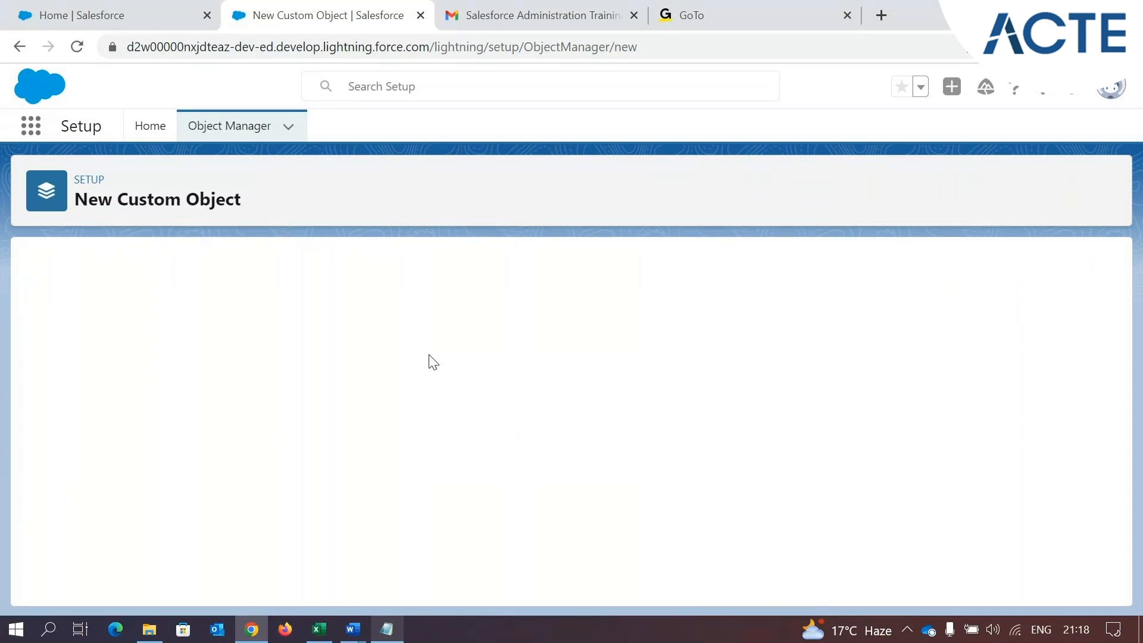
click(344, 411)
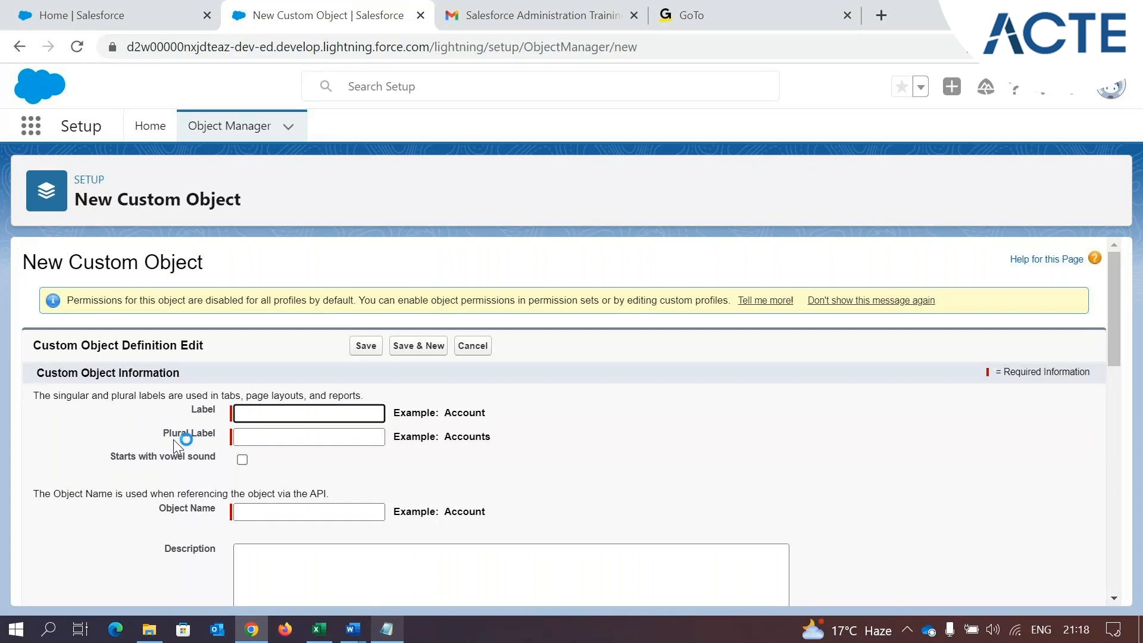
Open the TEST app and display its Test Objects list
click(114, 8)
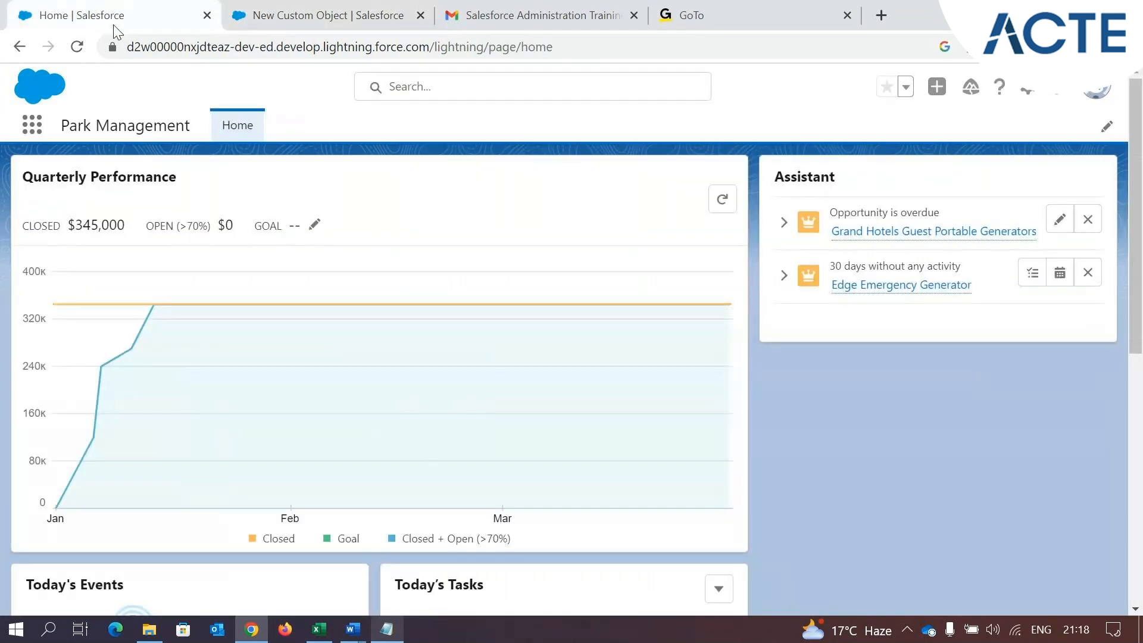
click(34, 126)
text(y)
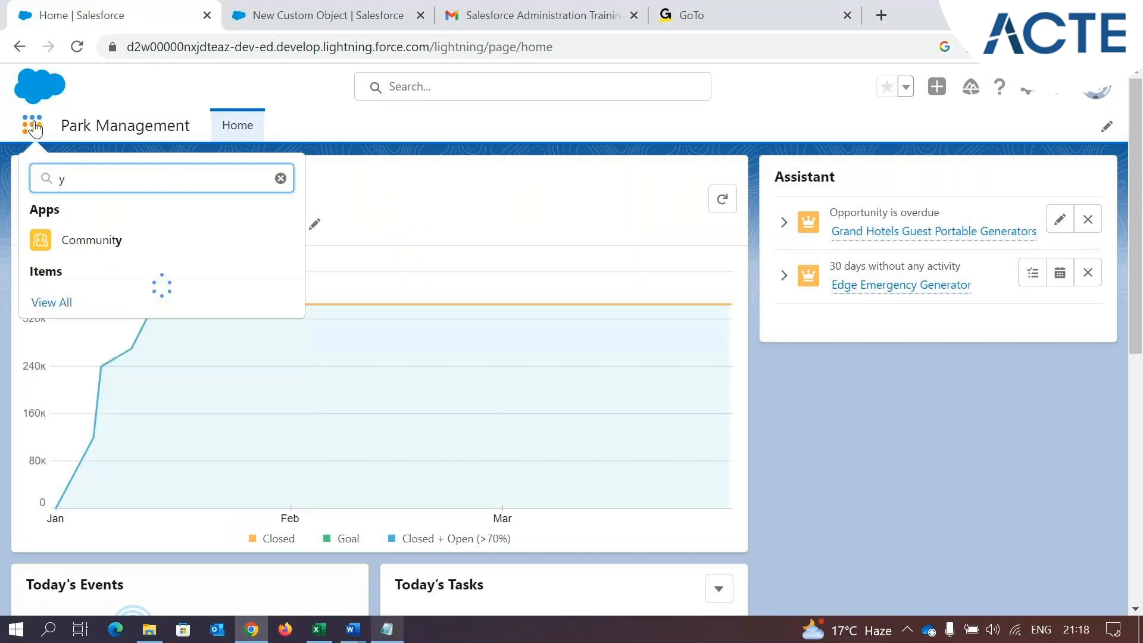
key(BackSpace)
text(tes)
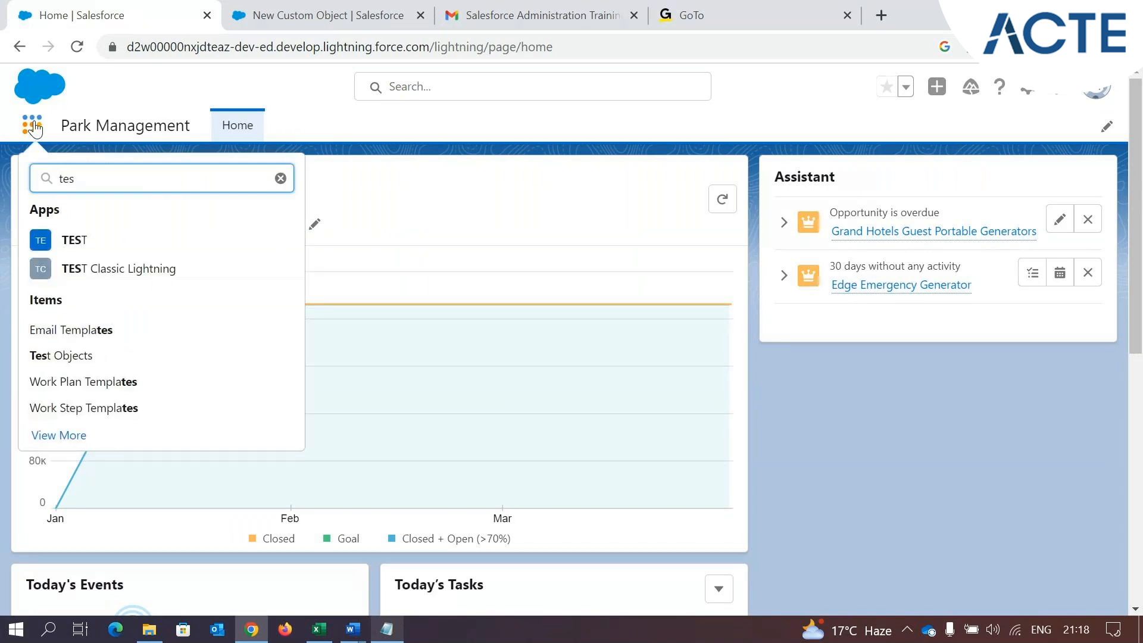
click(106, 240)
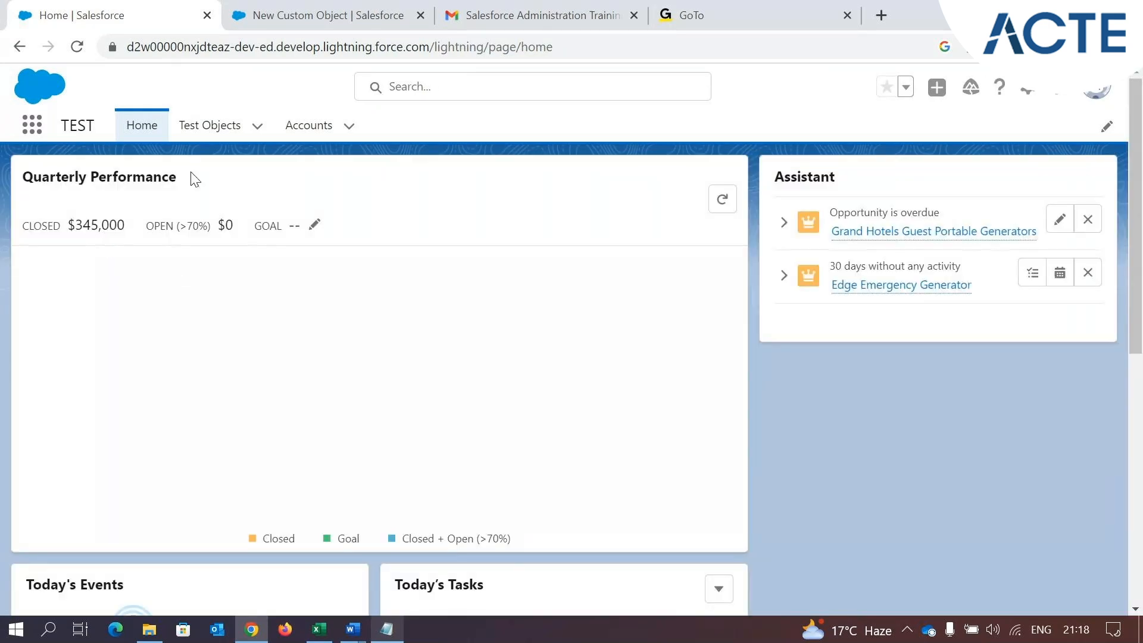
click(225, 138)
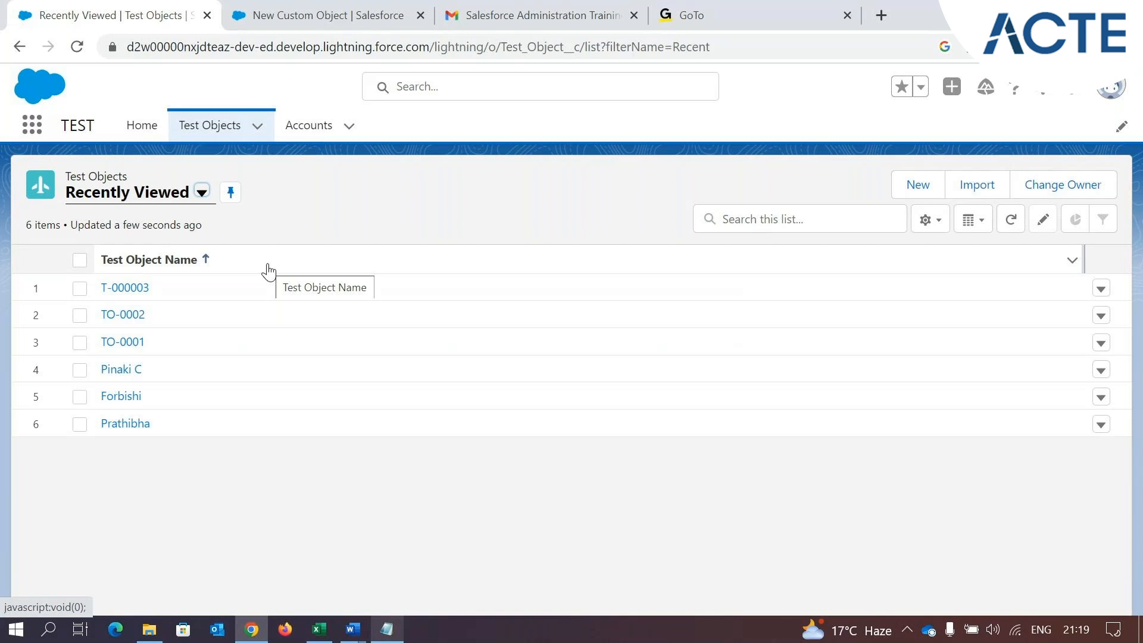
Find Test Object in Setup's Object Manager, open its details and examine the object's name
click(256, 15)
click(237, 136)
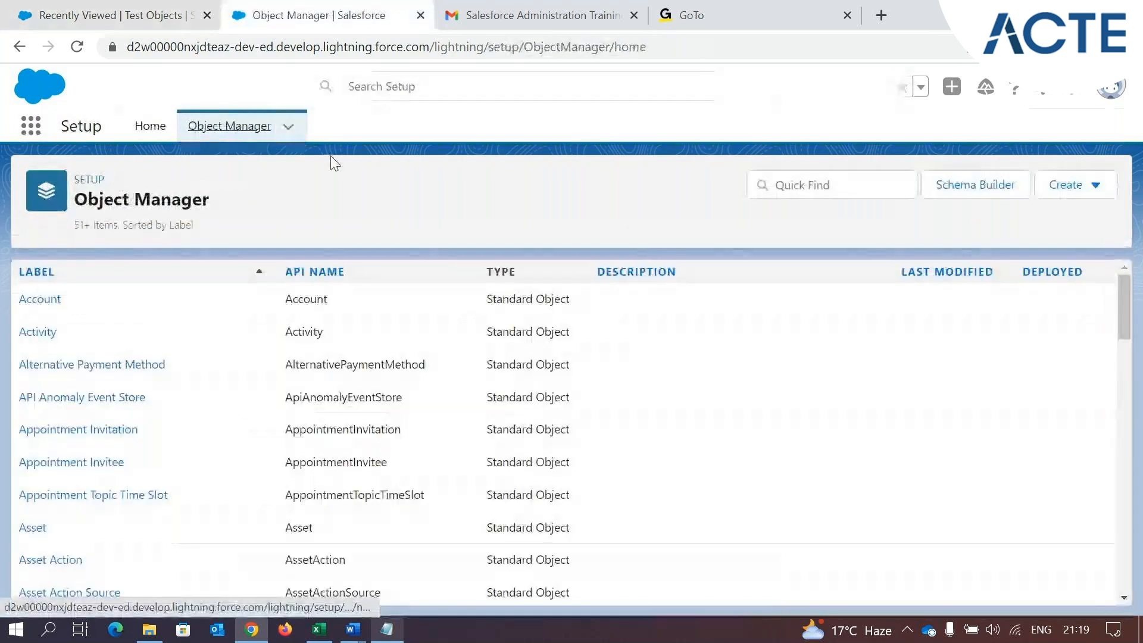
click(897, 188)
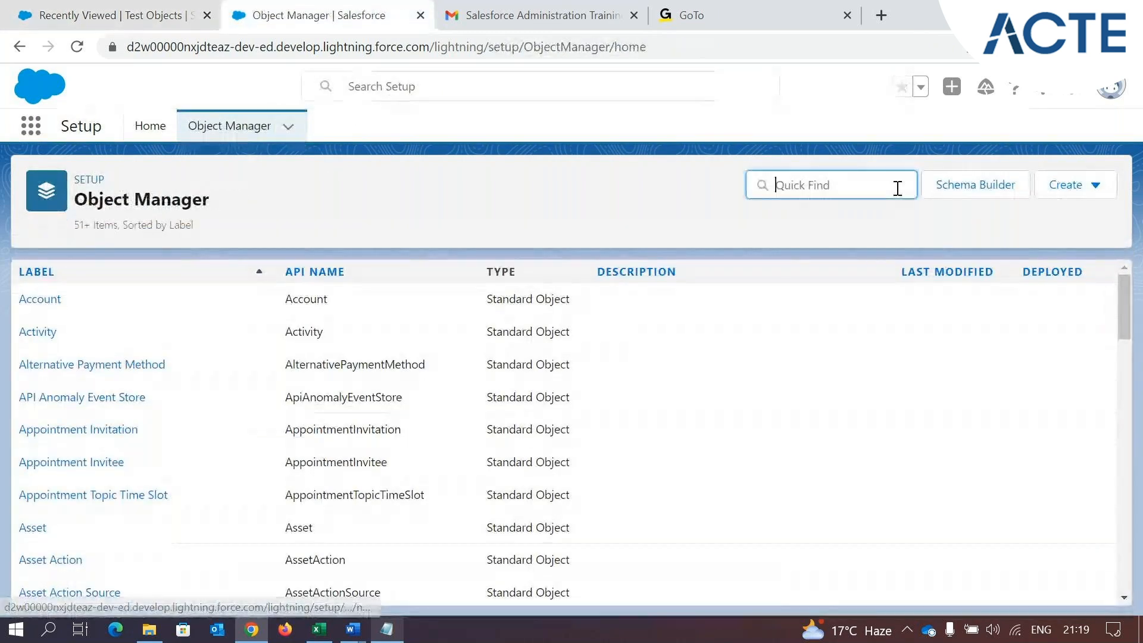
text(test)
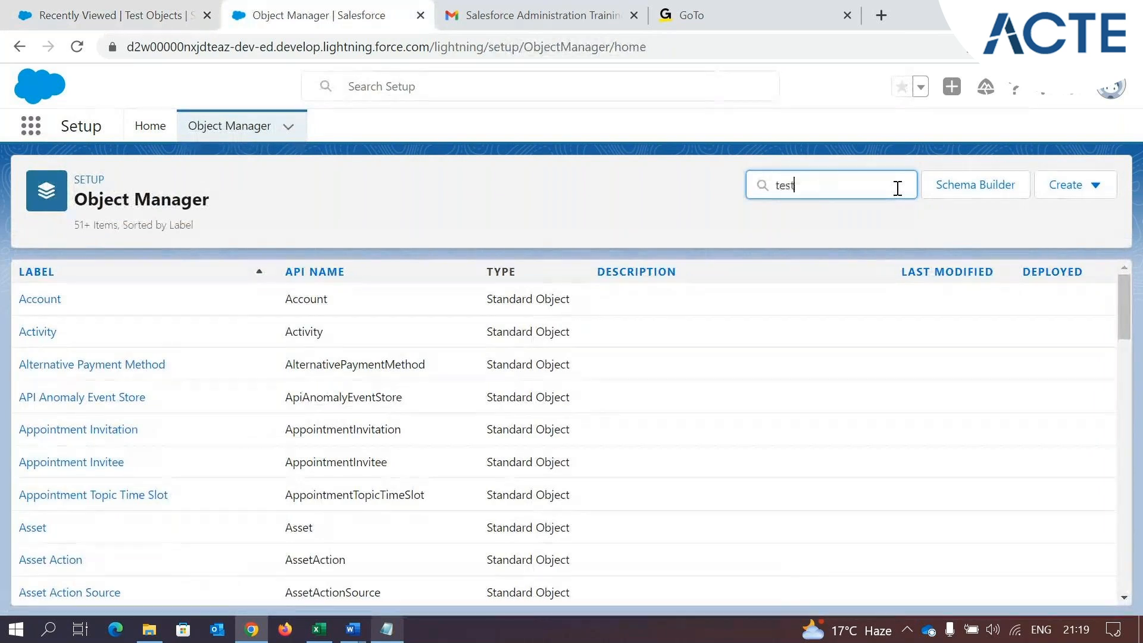
click(48, 305)
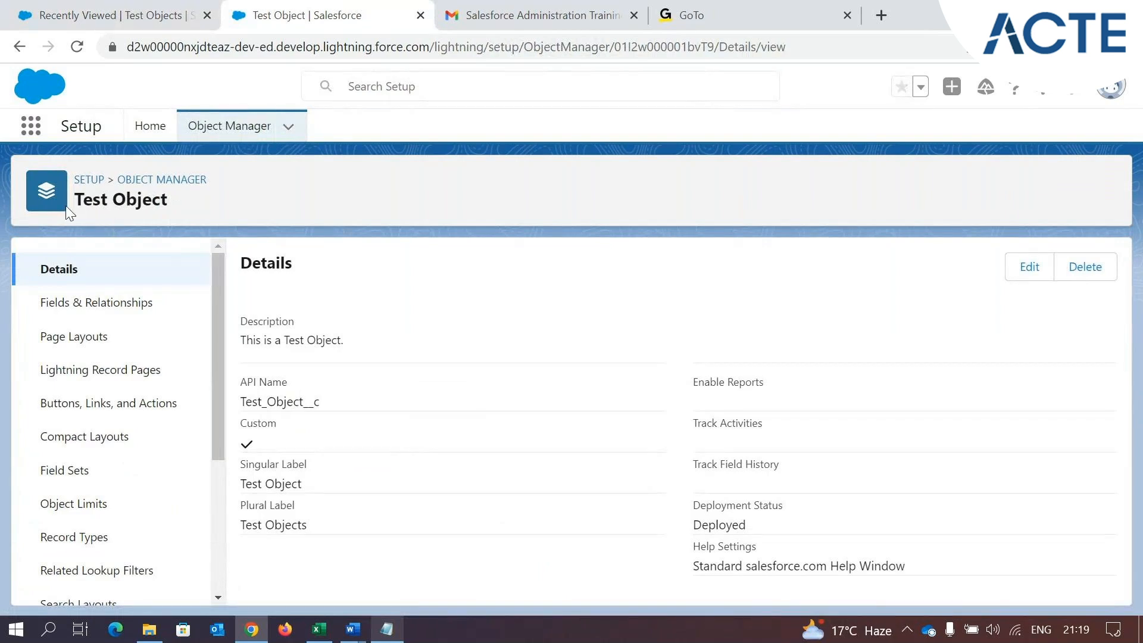
drag(75, 200, 197, 202)
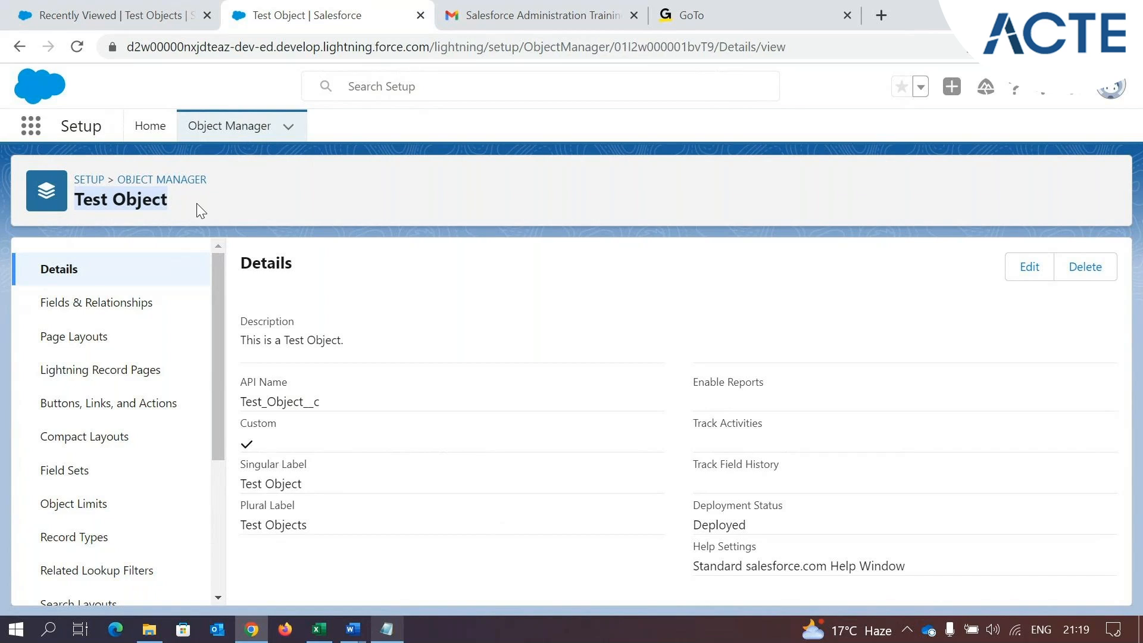
Compare the Test Objects tab name in the TEST app with the object's name in Setup
click(90, 15)
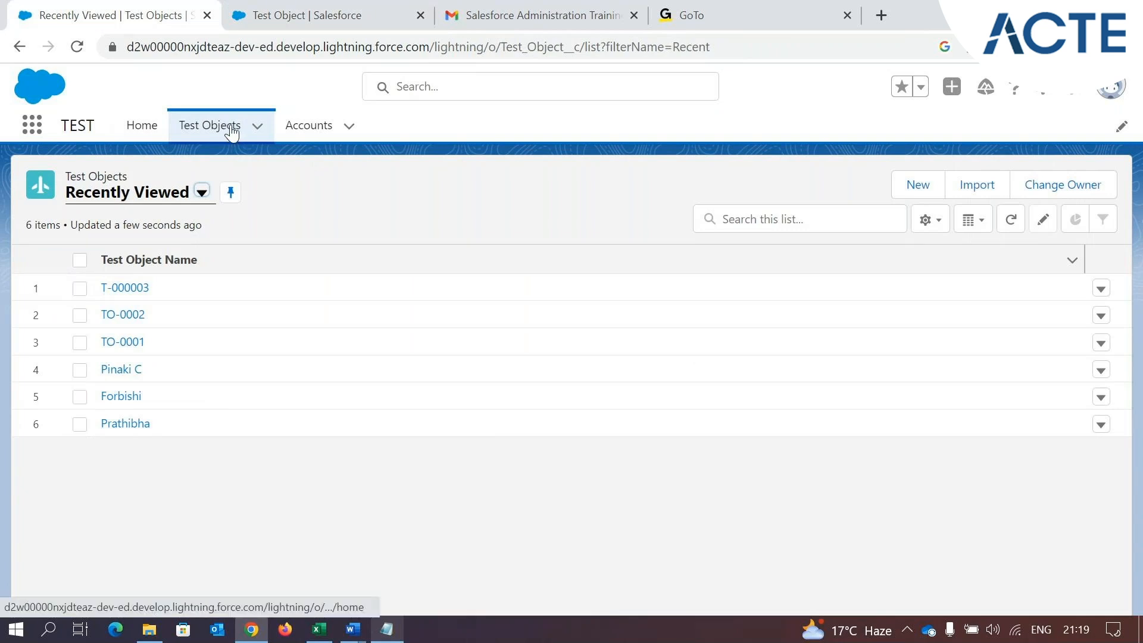
mouse_move(291, 7)
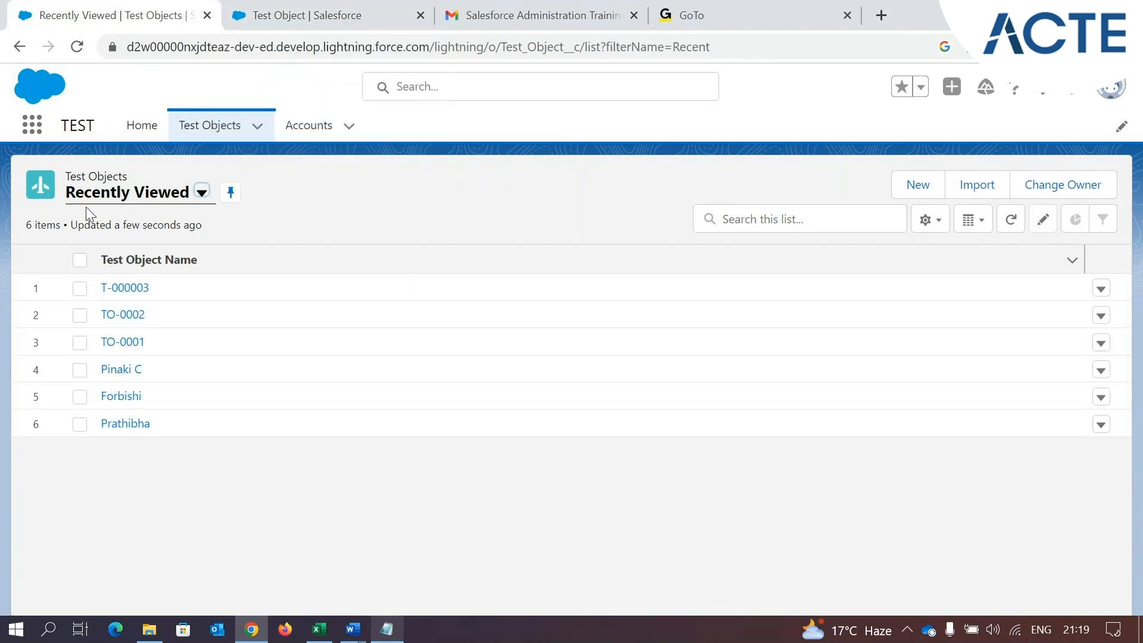
click(286, 7)
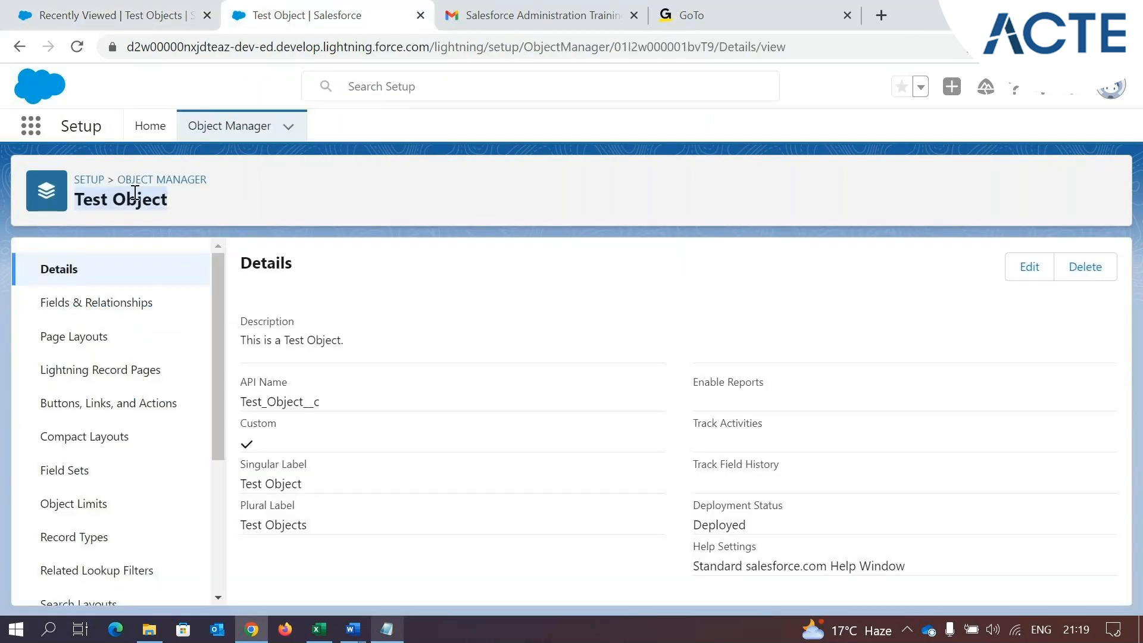
drag(186, 214, 82, 209)
click(202, 205)
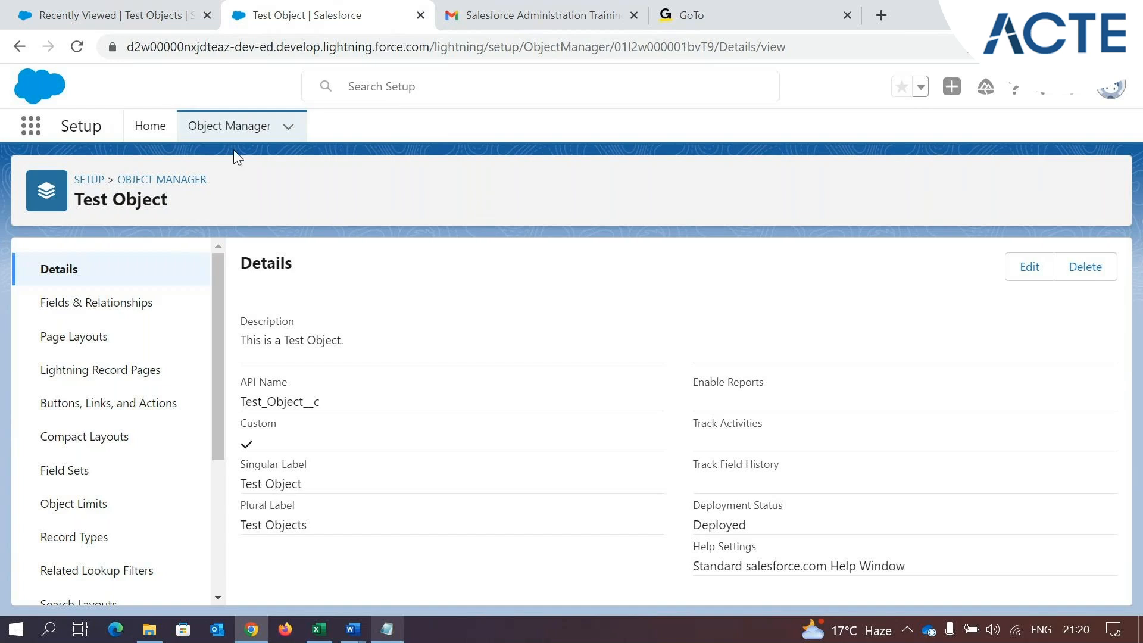
Start a new custom object in Object Manager with the label Ride and the plural label Rides
click(236, 173)
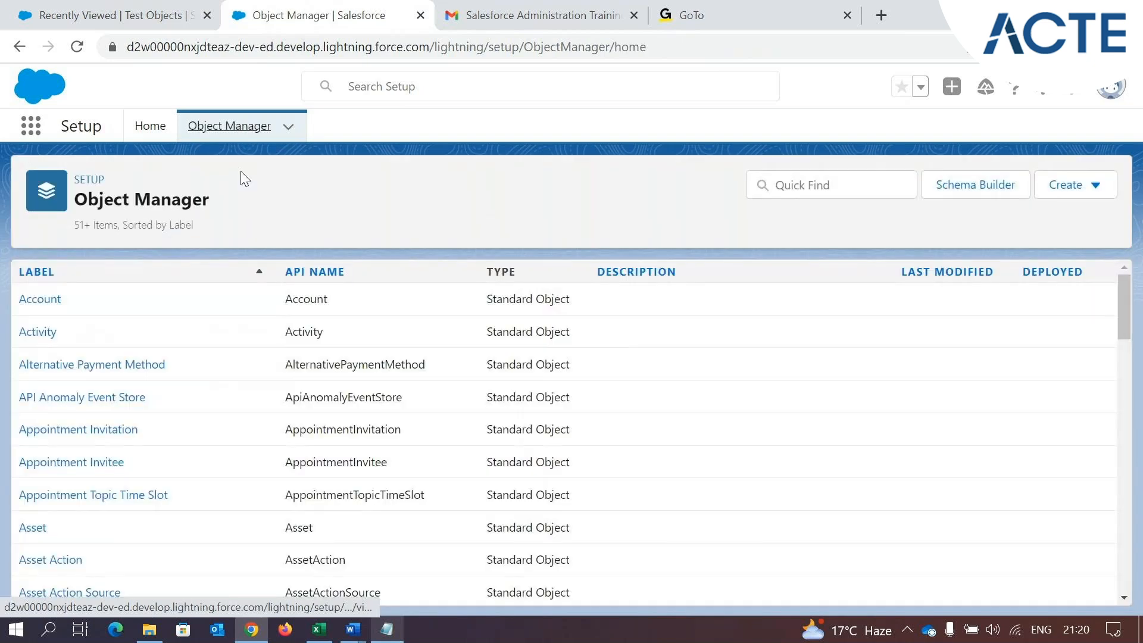
click(1082, 186)
click(929, 236)
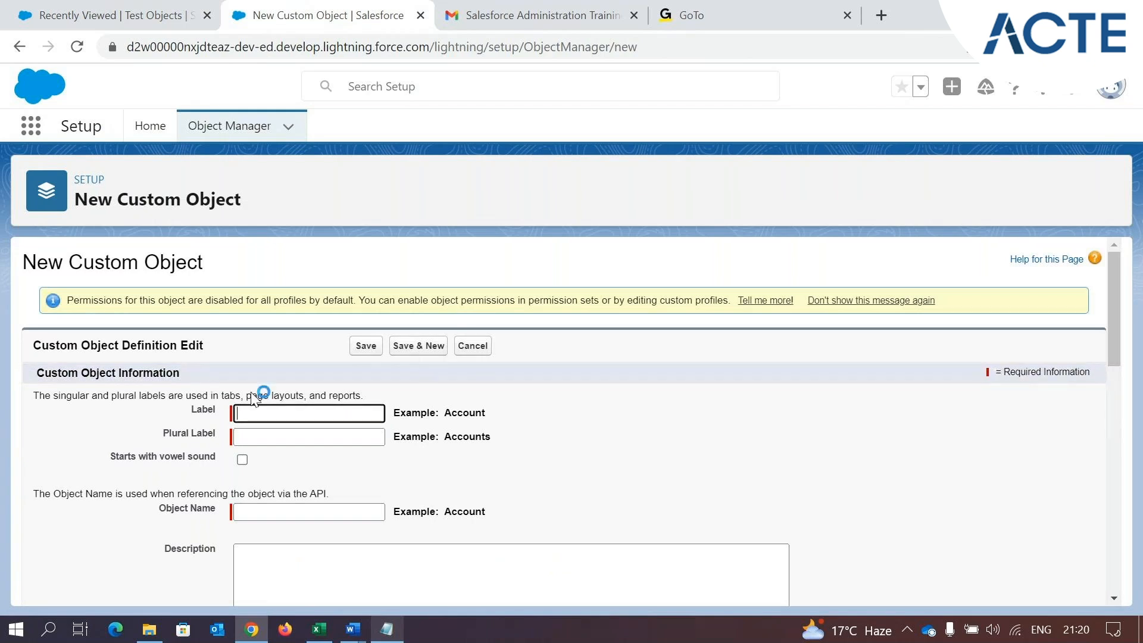
text(Ride)
click(617, 442)
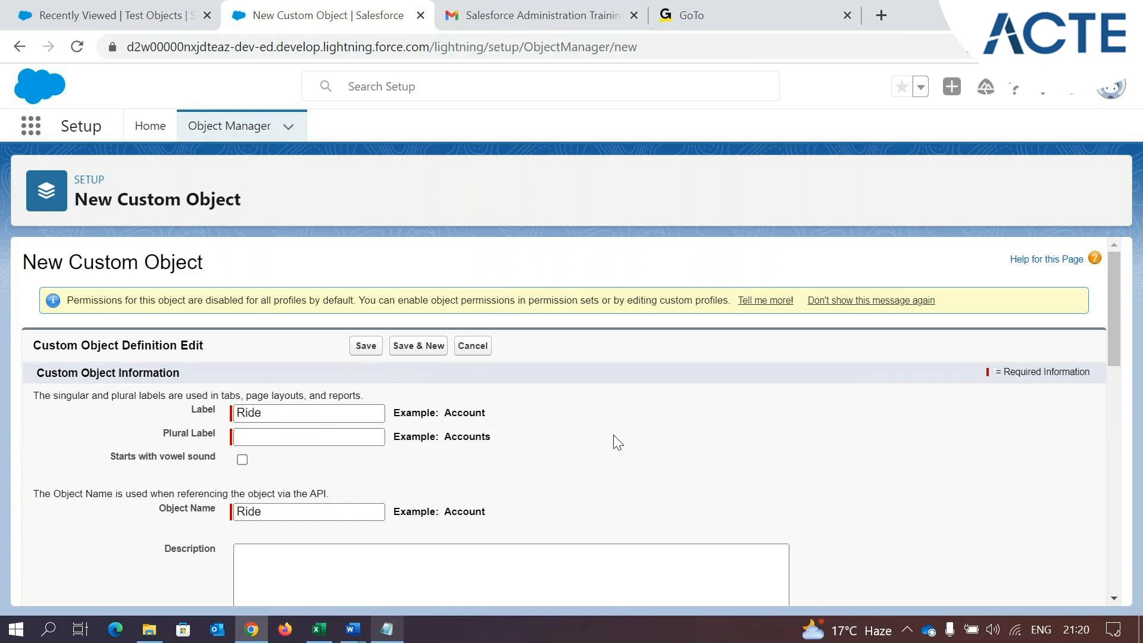
click(261, 442)
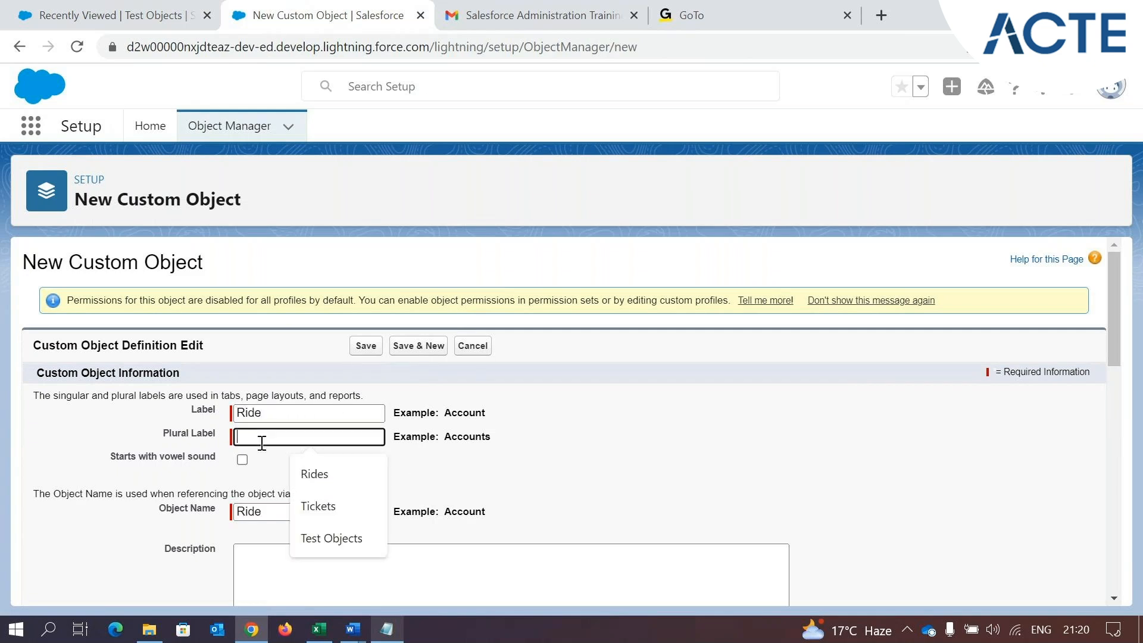
text(Rides)
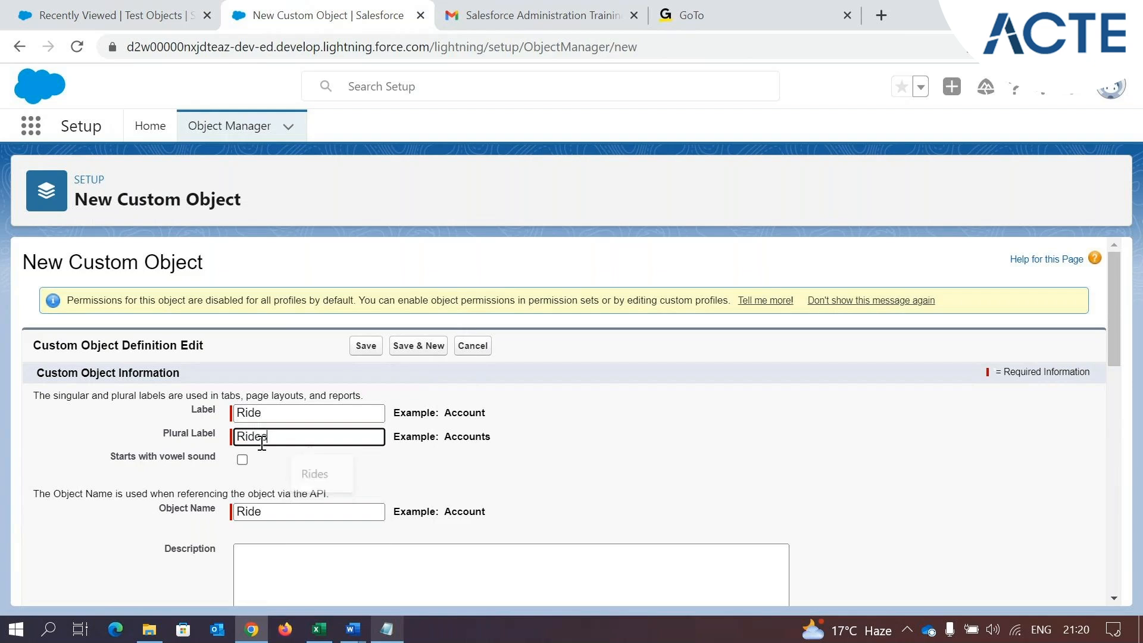
click(647, 467)
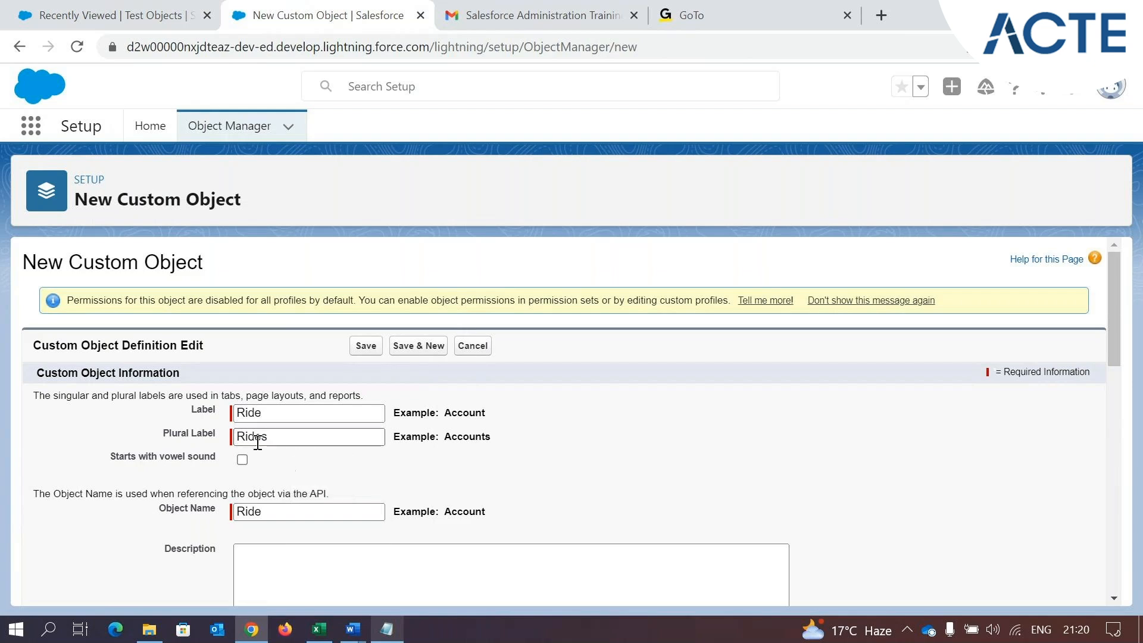
Try Auto Number as the data type for the Ride Name record name and switch it back to Text
scroll(306, 474, down, 5)
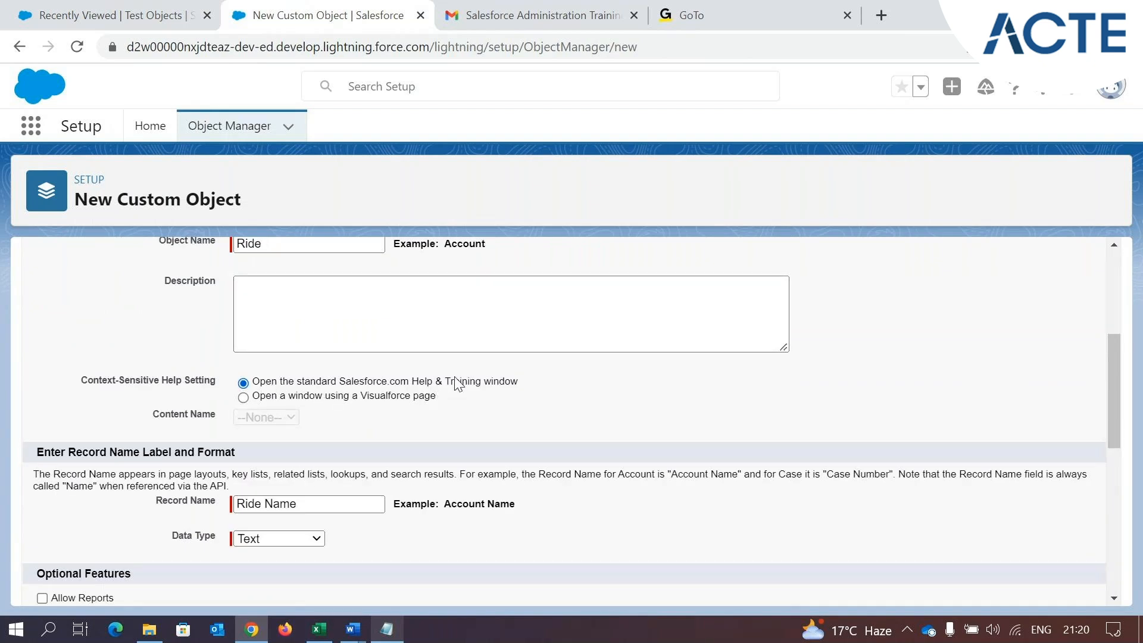
click(303, 502)
scroll(303, 501, down, 1)
click(316, 450)
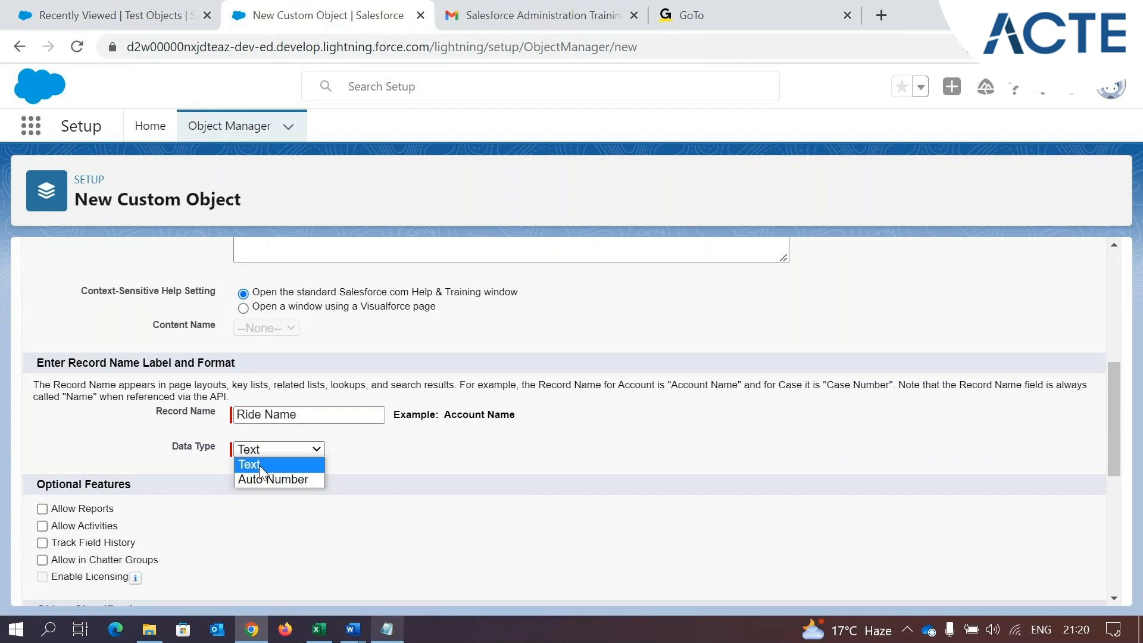
click(269, 480)
click(258, 473)
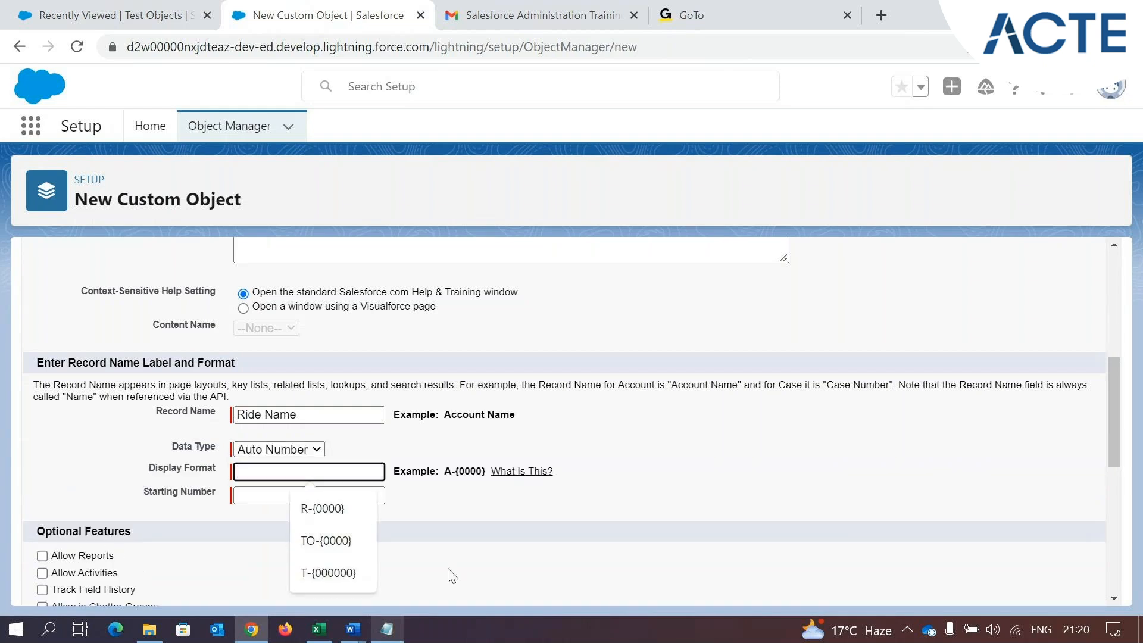
click(250, 496)
click(466, 517)
click(309, 454)
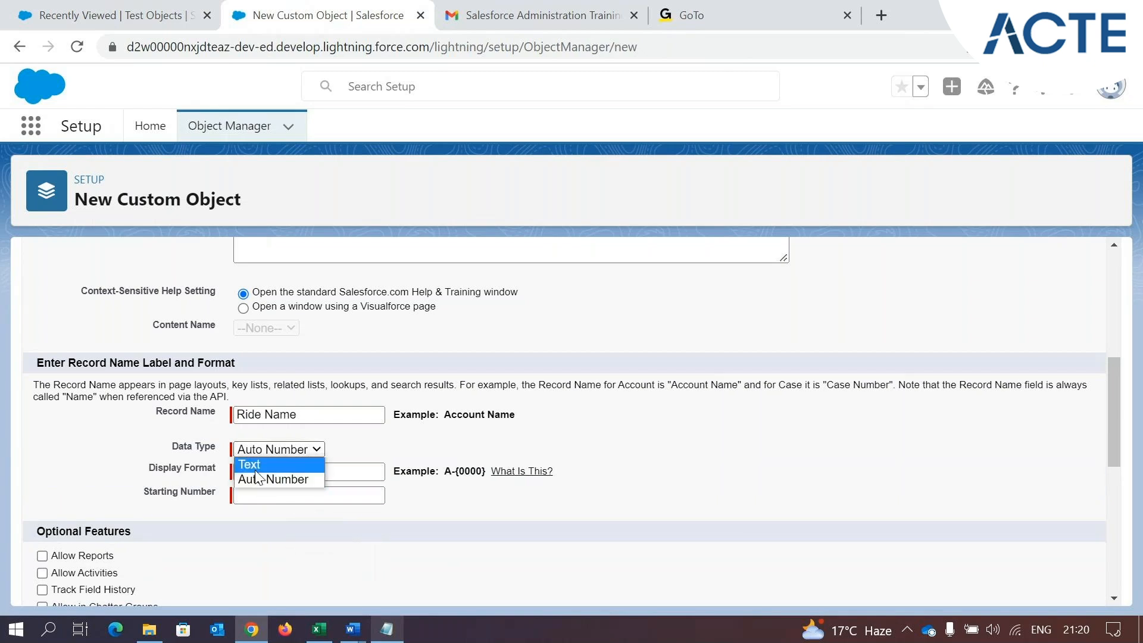
click(255, 462)
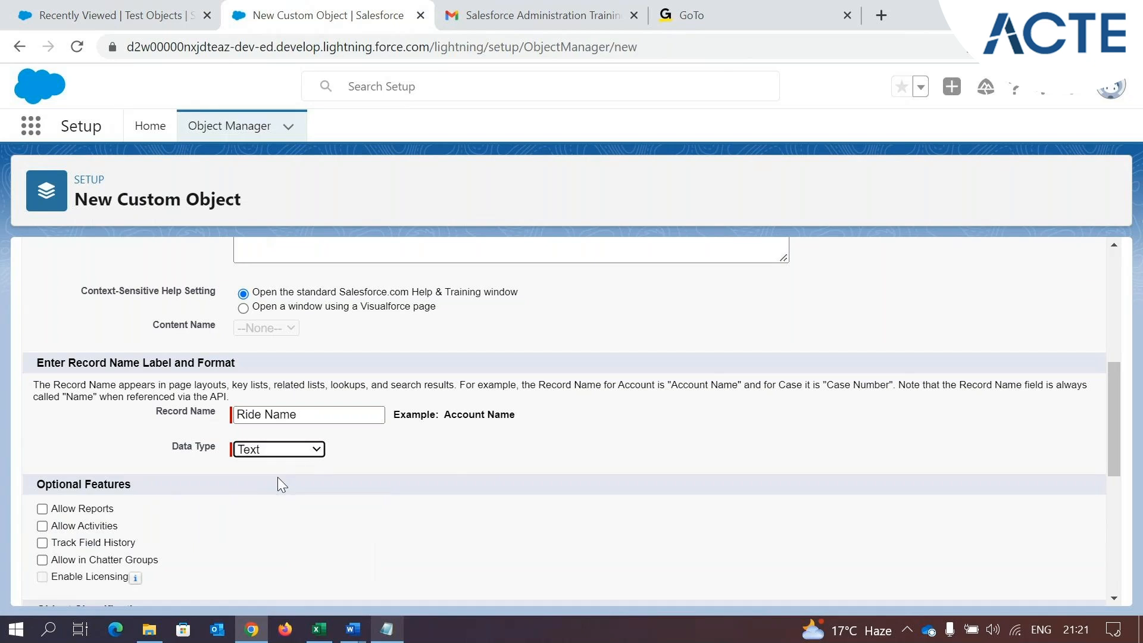
Enable search, the Notes and Attachments related list and the New Custom Tab Wizard for the Ride object, and save it
scroll(266, 476, down, 2)
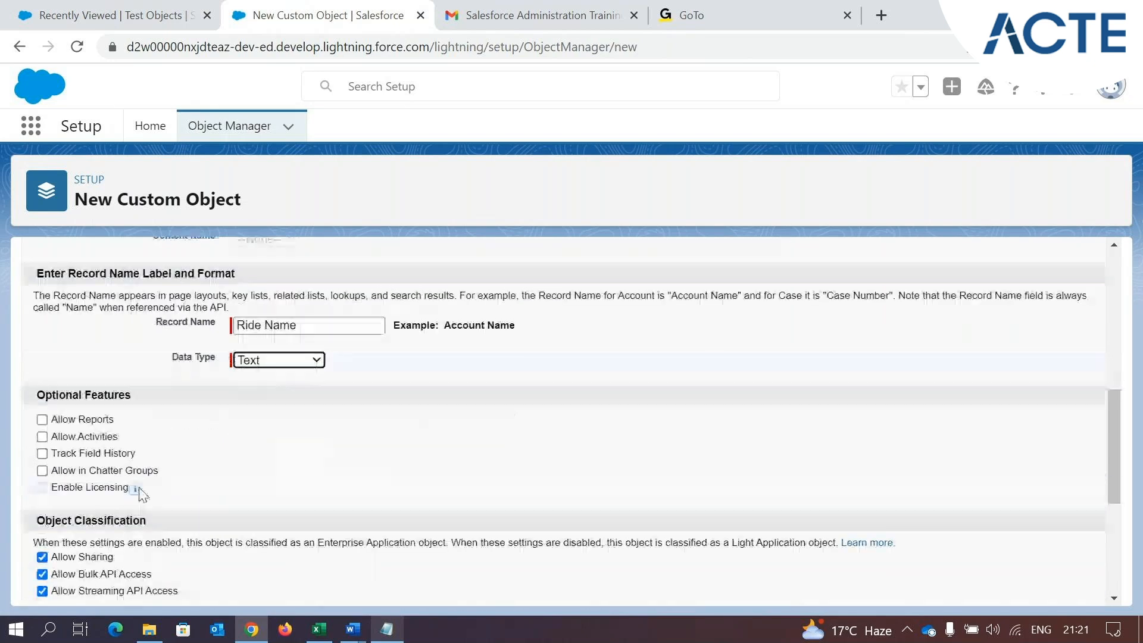
scroll(74, 412, down, 3)
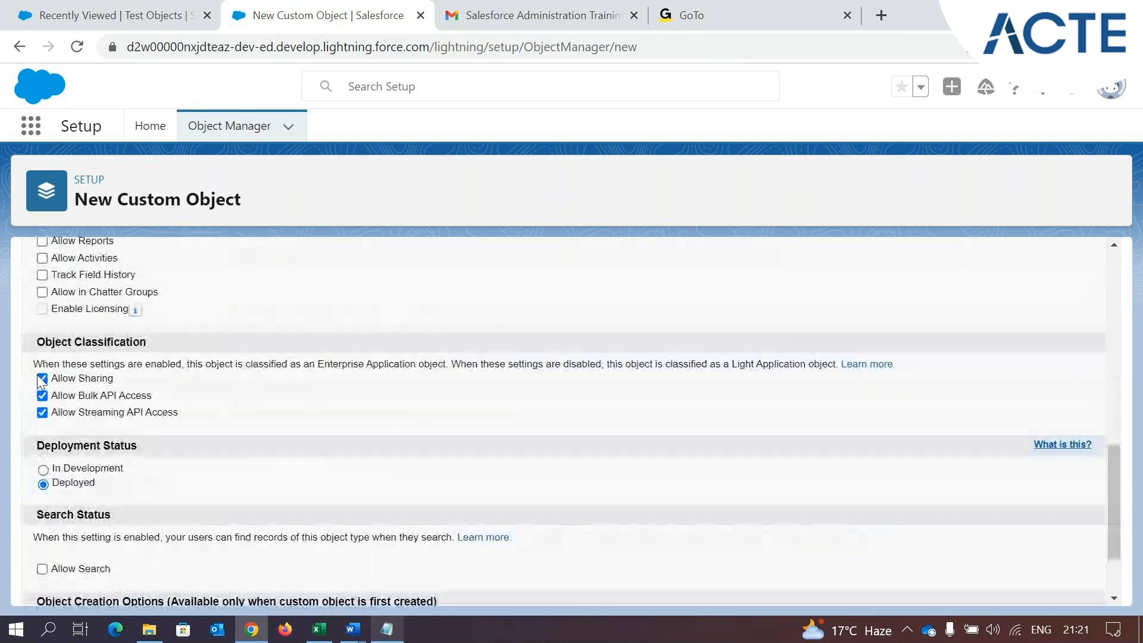
scroll(126, 415, down, 1)
scroll(125, 414, down, 1)
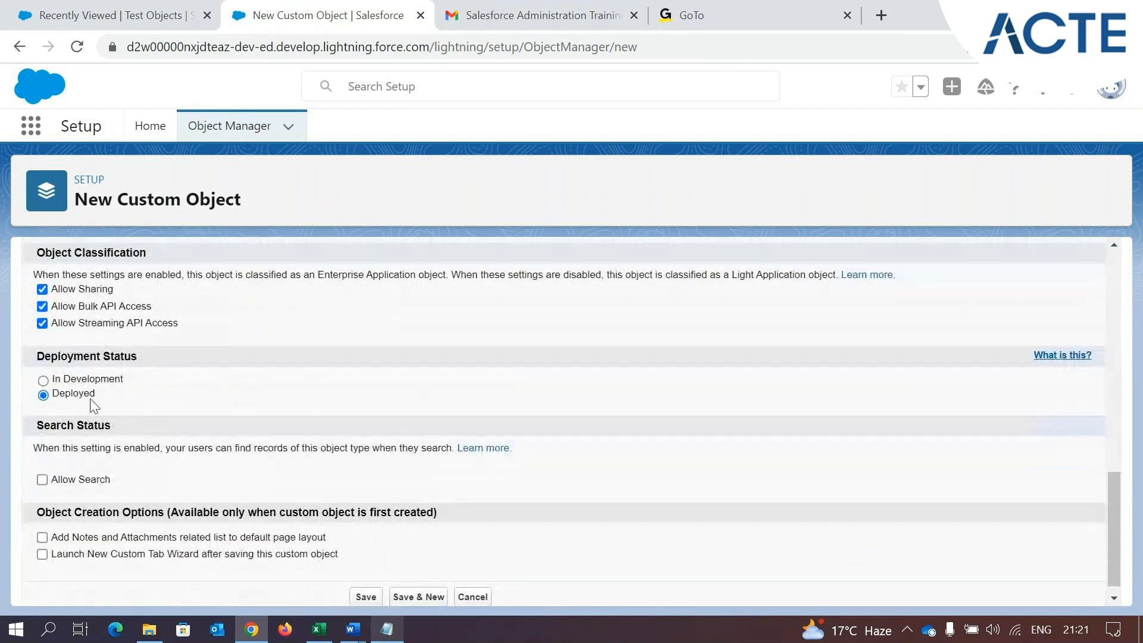
click(42, 479)
click(43, 538)
click(366, 597)
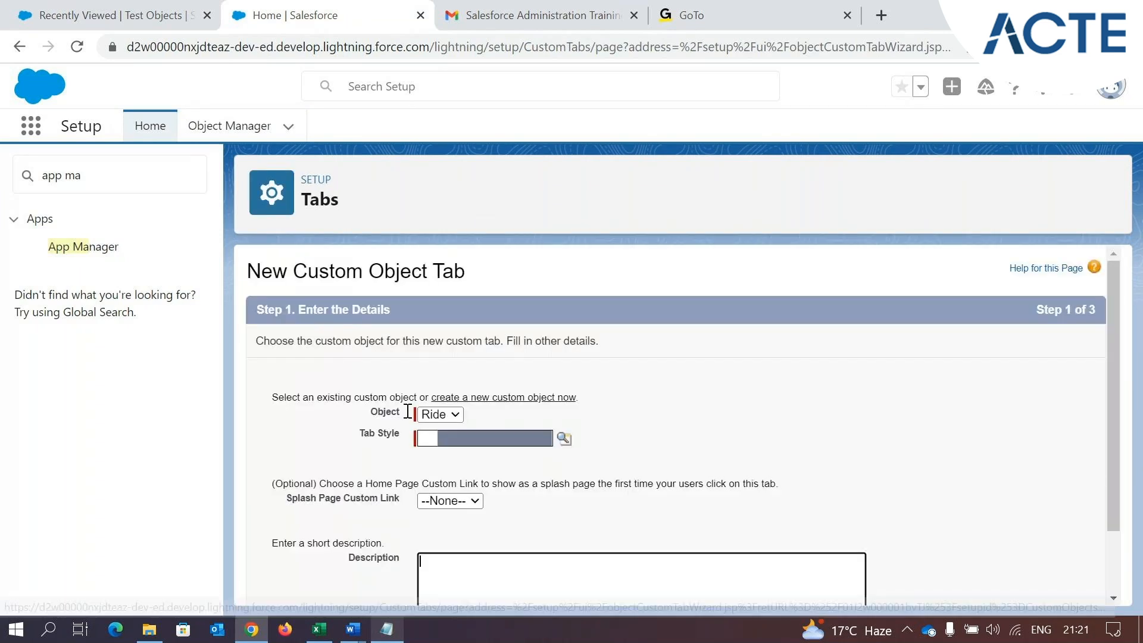
Choose the Car tab style for the Ride object's tab and accept Default On visibility for all profiles
scroll(447, 474, down, 2)
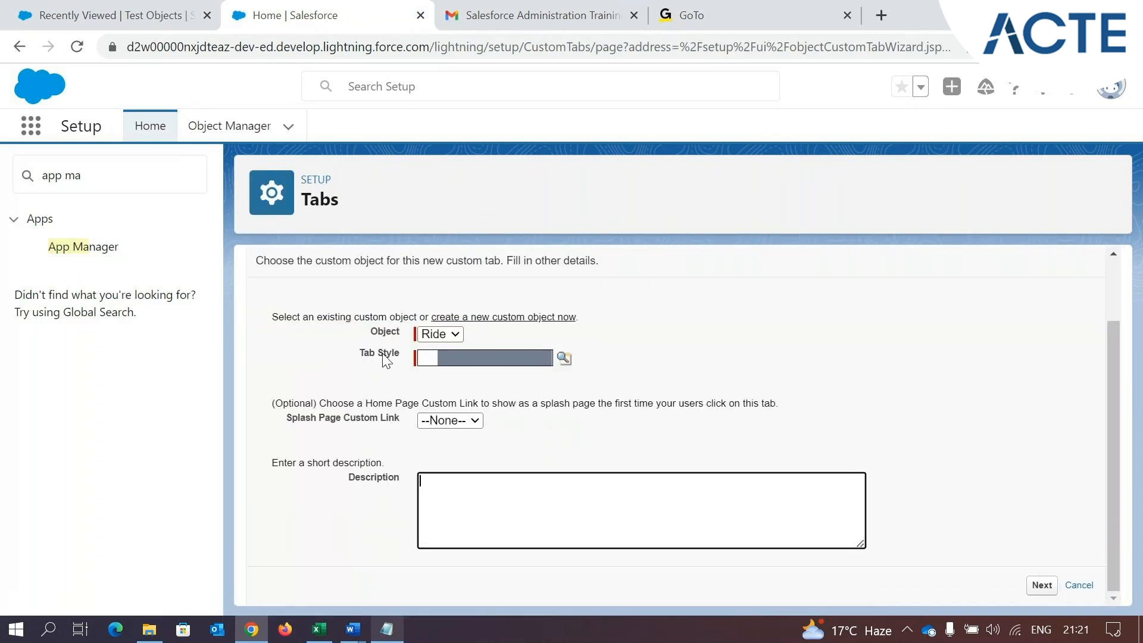
click(565, 359)
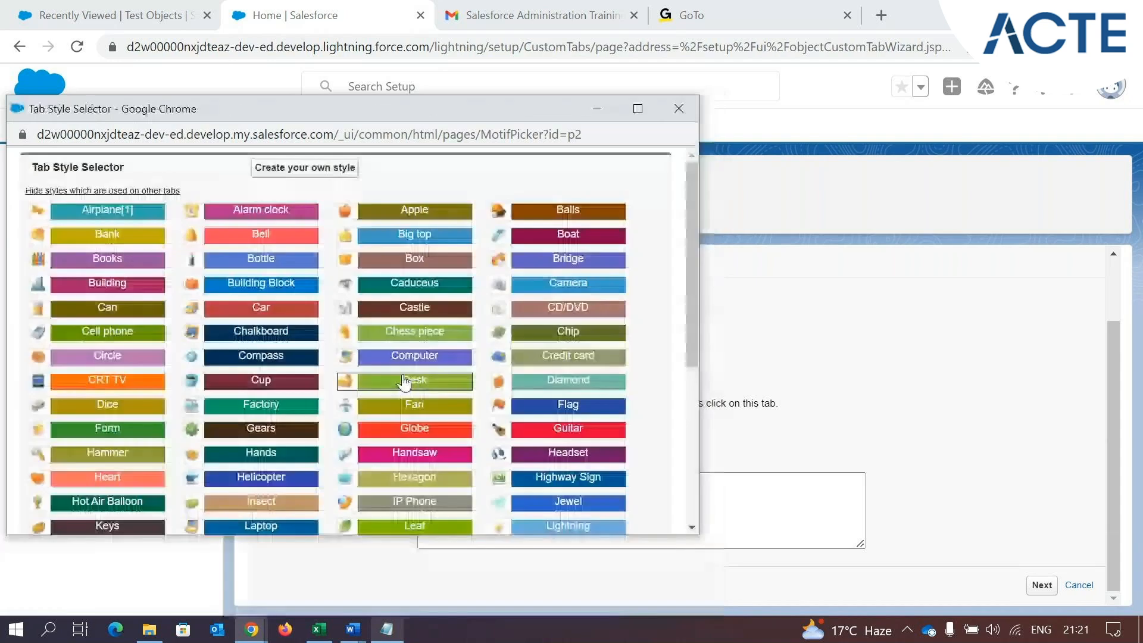
click(292, 310)
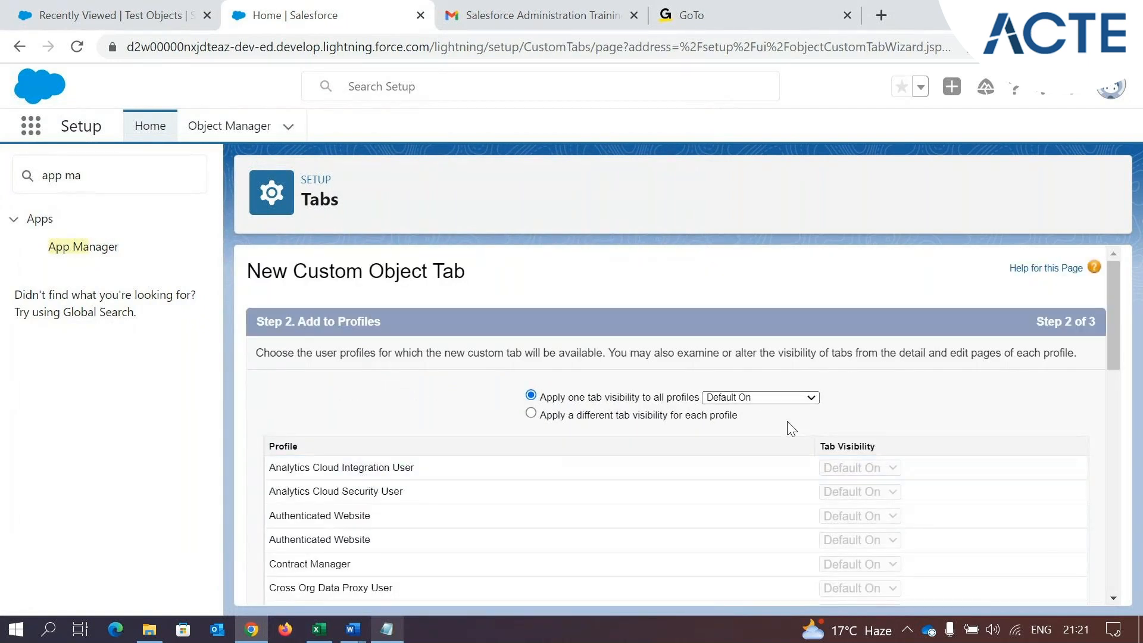
scroll(830, 451, down, 5)
scroll(833, 476, down, 8)
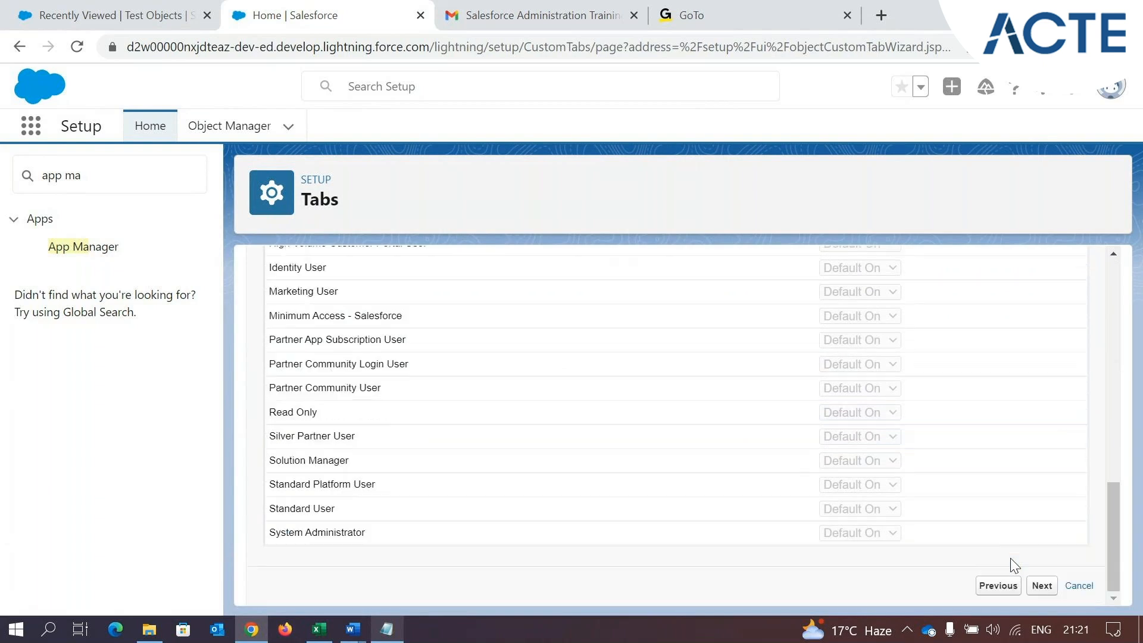
click(1042, 586)
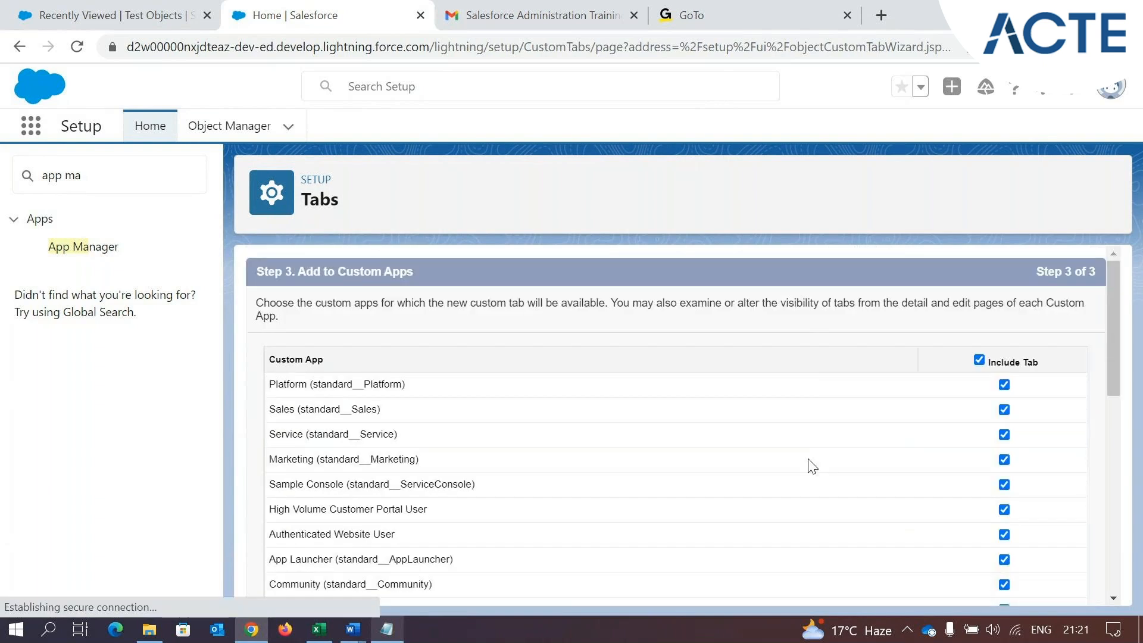
Include the Ride tab only in the Park Management custom app and save the tab
scroll(944, 406, down, 10)
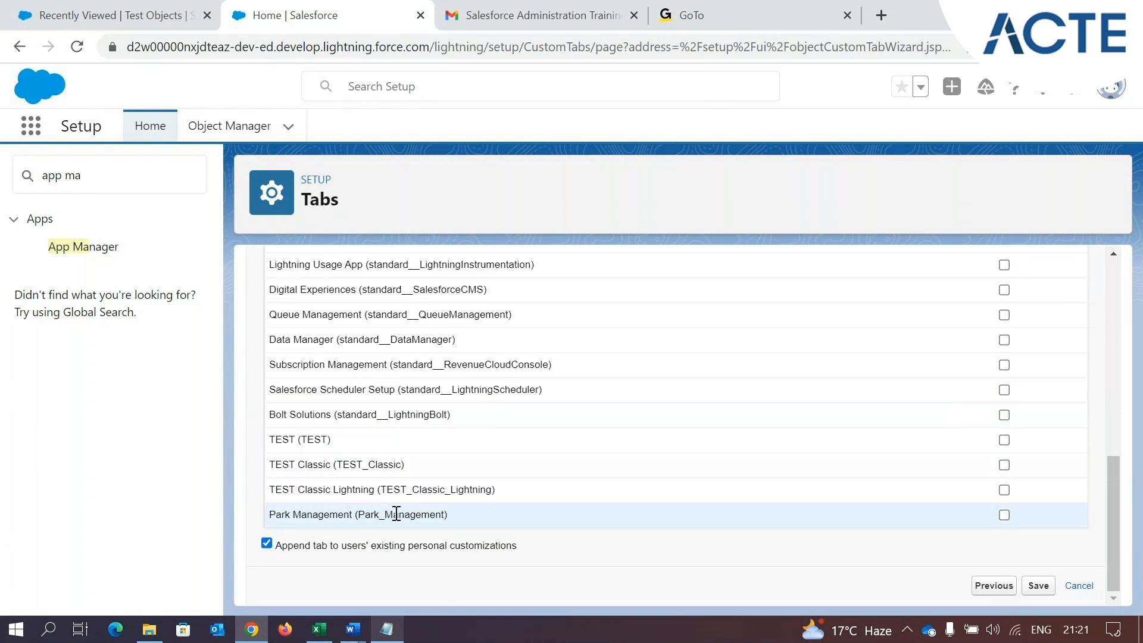
click(1004, 515)
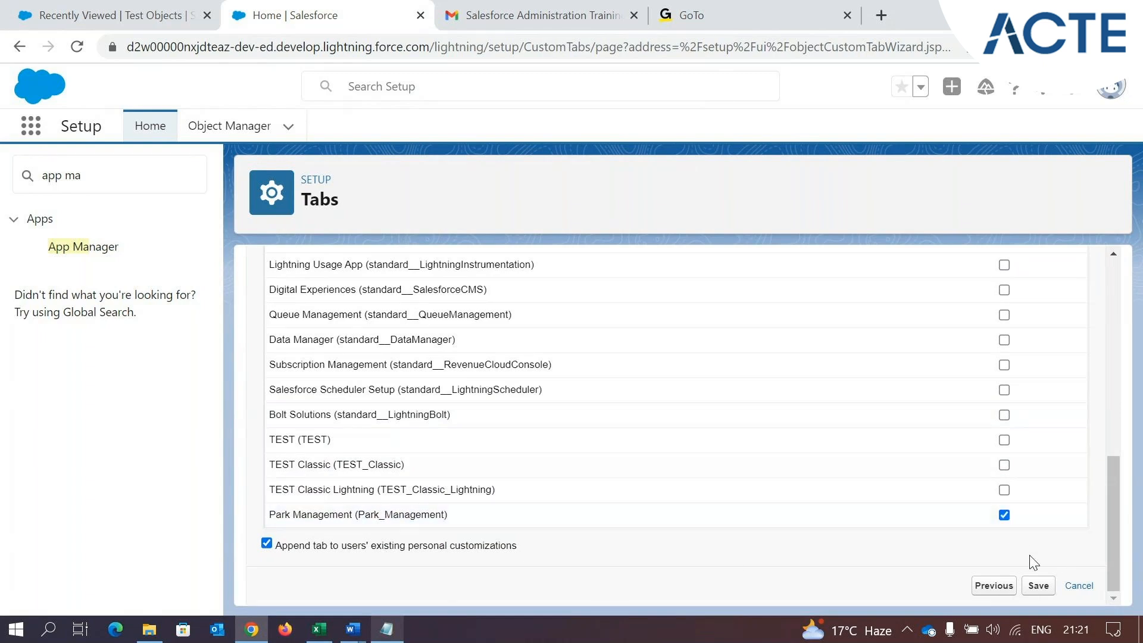
click(1039, 586)
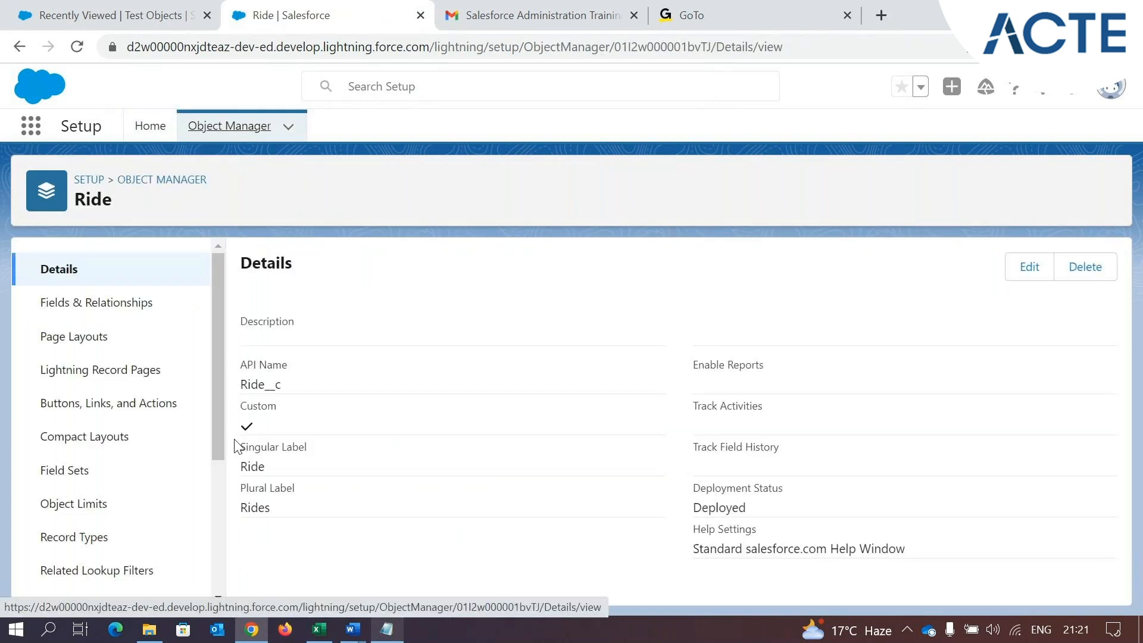
Open the Park Management app and display its Rides list
click(104, 8)
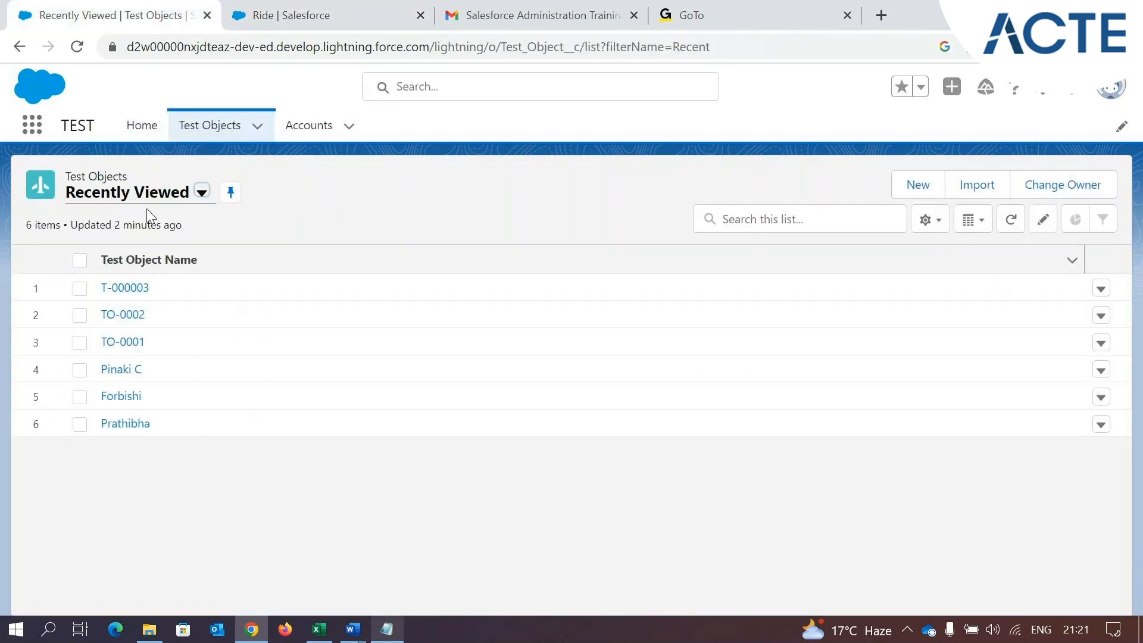
click(37, 134)
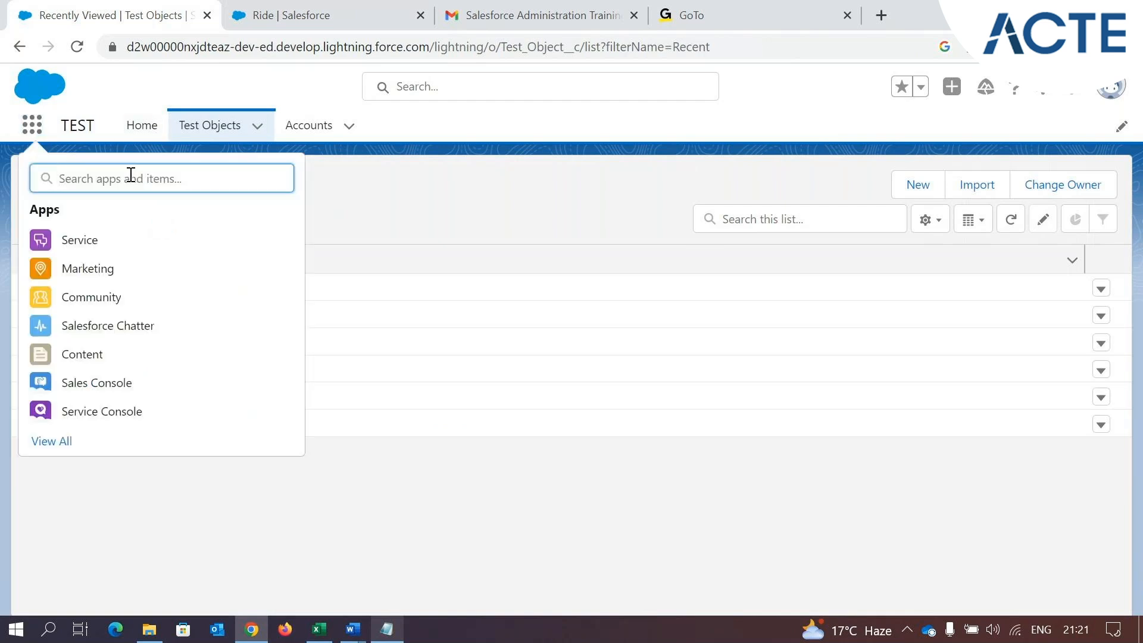
text(par)
text(k)
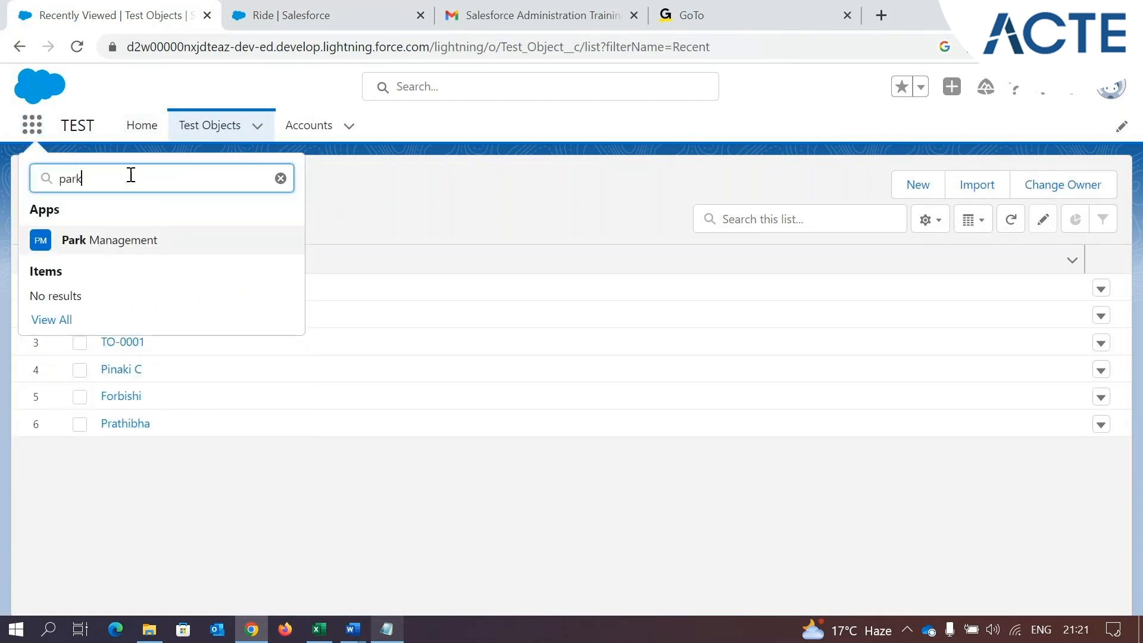
click(127, 241)
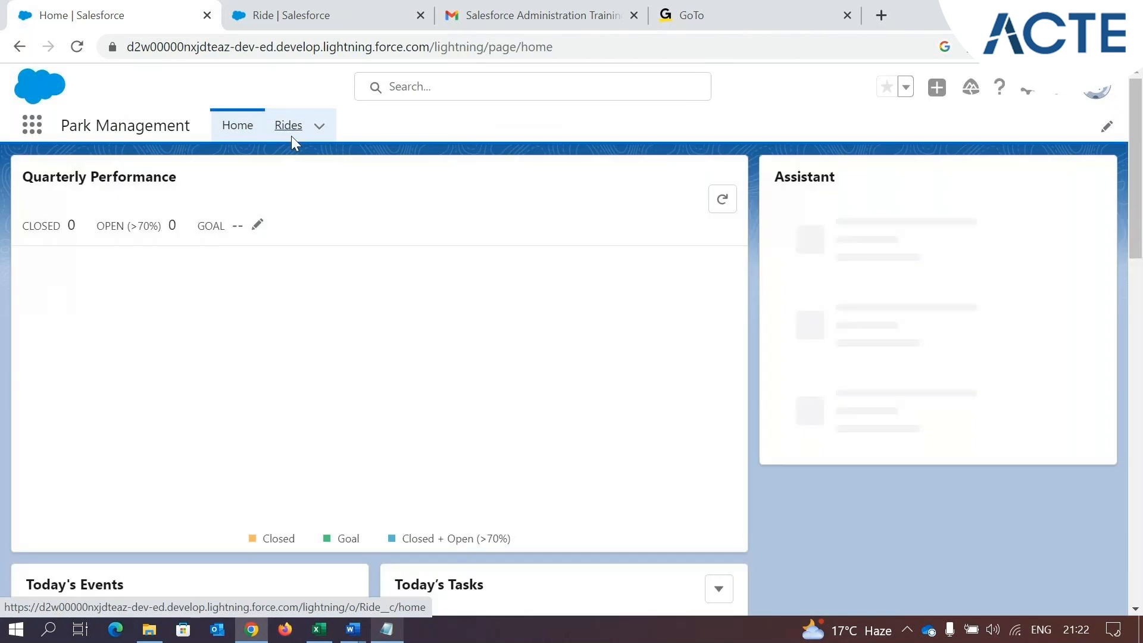
click(291, 134)
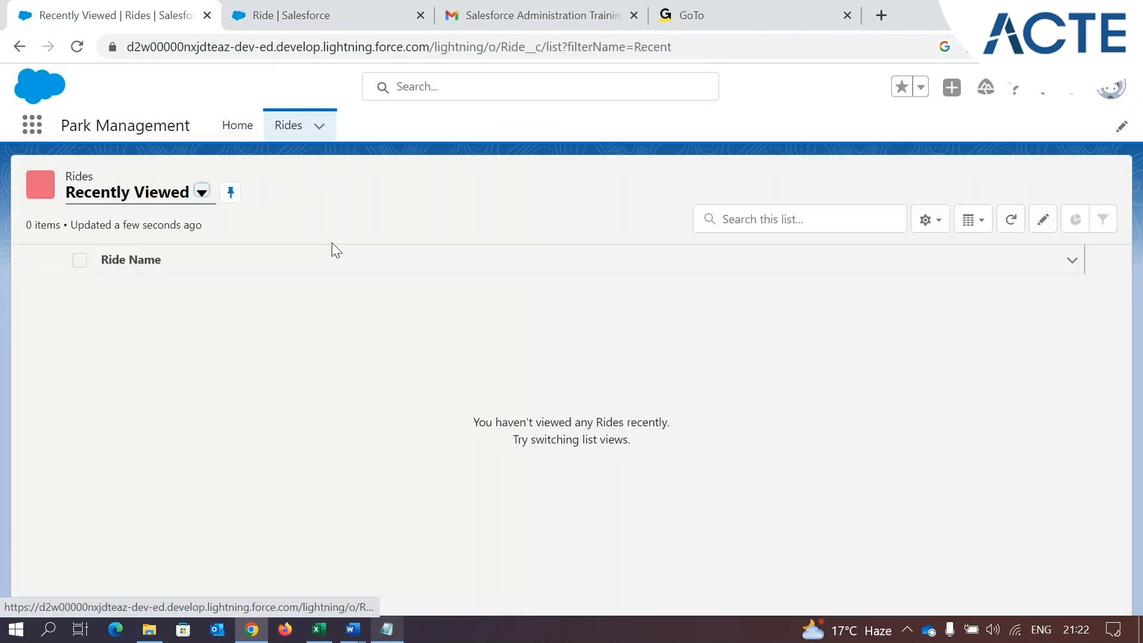
Switch to the requirements e-mail in Gmail and examine what it specifies for the Ride and Ticket objects
click(509, 13)
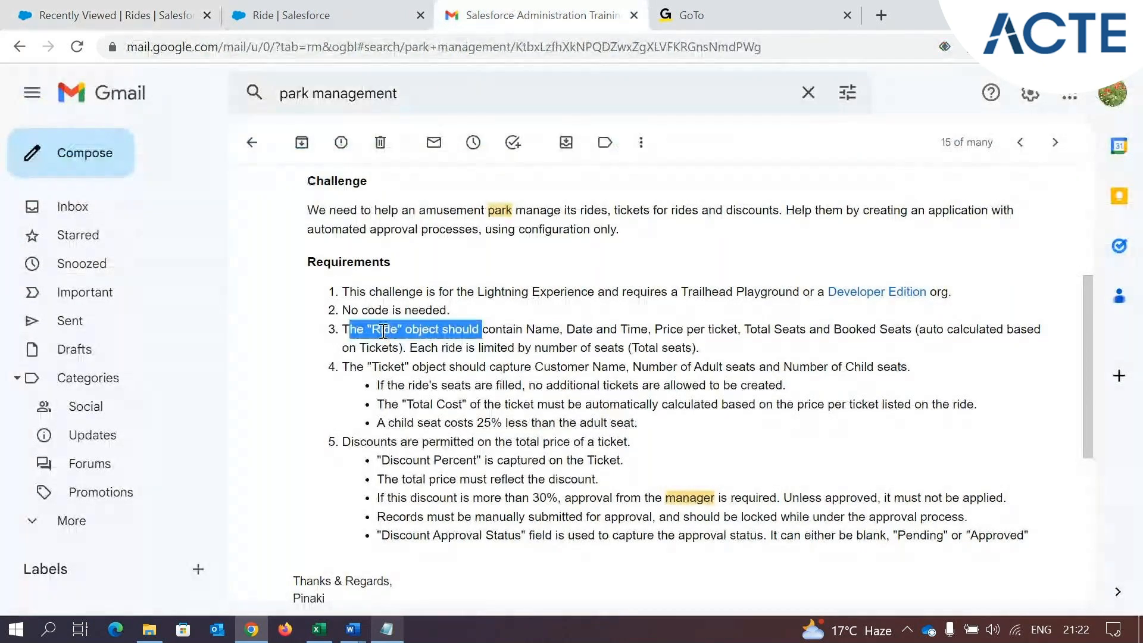
click(386, 330)
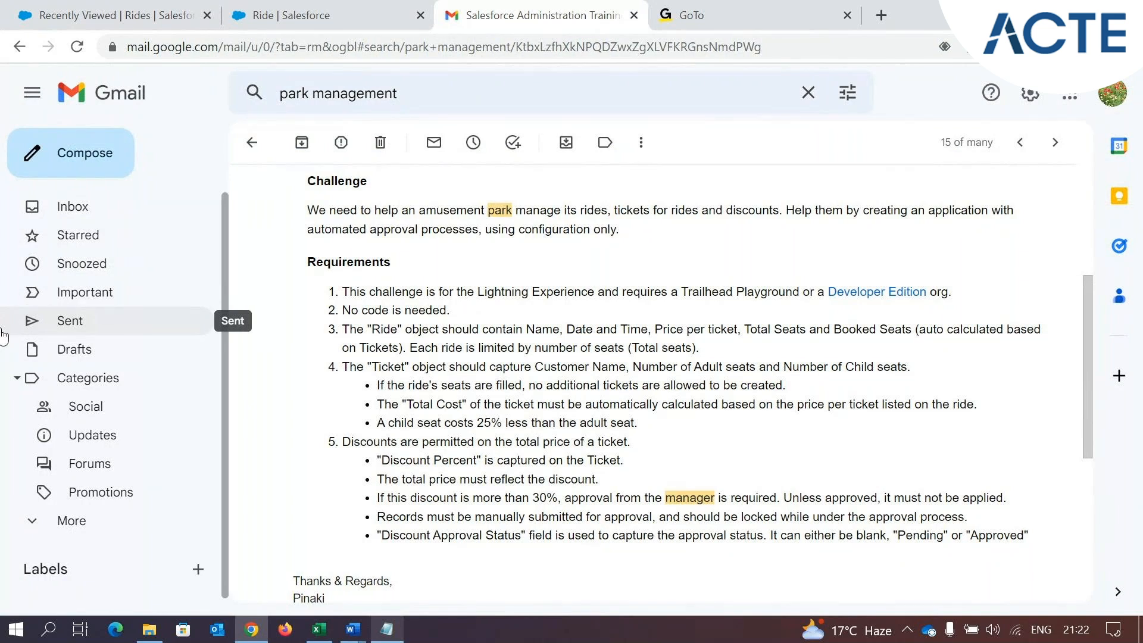
double_click(387, 366)
click(442, 370)
drag(364, 329, 400, 330)
drag(367, 366, 441, 369)
click(441, 369)
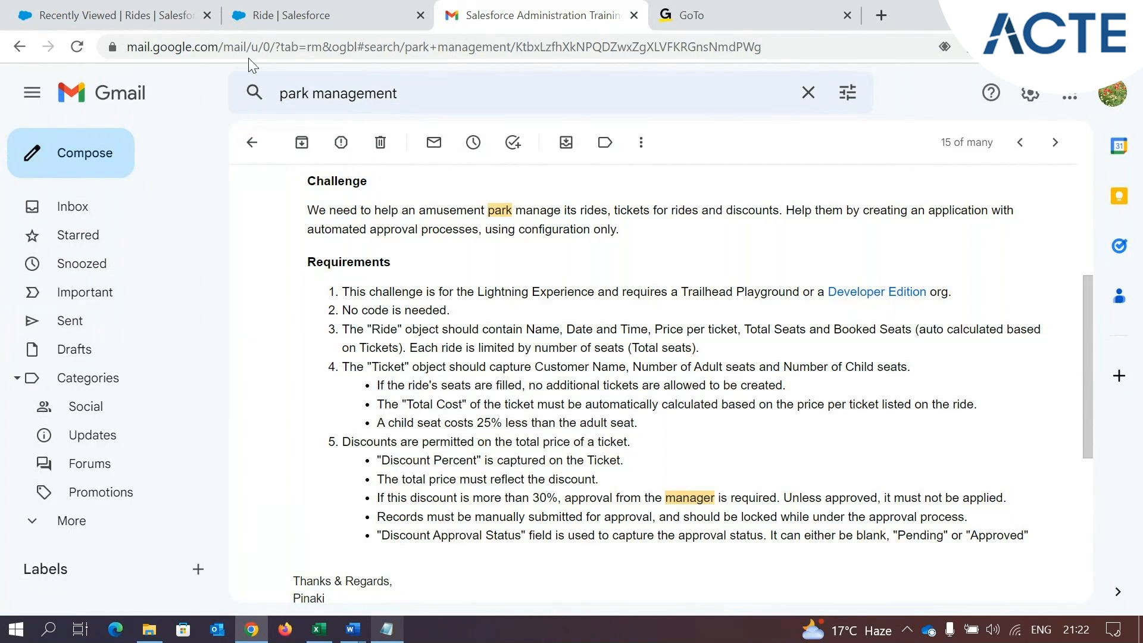
Start another custom object in Salesforce's Object Manager with the label Ticket and the plural label Tickets
click(280, 16)
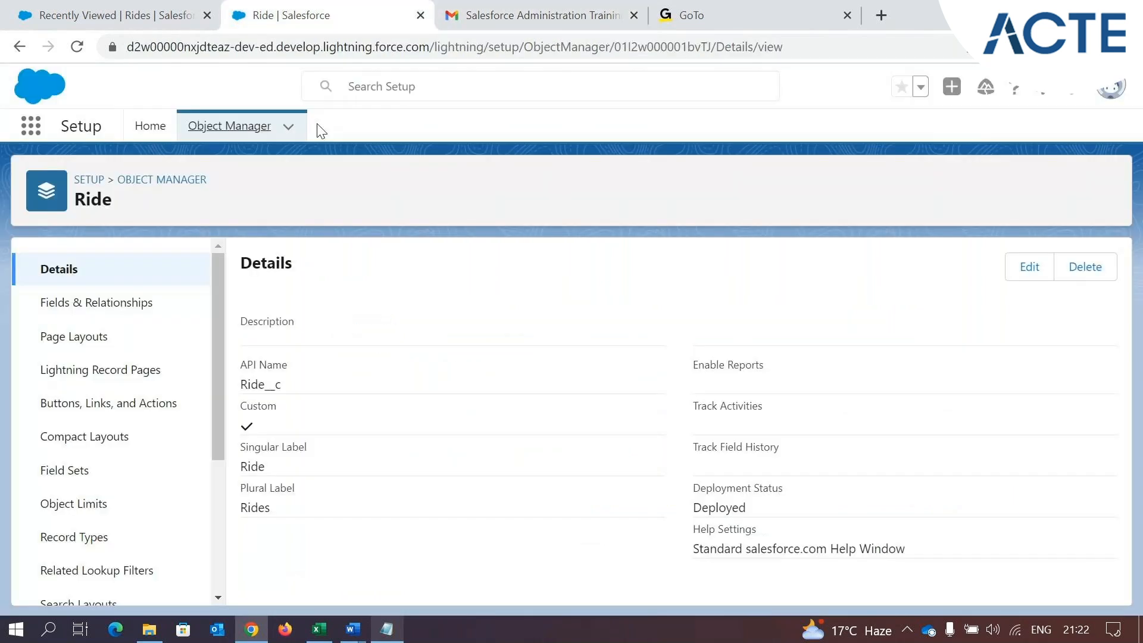
click(229, 126)
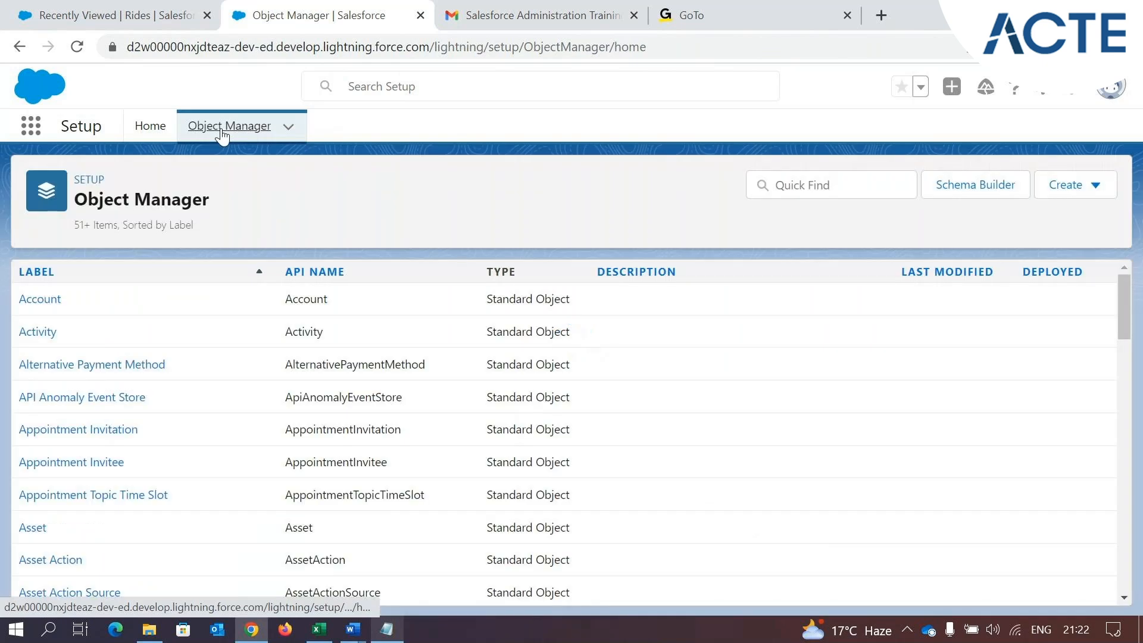
click(1092, 188)
click(981, 234)
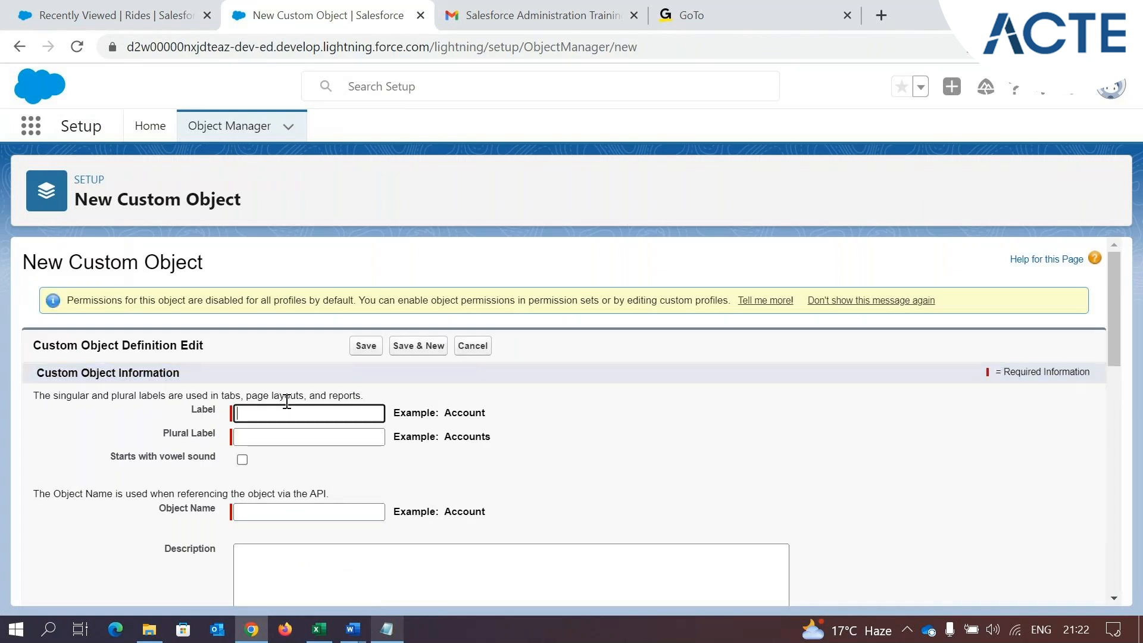
text(Ticket)
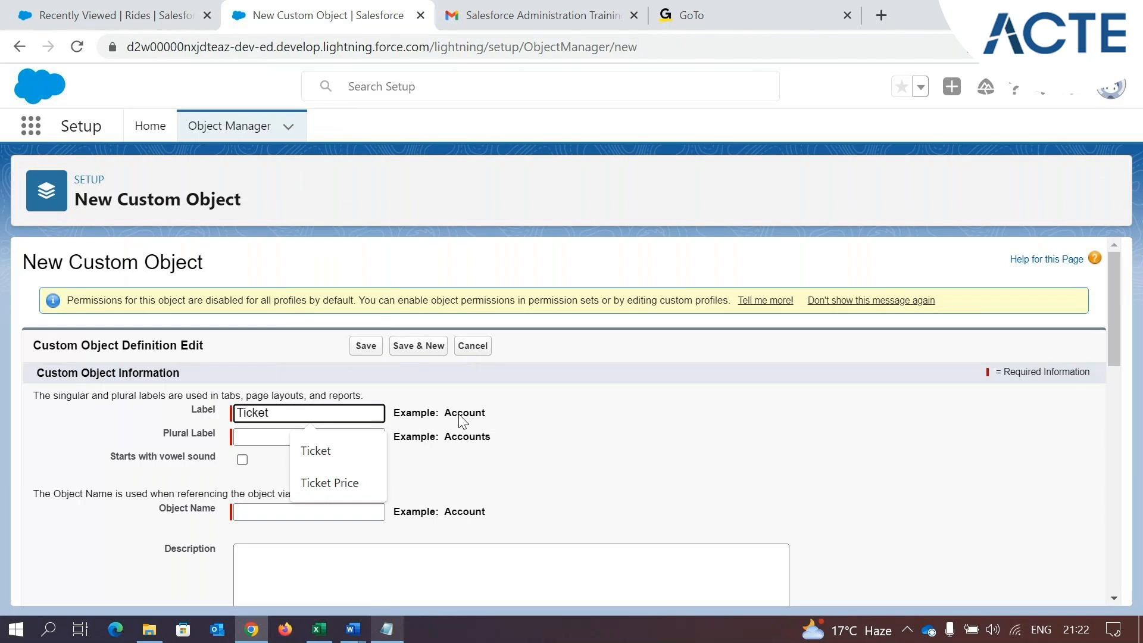
click(778, 477)
click(317, 434)
text(Tickets)
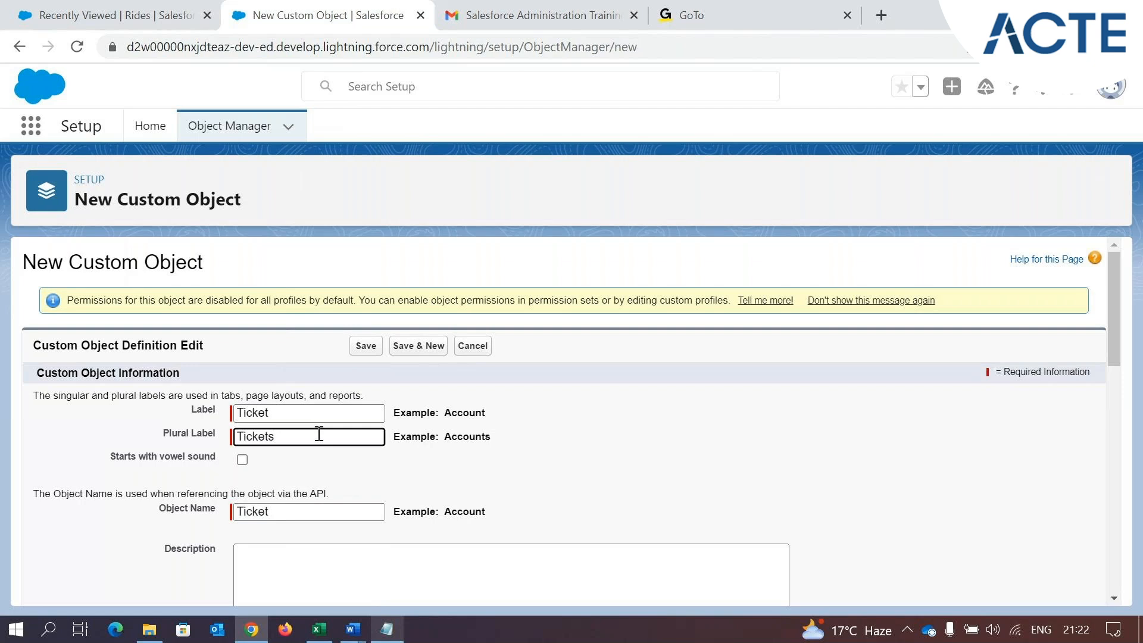
click(557, 442)
Keep Ticket Name as the Ticket object's record name with the Text data type
scroll(381, 449, down, 5)
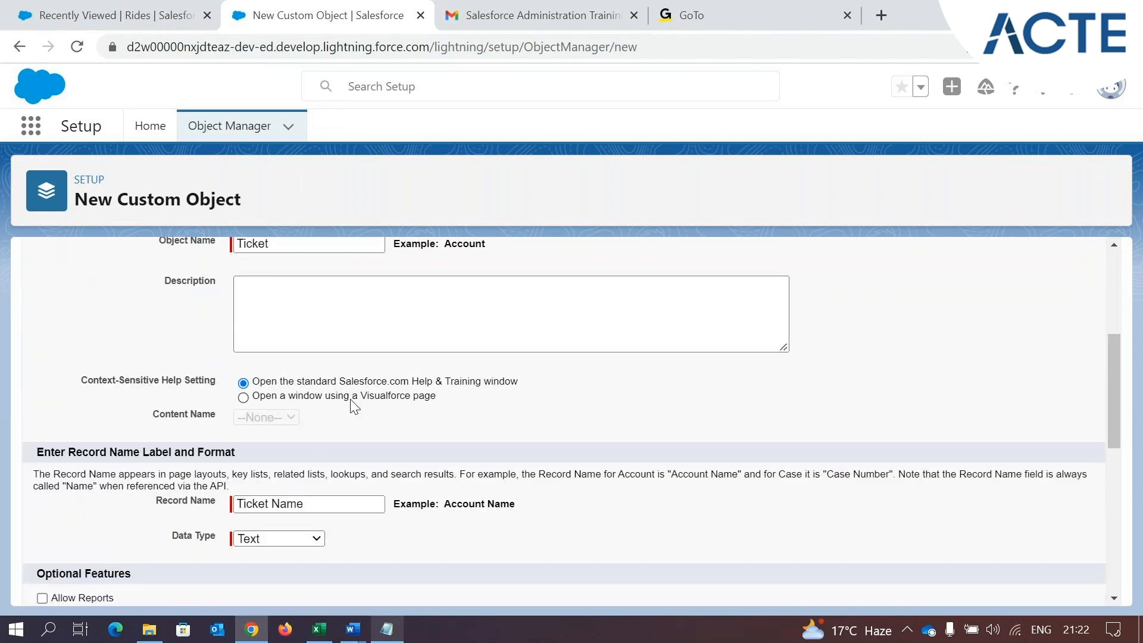
scroll(355, 407, down, 2)
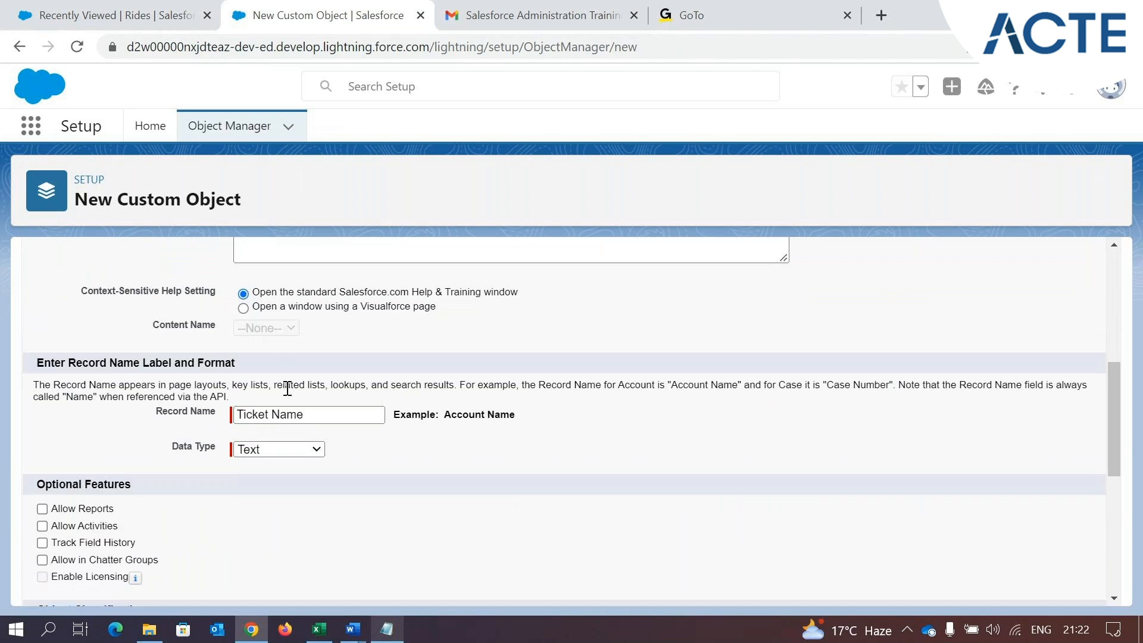
click(286, 454)
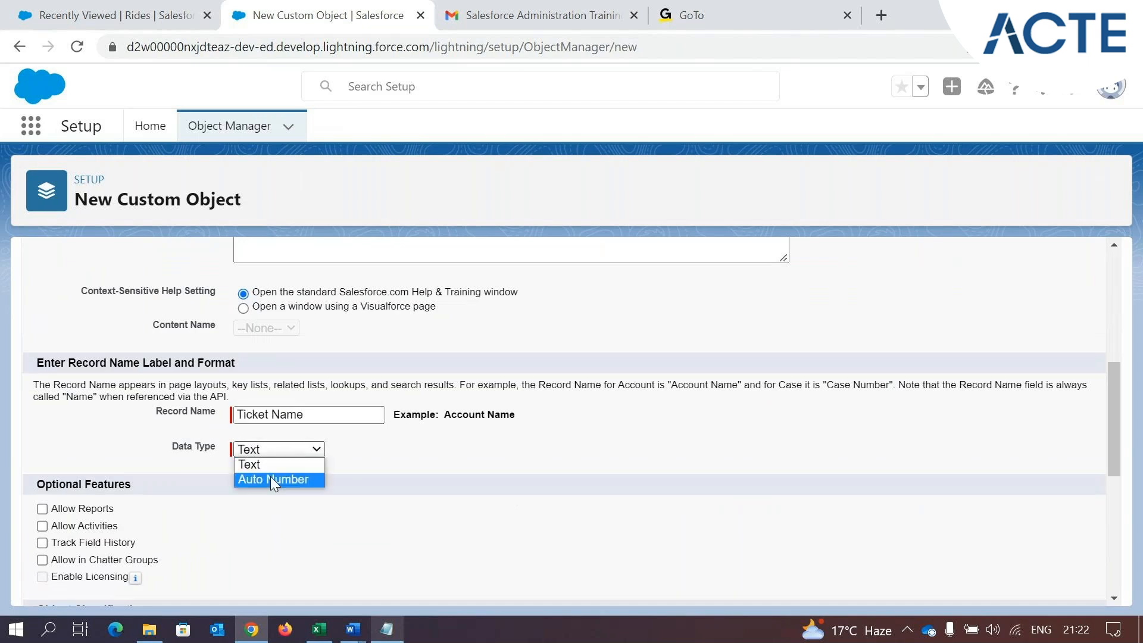
click(345, 474)
scroll(298, 479, down, 1)
scroll(301, 480, down, 3)
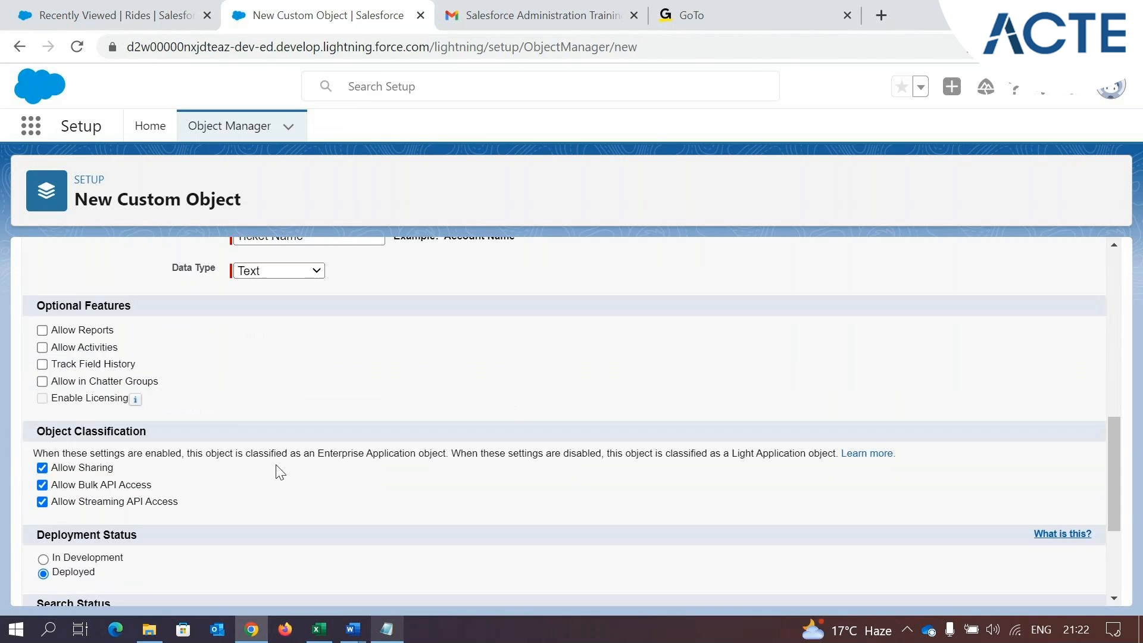
Enable Allow Search, the Notes and Attachments related list and the New Custom Tab Wizard launch for the Ticket object, and save it
scroll(65, 397, down, 2)
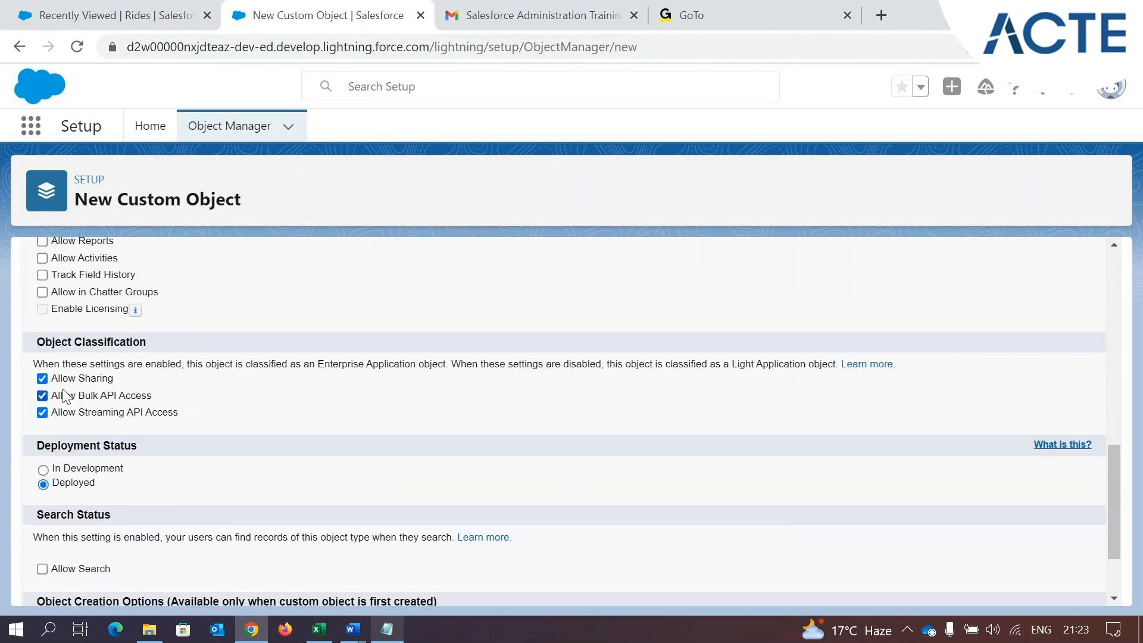
scroll(65, 397, down, 2)
click(42, 479)
click(42, 537)
click(42, 553)
scroll(154, 562, down, 1)
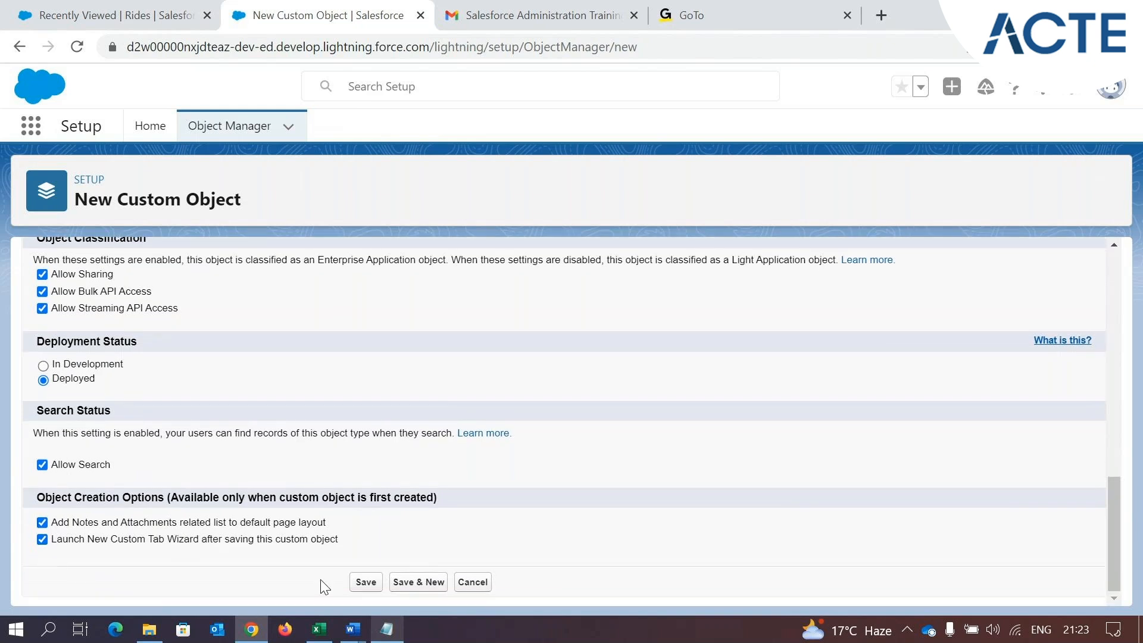
click(366, 582)
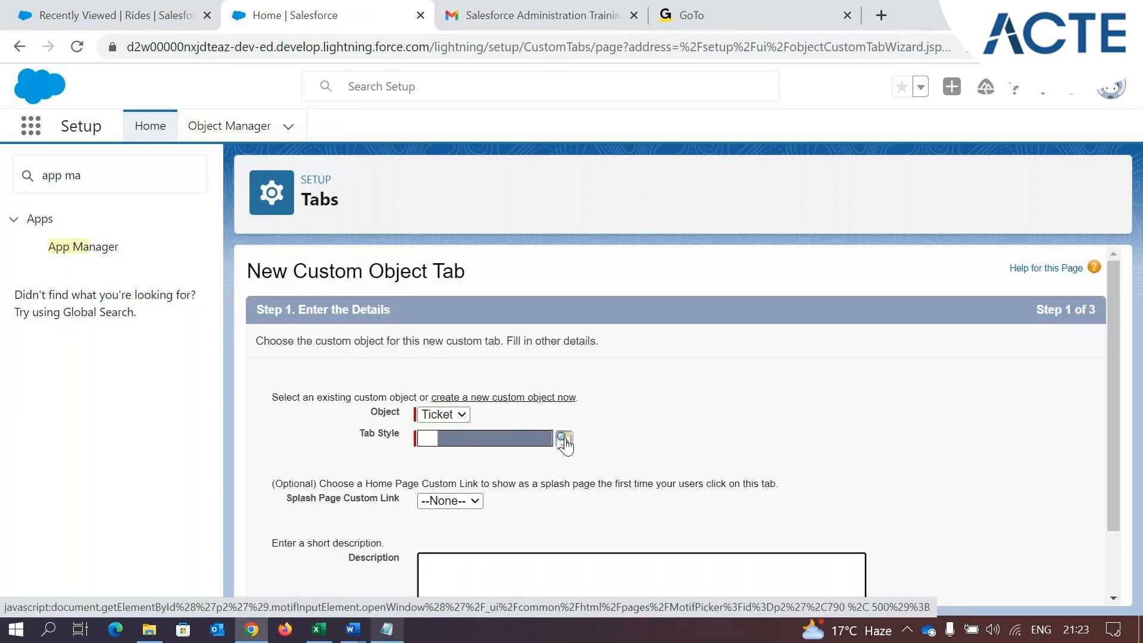
Give the Ticket tab the People tab style and keep its visibility Default On for all profiles
click(569, 444)
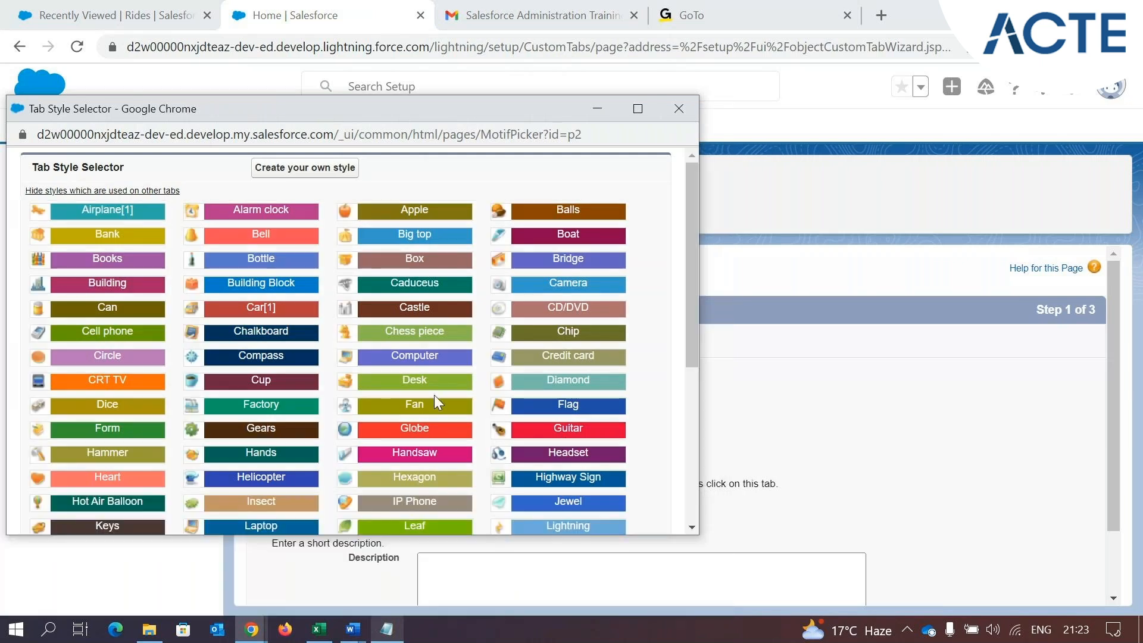
scroll(434, 395, down, 1)
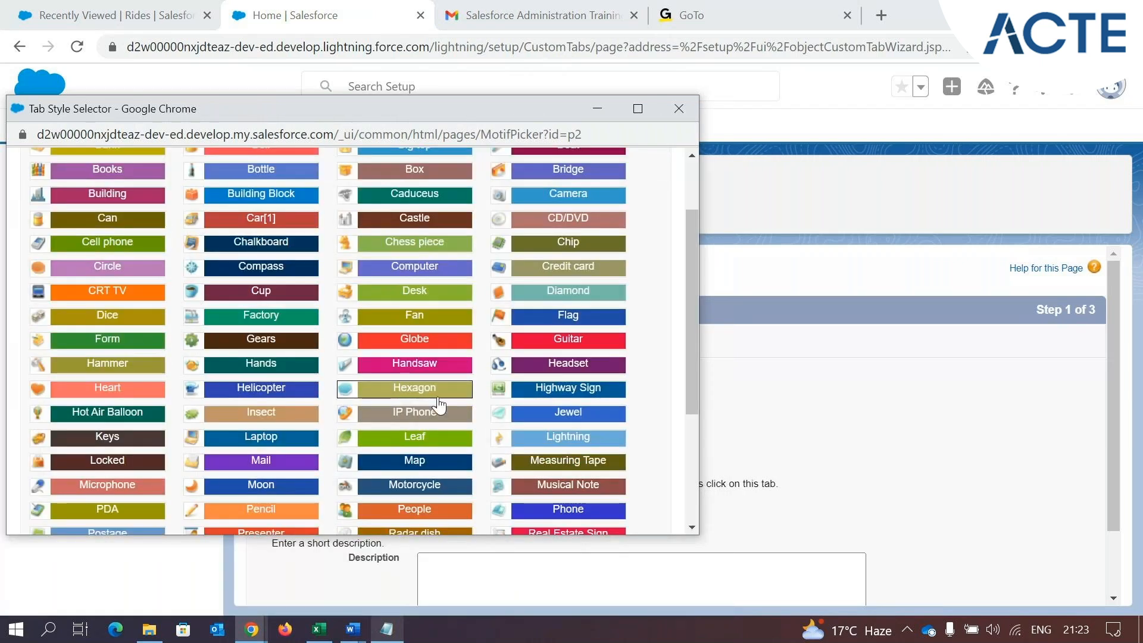
scroll(409, 339, down, 1)
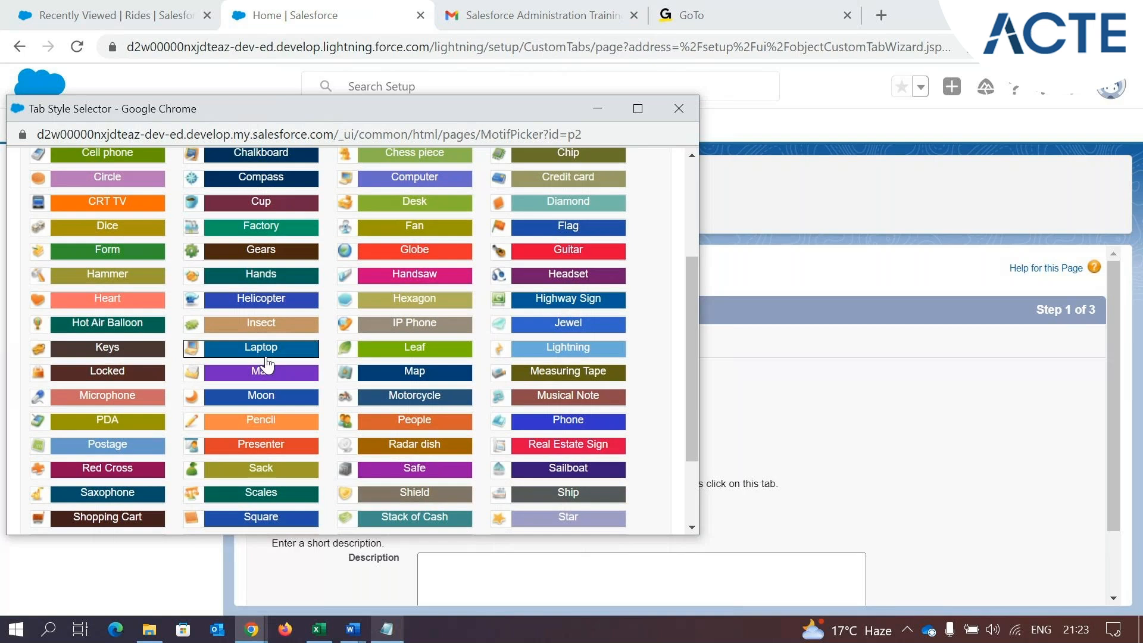
click(414, 419)
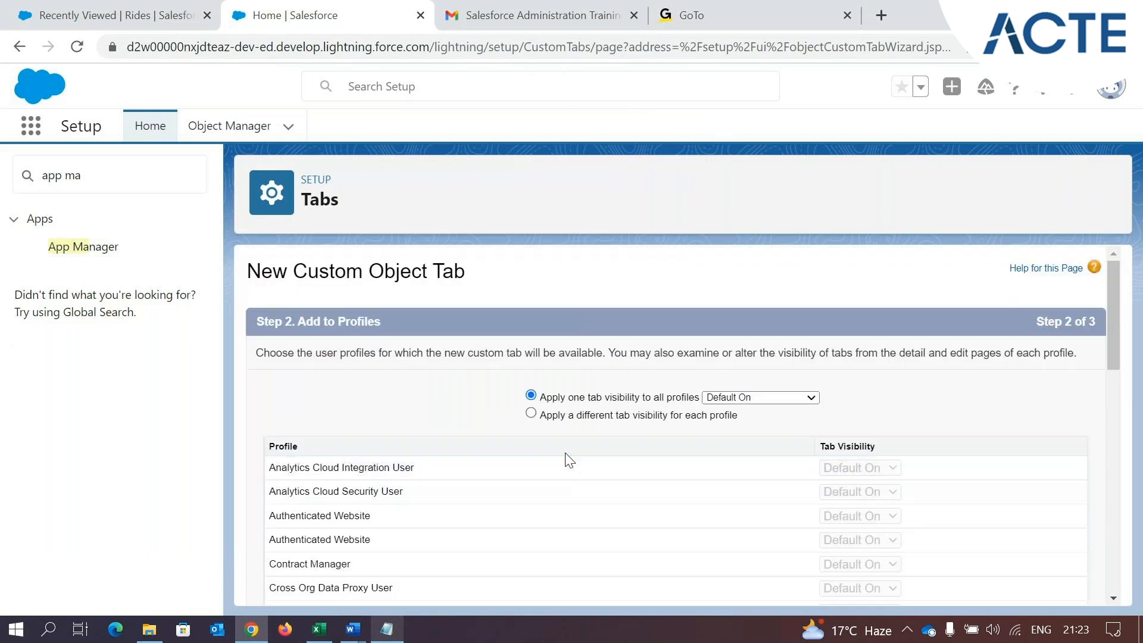
scroll(791, 428, down, 10)
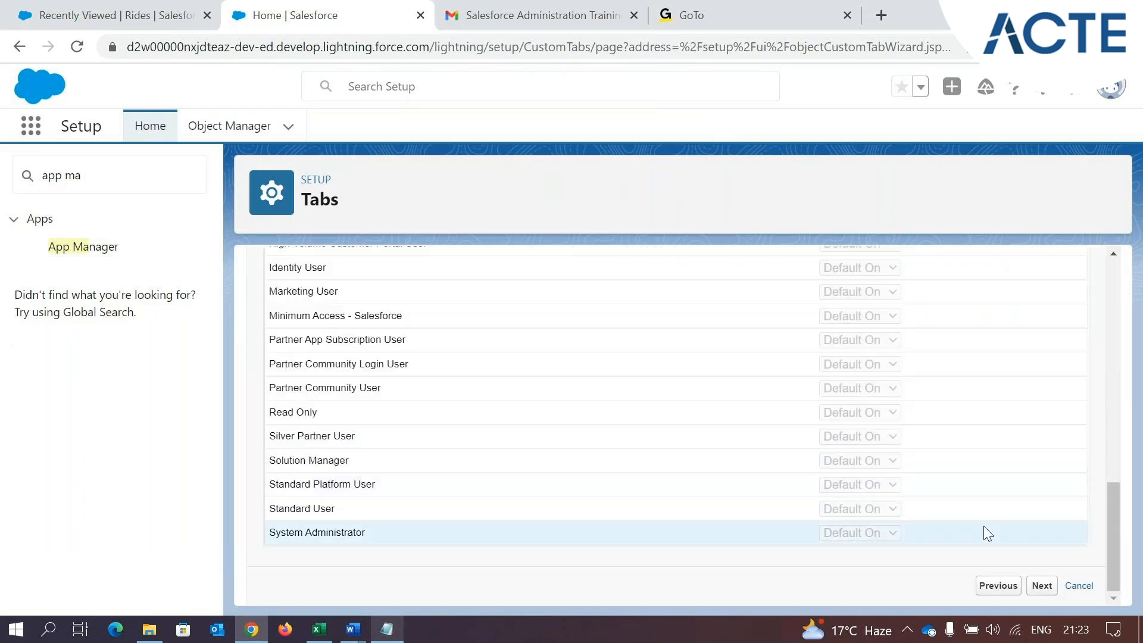
click(1046, 587)
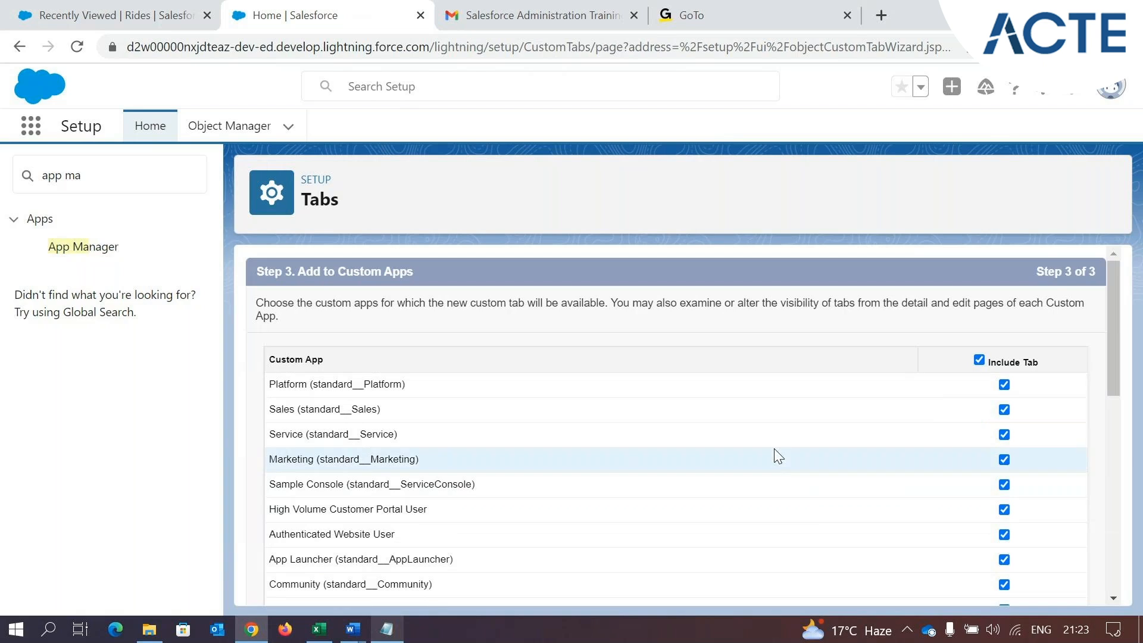
Include the Ticket tab only in the Park Management custom app and save the tab
click(978, 360)
scroll(873, 454, down, 10)
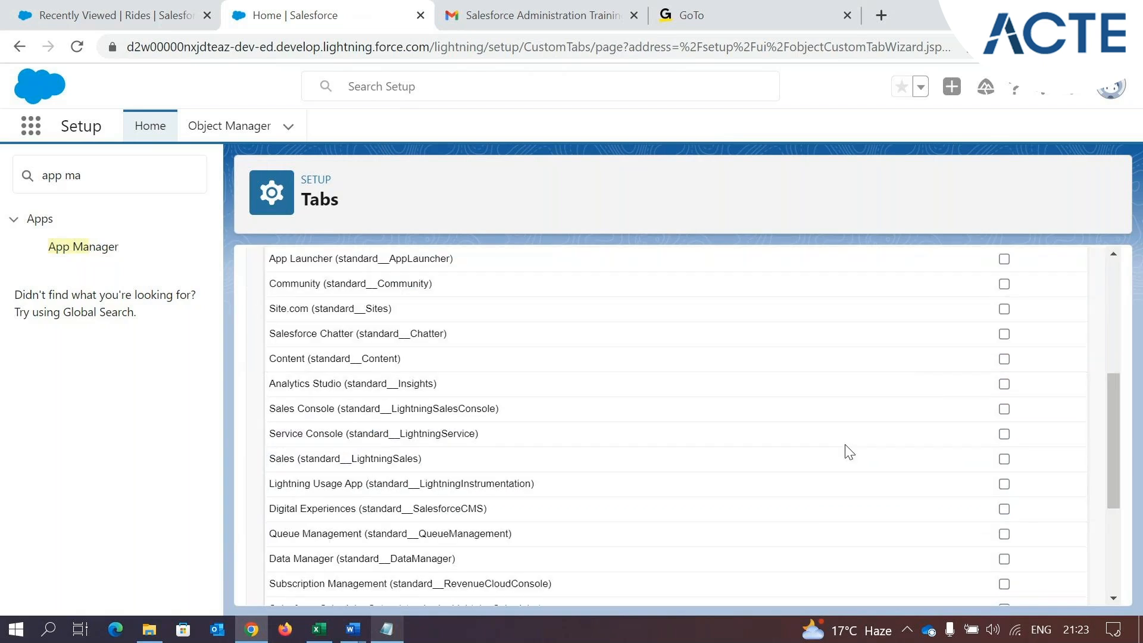
click(1004, 515)
click(1040, 587)
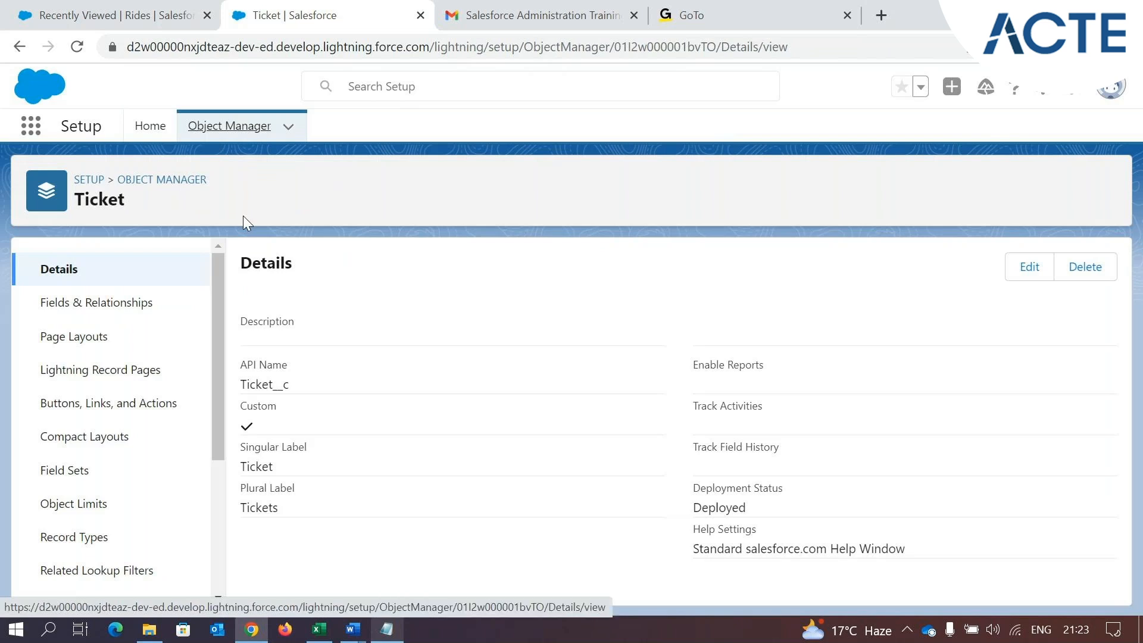
Reload the Park Management app and display its Tickets list
click(61, 13)
click(77, 47)
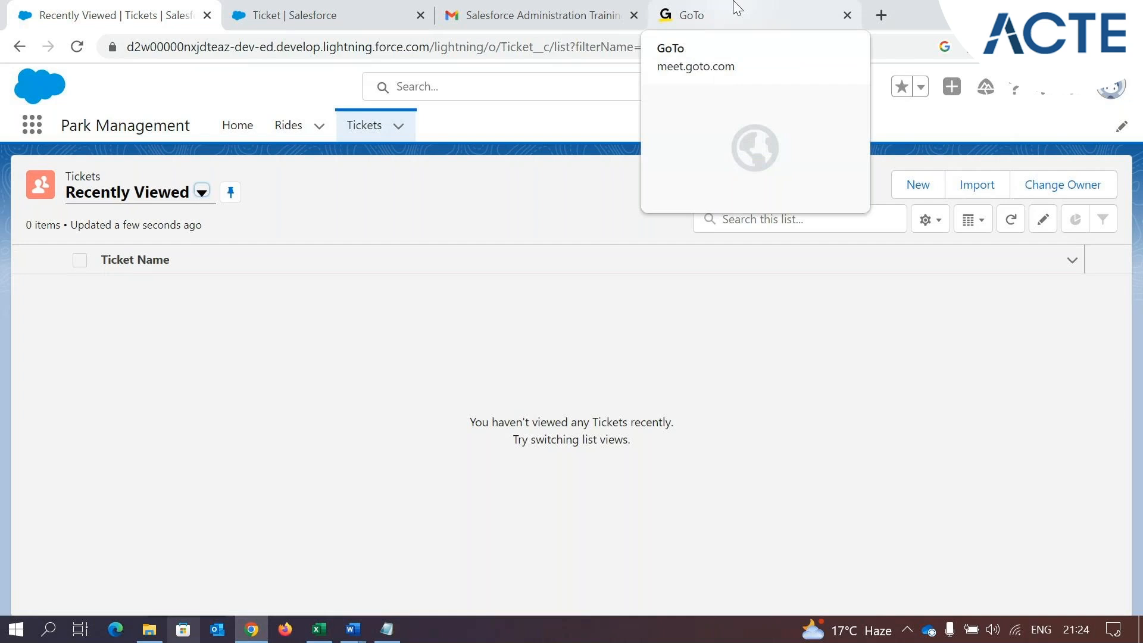
Switch to the Book1 workbook in Excel and examine the Test Object Name column and the columns beside it
click(328, 631)
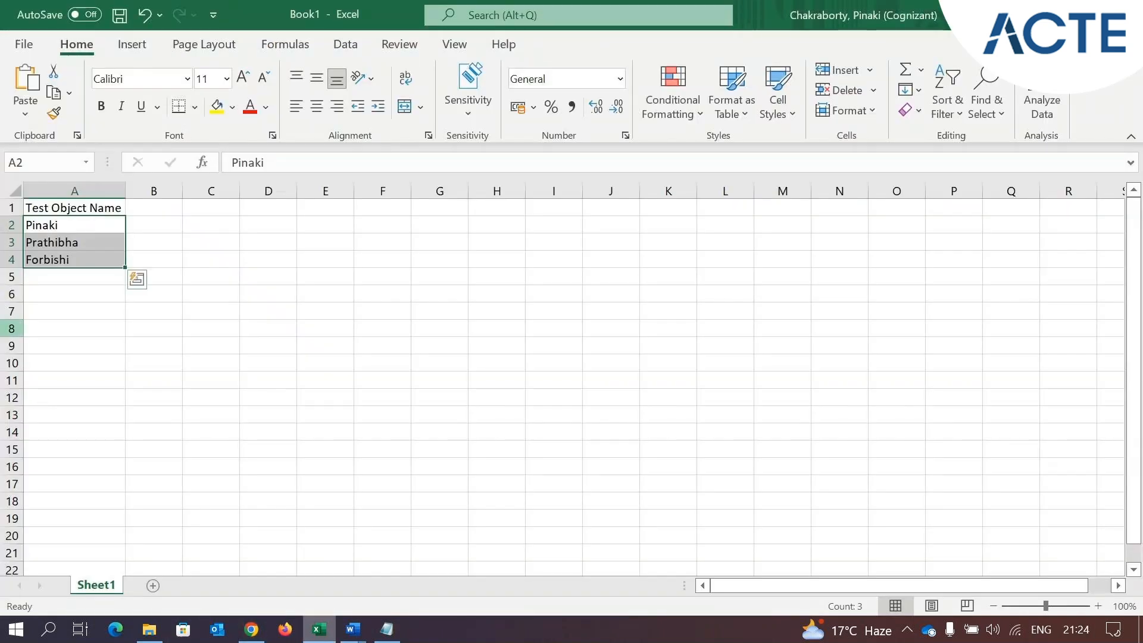
click(65, 328)
click(75, 206)
click(74, 190)
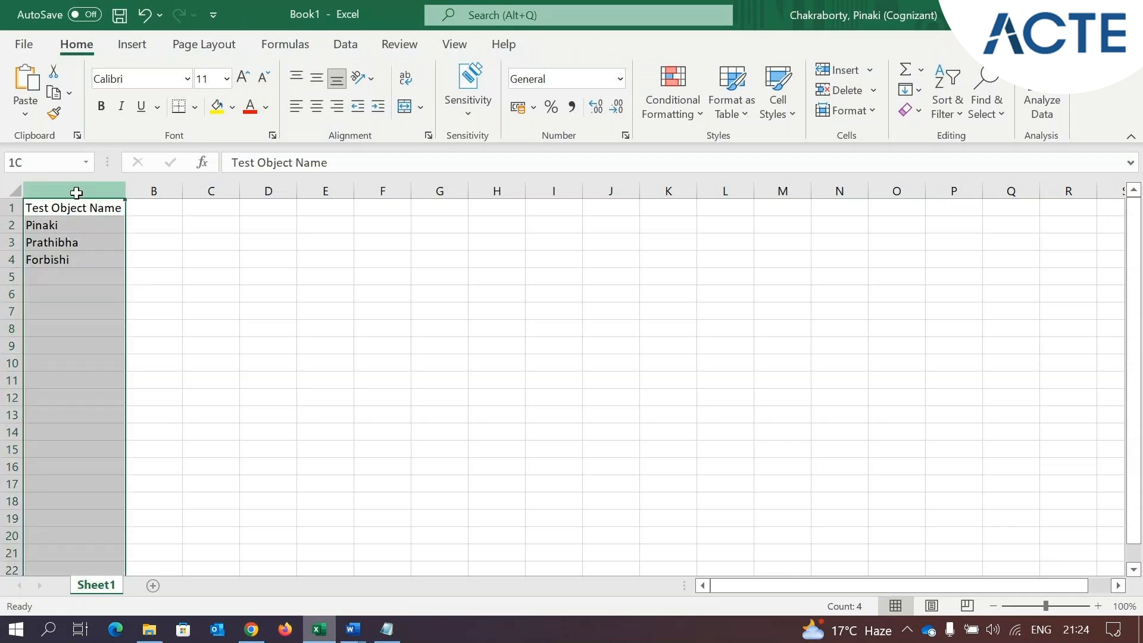
click(229, 206)
key(Right)
key(Right)
key(Right)
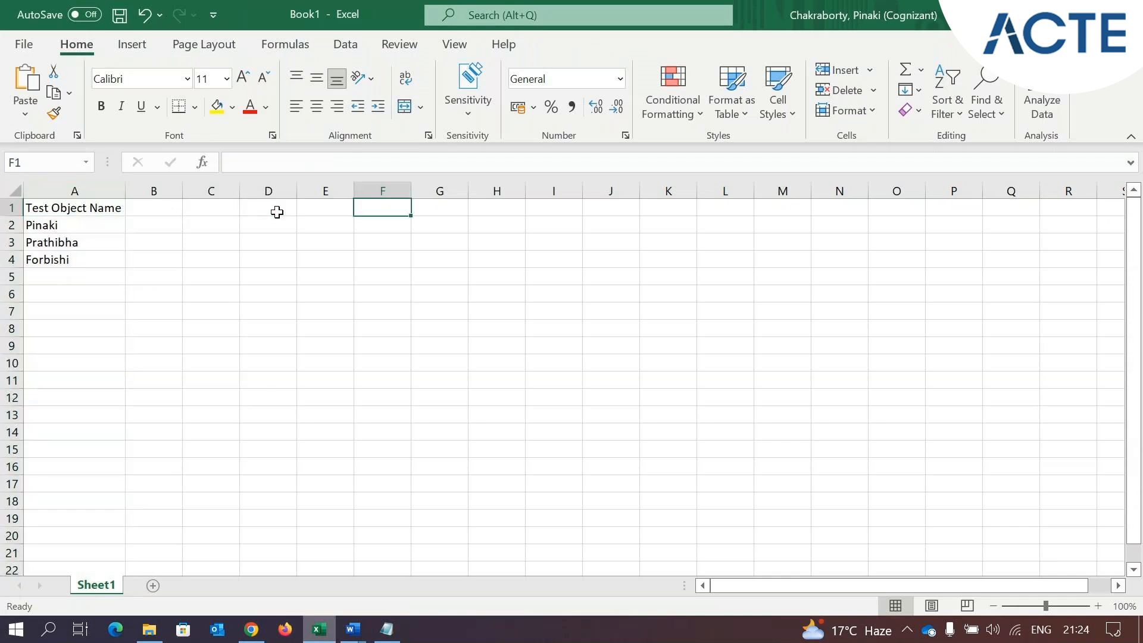
click(169, 191)
click(212, 207)
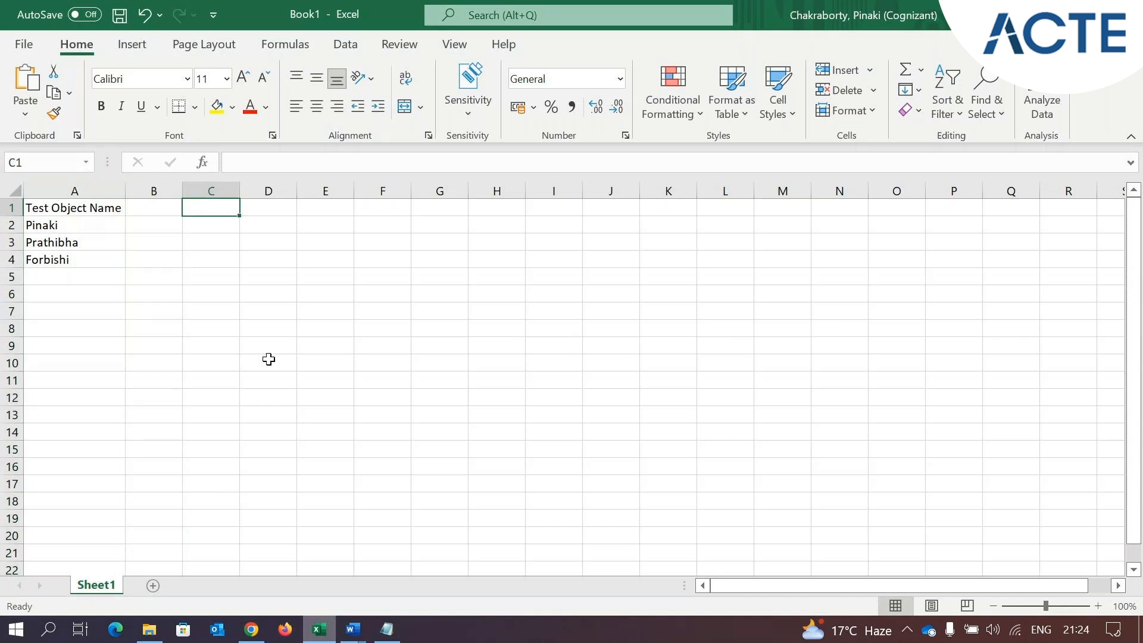
click(152, 206)
click(191, 208)
click(167, 208)
click(209, 211)
Switch back to the Park Management app in Chrome, examine the fields of the new Ride record form, and cancel it
click(251, 629)
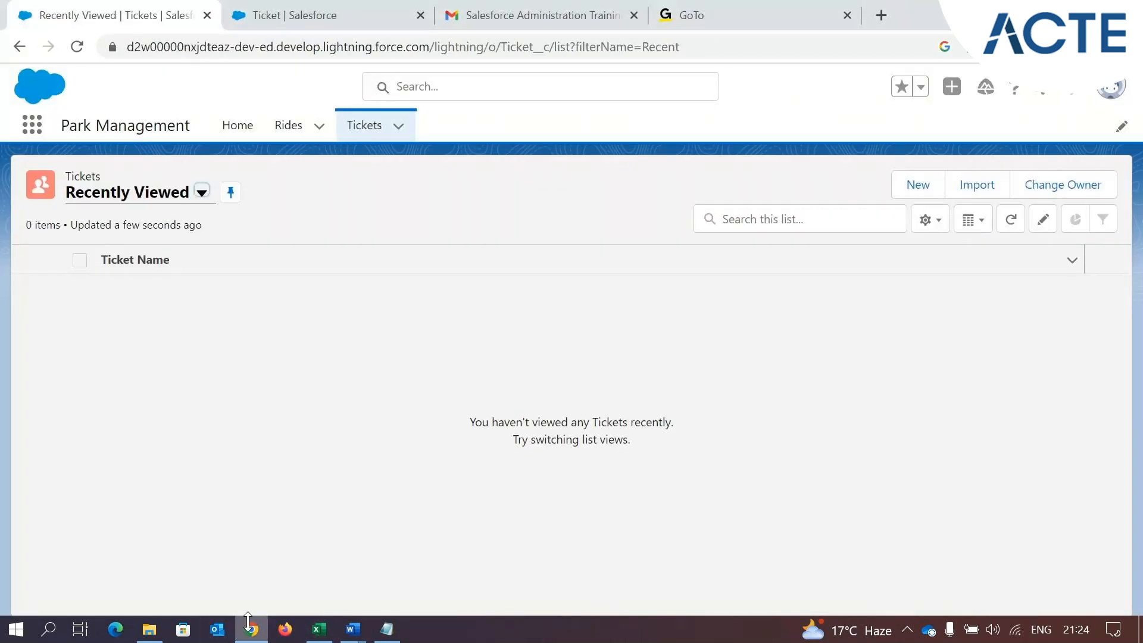
click(290, 126)
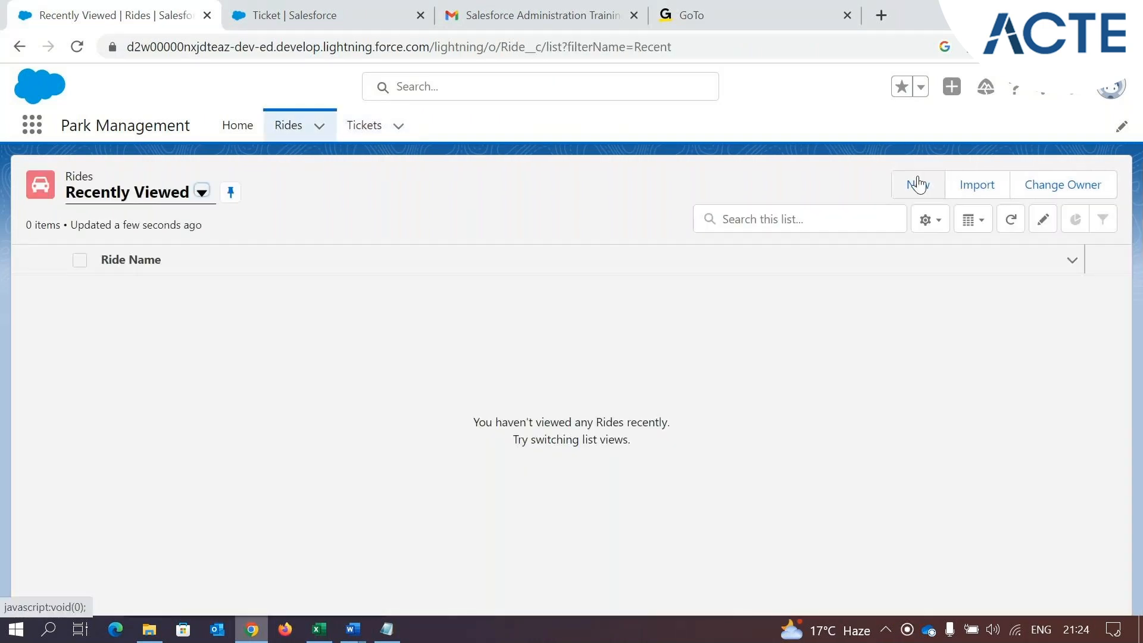
click(915, 187)
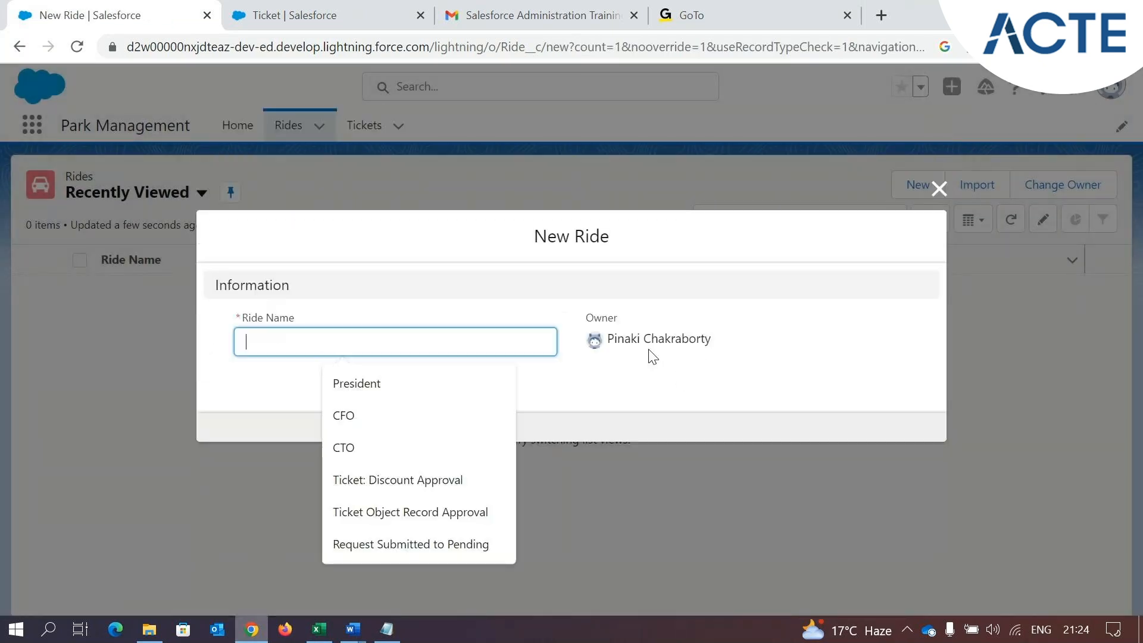
click(266, 377)
click(293, 331)
click(261, 390)
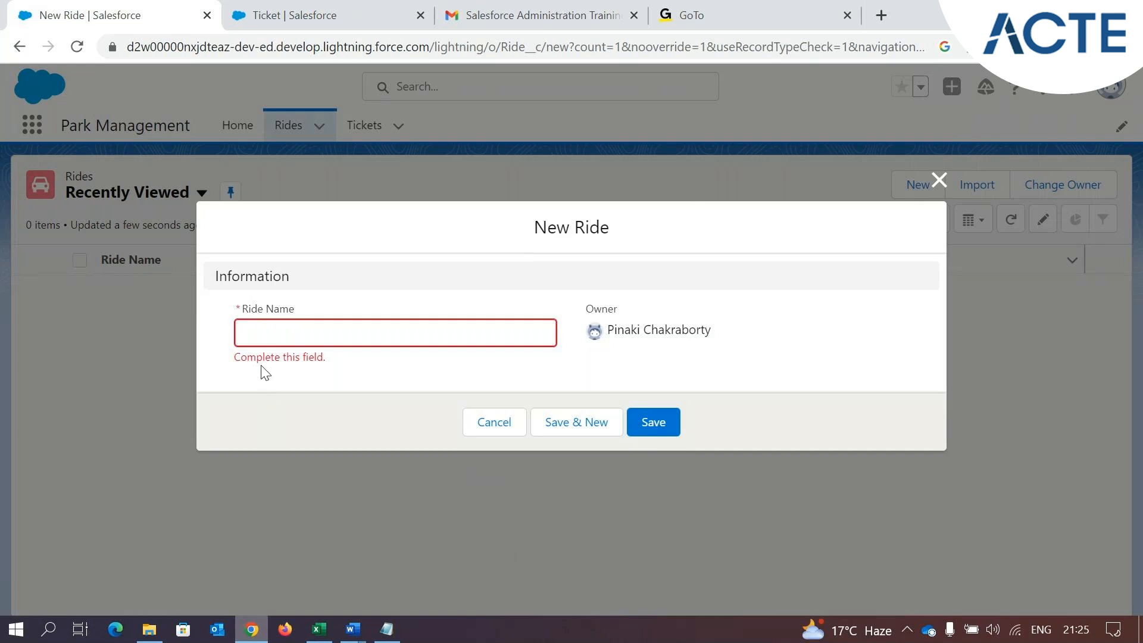
click(515, 424)
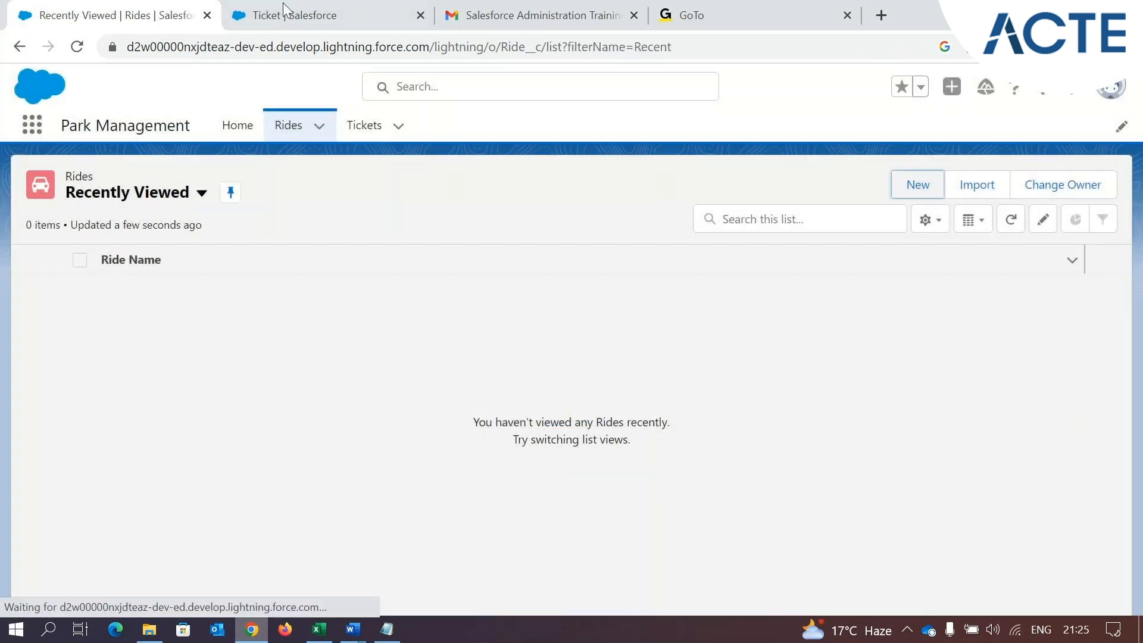
Search the Object Manager for "ride" and open the Ride custom object's details
click(283, 11)
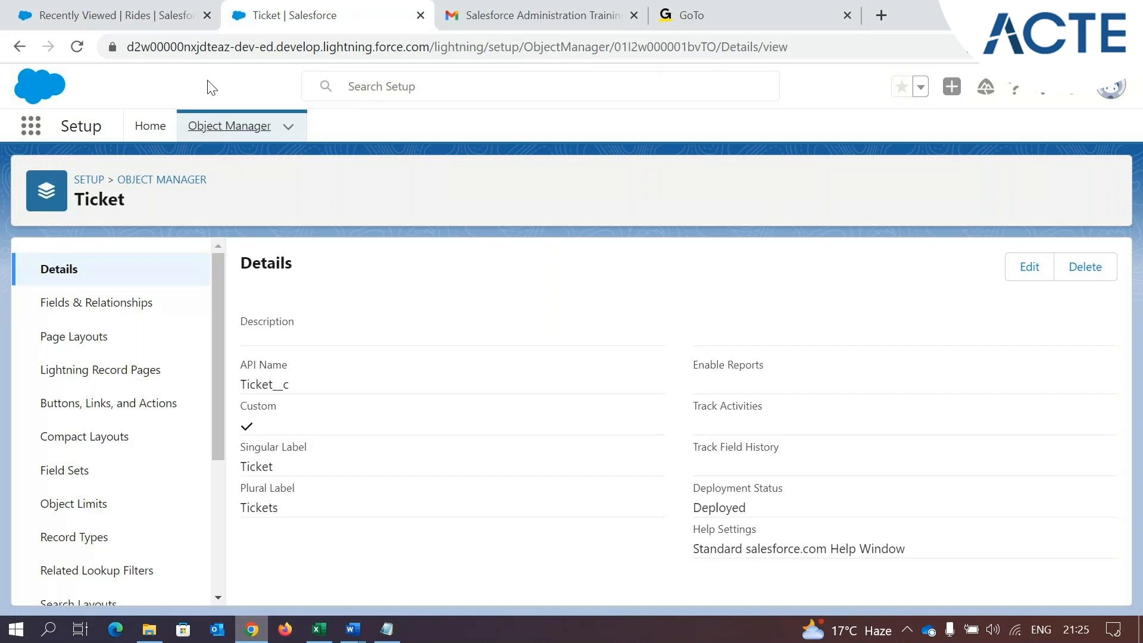
click(248, 133)
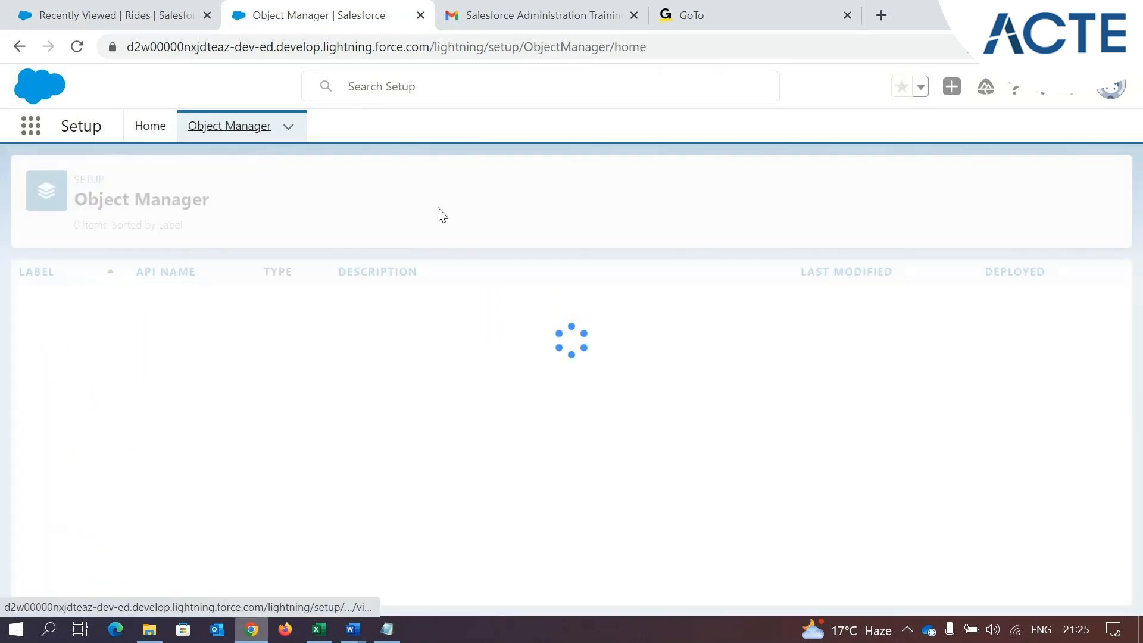
click(774, 186)
text(ride)
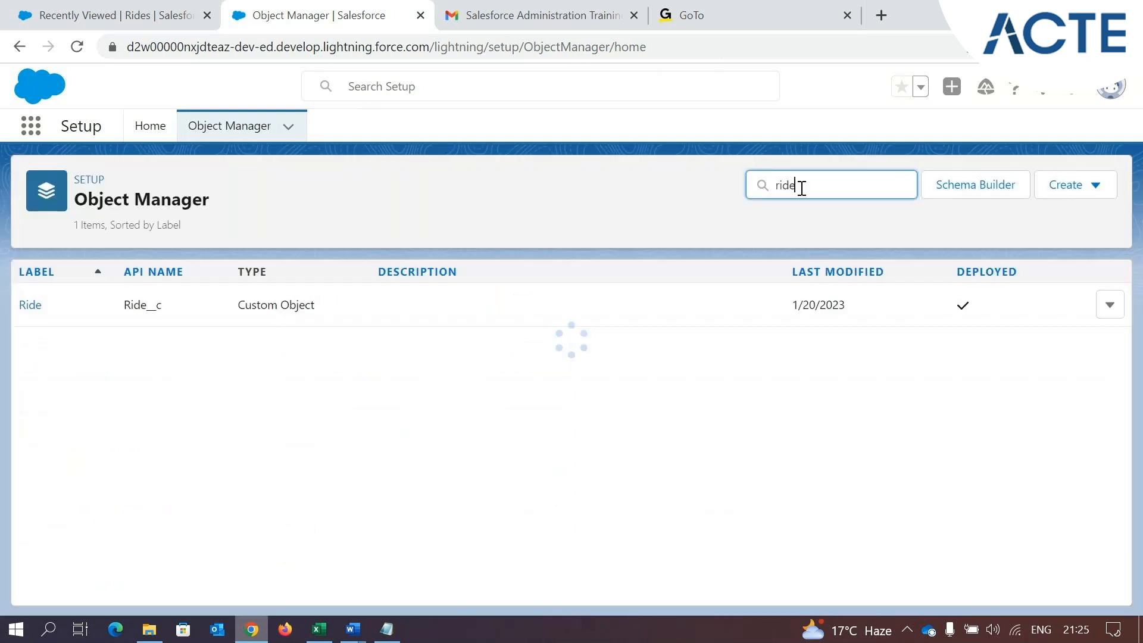
click(30, 304)
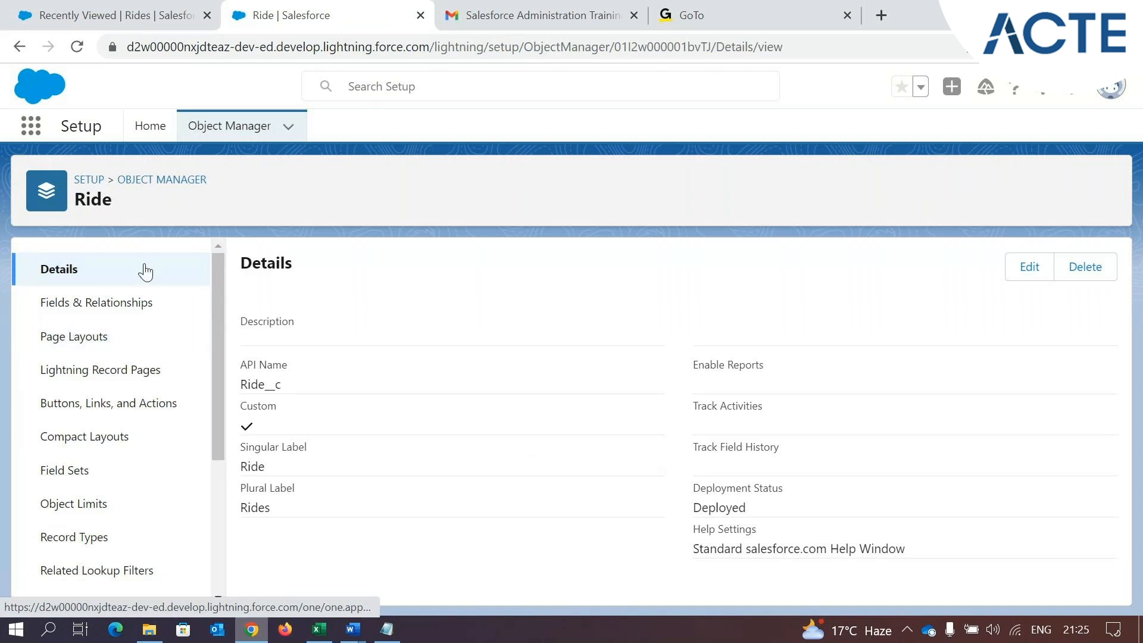
Compare the Rides list in the Park Management app with the columns of the Book1 workbook in Excel
click(119, 8)
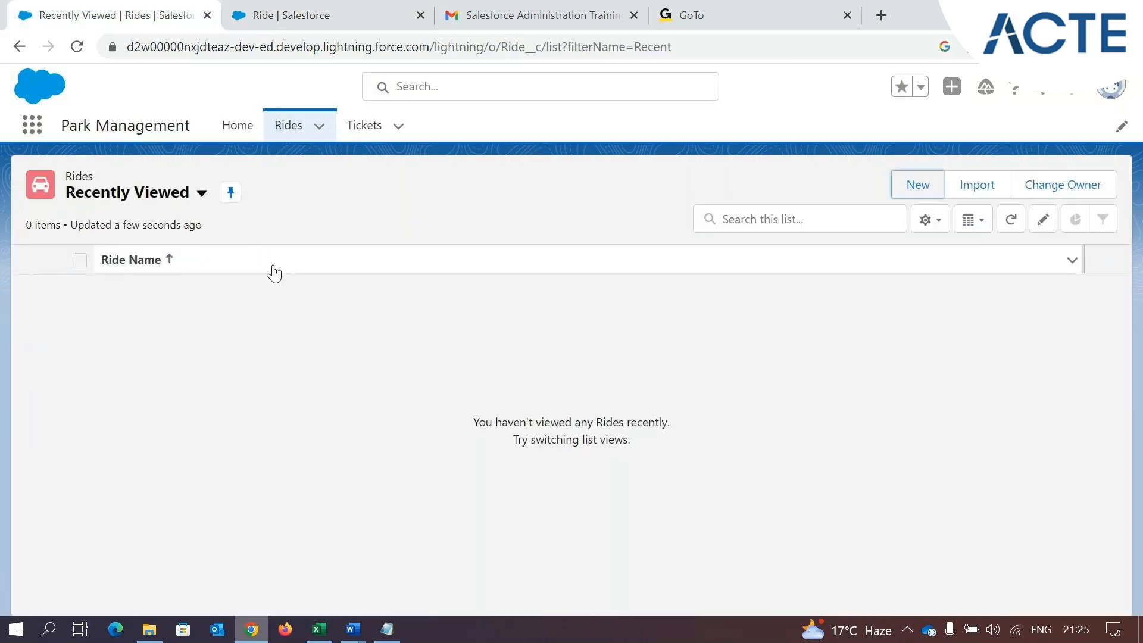
click(326, 633)
click(132, 204)
click(153, 191)
drag(208, 190, 438, 186)
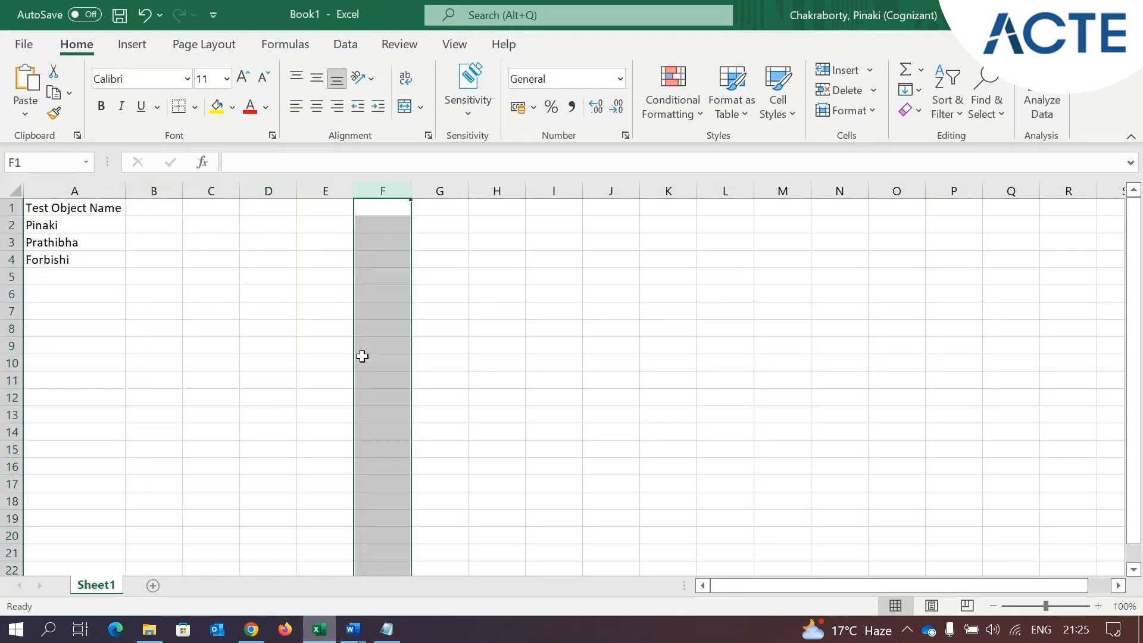
Return to the Ride object's setup in Chrome and display its Fields & Relationships
click(251, 629)
click(269, 18)
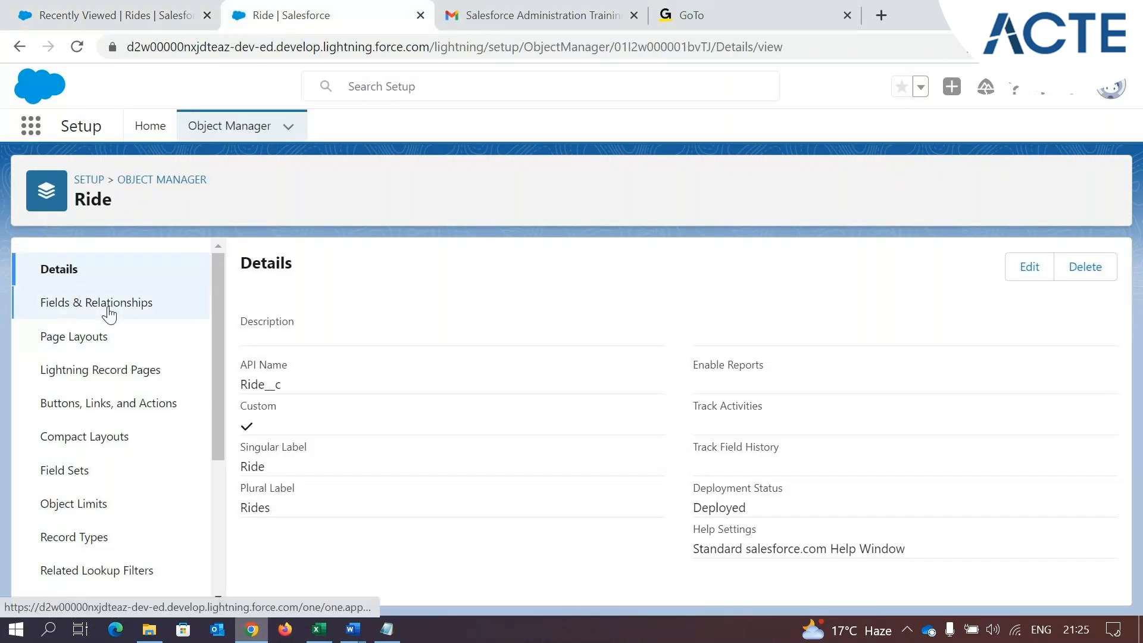
click(81, 304)
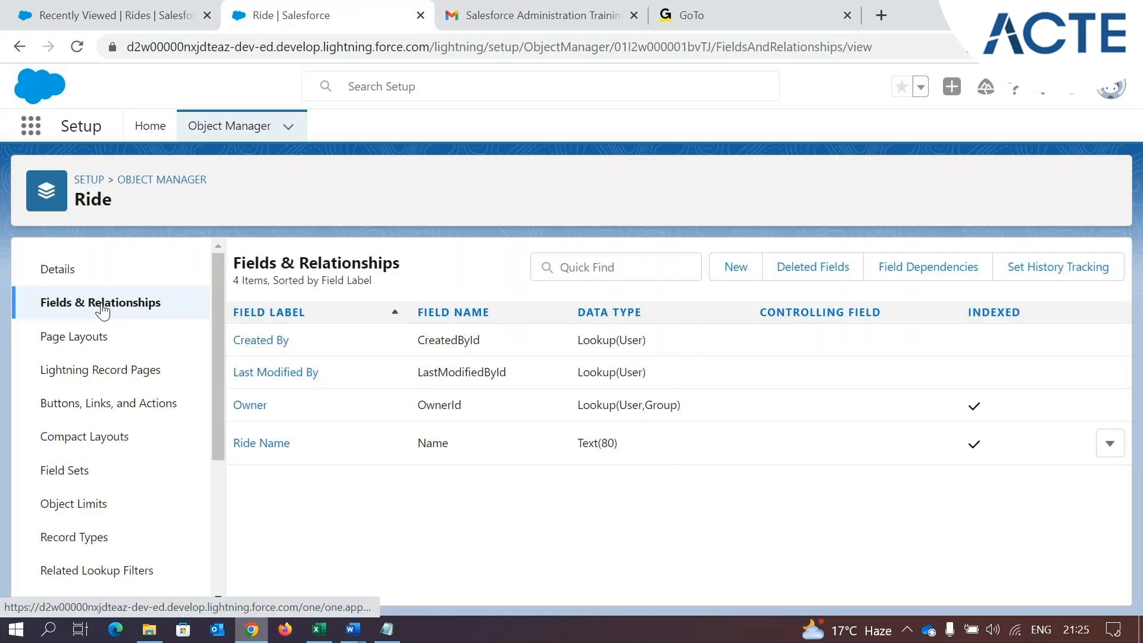
Switch to the requirements e-mail in Gmail and examine which fields the Ride object should contain
click(467, 7)
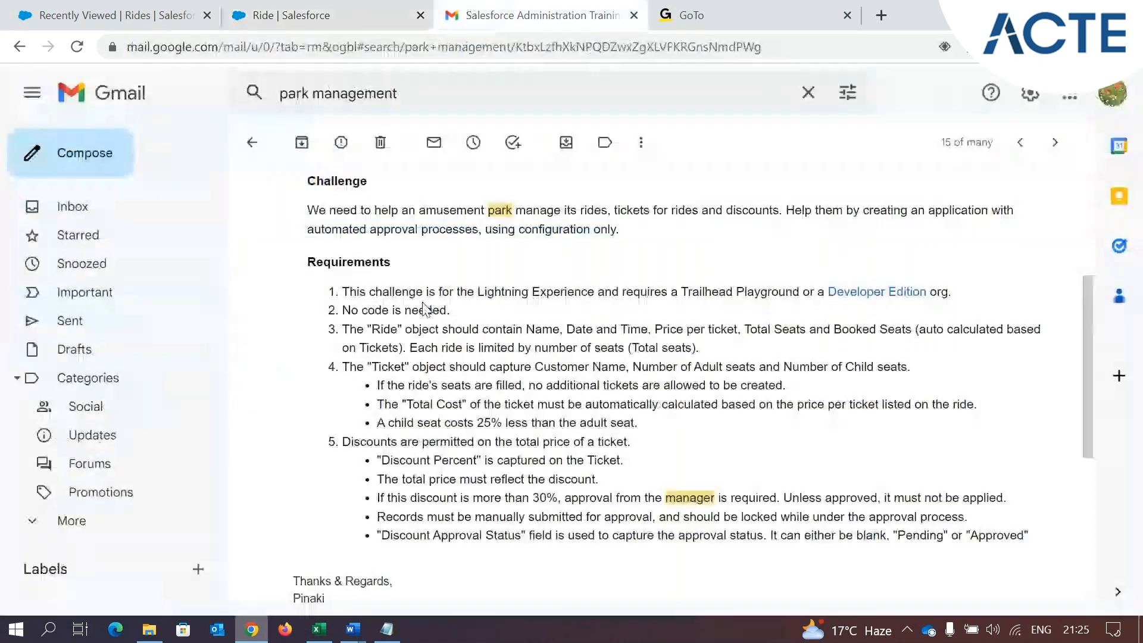
drag(343, 329, 906, 325)
click(444, 339)
click(514, 330)
click(750, 325)
click(906, 326)
drag(342, 329, 647, 326)
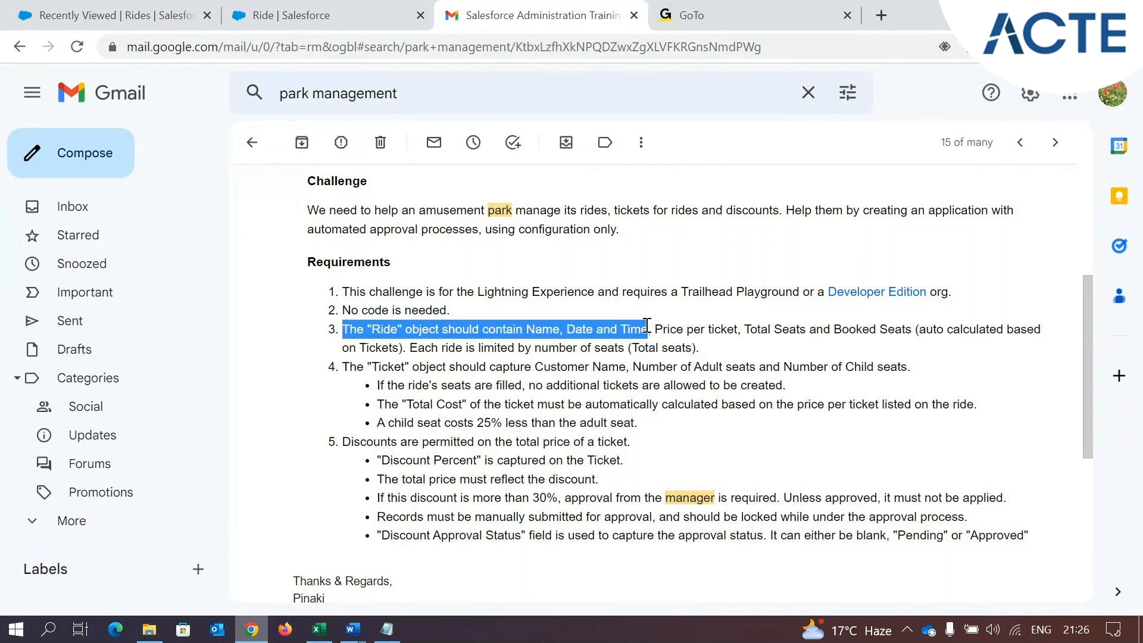
Return from the requirements e-mail to the Ride object's setup and start a new custom field
click(647, 326)
drag(524, 329, 548, 329)
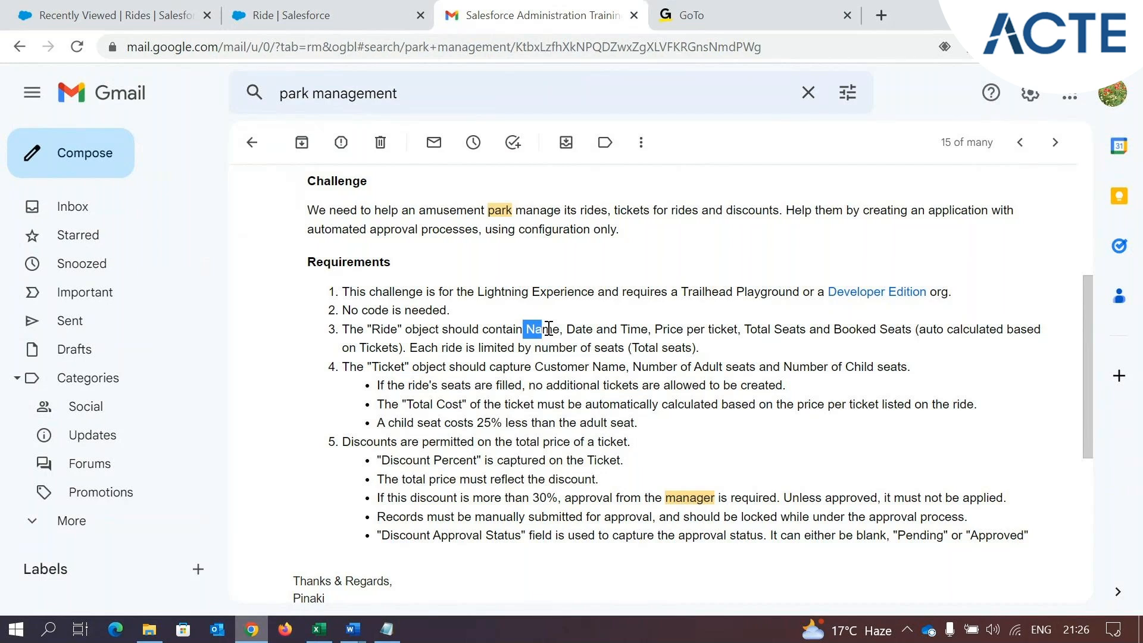
click(316, 18)
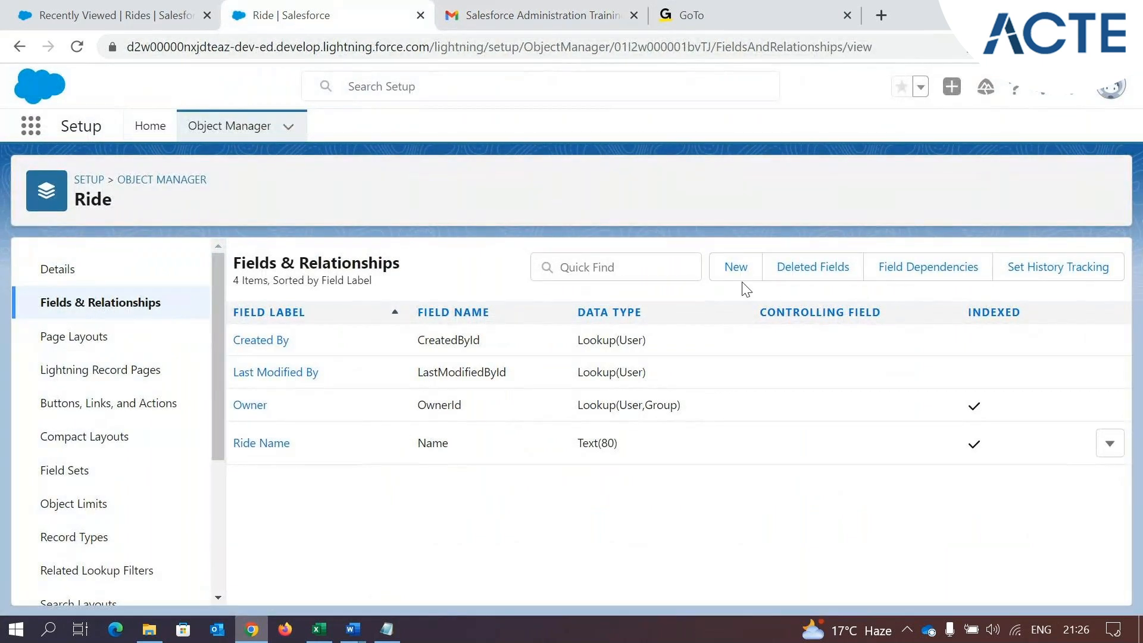
click(734, 267)
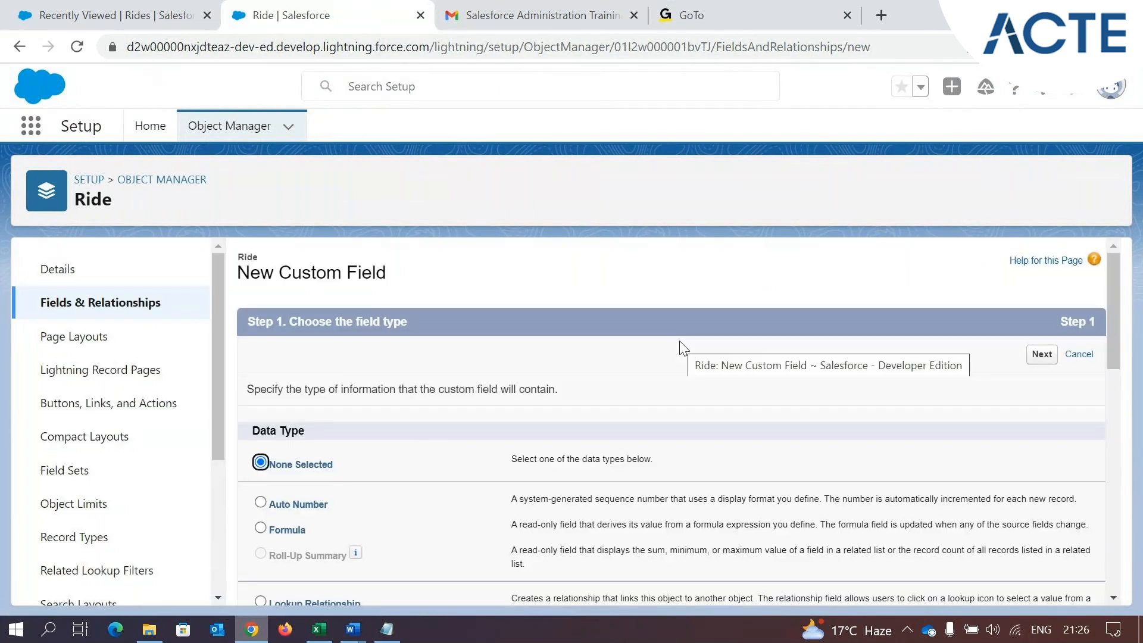
Examine the field types offered for the new Ride custom field
scroll(478, 396, down, 3)
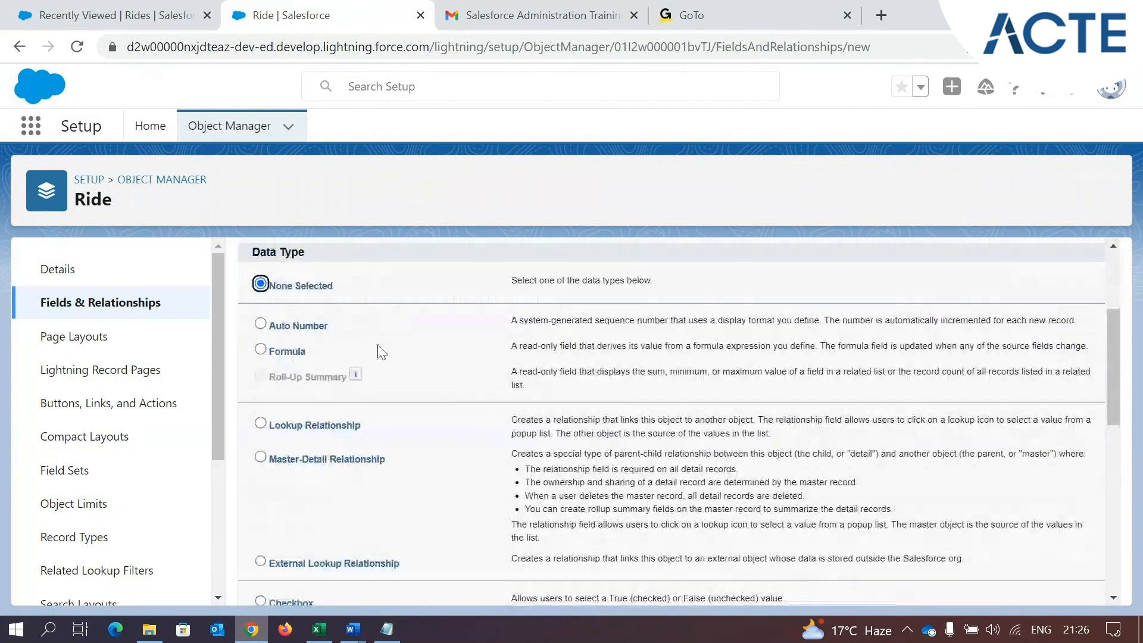
scroll(381, 357, down, 7)
scroll(402, 477, up, 8)
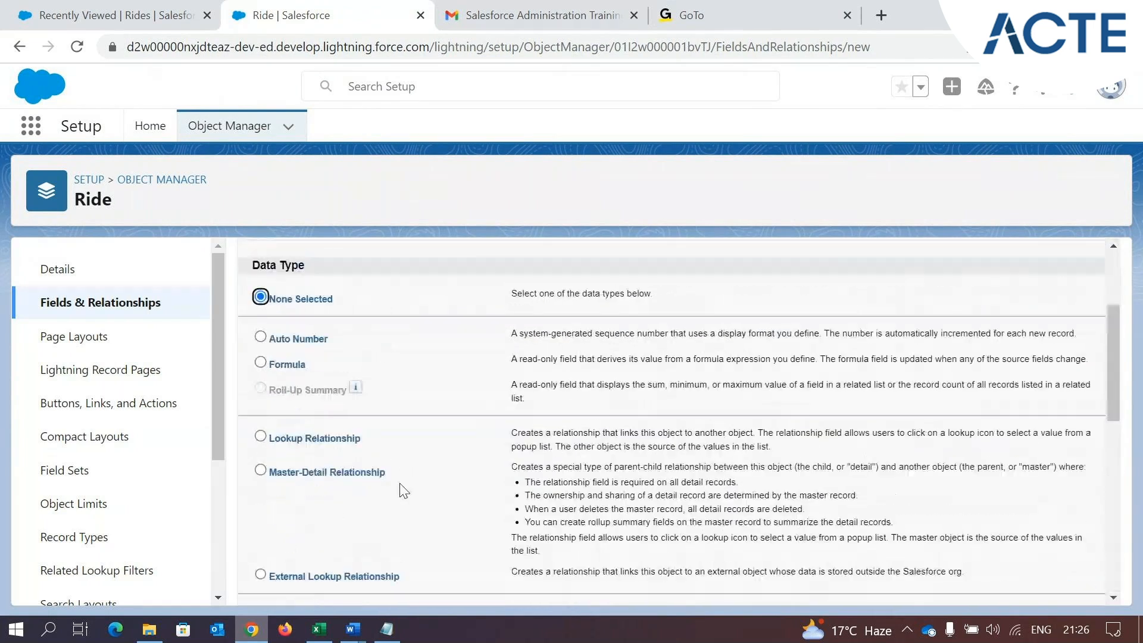
scroll(403, 490, up, 3)
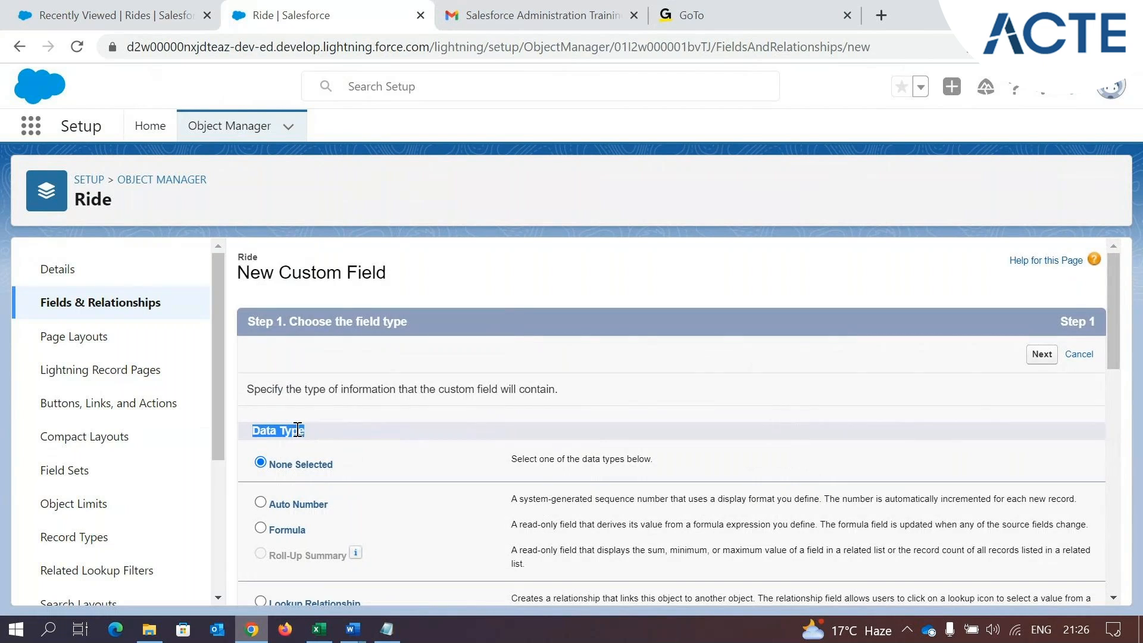
drag(356, 321, 454, 331)
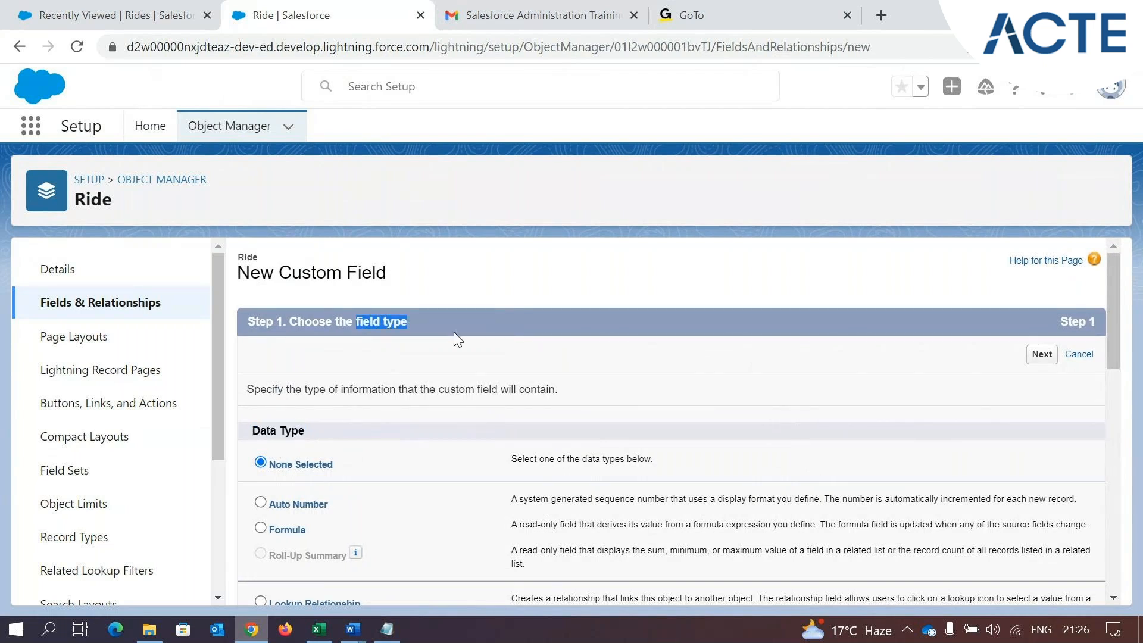
drag(304, 433, 260, 433)
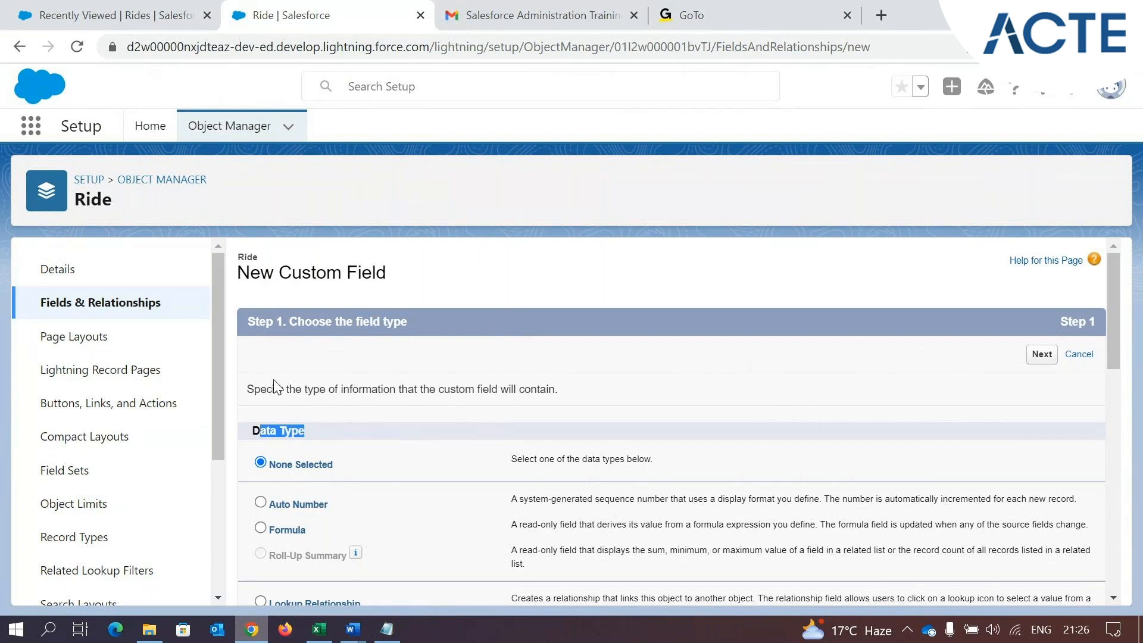
Switch to Excel, review columns B, C and D of the Book1 workbook as field examples, and return to Chrome
click(319, 629)
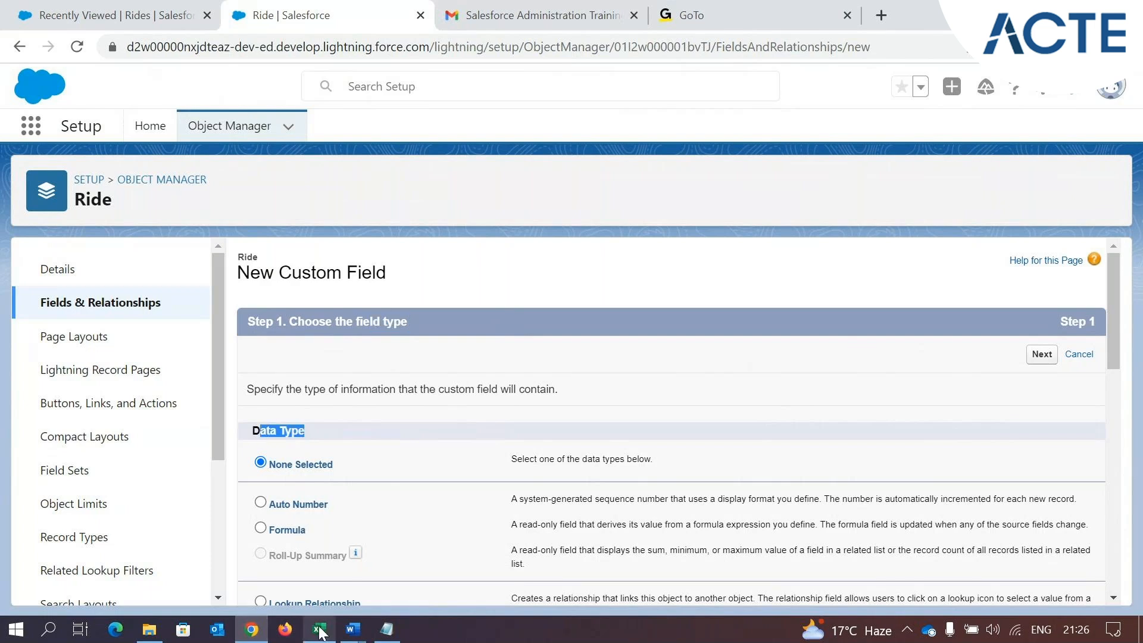
click(144, 189)
click(198, 186)
click(259, 186)
click(147, 185)
click(258, 186)
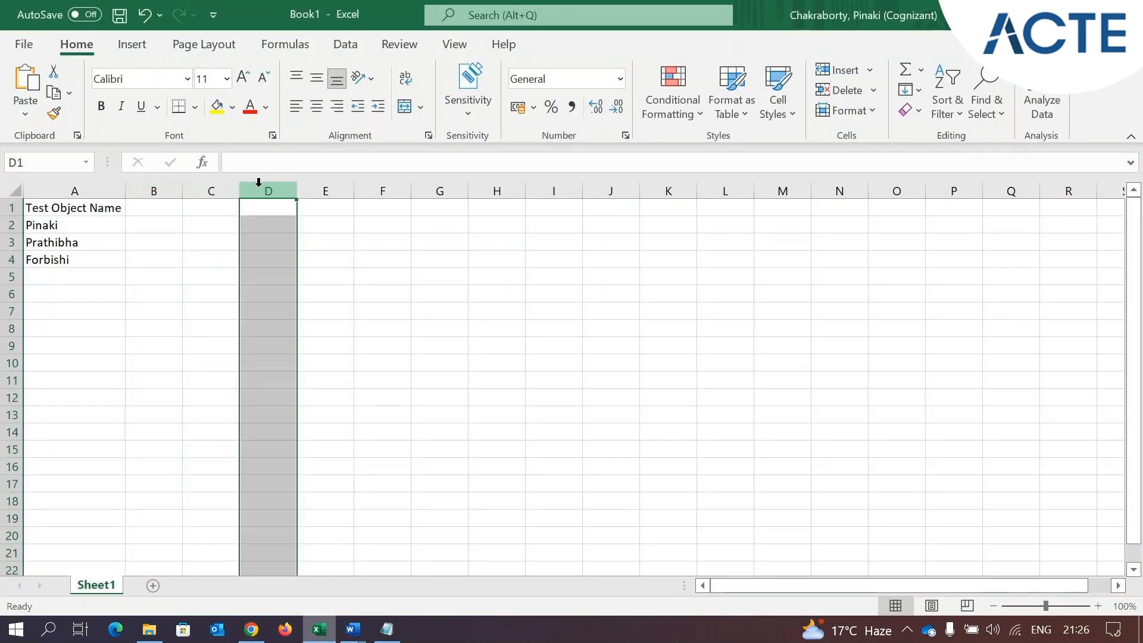
click(159, 186)
click(220, 189)
click(251, 629)
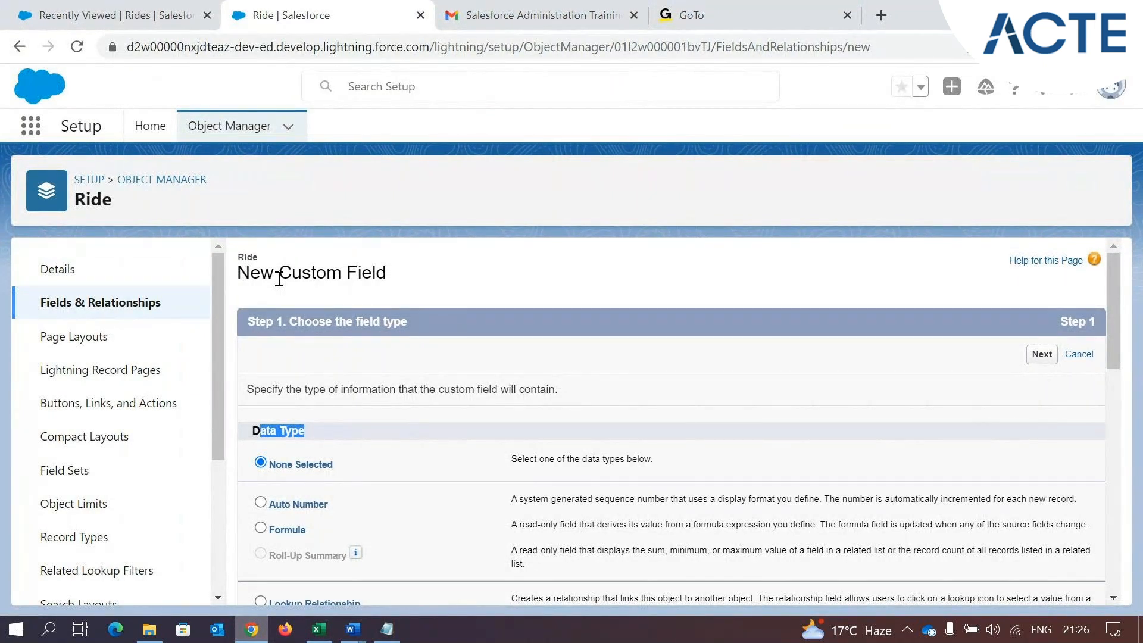
Check the Name field requirement for the Ride object in the Gmail message and return to the new custom field
click(454, 8)
drag(526, 329, 560, 326)
click(537, 328)
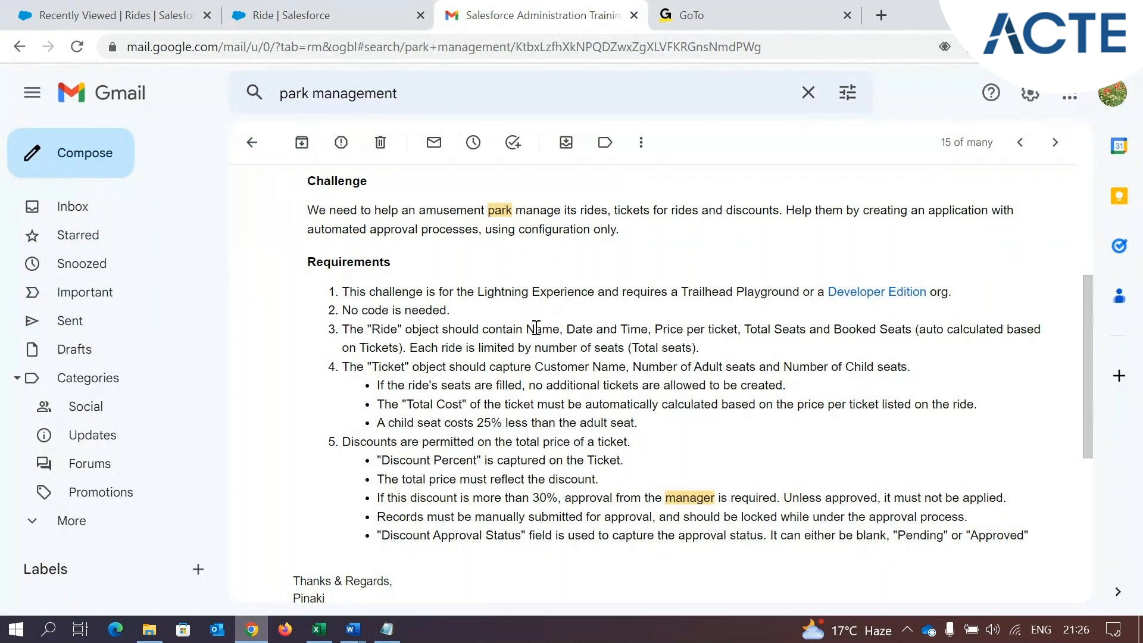
click(250, 8)
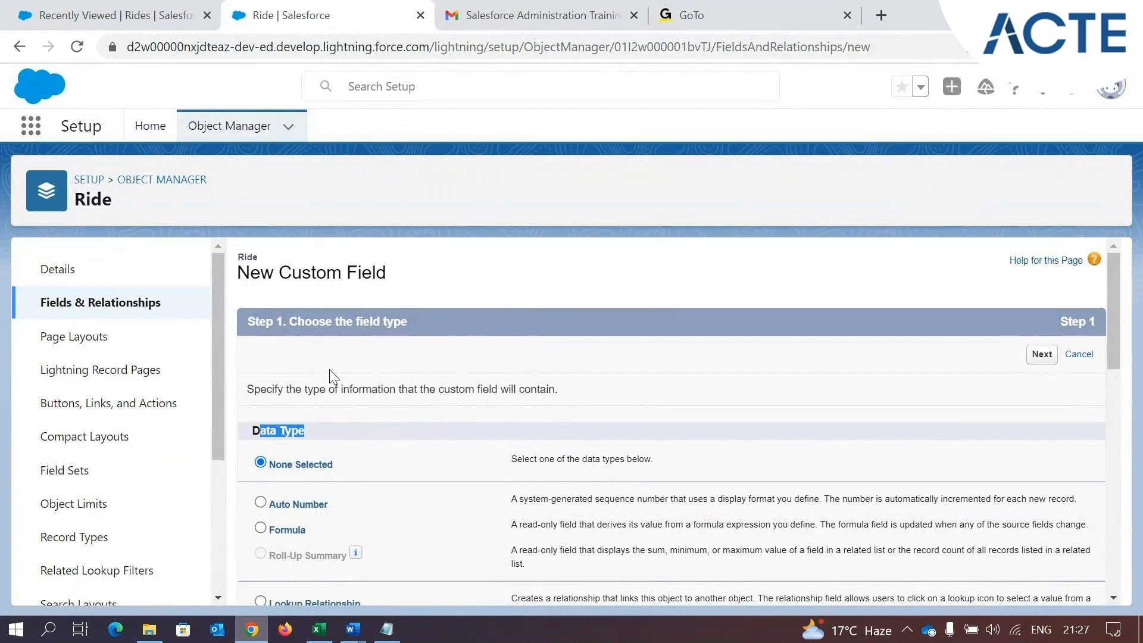
Choose Text as the new field's data type and examine its description at 110% page zoom
scroll(333, 377, down, 10)
scroll(324, 391, down, 1)
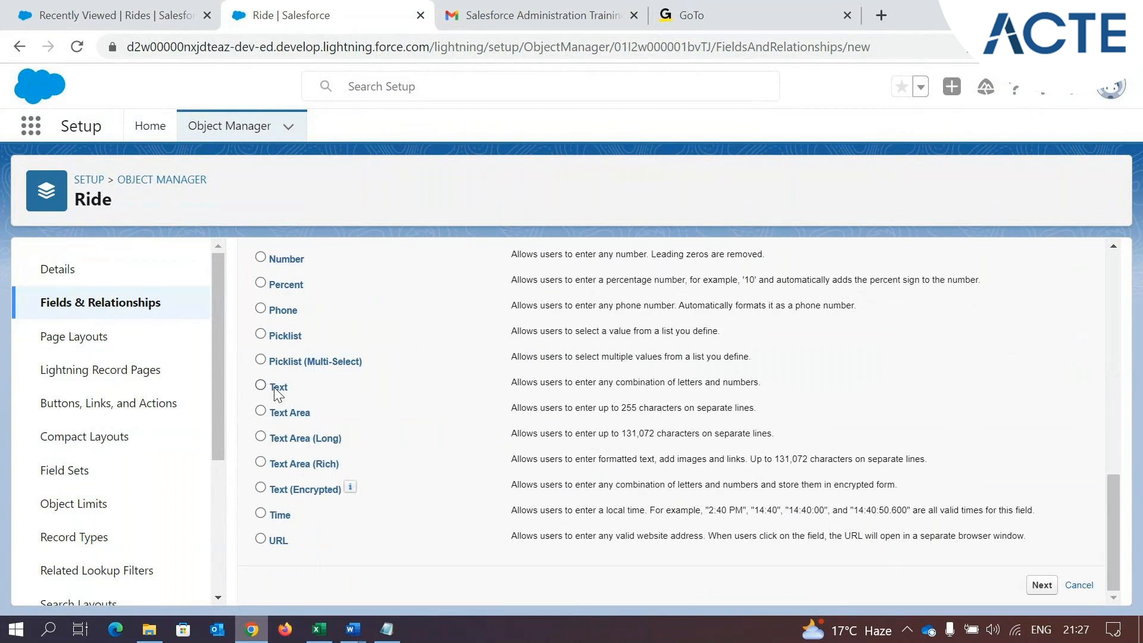
click(279, 388)
drag(512, 383, 677, 384)
key(ctrl+plus)
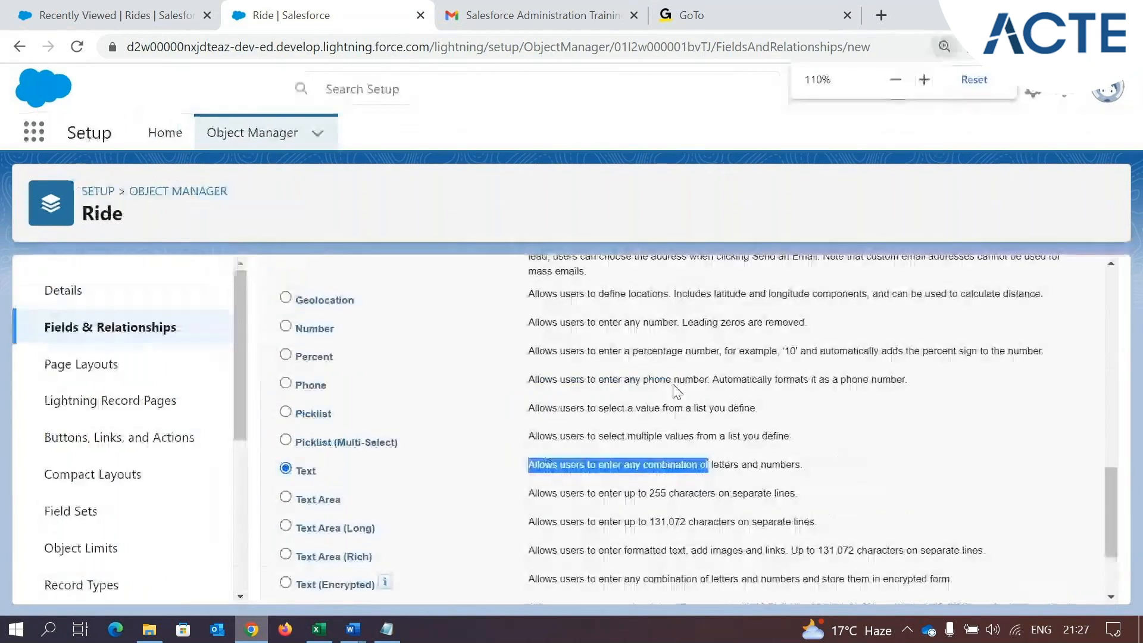
click(357, 499)
drag(529, 466, 716, 480)
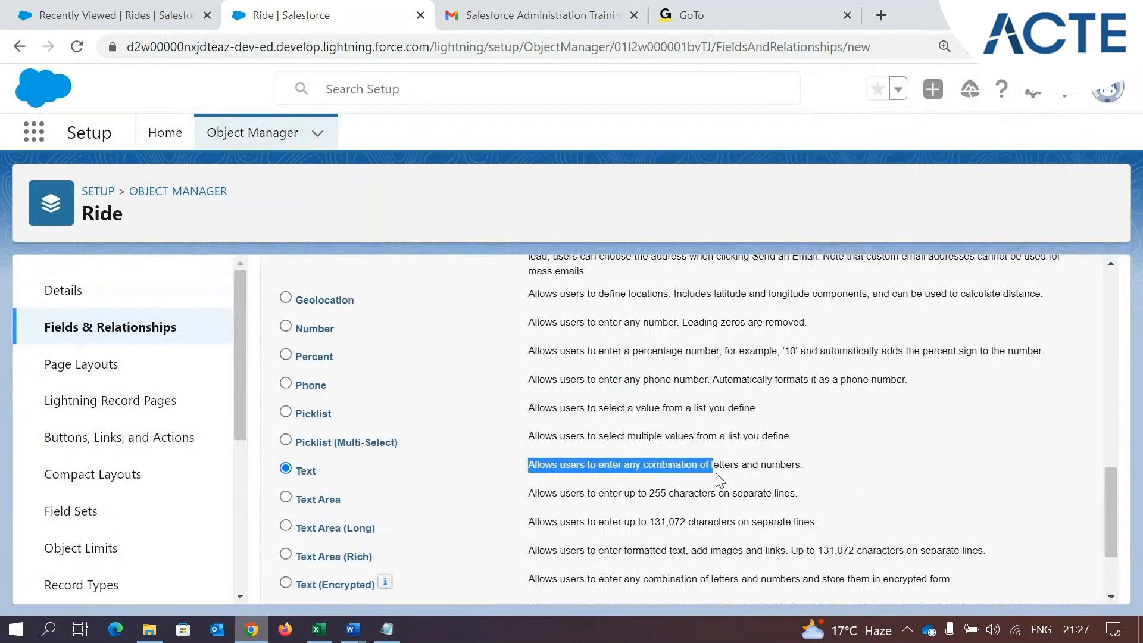
drag(809, 466, 522, 466)
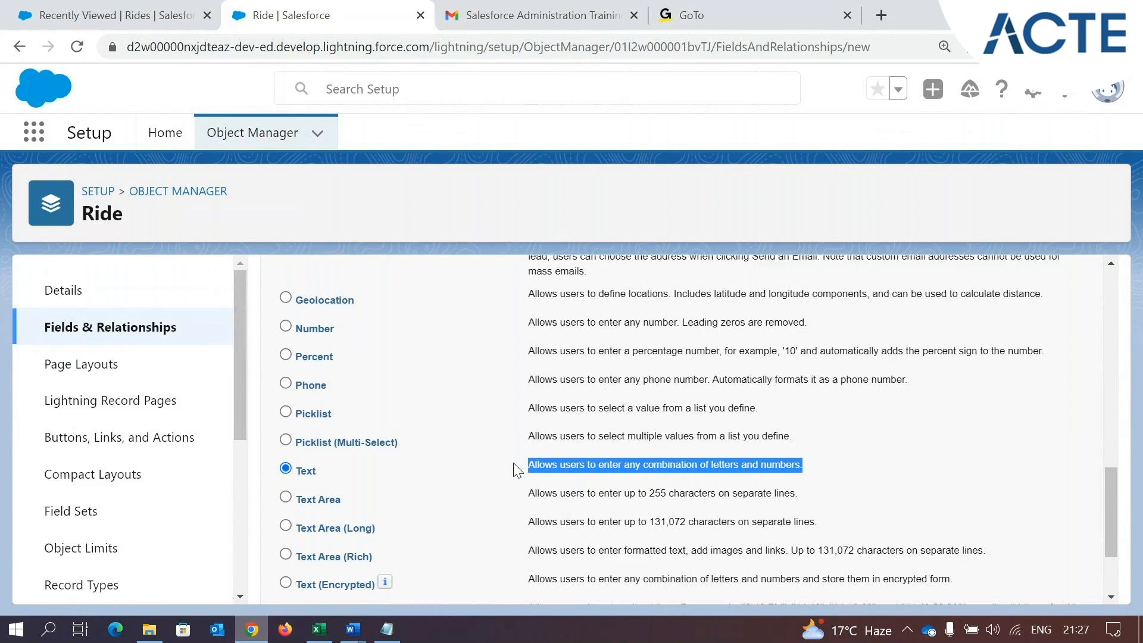
Review the full list of data types and their descriptions, from Auto Number down to URL
scroll(414, 460, up, 3)
scroll(414, 460, up, 4)
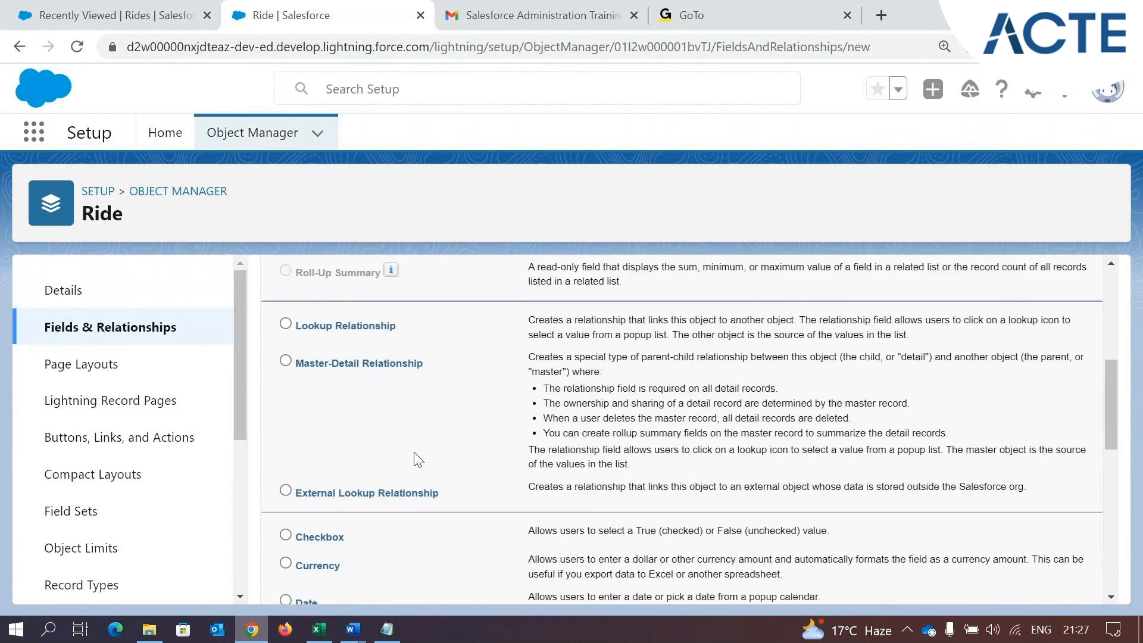
scroll(418, 460, up, 2)
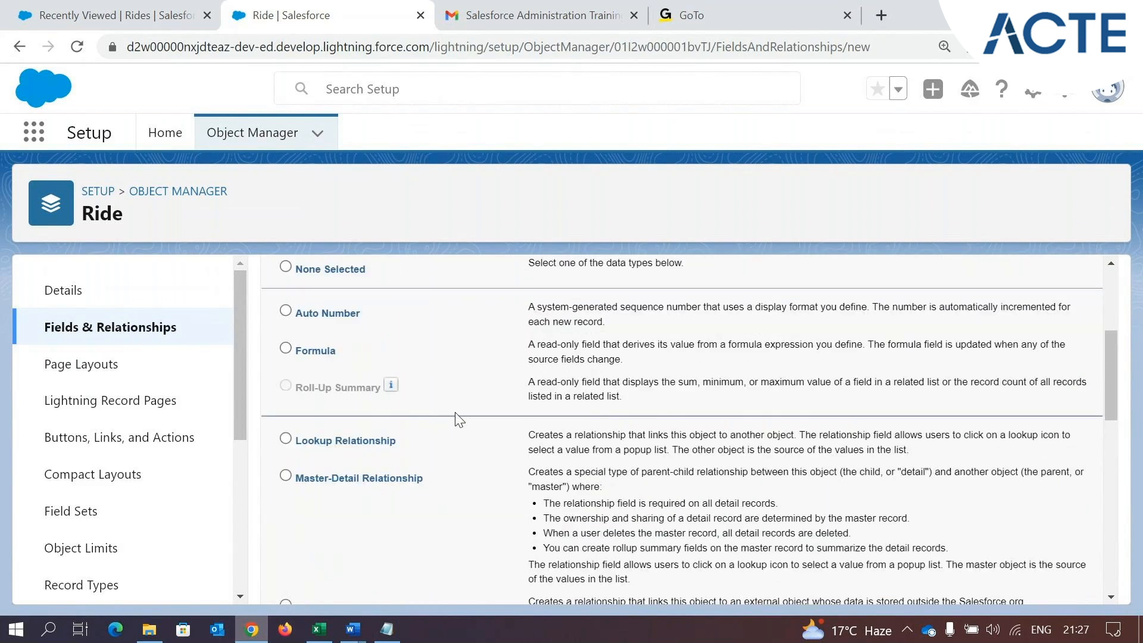
scroll(622, 390, up, 2)
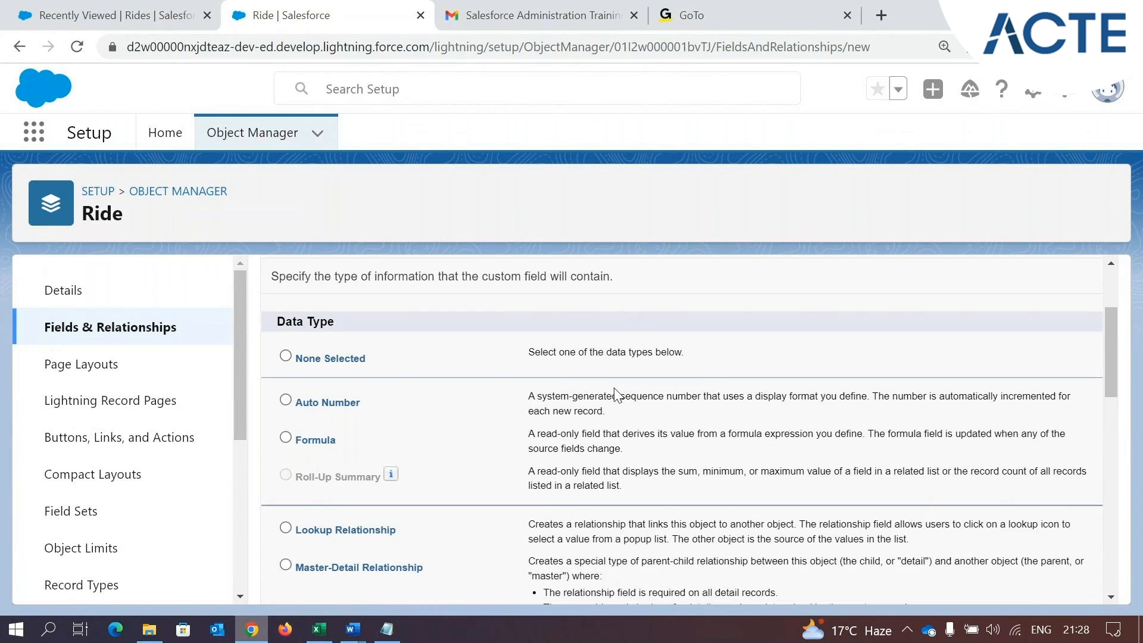
scroll(365, 349, down, 1)
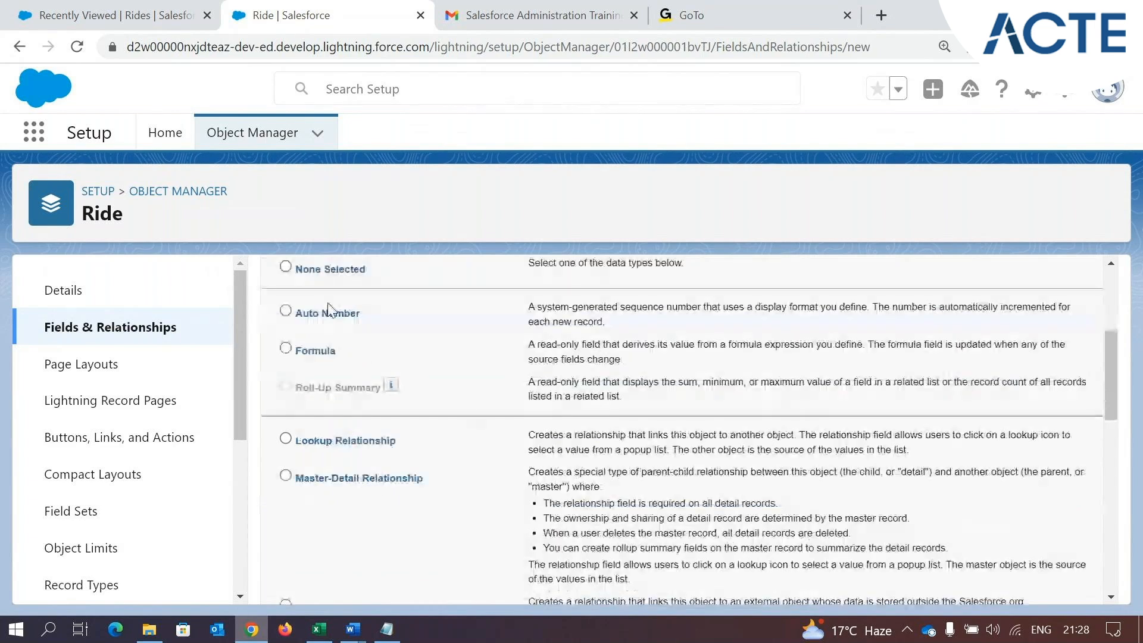
scroll(329, 310, down, 4)
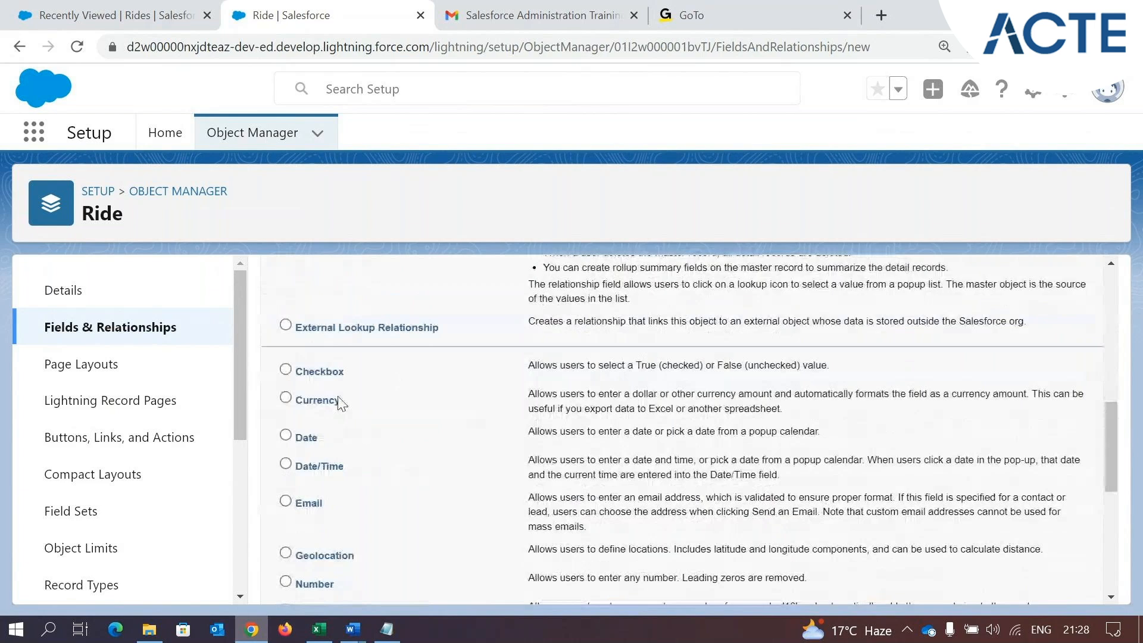
scroll(341, 404, down, 6)
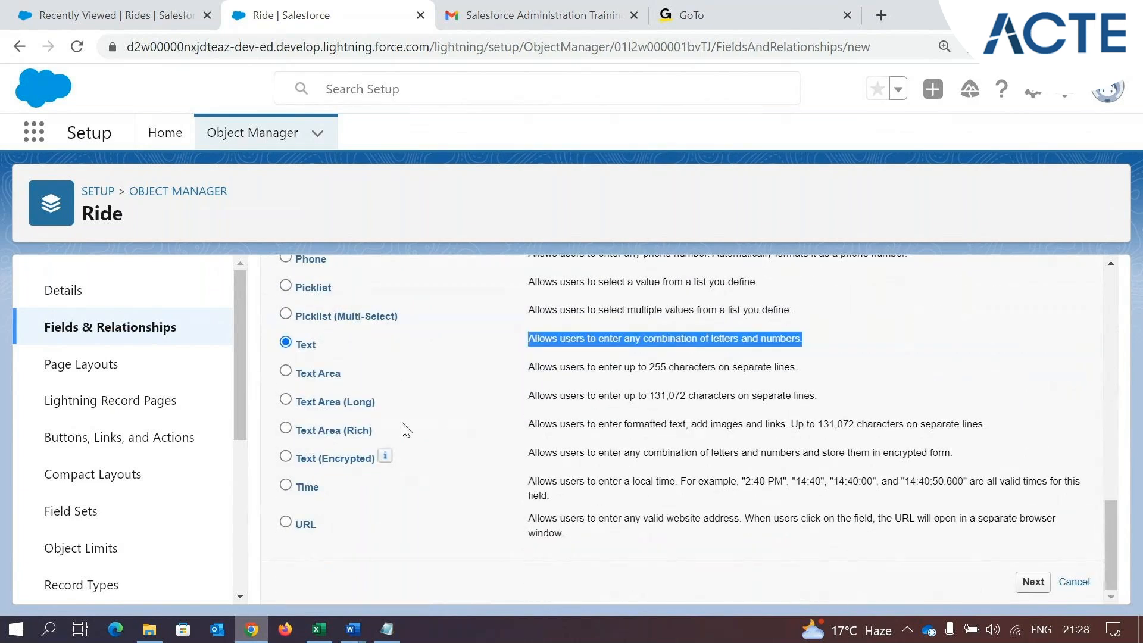
scroll(399, 411, up, 5)
scroll(284, 373, down, 5)
Recheck the Text type's description and proceed with it to the field details, examining the Length setting
click(566, 333)
drag(528, 338, 780, 336)
drag(359, 380, 293, 381)
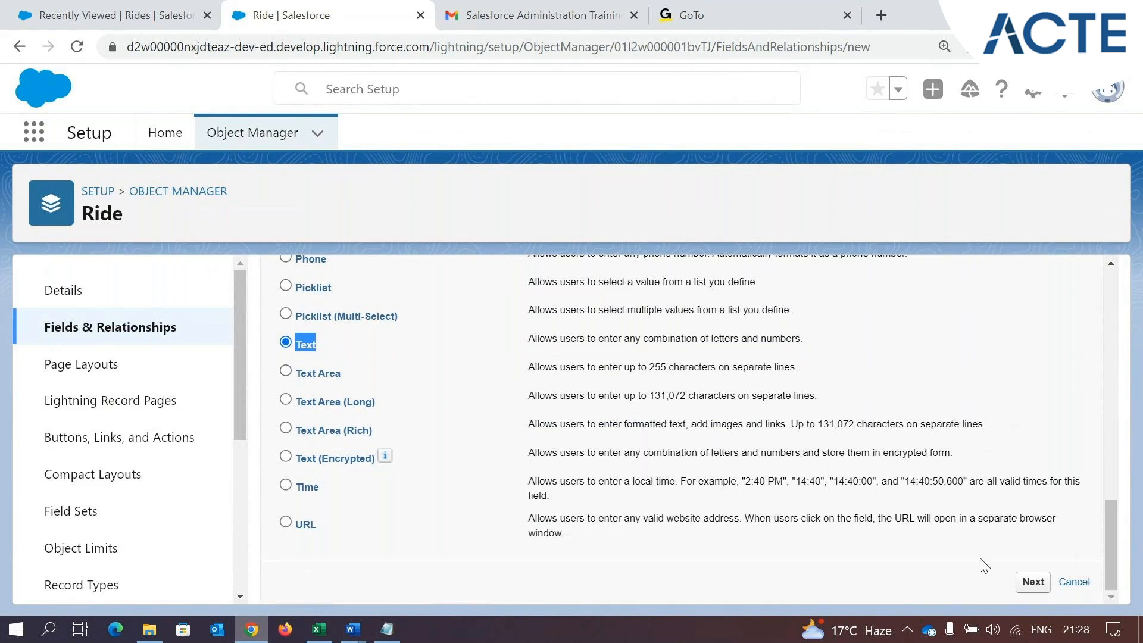
click(329, 351)
drag(329, 351, 292, 349)
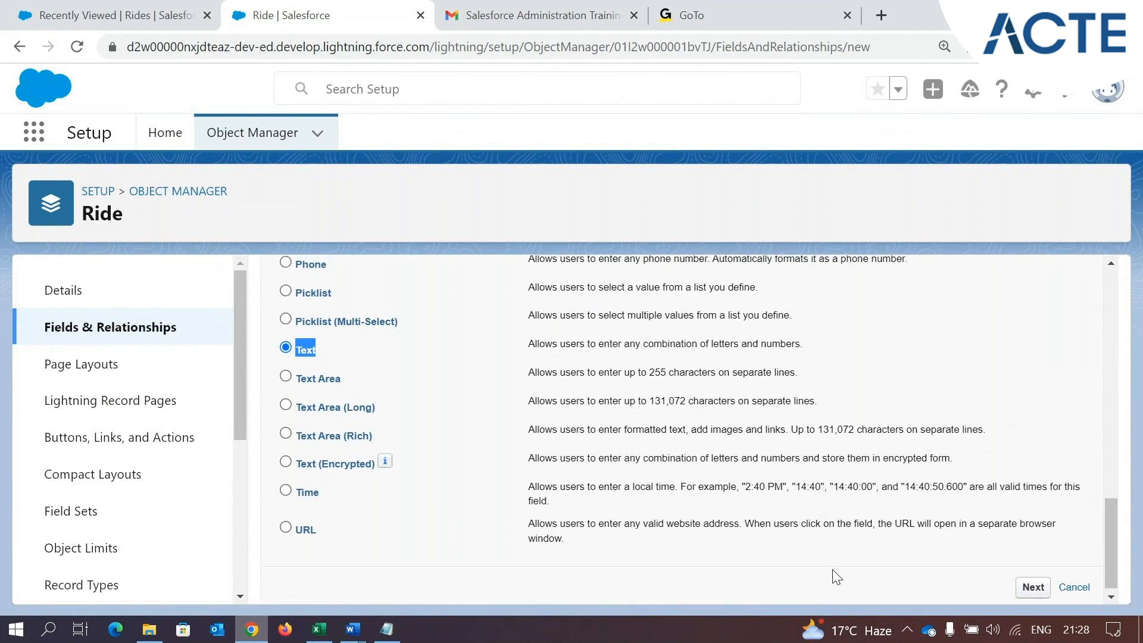
scroll(833, 568, up, 15)
scroll(833, 566, down, 15)
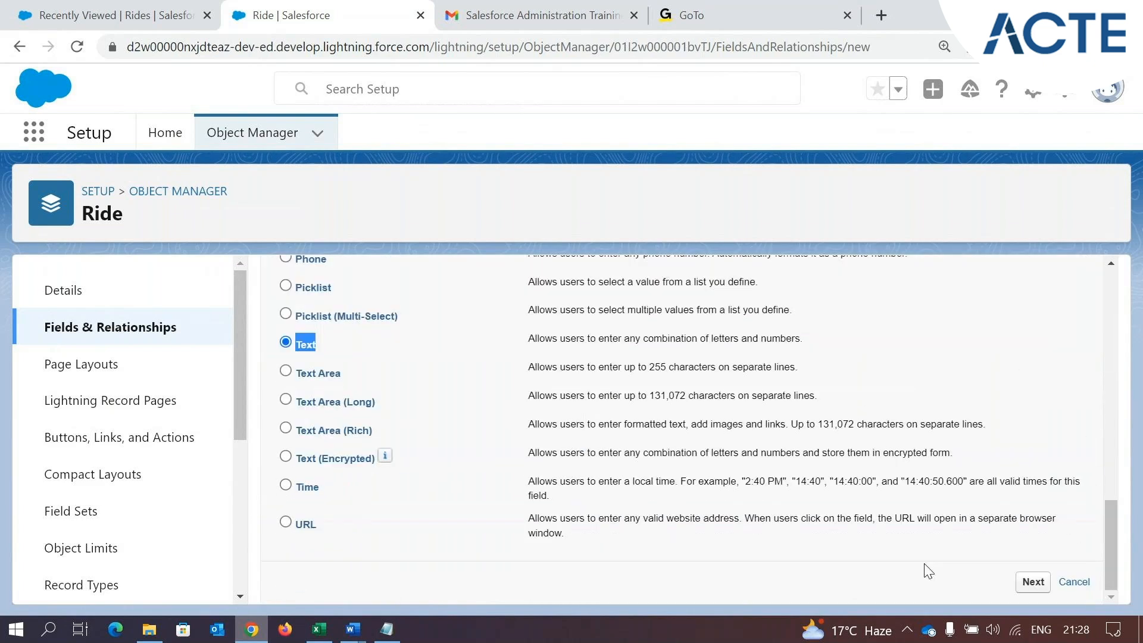
click(1024, 583)
scroll(734, 451, down, 2)
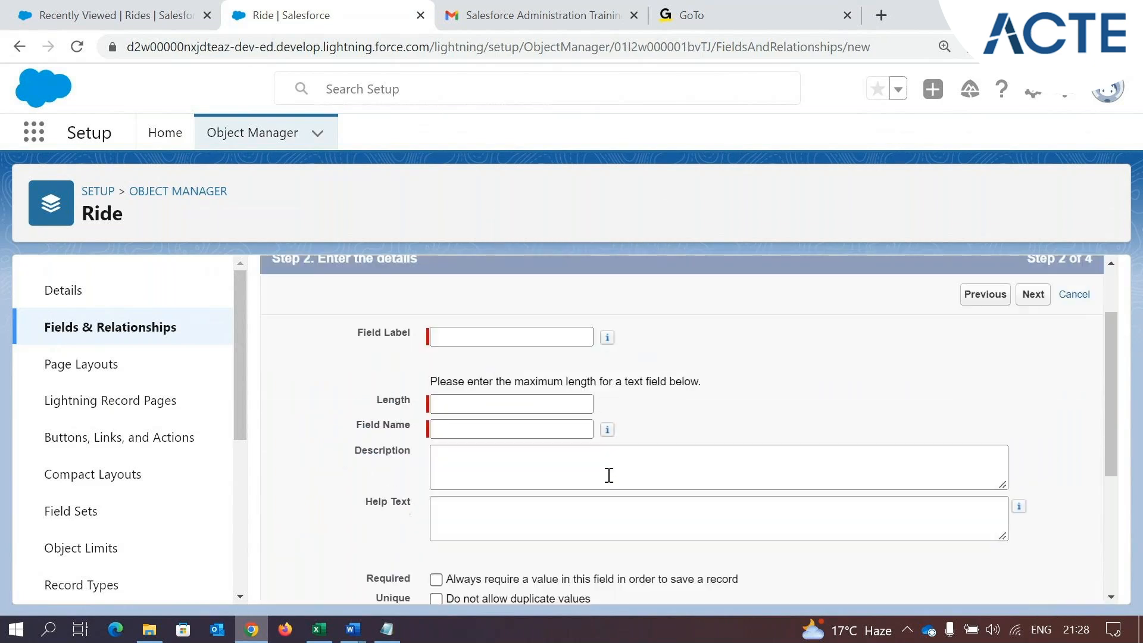
drag(377, 400, 415, 410)
Try to open a new Ride record form in the Park Management app, reload the Rides list, and return to the field details
click(156, 20)
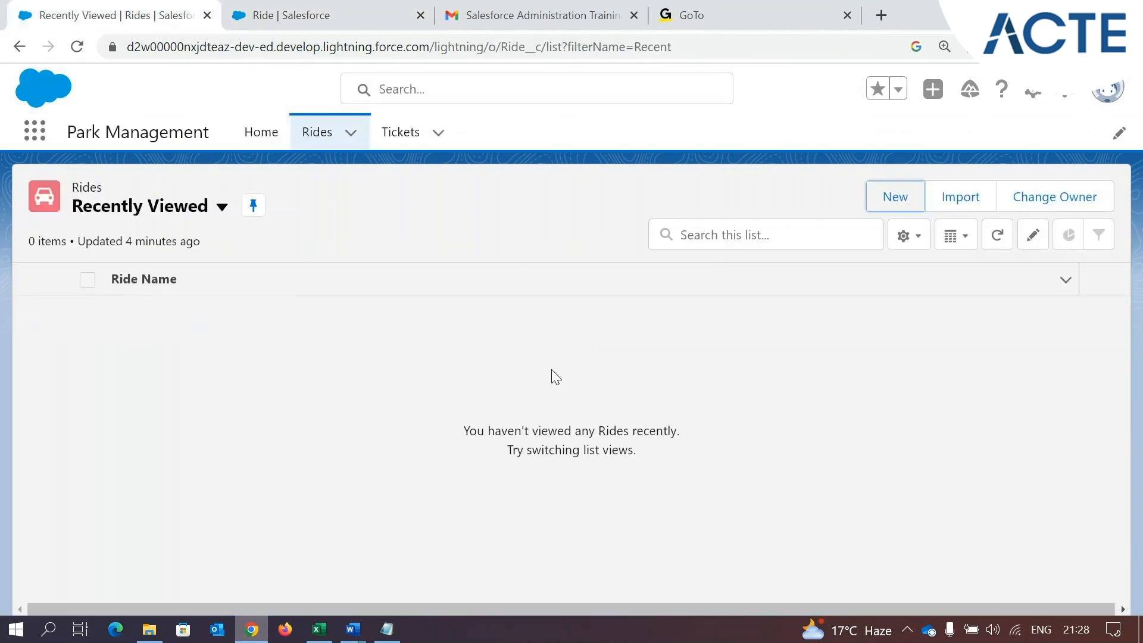
click(892, 200)
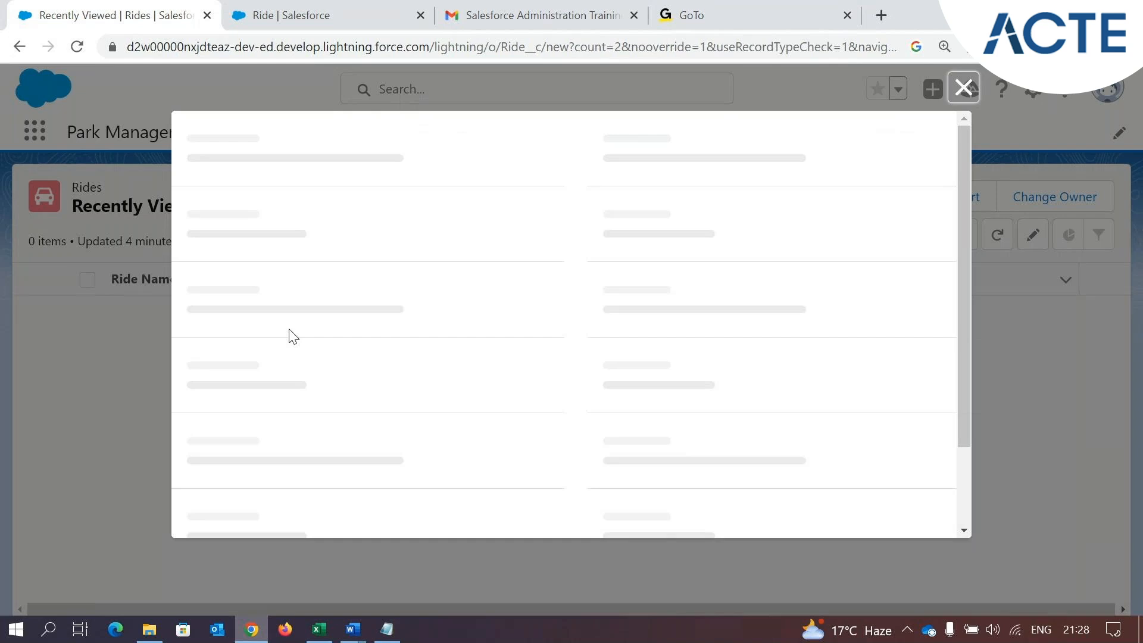
click(963, 88)
click(872, 206)
click(963, 88)
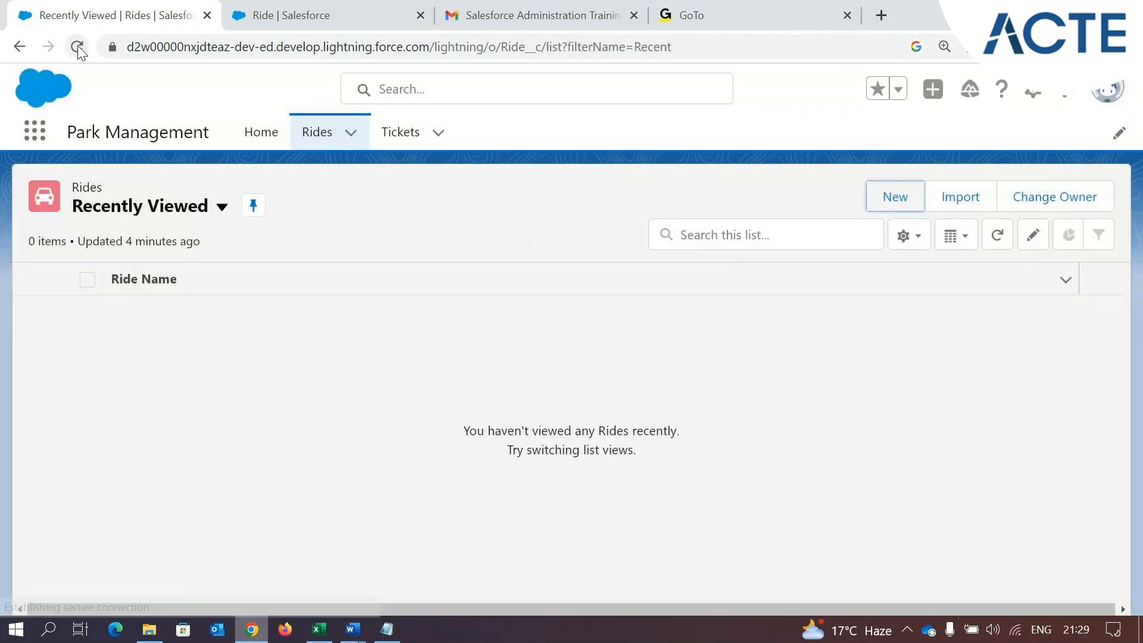
click(78, 47)
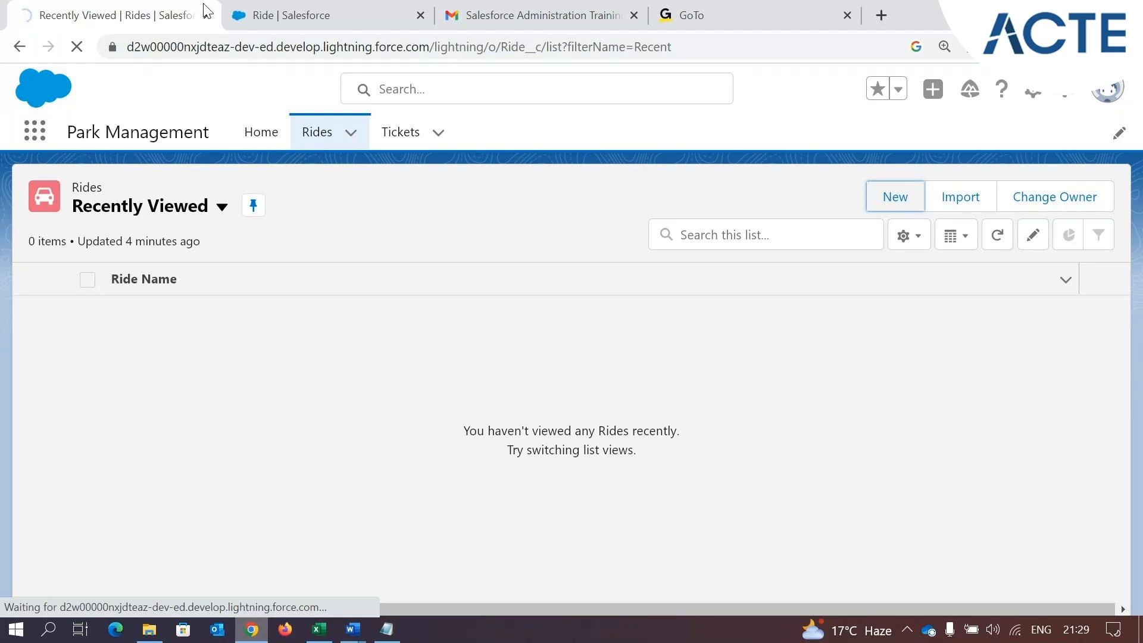
click(344, 9)
click(365, 406)
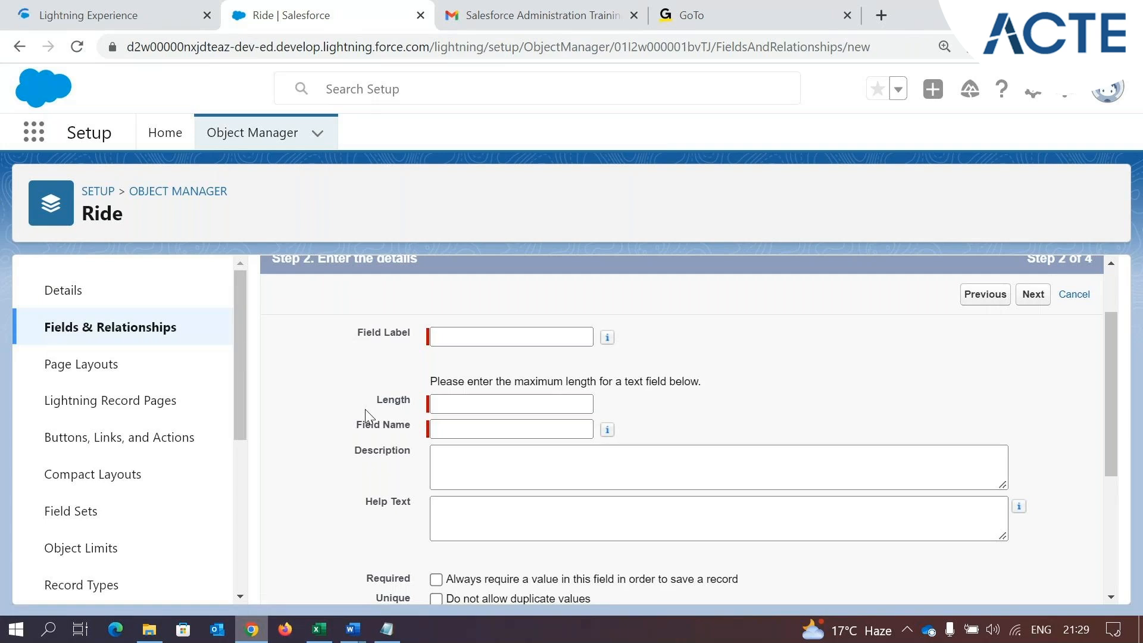
click(113, 15)
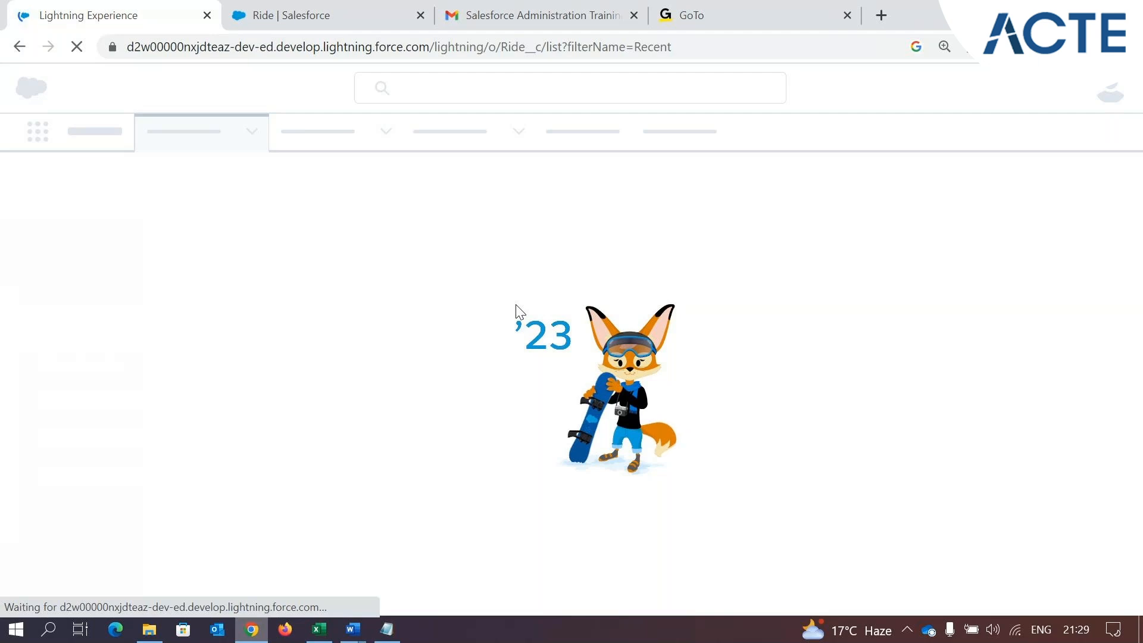
click(298, 14)
Set the new text field's length to 120
click(482, 400)
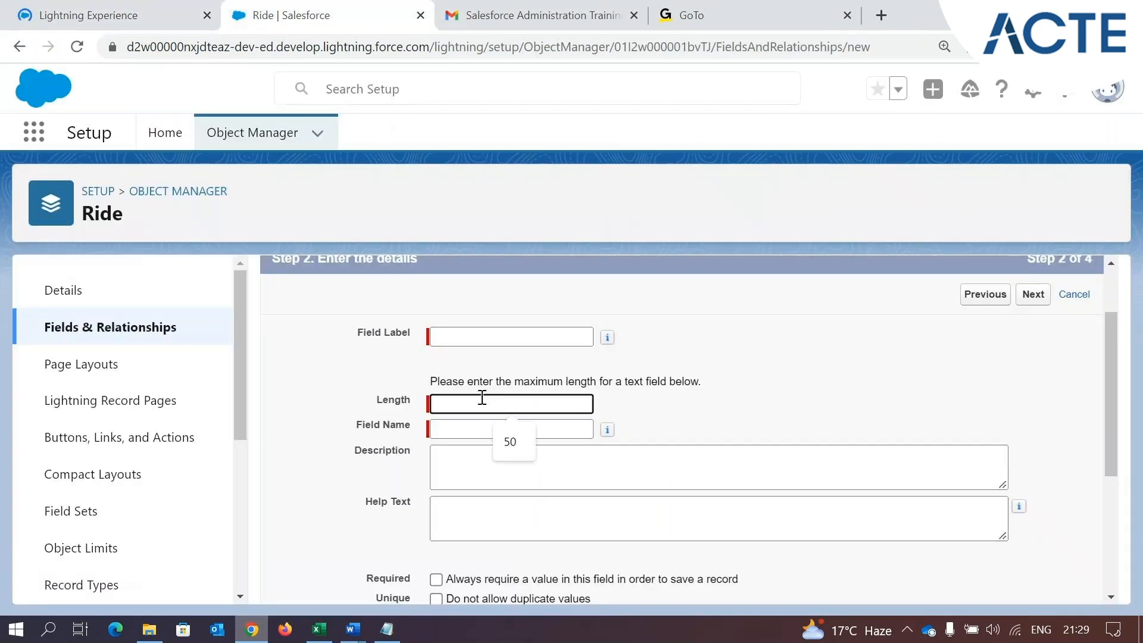
text(120)
key(Right)
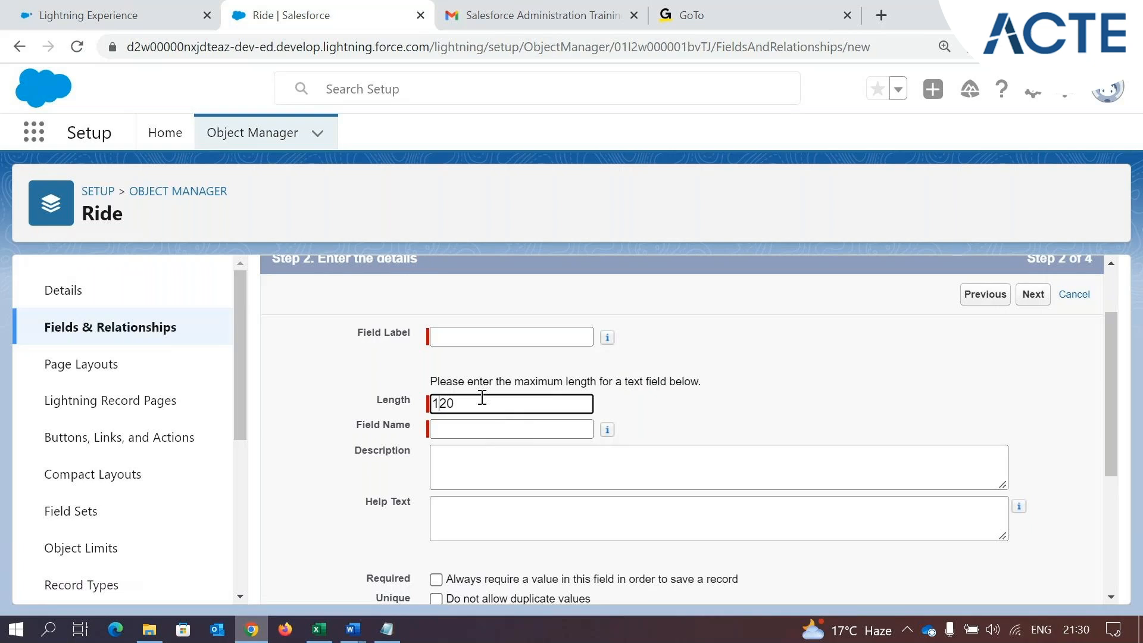
Clear the length value of the new text field
key(BackSpace)
key(BackSpace)
key(BackSpace)
Start a new Ride record in the Park Management app, fill Ride Name with a long string of random letters, and select that text
click(51, 3)
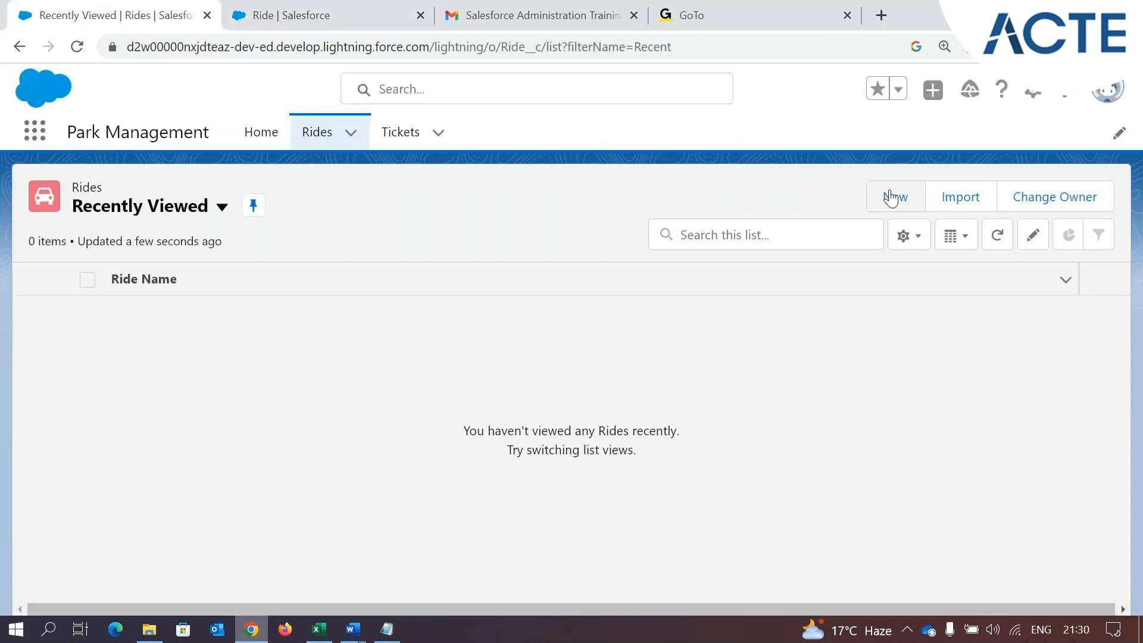
click(893, 197)
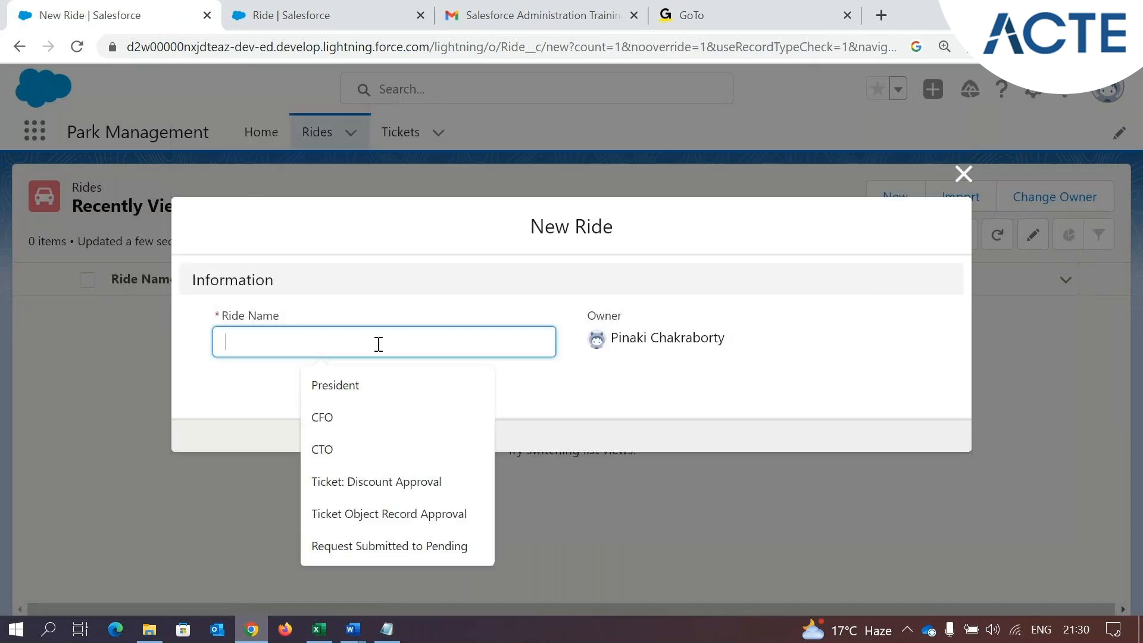
text(dsfjhdsklfgljksl;gk;fdkg;k;dkf;k)
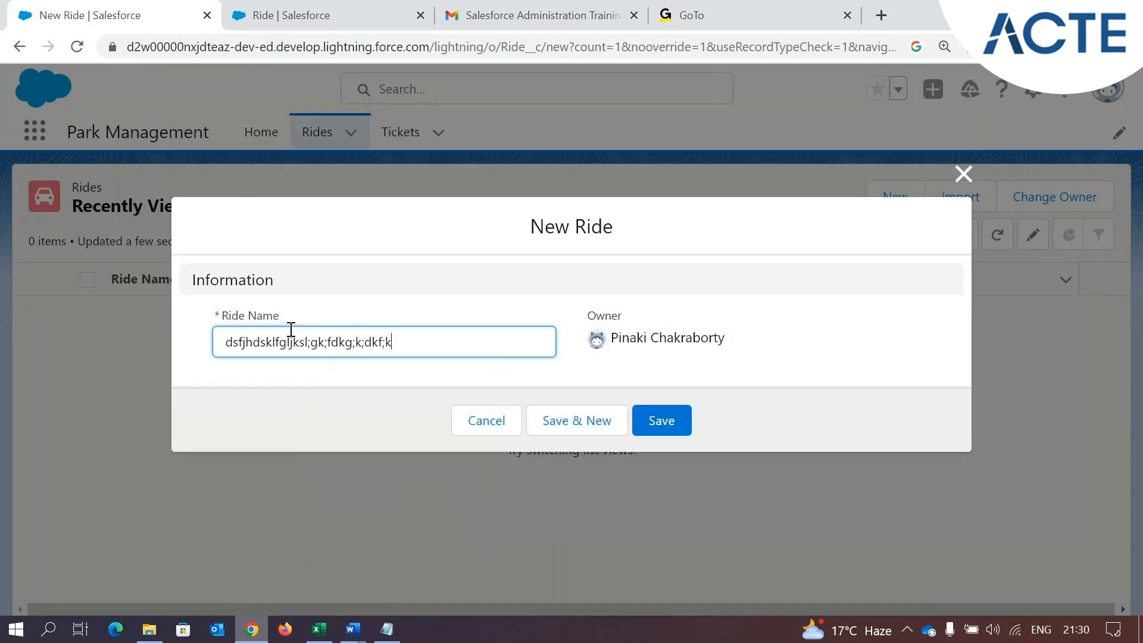
text(g;k;fk;gkfldjsflsjeojfojdljldjsoadjfojdofjlojdlj)
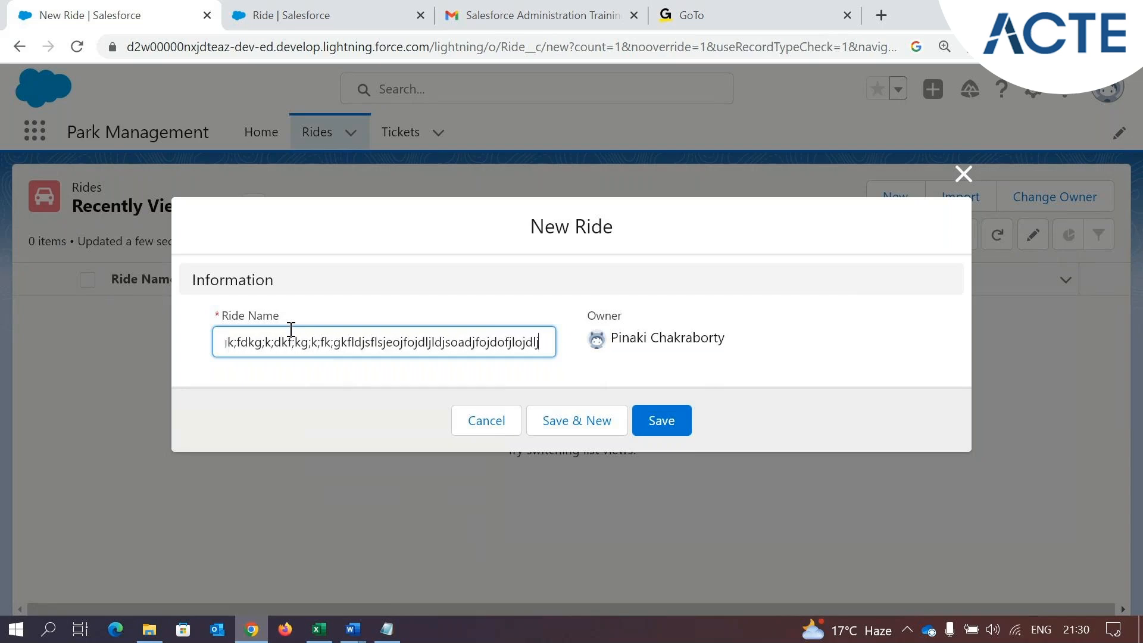
click(248, 343)
drag(249, 343, 329, 349)
double_click(407, 328)
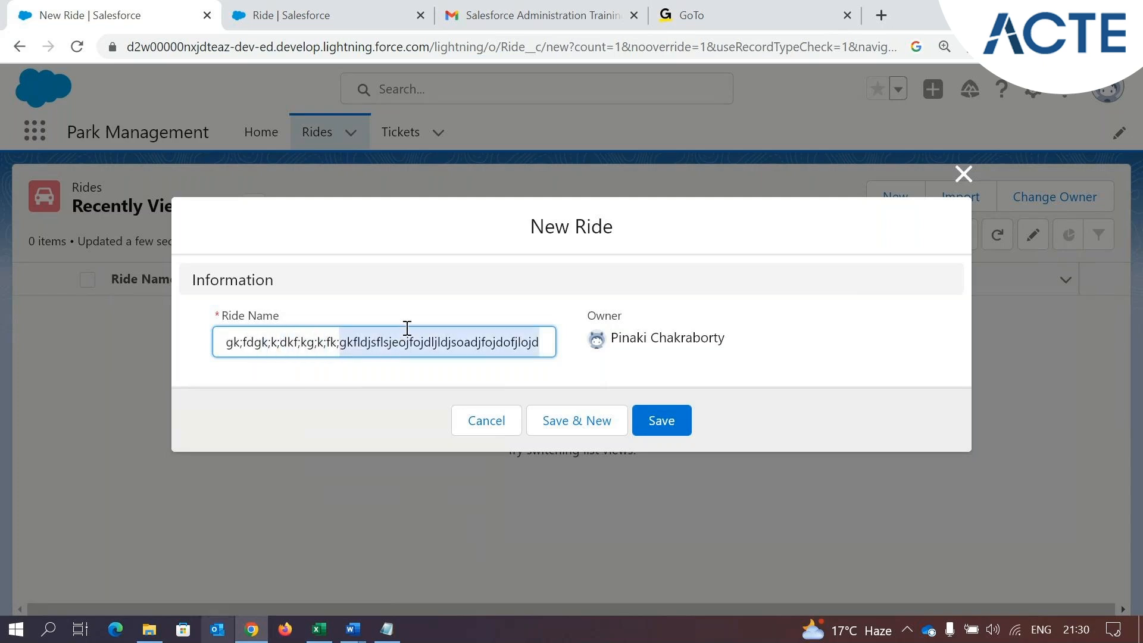
click(407, 328)
triple_click(408, 328)
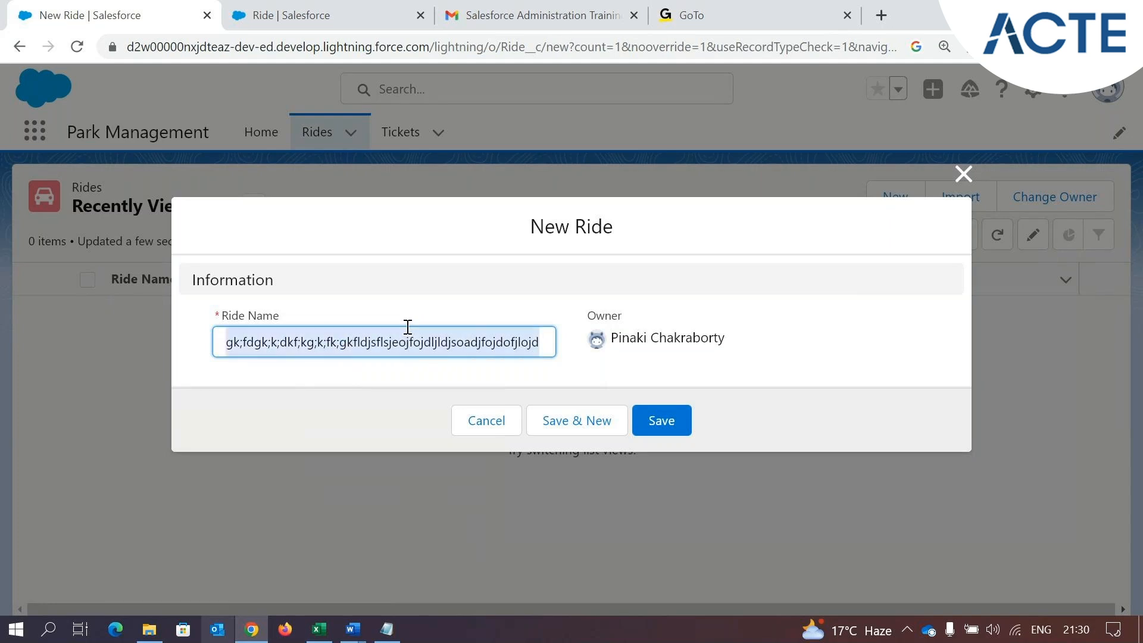
Return to the data type selection for the new Ride field and compare the Text and Text Area types and descriptions
click(321, 15)
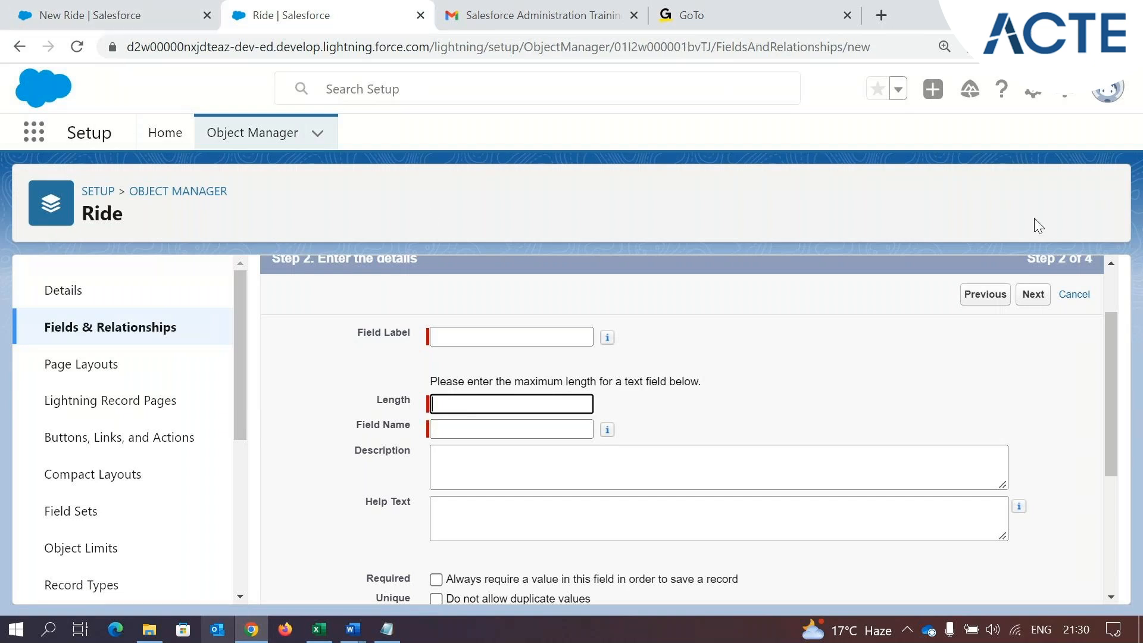
scroll(981, 484, down, 4)
click(985, 582)
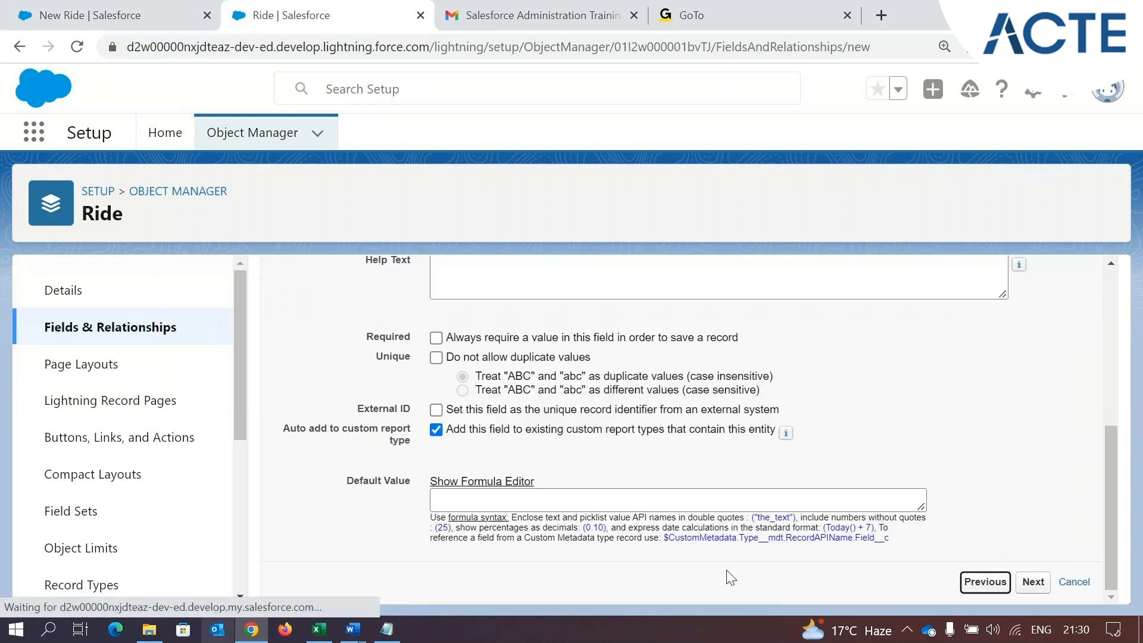
scroll(524, 522, down, 5)
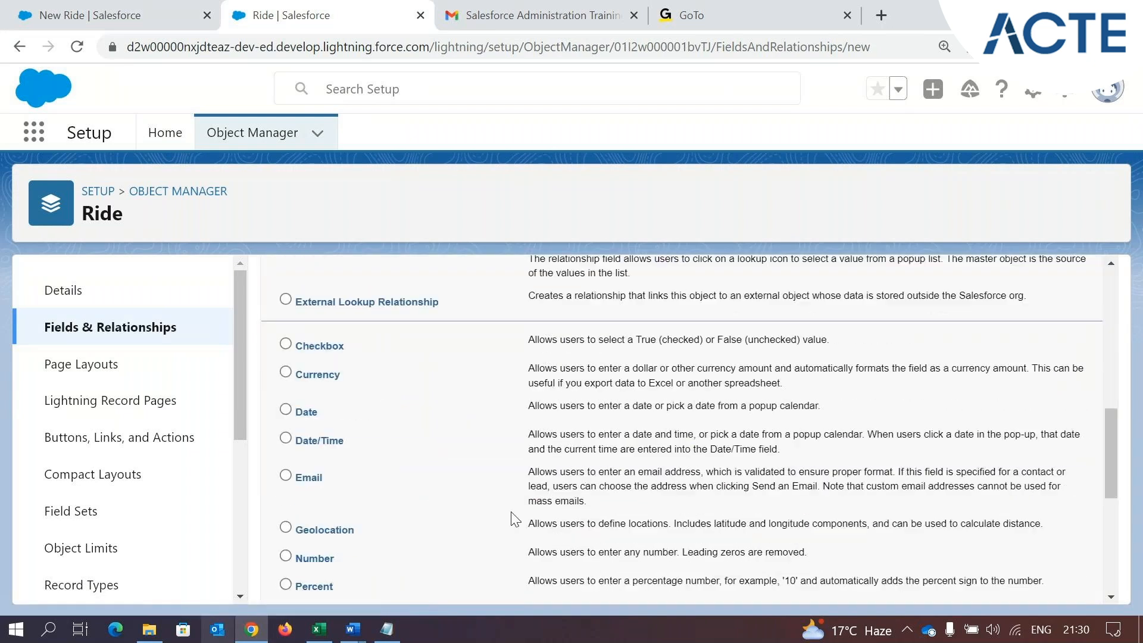
scroll(515, 520, down, 5)
drag(295, 377, 356, 393)
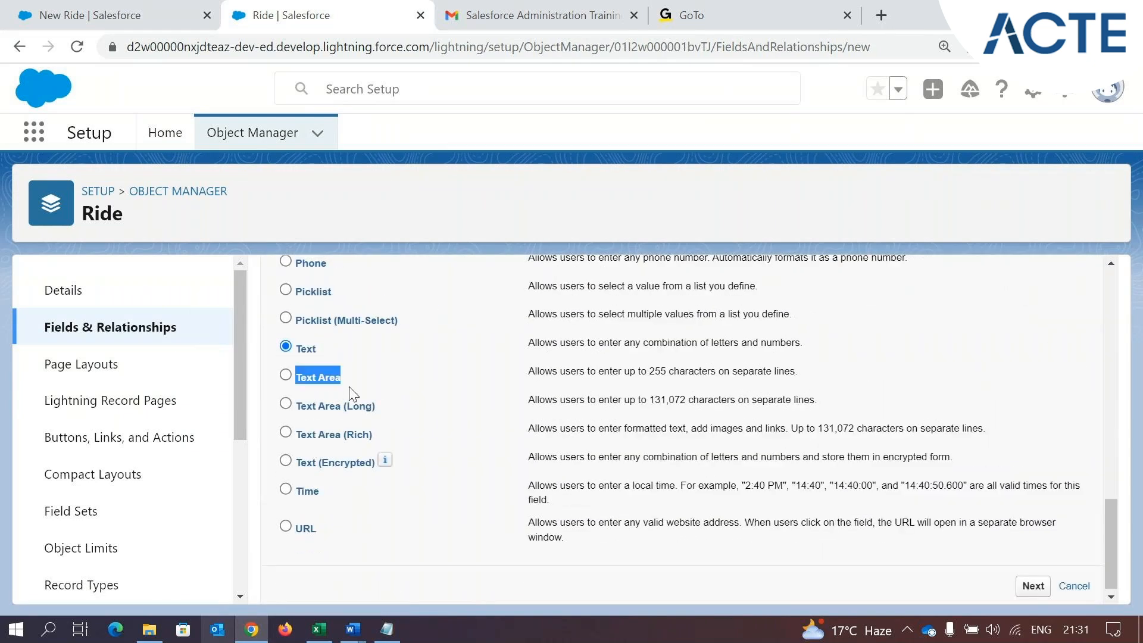
double_click(299, 347)
drag(340, 377, 301, 384)
drag(315, 351, 295, 354)
drag(526, 374, 813, 379)
Replace the Ride Name in the open New Ride form with another long string of random characters
click(107, 15)
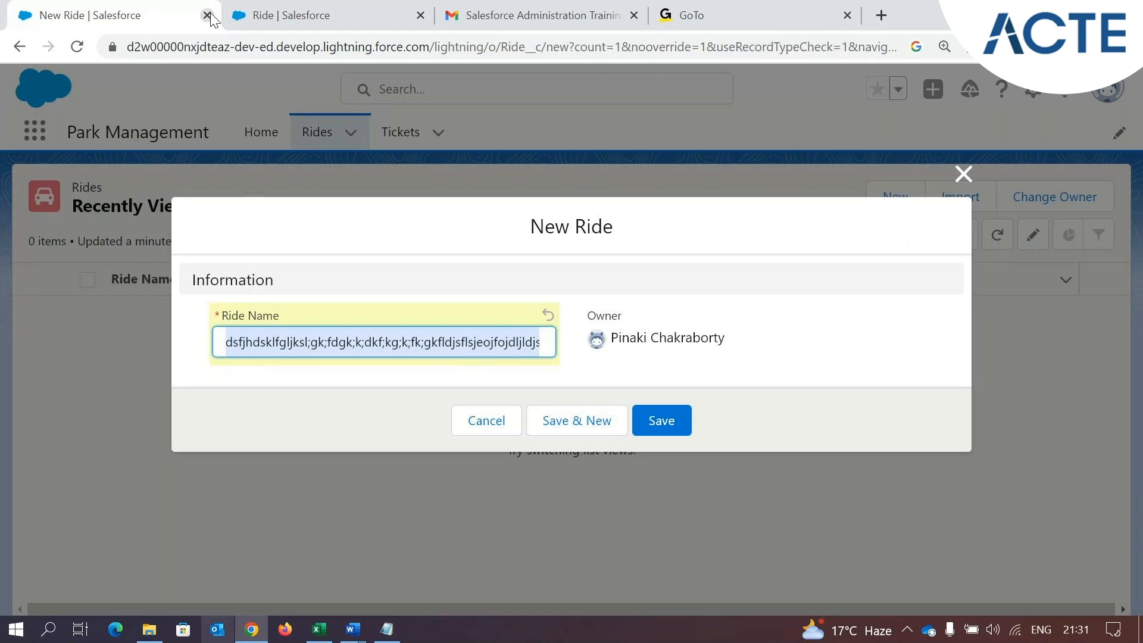
key(BackSpace)
text(df)
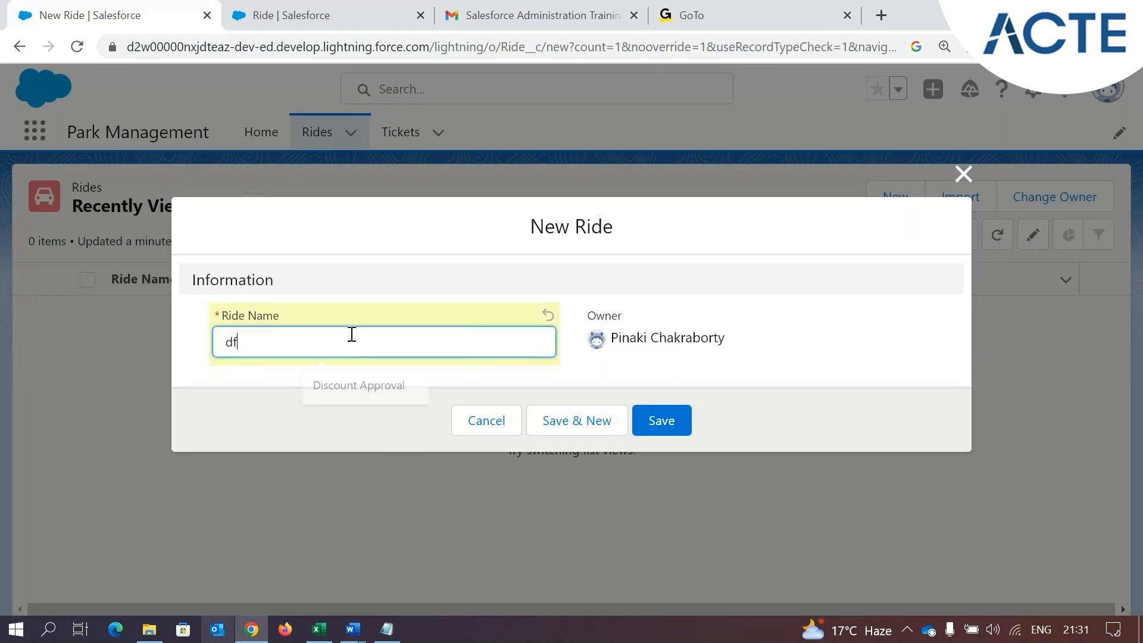
text(fgdkjfkjflks;lkfd;dlf;kgf;kl;dklv;fkld;'ld';ld';l)
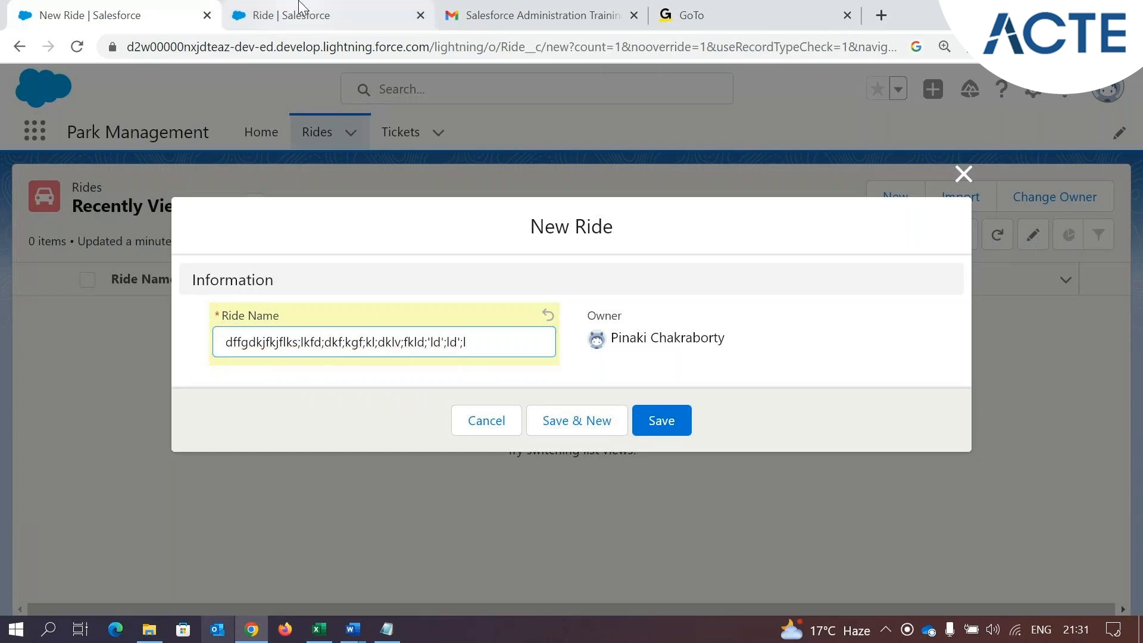
Return to the data type list and compare the character limits of Text Area (Long) and Text Area (Rich)
click(280, 14)
drag(298, 410, 453, 407)
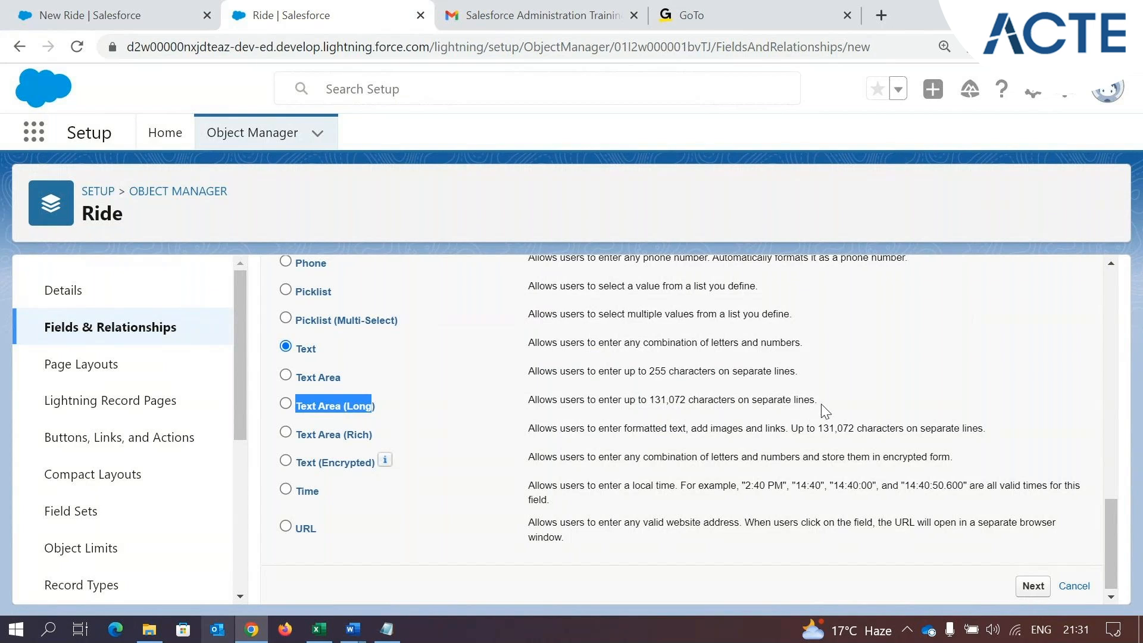
drag(821, 404, 765, 402)
drag(302, 433, 362, 435)
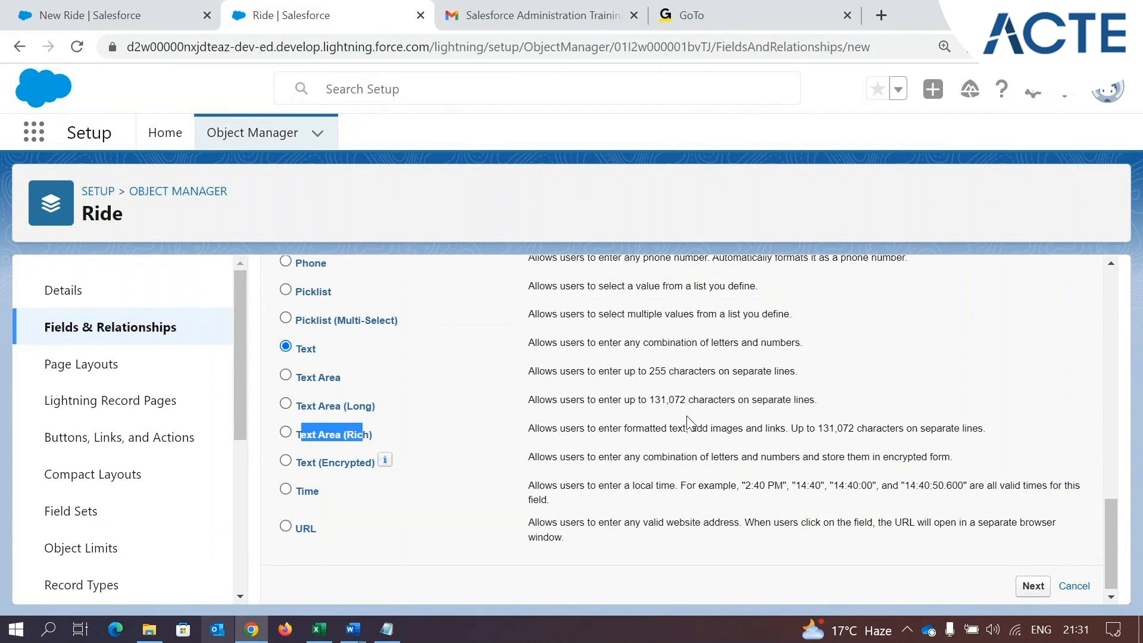
drag(658, 403, 686, 403)
drag(791, 428, 932, 424)
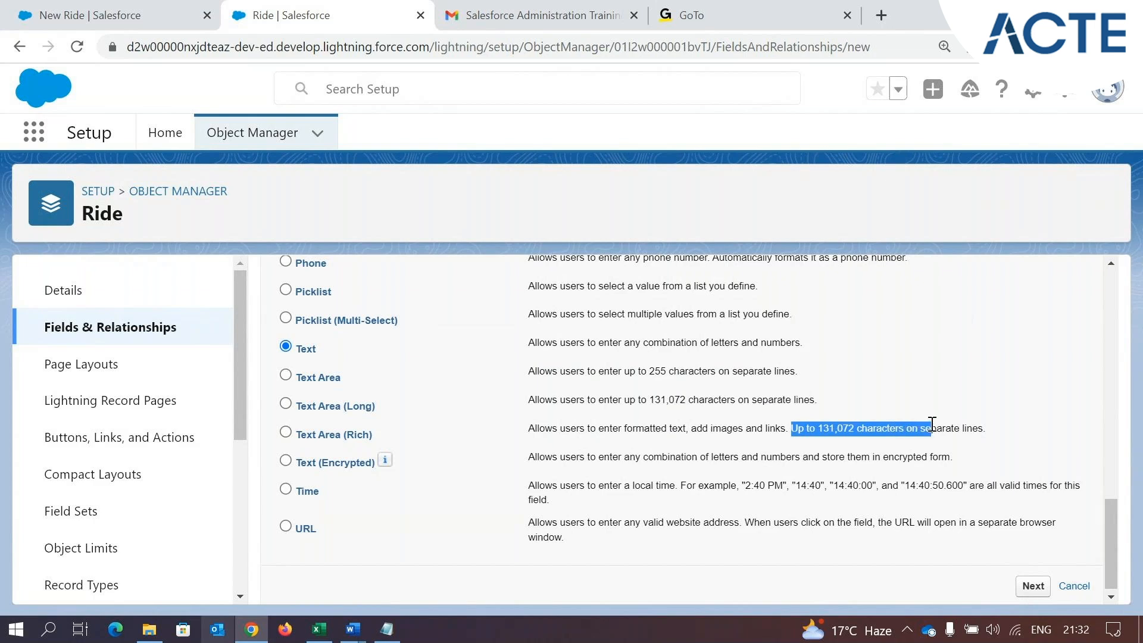
drag(376, 406, 341, 399)
drag(380, 436, 353, 418)
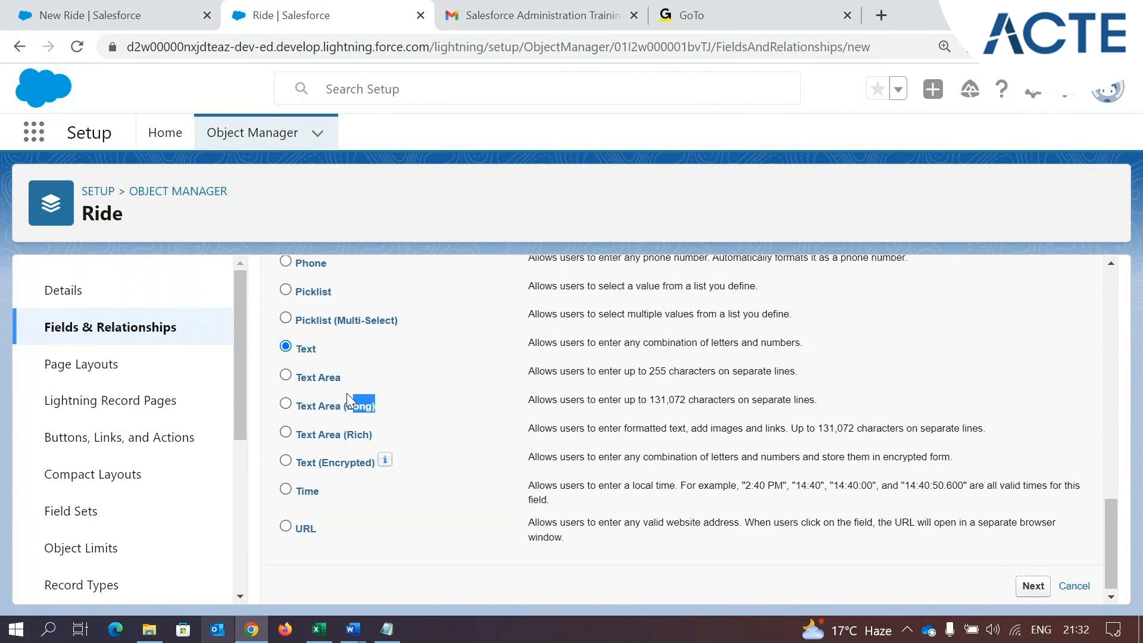
Examine the Text Area (Rich) description, covering formatted text, images and links
drag(534, 430, 662, 443)
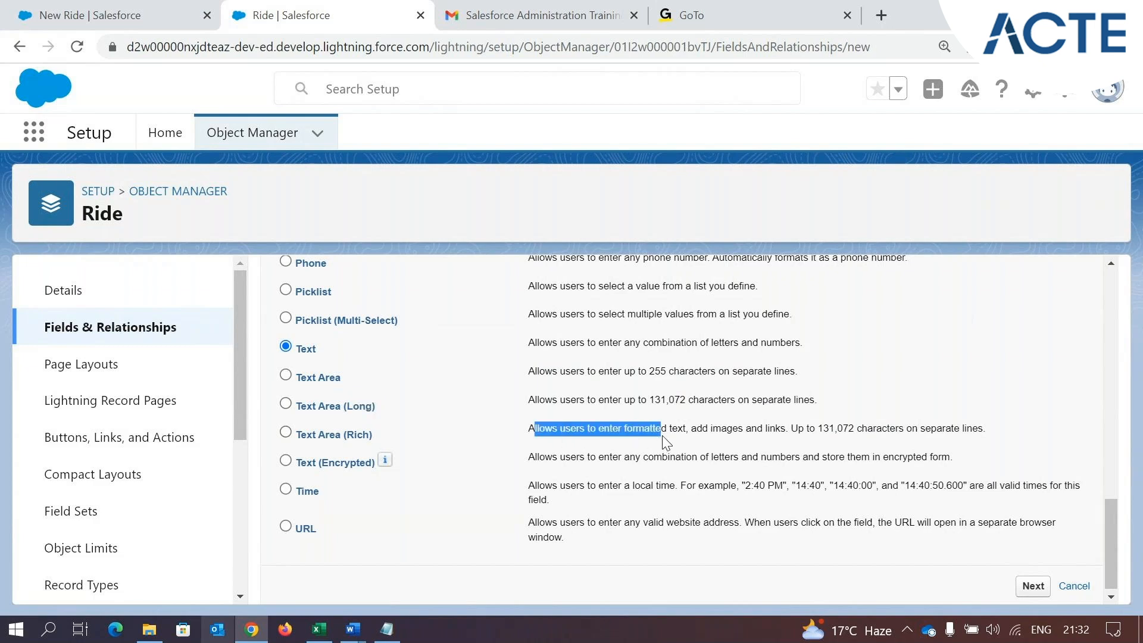
double_click(719, 434)
click(744, 433)
double_click(744, 433)
drag(370, 434, 318, 435)
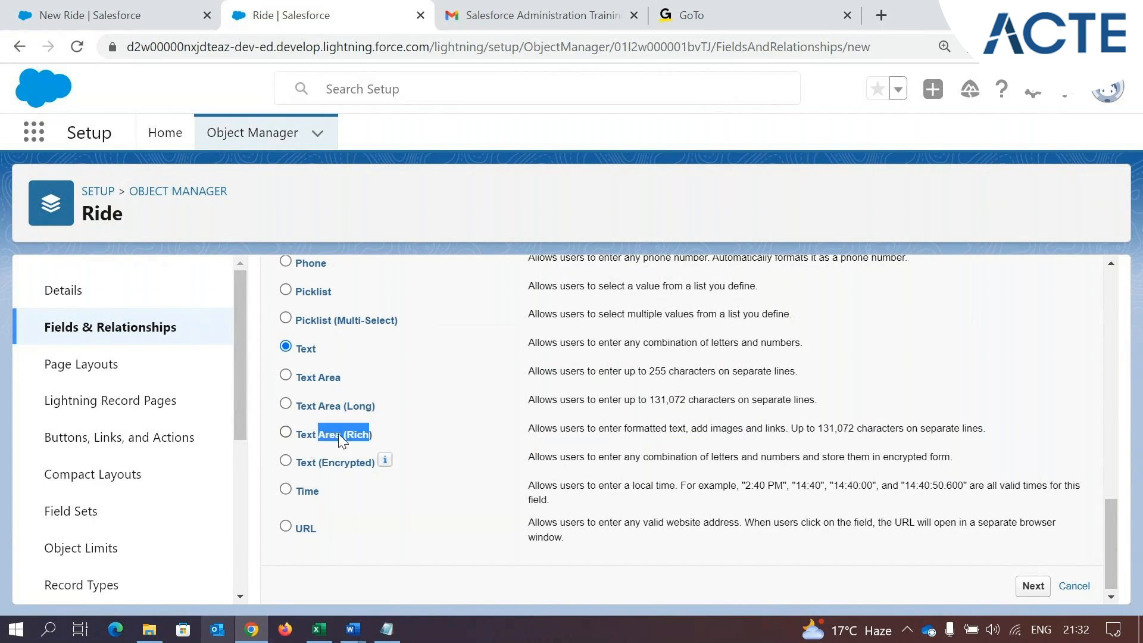
Read the Text (Encrypted) description, choose that data type and proceed to the field details
drag(301, 468, 375, 476)
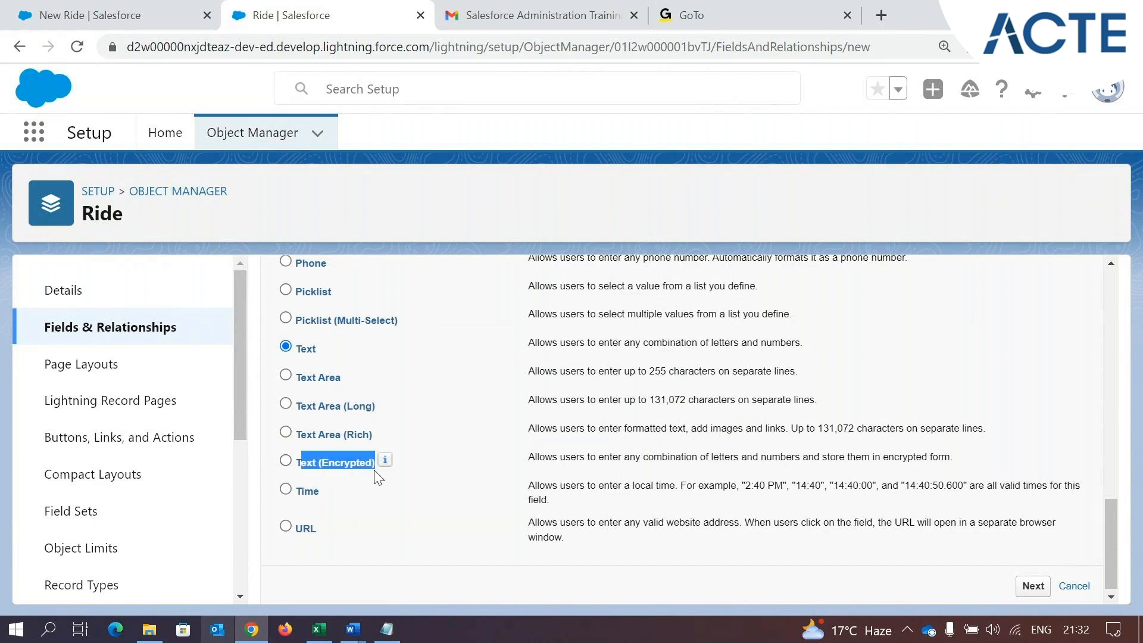
click(534, 457)
drag(534, 456, 950, 457)
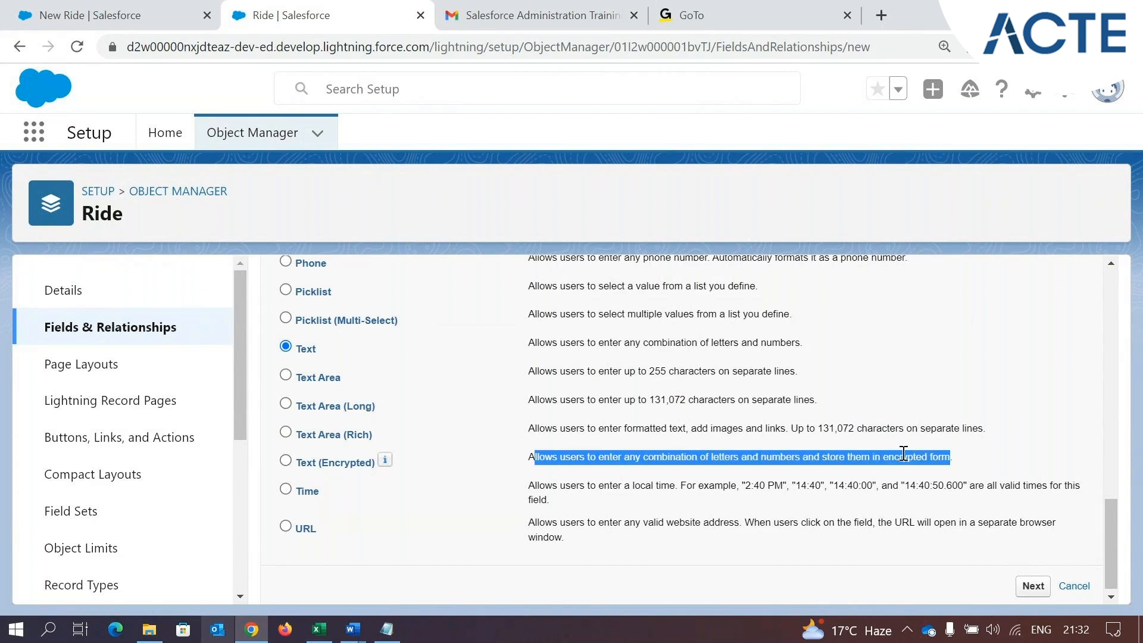
click(284, 461)
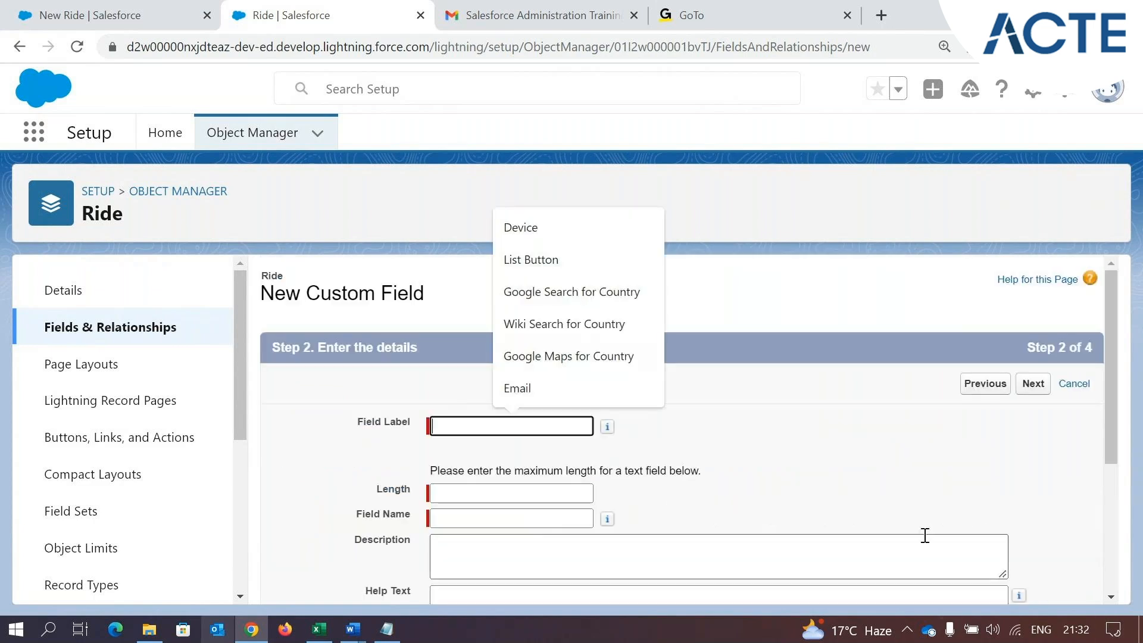
click(899, 481)
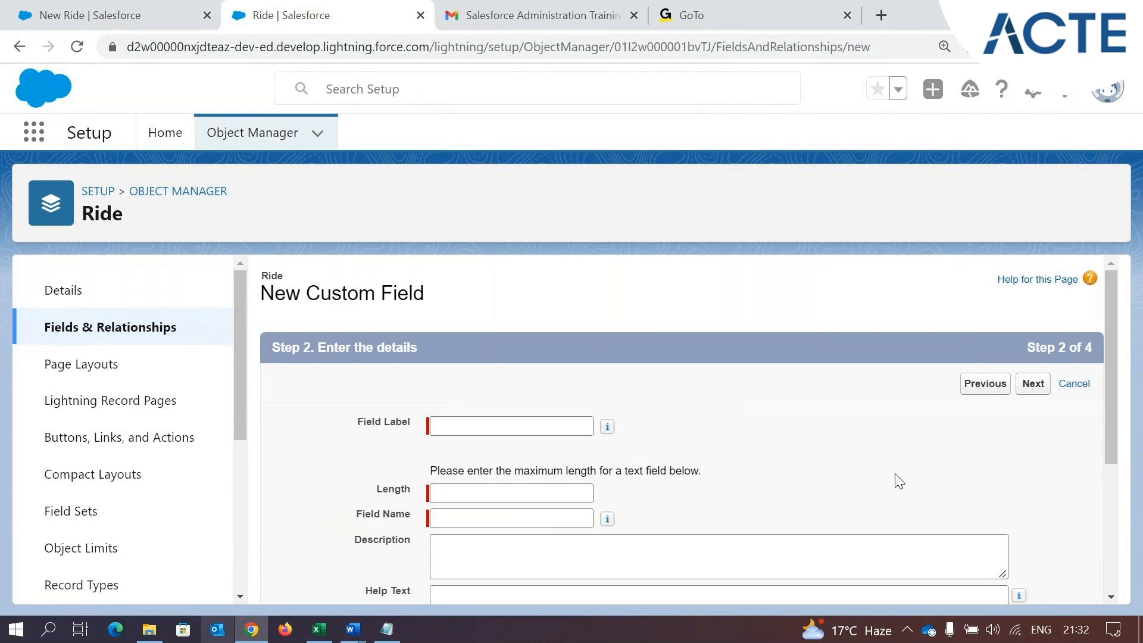
Set the mask type to Last Four Characters Clear and the mask character to X, and examine the masking example
scroll(899, 481, down, 4)
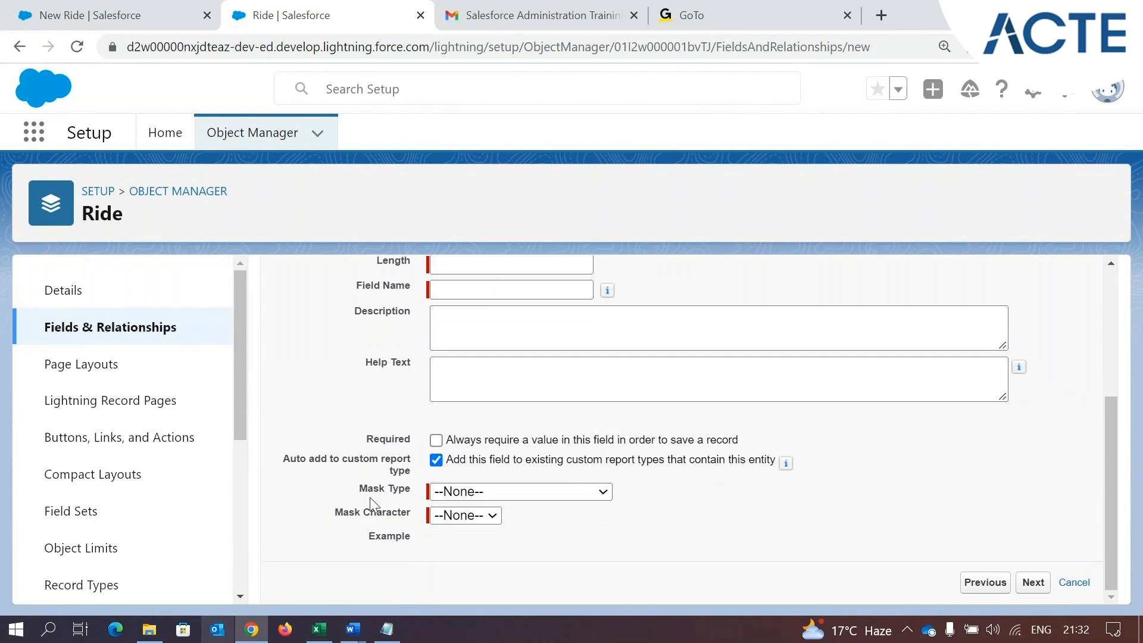
drag(363, 496, 412, 492)
click(518, 491)
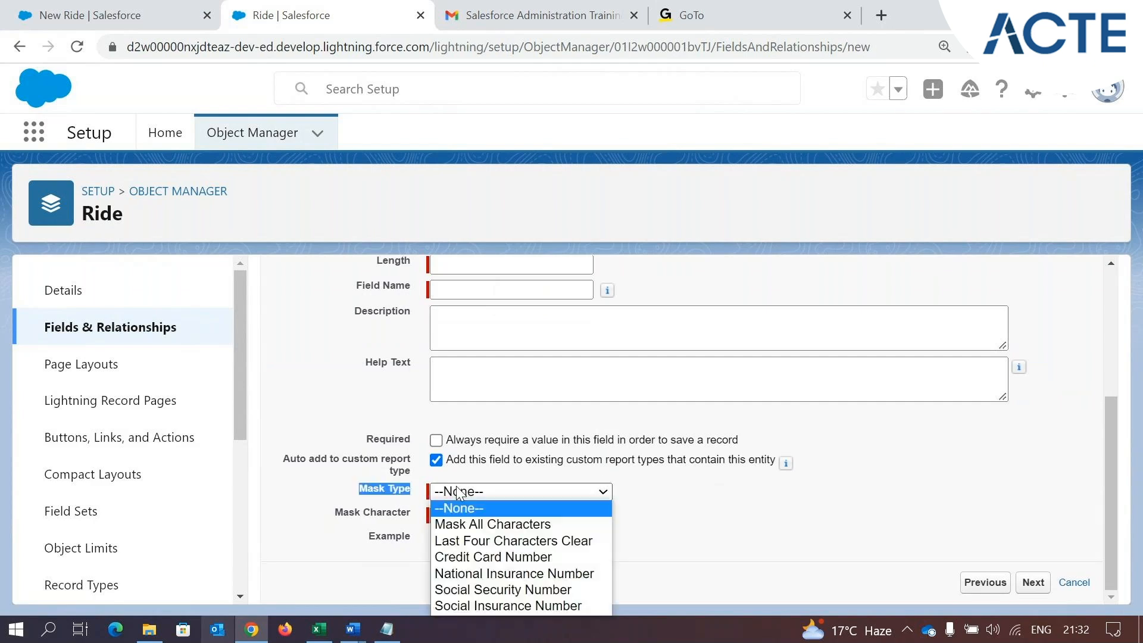
click(498, 525)
click(517, 495)
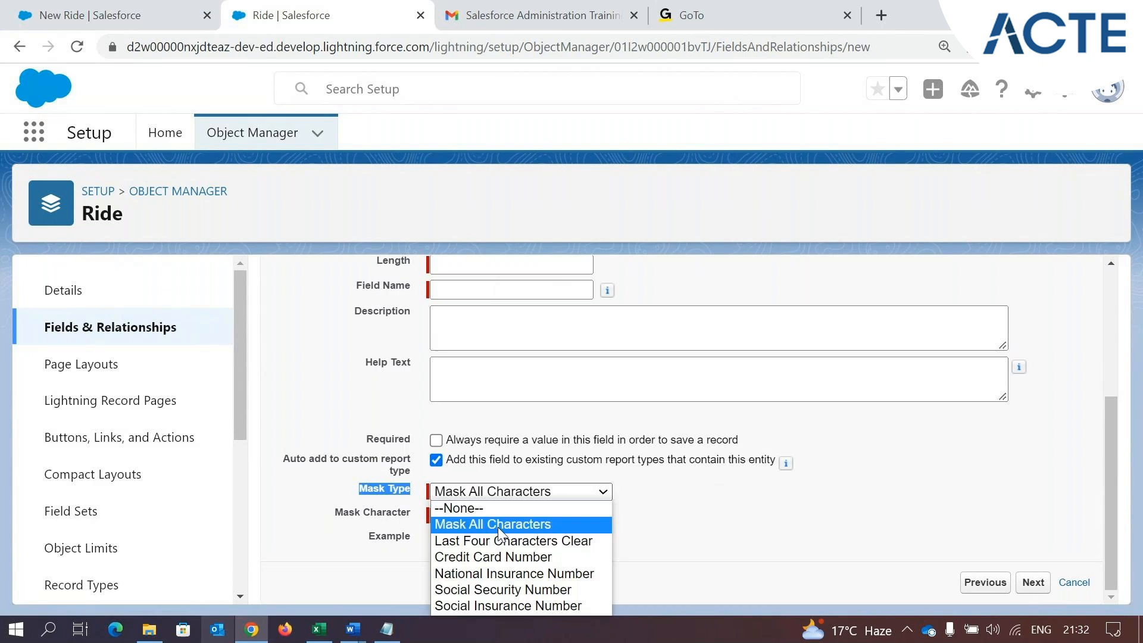
click(535, 541)
click(470, 516)
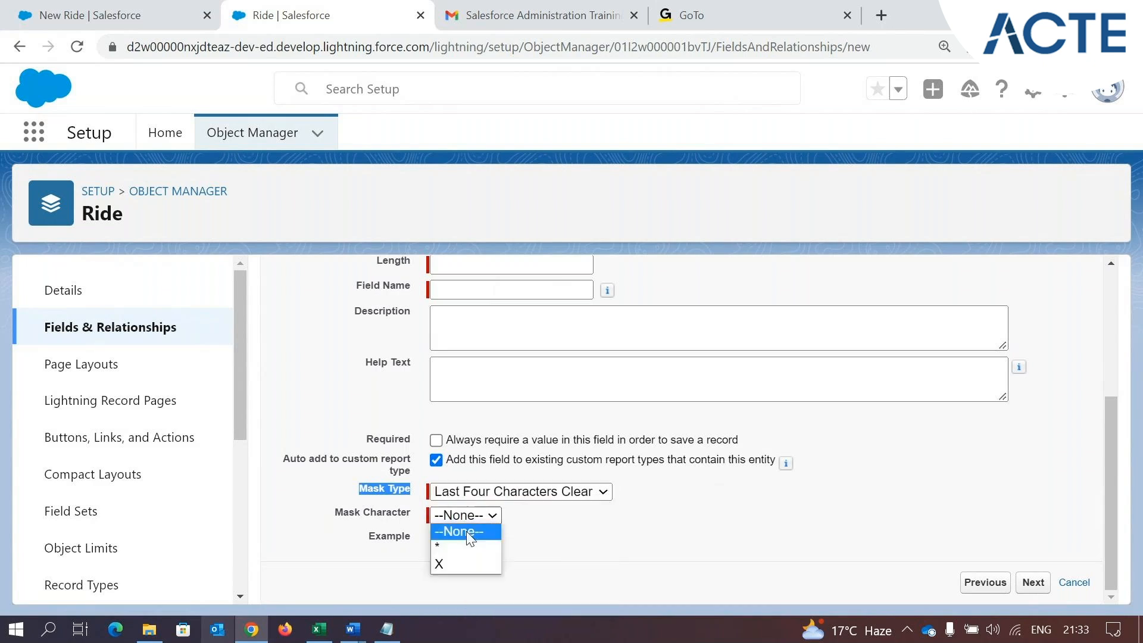
click(453, 558)
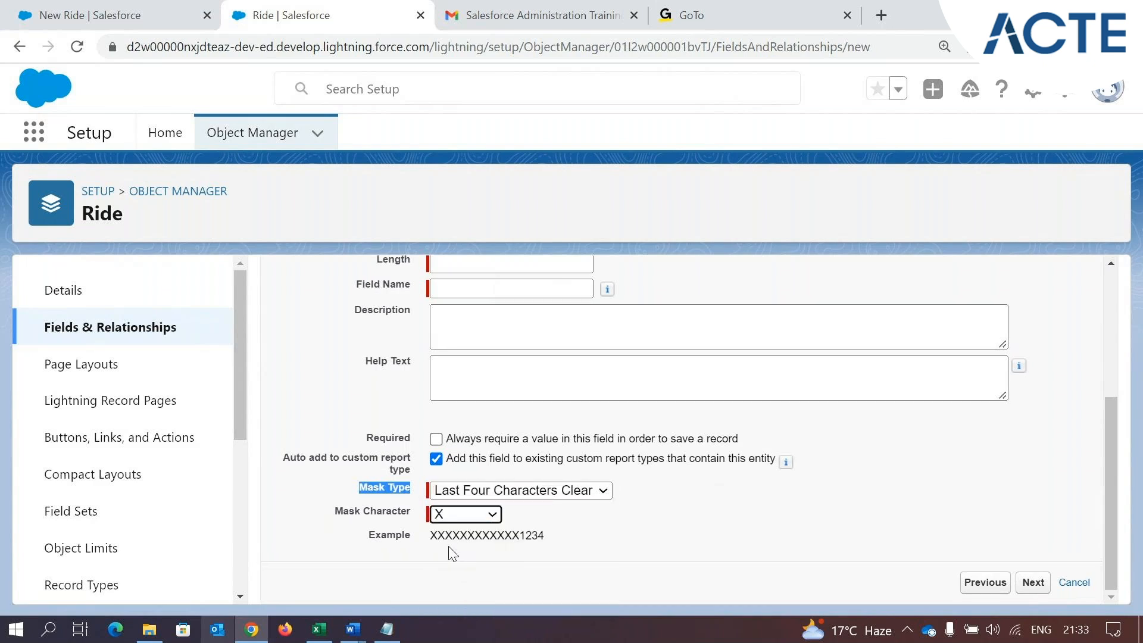
drag(429, 536, 518, 537)
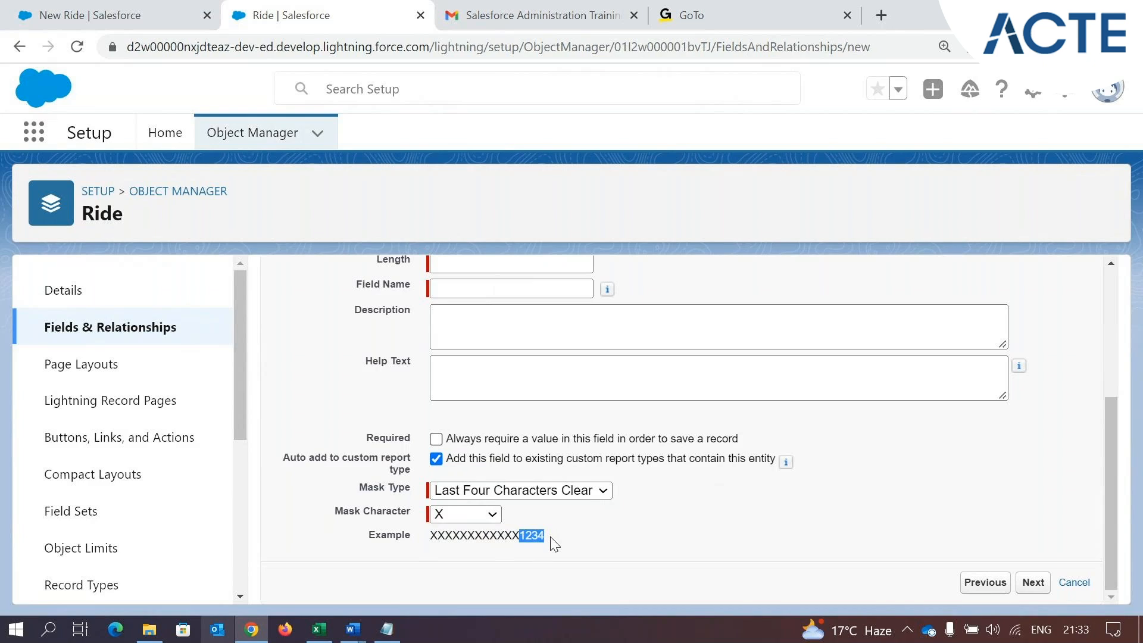
Change the mask character to * and examine the masking example
click(465, 513)
click(439, 556)
drag(427, 547, 512, 536)
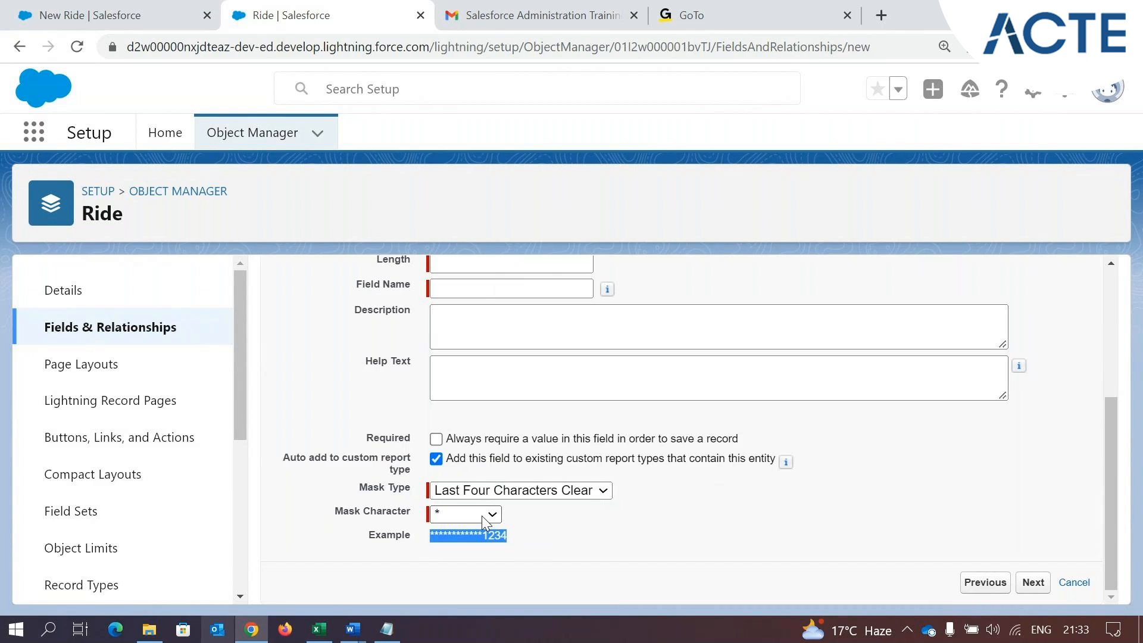
scroll(531, 518, up, 5)
scroll(531, 518, down, 5)
Go back to the data types, choose Text instead of Text (Encrypted), and proceed to the field details
click(985, 582)
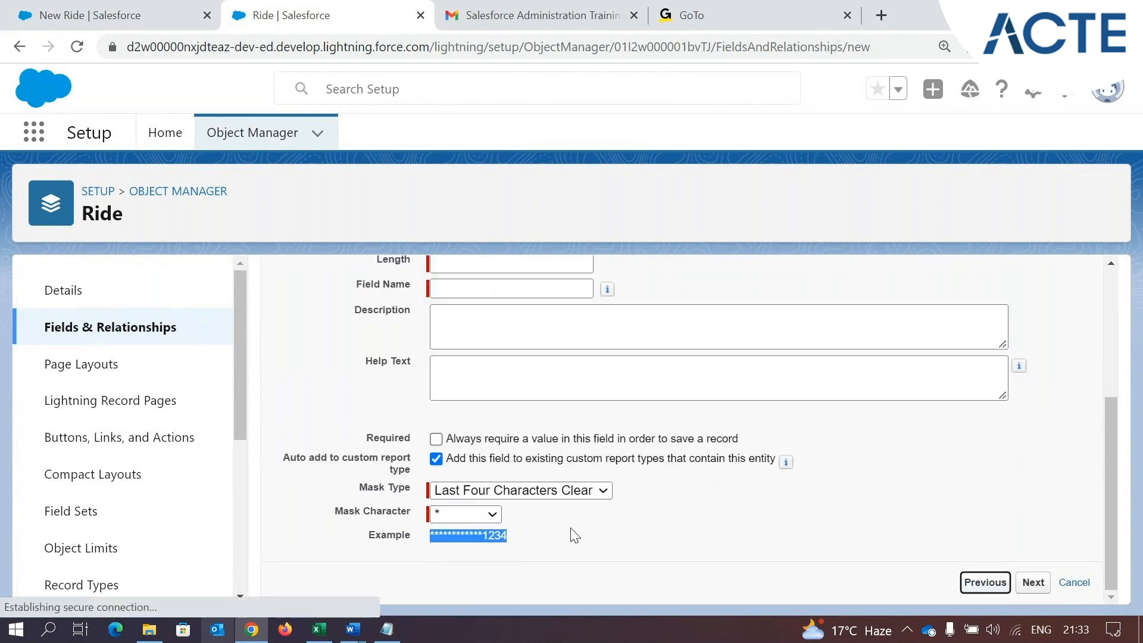
scroll(500, 463, down, 5)
scroll(504, 466, down, 10)
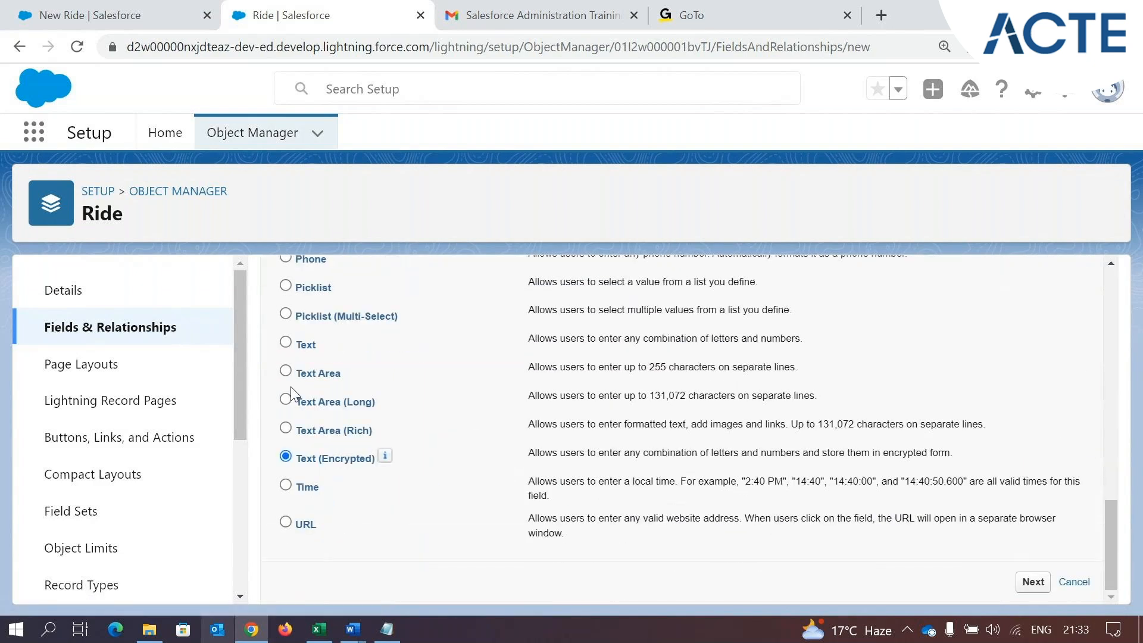
click(286, 343)
click(462, 427)
drag(357, 422, 409, 434)
Check the Ride object's required fields in the requirements email and enter Name as the new field's label
click(532, 13)
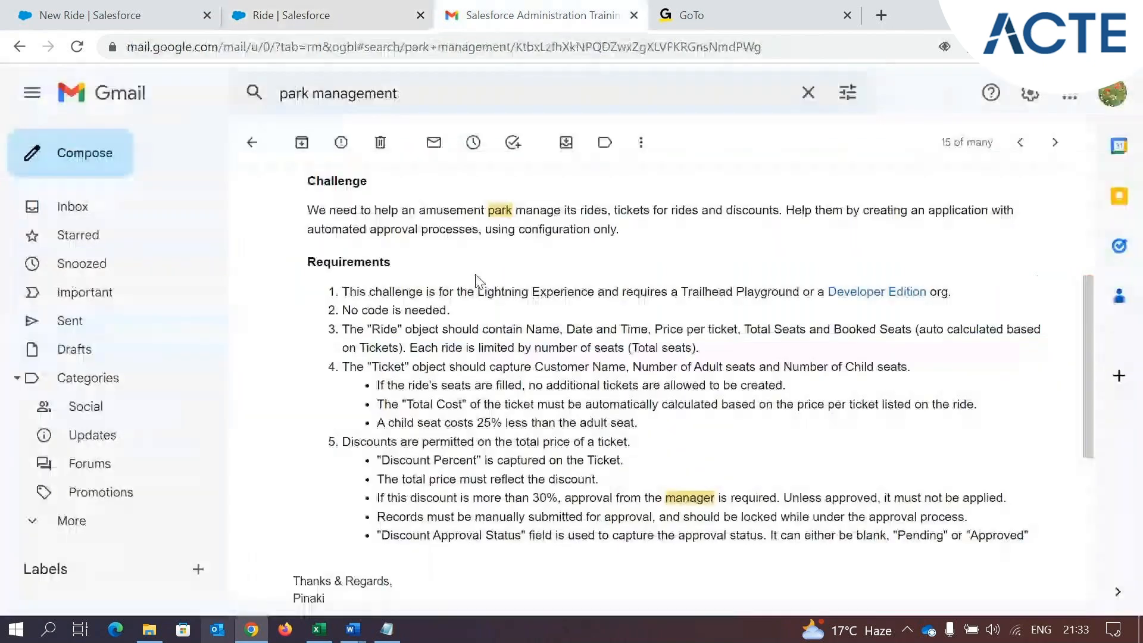
double_click(539, 330)
click(286, 15)
click(488, 425)
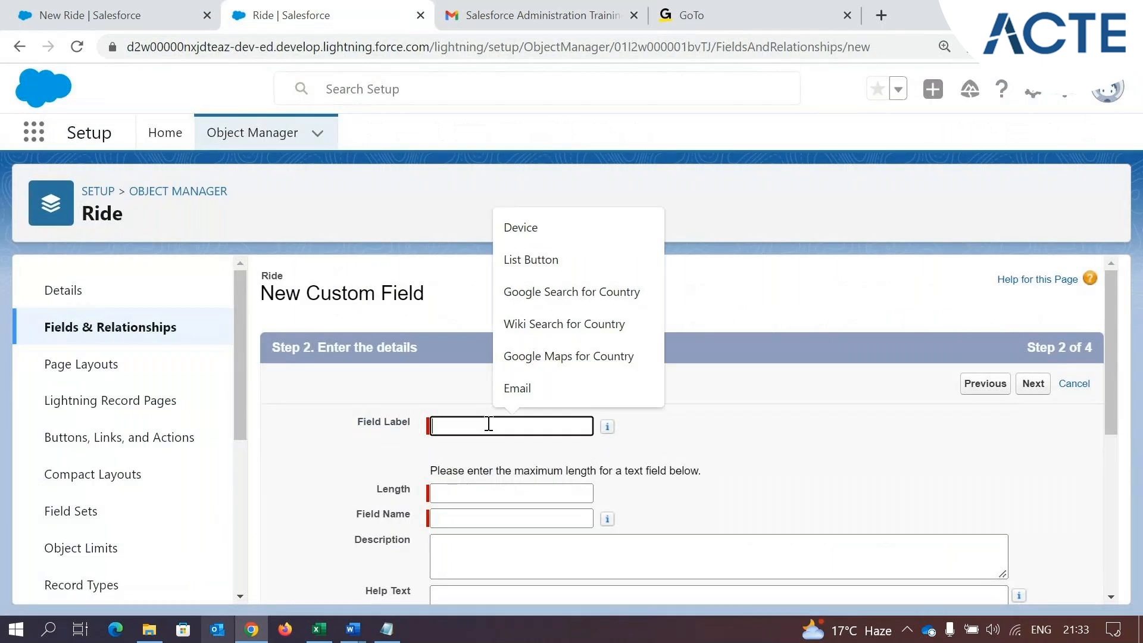
text(Name)
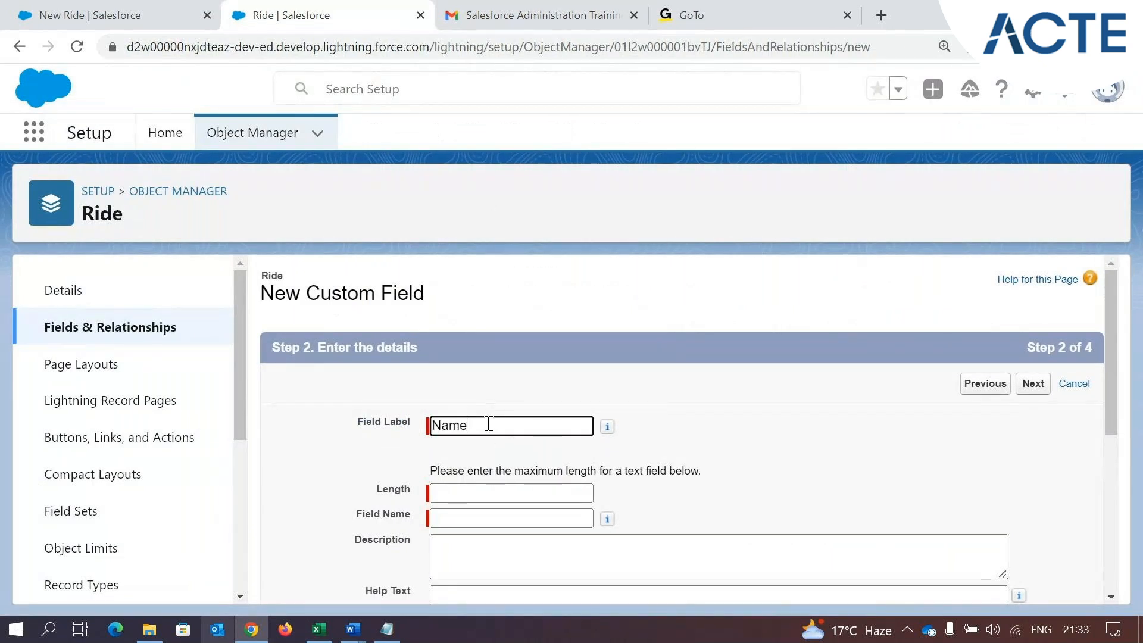
Set the Name field's length to 50, review its remaining options, and proceed to field-level security
click(748, 466)
scroll(734, 466, down, 1)
click(453, 402)
text(50)
click(645, 438)
scroll(596, 432, down, 1)
click(434, 377)
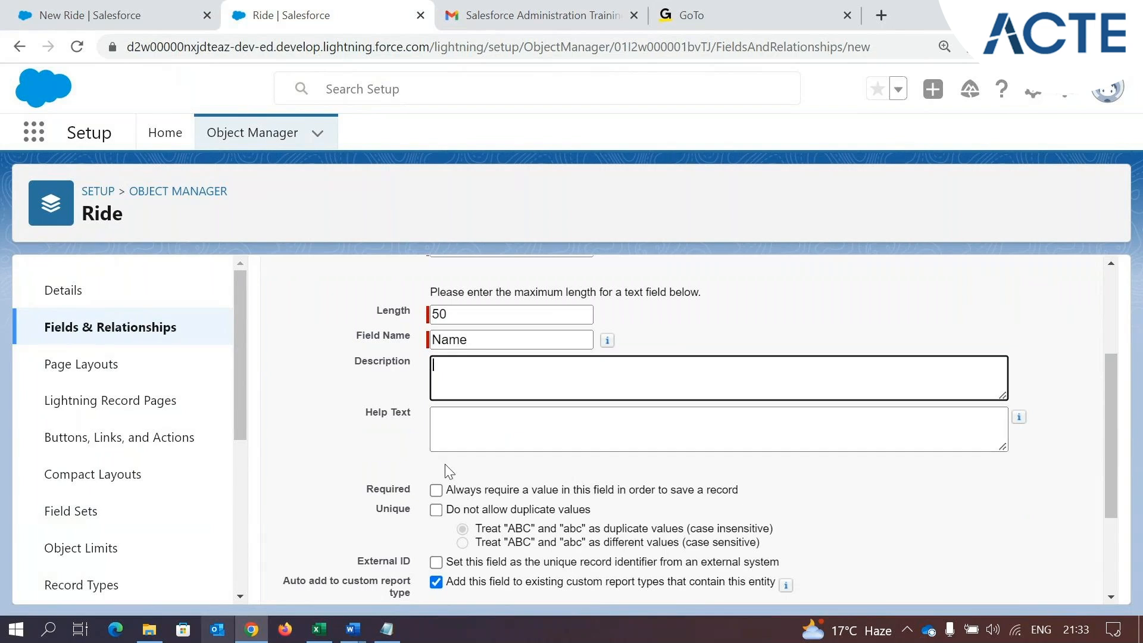
scroll(478, 411, down, 1)
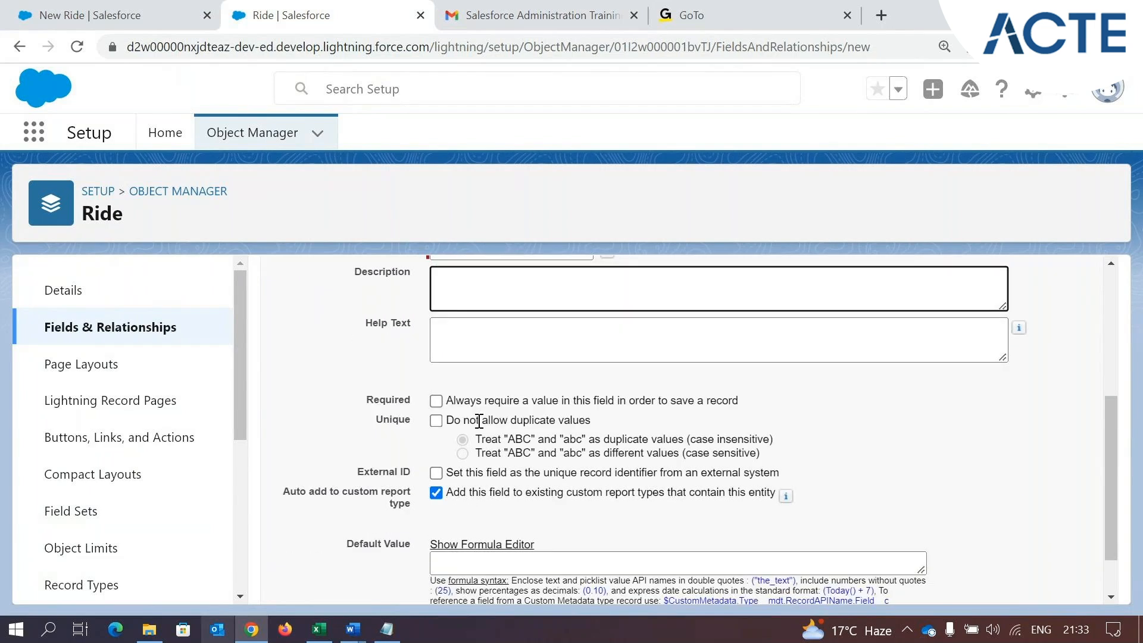
scroll(1024, 571, down, 1)
click(1031, 583)
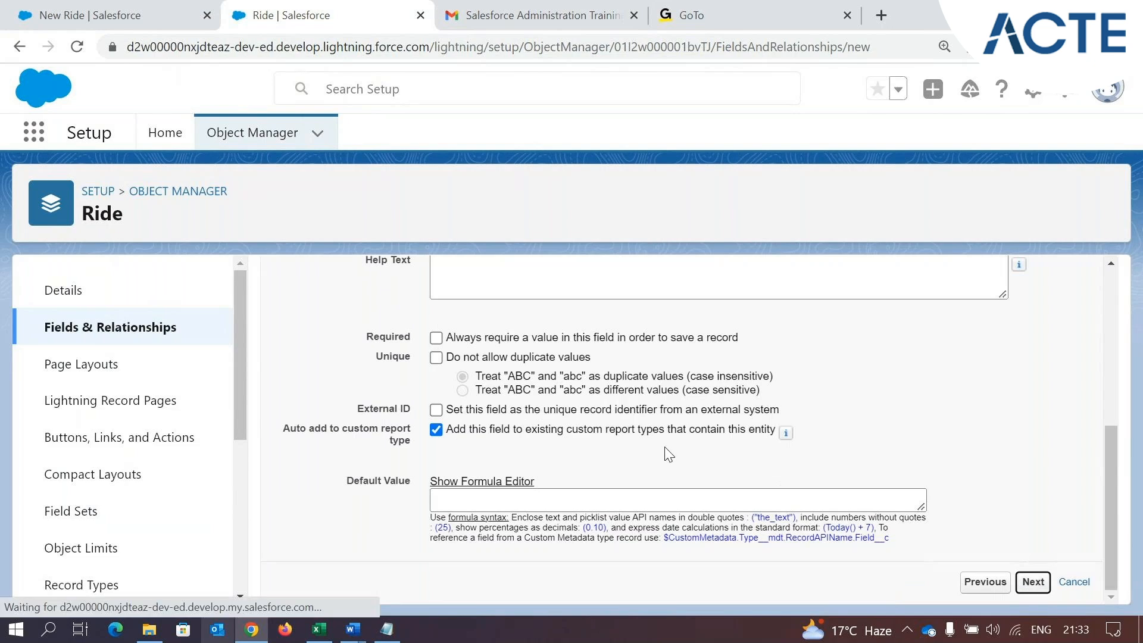
Make the Name field visible to all profiles, keep it on the page layout, and save it
scroll(774, 441, down, 3)
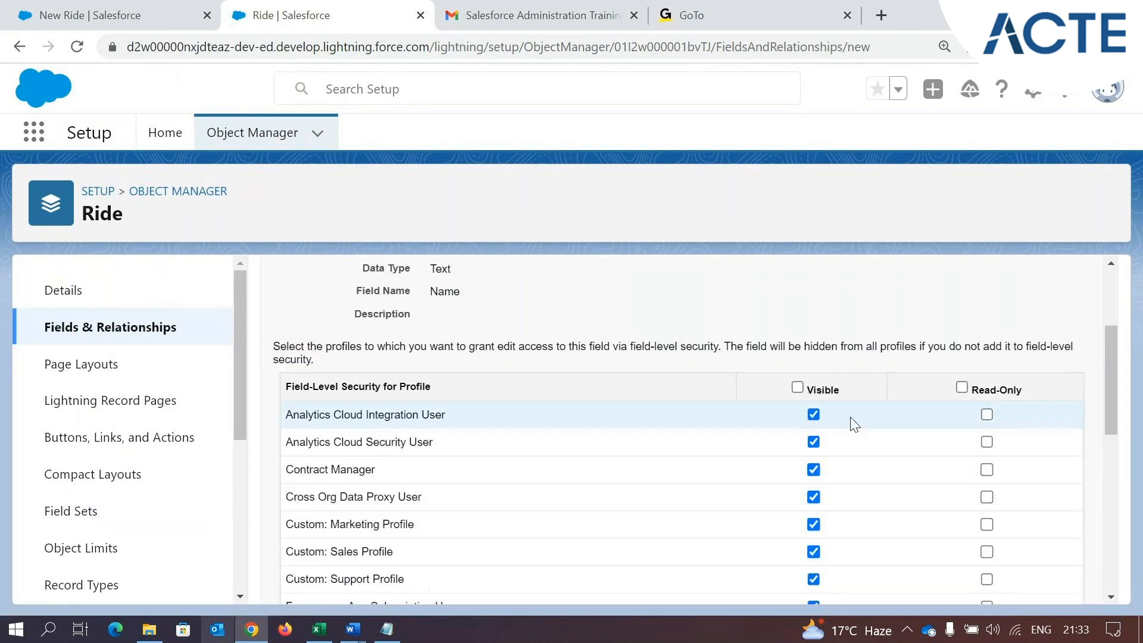
click(797, 387)
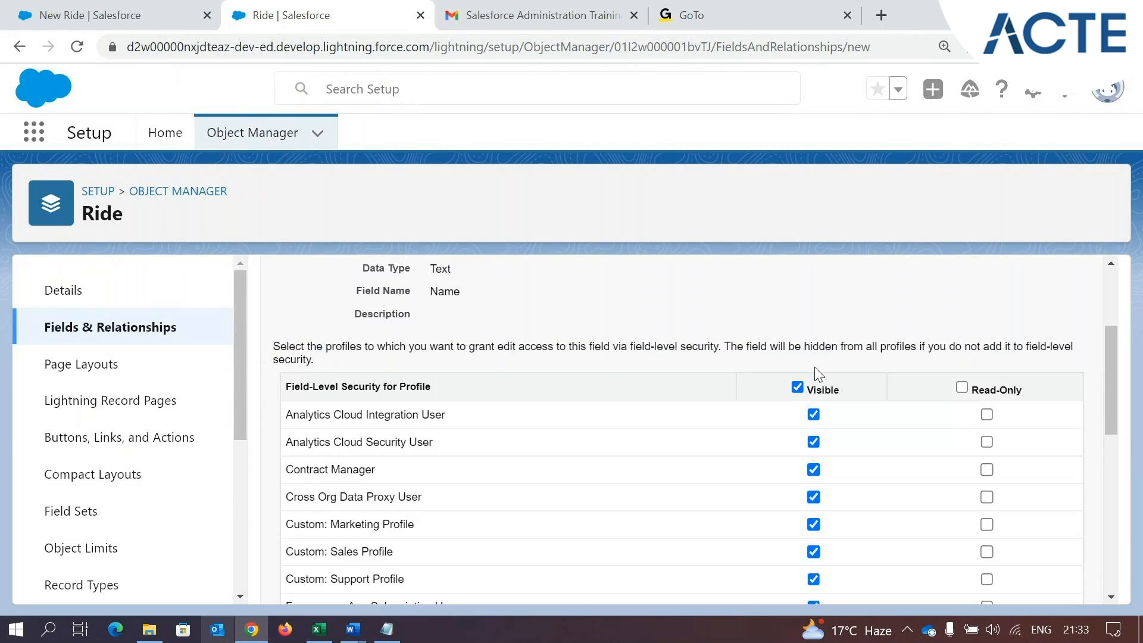
scroll(811, 423, down, 10)
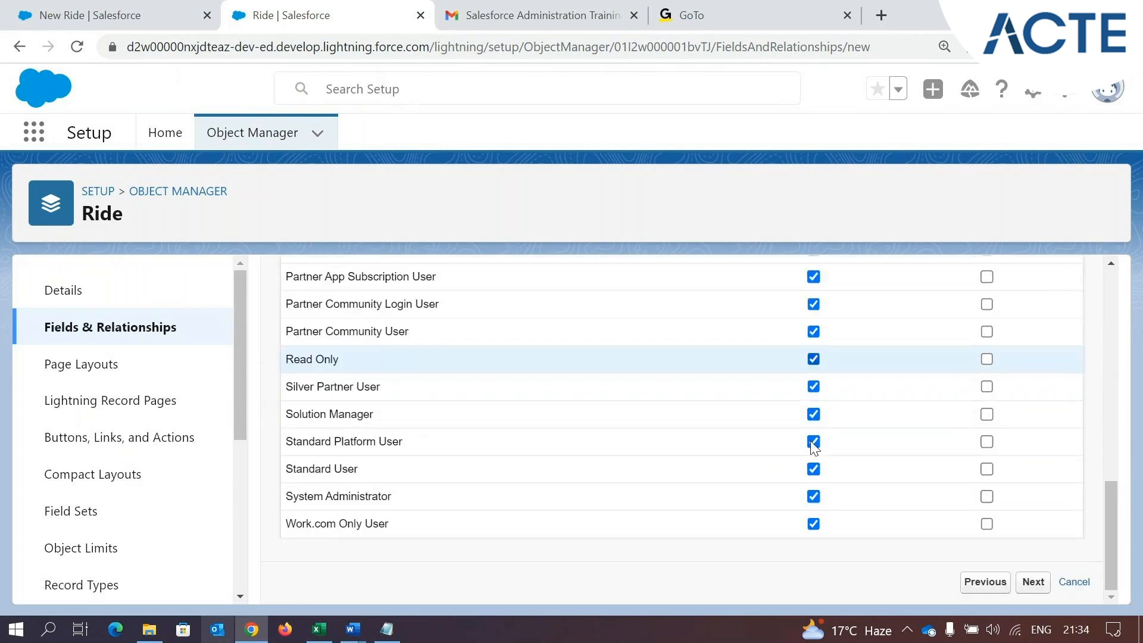
click(1032, 583)
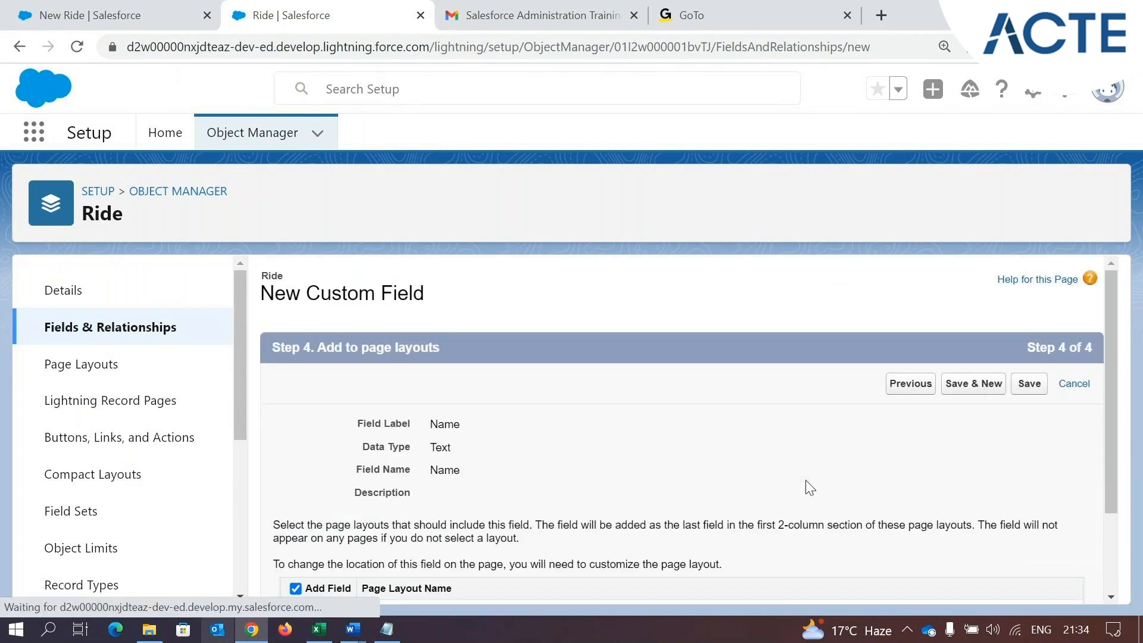
scroll(808, 491, down, 2)
click(1029, 583)
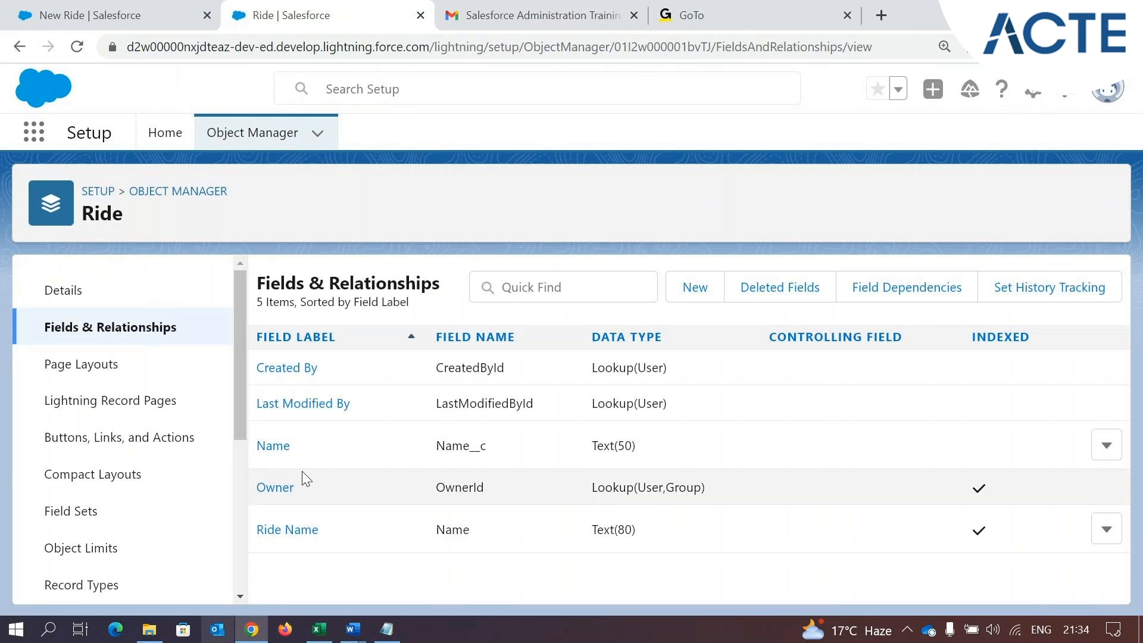
Inspect the __c suffix of the Name field, view the New Ride form in Park Management, and close the form
drag(489, 451, 470, 448)
click(489, 458)
click(100, 16)
click(485, 422)
click(881, 198)
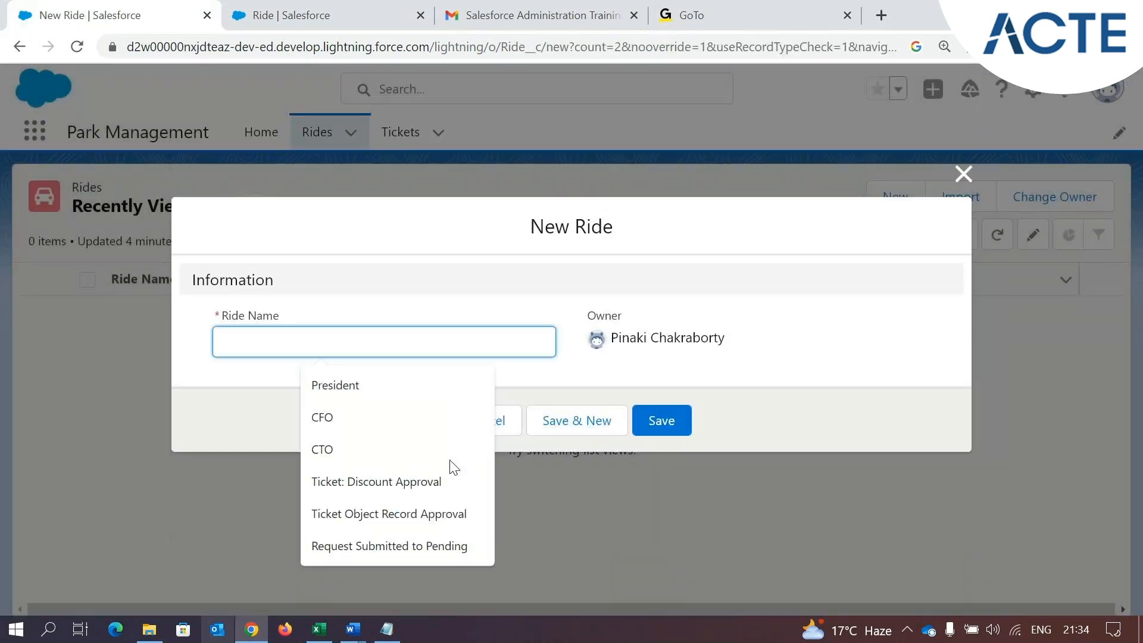
click(507, 433)
click(485, 431)
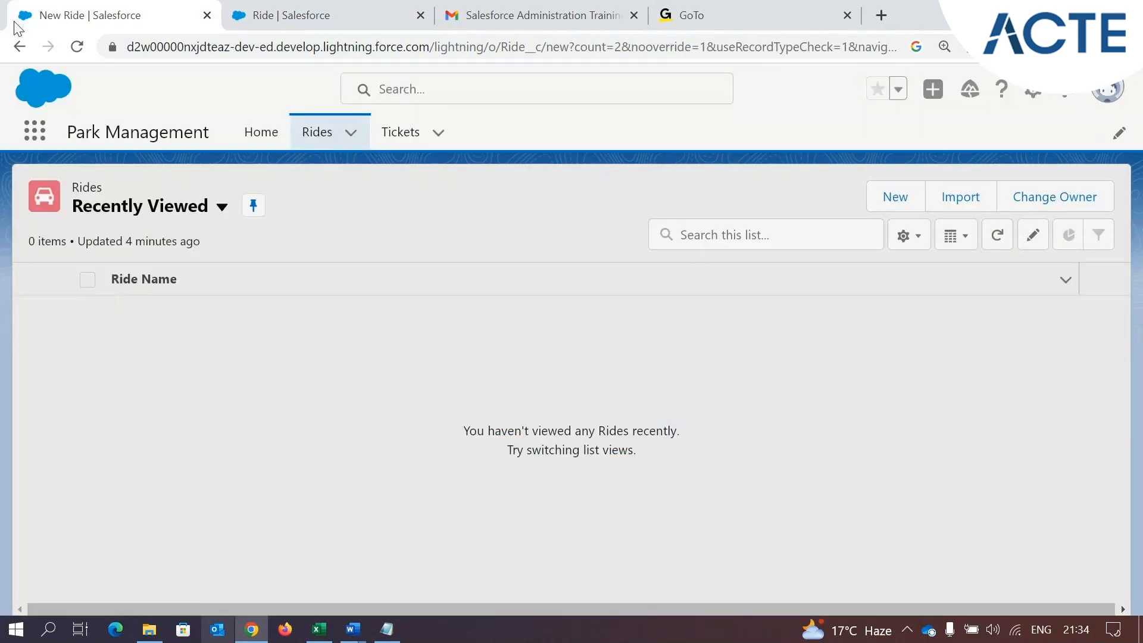
Reload the Rides page, check the New Ride form for the Name field, and cancel the form
click(72, 44)
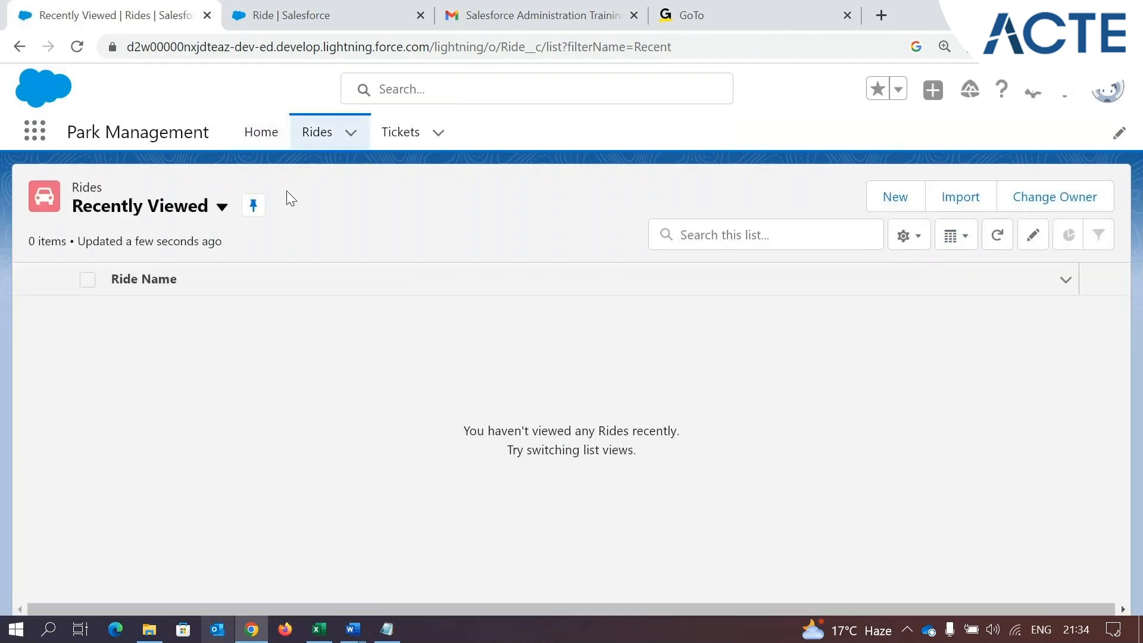
click(877, 196)
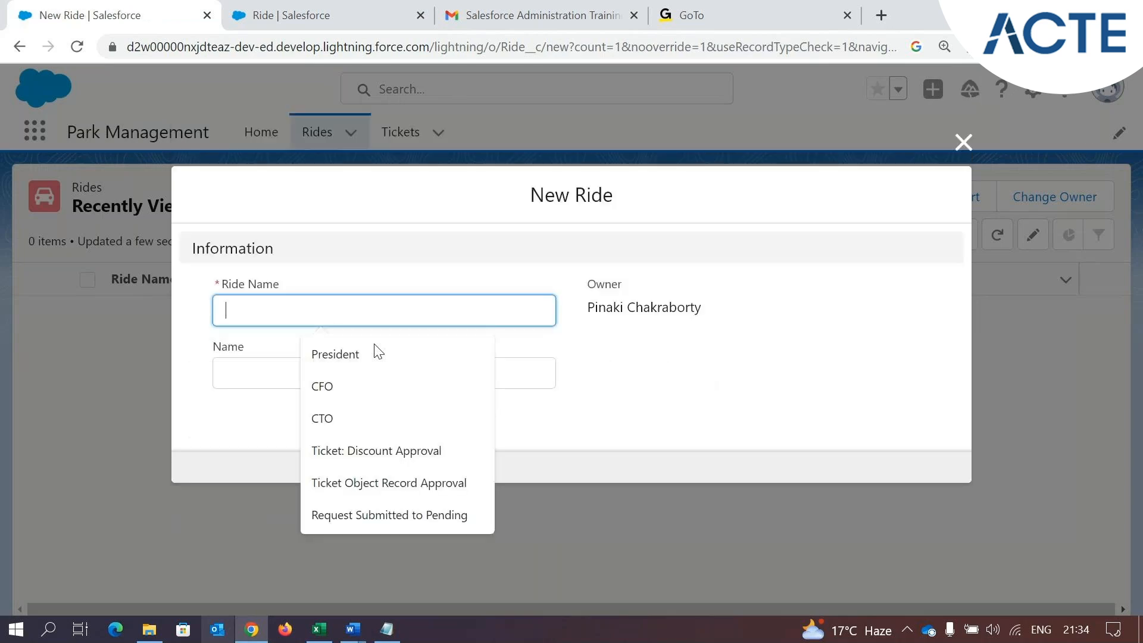
click(224, 438)
click(250, 387)
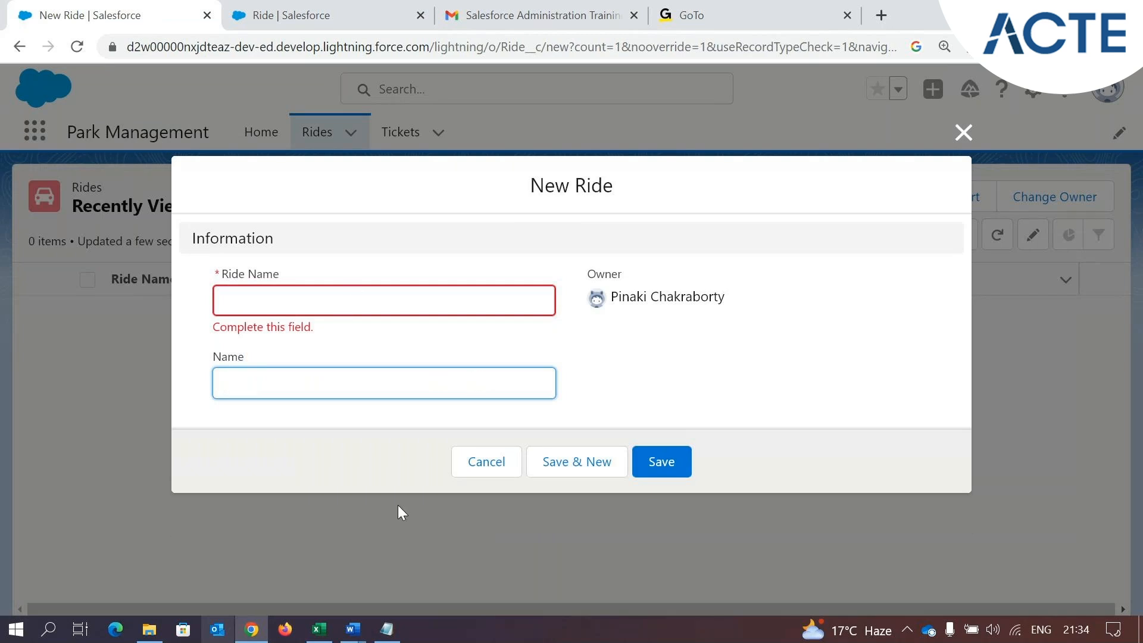
click(467, 469)
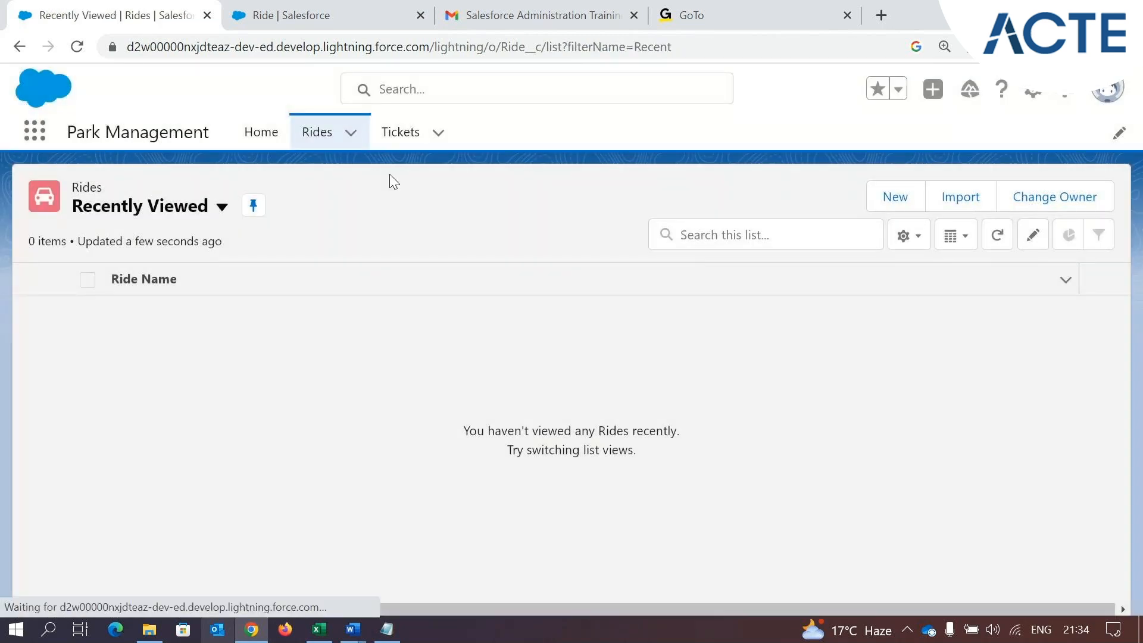
Look up the next required Ride field, Date and Time, in the requirements email and return to the Ride object's fields
click(288, 14)
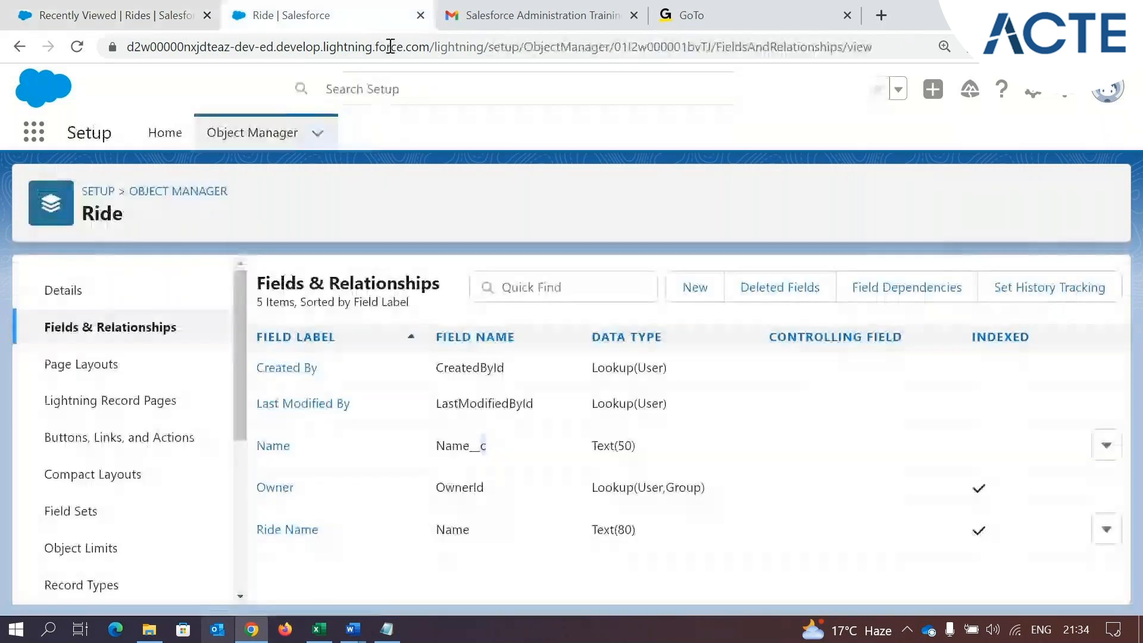
click(476, 8)
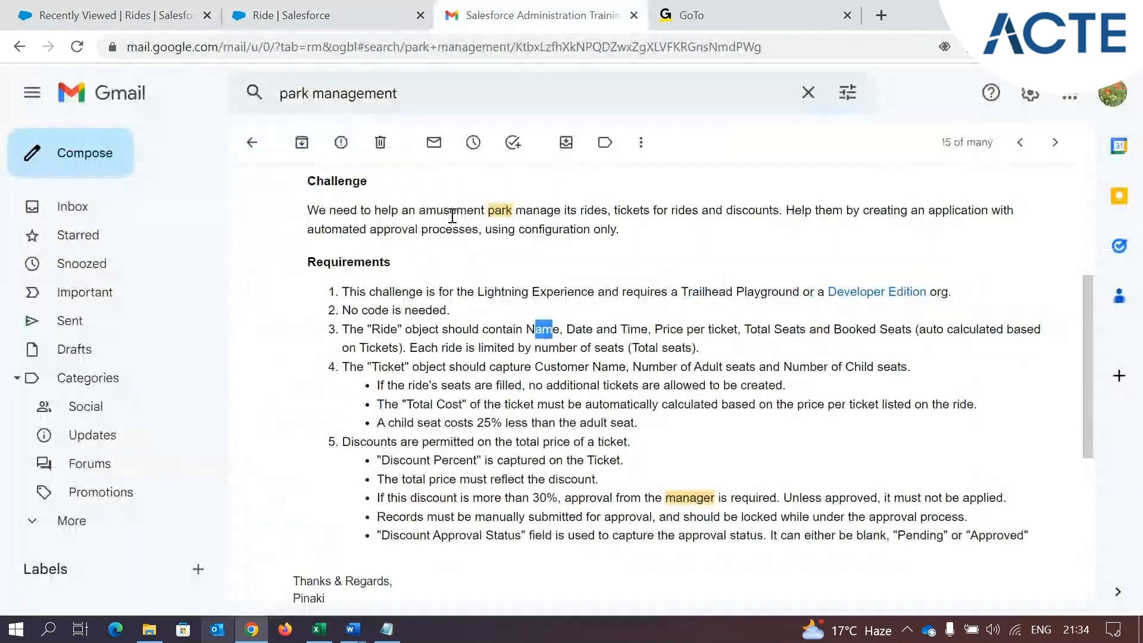
drag(566, 329, 651, 328)
click(594, 340)
click(333, 15)
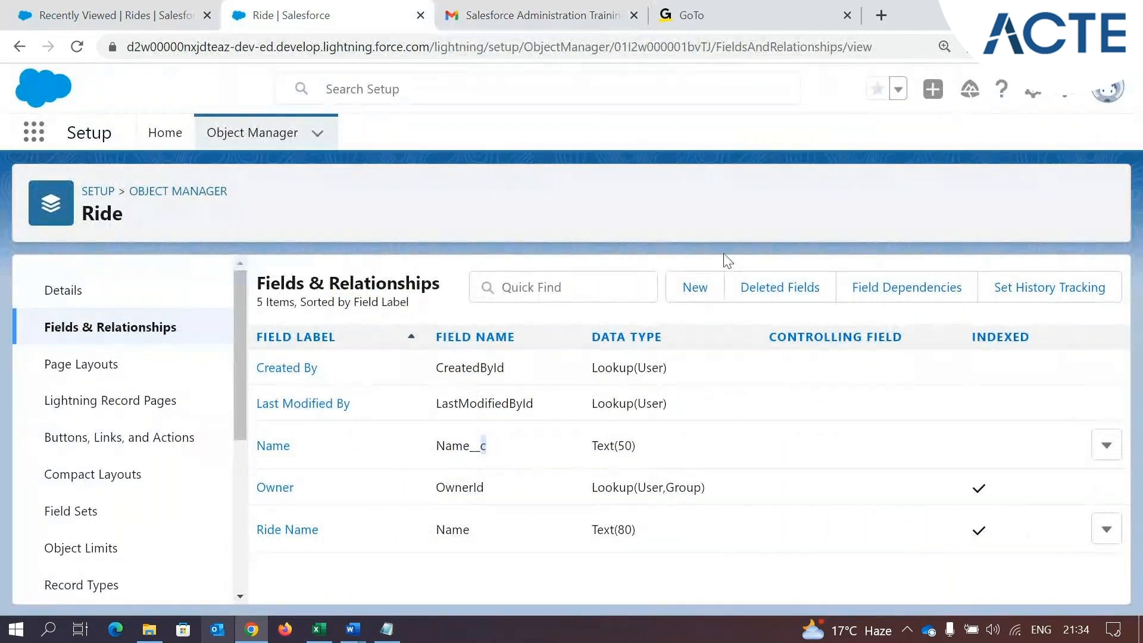
Start a new custom field on the Ride object and compare the Date and Date/Time data types
click(695, 288)
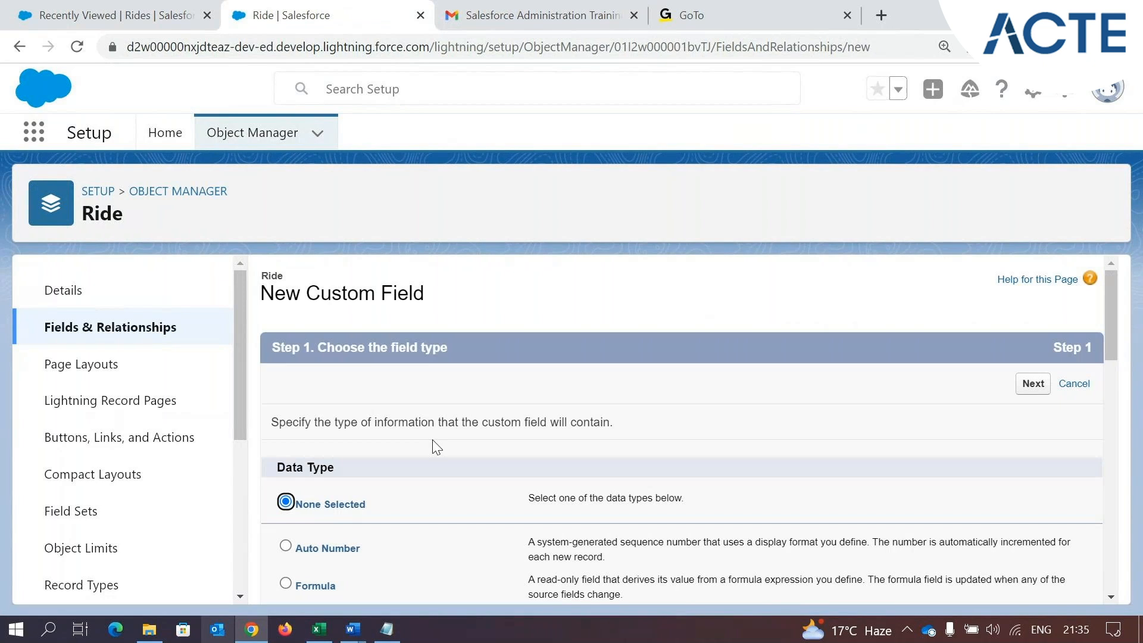
scroll(426, 454, down, 5)
scroll(327, 475, down, 5)
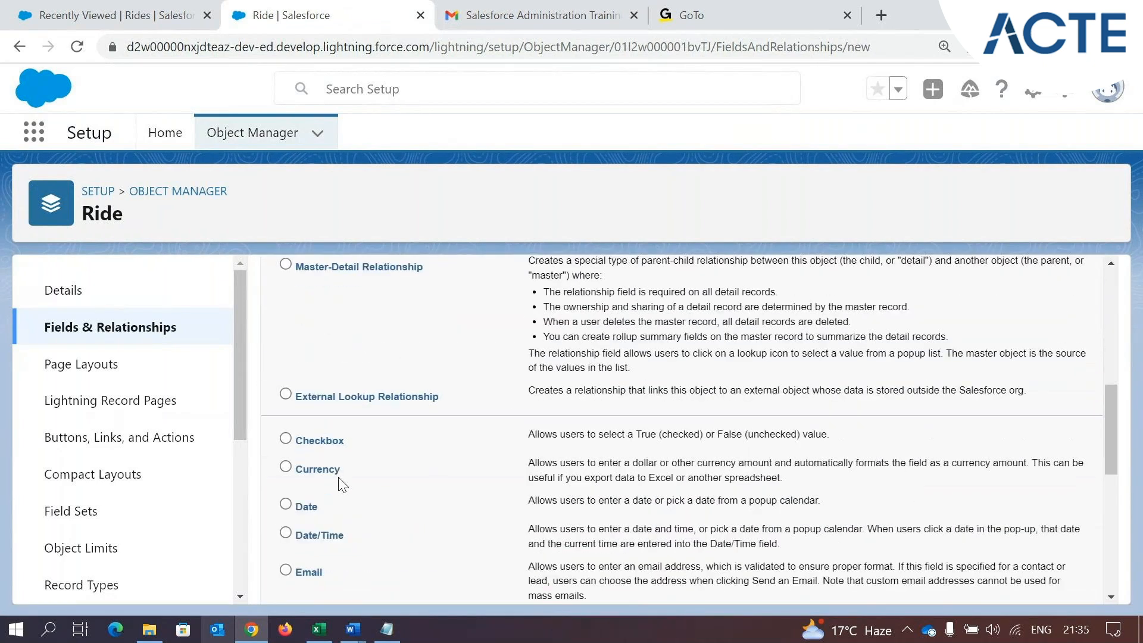
scroll(345, 490, down, 2)
double_click(306, 327)
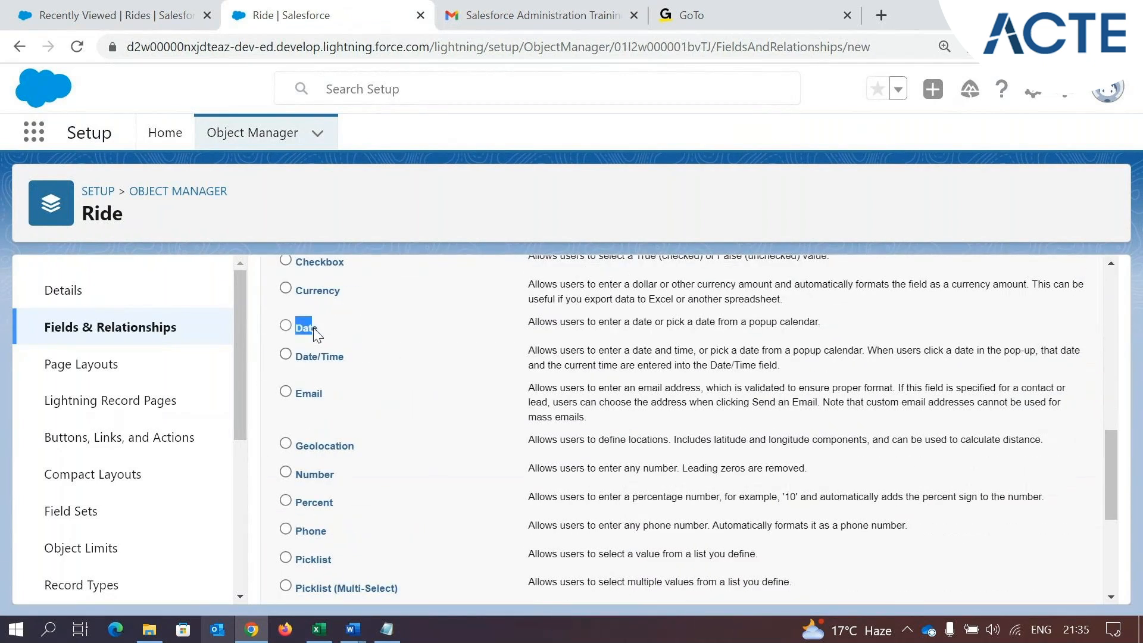
drag(531, 320, 849, 332)
click(302, 369)
drag(297, 363, 346, 362)
Copy the field name "Date and Time" from the Ride requirements in the email
key(ctrl+Tab)
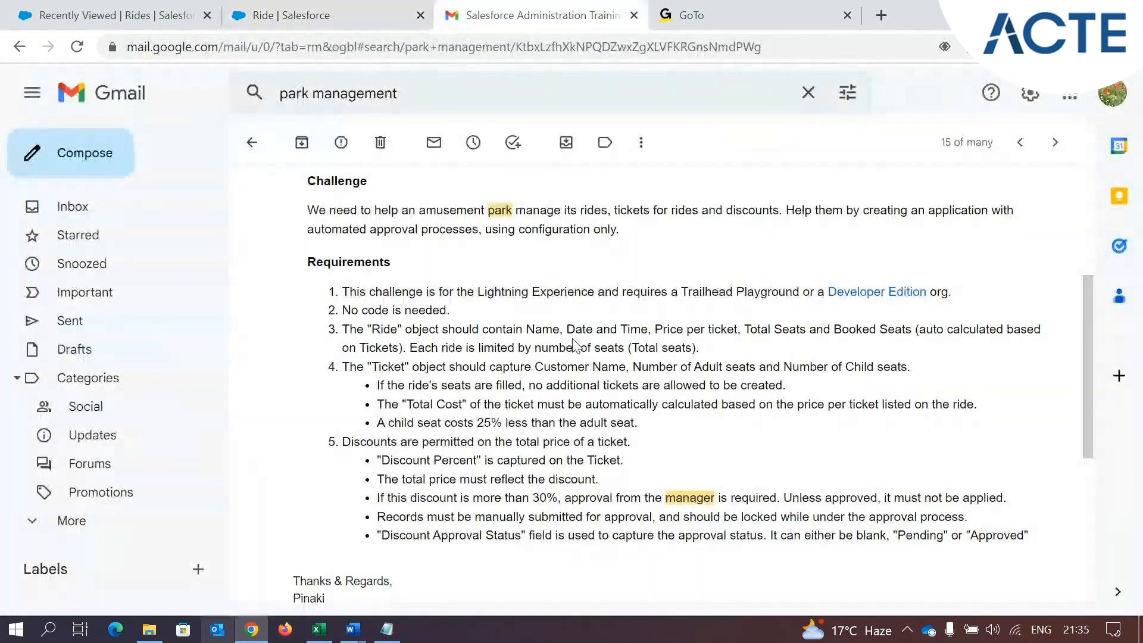
drag(566, 329, 616, 328)
drag(655, 326, 648, 329)
key(ctrl+c)
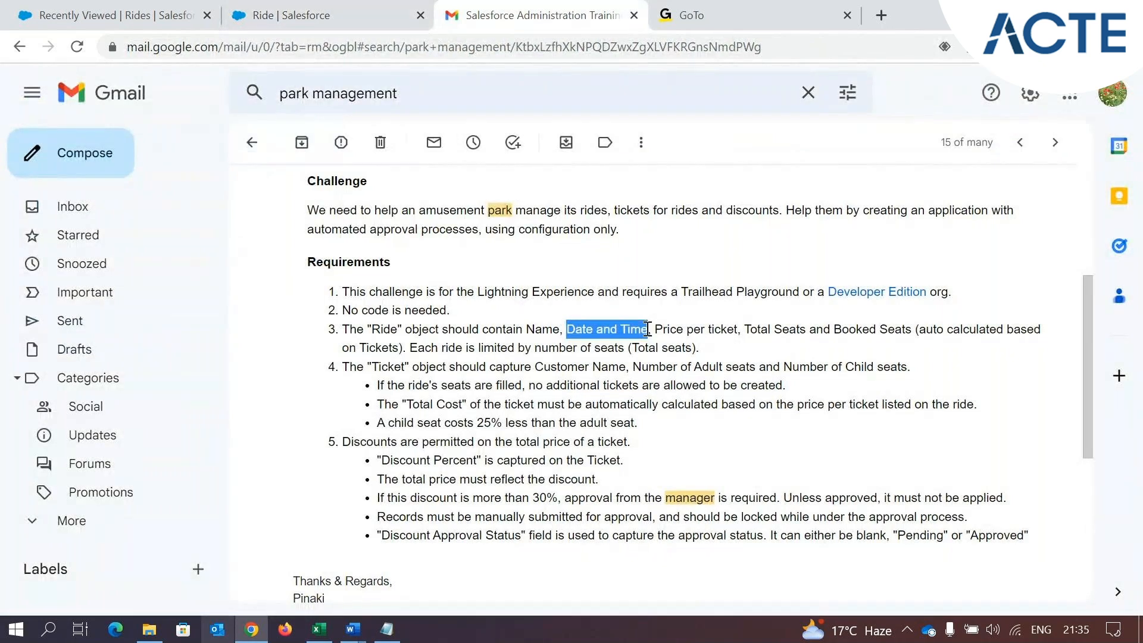
Use the Date/Time data type for the new Ride field, review its description, and proceed to the field details
click(359, 8)
drag(527, 352, 703, 351)
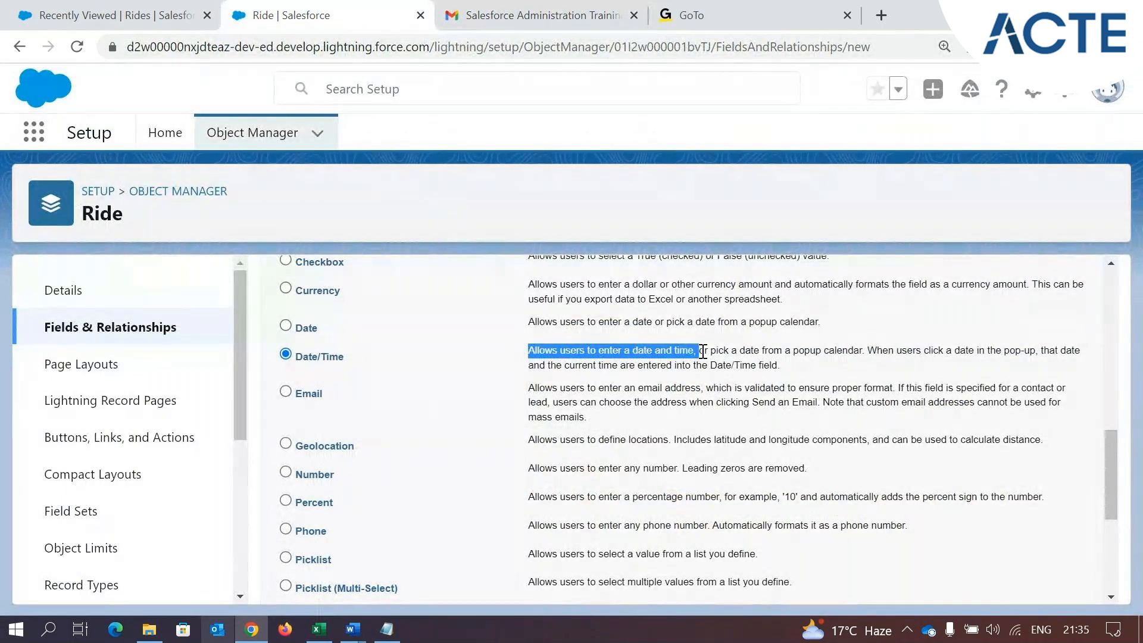
scroll(703, 351, down, 5)
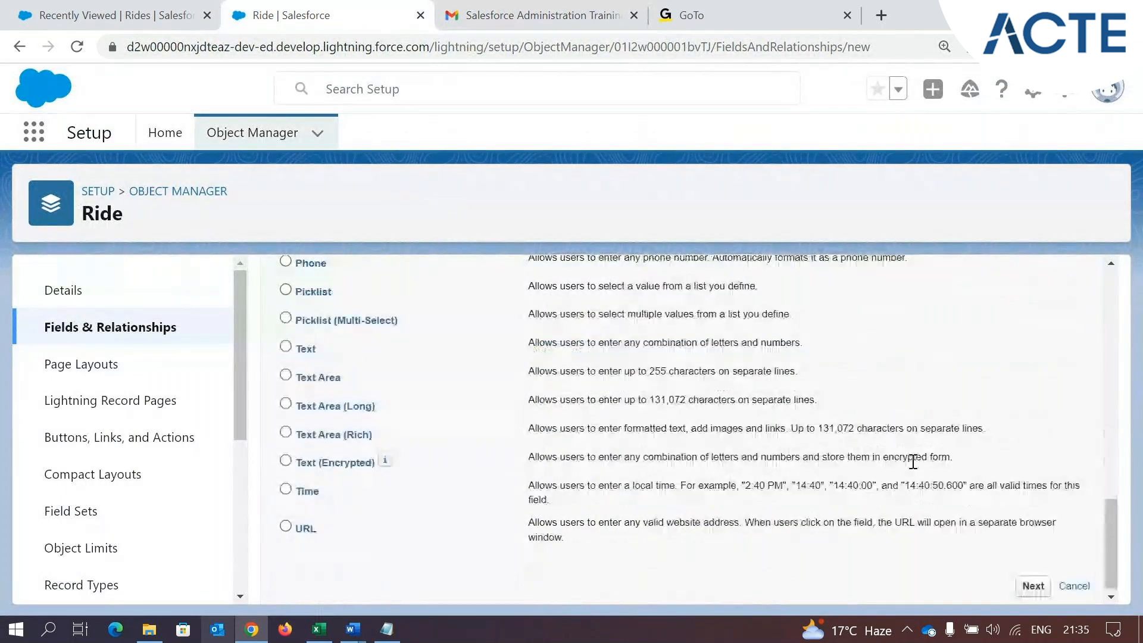
click(1033, 582)
Label the new field Date and Time and proceed to field-level security
click(487, 433)
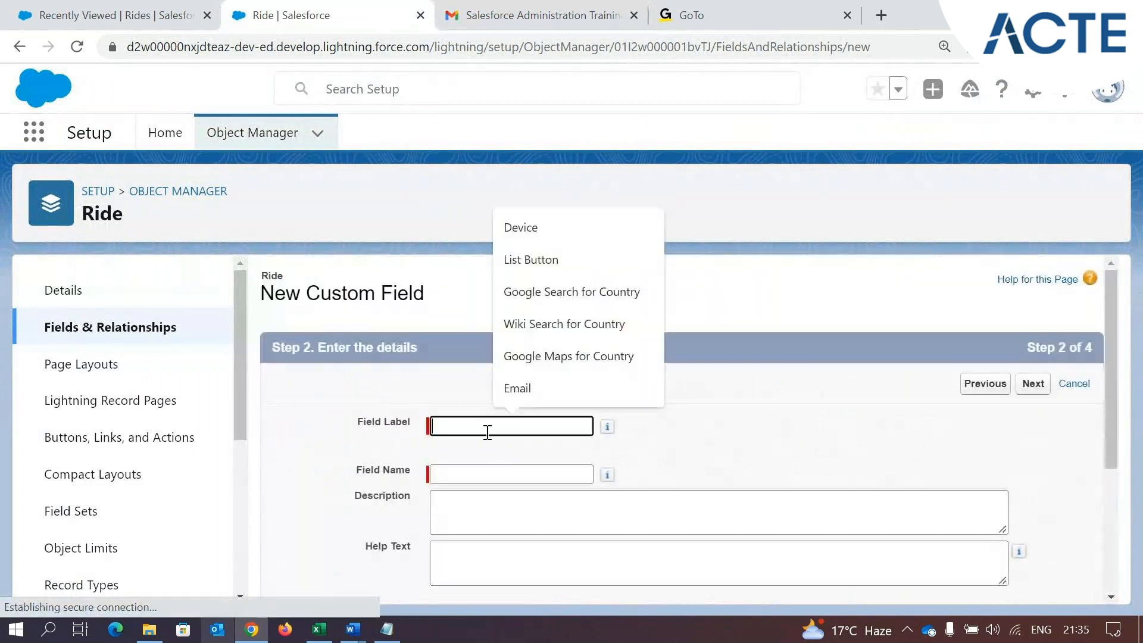
key(ctrl+v)
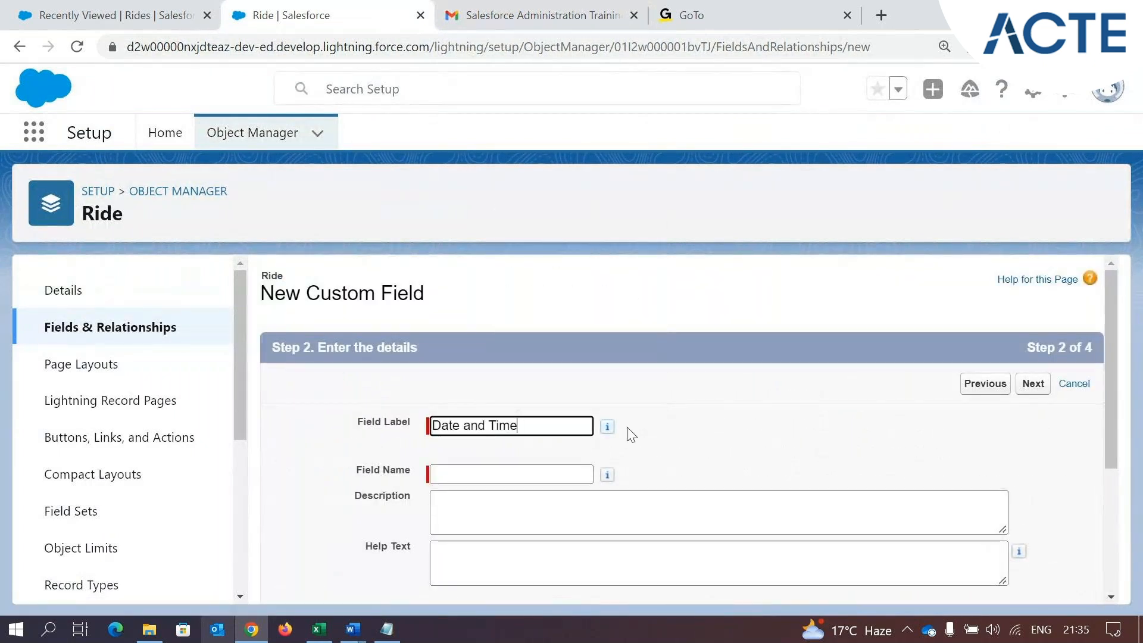
click(725, 428)
scroll(722, 429, down, 4)
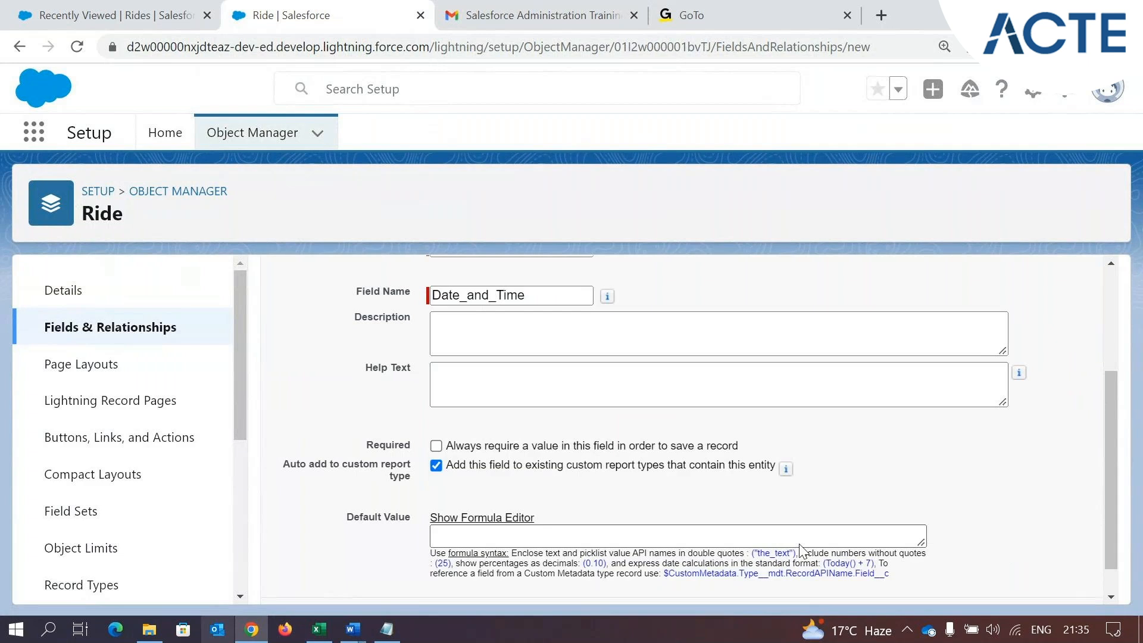
click(1033, 582)
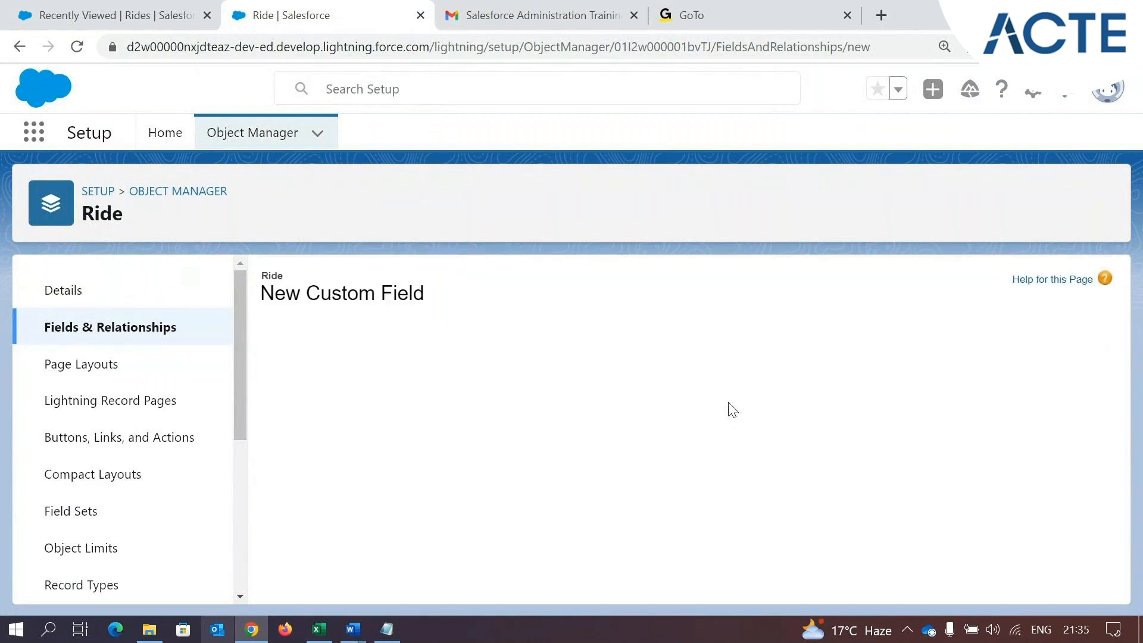
Make the Date and Time field visible to all profiles, keep it on the page layout, and save it
scroll(807, 471, down, 3)
click(797, 387)
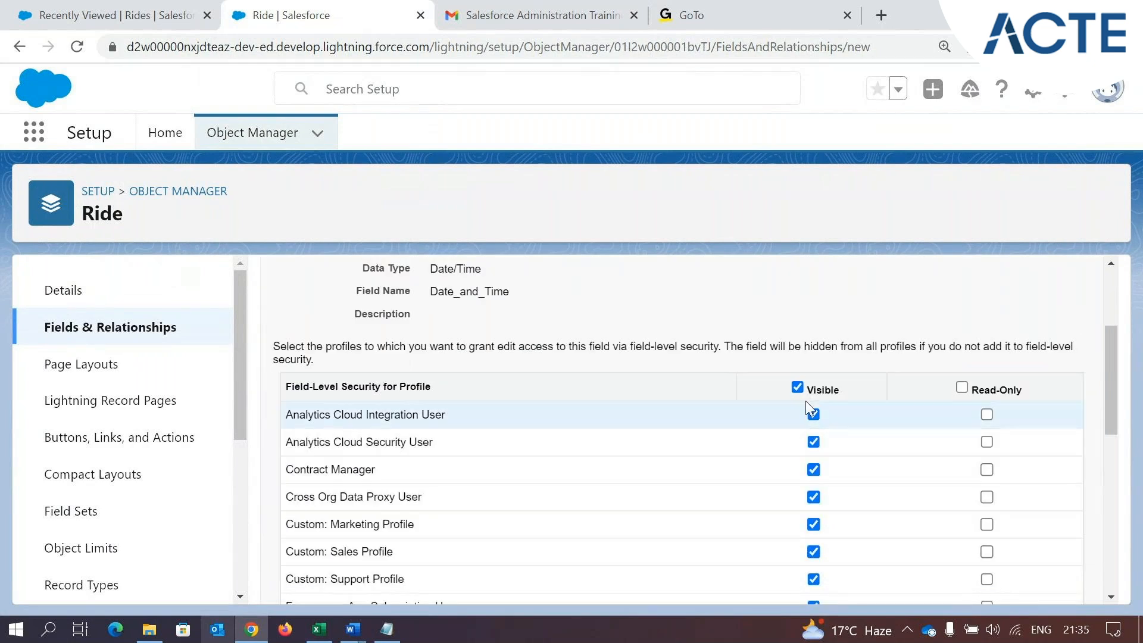
scroll(805, 401, down, 8)
click(1033, 582)
click(1030, 583)
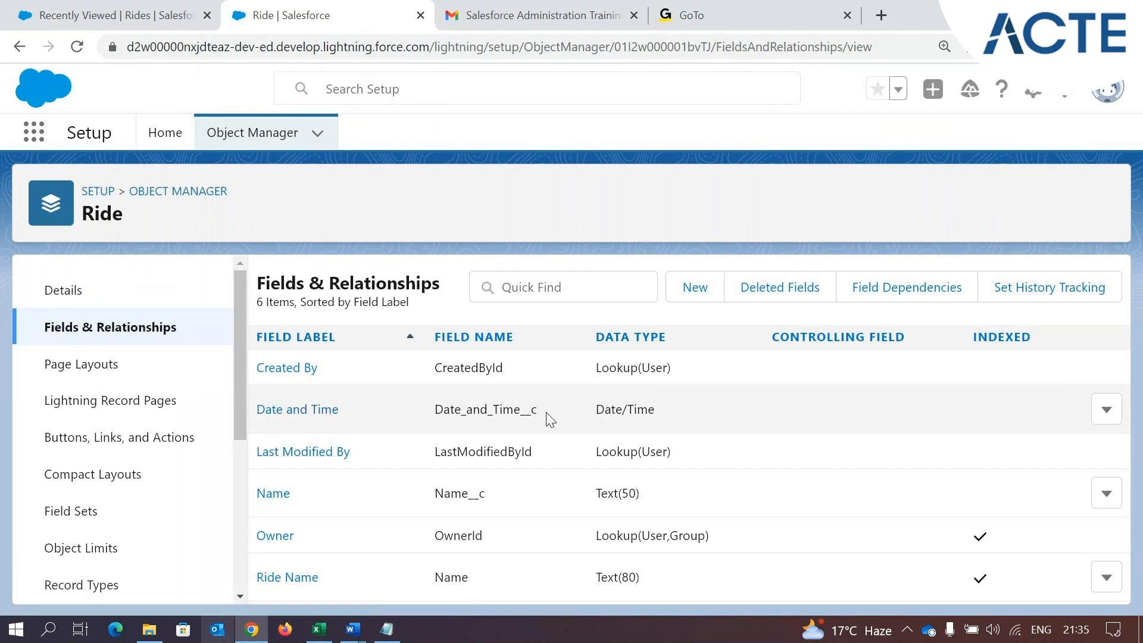
Inspect the Date and Time field's API name, check the New Ride form in Park Management for it, and cancel the form
drag(549, 417, 526, 414)
click(113, 15)
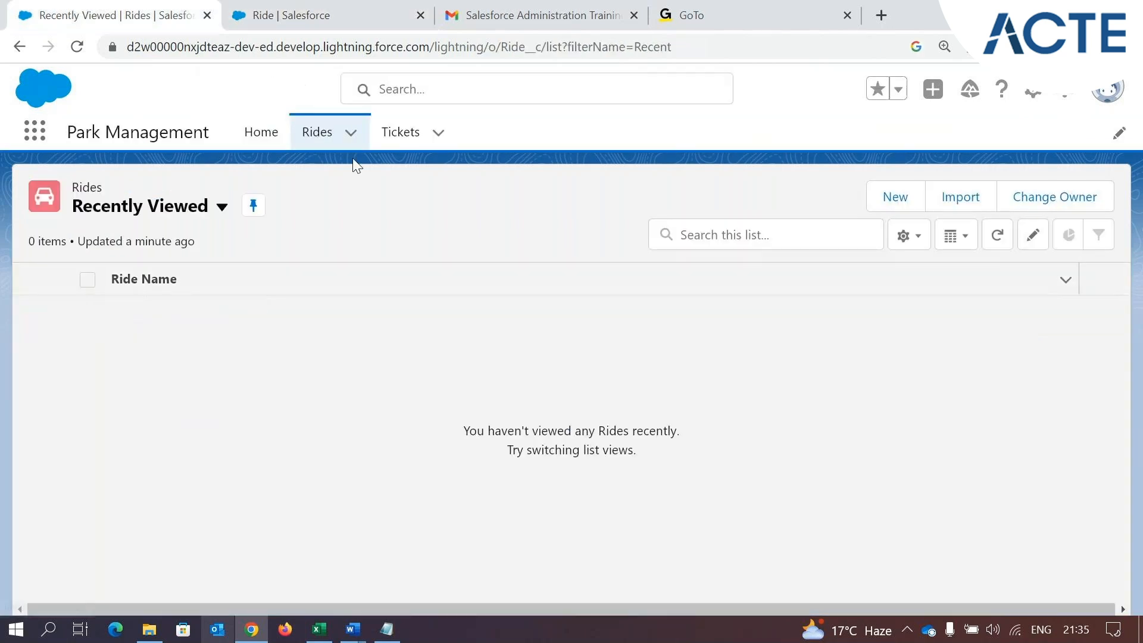
click(315, 143)
click(900, 196)
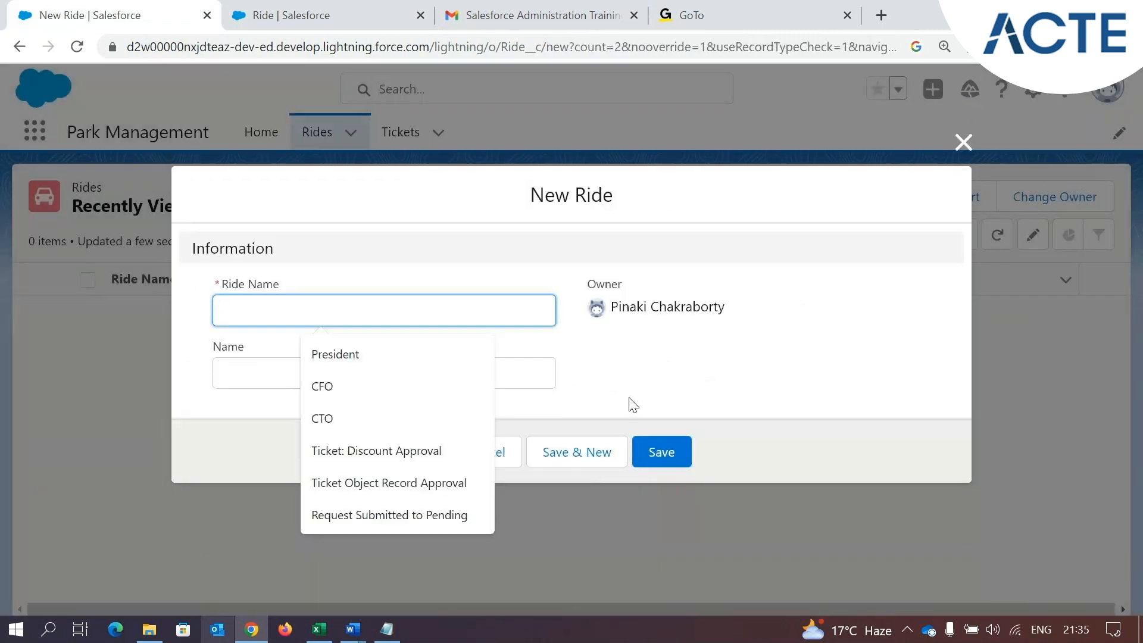
click(364, 456)
click(470, 467)
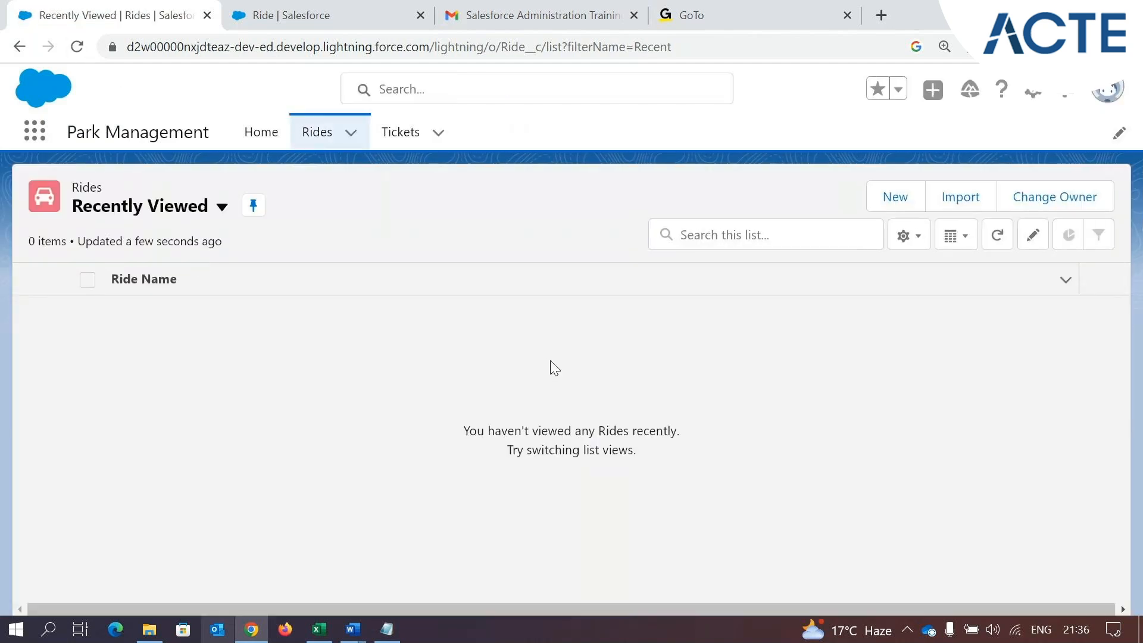
Reopen the New Ride form to check again for the Date and Time field, and cancel it
click(894, 196)
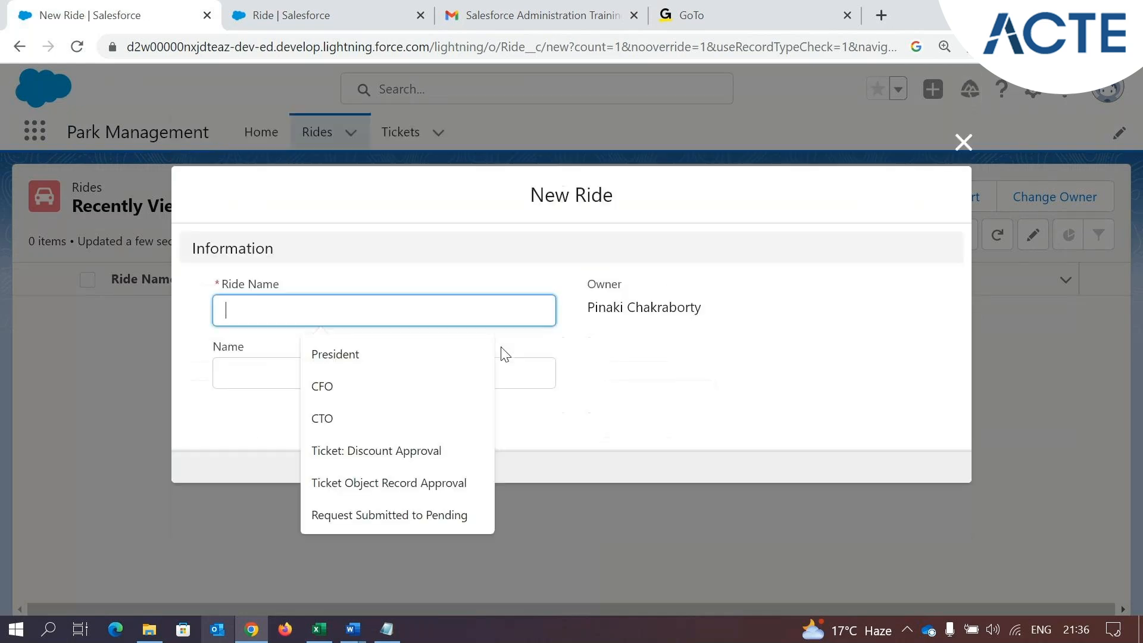
click(619, 370)
click(487, 462)
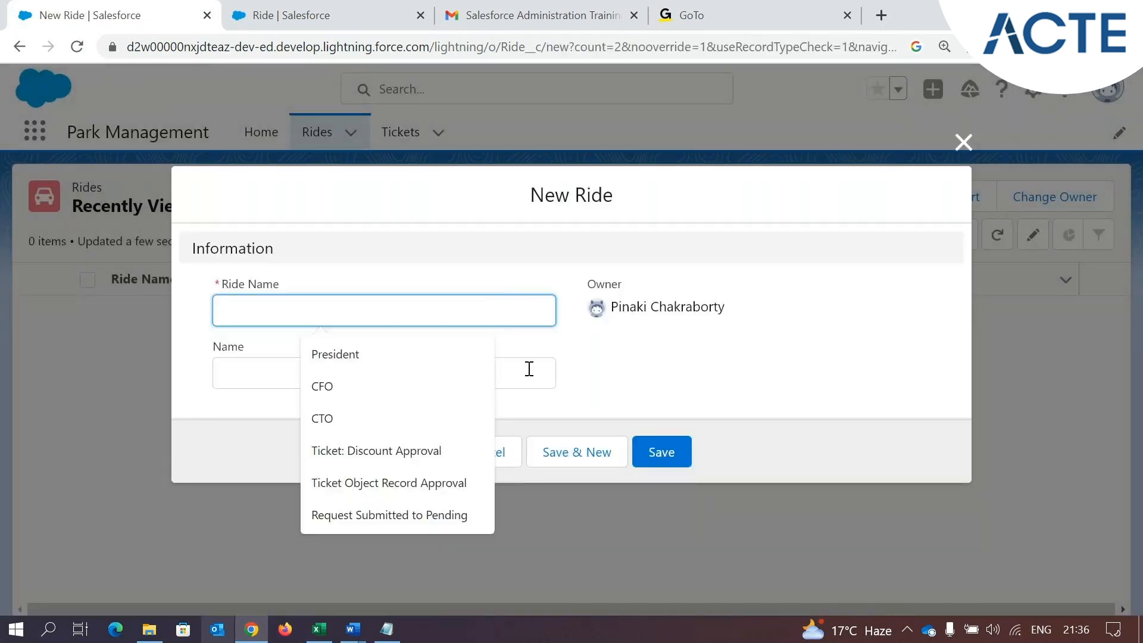
Cancel the open New Ride form, return to the Rides list through the Home page, and start a new ride record
click(673, 361)
click(486, 462)
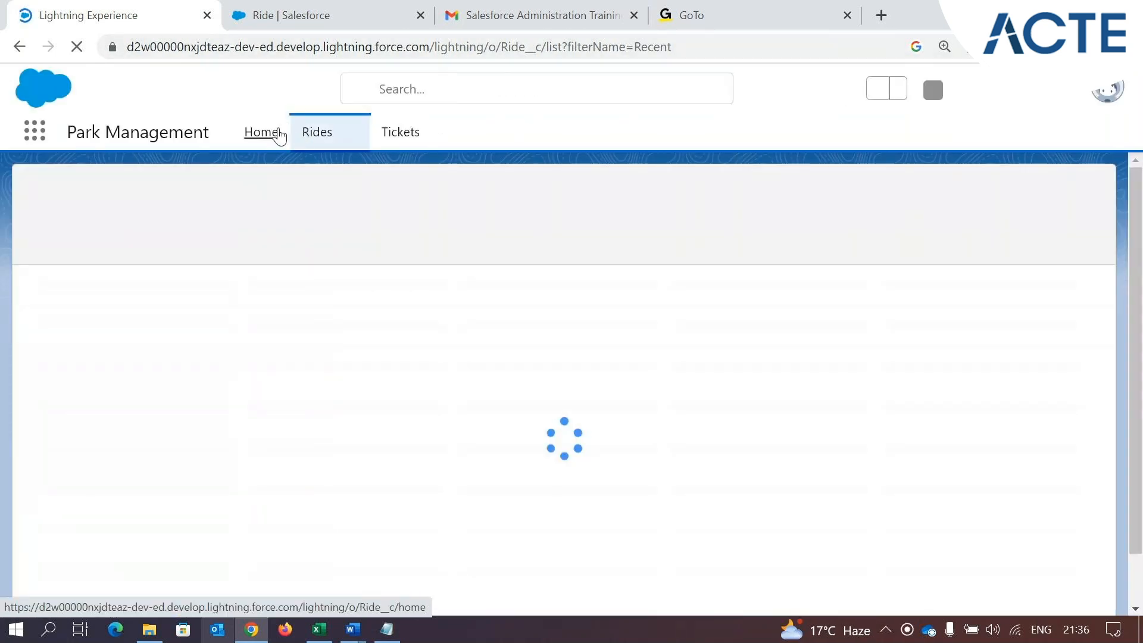
click(258, 133)
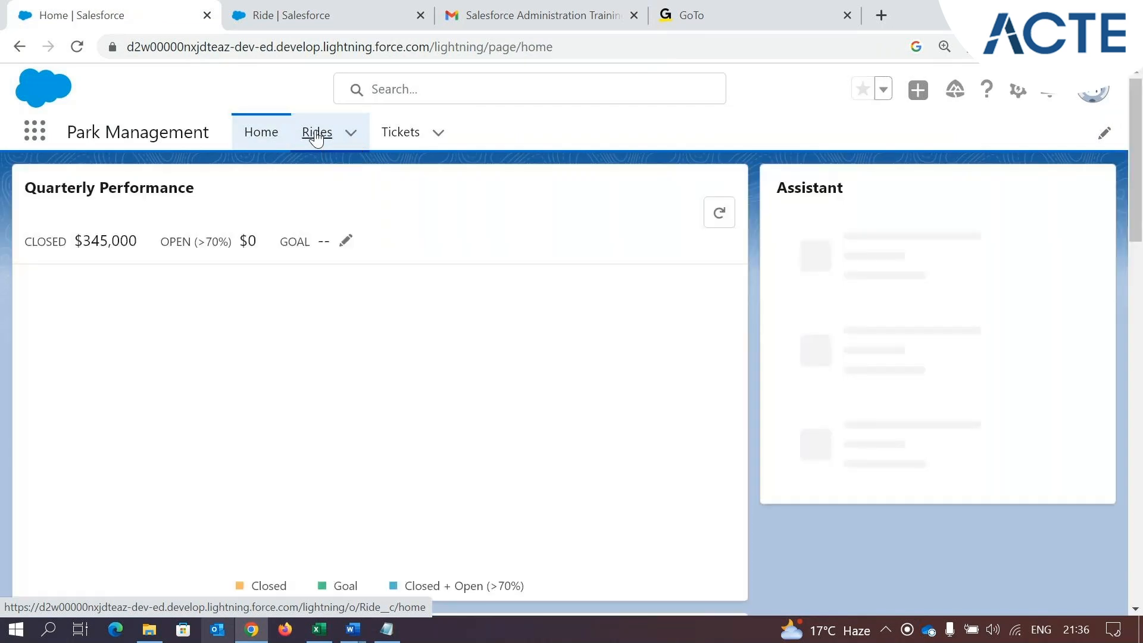
click(317, 133)
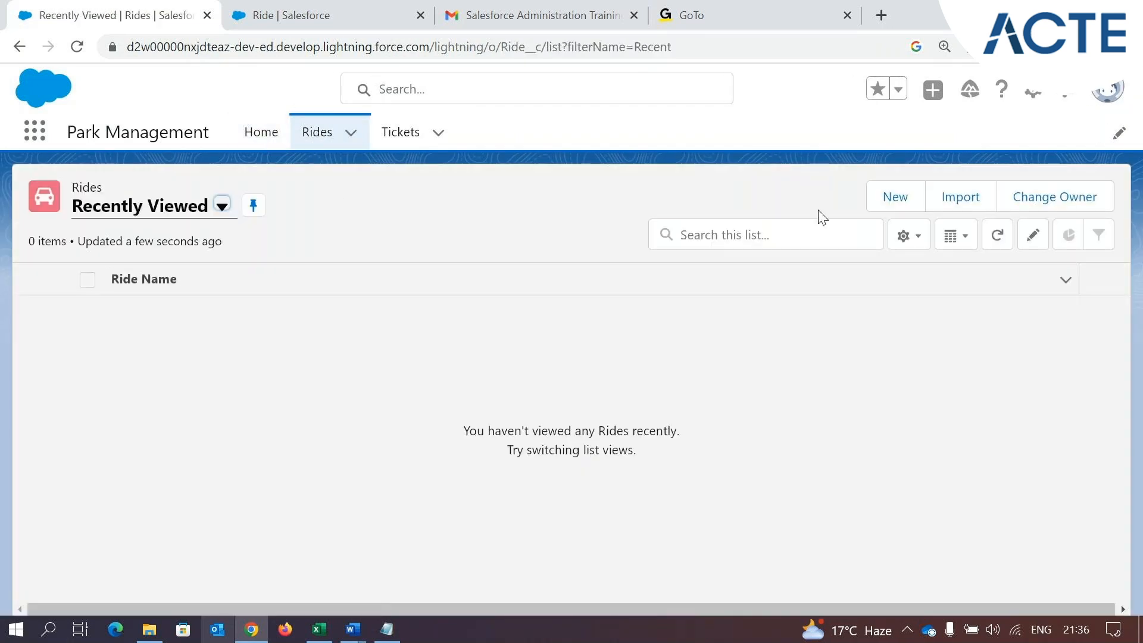
click(889, 197)
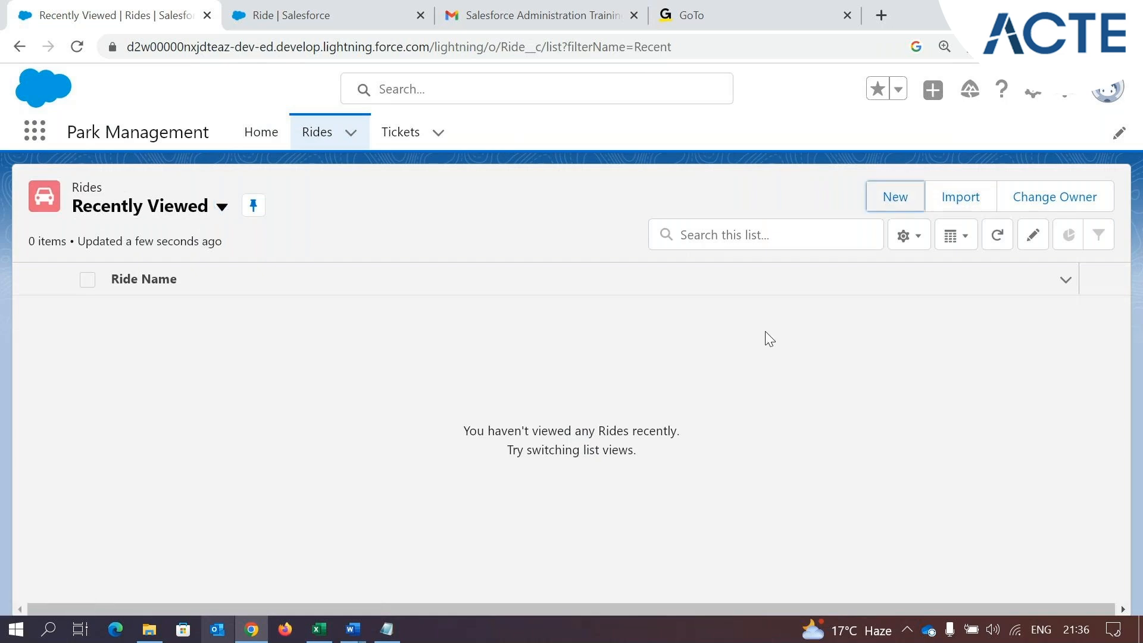
click(882, 199)
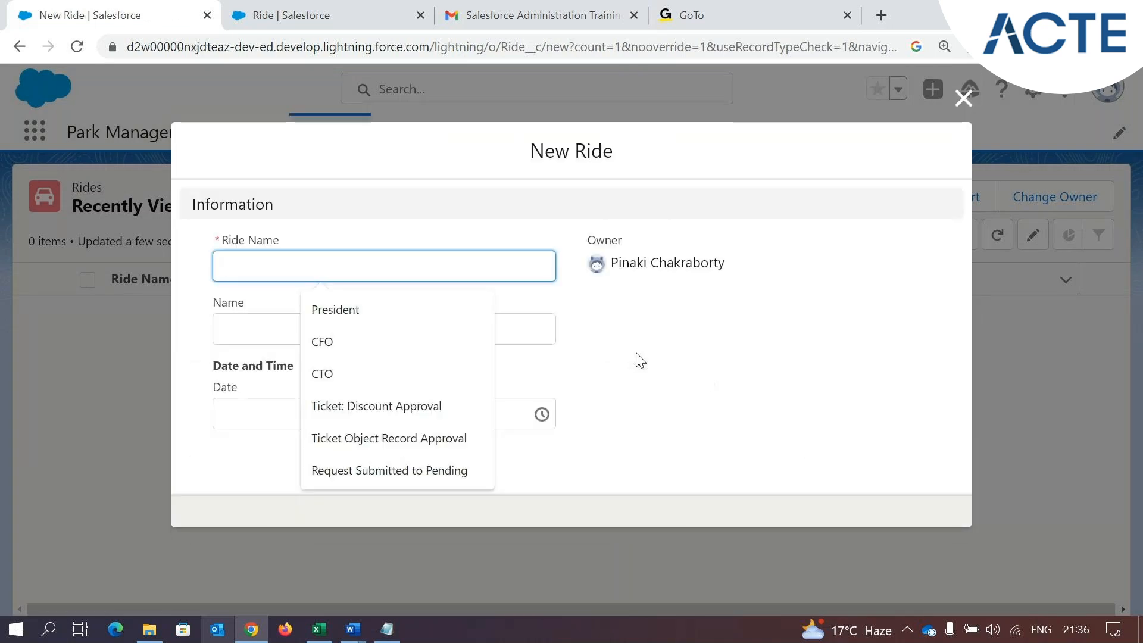
Enter Ferris Wheel as the ride name and fill in the Name field with the person's name
click(679, 367)
click(235, 262)
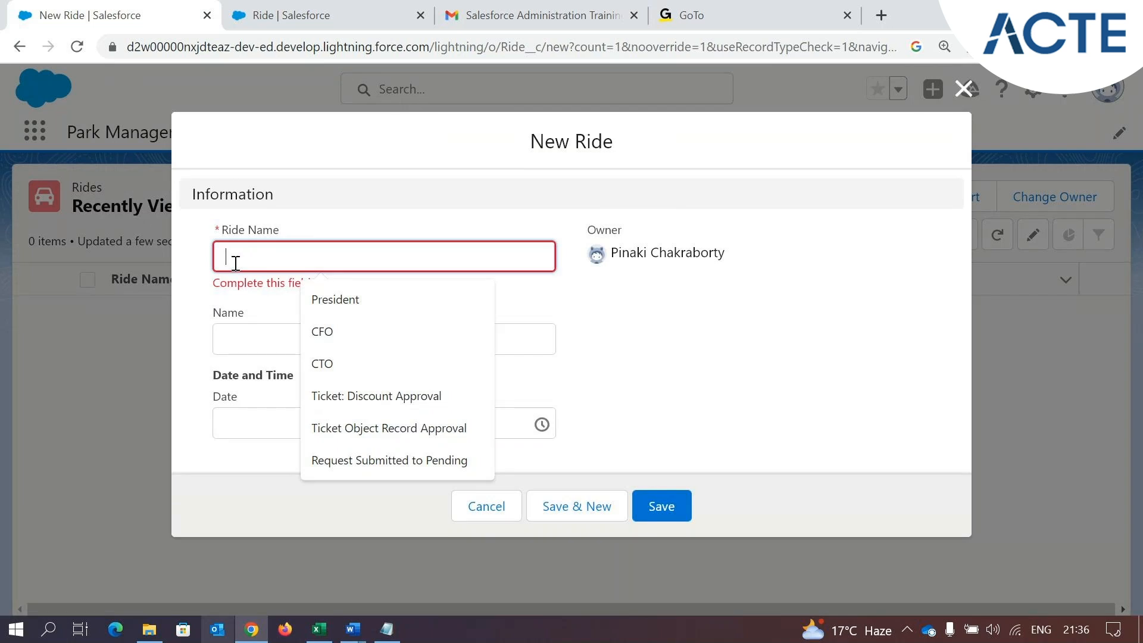
text(S)
key(BackSpace)
text(Ferris Wheel)
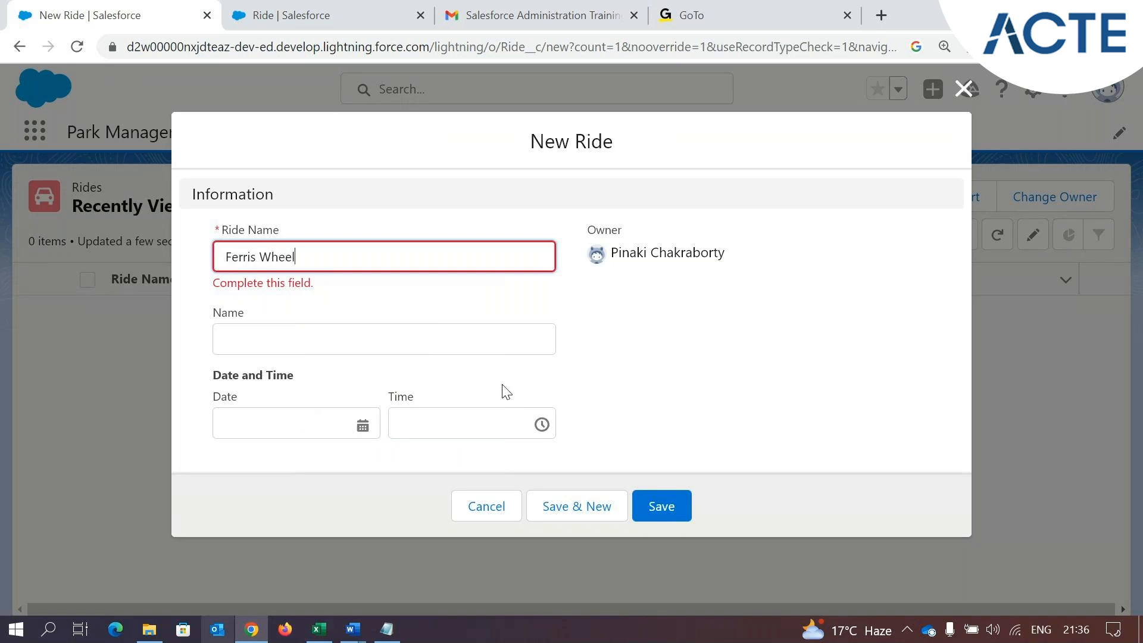
click(327, 351)
text(Pinaki)
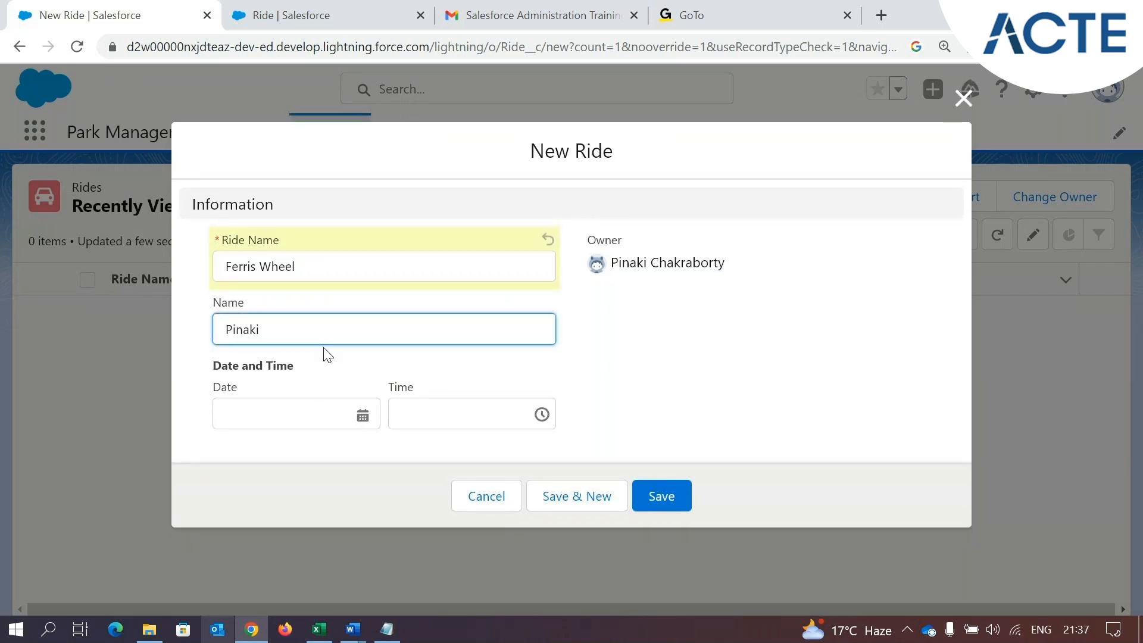
text( C)
Set the ride's Date and Time date to January 31, 2023
click(325, 407)
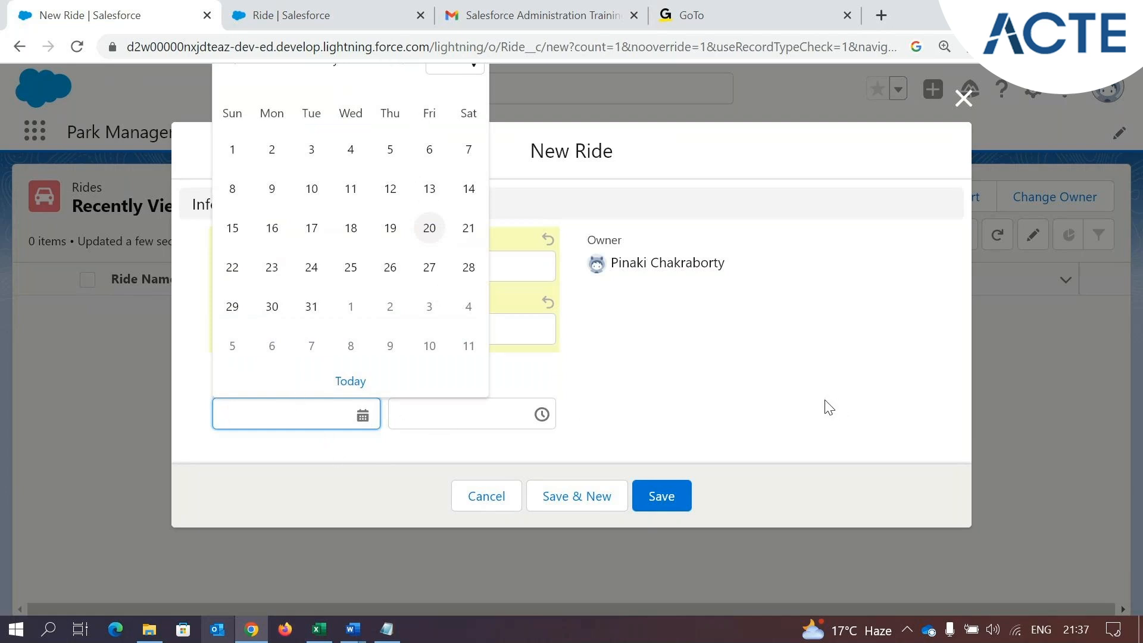
key(ctrl+minus)
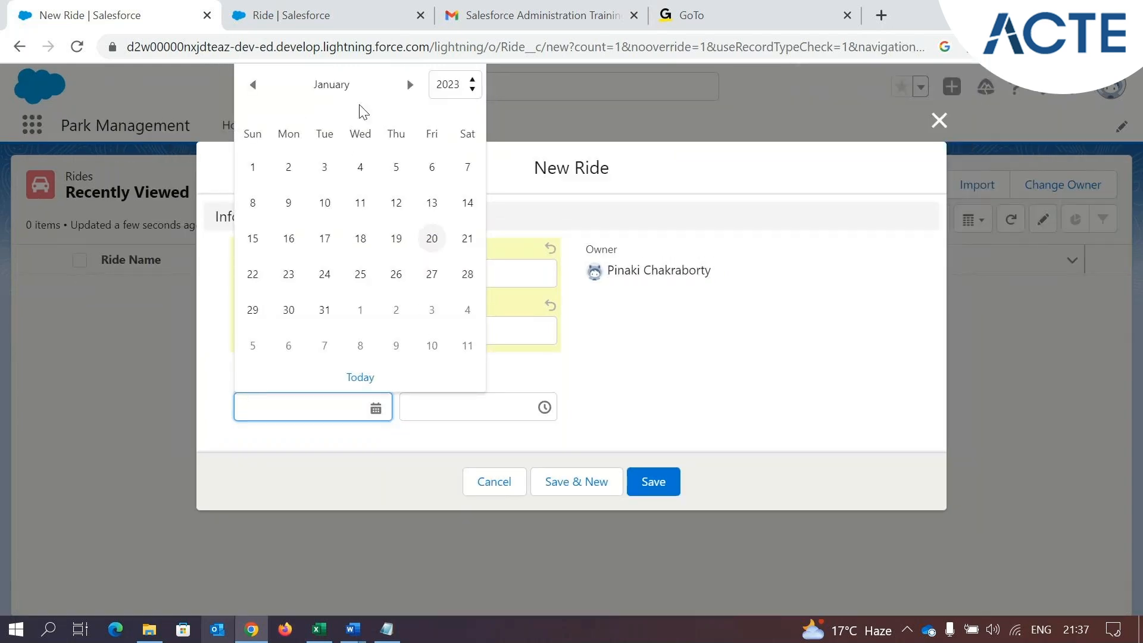
click(447, 87)
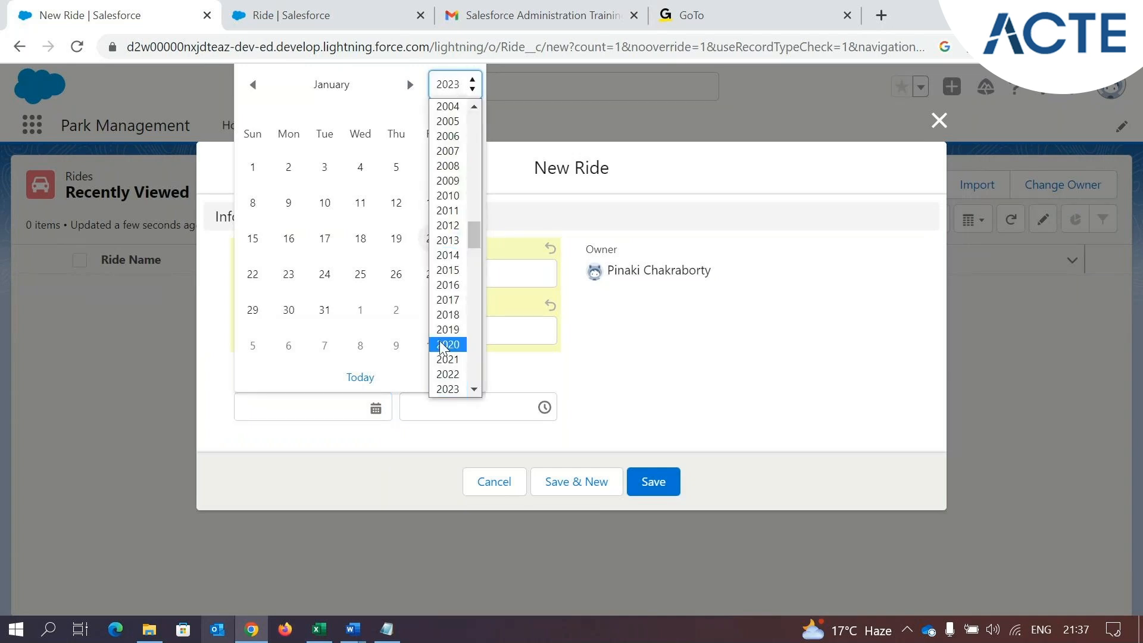
click(409, 85)
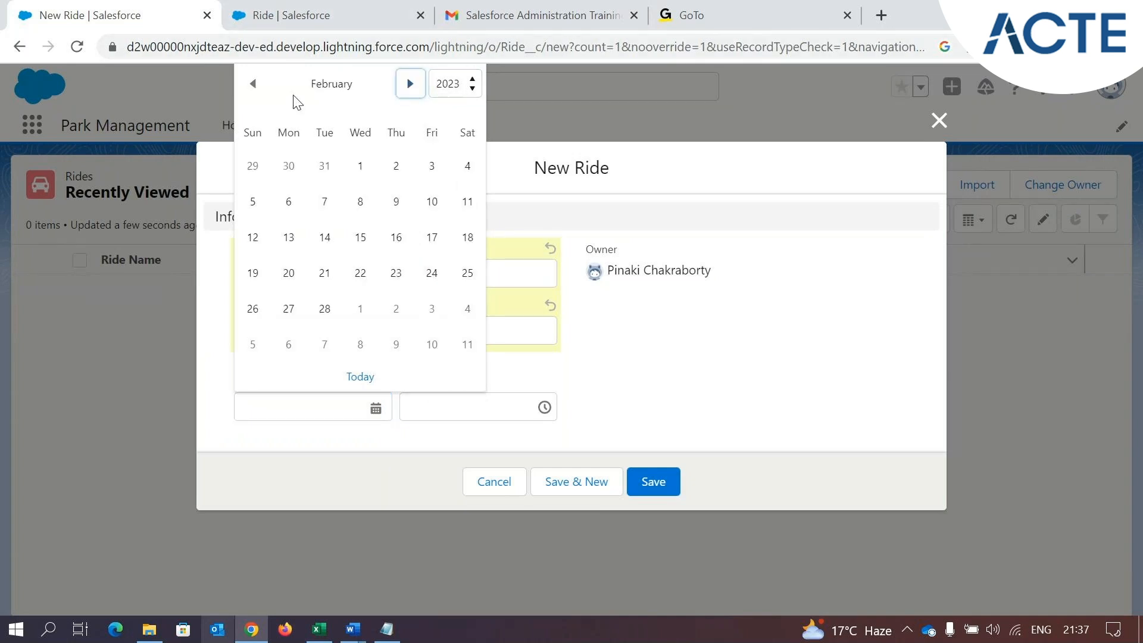
click(253, 88)
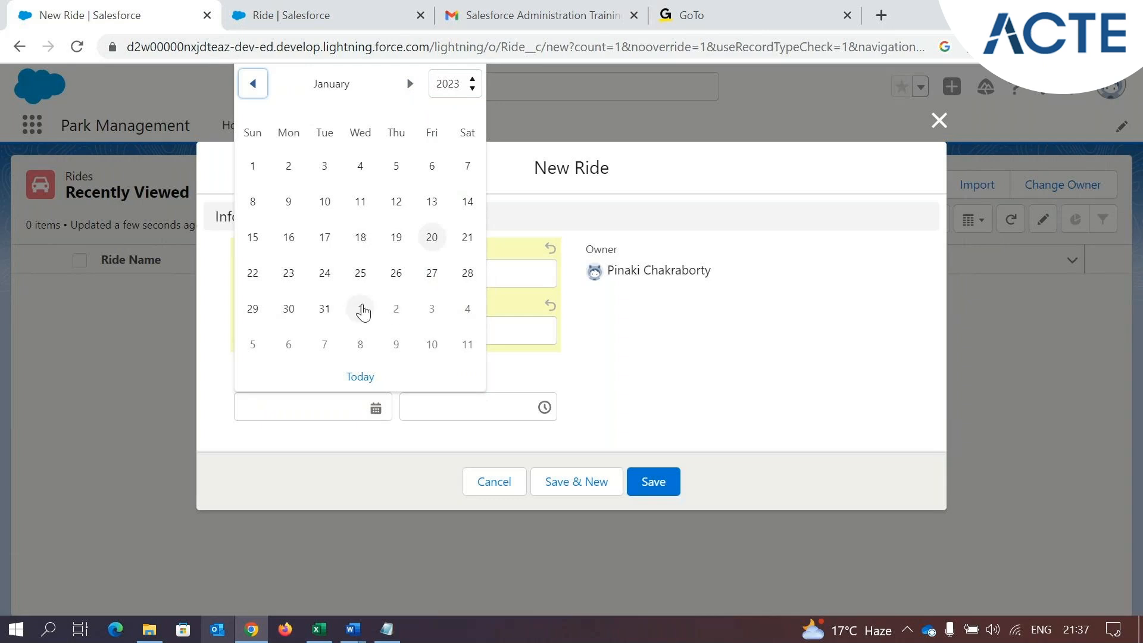
click(318, 308)
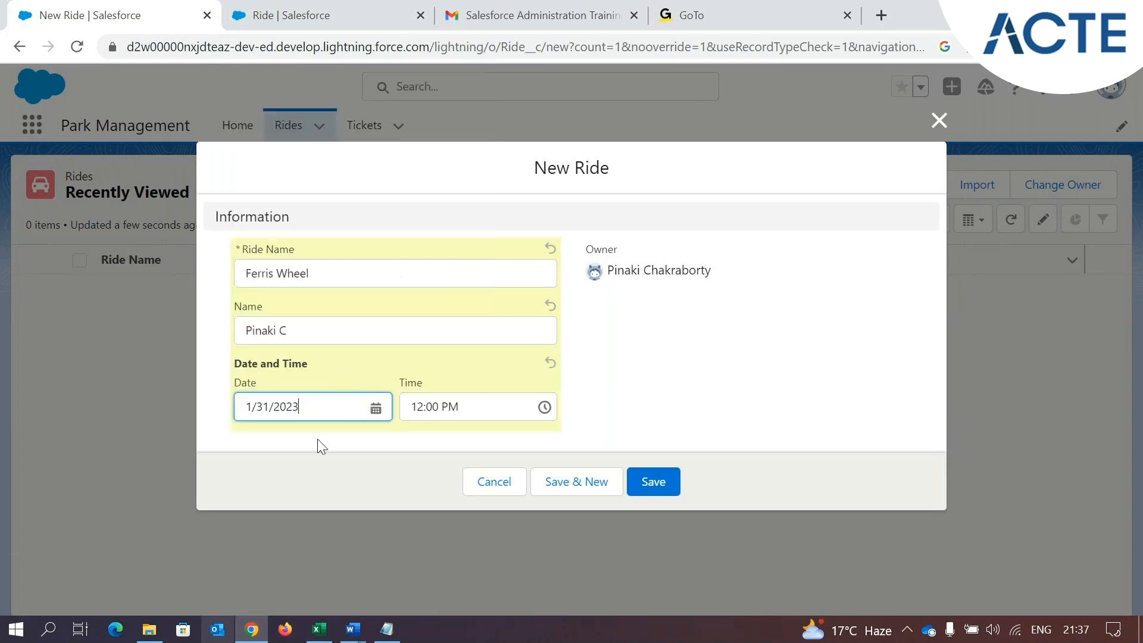
Set the ride's time to 8:15 AM and save the new ride record
click(543, 407)
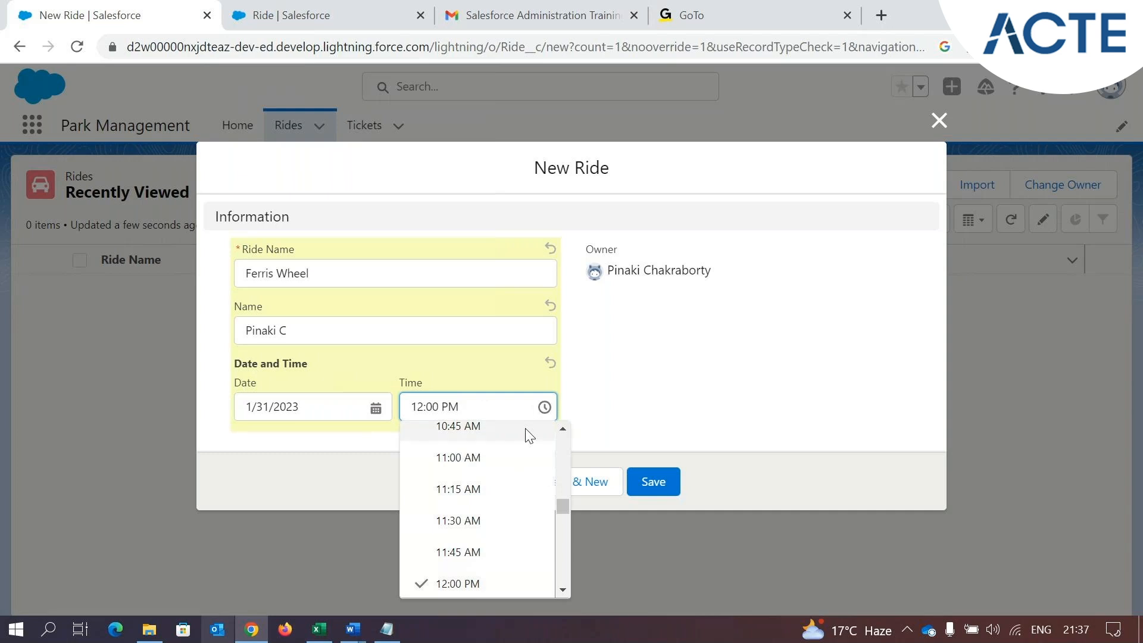
scroll(512, 521, up, 2)
scroll(480, 459, up, 4)
scroll(491, 541, down, 10)
scroll(491, 539, down, 1)
scroll(483, 517, up, 2)
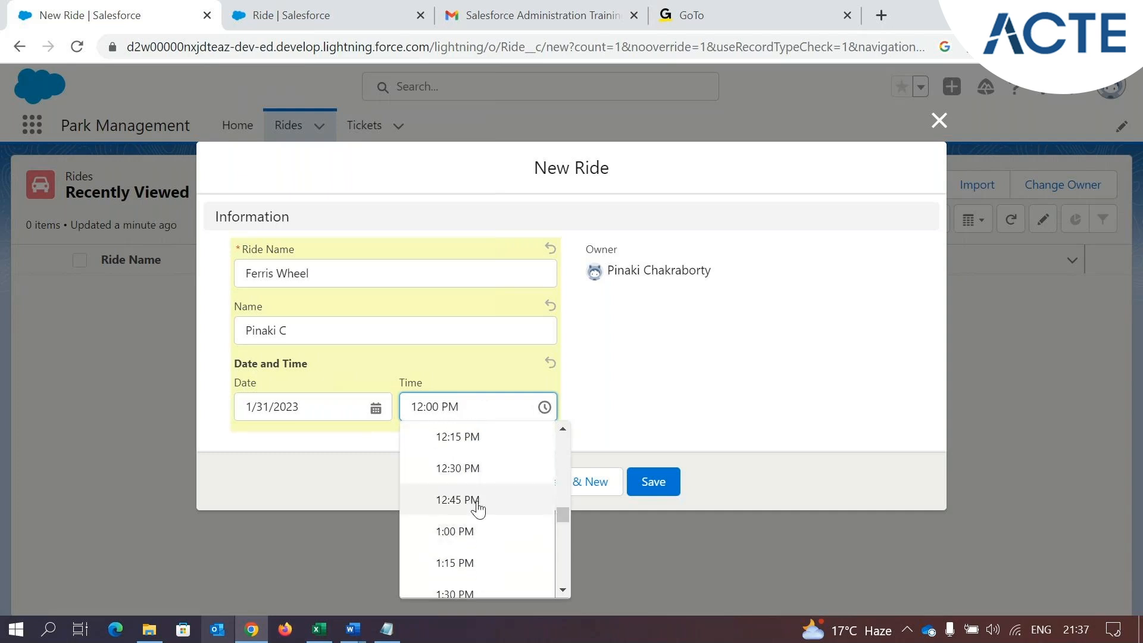
scroll(484, 523, up, 3)
scroll(484, 524, up, 4)
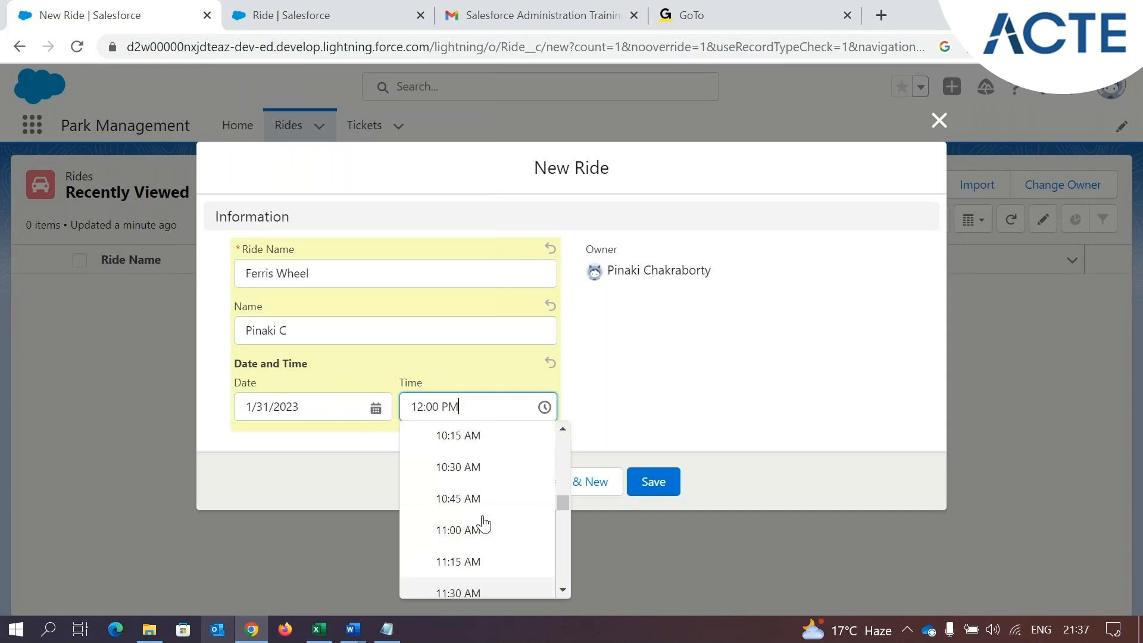
scroll(483, 524, up, 3)
click(469, 467)
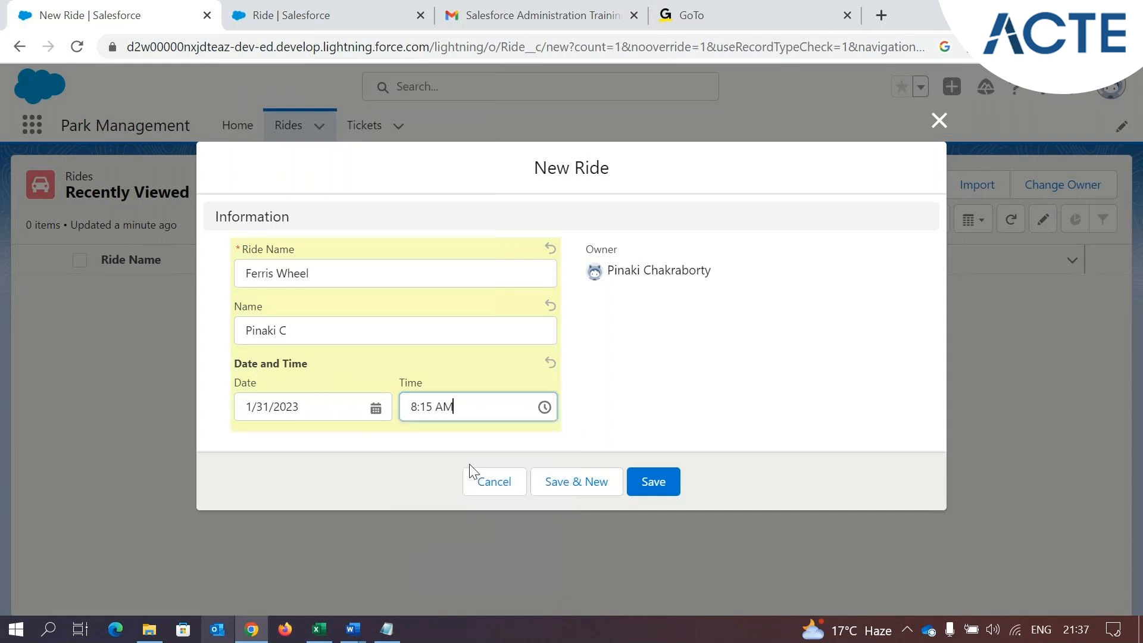
click(654, 480)
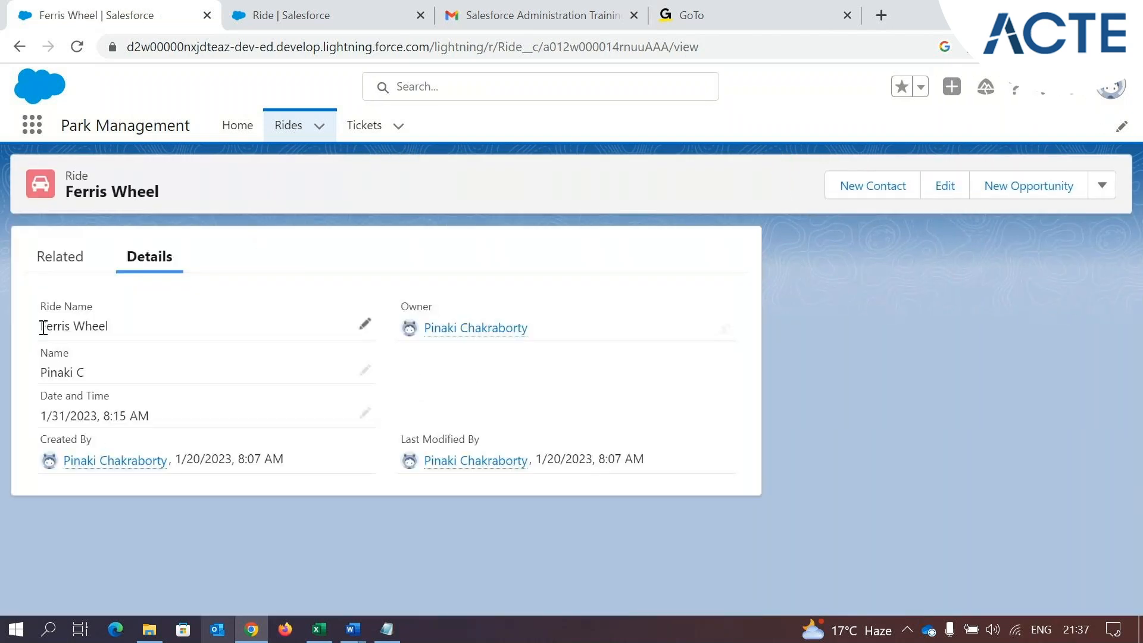
Review the field values on the saved Ferris Wheel record and return to the Ride object's Fields and Relationships setup
drag(43, 324, 109, 326)
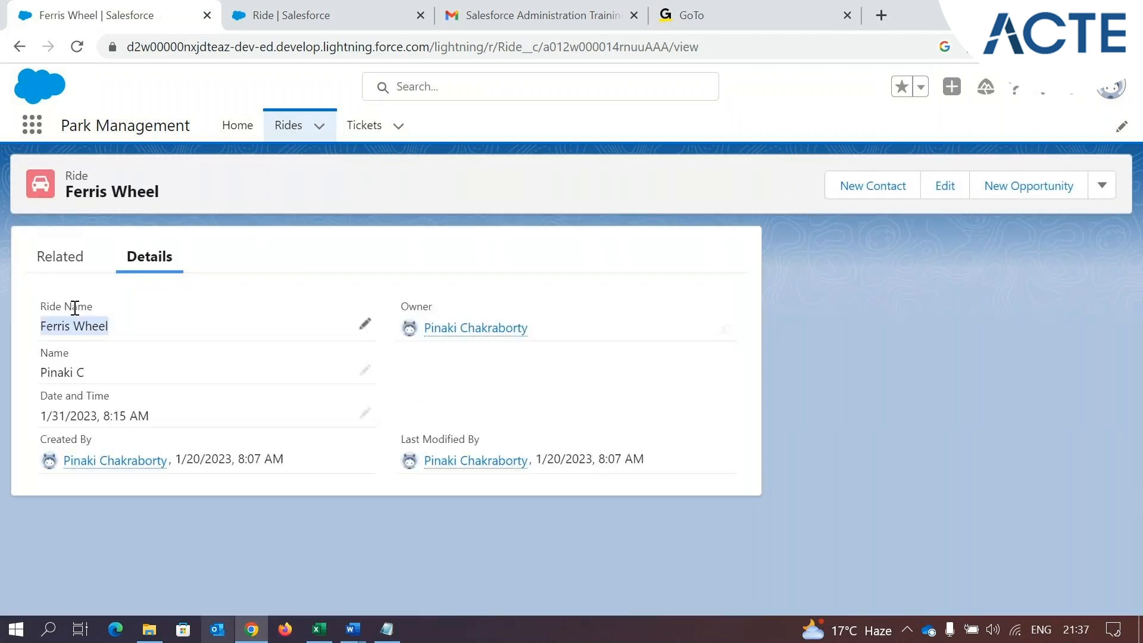
click(54, 352)
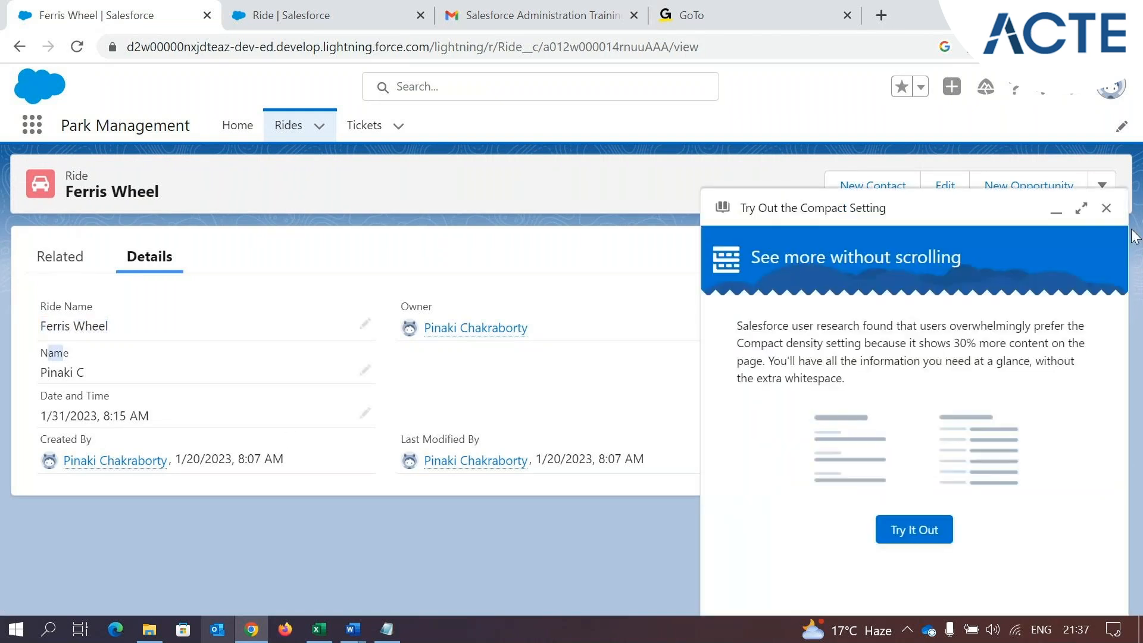
click(1106, 208)
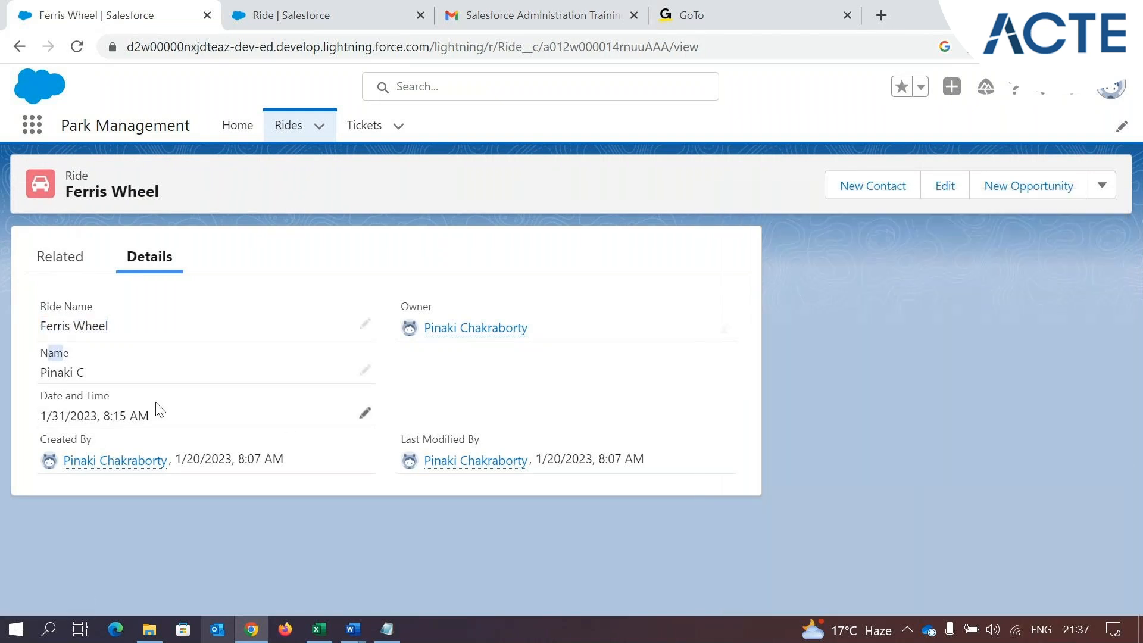
click(325, 13)
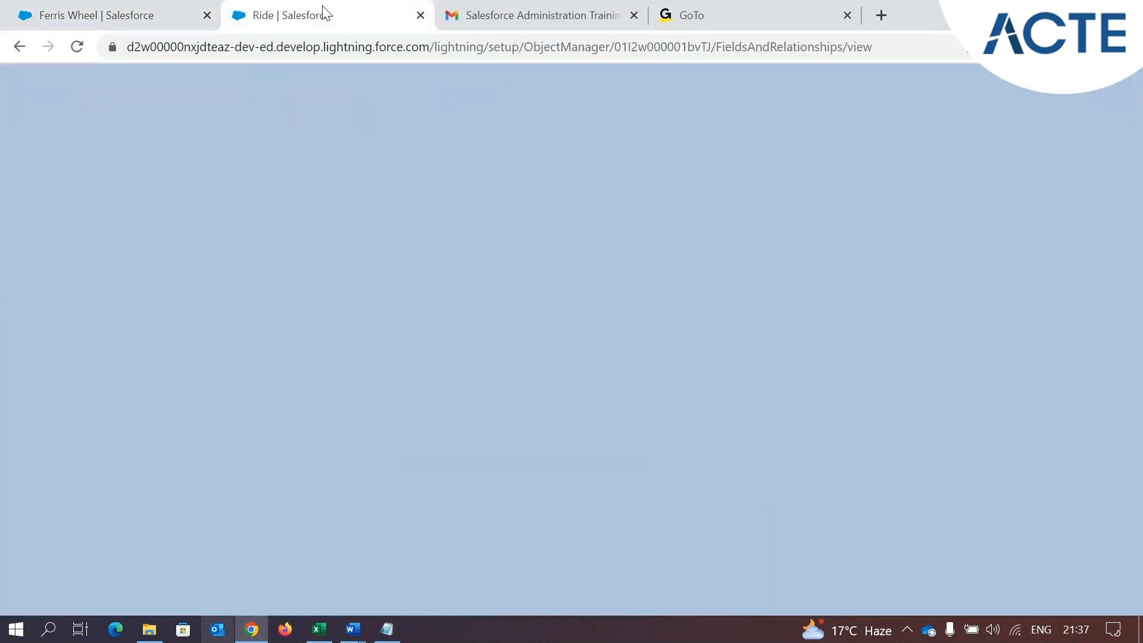